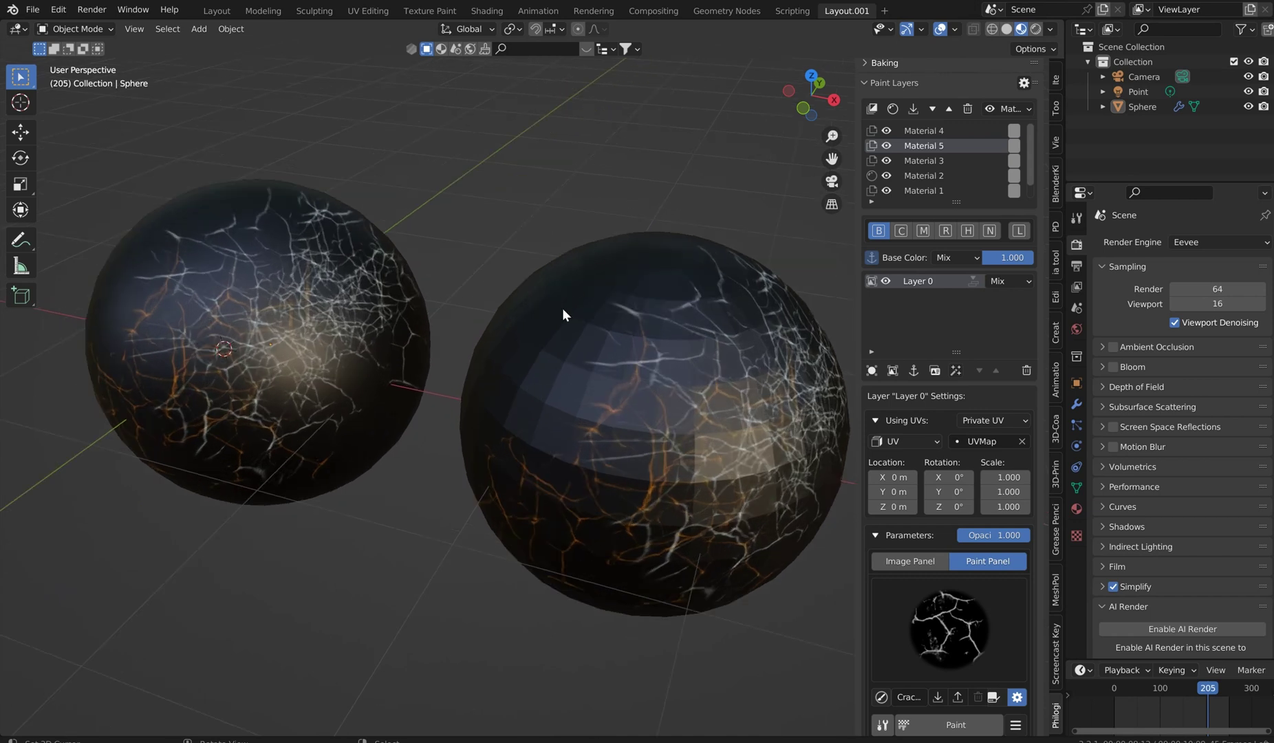
Examine the paint layer settings and the crack-painted surfaces of the two spheres.
{"action": "scroll", "coordinate": [941, 103], "scroll_direction": "up", "scroll_amount": 5}
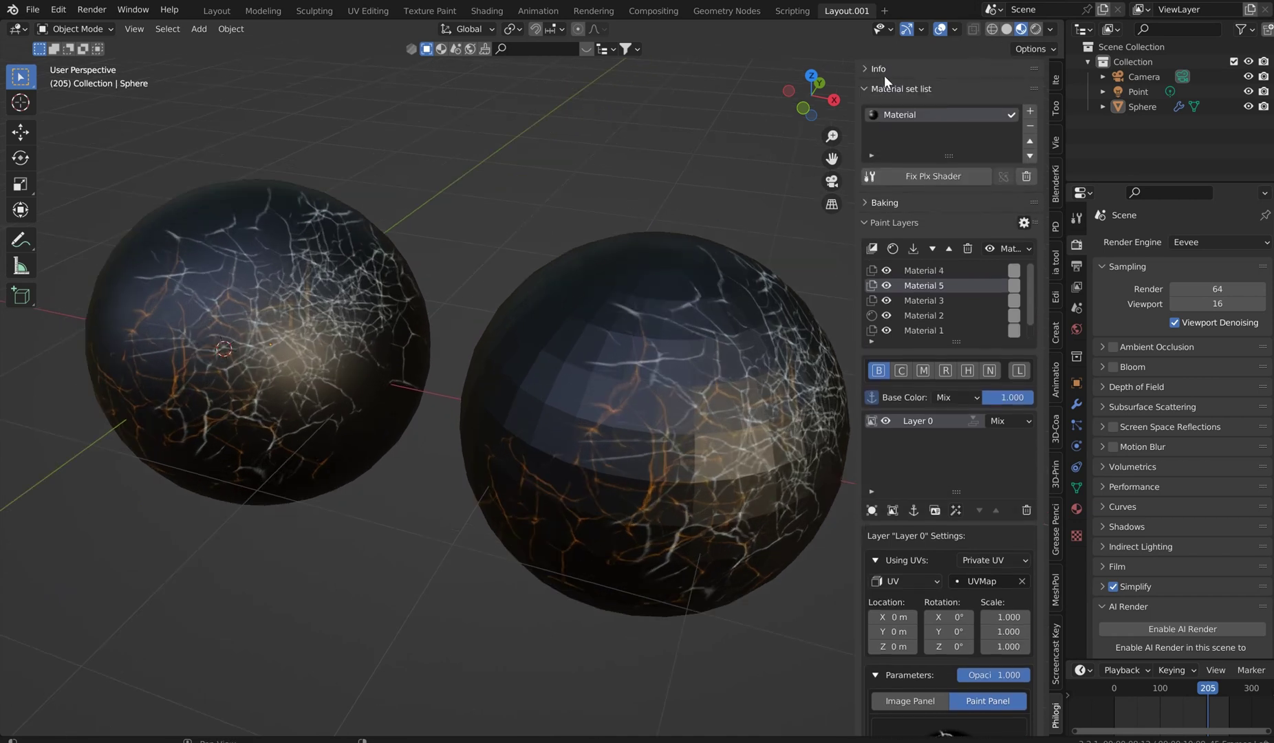
{"action": "scroll", "coordinate": [879, 205], "scroll_direction": "down", "scroll_amount": 5}
{"action": "scroll", "coordinate": [972, 465], "scroll_direction": "down", "scroll_amount": 2}
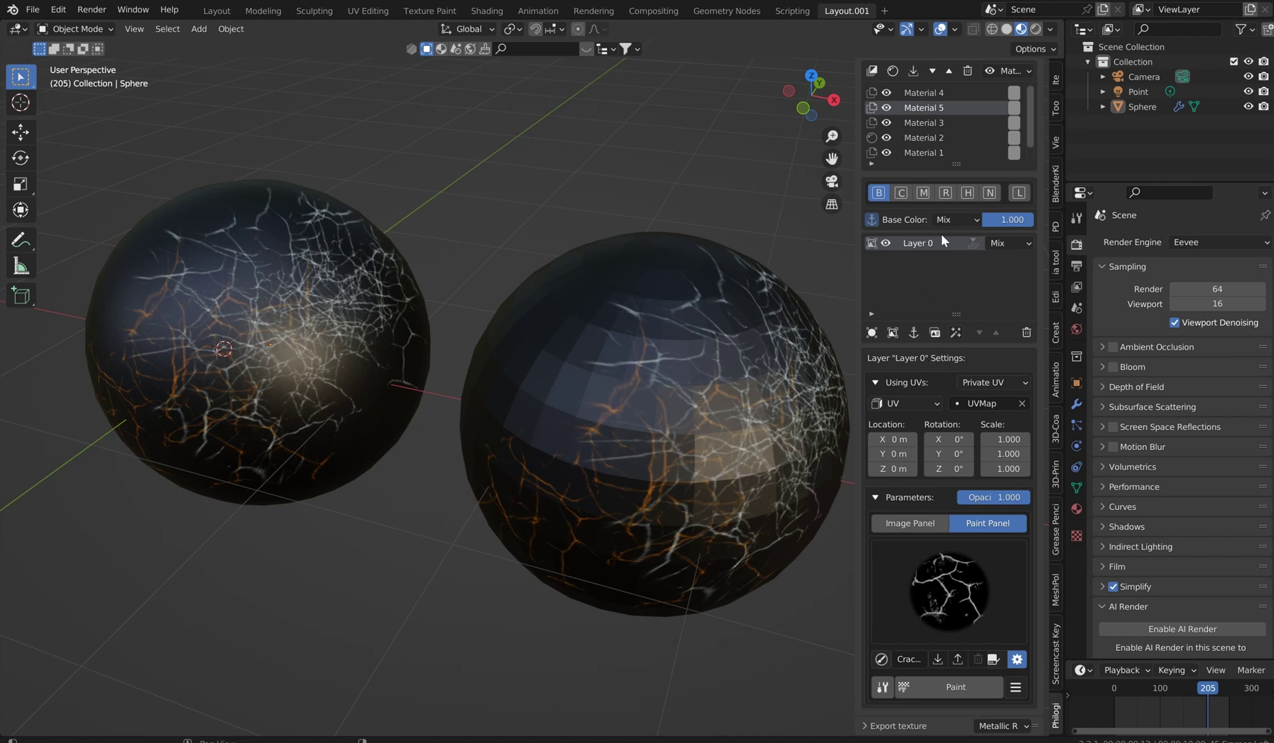
{"action": "middle_click_drag", "start_coordinate": [491, 288], "coordinate": [453, 274]}
{"action": "scroll", "coordinate": [427, 273], "scroll_direction": "up", "scroll_amount": 1}
{"action": "scroll", "coordinate": [452, 274], "scroll_direction": "down", "scroll_amount": 2}
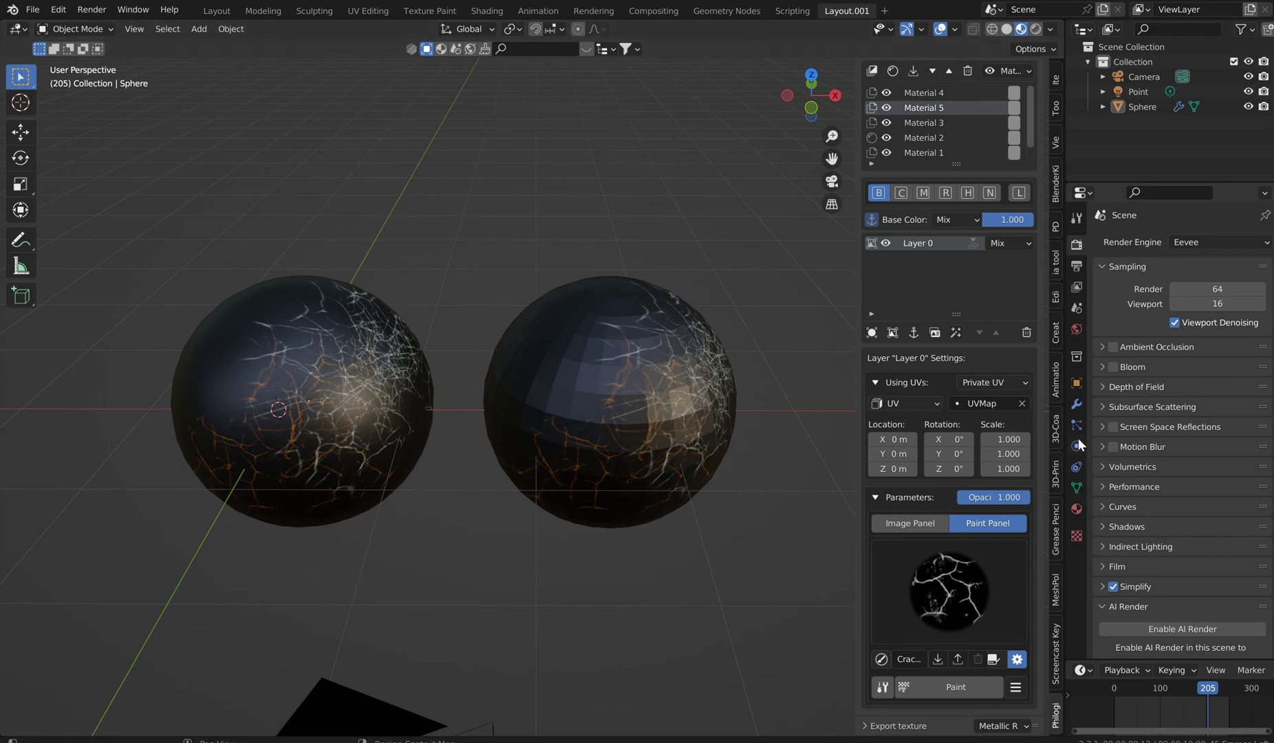
Unfold the sphere's geometry into a flat layout by setting the Geometry Nodes modifier's Fac to 0 and first Margin to 0.291.
{"action": "left_click", "coordinate": [1076, 403]}
{"action": "middle_click_drag", "start_coordinate": [483, 420], "coordinate": [534, 377]}
{"action": "scroll", "coordinate": [534, 377], "scroll_direction": "up", "scroll_amount": 2}
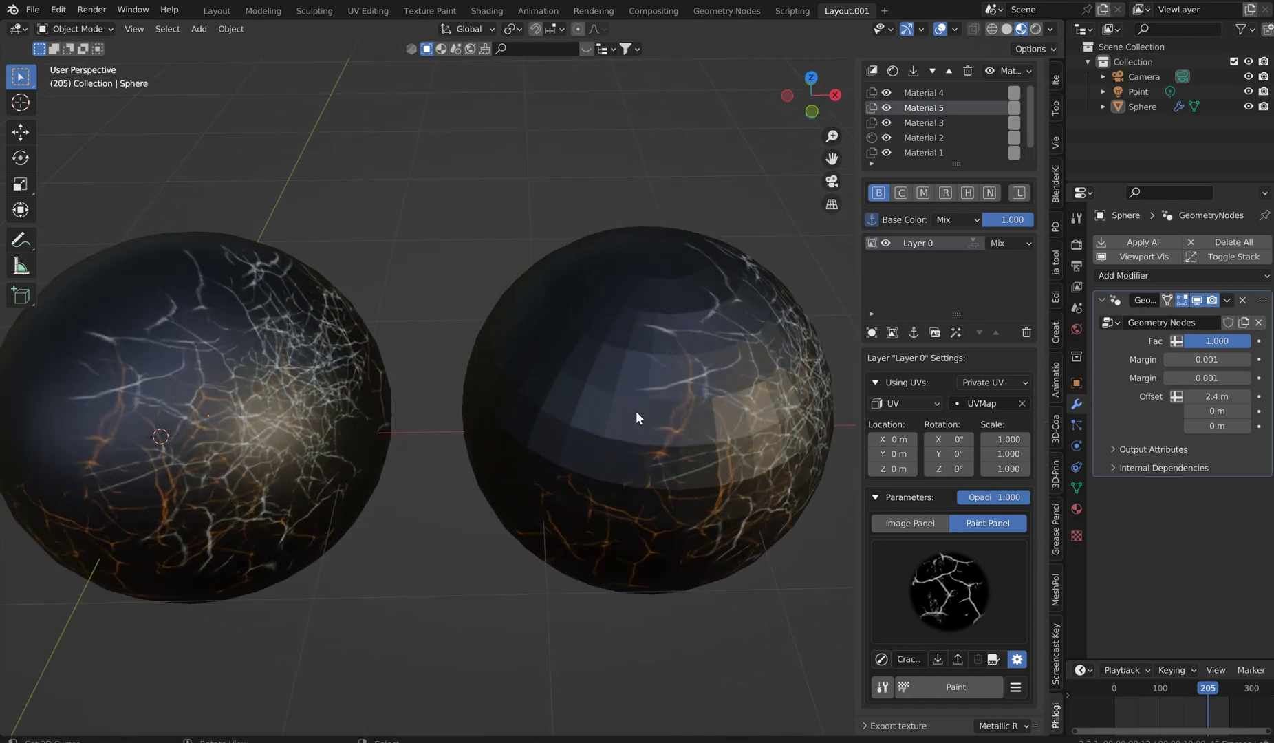
{"action": "mouse_move", "coordinate": [1173, 359]}
{"action": "left_mouse_down"}
{"action": "mouse_move", "coordinate": [1210, 359]}
{"action": "mouse_move", "coordinate": [1208, 341]}
{"action": "mouse_move", "coordinate": [1169, 340]}
{"action": "left_mouse_up"}
{"action": "middle_click_drag", "start_coordinate": [763, 344], "coordinate": [499, 482]}
{"action": "key", "text": "KP_7"}
{"action": "scroll", "coordinate": [575, 458], "scroll_direction": "up", "scroll_amount": 9}
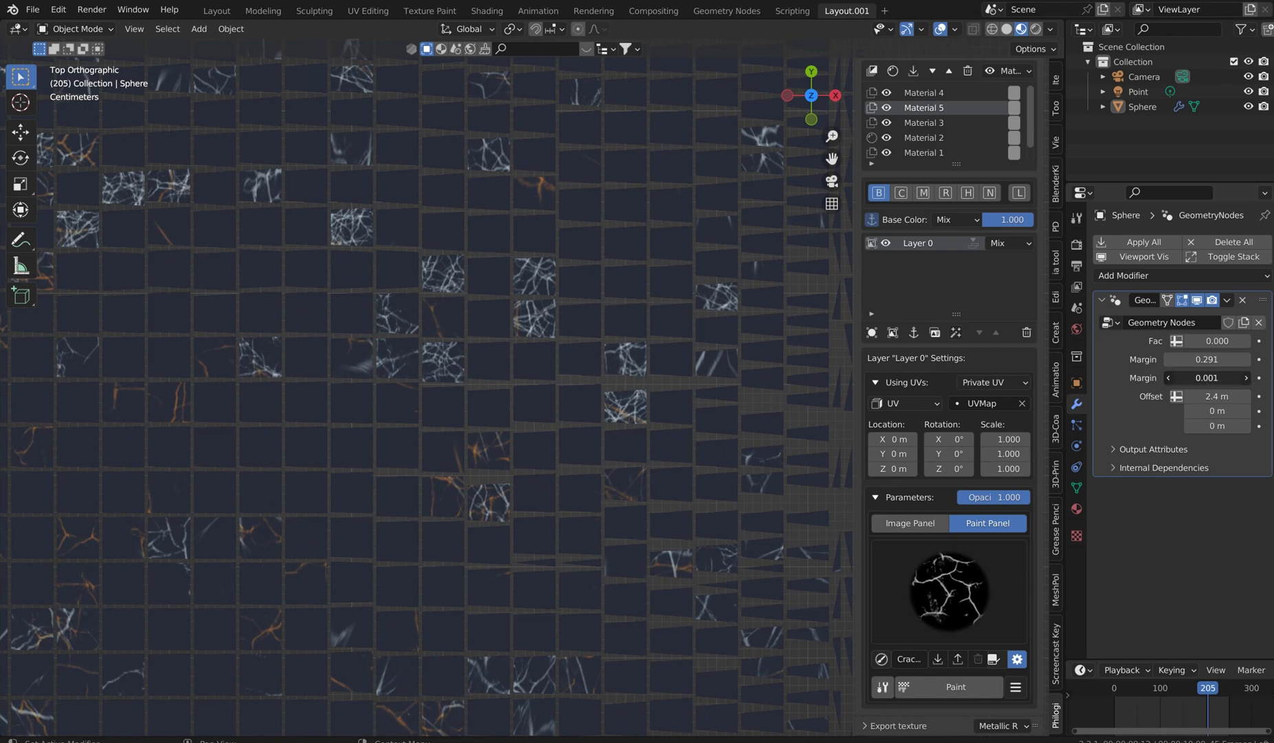
{"action": "mouse_move", "coordinate": [1206, 378]}
{"action": "left_mouse_down"}
{"action": "mouse_move", "coordinate": [1238, 377]}
{"action": "mouse_move", "coordinate": [1206, 378]}
{"action": "left_mouse_up"}
{"action": "scroll", "coordinate": [584, 331], "scroll_direction": "down", "scroll_amount": 3}
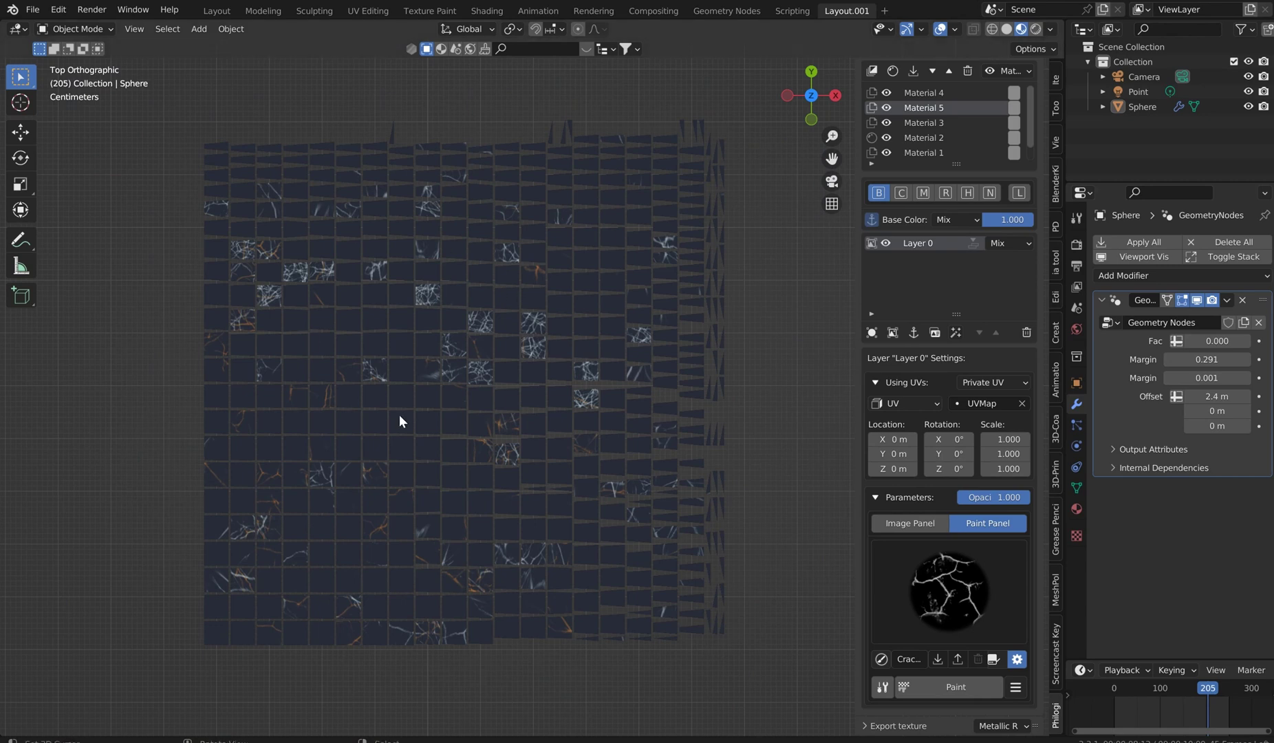
Examine the scattered face tiles of the unfolded sphere and compare them with its UV map in the UV Editing workspace.
{"action": "middle_click_drag", "start_coordinate": [383, 389], "coordinate": [388, 299]}
{"action": "middle_click_drag", "start_coordinate": [388, 501], "coordinate": [575, 379]}
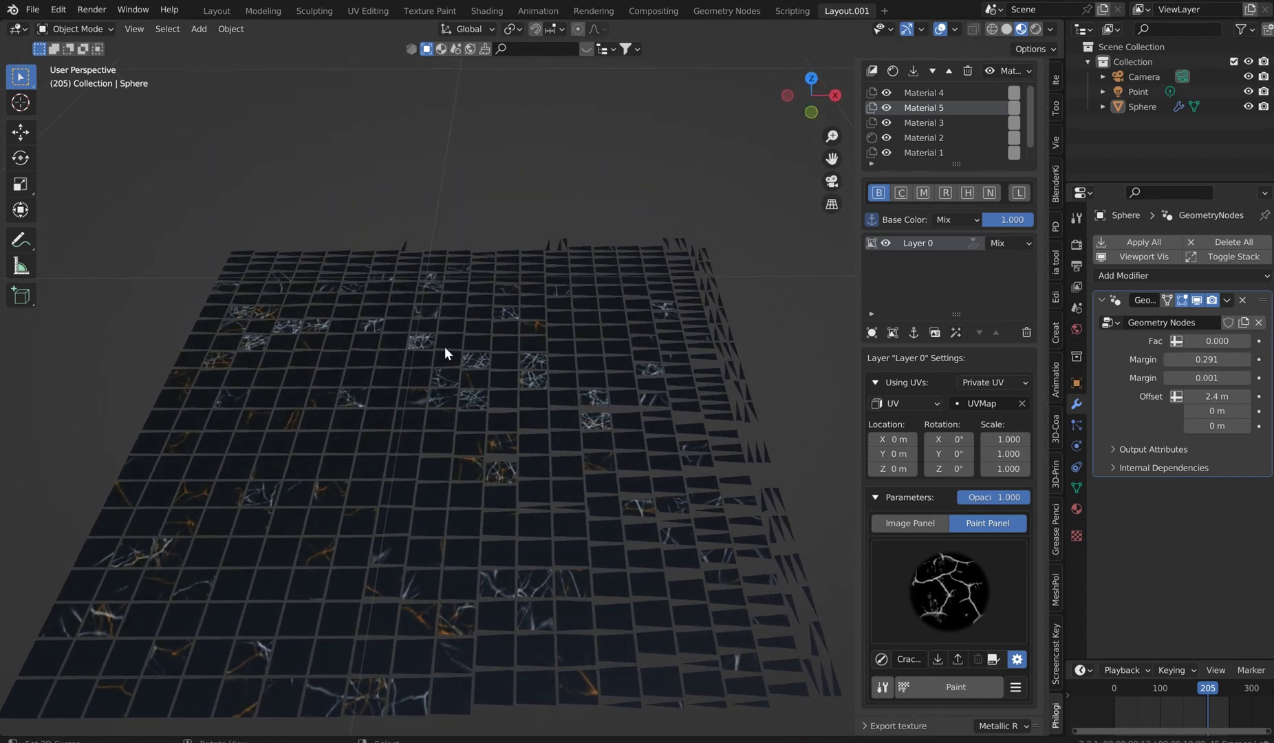
{"action": "scroll", "coordinate": [188, 441], "scroll_direction": "down", "scroll_amount": 2}
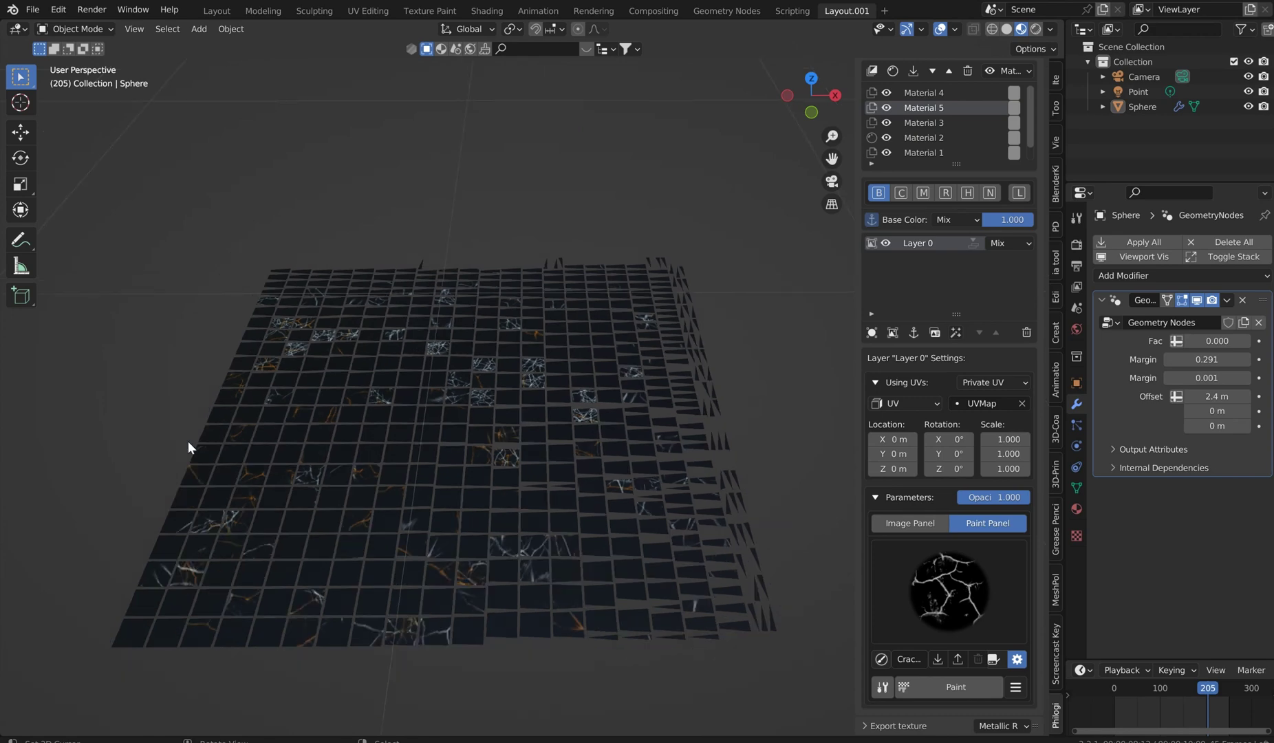
{"action": "left_click", "coordinate": [369, 11]}
{"action": "scroll", "coordinate": [681, 341], "scroll_direction": "down", "scroll_amount": 2}
{"action": "scroll", "coordinate": [377, 302], "scroll_direction": "down", "scroll_amount": 4}
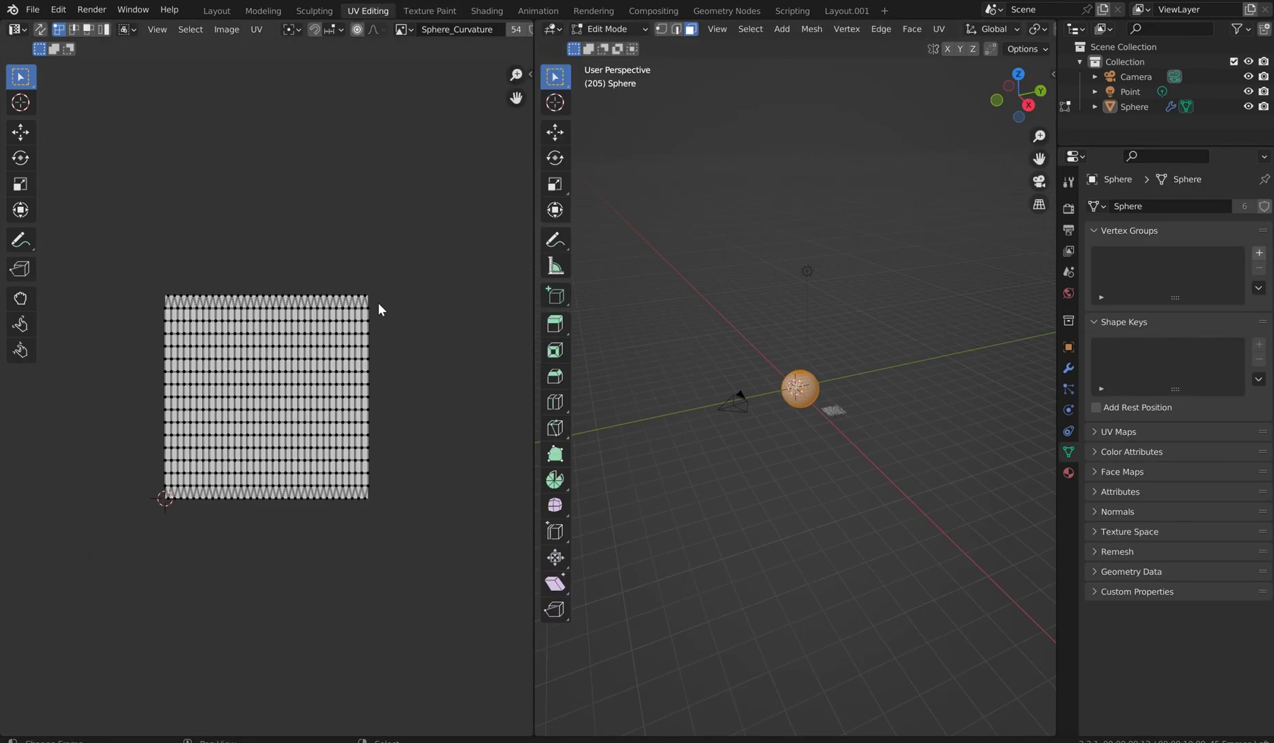
{"action": "scroll", "coordinate": [378, 303], "scroll_direction": "up", "scroll_amount": 3}
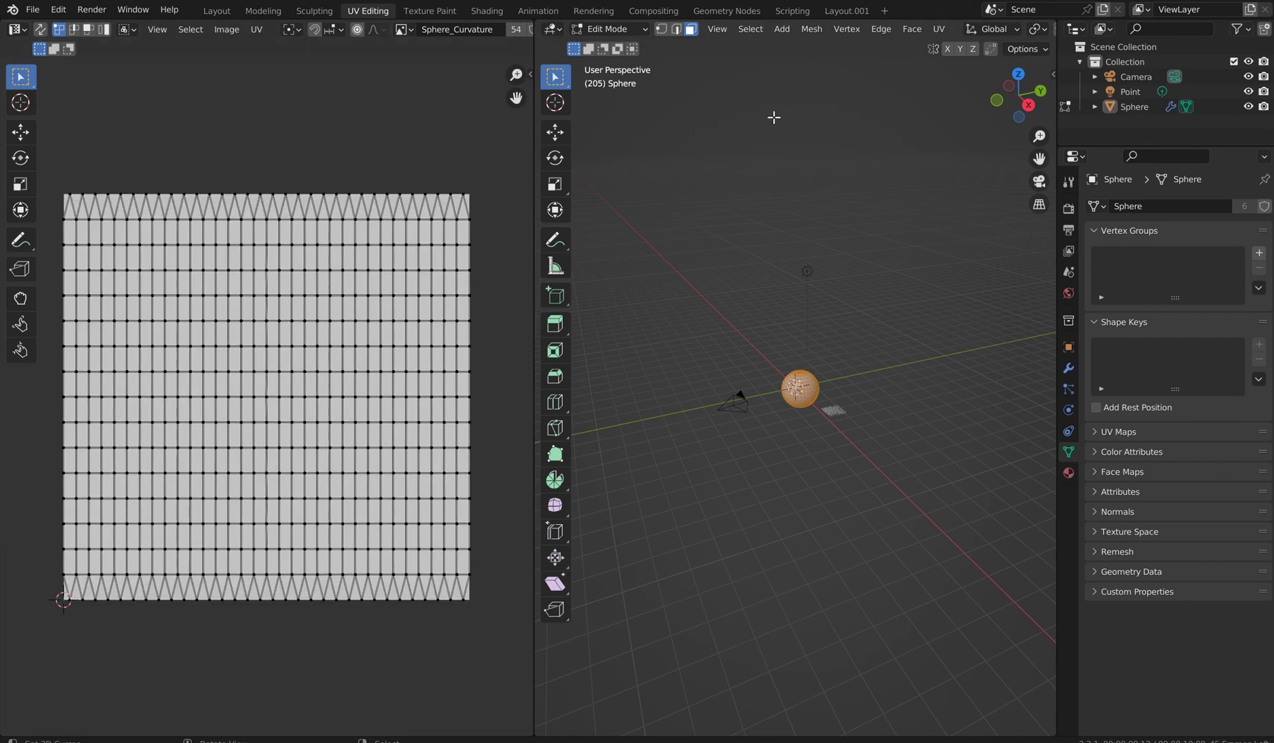
{"action": "left_click", "coordinate": [848, 10]}
Add a UV sphere at the world origin and shade it smooth.
{"action": "middle_click_drag", "start_coordinate": [520, 289], "coordinate": [614, 383]}
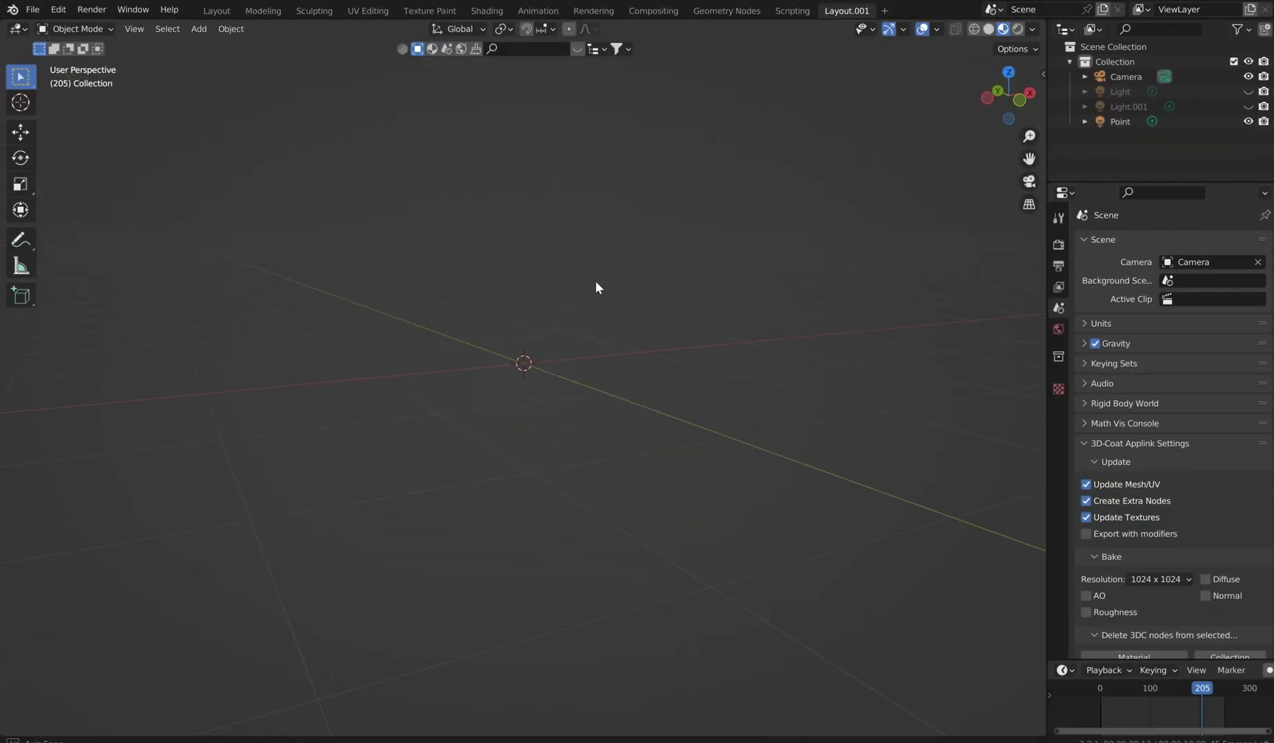
{"action": "key", "text": "shift+a"}
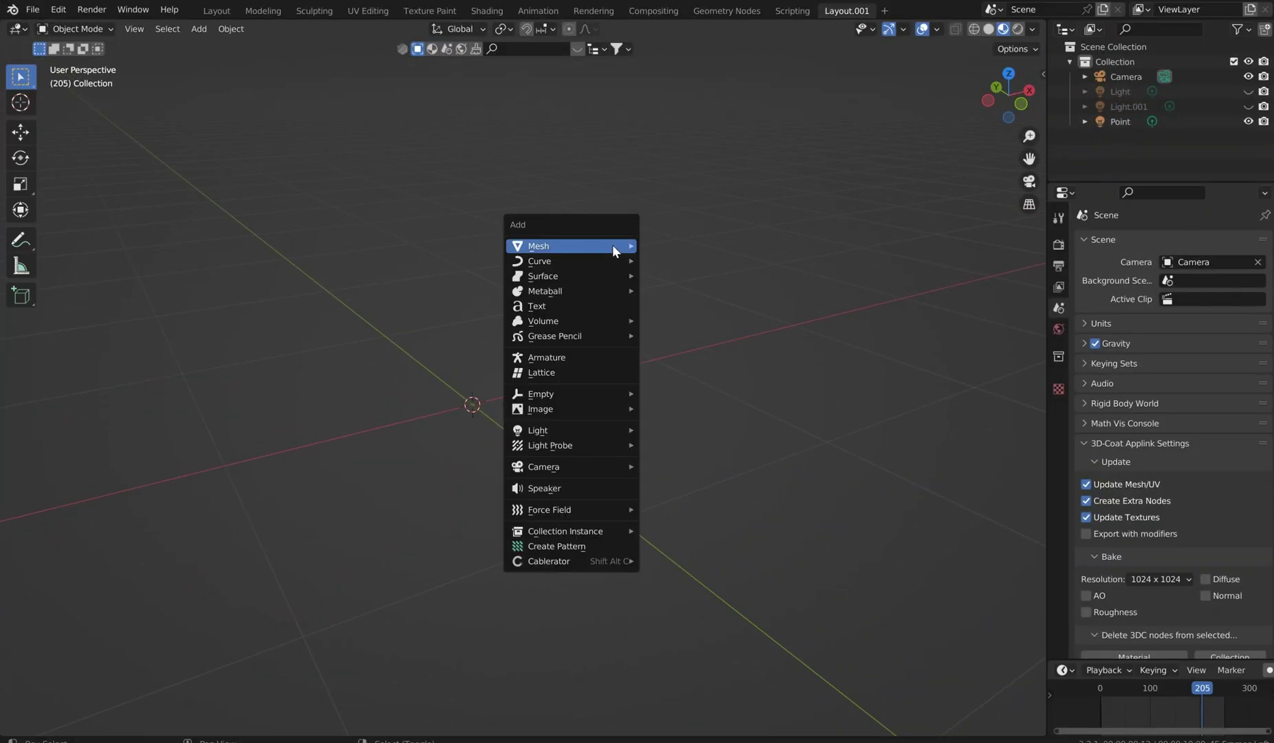
{"action": "mouse_move", "coordinate": [612, 245]}
{"action": "left_click", "coordinate": [702, 290]}
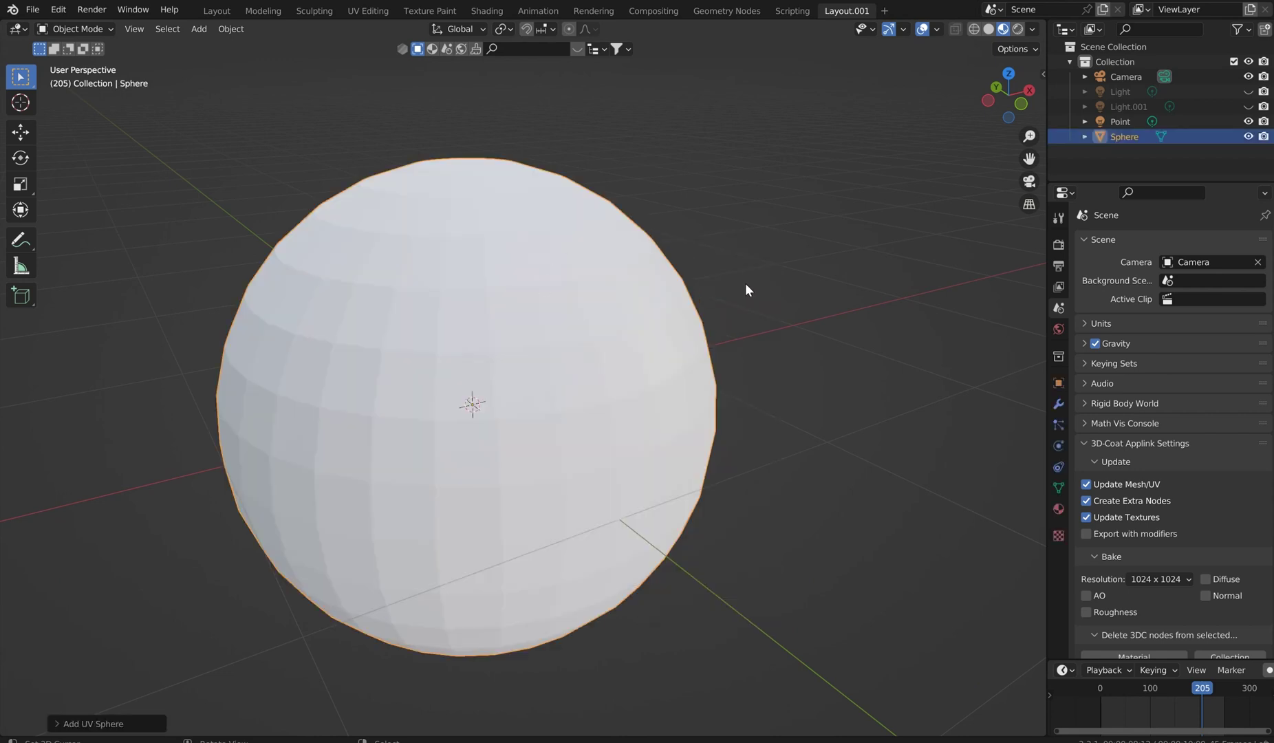
{"action": "key", "text": "q"}
{"action": "left_click", "coordinate": [701, 267]}
Add a Subdivision Surface modifier with level 1 to the sphere and apply it.
{"action": "key", "text": "q"}
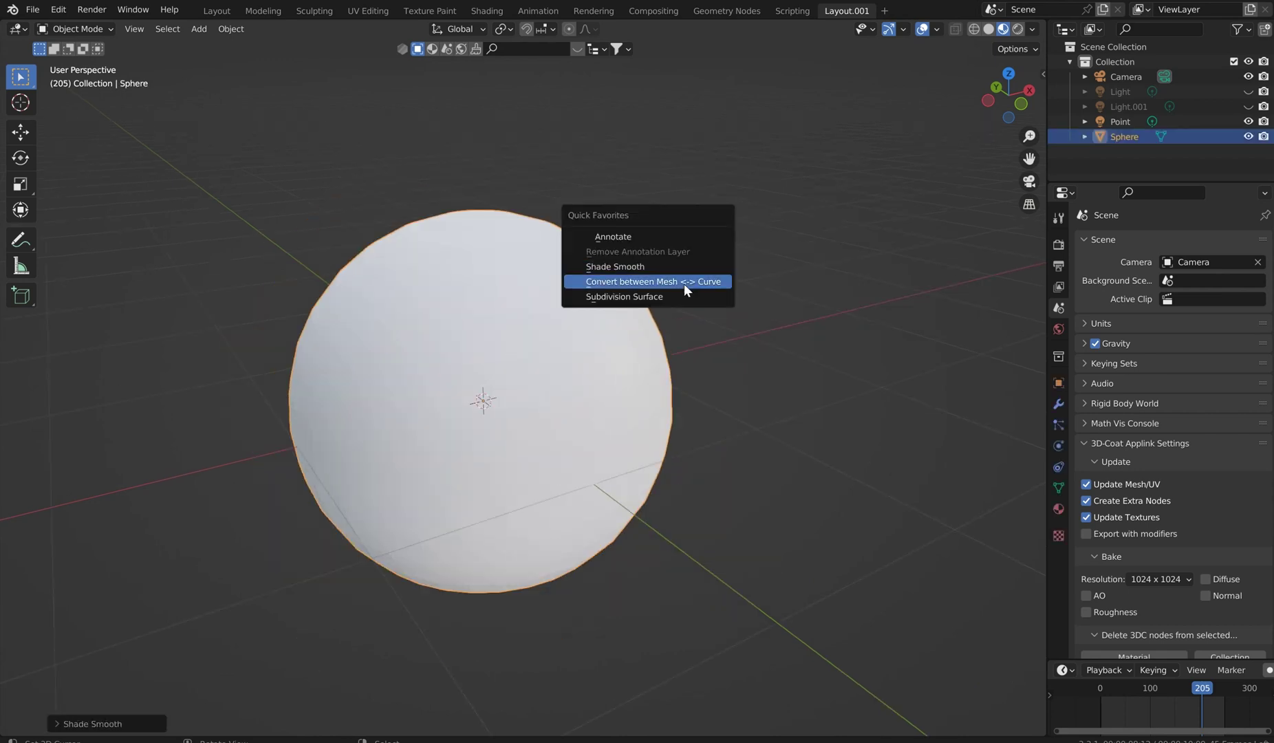
{"action": "left_click", "coordinate": [675, 291]}
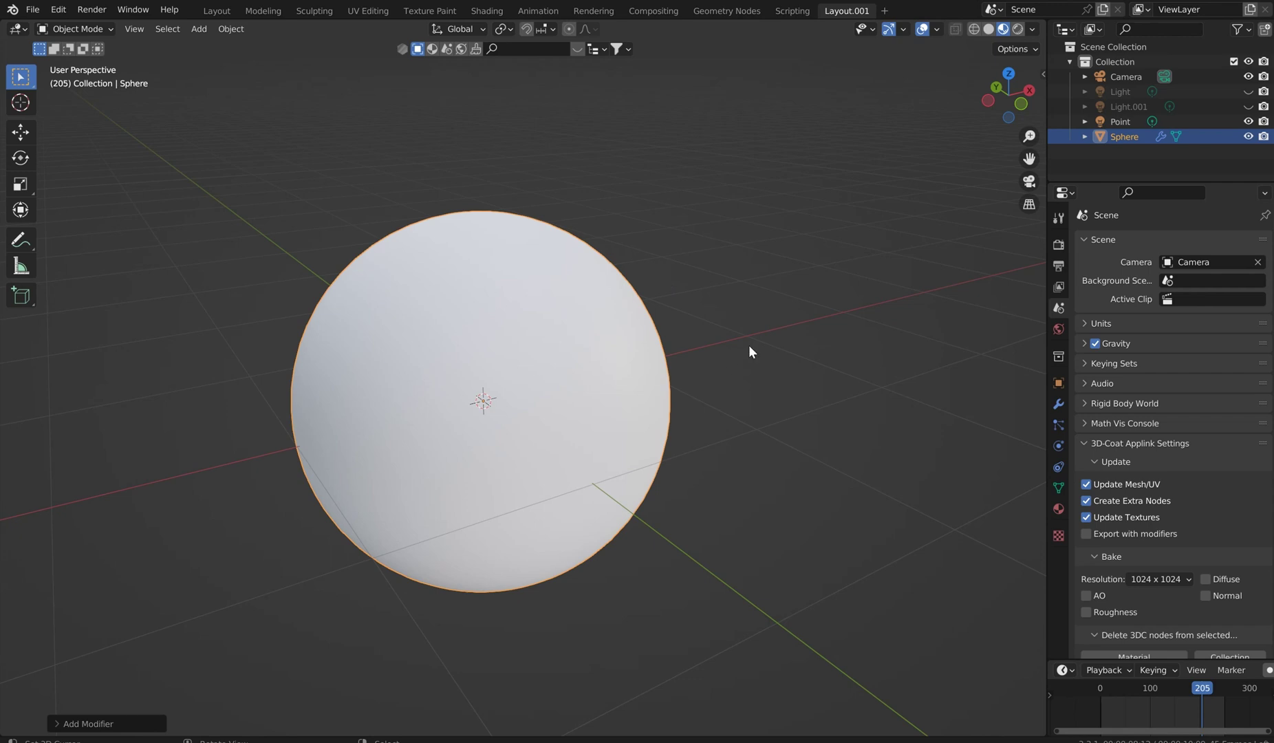
{"action": "left_click", "coordinate": [1057, 404]}
{"action": "left_click", "coordinate": [1156, 356]}
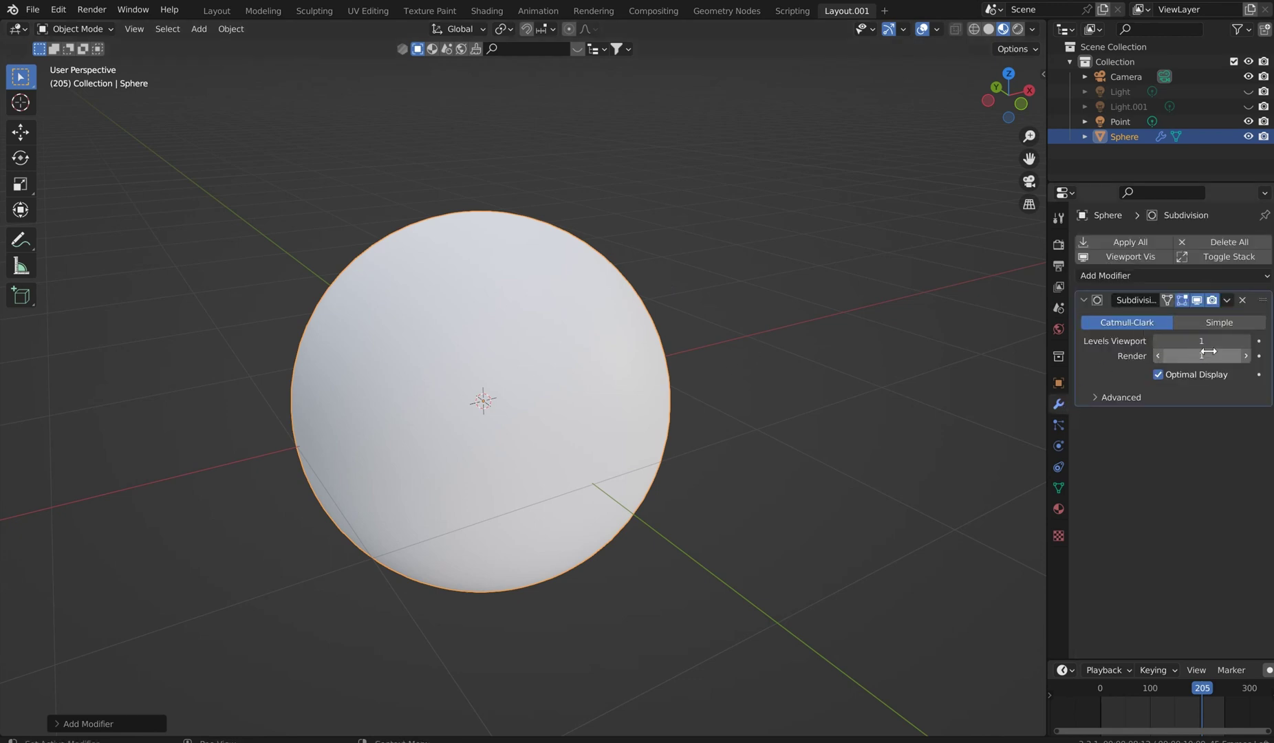
{"action": "left_click", "coordinate": [1124, 240]}
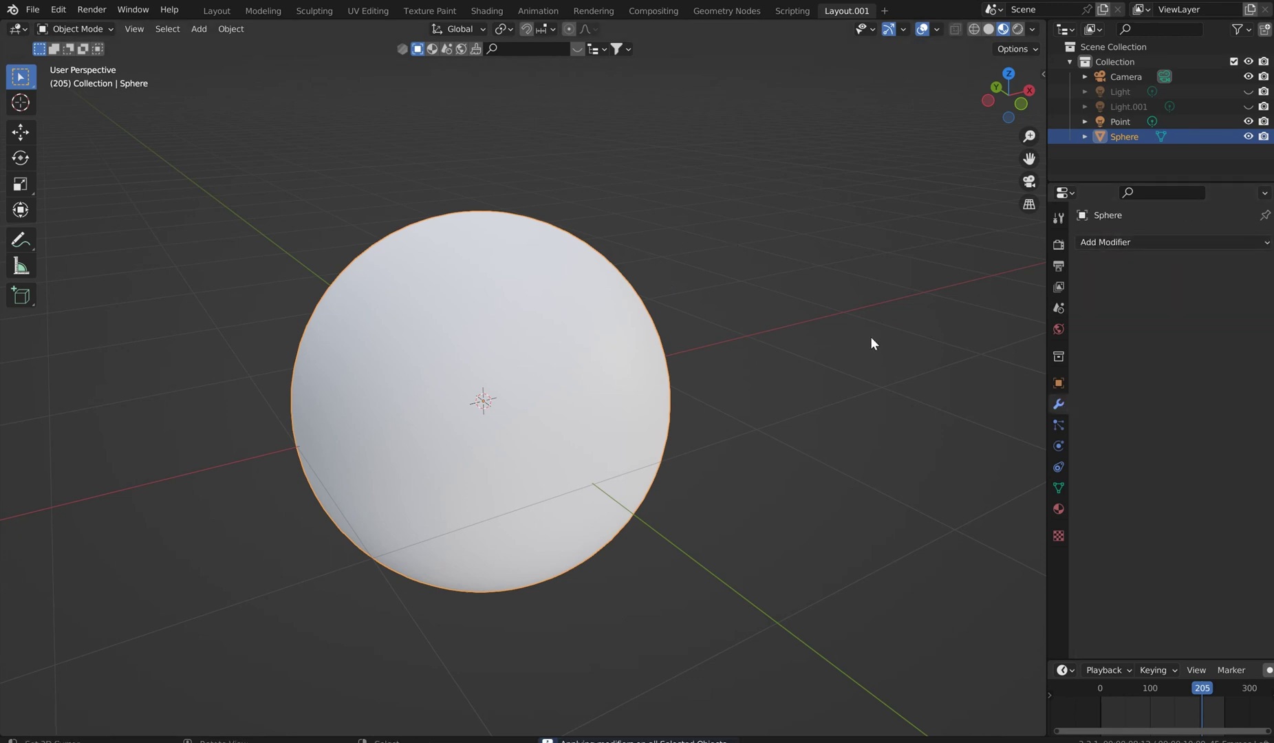
Create a new Metallic Philogix shader on the sphere with Base Color, Metallic, Roughness, Emission, Height and Normal channels.
{"action": "key", "text": "n"}
{"action": "scroll", "coordinate": [873, 344], "scroll_direction": "down", "scroll_amount": 1}
{"action": "left_click", "coordinate": [756, 382]}
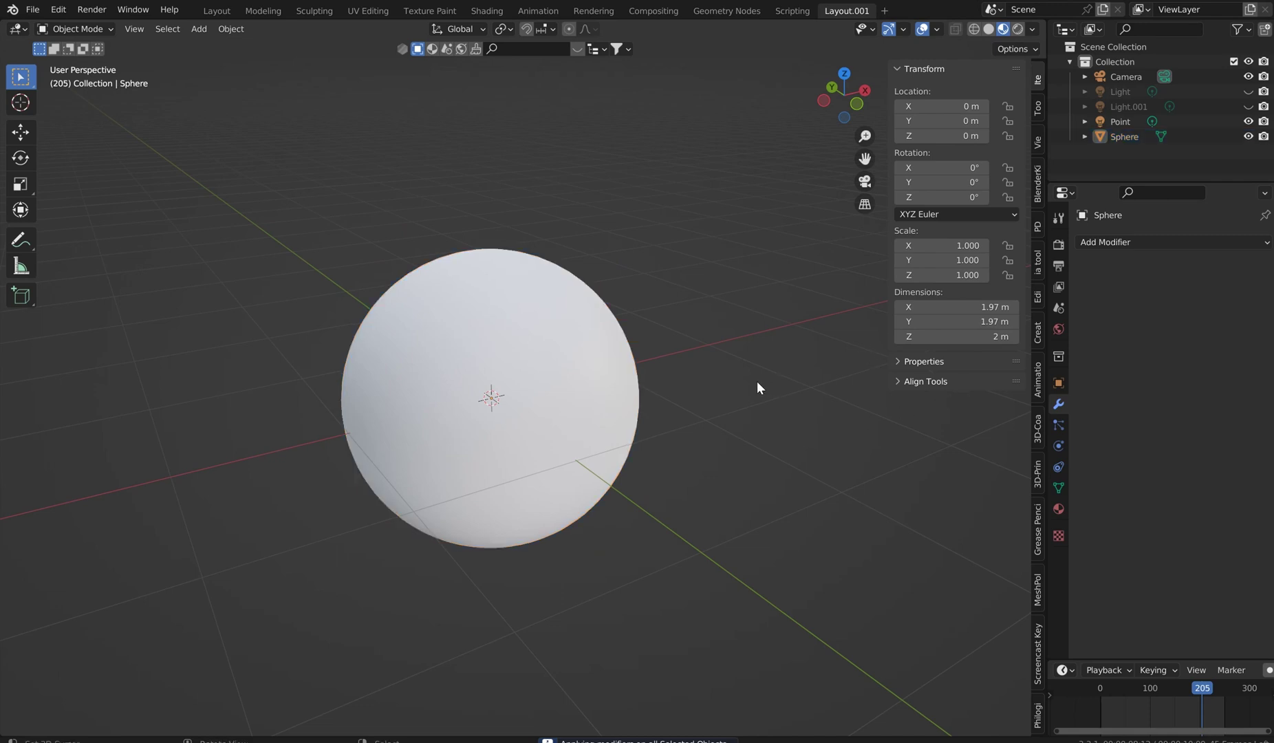
{"action": "scroll", "coordinate": [623, 370], "scroll_direction": "up", "scroll_amount": 3}
{"action": "left_click", "coordinate": [1041, 646]}
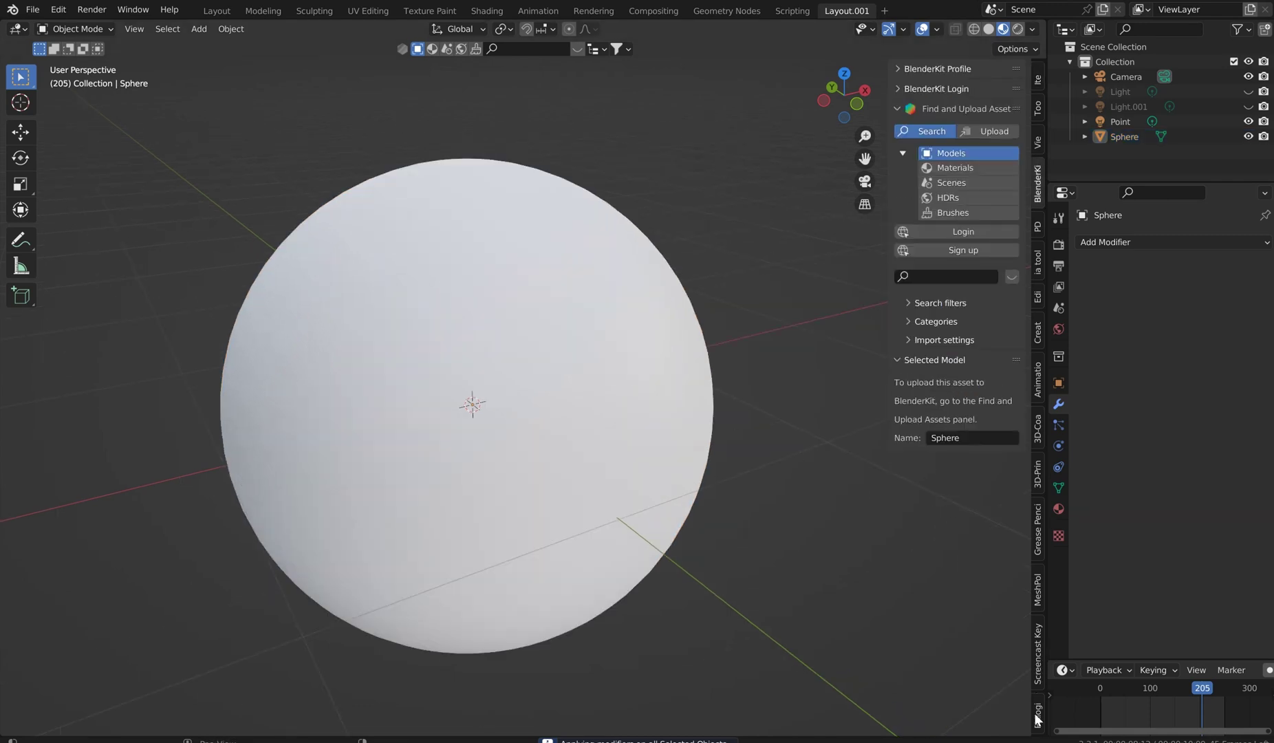
{"action": "left_click", "coordinate": [1037, 716]}
{"action": "left_click", "coordinate": [580, 316]}
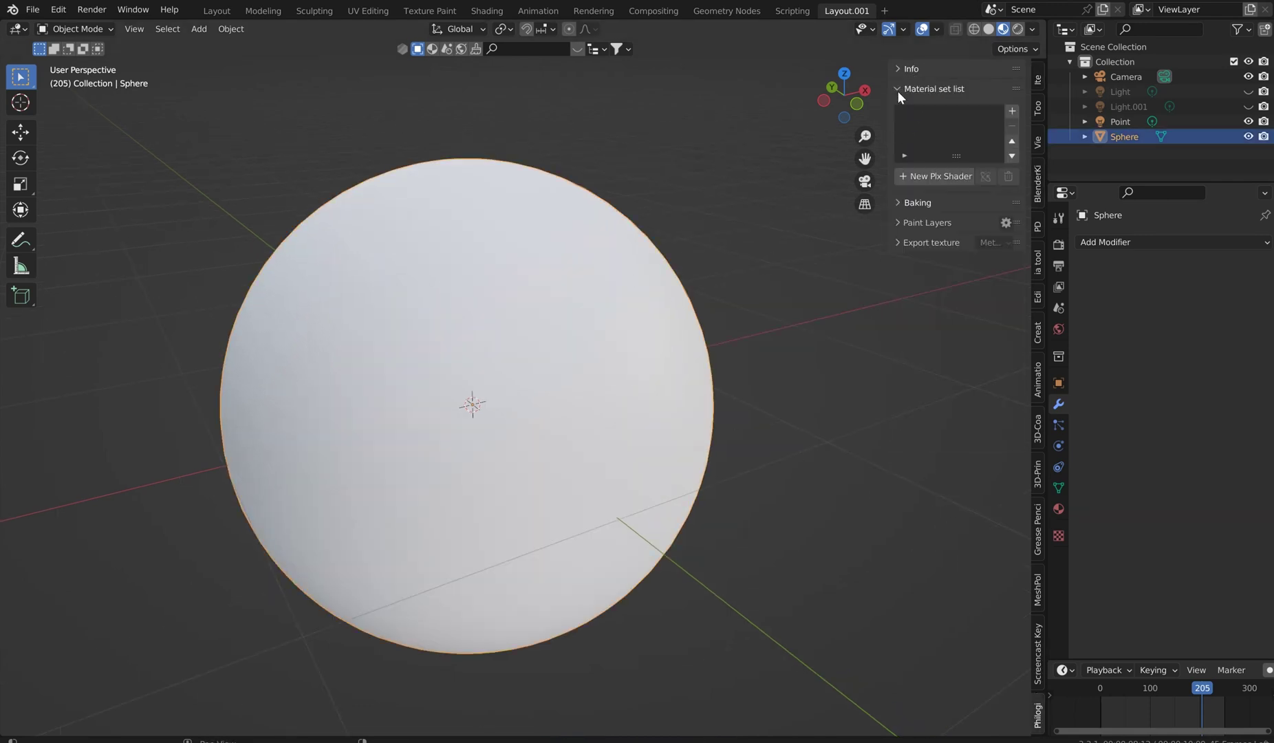
{"action": "left_click", "coordinate": [903, 173]}
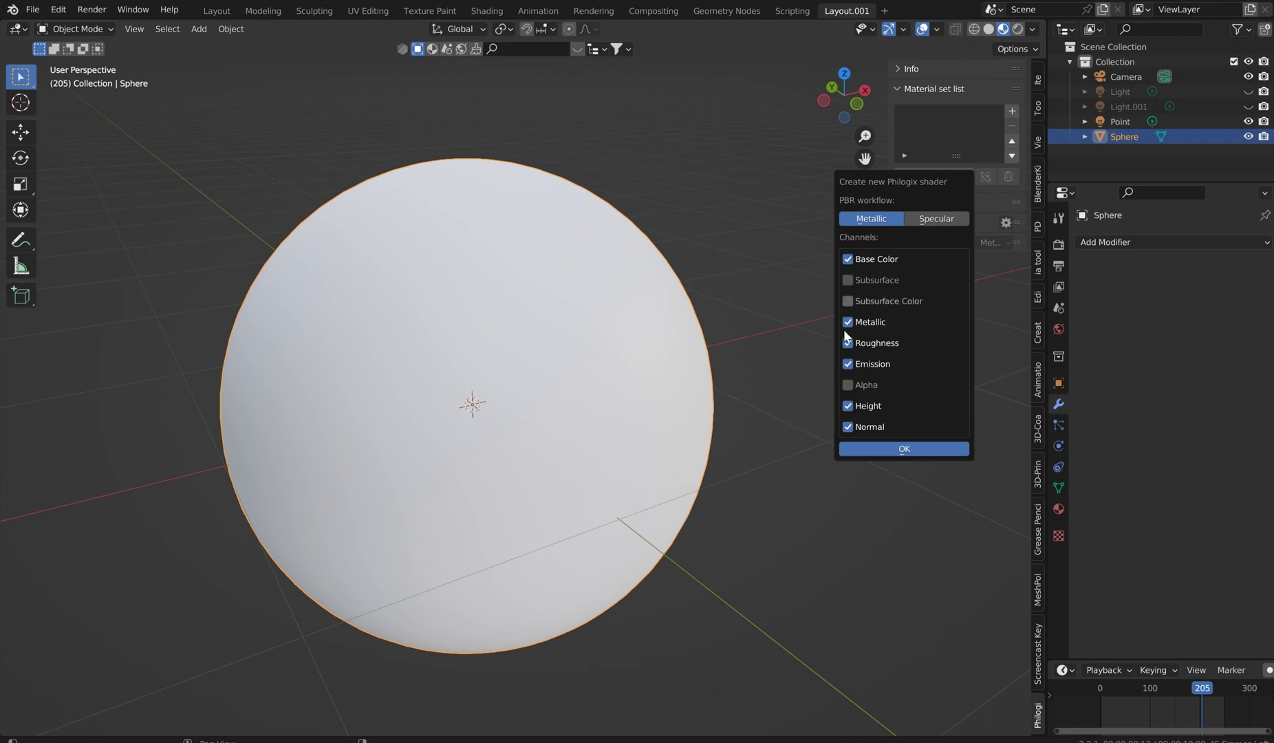
{"action": "left_click", "coordinate": [866, 447]}
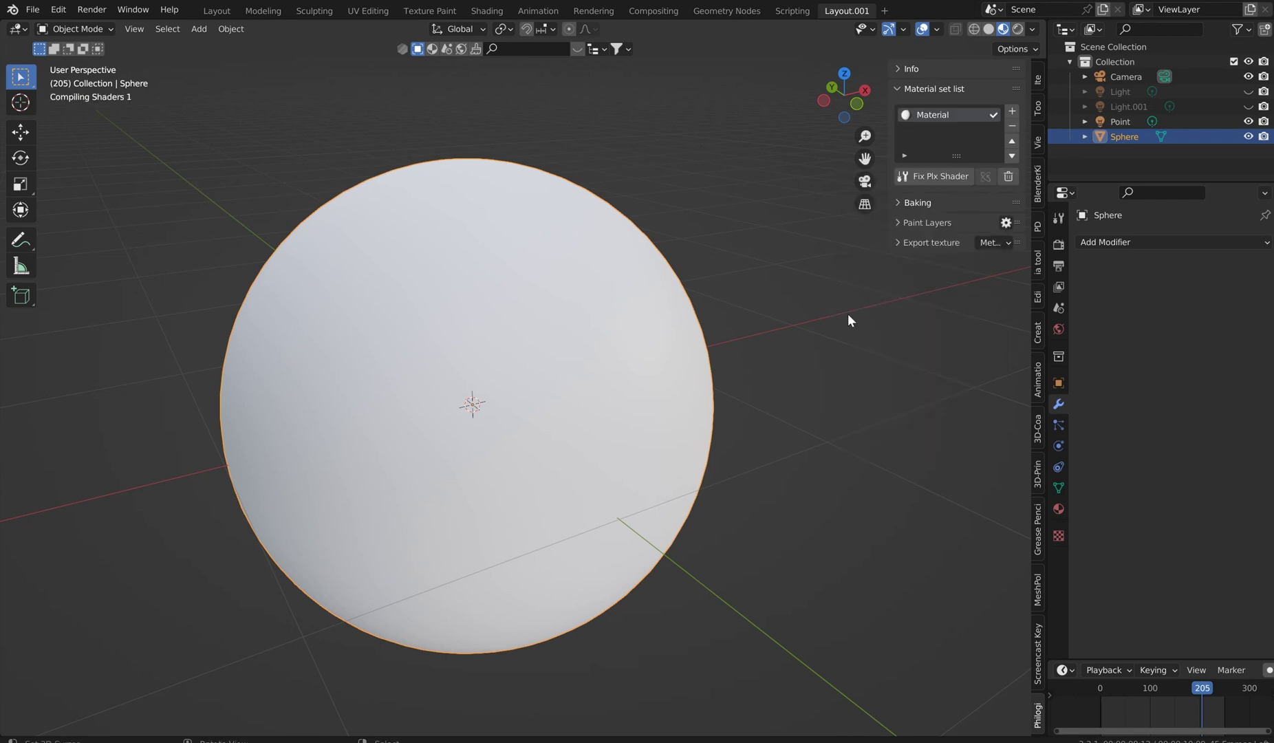
Widen the Philogix settings area and set the baking size to 1024.
{"action": "left_click", "coordinate": [903, 204]}
{"action": "left_click_drag", "start_coordinate": [891, 233], "coordinate": [815, 234]}
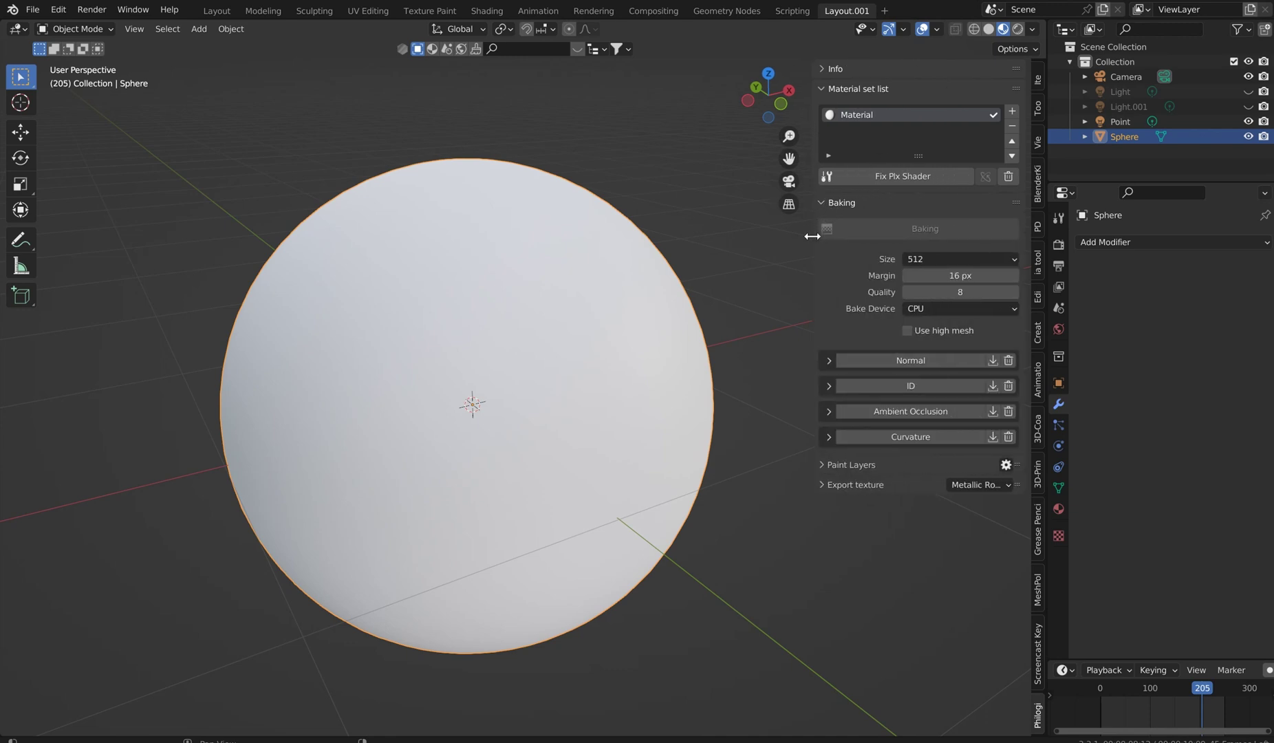
{"action": "left_click", "coordinate": [922, 256]}
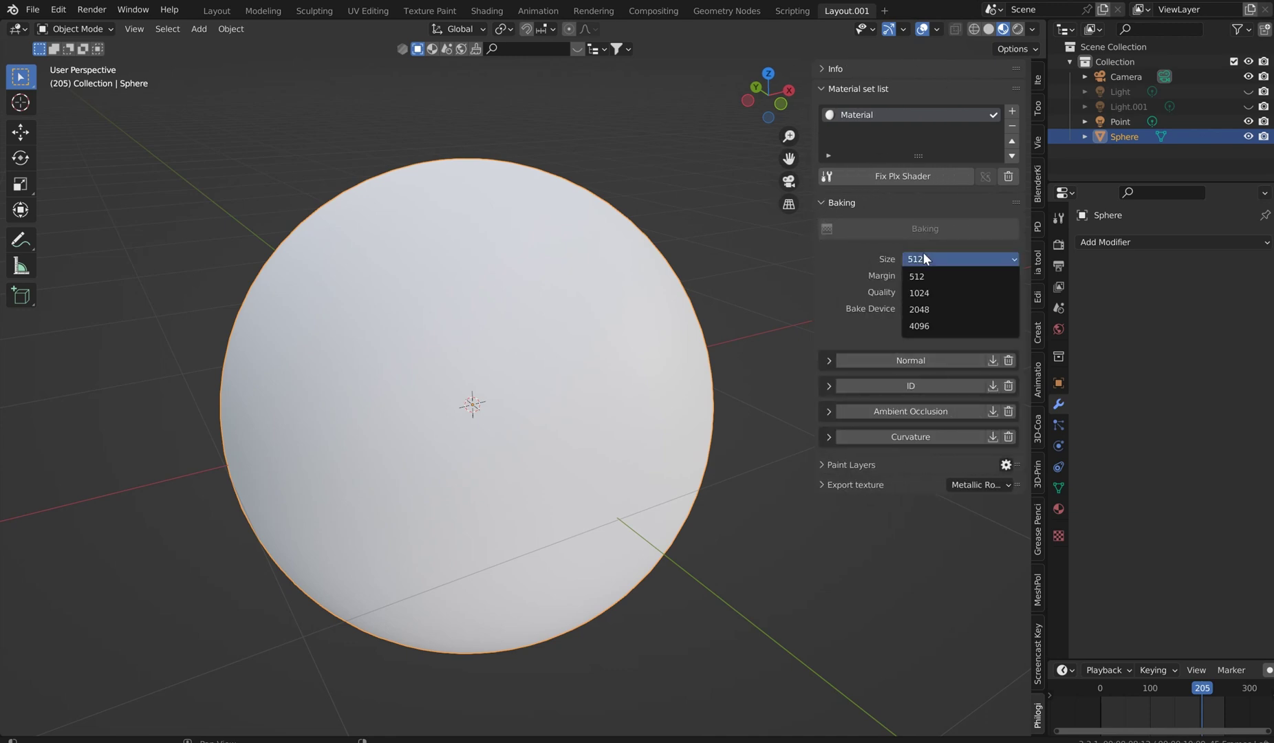
{"action": "left_click", "coordinate": [940, 292]}
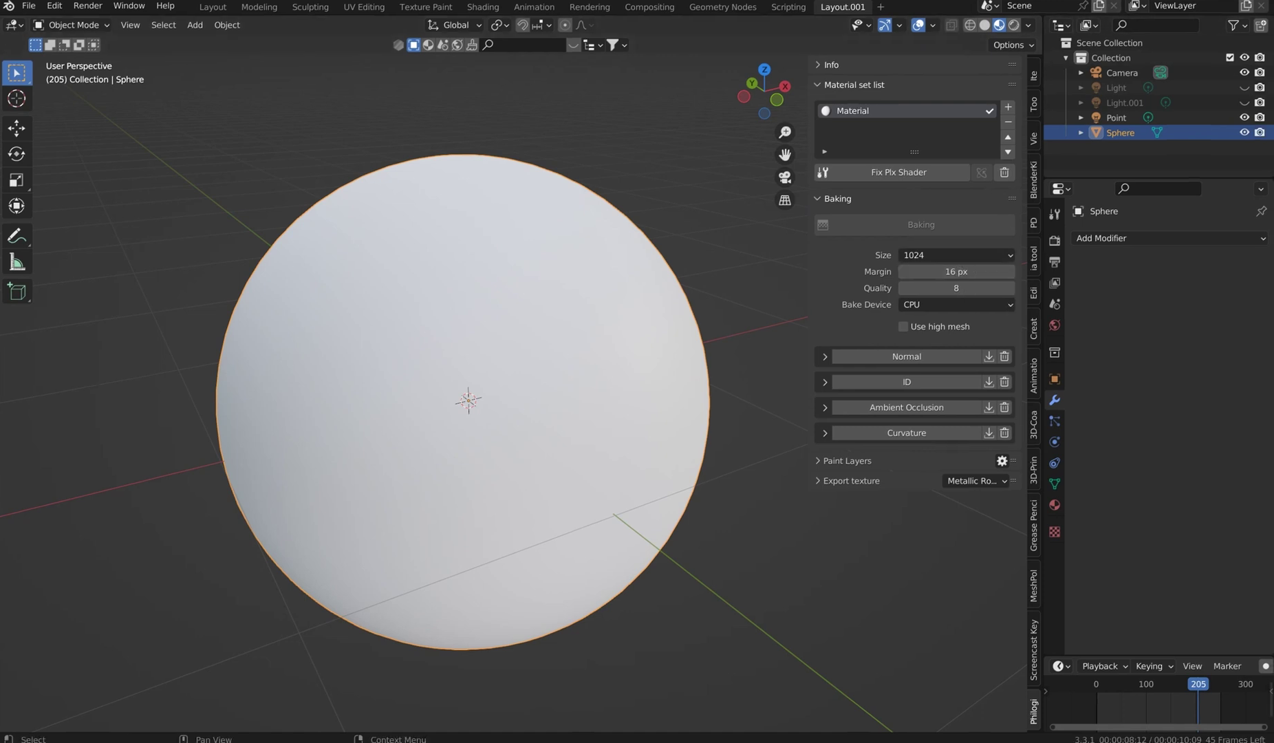
Set the baking quality to 2 and the bake device to GPU Compute.
{"action": "middle_click_drag", "start_coordinate": [497, 215], "coordinate": [493, 261]}
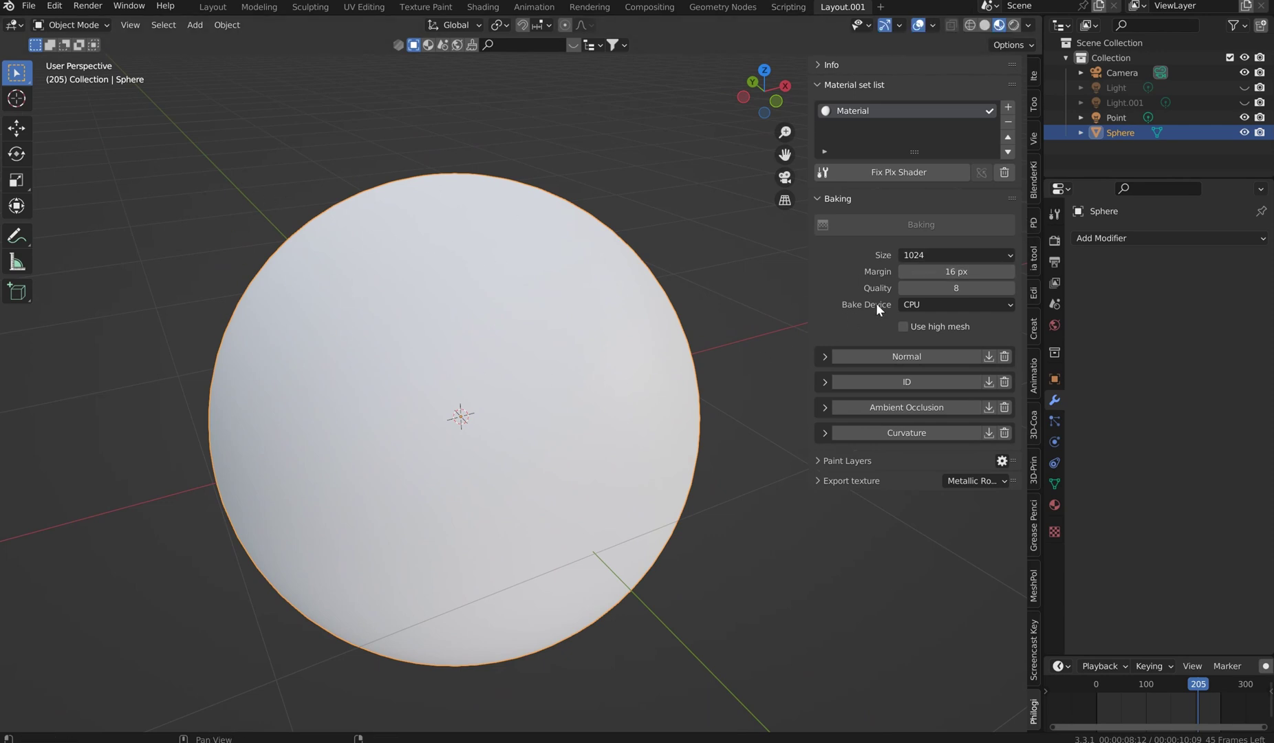
{"action": "left_click", "coordinate": [976, 288]}
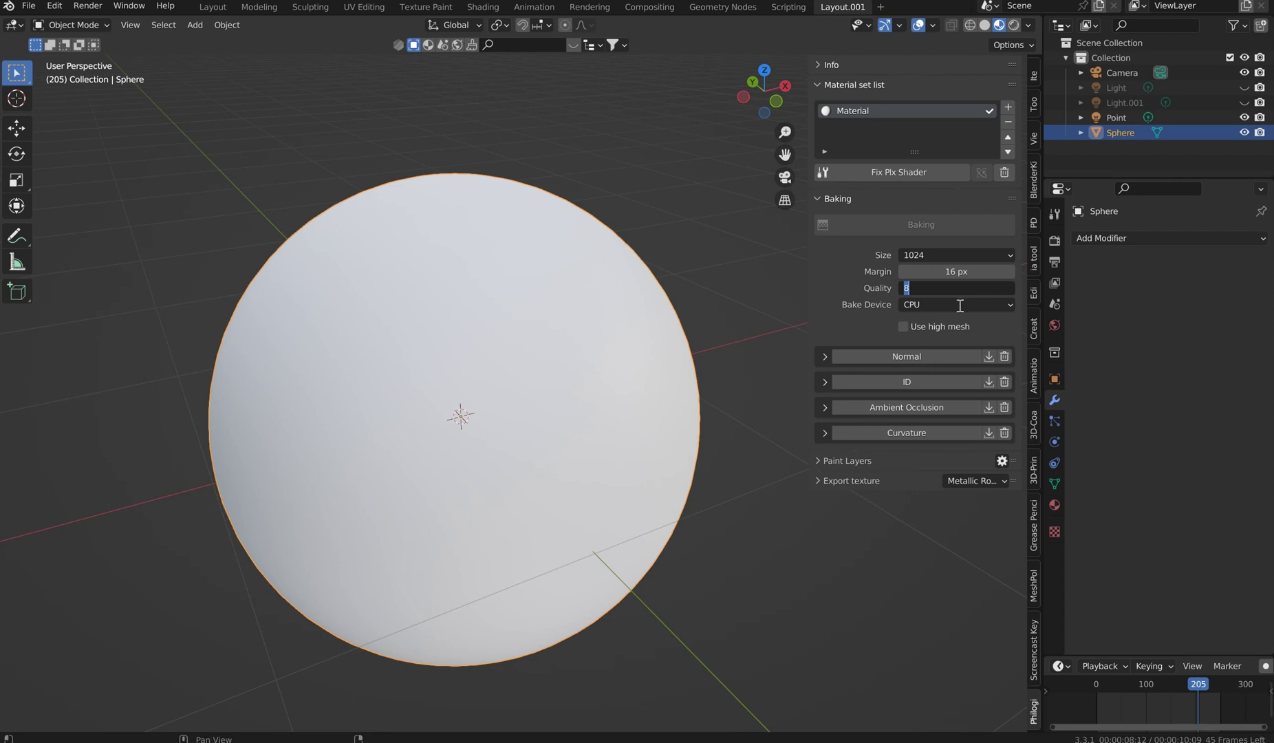
{"action": "type", "text": "2"}
{"action": "key", "text": "Return"}
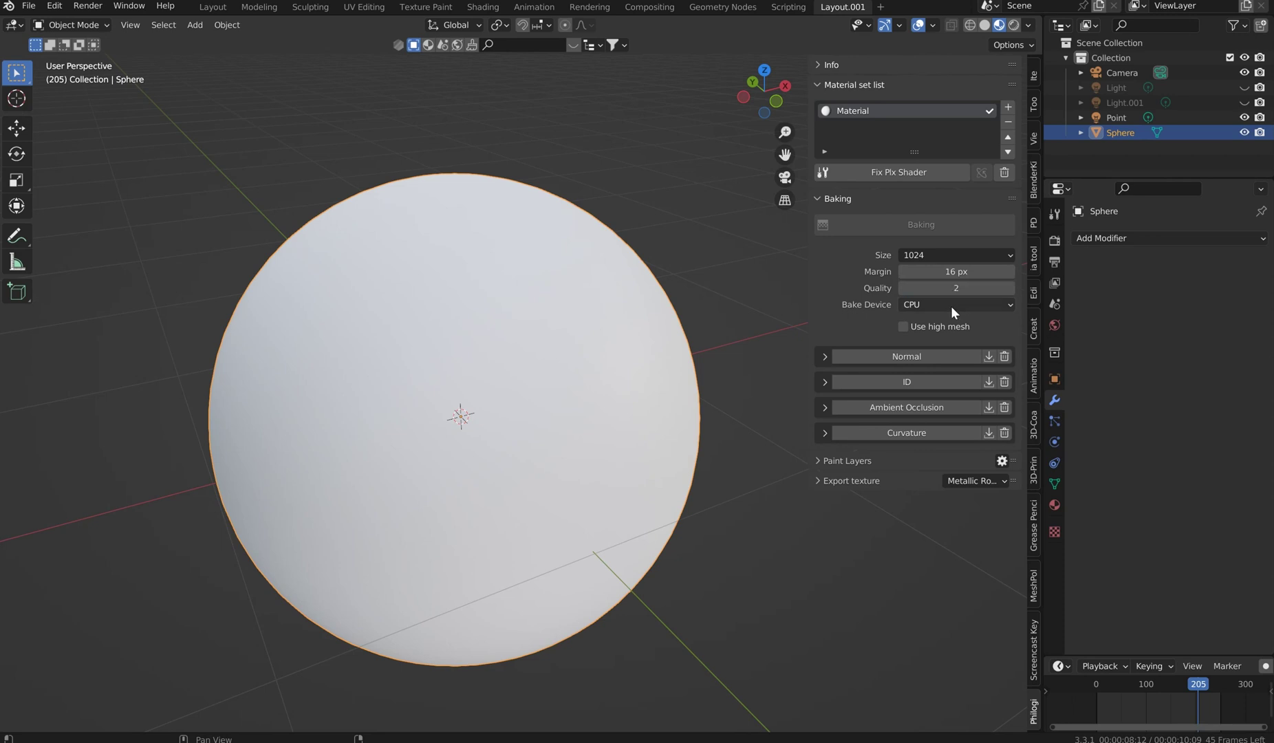
{"action": "left_click", "coordinate": [923, 304]}
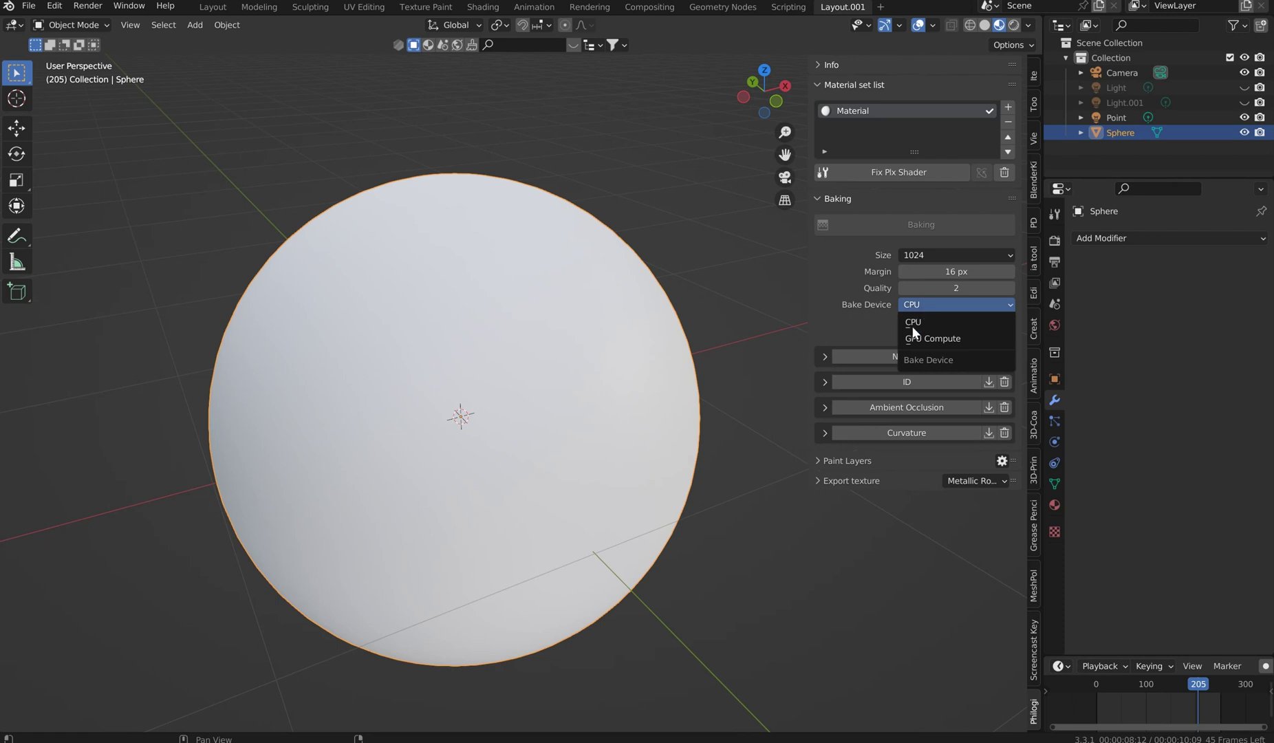
{"action": "left_click", "coordinate": [933, 337]}
Bake the Normal, Ambient Occlusion and Curvature maps for the sphere, leaving out the ID map.
{"action": "left_click", "coordinate": [875, 357]}
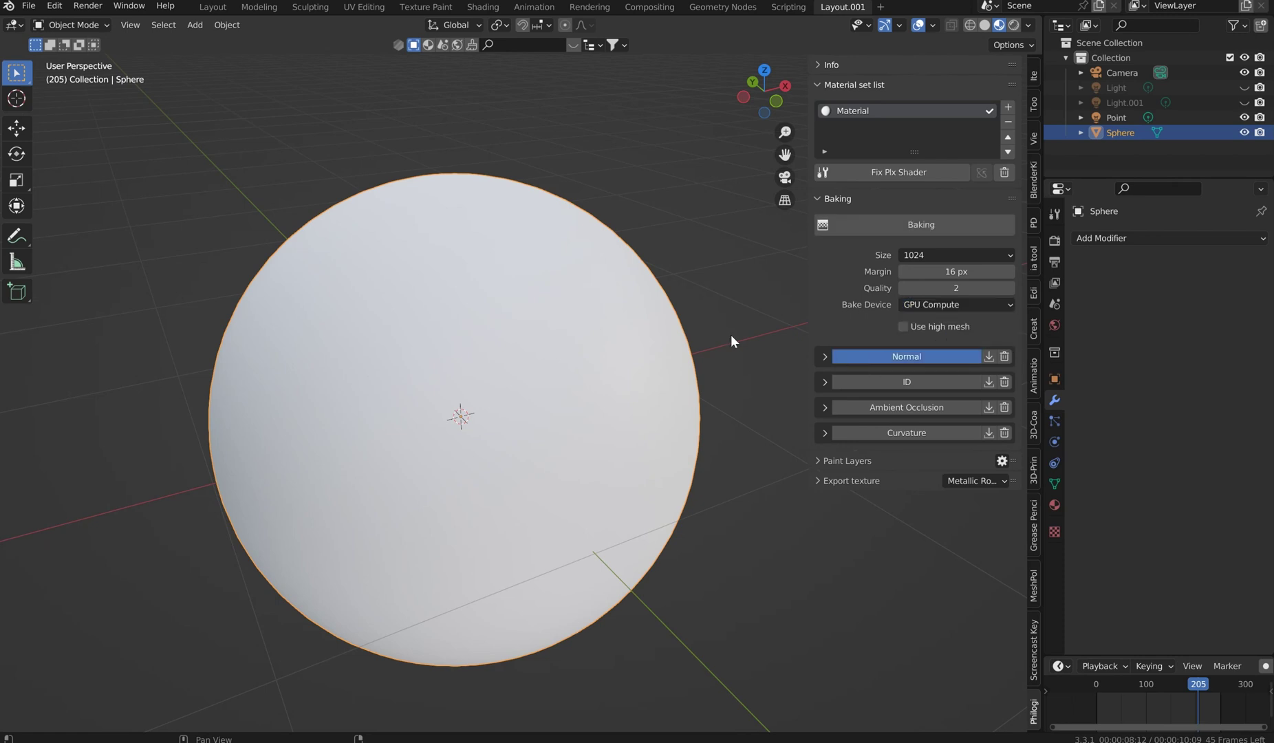
{"action": "left_click", "coordinate": [858, 407]}
{"action": "left_click", "coordinate": [869, 431]}
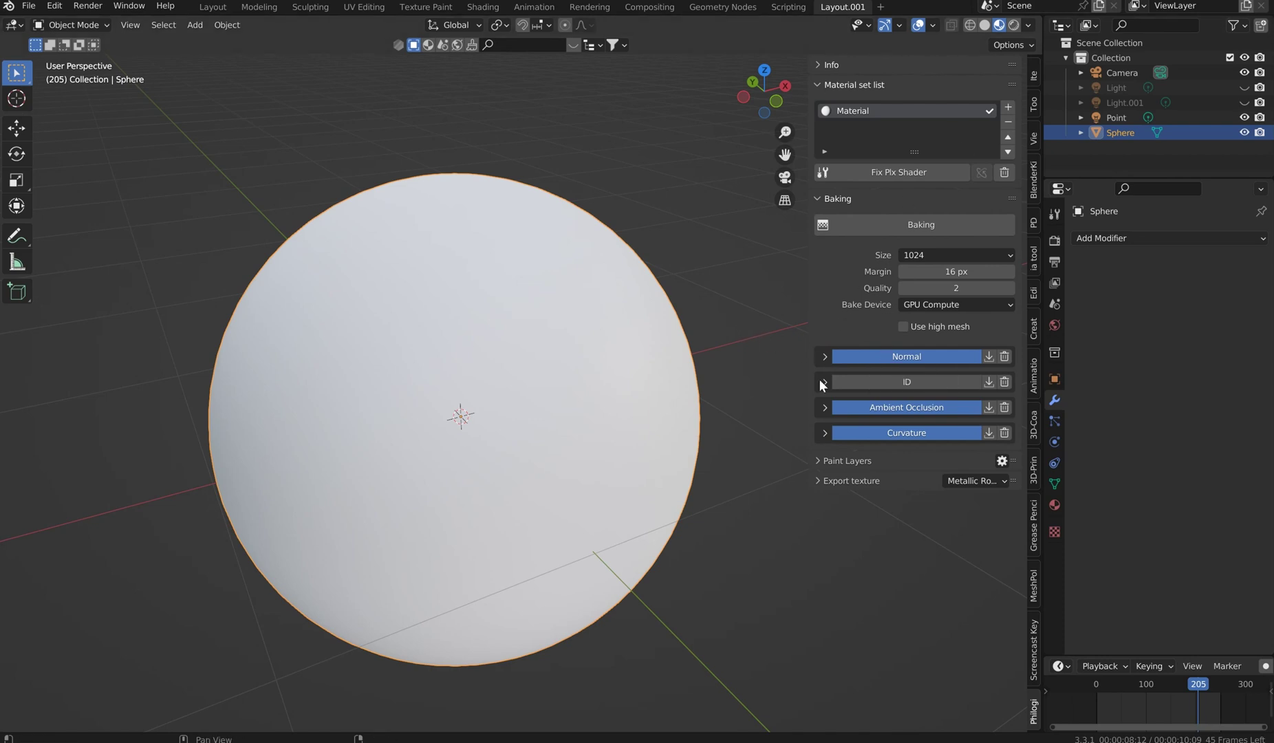
{"action": "left_click", "coordinate": [888, 217]}
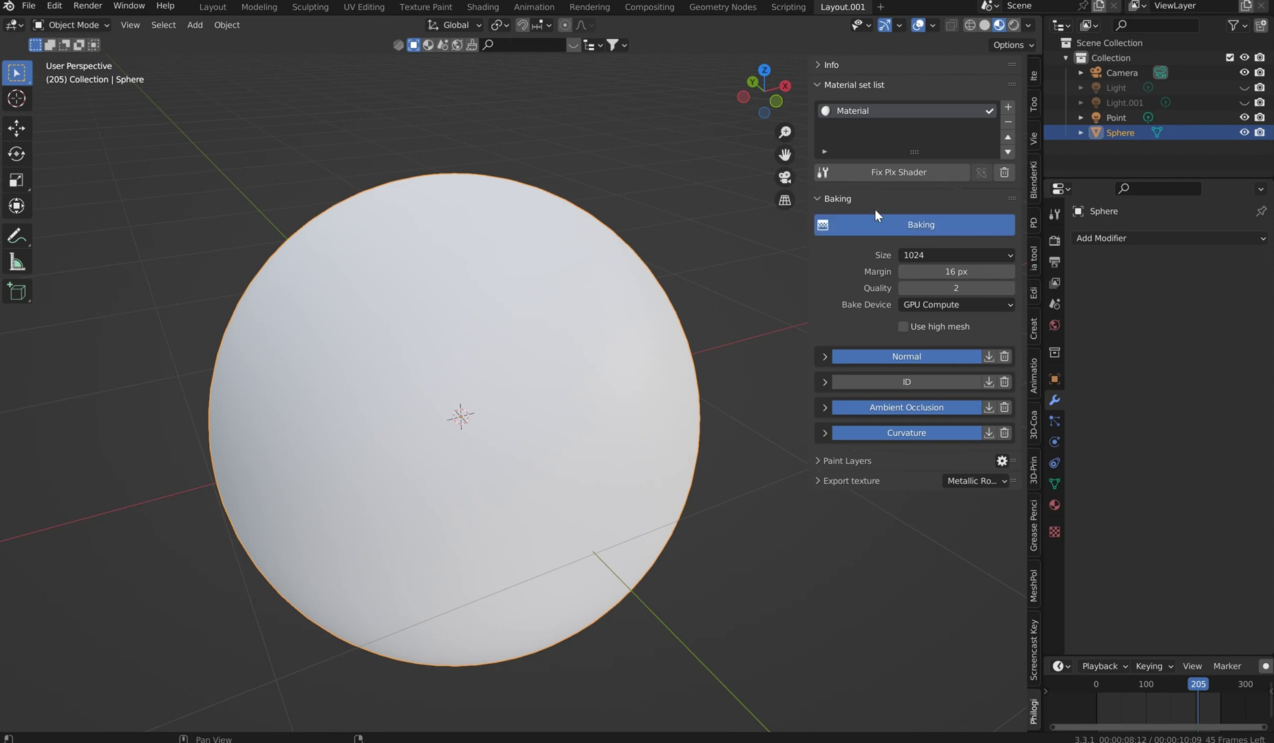
{"action": "left_click", "coordinate": [817, 199]}
Add a new Plx material layer in the paint layers and show its Base Color channel.
{"action": "left_click", "coordinate": [817, 219]}
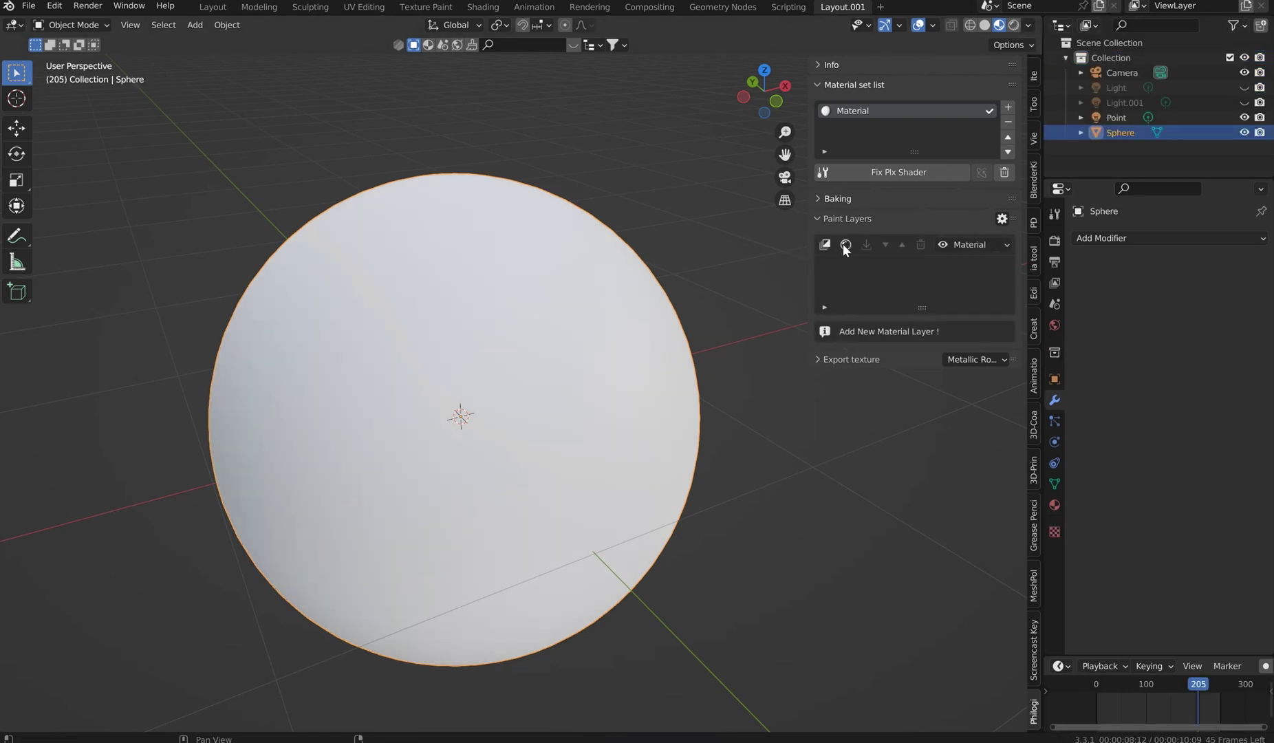
{"action": "left_click", "coordinate": [845, 244]}
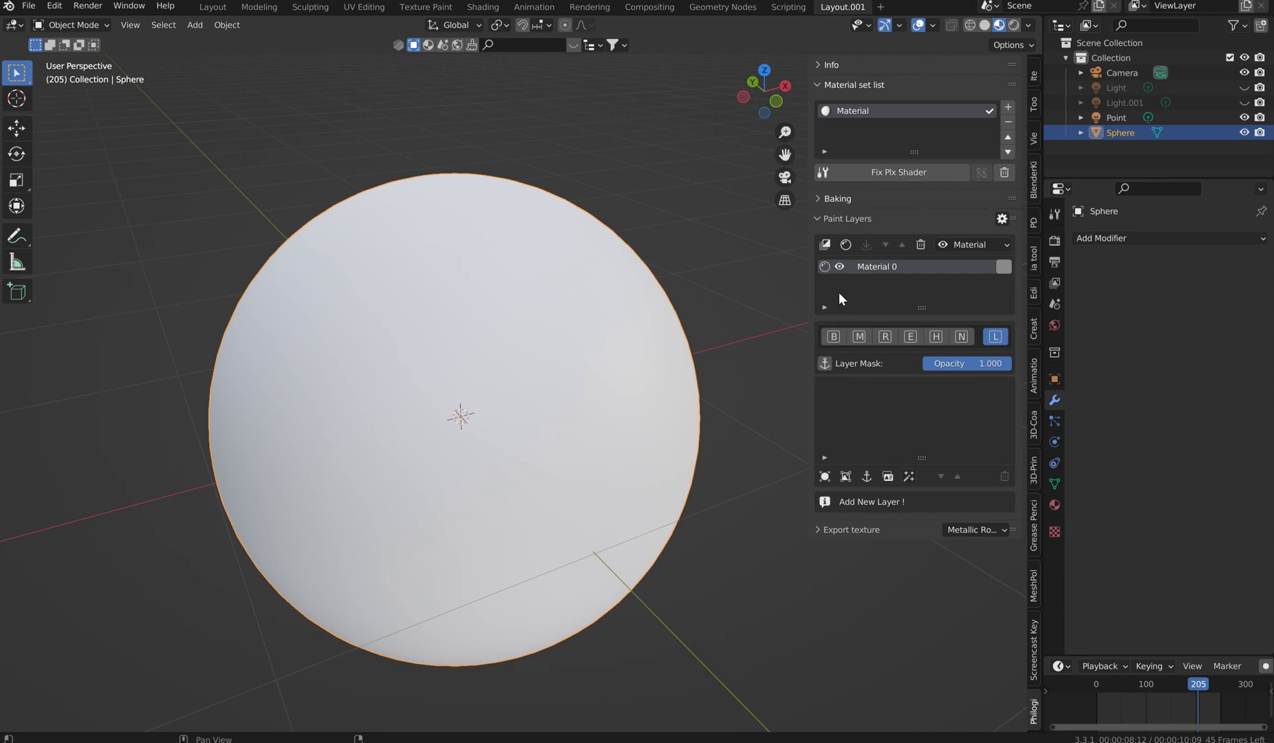
{"action": "left_click", "coordinate": [833, 337]}
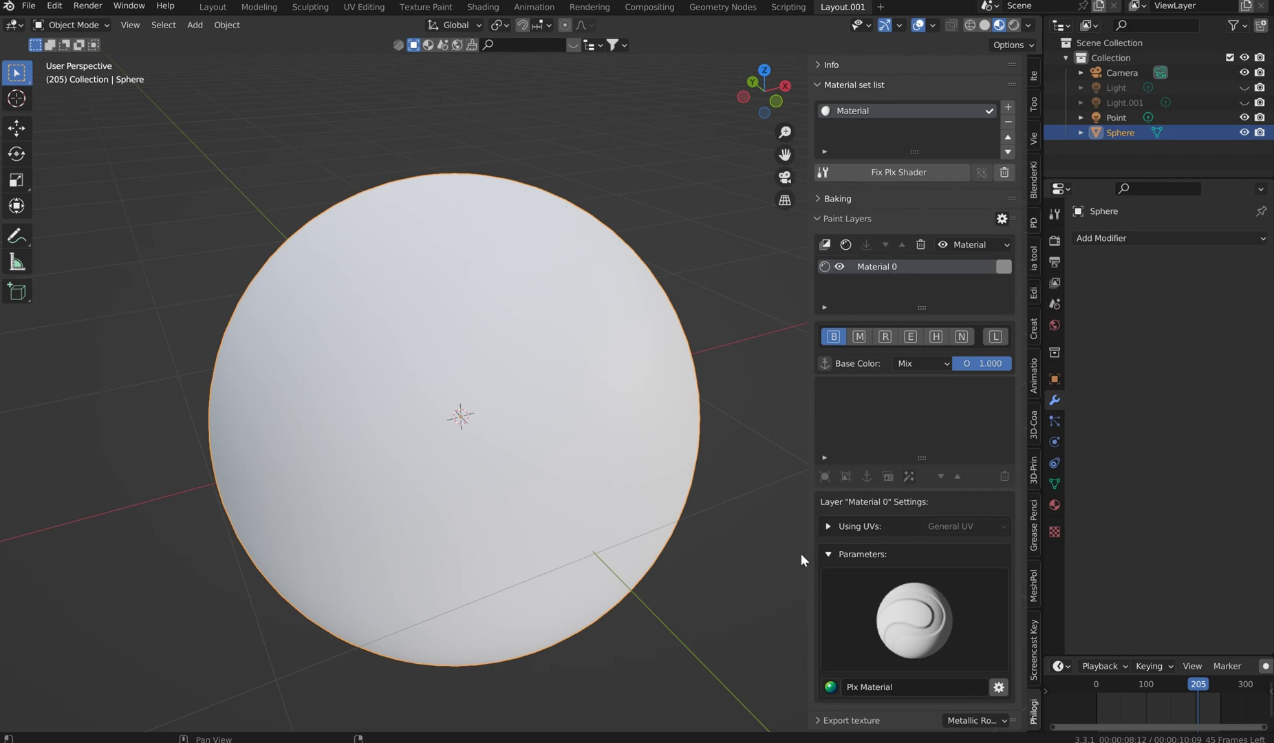
Add an empty paint layer above Material 0 and give its Base Color channel a surface layer.
{"action": "left_click", "coordinate": [830, 687]}
{"action": "left_click", "coordinate": [825, 246]}
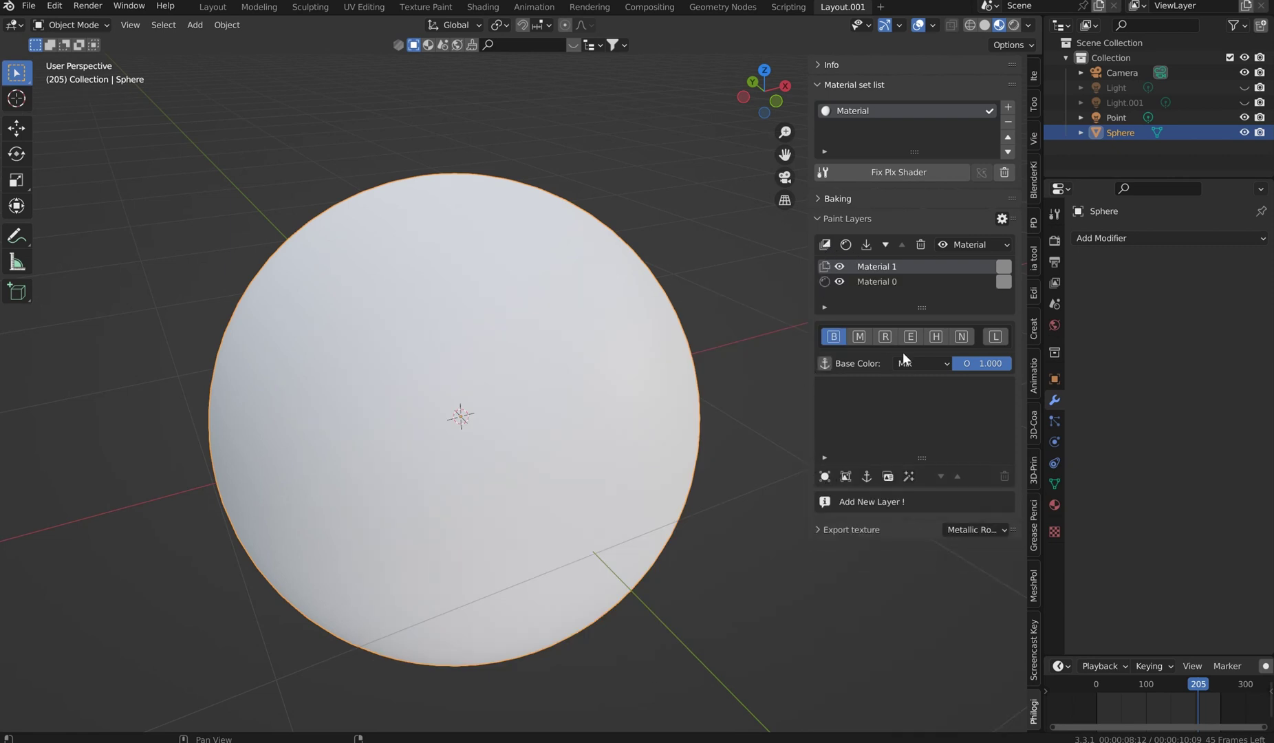
{"action": "left_click", "coordinate": [825, 476]}
{"action": "scroll", "coordinate": [921, 629], "scroll_direction": "down", "scroll_amount": 2}
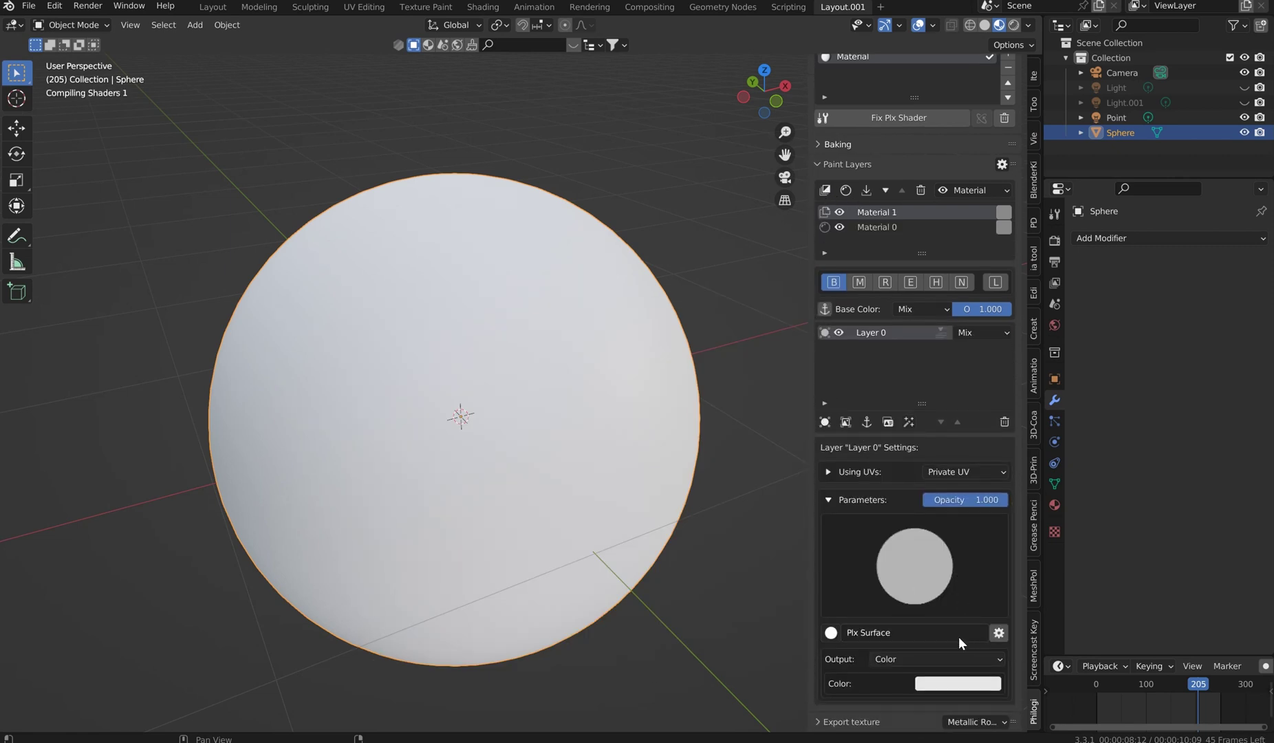
Set the surface layer's color to a dark orange with hue 0.020 and full saturation.
{"action": "left_click", "coordinate": [955, 683]}
{"action": "left_click_drag", "start_coordinate": [978, 523], "coordinate": [956, 574]}
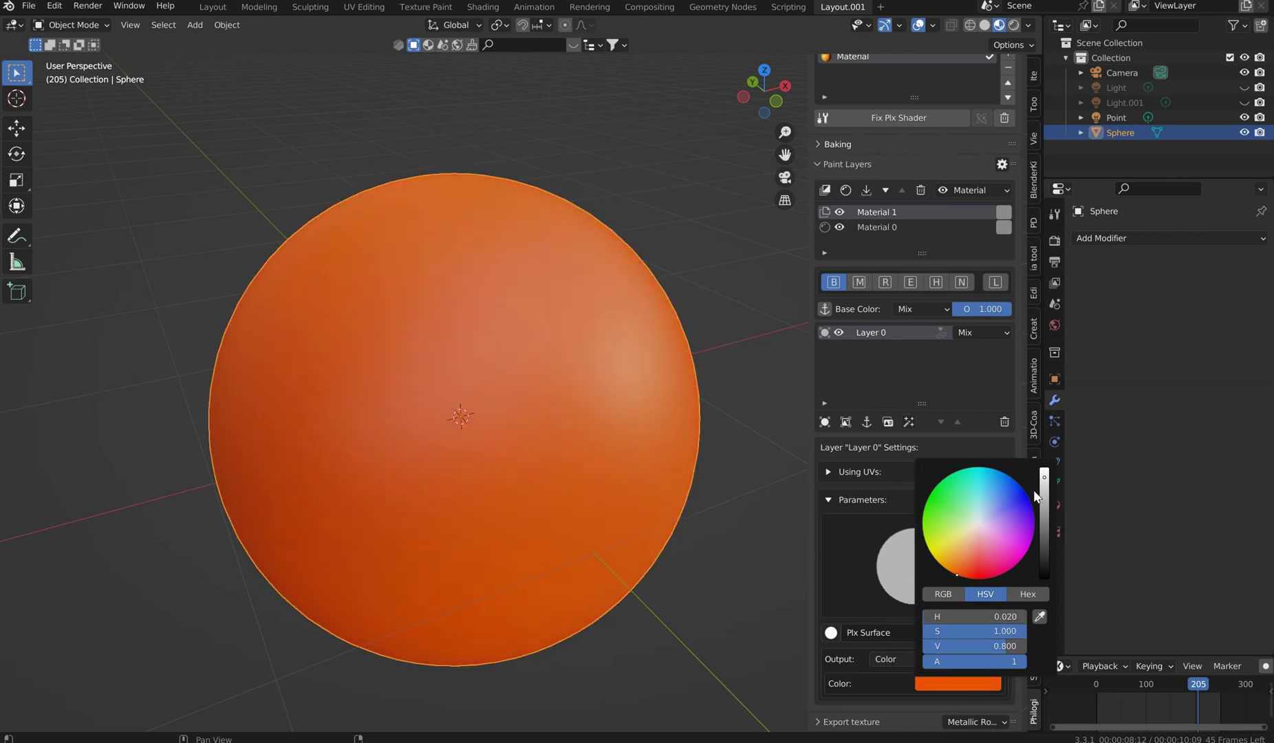
{"action": "left_click_drag", "start_coordinate": [1042, 482], "coordinate": [1044, 513]}
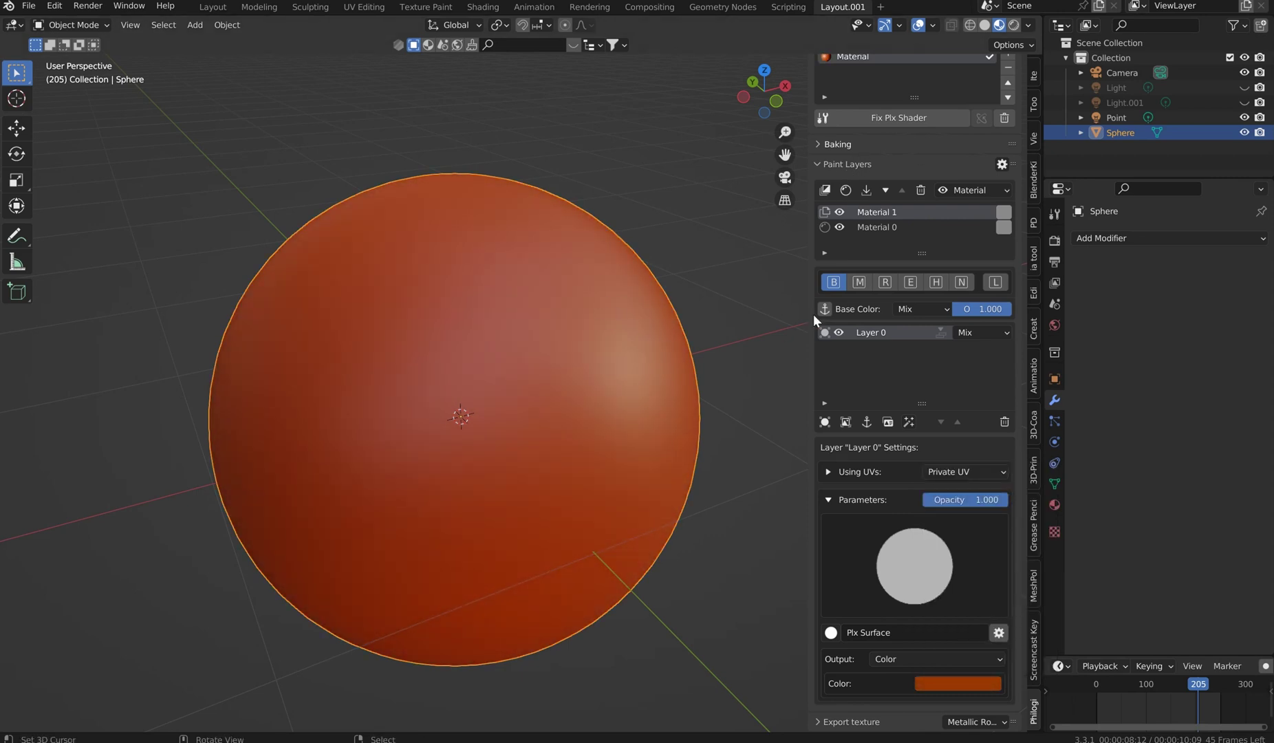
Rename the Material 0 paint layer to "base" and the Material 1 layer to "orange".
{"action": "left_click", "coordinate": [882, 226]}
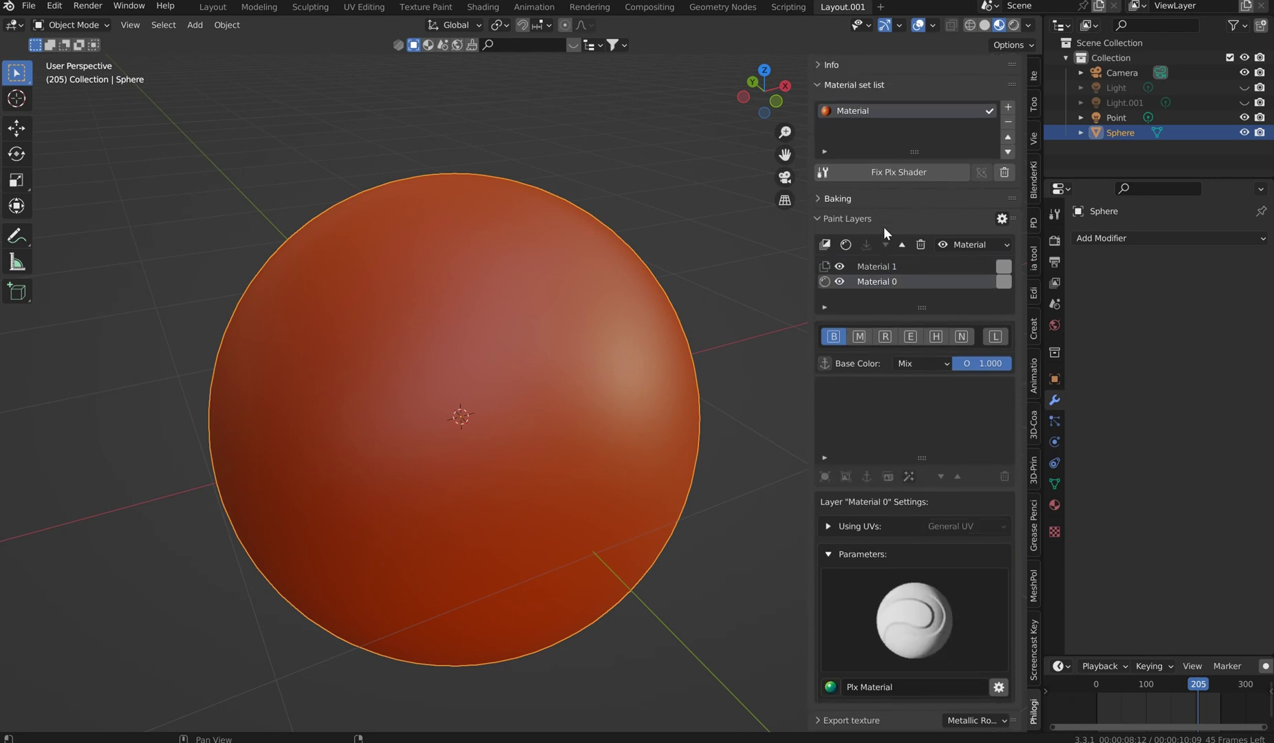
{"action": "double_click", "coordinate": [884, 282]}
{"action": "type", "text": "base"}
{"action": "key", "text": "Return"}
{"action": "double_click", "coordinate": [883, 266]}
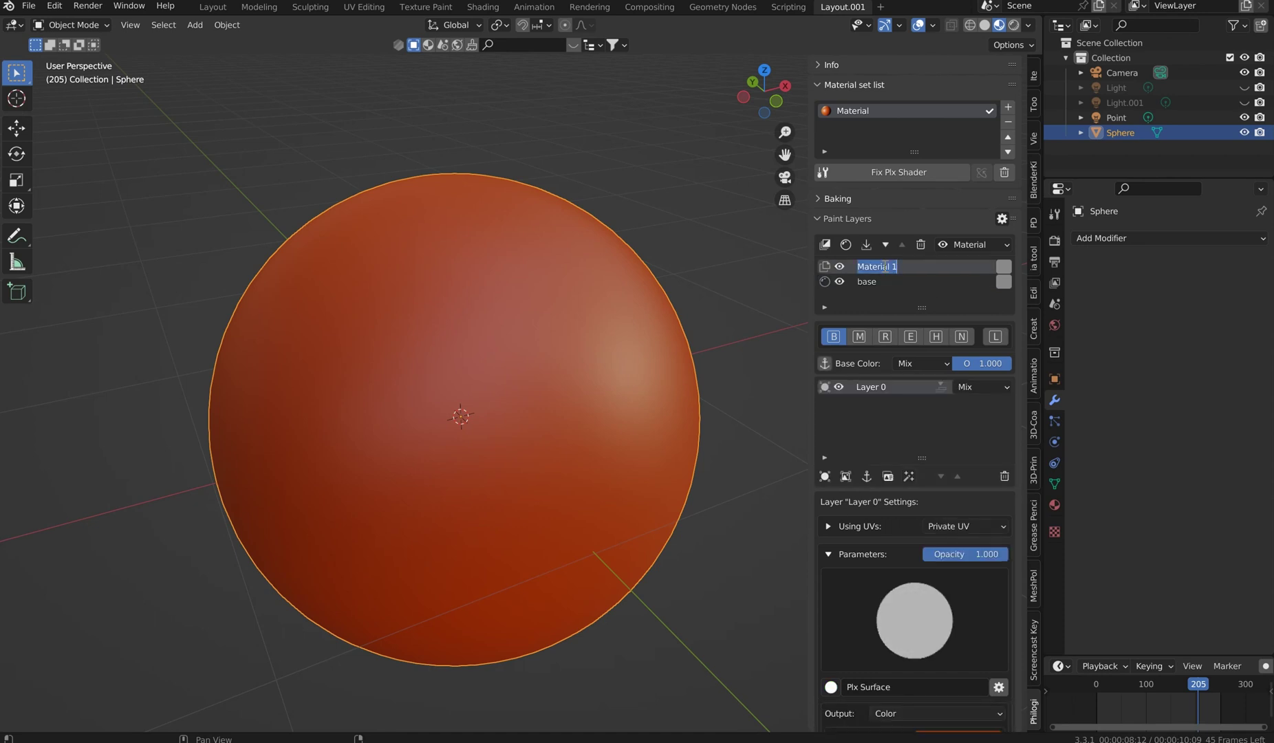
{"action": "type", "text": "orange"}
Apply the Aluminium Pure material preset to the base paint layer.
{"action": "left_click", "coordinate": [832, 284]}
{"action": "left_click", "coordinate": [838, 689]}
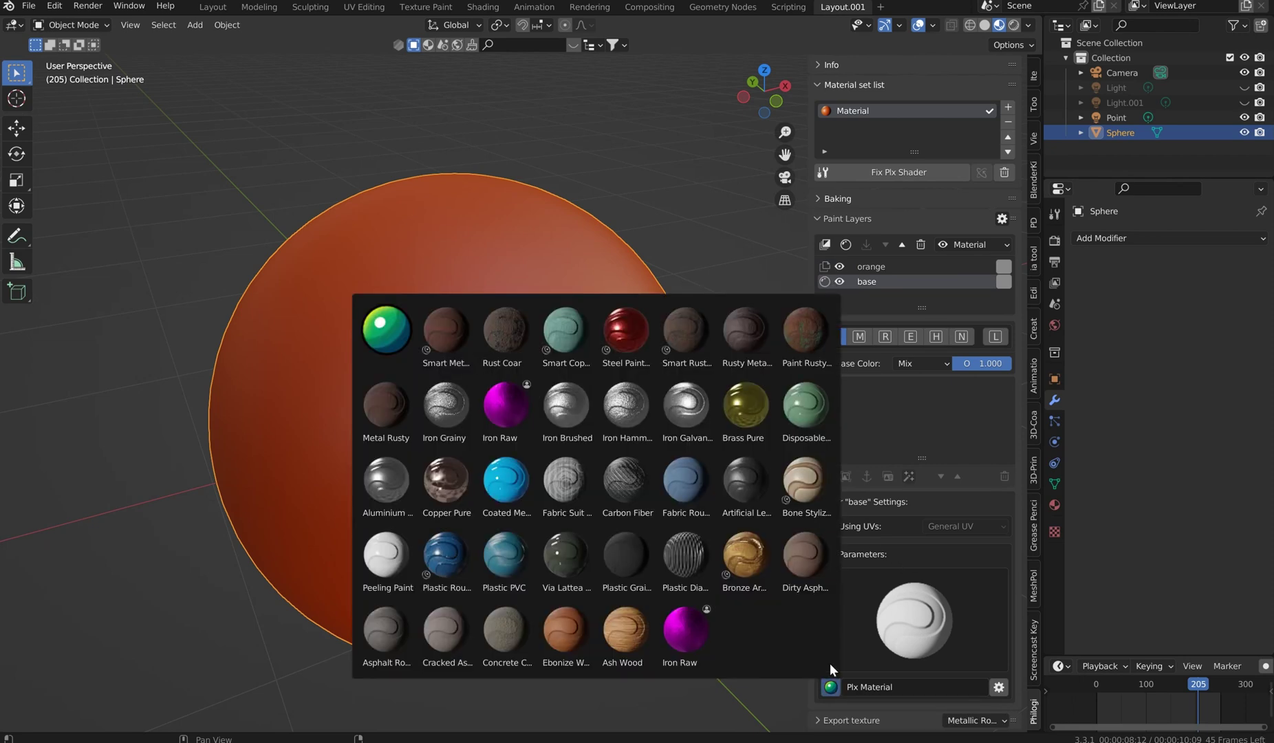
{"action": "left_click", "coordinate": [391, 480]}
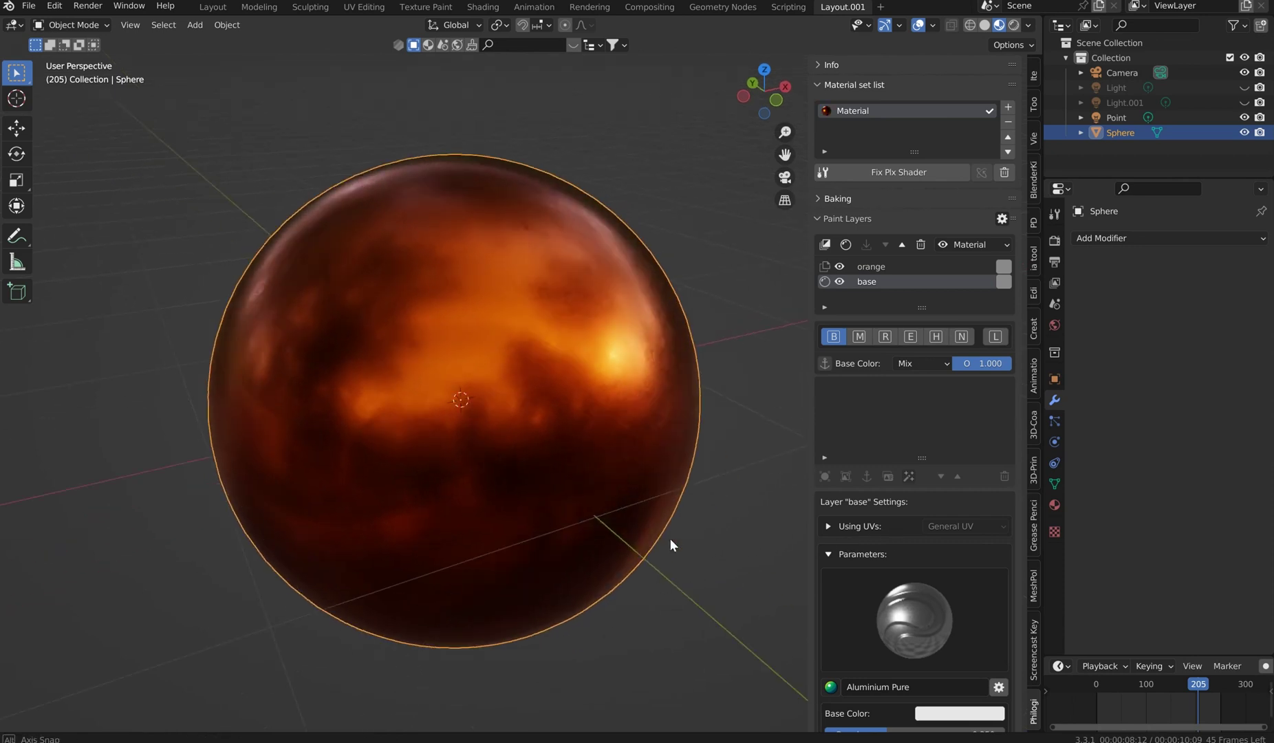
{"action": "scroll", "coordinate": [668, 538], "scroll_direction": "up", "scroll_amount": 3}
{"action": "scroll", "coordinate": [637, 482], "scroll_direction": "down", "scroll_amount": 4}
{"action": "scroll", "coordinate": [902, 625], "scroll_direction": "down", "scroll_amount": 3}
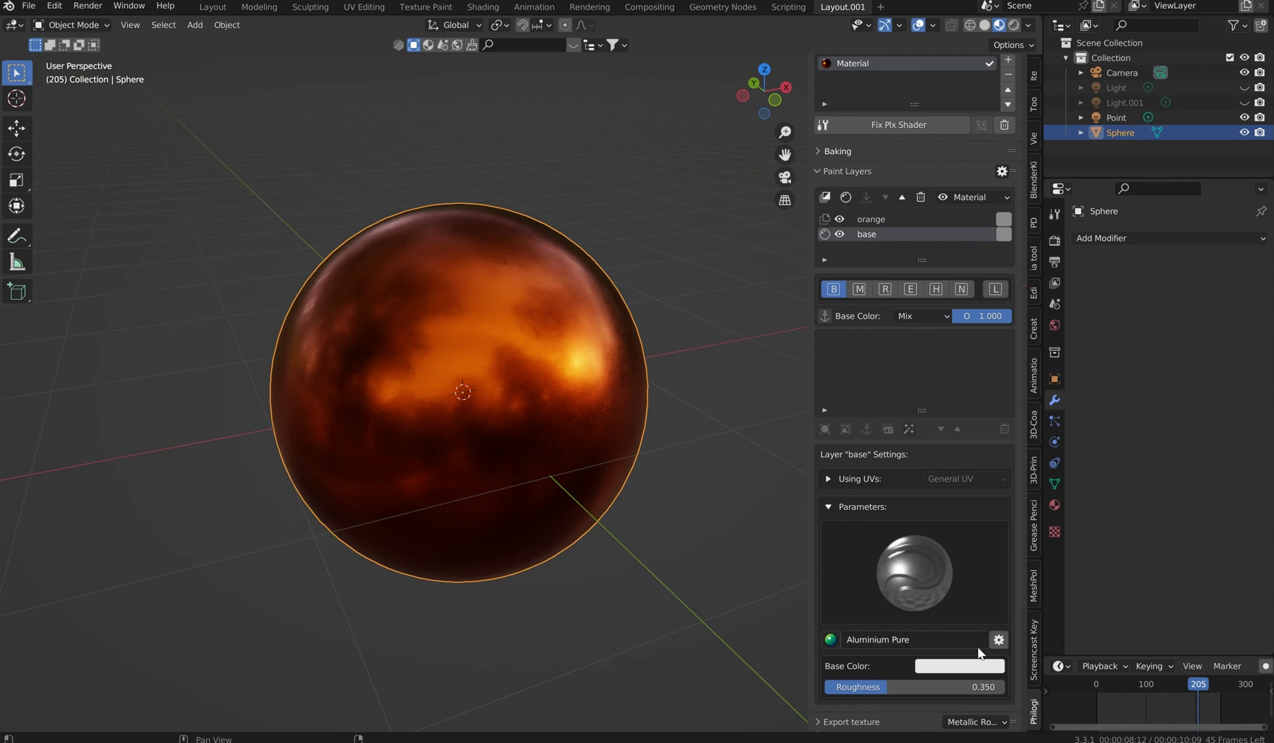
{"action": "scroll", "coordinate": [834, 289], "scroll_direction": "up", "scroll_amount": 3}
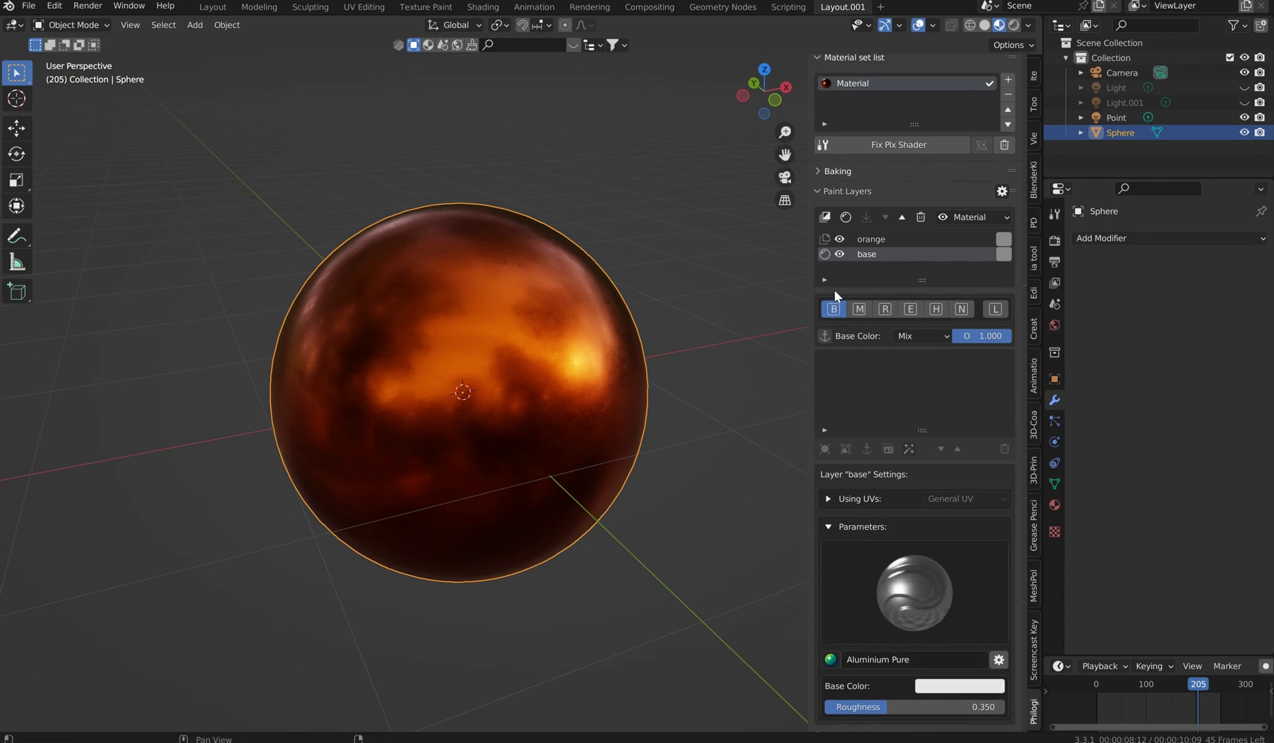
Add a paint layer above the orange layer with a surface layer in its Metallic channel at 0.578 opacity.
{"action": "left_click", "coordinate": [827, 265]}
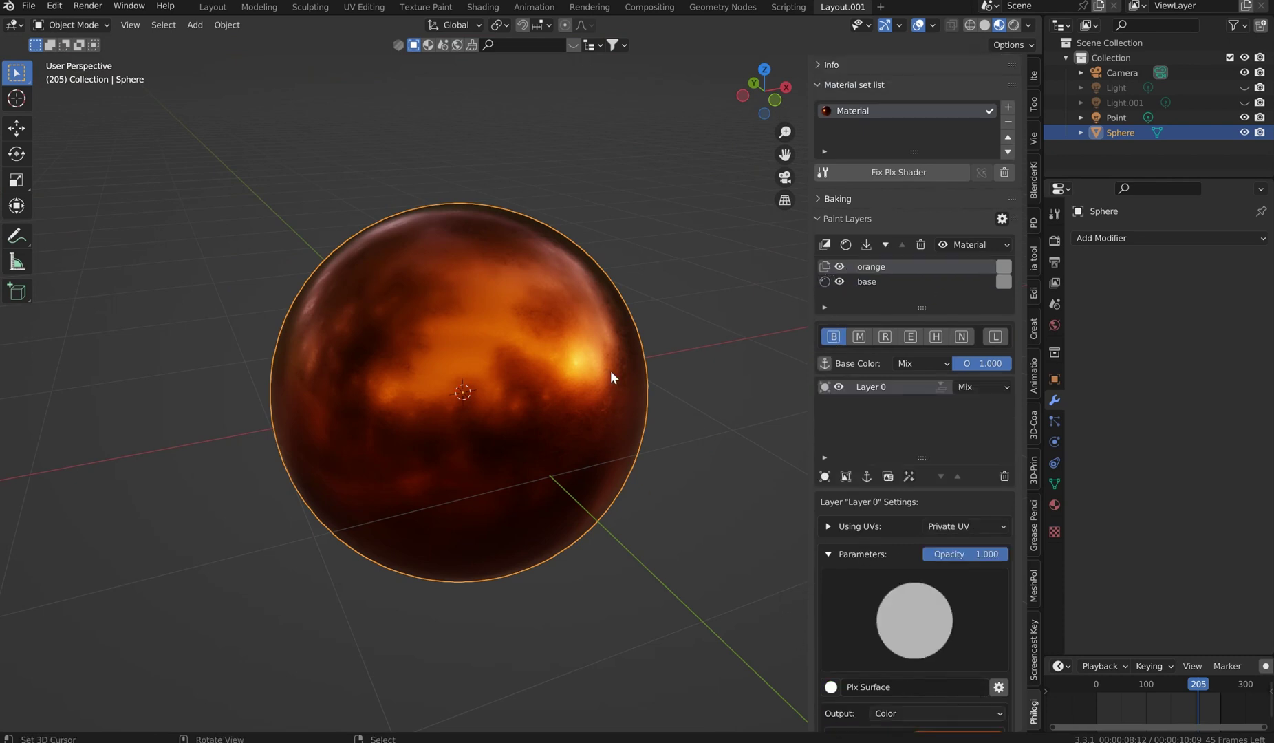
{"action": "middle_click_drag", "start_coordinate": [616, 370], "coordinate": [639, 397]}
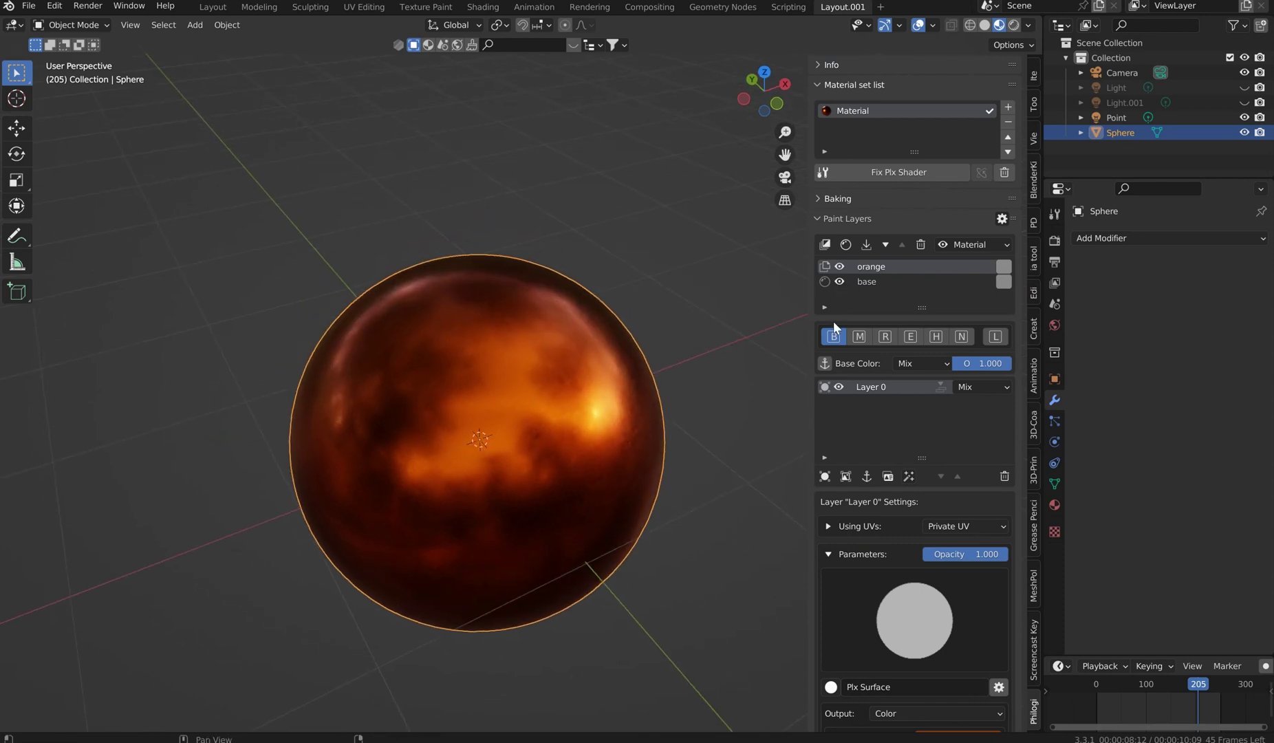
{"action": "left_click", "coordinate": [859, 336]}
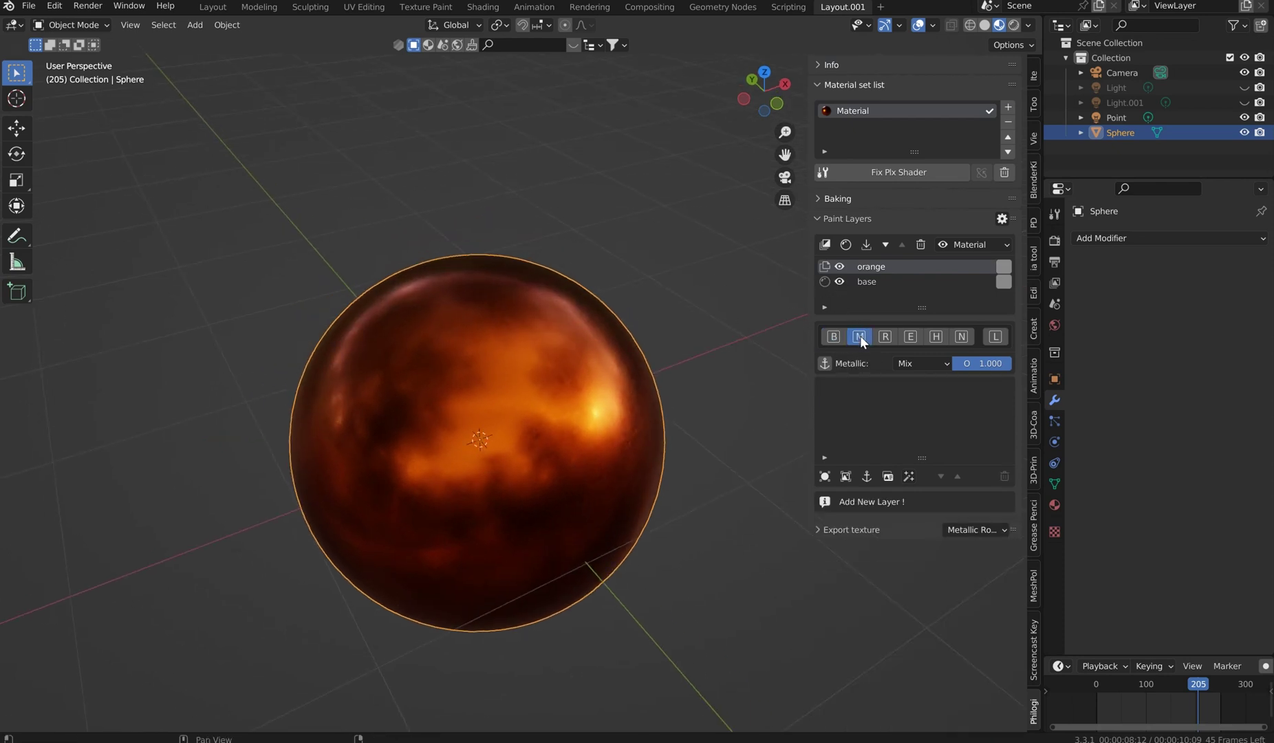
{"action": "left_click", "coordinate": [825, 246]}
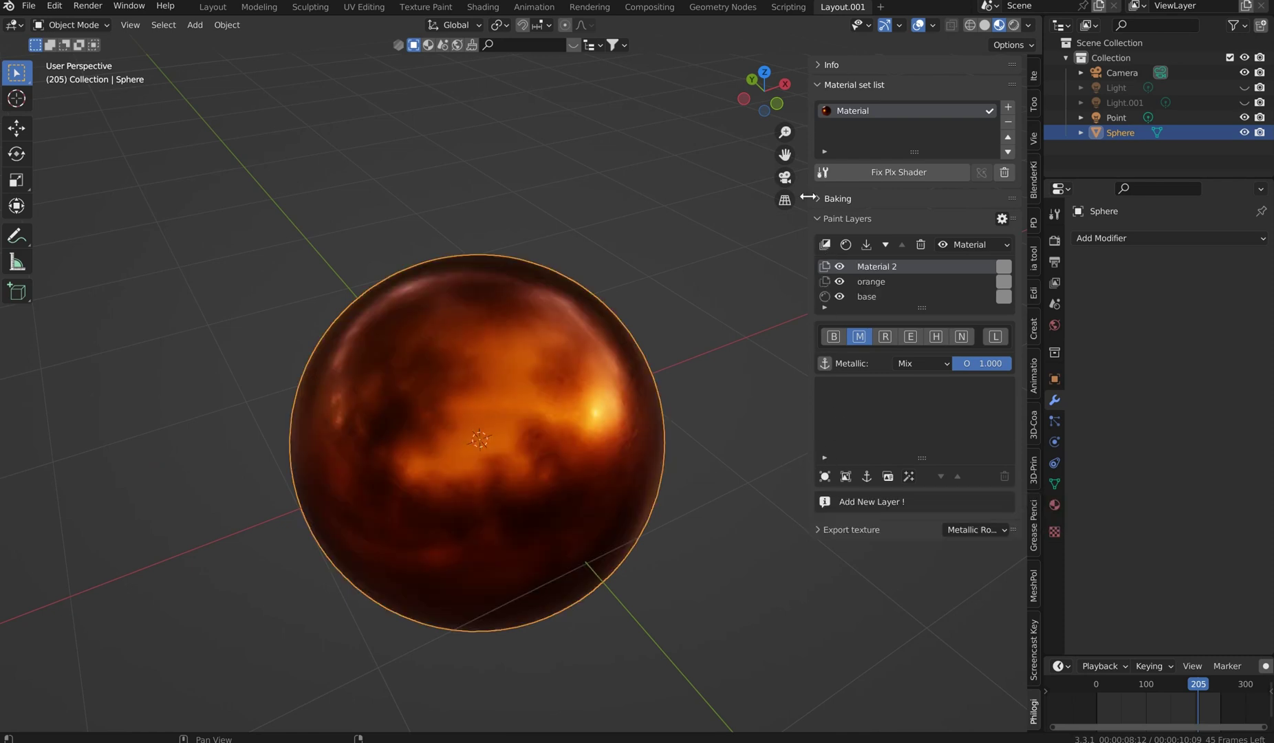
{"action": "left_click", "coordinate": [827, 474]}
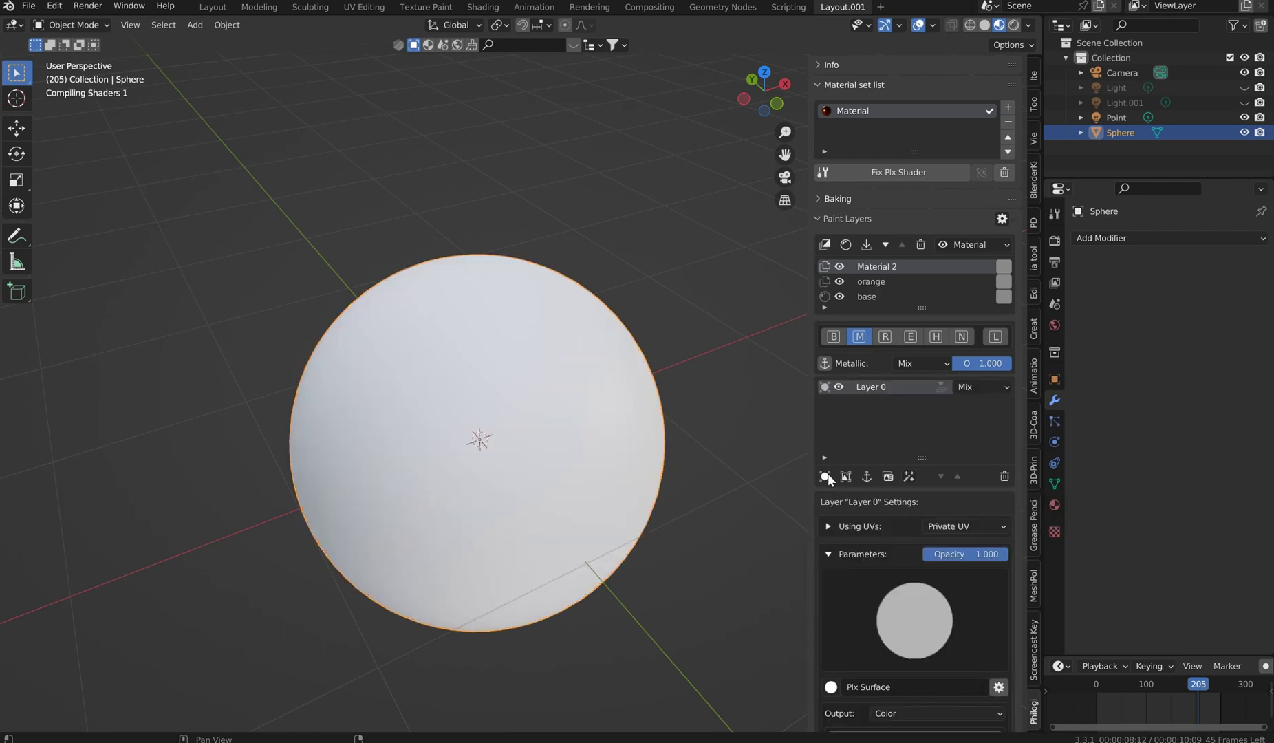
{"action": "left_click_drag", "start_coordinate": [1000, 557], "coordinate": [957, 557]}
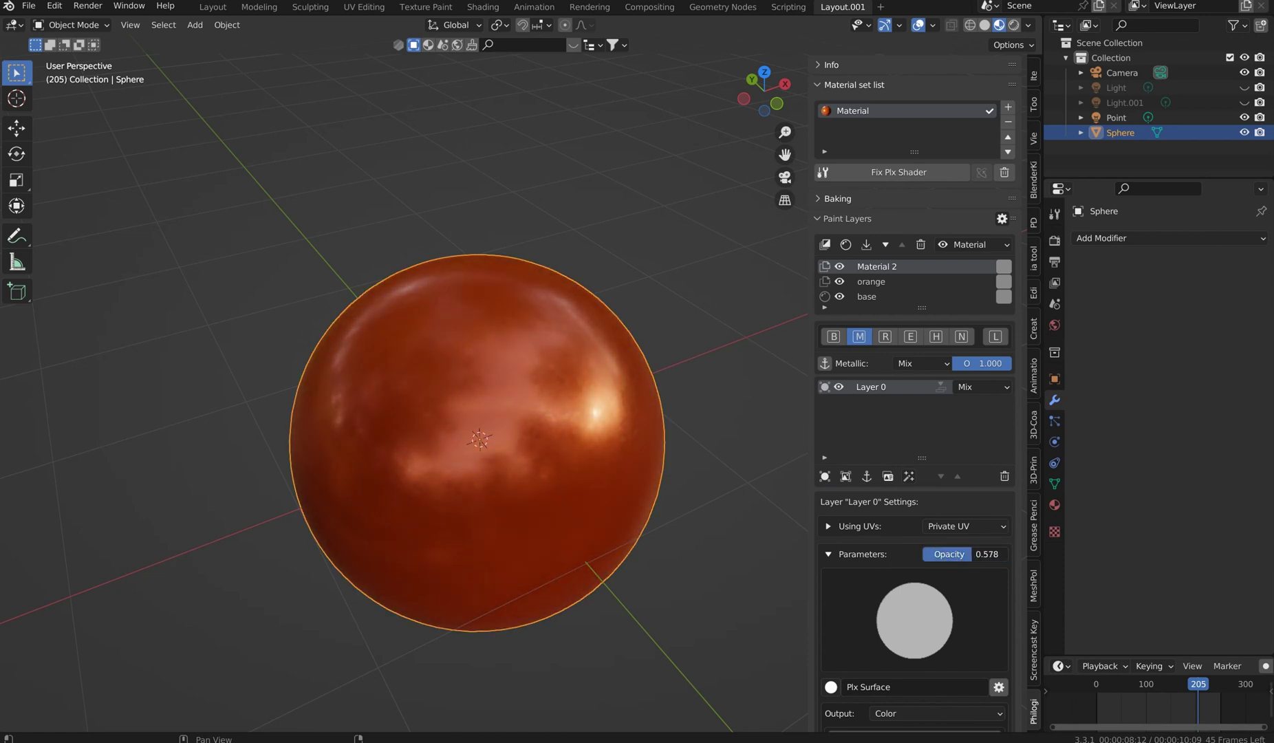
Add another paint layer with a Roughness surface layer at 0.358 opacity, and set the Roughness channel's opacity to 0.925.
{"action": "left_click", "coordinate": [884, 336]}
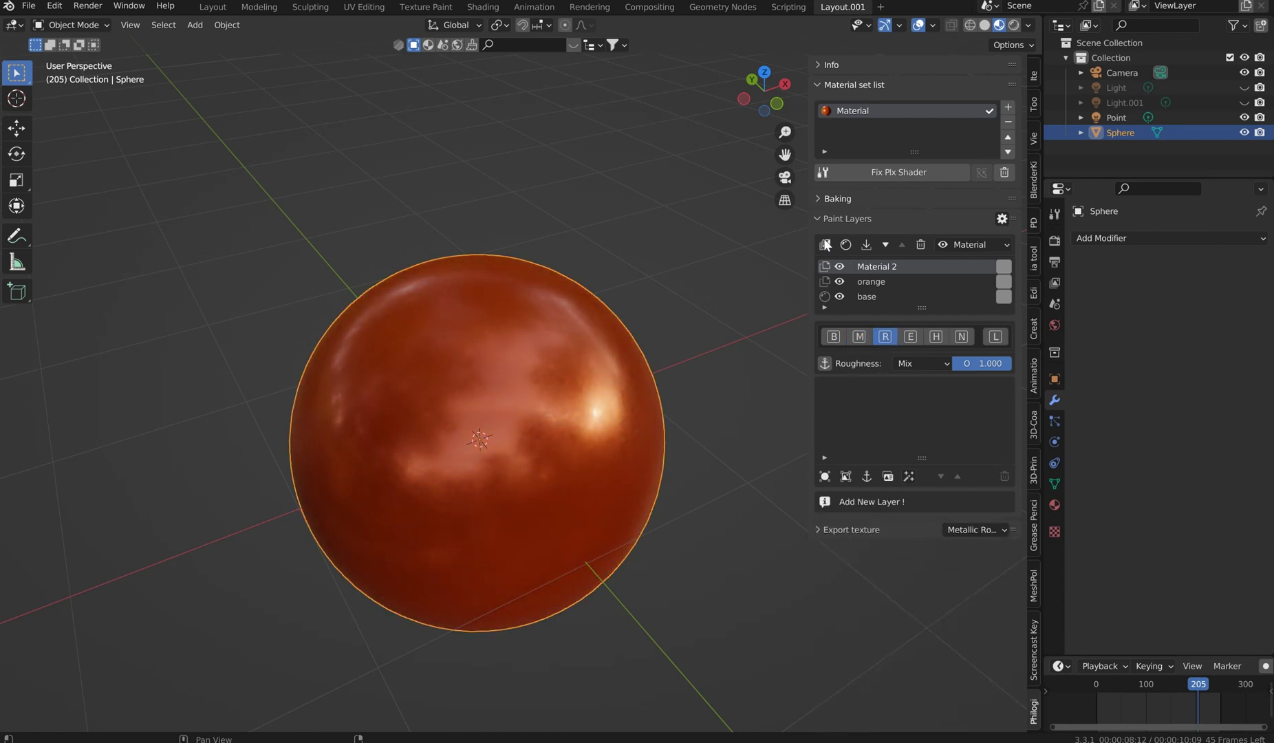
{"action": "left_click", "coordinate": [825, 244]}
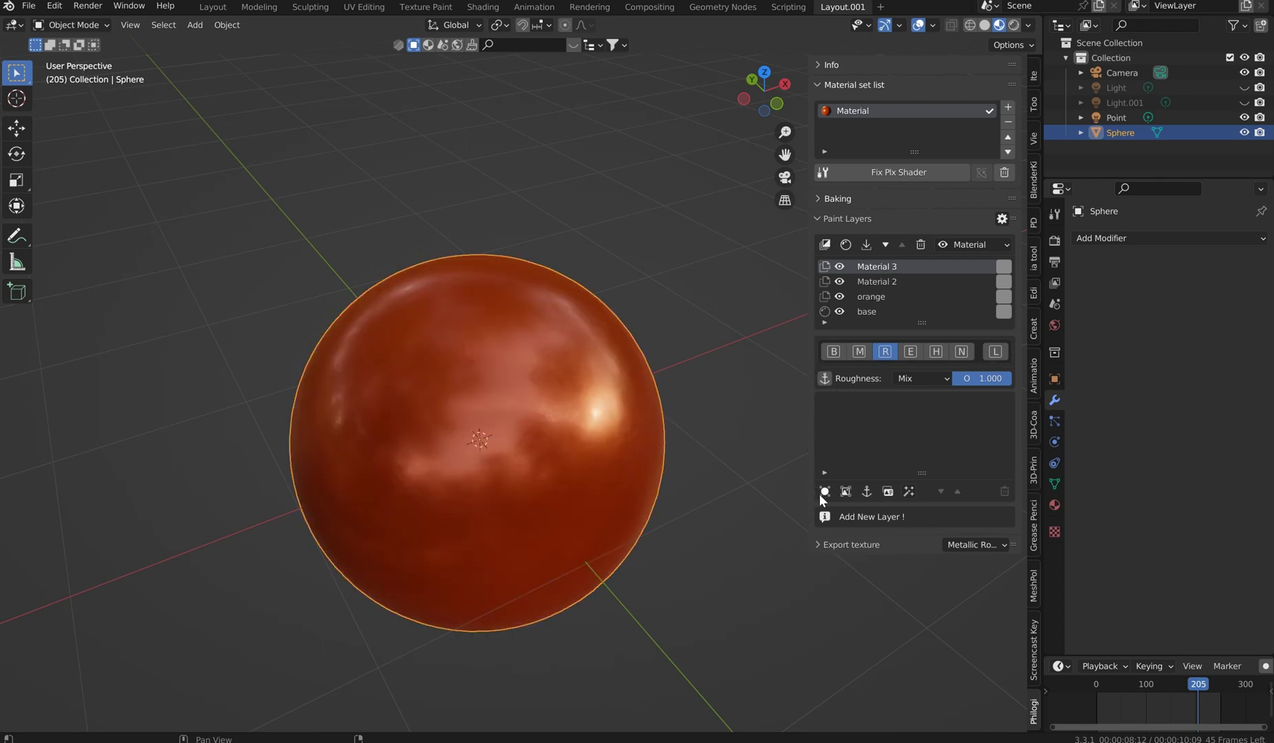
{"action": "left_click", "coordinate": [823, 490]}
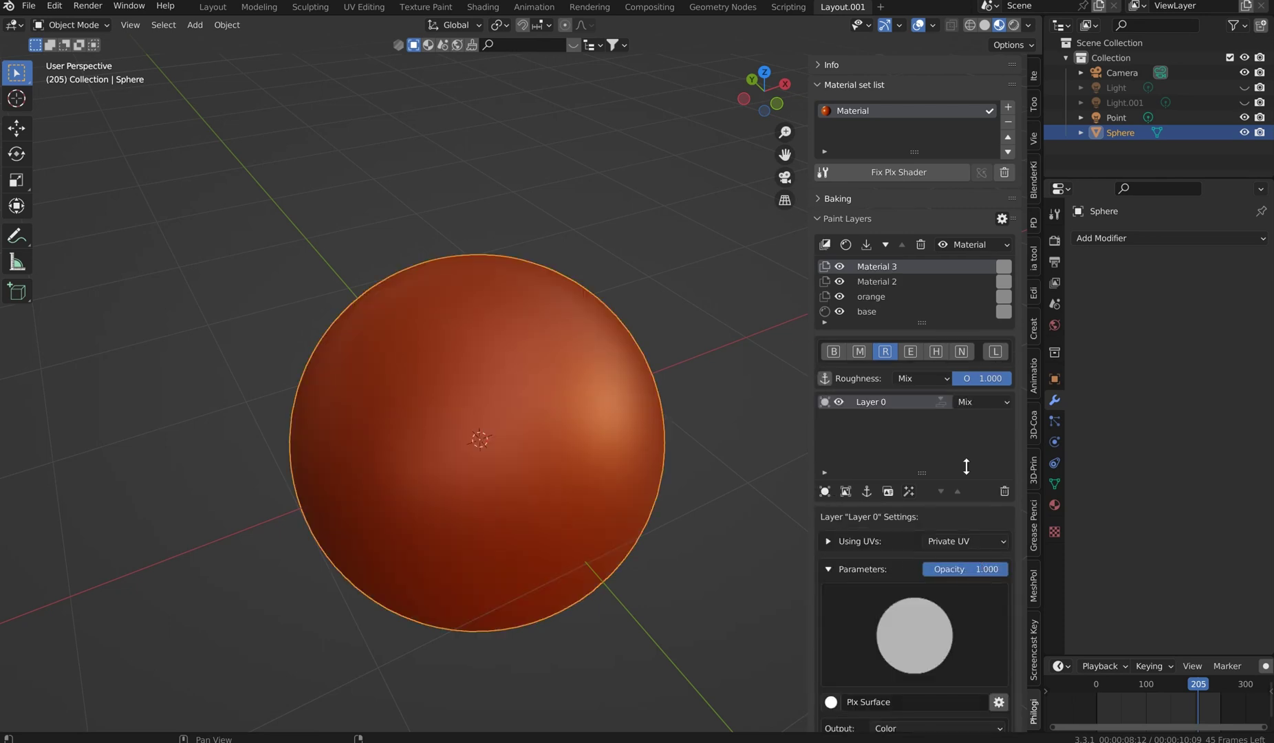
{"action": "mouse_move", "coordinate": [971, 564]}
{"action": "left_mouse_down"}
{"action": "mouse_move", "coordinate": [898, 564]}
{"action": "mouse_move", "coordinate": [953, 568]}
{"action": "left_mouse_up"}
{"action": "mouse_move", "coordinate": [990, 378]}
{"action": "left_mouse_down"}
{"action": "mouse_move", "coordinate": [952, 378]}
{"action": "mouse_move", "coordinate": [1007, 378]}
{"action": "left_mouse_up"}
{"action": "left_click", "coordinate": [925, 380]}
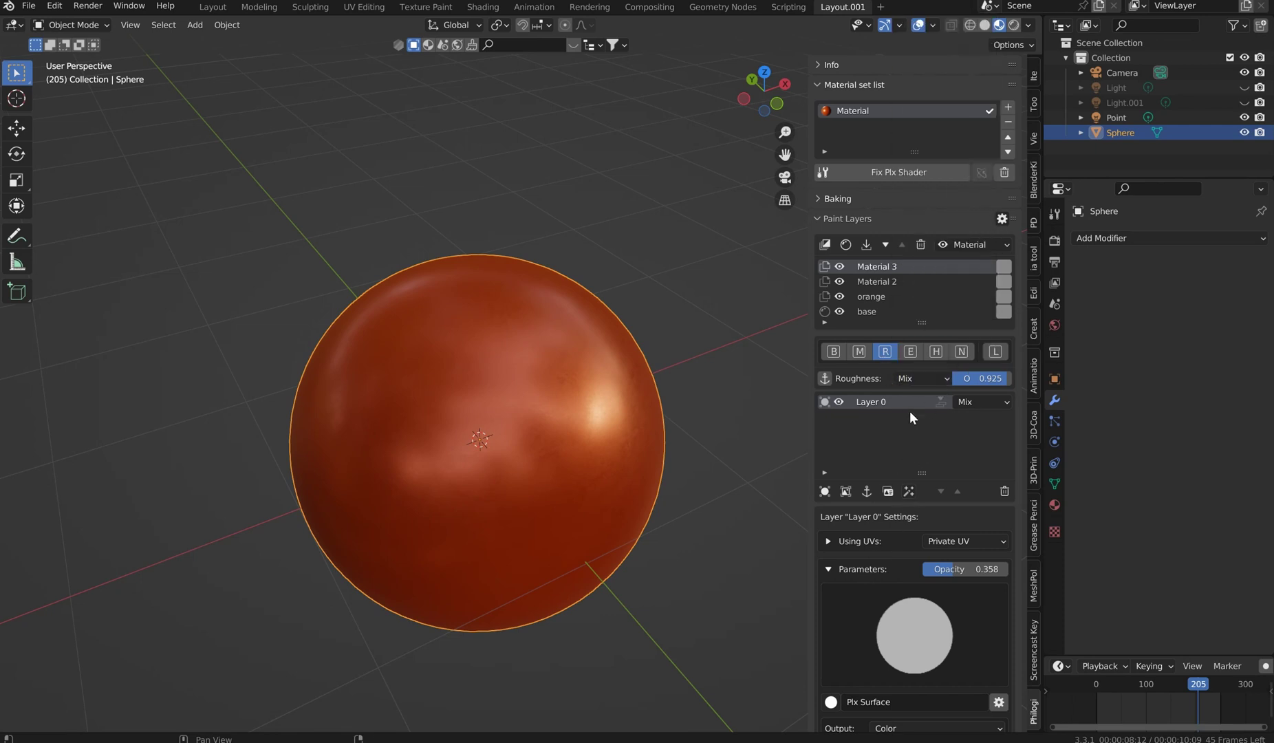
Add a paint layer with an image layer in its Base Color channel and set the image layer's opacity to 0.
{"action": "left_click", "coordinate": [832, 351]}
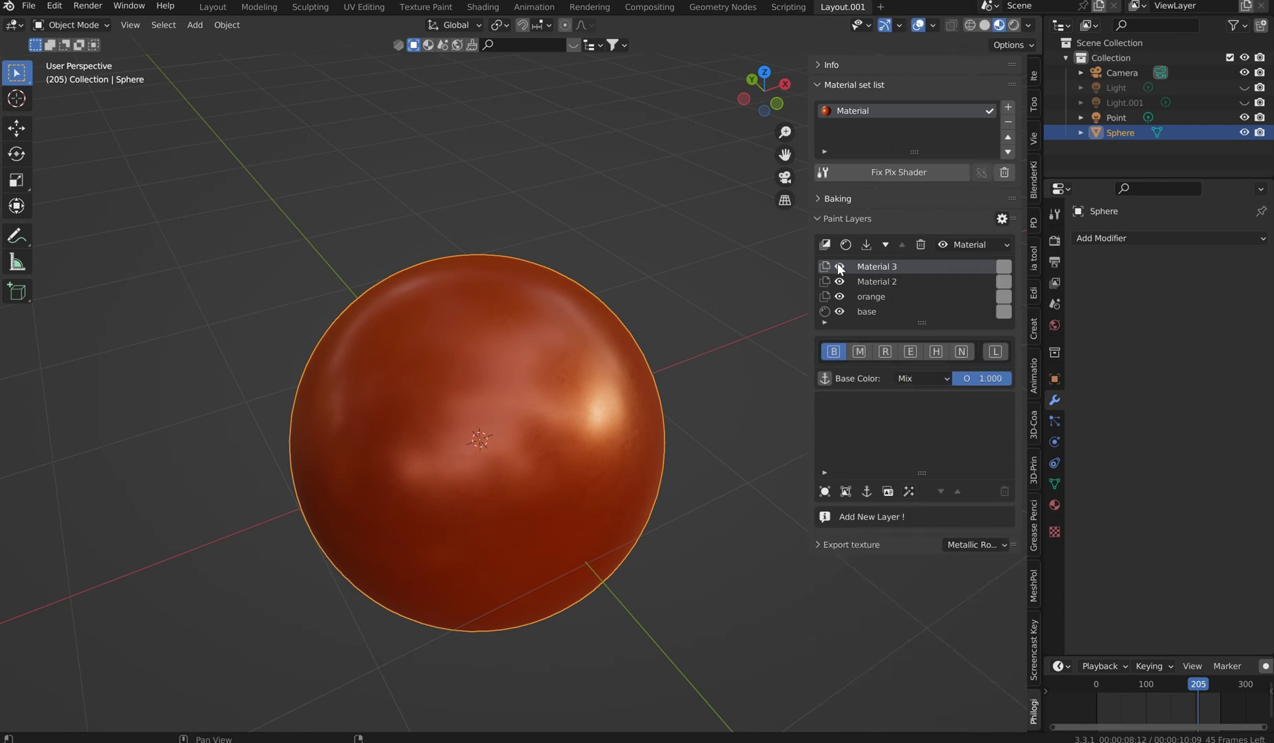
{"action": "left_click", "coordinate": [823, 244]}
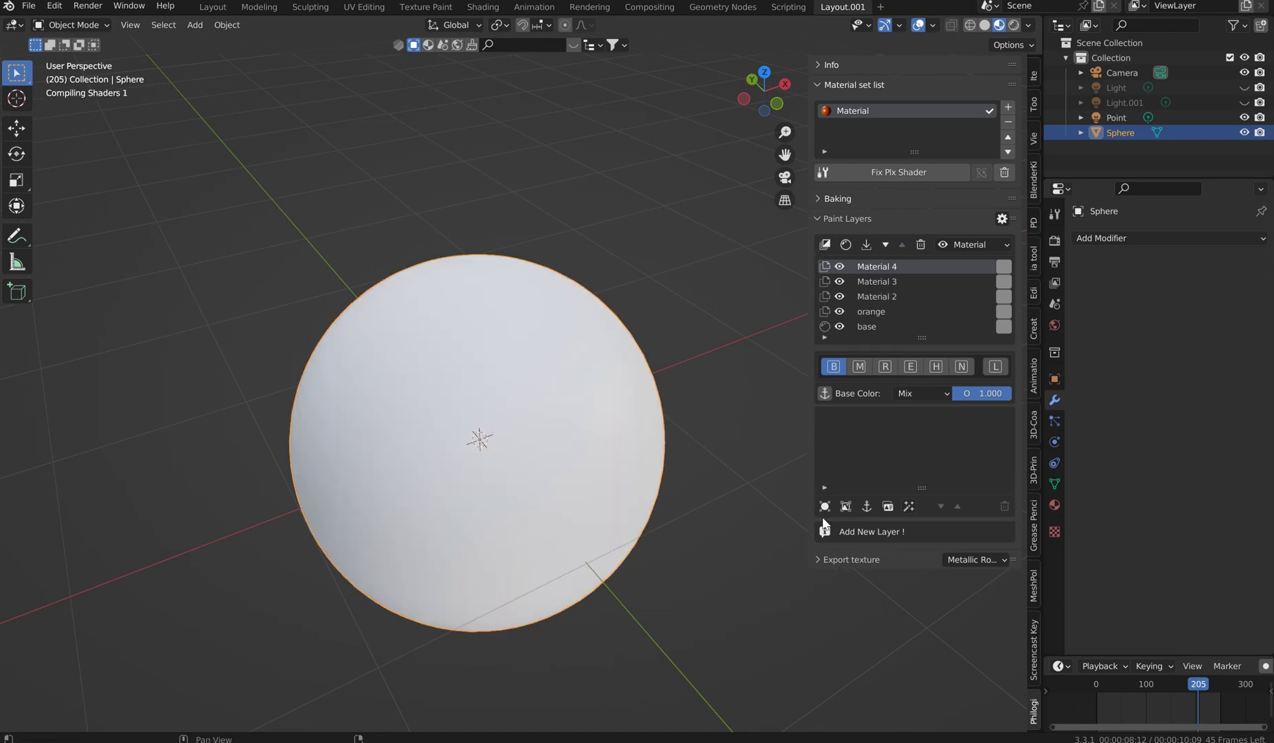
{"action": "left_click", "coordinate": [844, 505]}
{"action": "scroll", "coordinate": [907, 617], "scroll_direction": "down", "scroll_amount": 3}
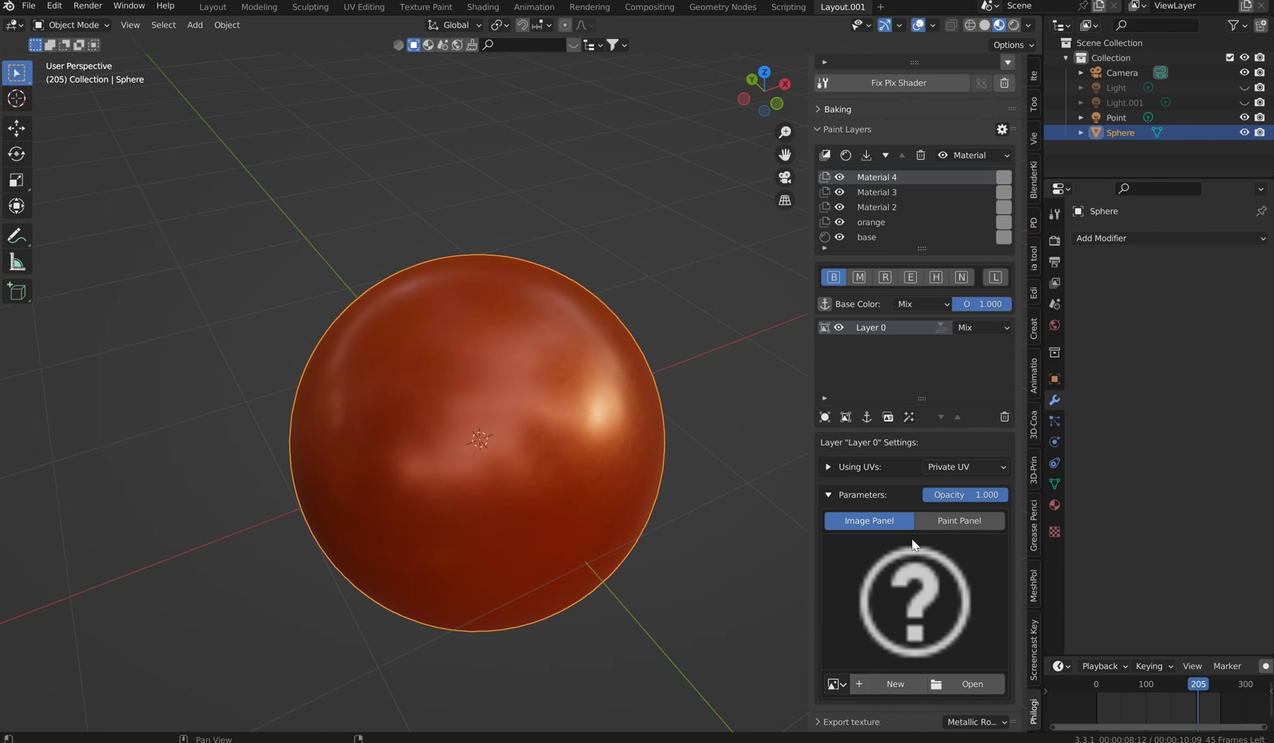
{"action": "left_click_drag", "start_coordinate": [989, 496], "coordinate": [923, 496]}
Create a blank 1024 × 1024 px image named Untitled for the image layer and start texture painting on it.
{"action": "left_click", "coordinate": [880, 686]}
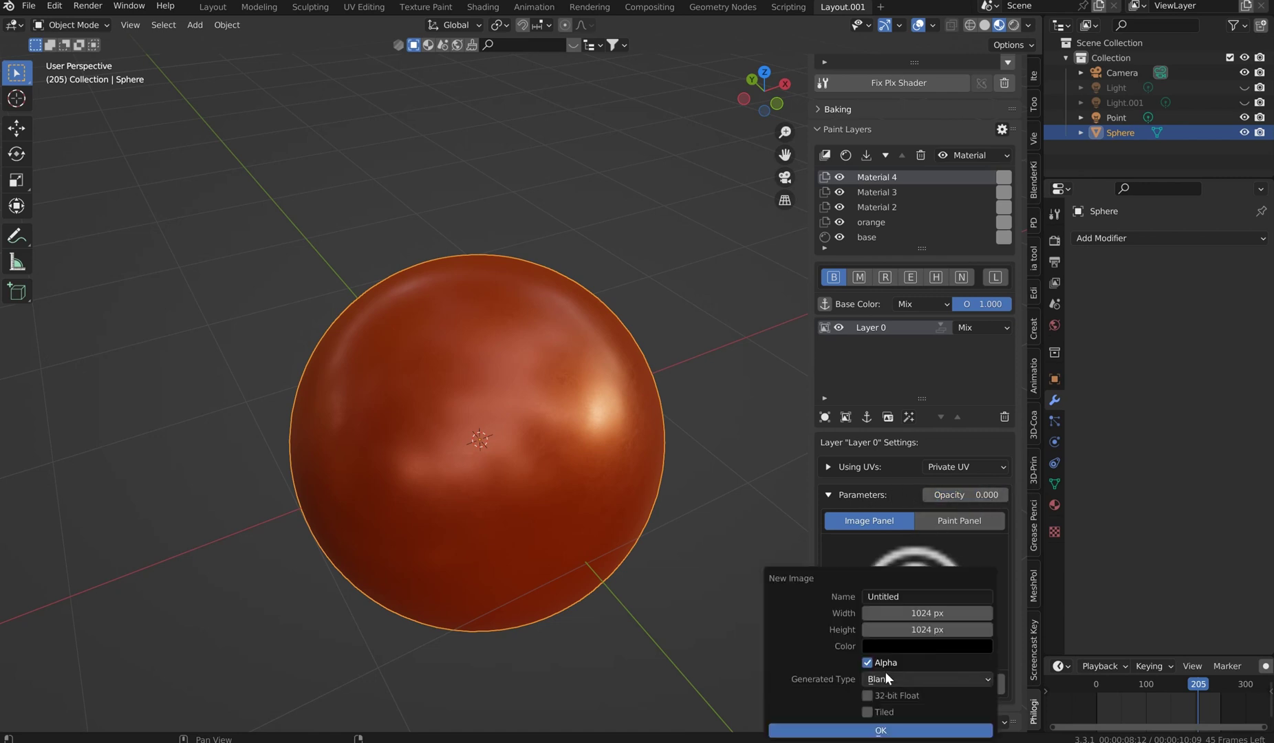
{"action": "left_click", "coordinate": [857, 730]}
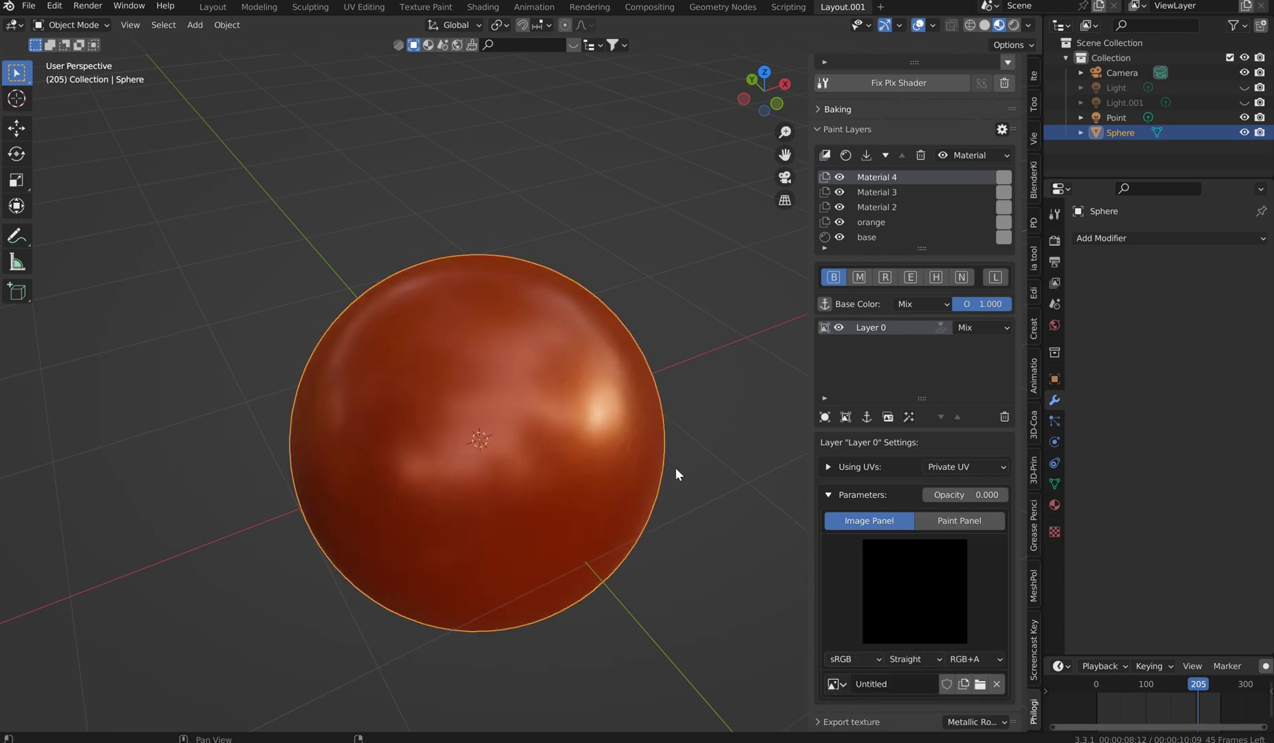
{"action": "left_click", "coordinate": [947, 519]}
{"action": "left_click", "coordinate": [875, 683]}
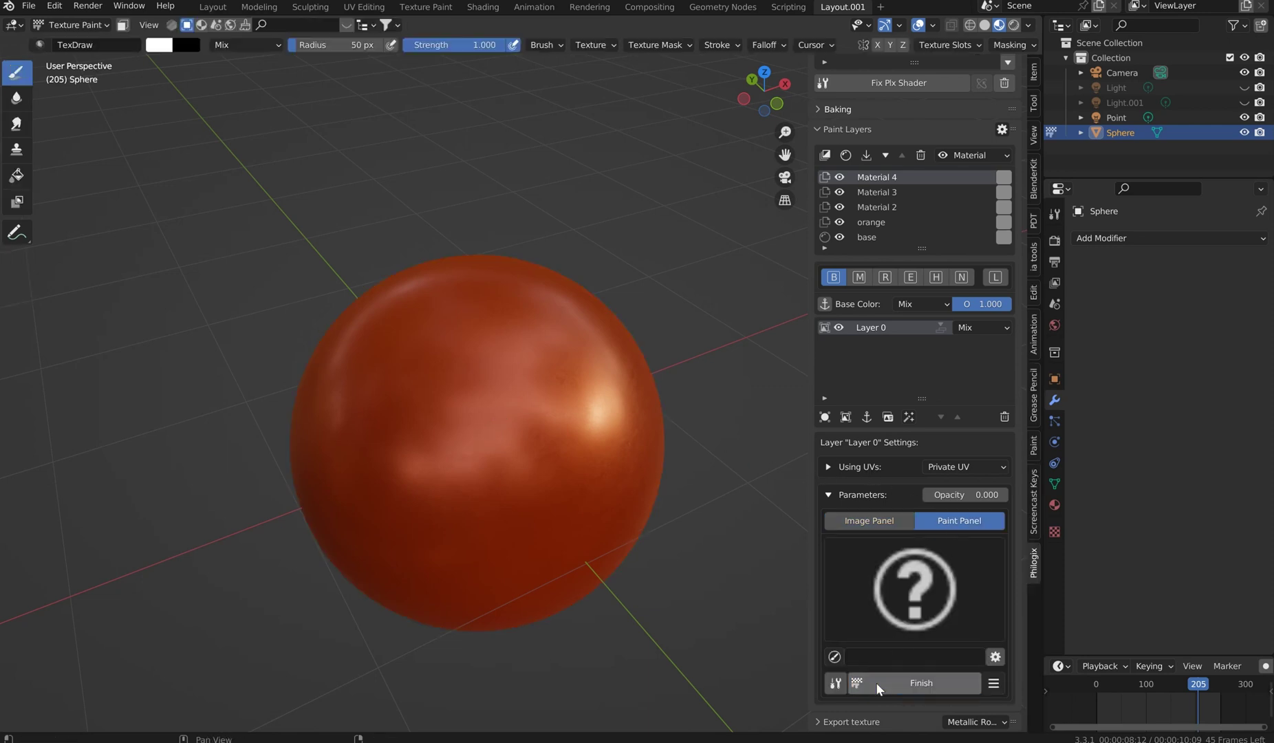
Choose the Seem brush with a yellow paint color and a radius of 35 px.
{"action": "left_click", "coordinate": [834, 657]}
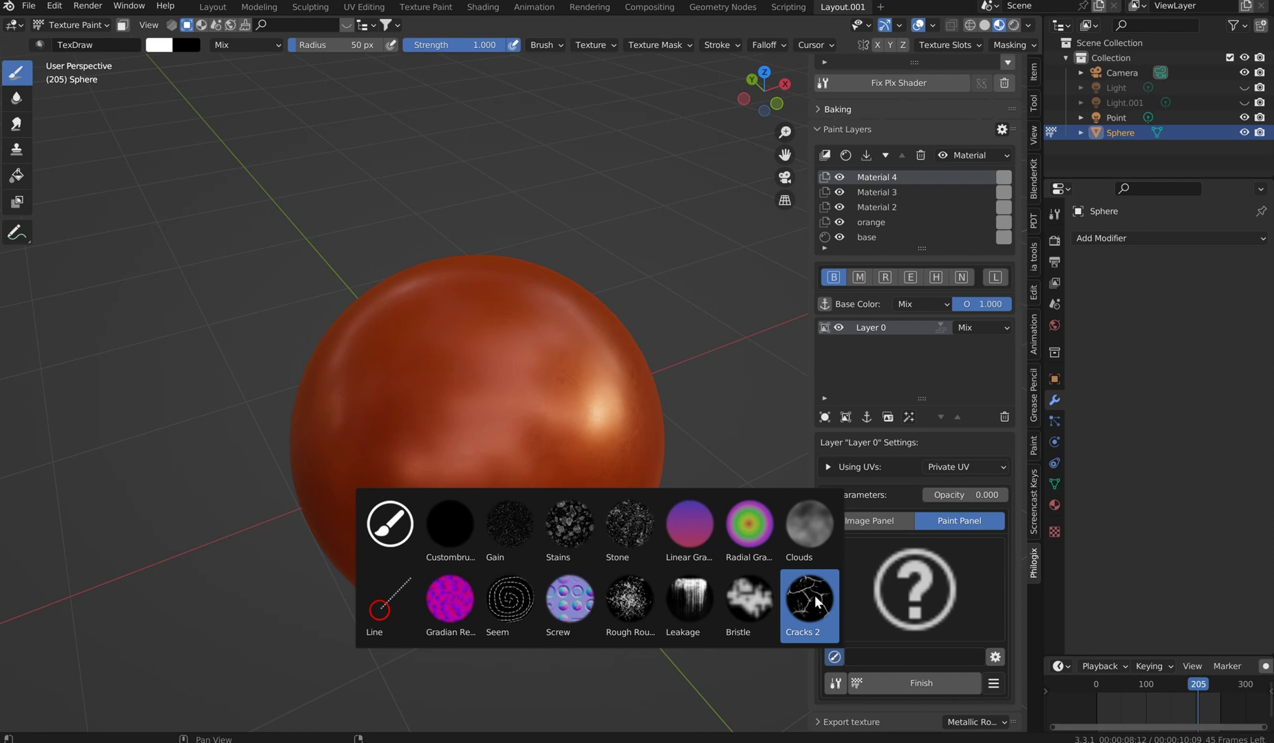
{"action": "left_click", "coordinate": [509, 597]}
{"action": "scroll", "coordinate": [470, 417], "scroll_direction": "up", "scroll_amount": 3}
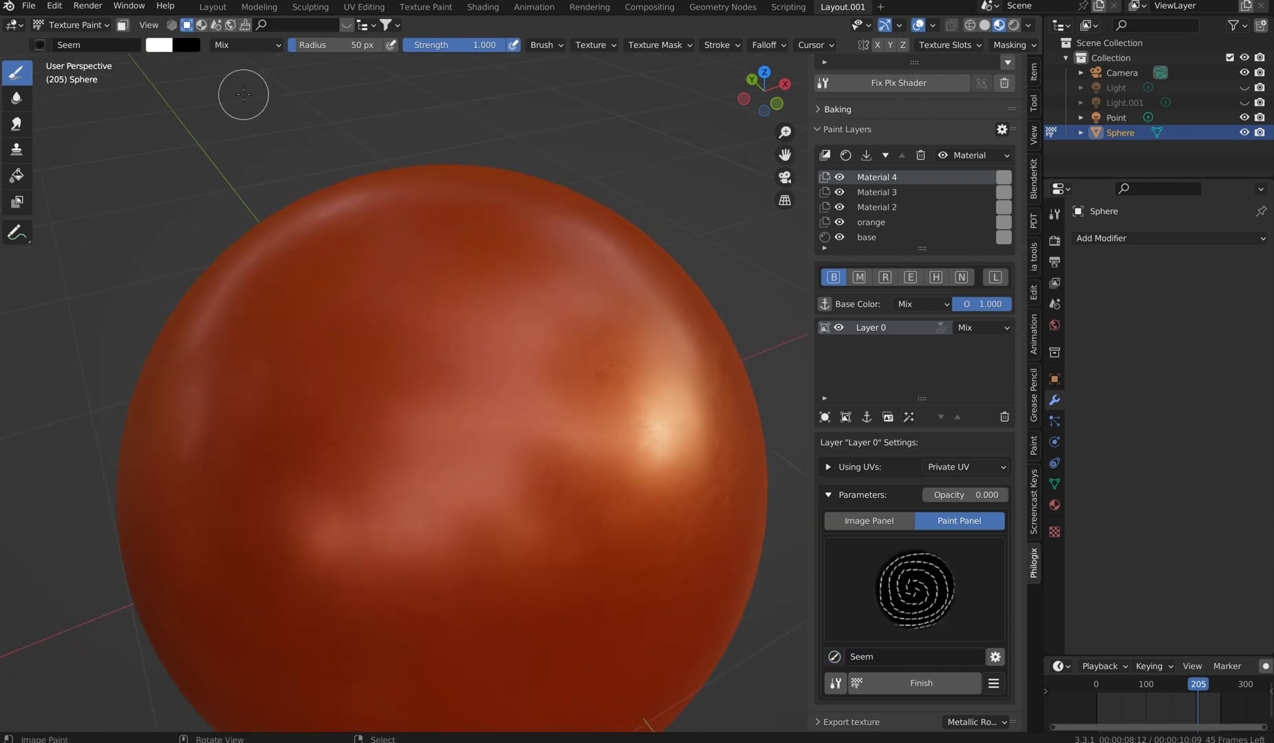
{"action": "left_click", "coordinate": [157, 49]}
{"action": "mouse_move", "coordinate": [205, 116]}
{"action": "left_mouse_down"}
{"action": "mouse_move", "coordinate": [223, 169]}
{"action": "mouse_move", "coordinate": [258, 142]}
{"action": "mouse_move", "coordinate": [258, 95]}
{"action": "mouse_move", "coordinate": [261, 135]}
{"action": "mouse_move", "coordinate": [180, 158]}
{"action": "left_mouse_up"}
{"action": "key", "text": "f"}
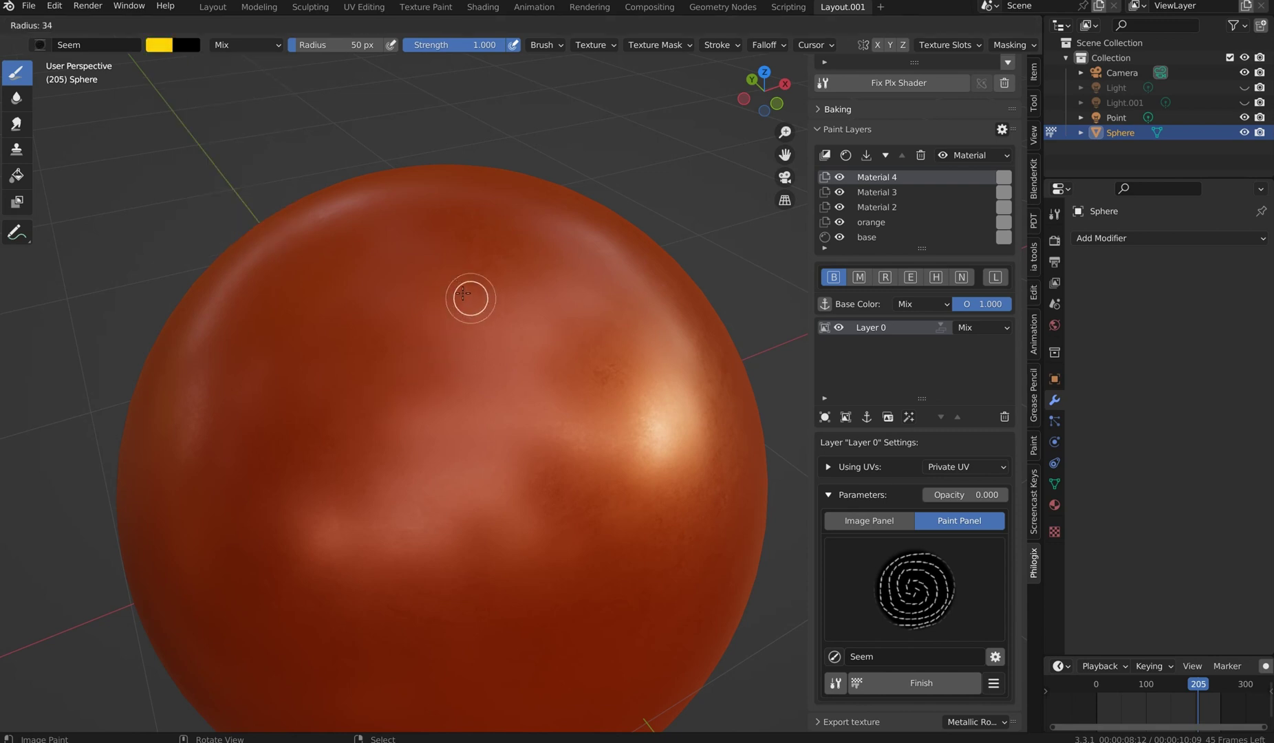
{"action": "left_click", "coordinate": [454, 308]}
Paint a vertical stroke down the middle of the sphere and set the image layer's opacity to 0.306.
{"action": "left_click_drag", "start_coordinate": [415, 251], "coordinate": [453, 698]}
{"action": "key", "text": "ctrl+z"}
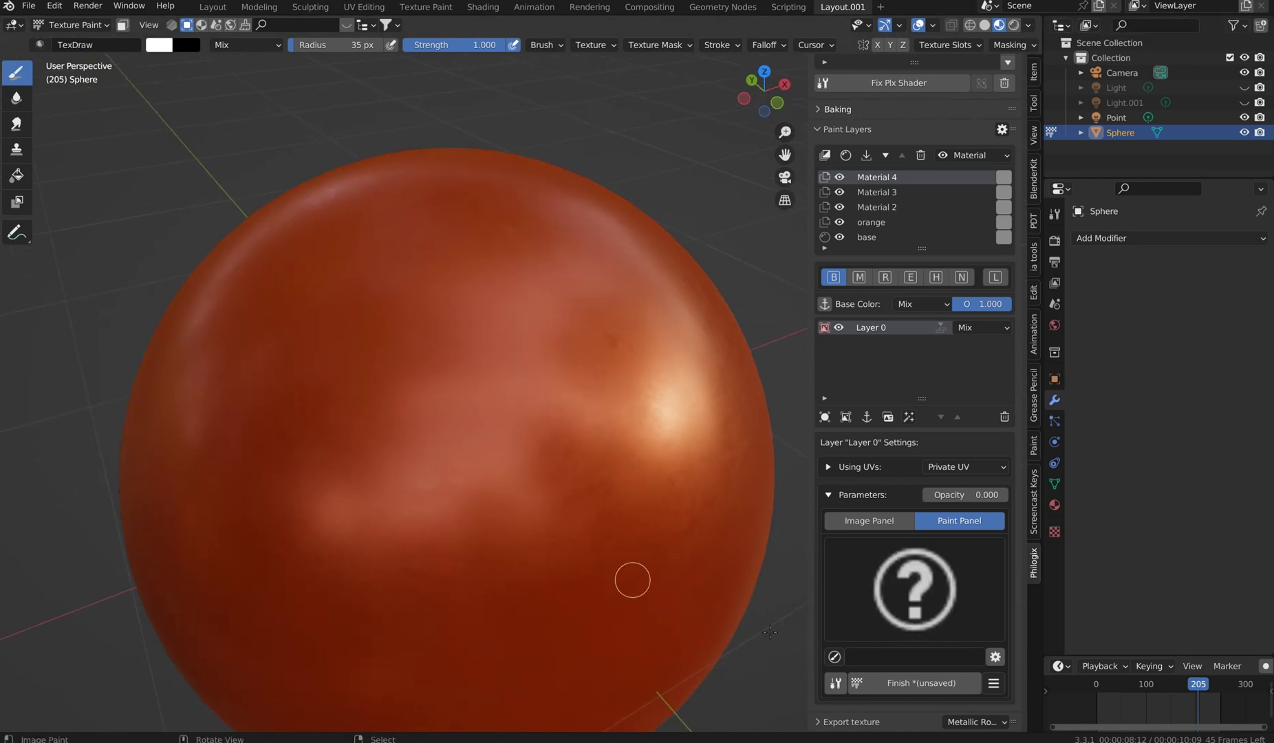
{"action": "left_click_drag", "start_coordinate": [942, 494], "coordinate": [969, 495]}
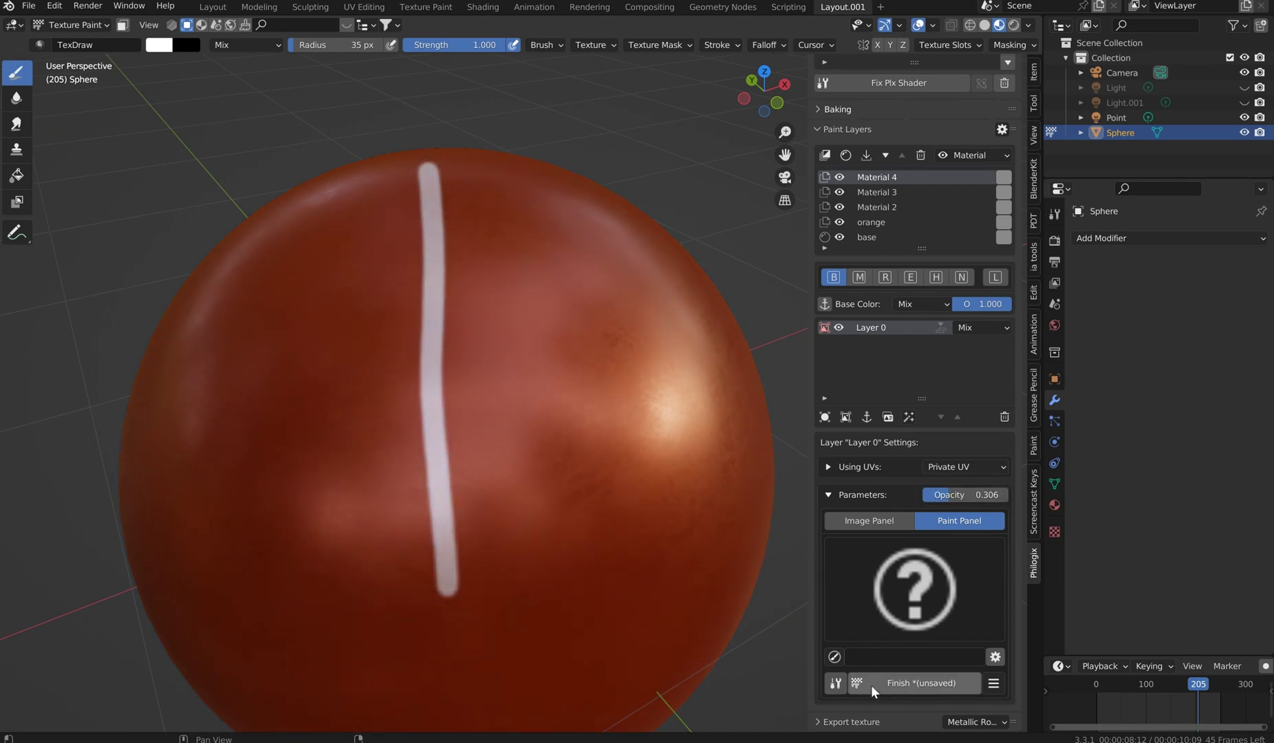
{"action": "mouse_move", "coordinate": [534, 383]}
{"action": "middle_mouse_down"}
{"action": "mouse_move", "coordinate": [542, 405]}
{"action": "mouse_move", "coordinate": [538, 393]}
{"action": "middle_mouse_up"}
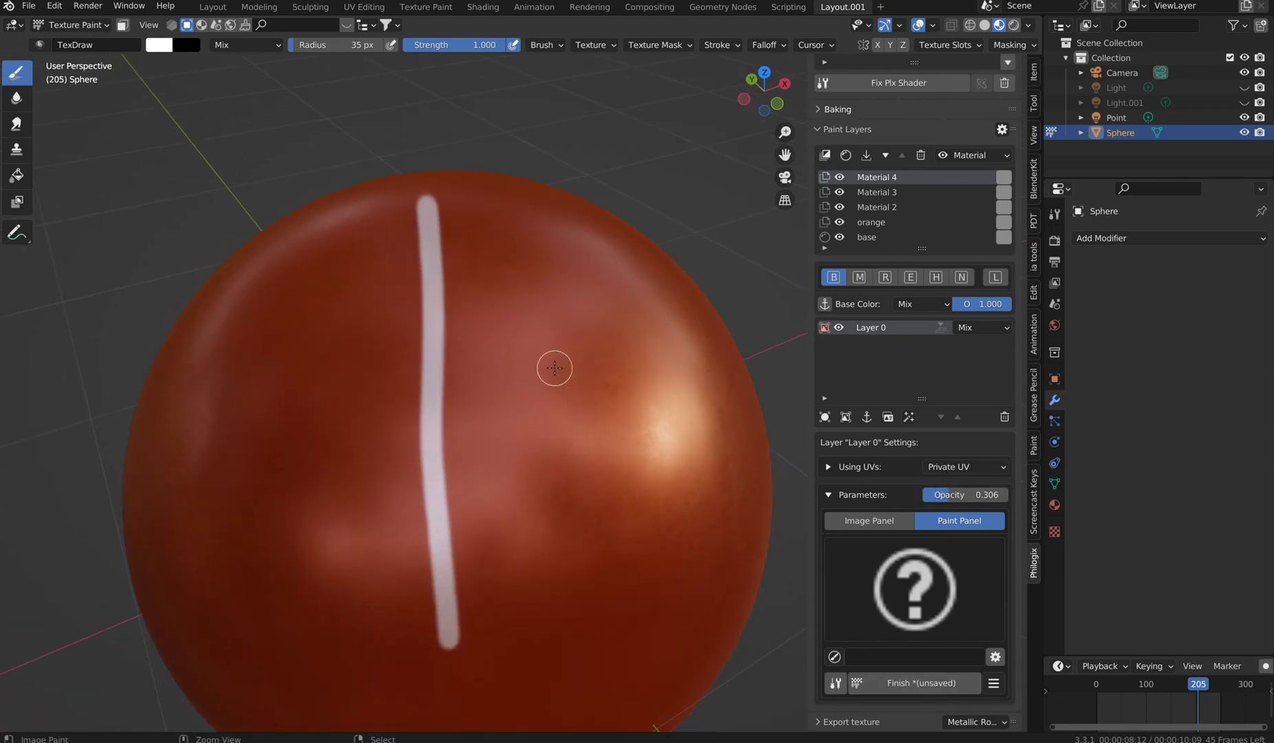
Undo the painted stroke and select the Seem brush for the image layer again.
{"action": "key", "text": "ctrl+z"}
{"action": "key", "text": "ctrl+z"}
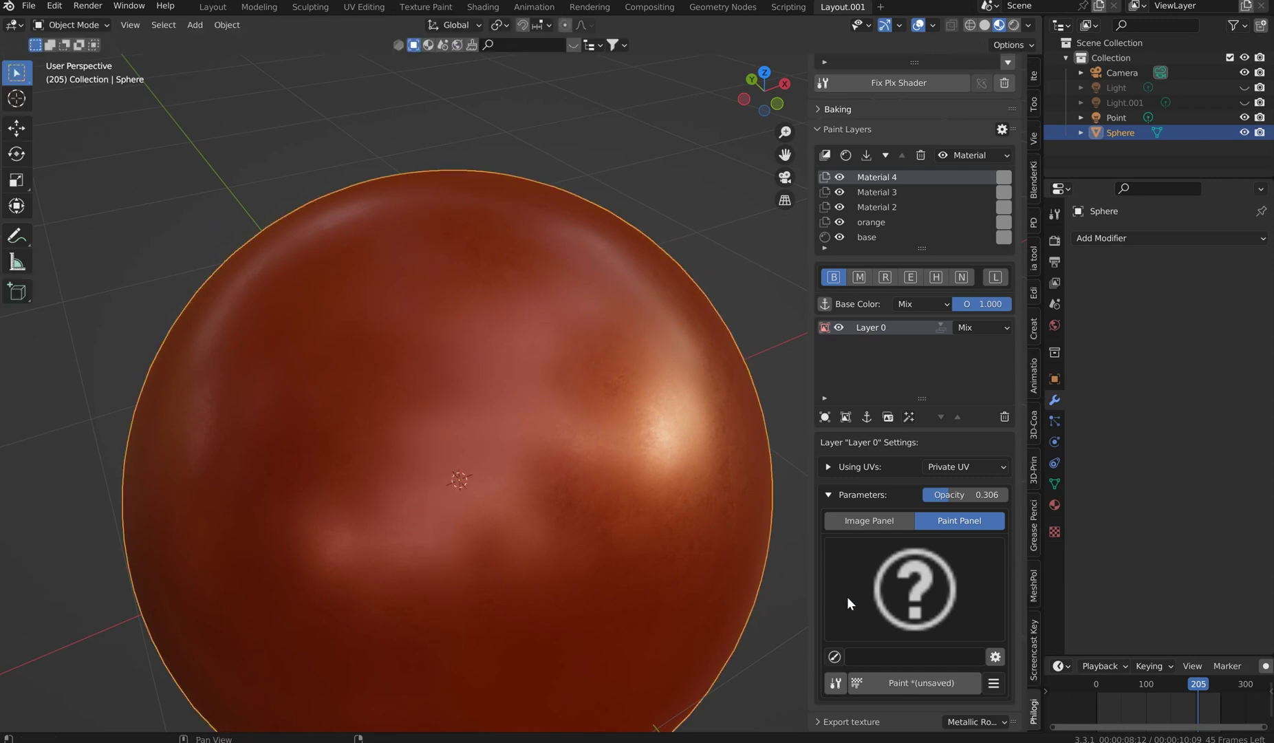
{"action": "left_click", "coordinate": [834, 656]}
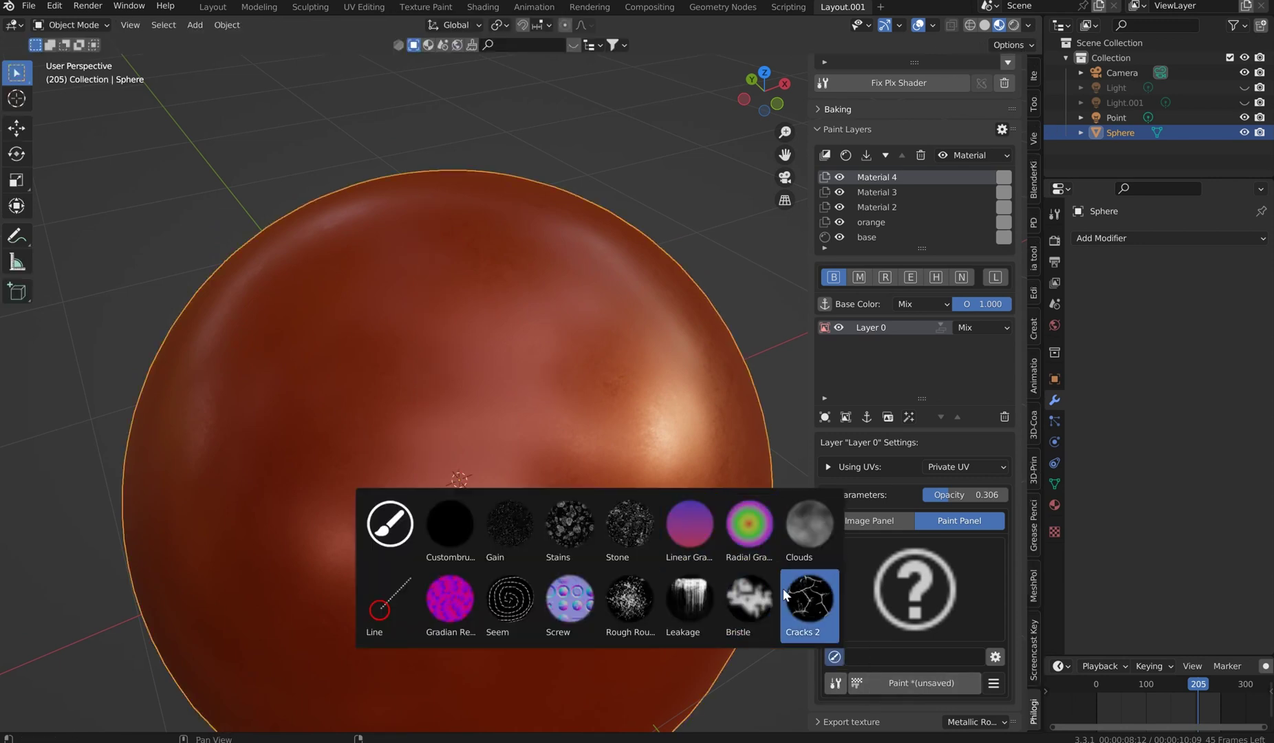
{"action": "left_click", "coordinate": [511, 604]}
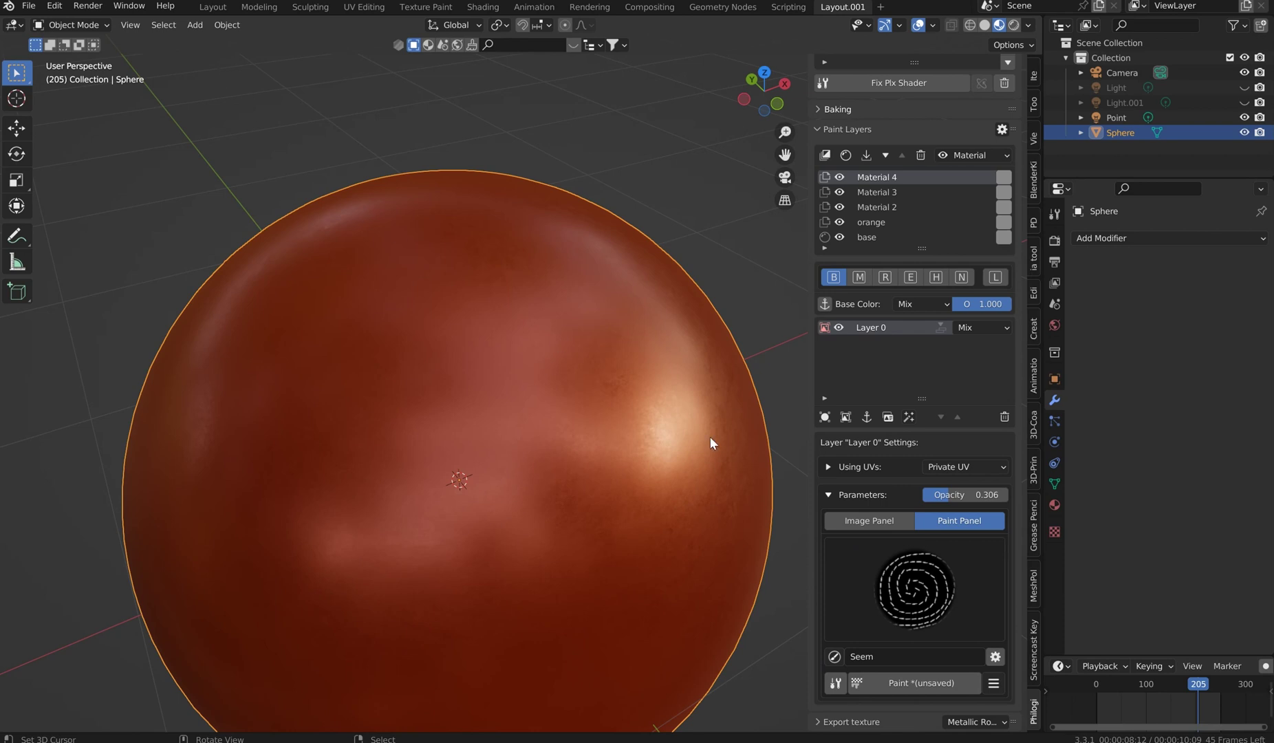
Resume painting the image layer with a yellow brush color and paint two vertical dashed strokes side by side on the sphere.
{"action": "left_click", "coordinate": [904, 682]}
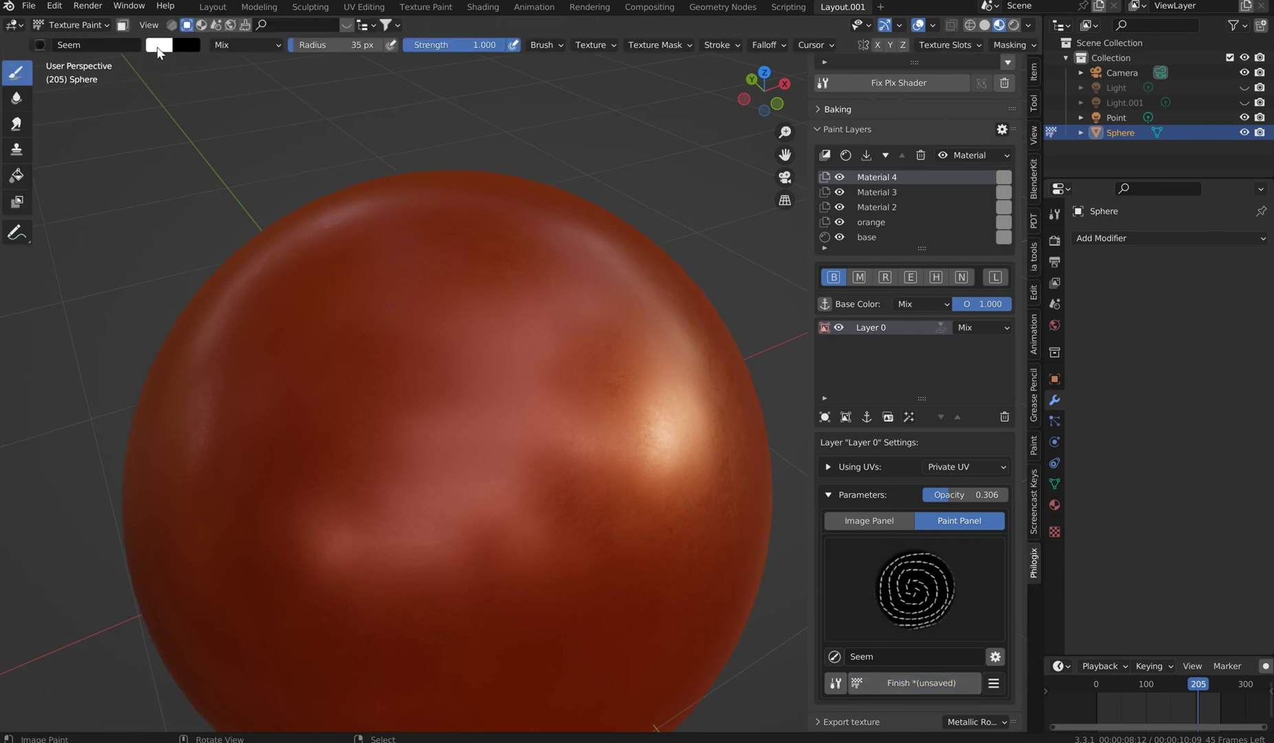
{"action": "left_click", "coordinate": [158, 47]}
{"action": "left_click", "coordinate": [171, 81]}
{"action": "left_click_drag", "start_coordinate": [413, 234], "coordinate": [399, 492]}
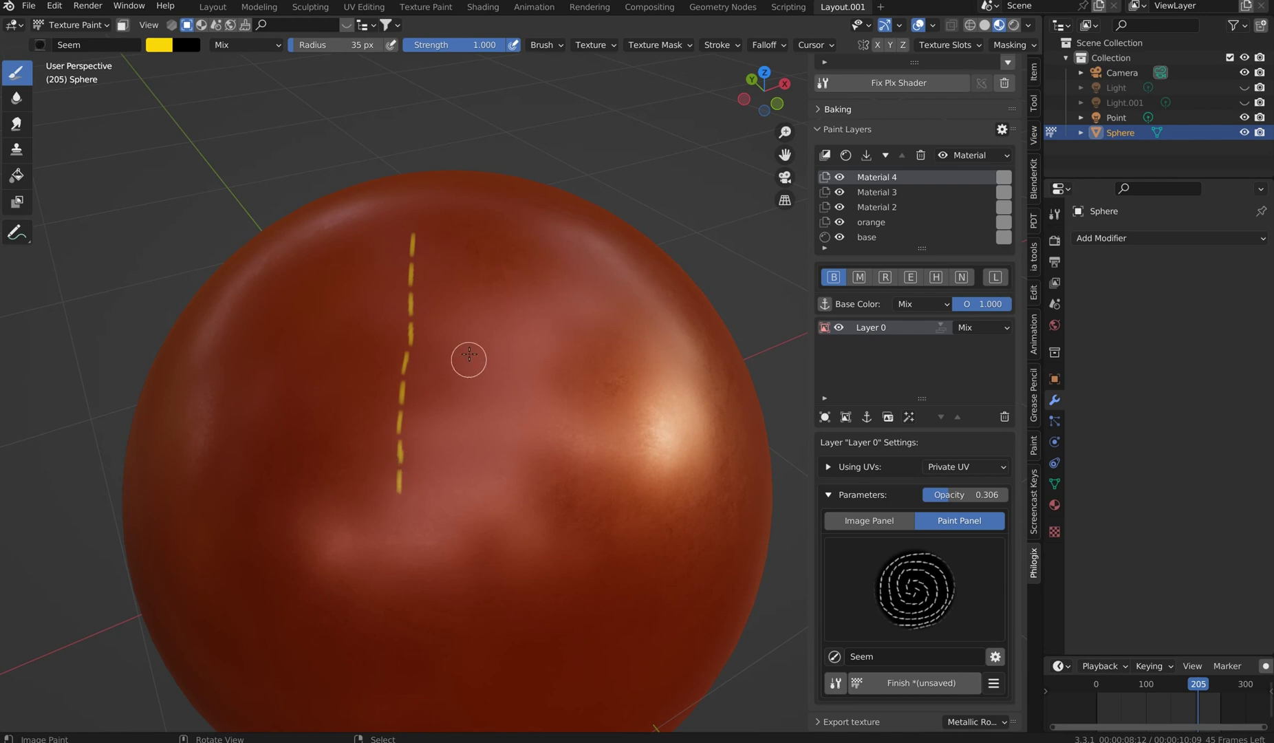
{"action": "middle_click_drag", "start_coordinate": [467, 358], "coordinate": [483, 352]}
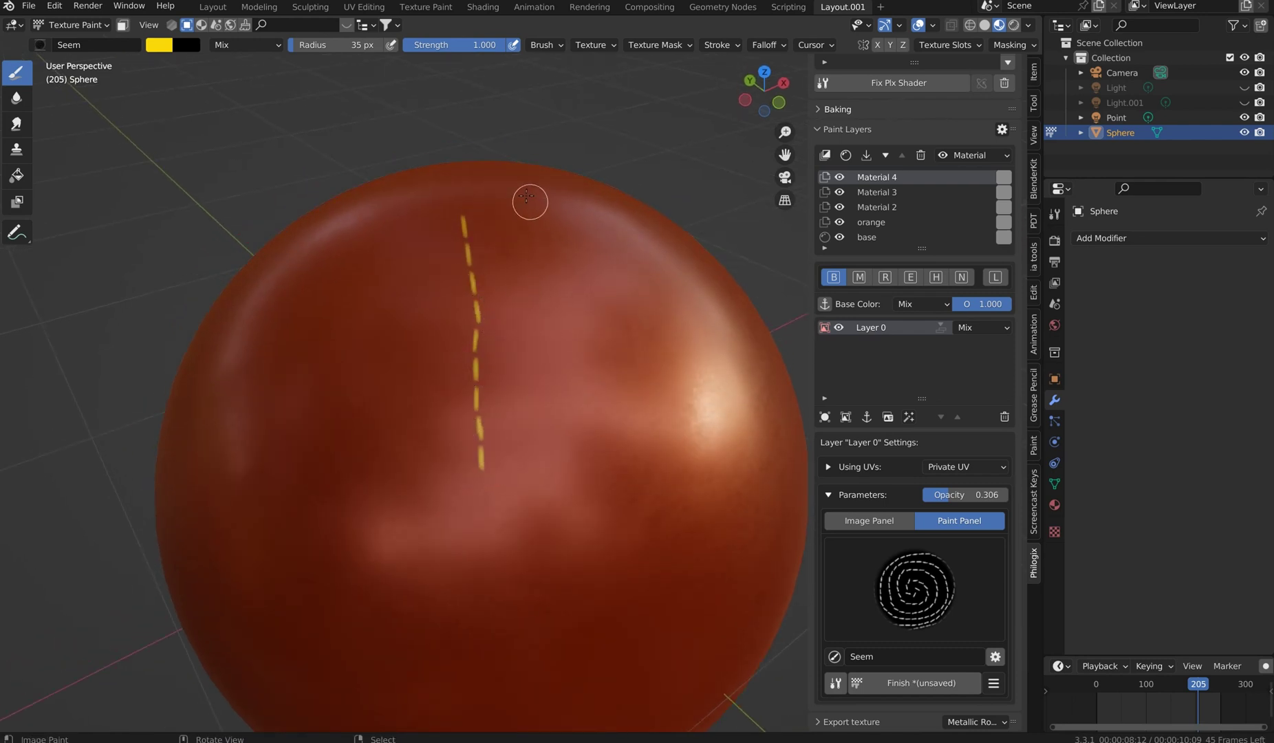
{"action": "left_click_drag", "start_coordinate": [525, 211], "coordinate": [586, 582]}
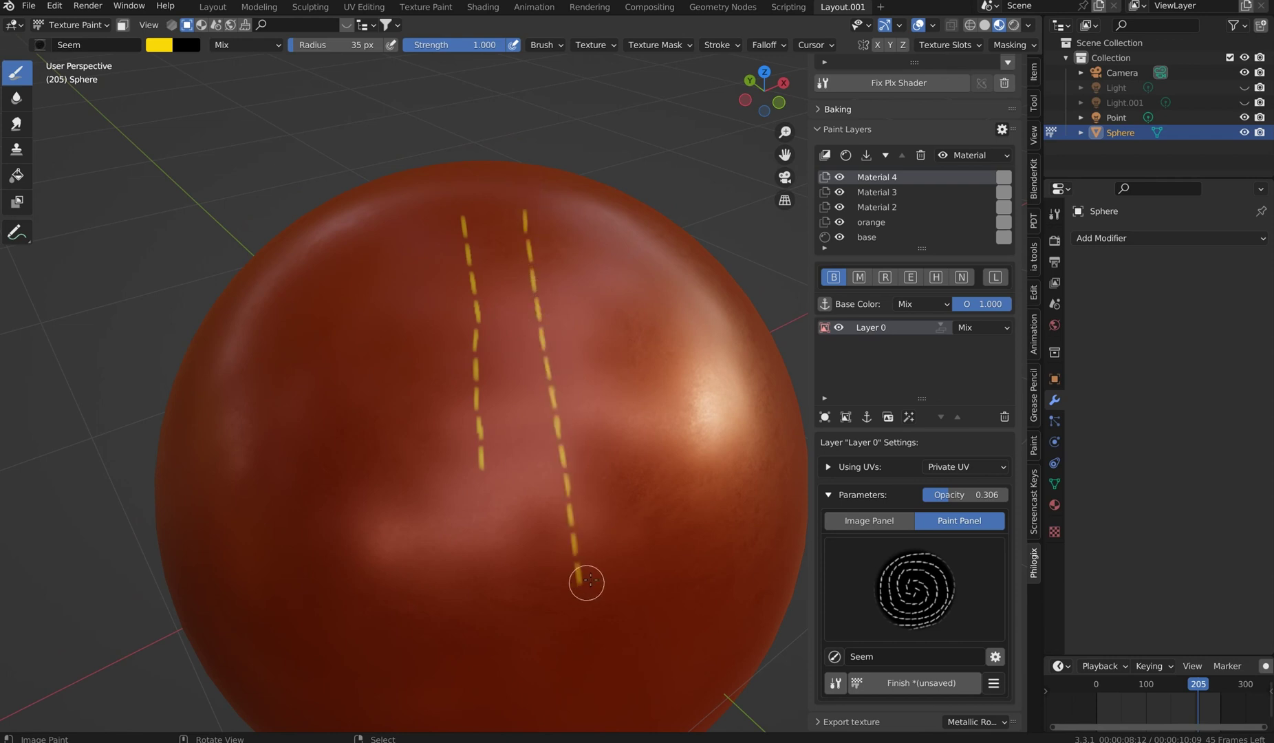
{"action": "middle_click_drag", "start_coordinate": [590, 579], "coordinate": [568, 567]}
{"action": "scroll", "coordinate": [469, 444], "scroll_direction": "up", "scroll_amount": 1}
{"action": "mouse_move", "coordinate": [471, 446]}
{"action": "middle_mouse_down", "text": "shift"}
{"action": "mouse_move", "coordinate": [530, 508]}
{"action": "mouse_move", "coordinate": [458, 456]}
{"action": "middle_mouse_up", "text": "shift"}
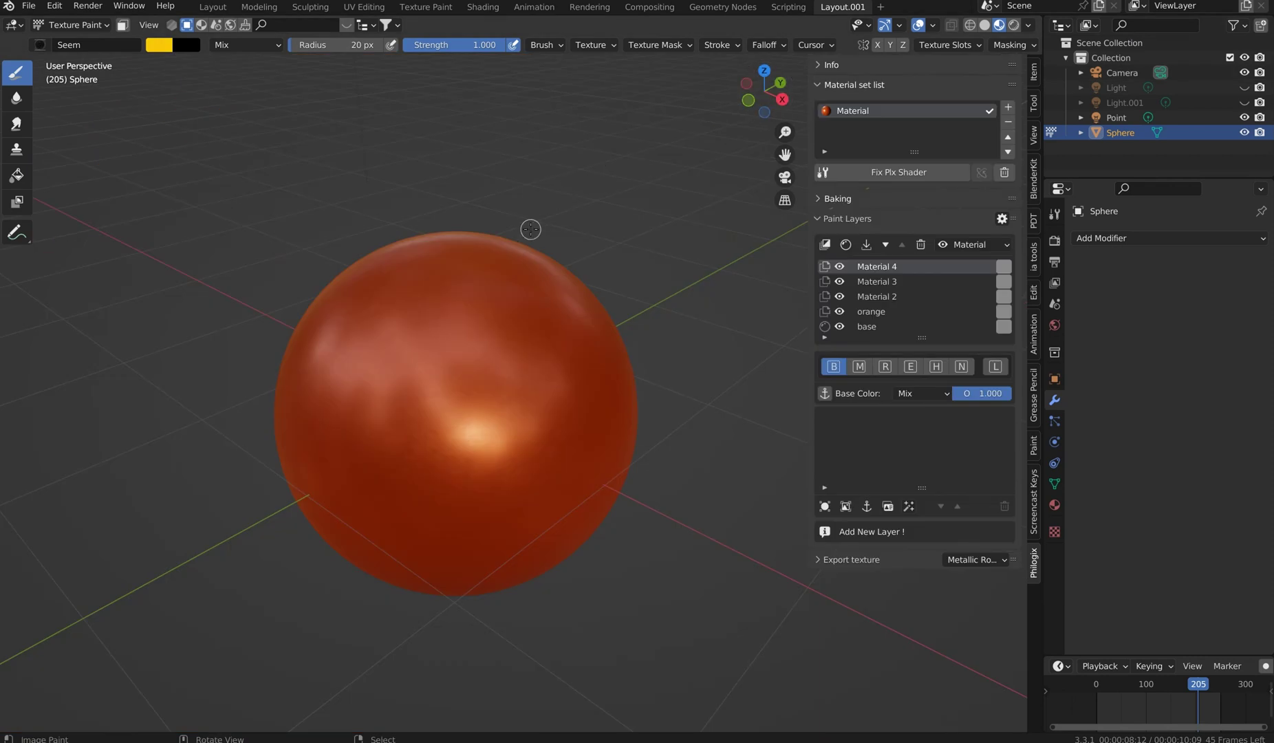
Add an image layer to the Base Color channel of Material 4.
{"action": "scroll", "coordinate": [555, 335], "scroll_direction": "up", "scroll_amount": 2}
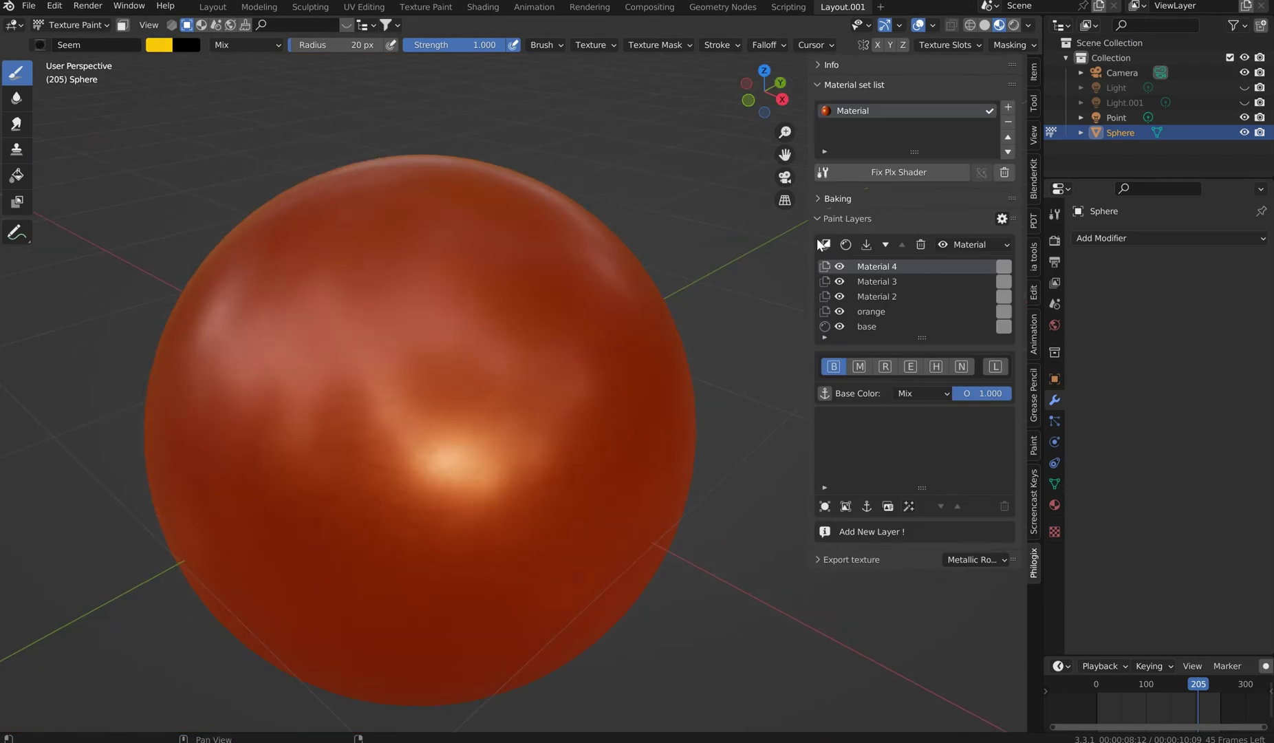
{"action": "left_click", "coordinate": [845, 506]}
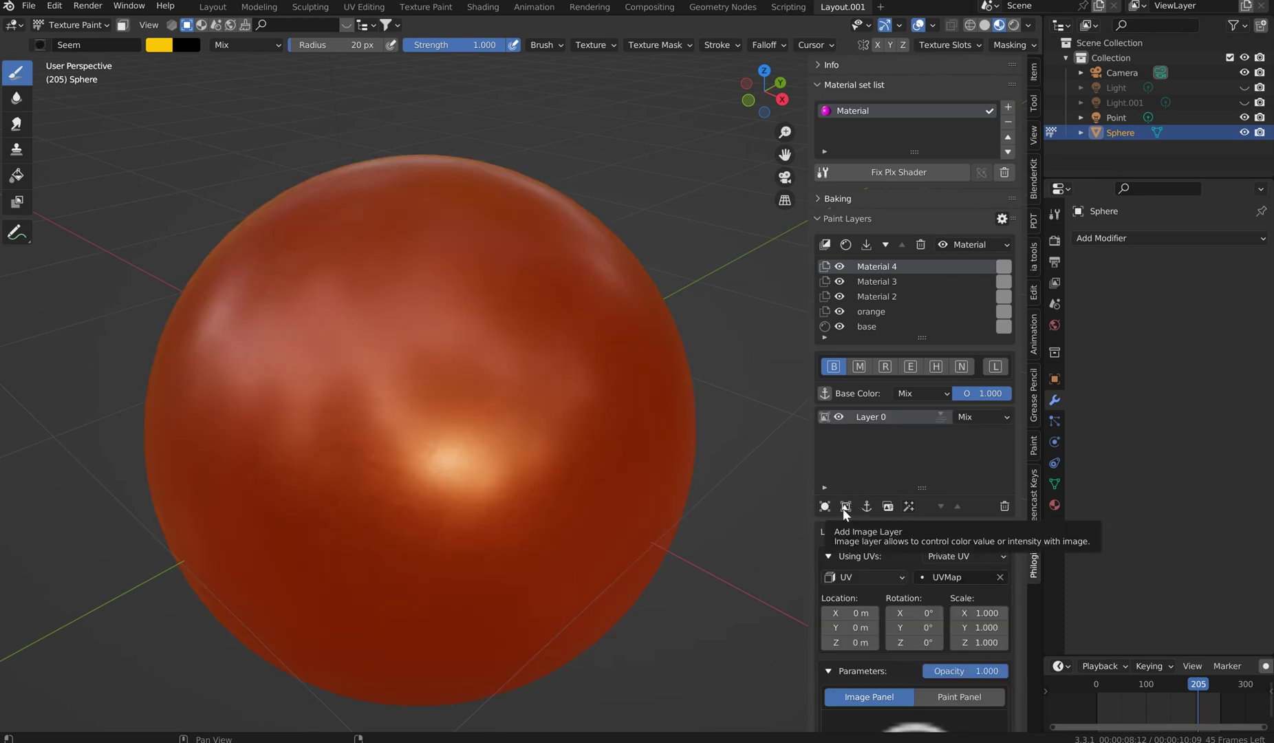
{"action": "scroll", "coordinate": [937, 528], "scroll_direction": "down", "scroll_amount": 3}
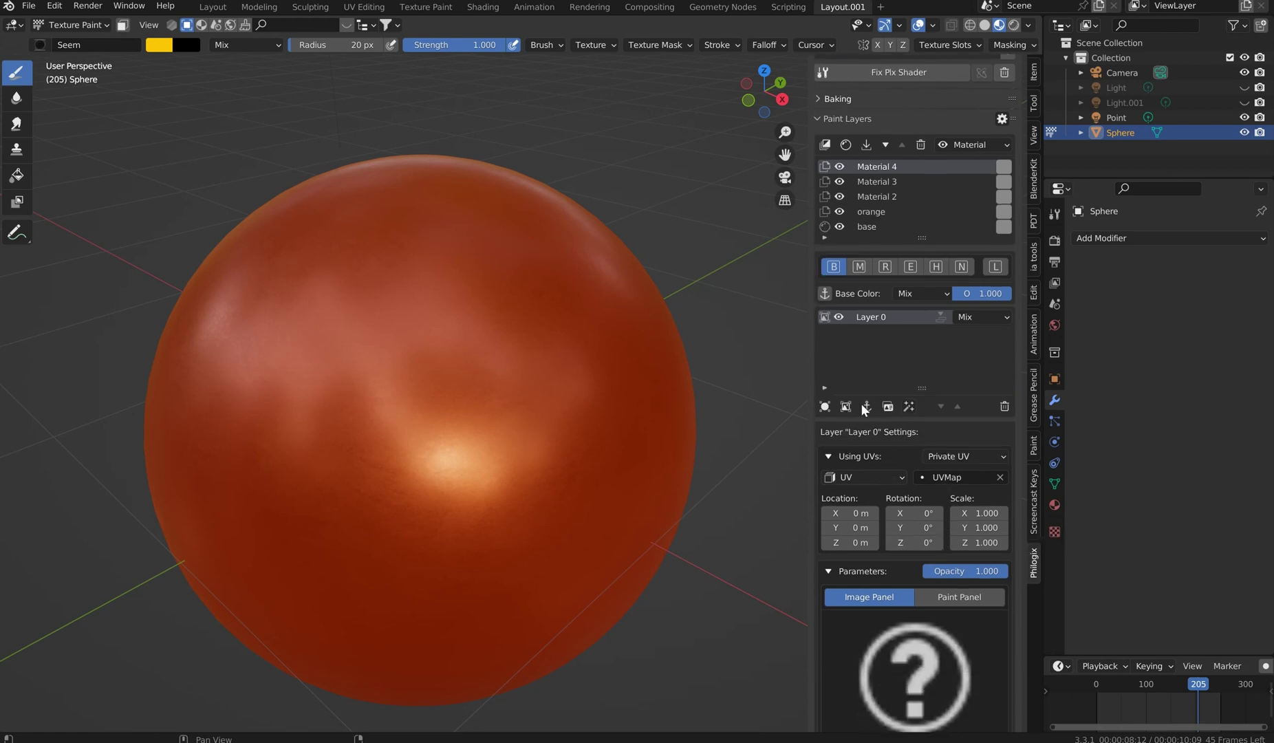
{"action": "scroll", "coordinate": [853, 400], "scroll_direction": "down", "scroll_amount": 2}
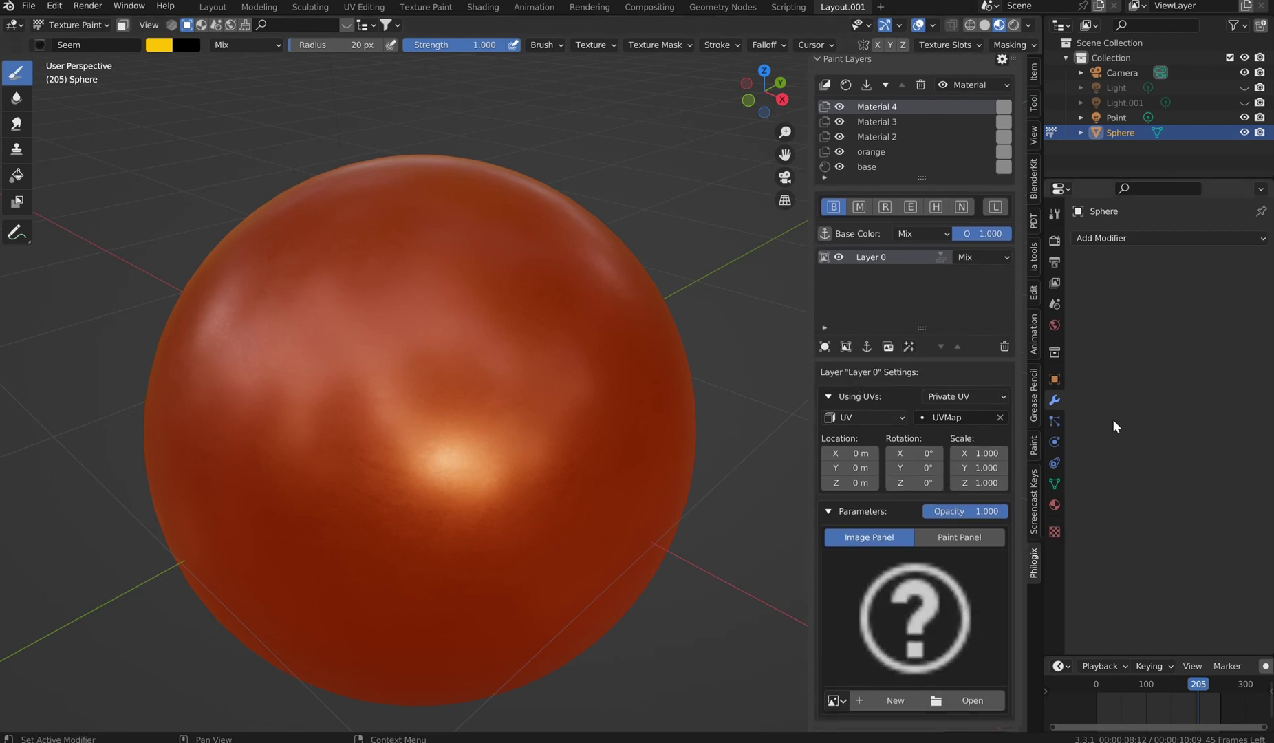
{"action": "scroll", "coordinate": [899, 503], "scroll_direction": "down", "scroll_amount": 1}
Create a blank 1024 × 1024 px image named Untitled with black color and an alpha of 0 for the image layer.
{"action": "left_click", "coordinate": [868, 683]}
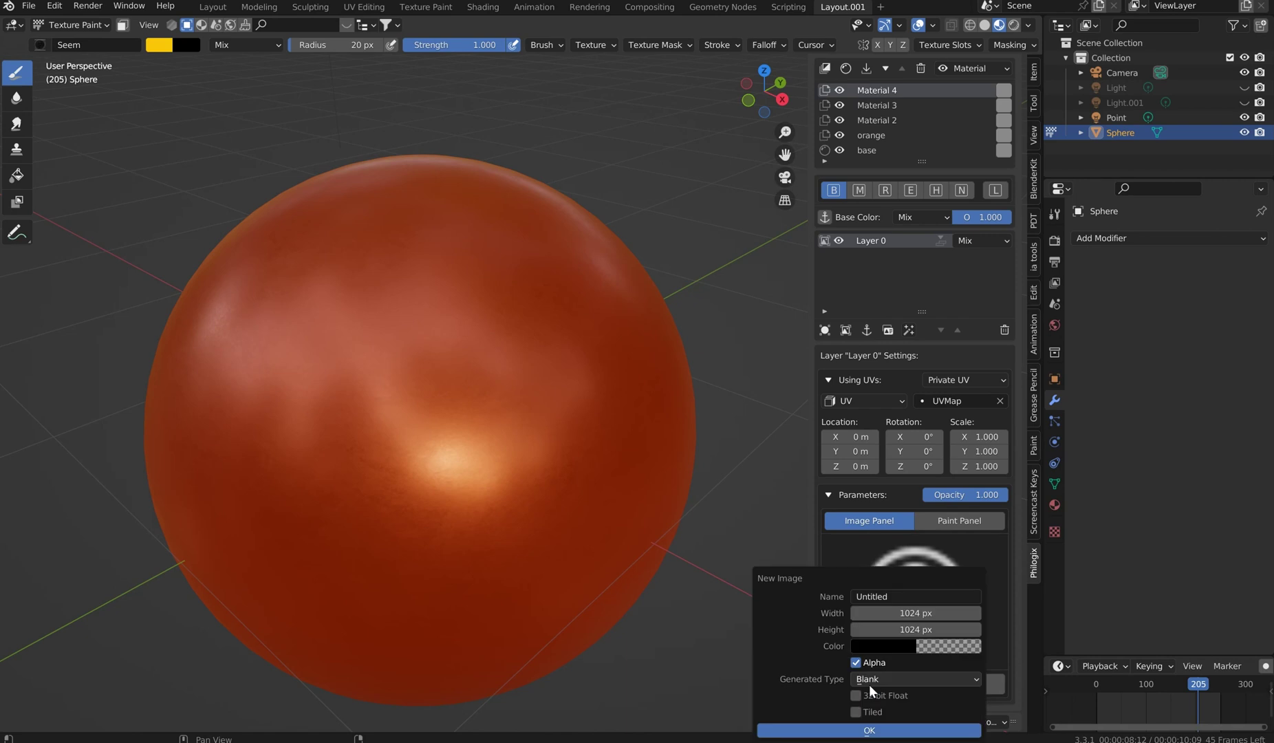
{"action": "left_click", "coordinate": [948, 646]}
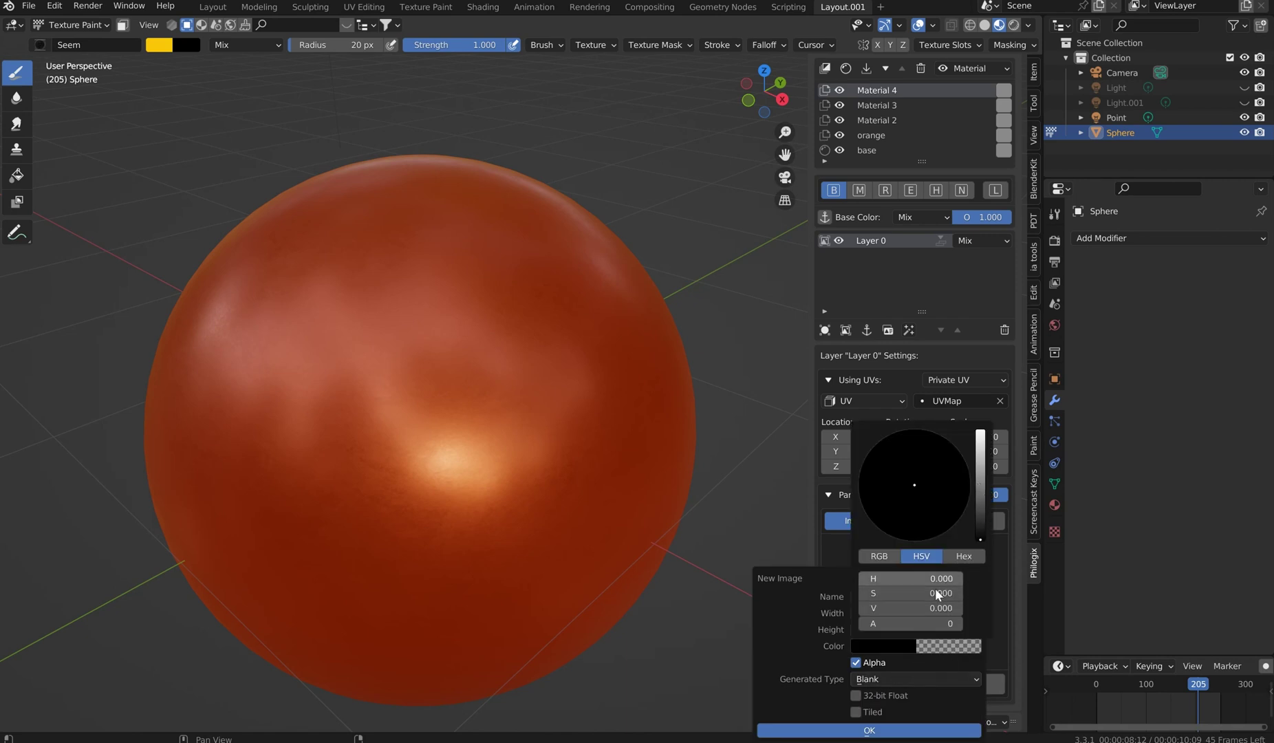
{"action": "left_click", "coordinate": [947, 623]}
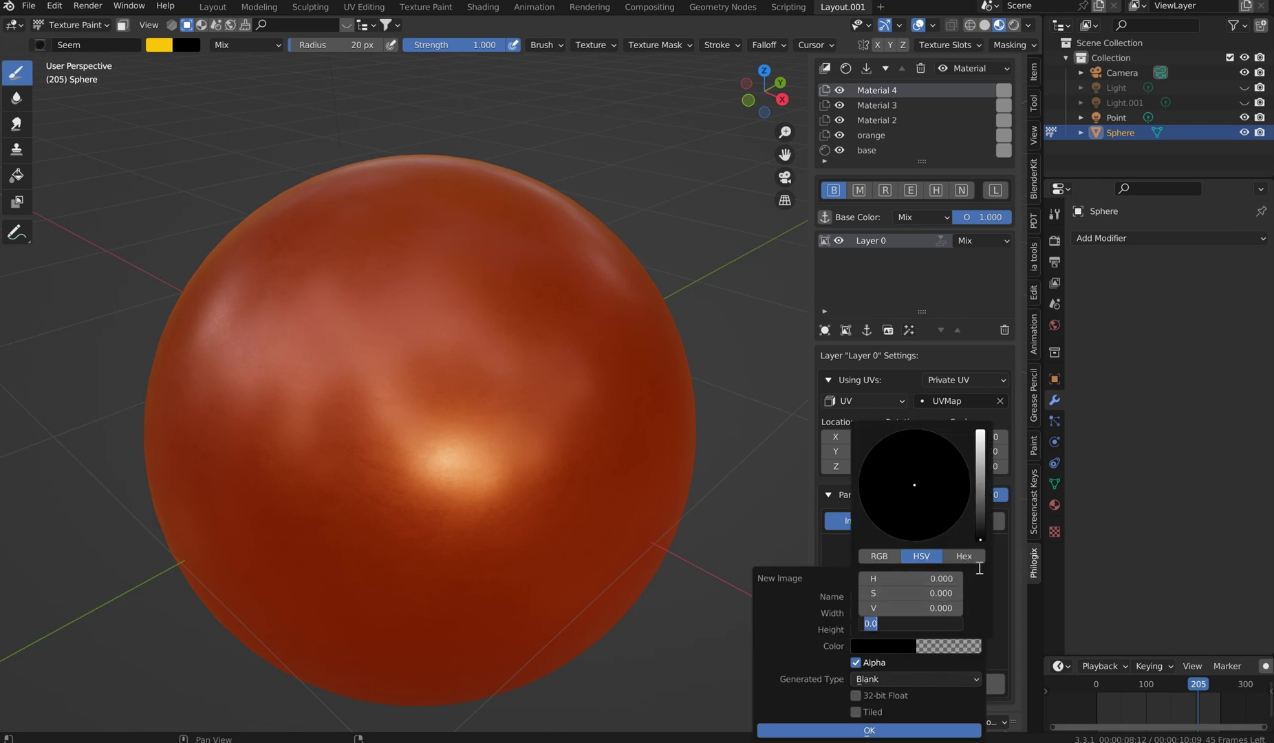
{"action": "key", "text": "Return"}
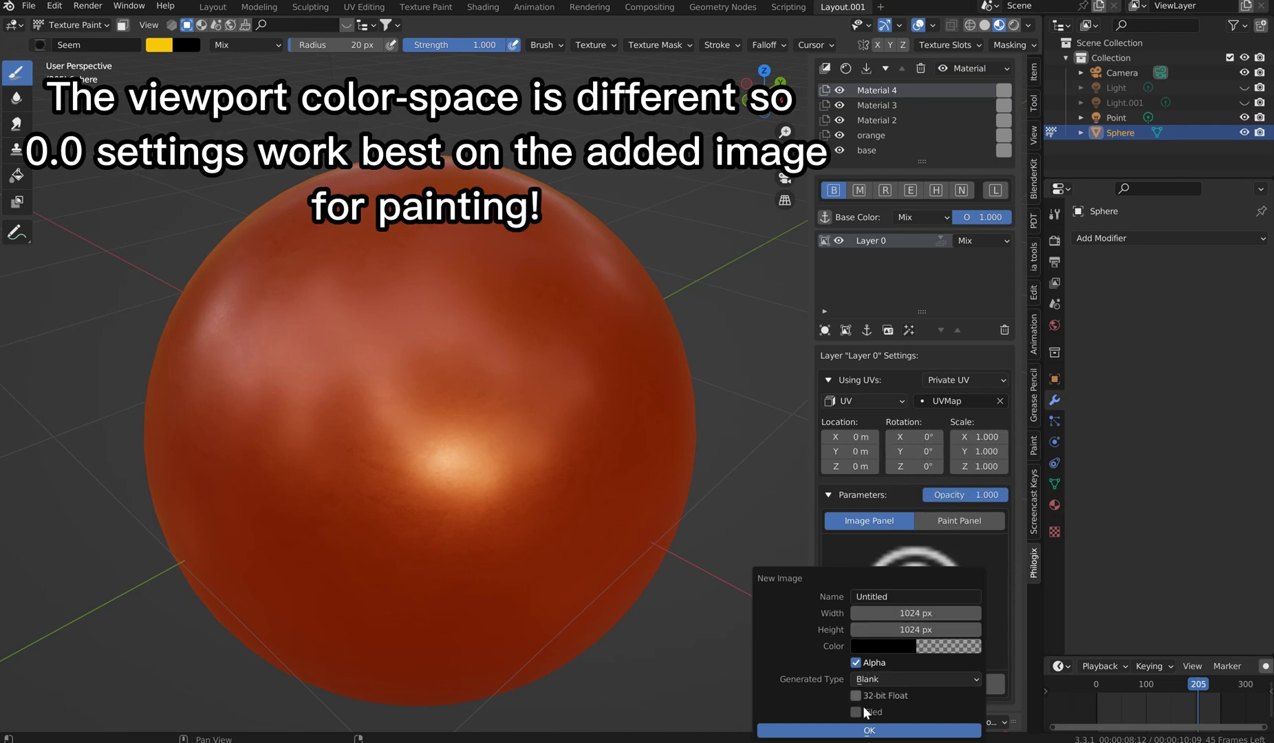
{"action": "left_click", "coordinate": [868, 729]}
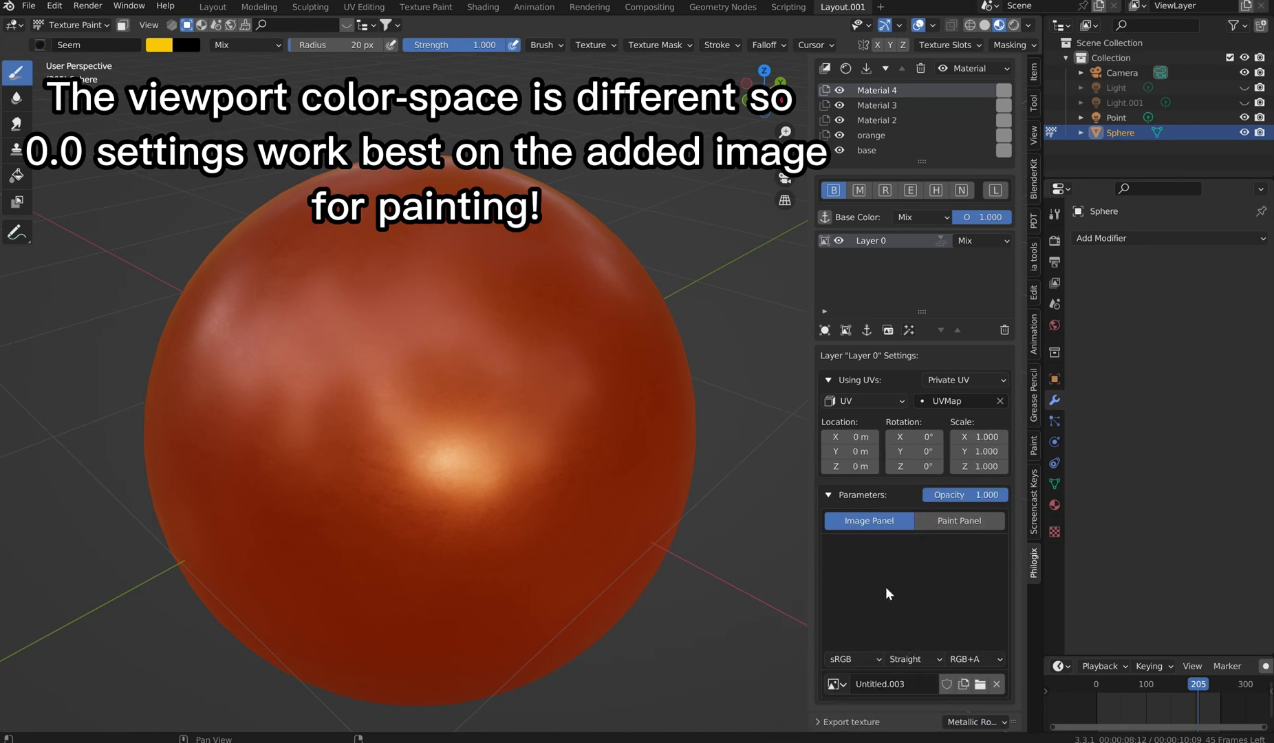
Start texture painting on the image layer with the Seem brush in yellow at a radius of 34 px.
{"action": "left_click", "coordinate": [968, 521]}
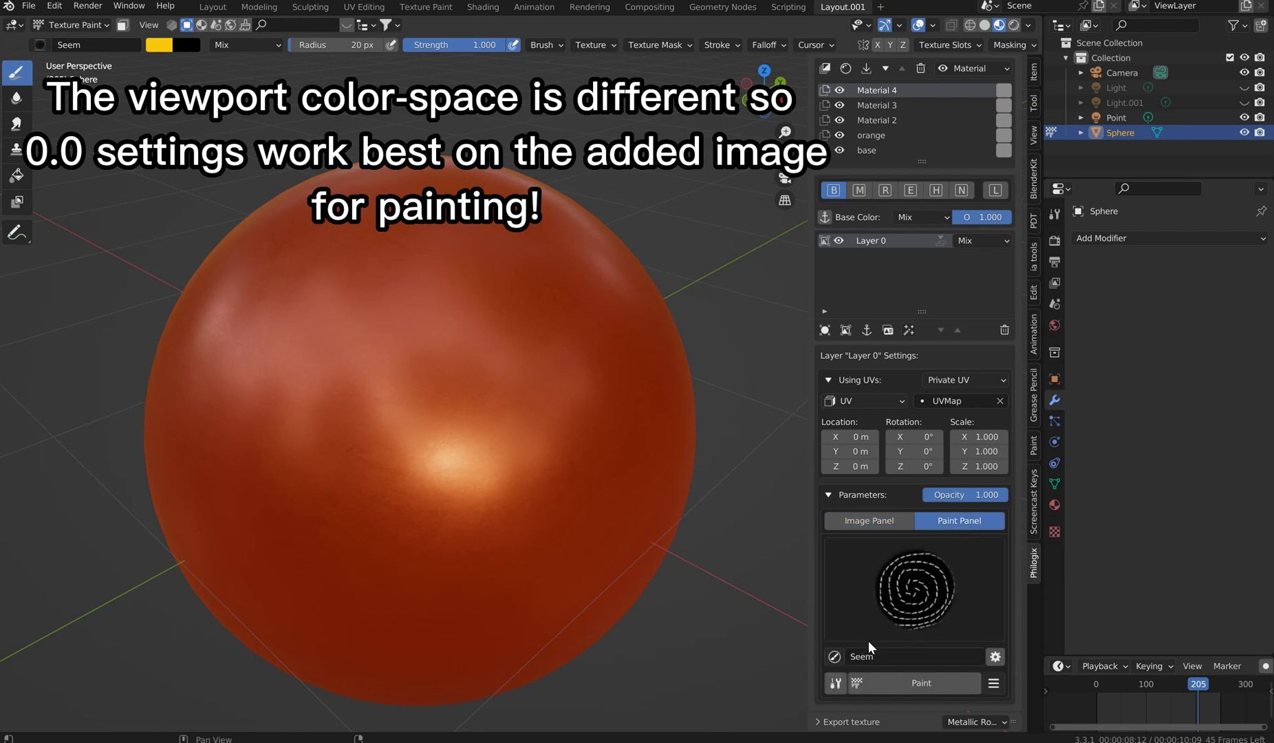
{"action": "left_click", "coordinate": [834, 658]}
{"action": "left_click", "coordinate": [525, 588]}
{"action": "left_click", "coordinate": [907, 681]}
{"action": "left_click", "coordinate": [161, 46]}
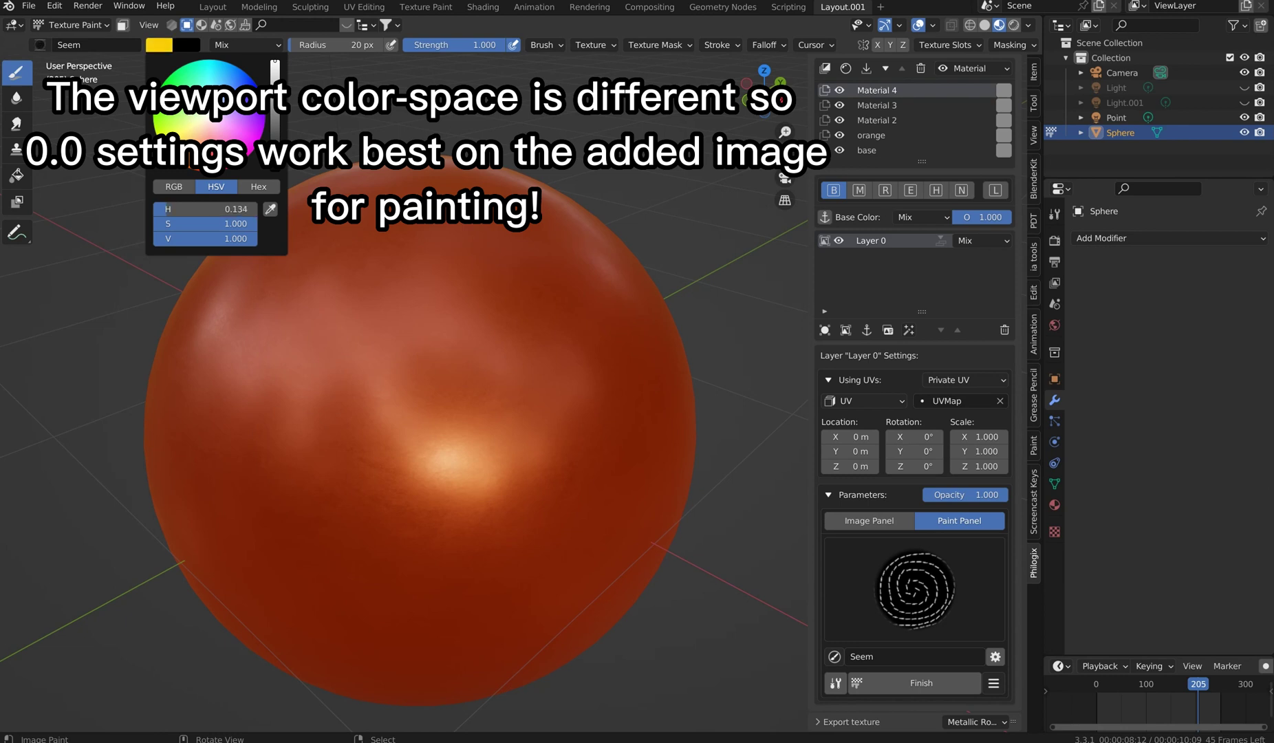
{"action": "key", "text": "f"}
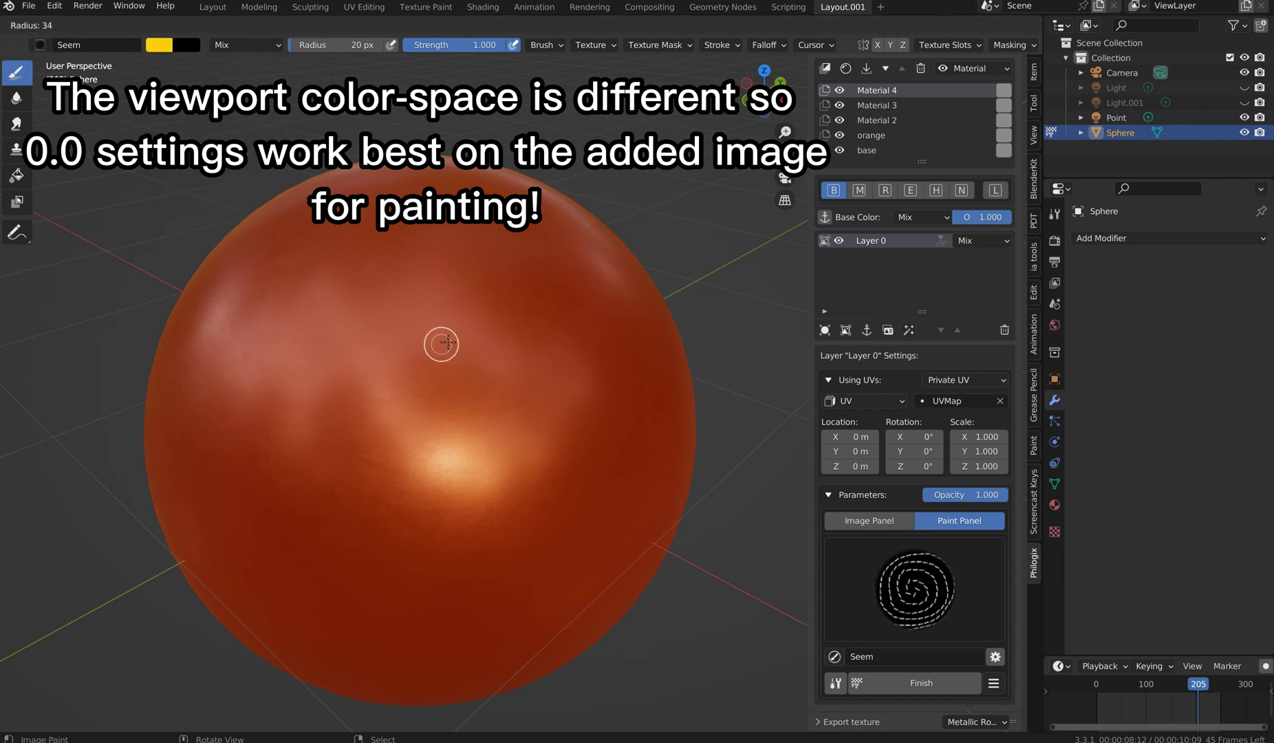
{"action": "left_click", "coordinate": [445, 340]}
Paint a vertical dashed stroke down the middle of the sphere and set the image layer's opacity to 0.936.
{"action": "mouse_move", "coordinate": [408, 173]}
{"action": "left_mouse_down"}
{"action": "mouse_move", "coordinate": [447, 576]}
{"action": "mouse_move", "coordinate": [470, 670]}
{"action": "left_mouse_up"}
{"action": "mouse_move", "coordinate": [517, 552]}
{"action": "middle_mouse_down"}
{"action": "mouse_move", "coordinate": [510, 518]}
{"action": "mouse_move", "coordinate": [563, 548]}
{"action": "mouse_move", "coordinate": [550, 555]}
{"action": "middle_mouse_up"}
{"action": "middle_click_drag", "start_coordinate": [634, 361], "coordinate": [634, 441]}
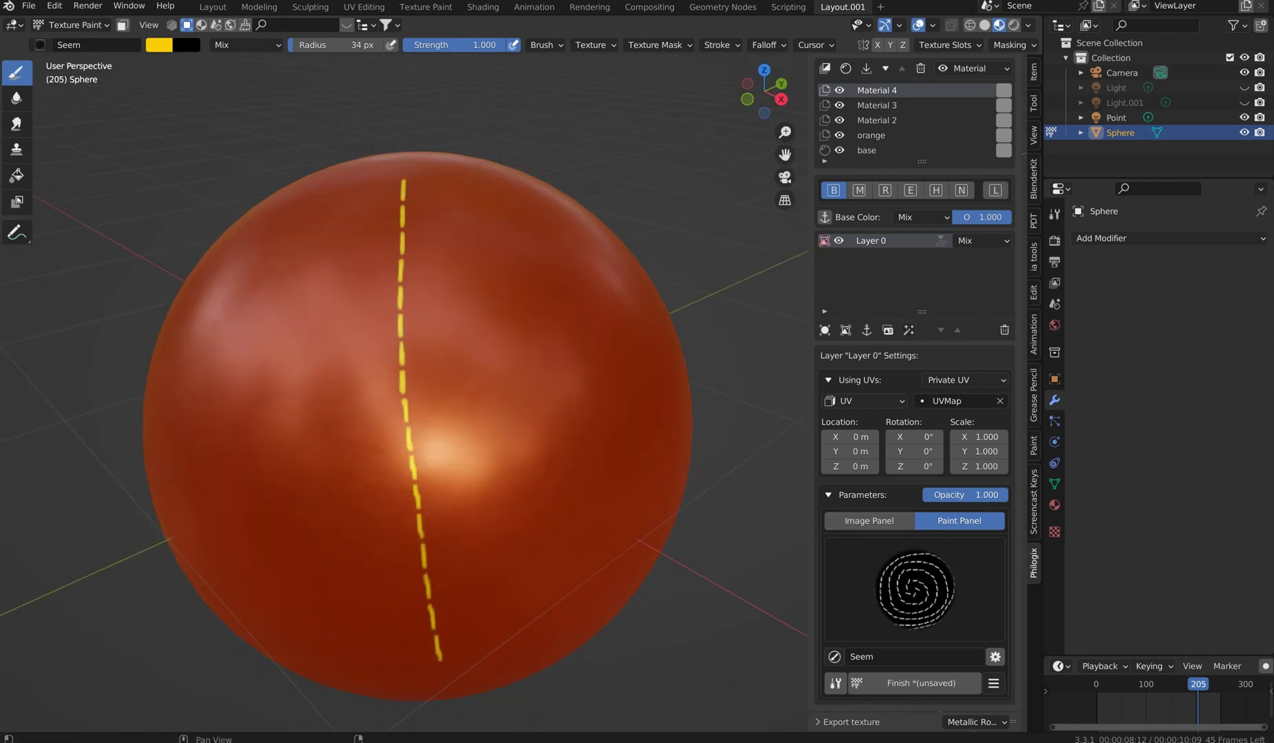
{"action": "mouse_move", "coordinate": [990, 496]}
{"action": "left_mouse_down"}
{"action": "mouse_move", "coordinate": [914, 495]}
{"action": "mouse_move", "coordinate": [983, 496]}
{"action": "left_mouse_up"}
{"action": "mouse_move", "coordinate": [1000, 218]}
{"action": "left_mouse_down"}
{"action": "mouse_move", "coordinate": [974, 217]}
{"action": "mouse_move", "coordinate": [1011, 218]}
{"action": "left_mouse_up"}
Add an anchor layer to Material 4's Height channel and link it to the Material 4 -> Base Color anchor.
{"action": "left_click", "coordinate": [934, 190]}
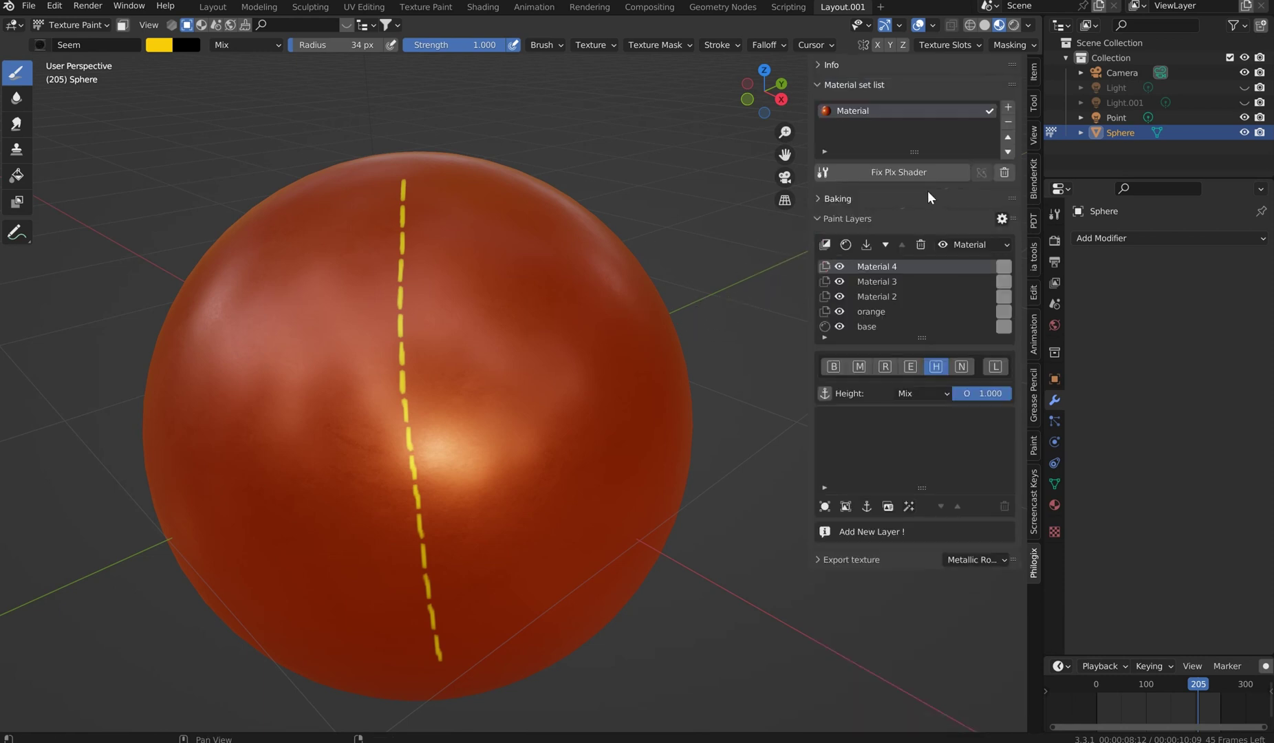
{"action": "left_click", "coordinate": [867, 508]}
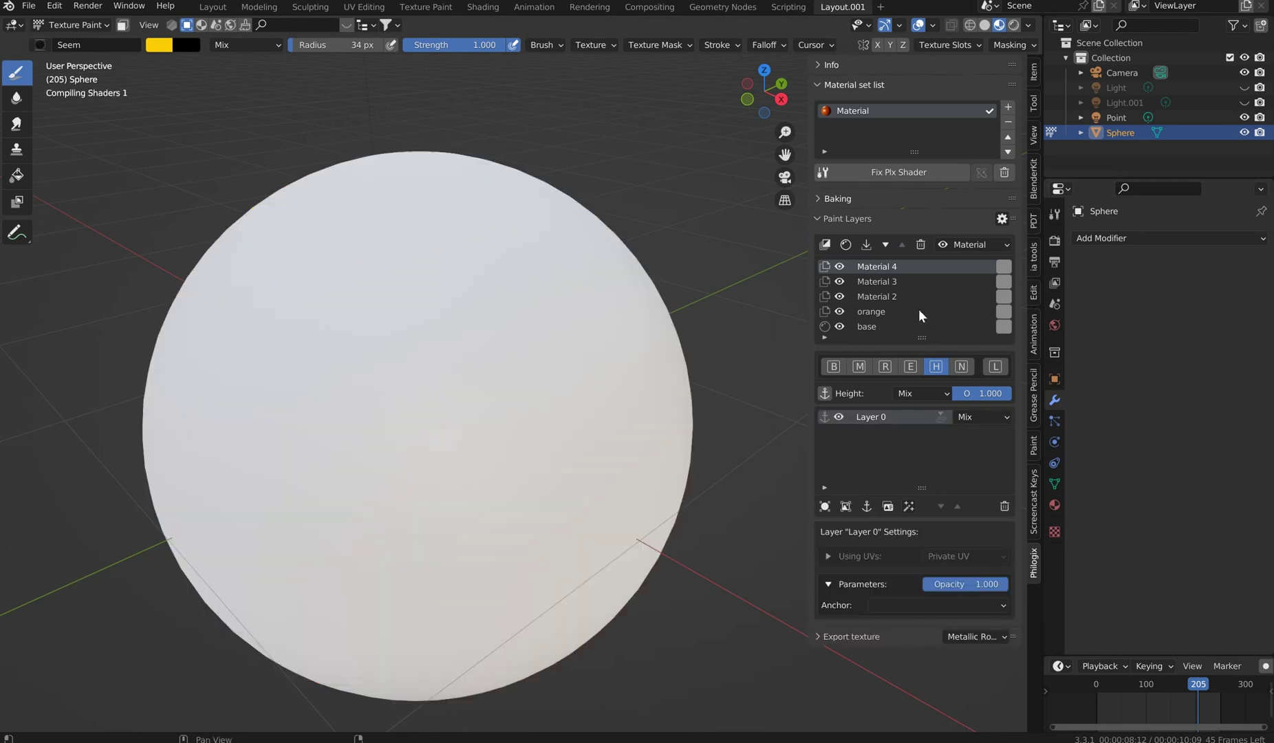
{"action": "left_click", "coordinate": [945, 604]}
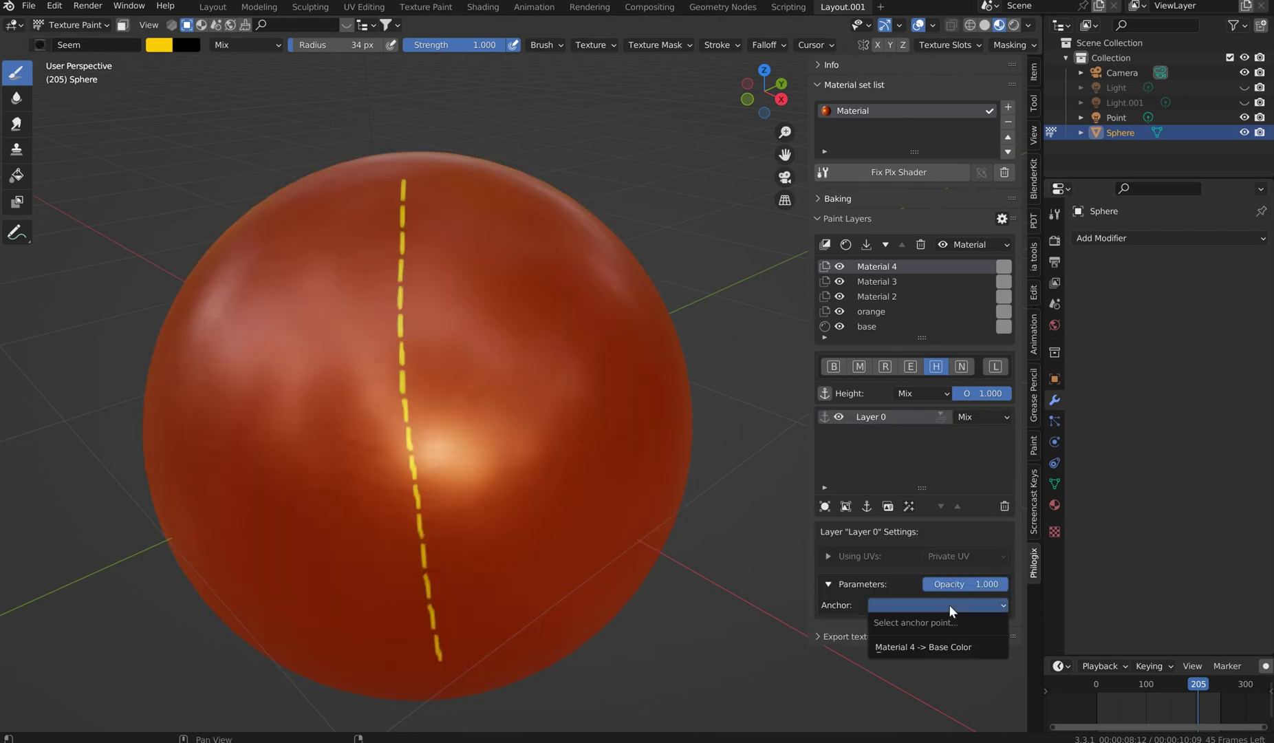
{"action": "left_click", "coordinate": [937, 644]}
Examine the relief of the yellow seam on the sphere from several angles and distances.
{"action": "scroll", "coordinate": [463, 417], "scroll_direction": "up", "scroll_amount": 6}
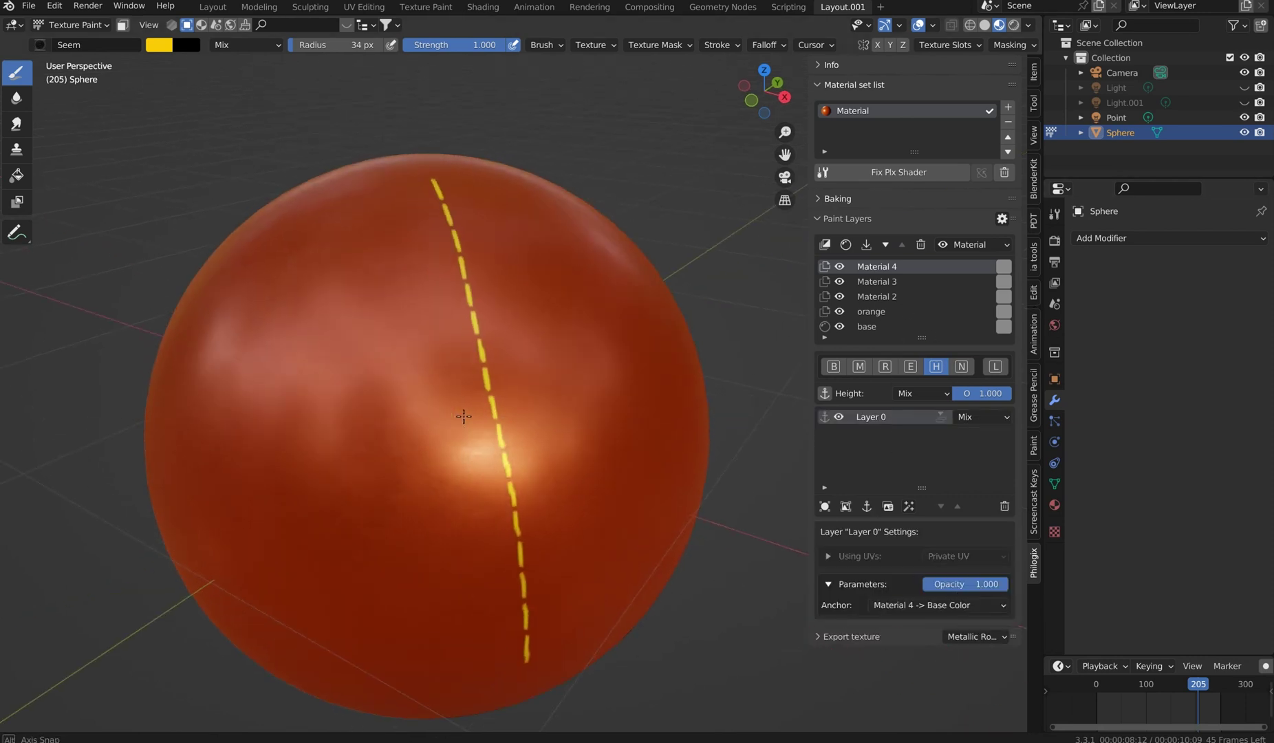
{"action": "scroll", "coordinate": [517, 384], "scroll_direction": "down", "scroll_amount": 6}
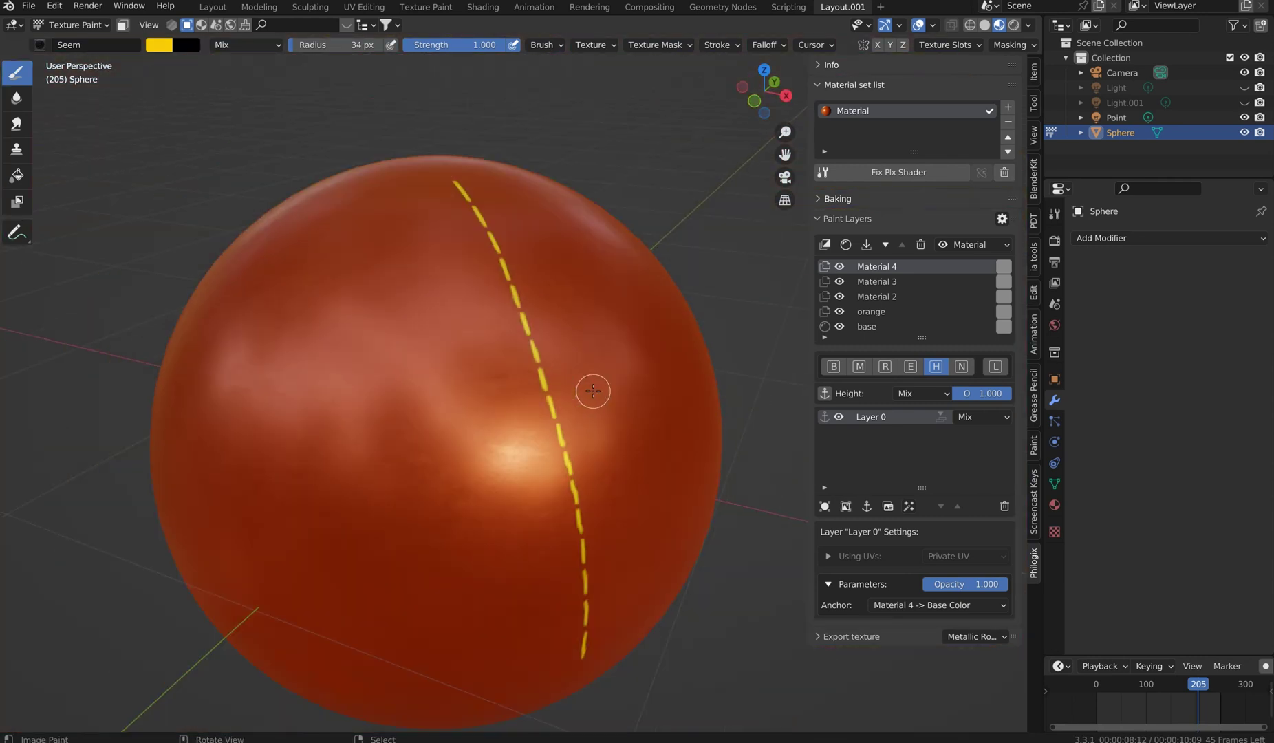
{"action": "middle_click_drag", "start_coordinate": [586, 384], "coordinate": [540, 400]}
{"action": "scroll", "coordinate": [663, 390], "scroll_direction": "up", "scroll_amount": 4}
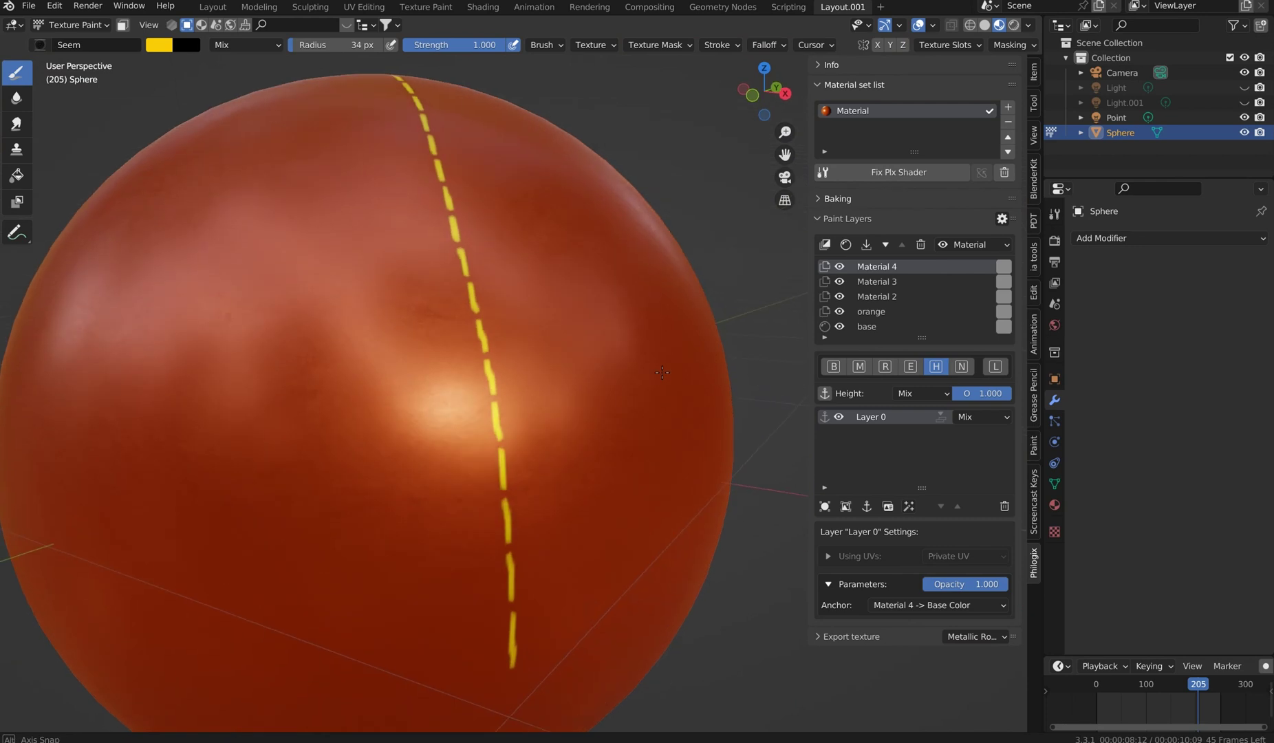
{"action": "middle_click_drag", "start_coordinate": [667, 383], "coordinate": [675, 375]}
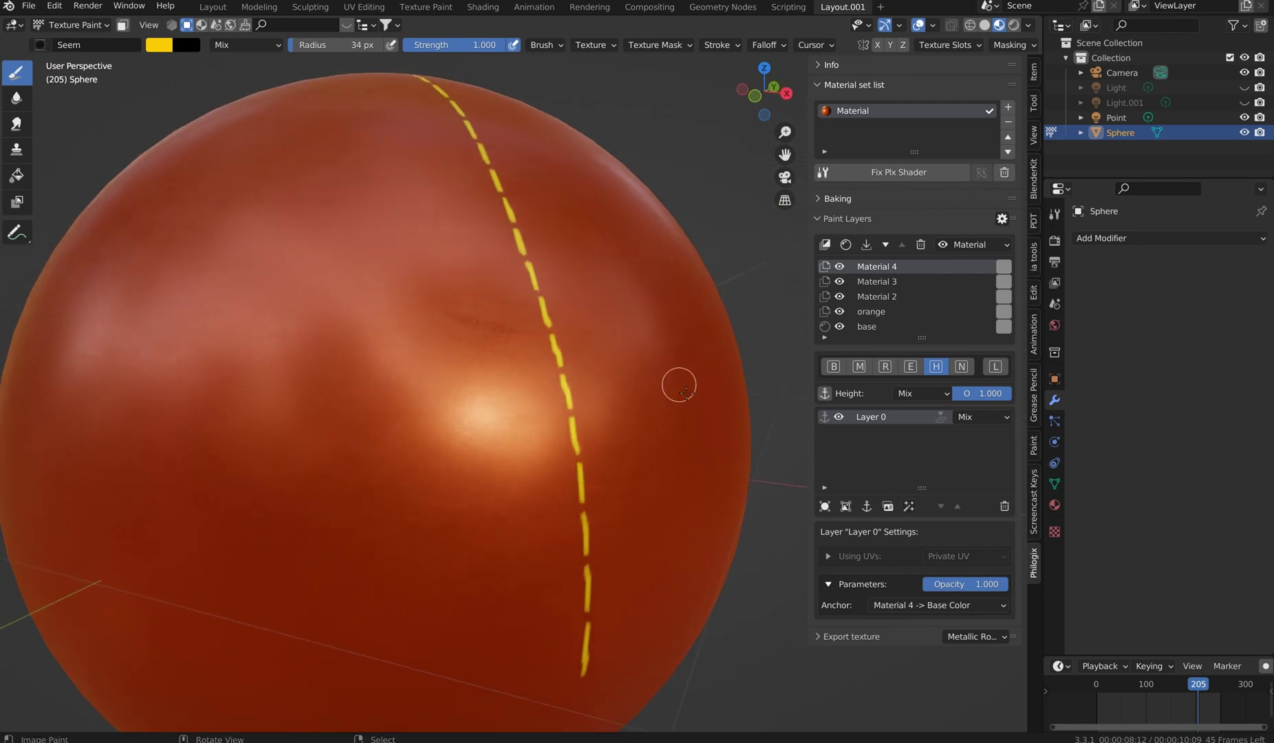
{"action": "scroll", "coordinate": [687, 395], "scroll_direction": "down", "scroll_amount": 4}
{"action": "middle_click_drag", "start_coordinate": [676, 392], "coordinate": [646, 436]}
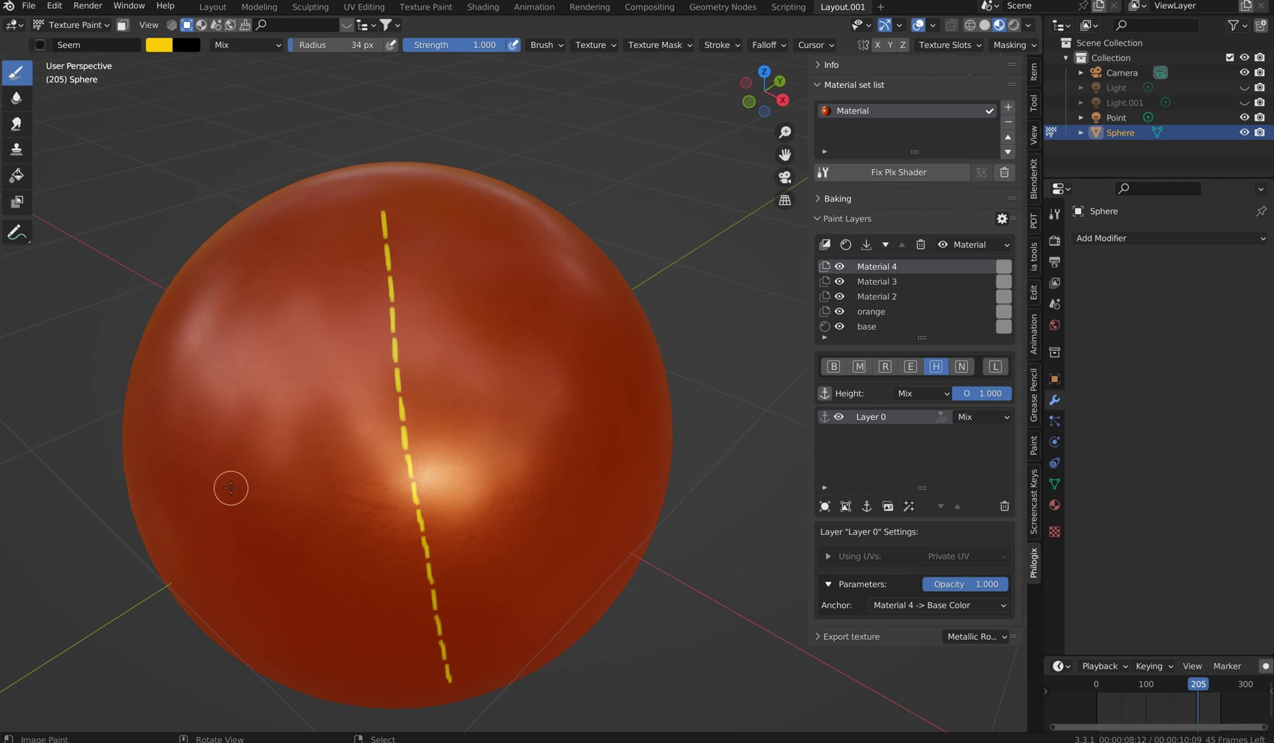
{"action": "middle_click_drag", "start_coordinate": [200, 423], "coordinate": [158, 447]}
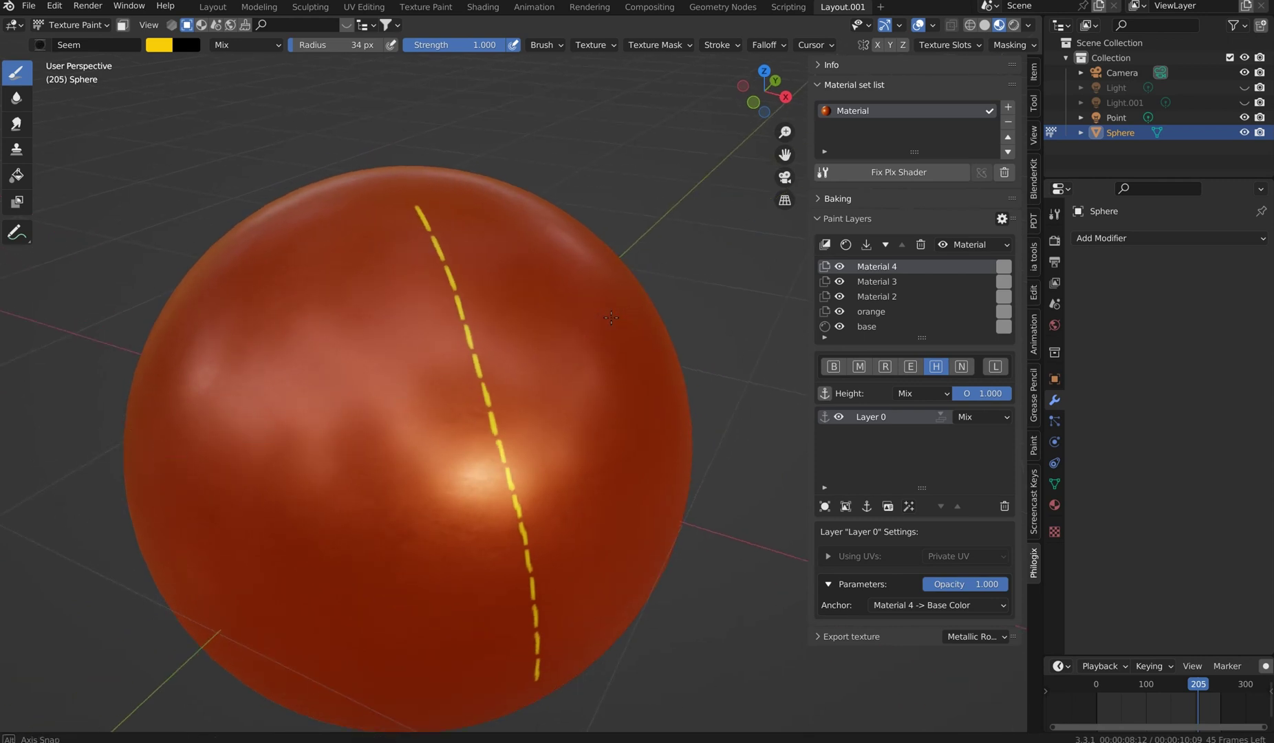
{"action": "middle_click_drag", "start_coordinate": [562, 298], "coordinate": [427, 246]}
Set the brush color to near-white (H 0.268, S 0.040, V 1.000) and the brush radius to 11 px.
{"action": "left_click", "coordinate": [160, 44]}
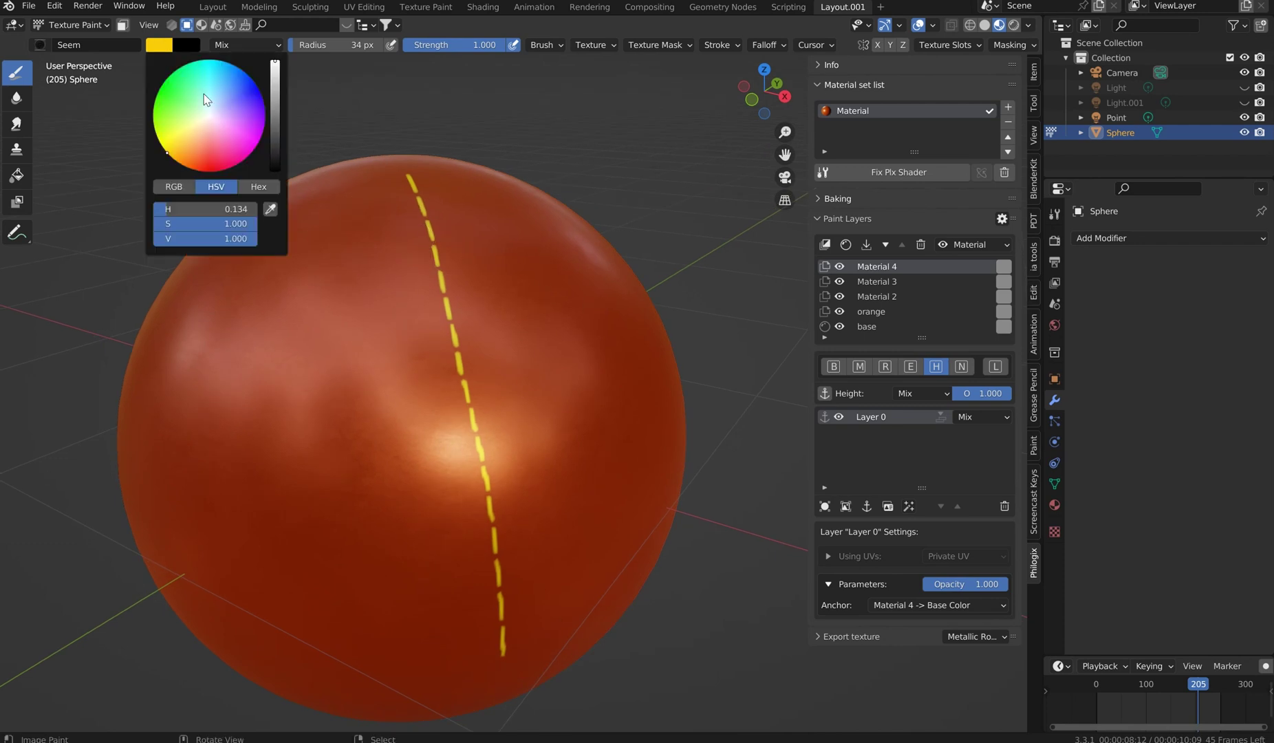
{"action": "left_click_drag", "start_coordinate": [278, 88], "coordinate": [276, 61]}
{"action": "left_click", "coordinate": [208, 116]}
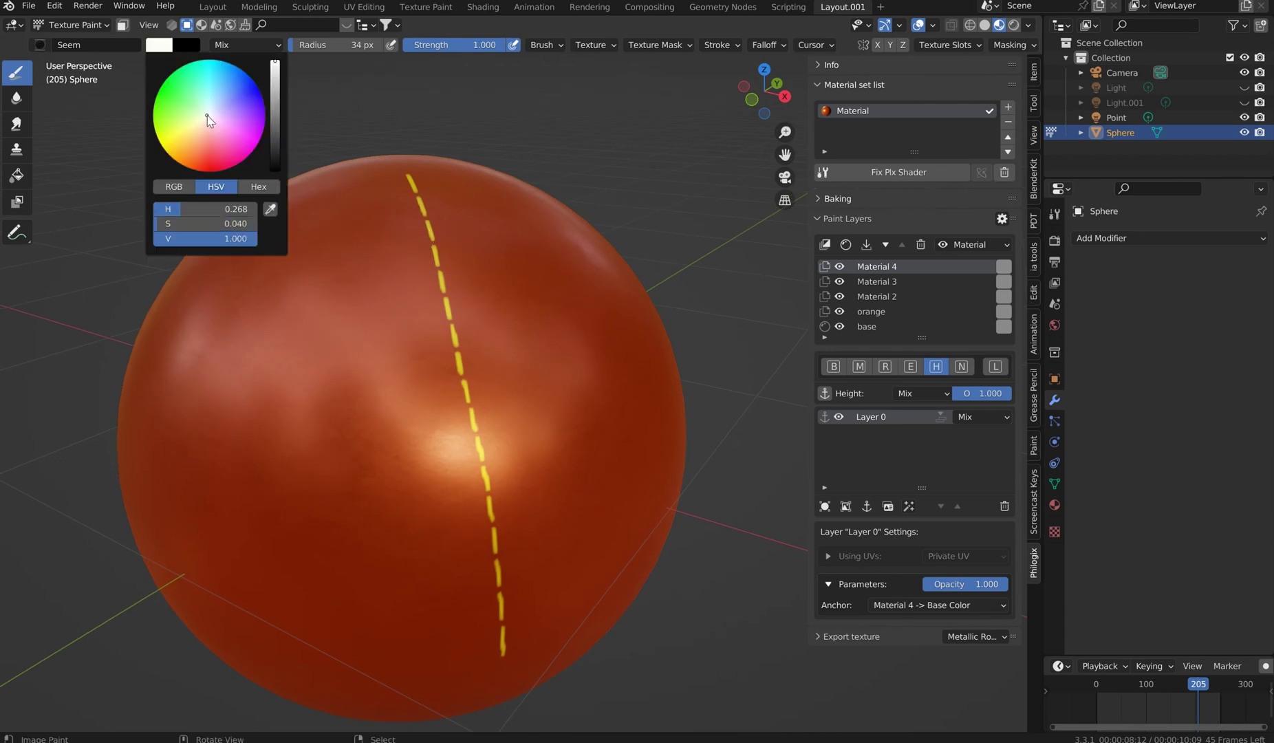
{"action": "scroll", "coordinate": [433, 304], "scroll_direction": "down", "scroll_amount": 3}
{"action": "key", "text": "KP_1"}
{"action": "middle_click_drag", "start_coordinate": [477, 321], "coordinate": [503, 276]}
{"action": "scroll", "coordinate": [504, 275], "scroll_direction": "up", "scroll_amount": 2}
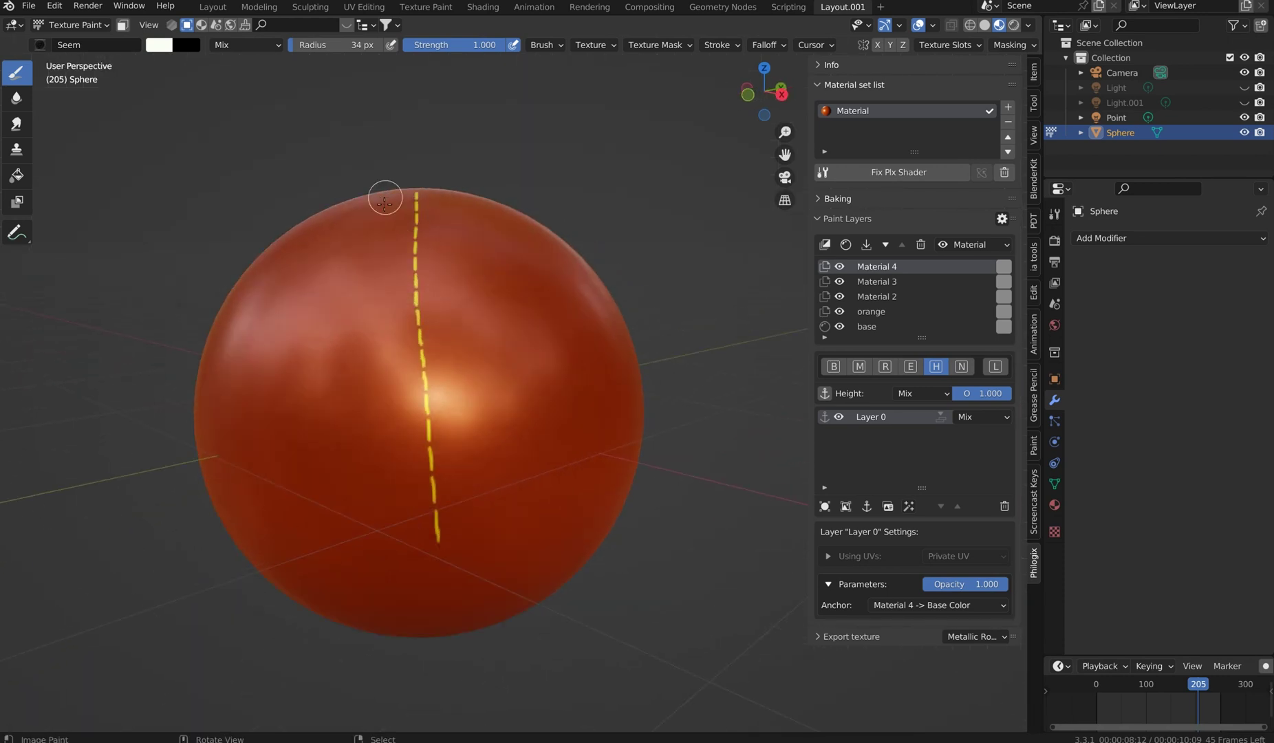
{"action": "key", "text": "f"}
{"action": "left_click", "coordinate": [342, 200]}
Paint two thin white vertical seams on the sphere, one on each side of the yellow seam.
{"action": "left_click_drag", "start_coordinate": [340, 249], "coordinate": [325, 552]}
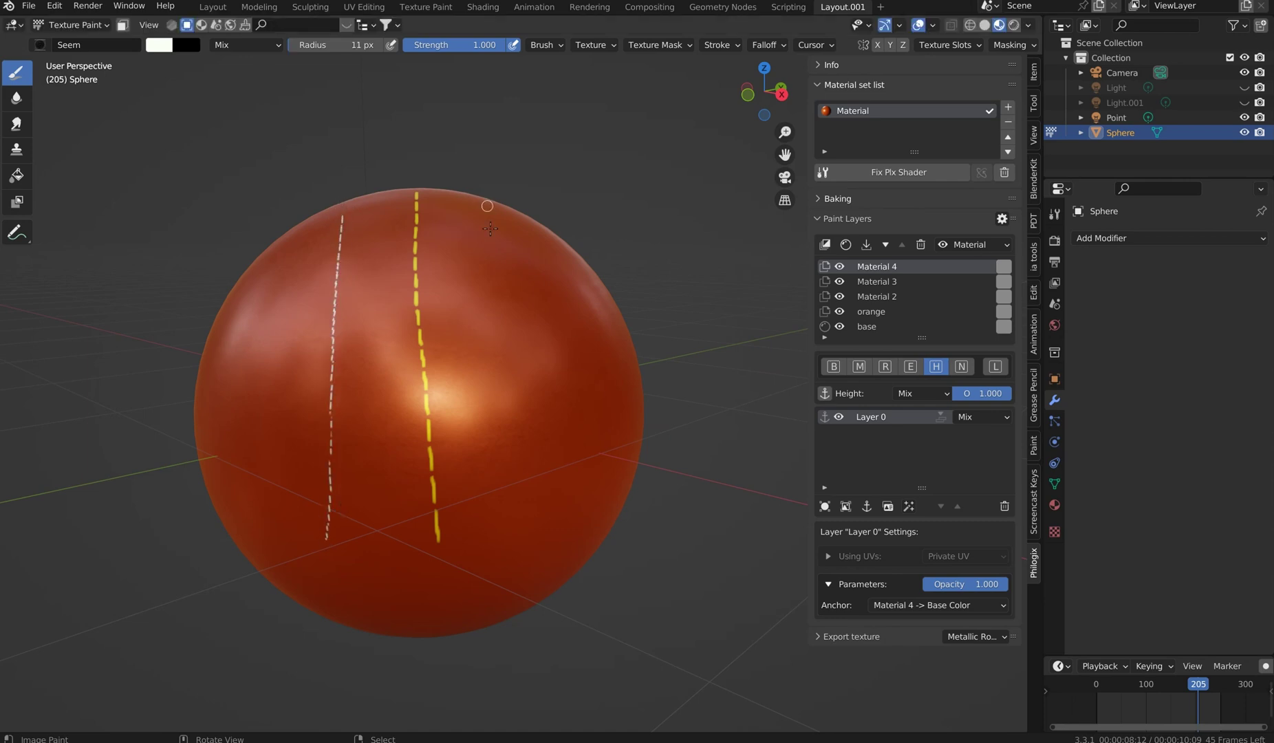
{"action": "left_click_drag", "start_coordinate": [487, 214], "coordinate": [514, 537]}
{"action": "middle_click_drag", "start_coordinate": [429, 336], "coordinate": [449, 361]}
{"action": "scroll", "coordinate": [440, 310], "scroll_direction": "up", "scroll_amount": 1}
{"action": "middle_click_drag", "start_coordinate": [439, 303], "coordinate": [450, 281]}
{"action": "scroll", "coordinate": [434, 295], "scroll_direction": "up", "scroll_amount": 2}
{"action": "scroll", "coordinate": [631, 305], "scroll_direction": "down", "scroll_amount": 2}
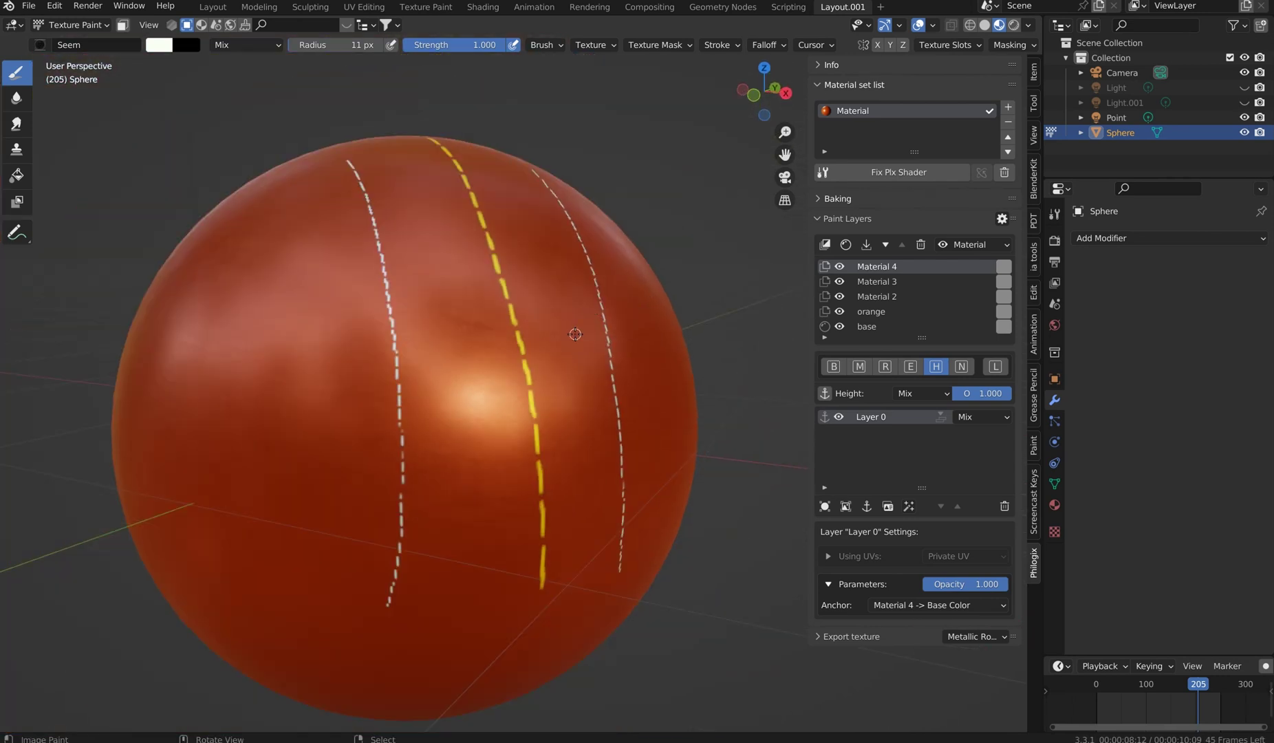
{"action": "key", "text": "Tab"}
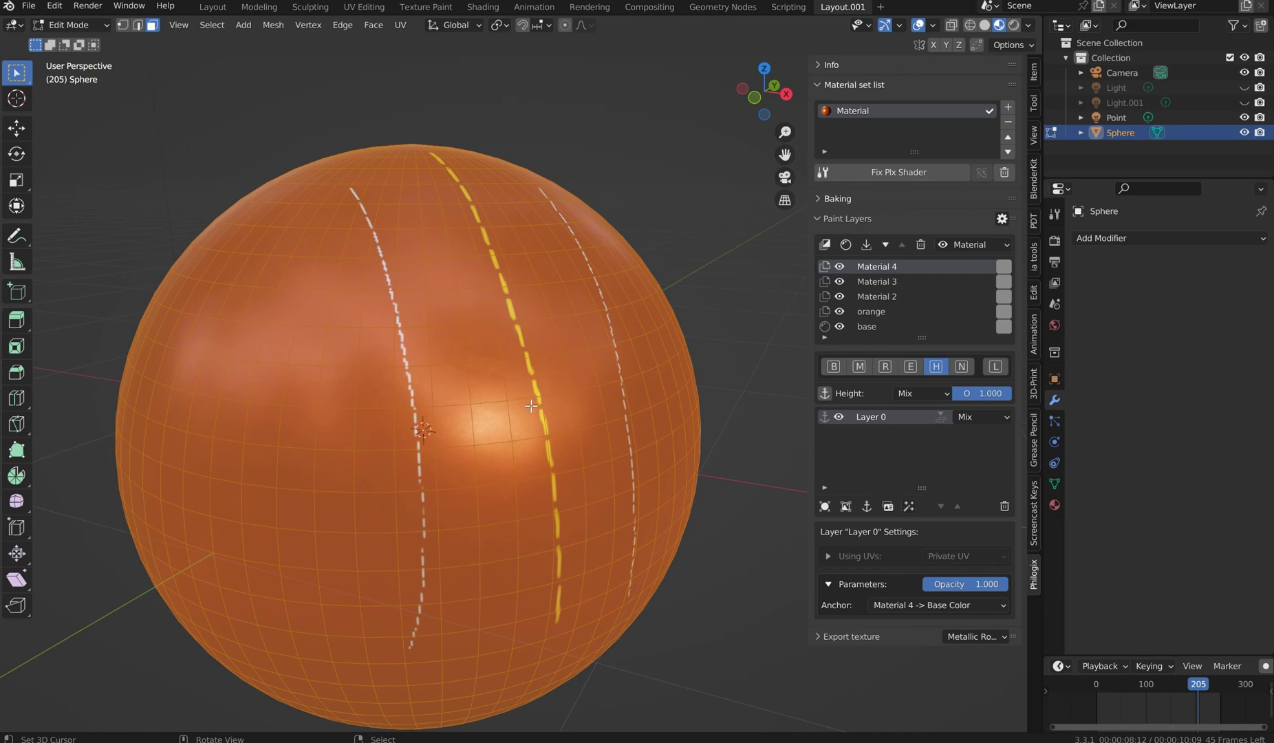
{"action": "key", "text": "Tab"}
{"action": "key", "text": "Tab"}
{"action": "key", "text": "Tab"}
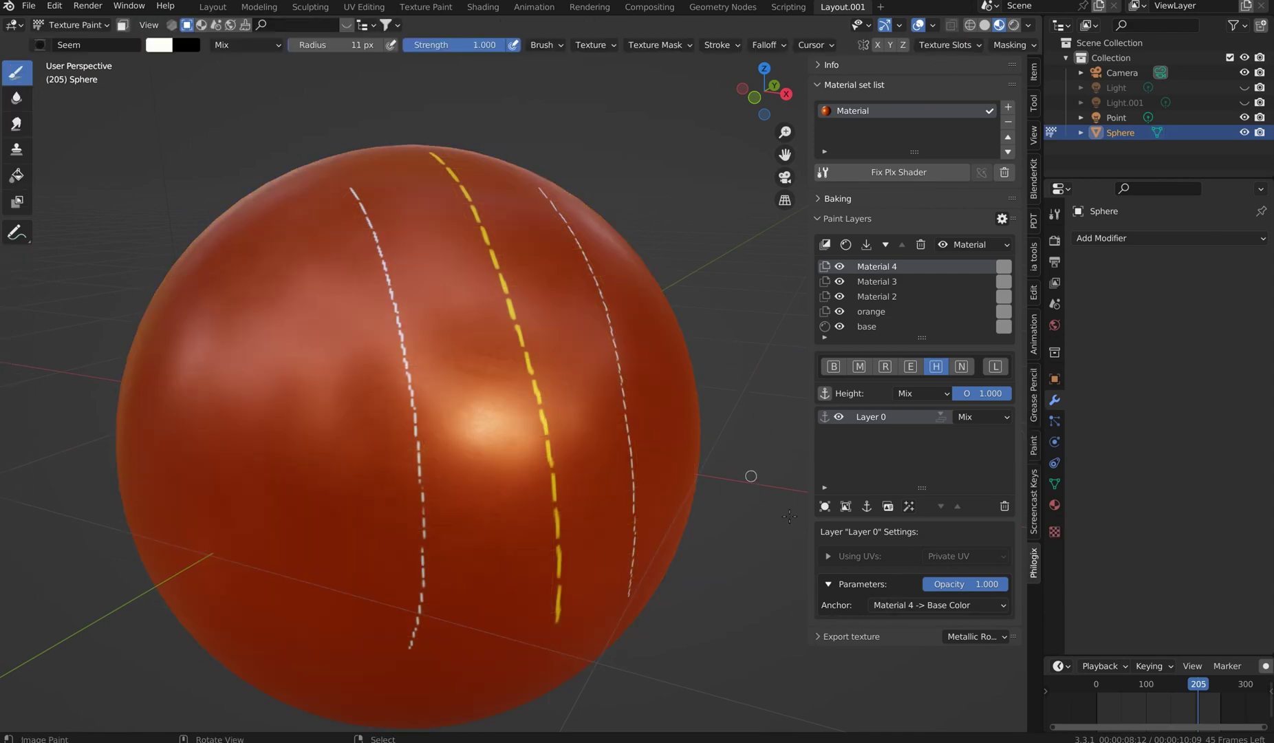
Switch Material 4 to its Base Color channel and choose the Cracks 2 brush for painting.
{"action": "left_click", "coordinate": [834, 366]}
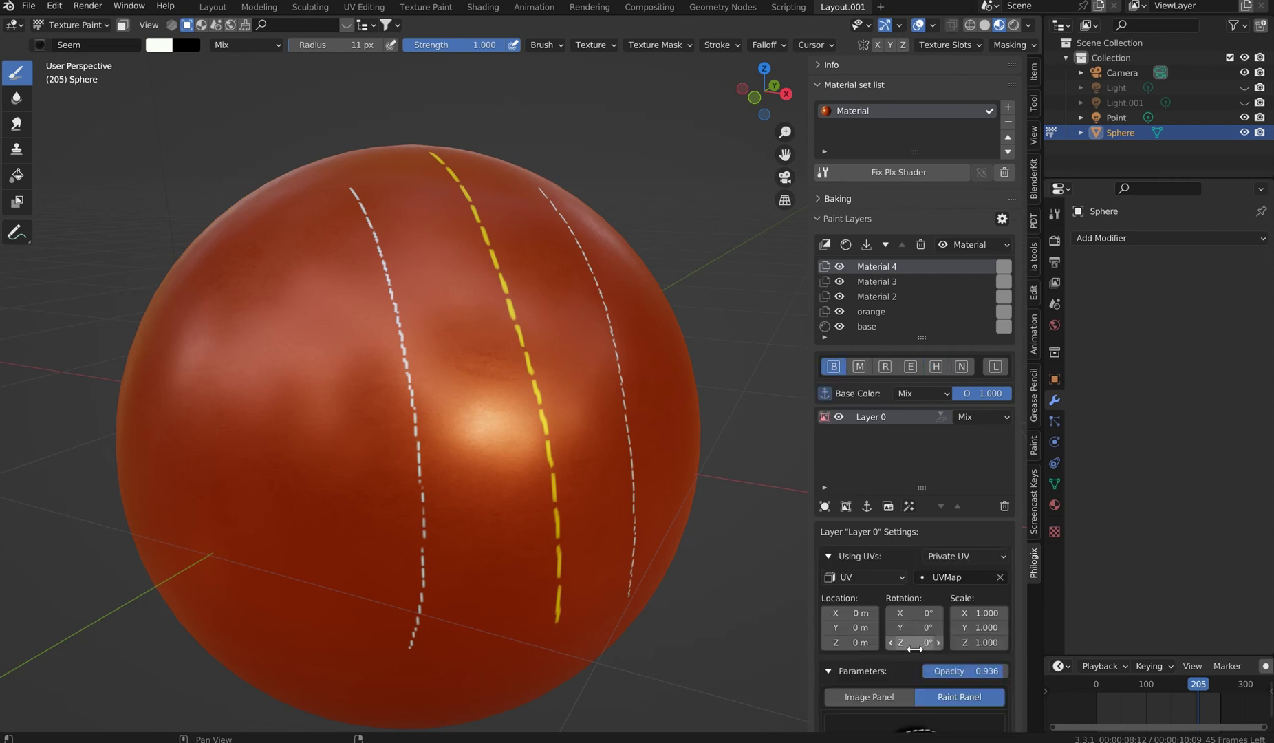
{"action": "scroll", "coordinate": [934, 643], "scroll_direction": "down", "scroll_amount": 5}
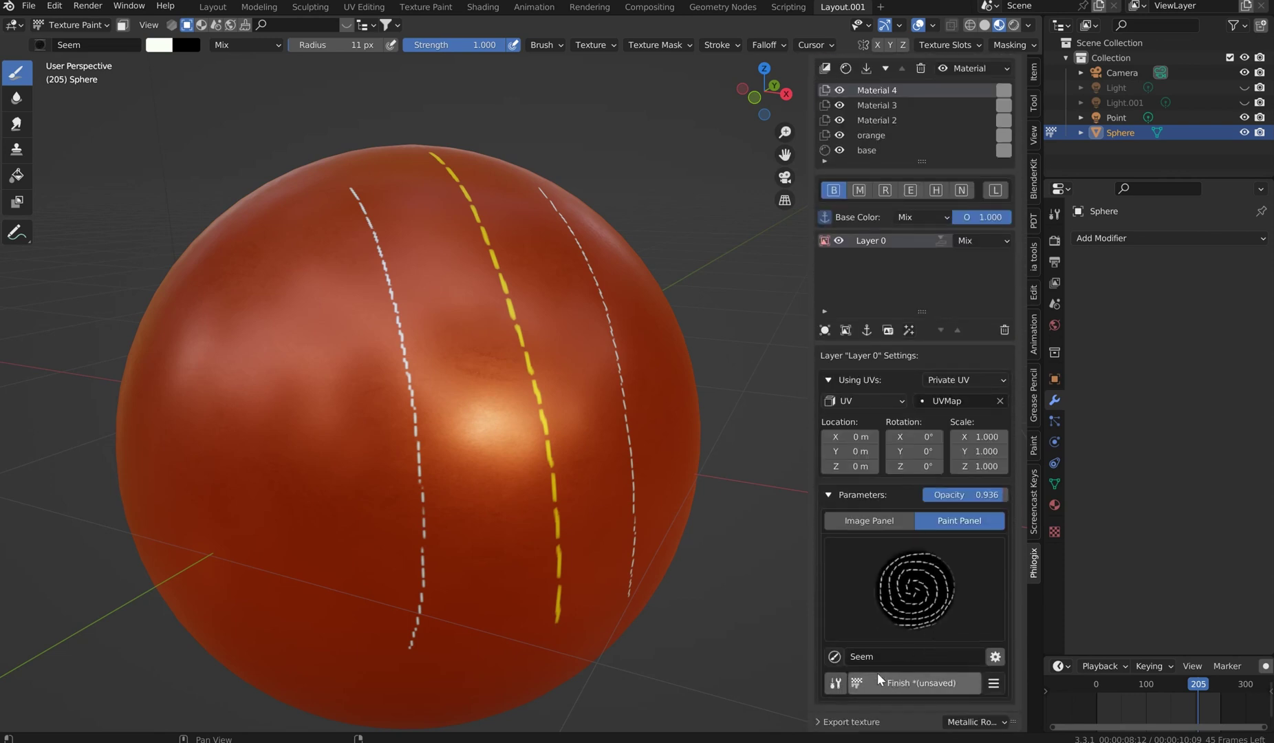
{"action": "left_click", "coordinate": [834, 656]}
{"action": "left_click", "coordinate": [812, 590]}
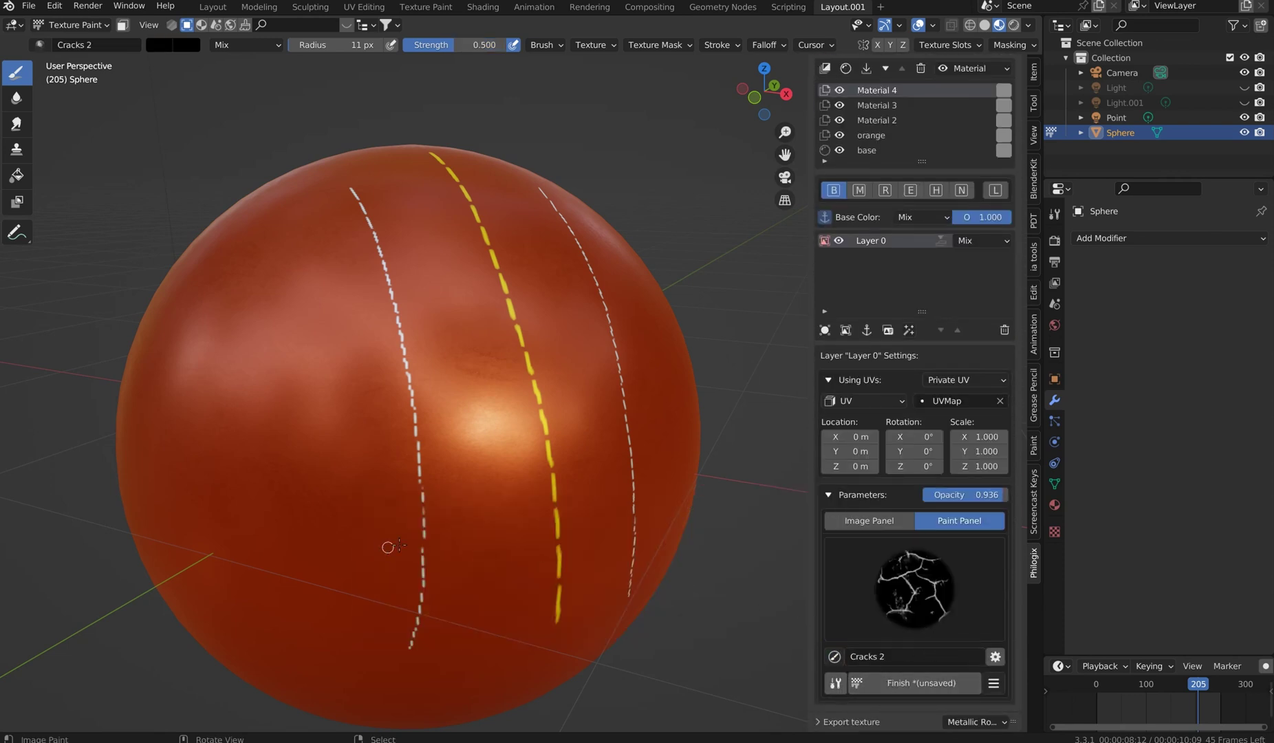
Set the brush radius to 500 px and the brush color to saturated blue.
{"action": "key", "text": "f"}
{"action": "left_click", "coordinate": [224, 3]}
{"action": "left_click", "coordinate": [165, 42]}
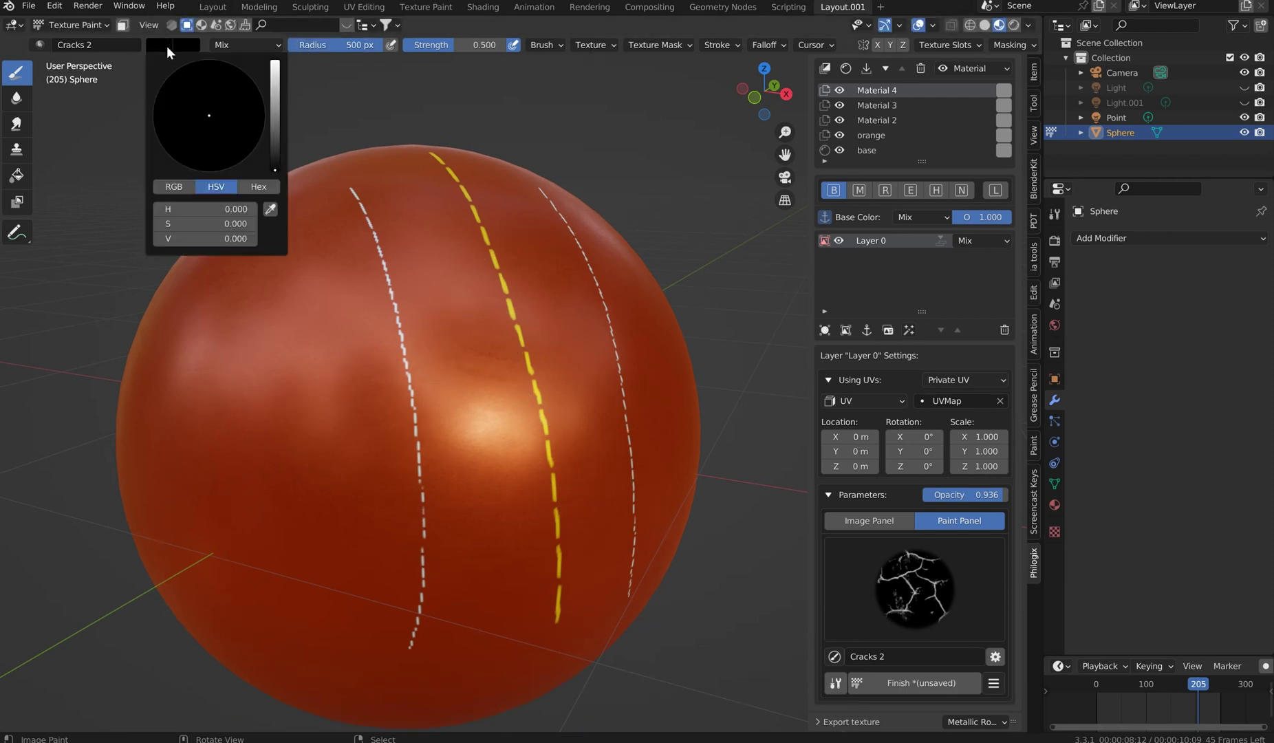
{"action": "left_click_drag", "start_coordinate": [274, 123], "coordinate": [277, 61]}
{"action": "left_click_drag", "start_coordinate": [208, 113], "coordinate": [220, 172]}
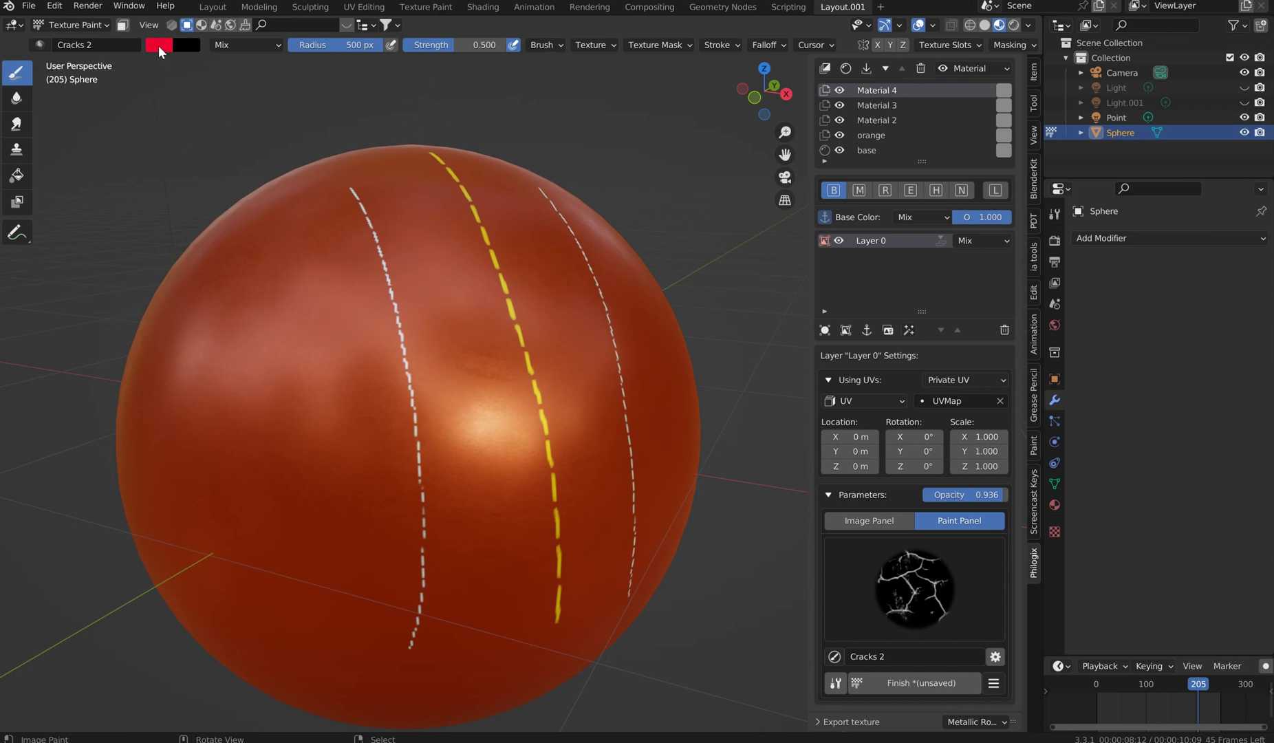
{"action": "left_click", "coordinate": [158, 47]}
{"action": "left_click", "coordinate": [258, 93]}
Paint large blue cracks across the sphere and add a dense patch of small cracks with a reduced brush radius of 26 px.
{"action": "mouse_move", "coordinate": [287, 547]}
{"action": "left_mouse_down"}
{"action": "mouse_move", "coordinate": [399, 386]}
{"action": "mouse_move", "coordinate": [568, 355]}
{"action": "mouse_move", "coordinate": [540, 536]}
{"action": "mouse_move", "coordinate": [517, 400]}
{"action": "mouse_move", "coordinate": [504, 548]}
{"action": "left_mouse_up"}
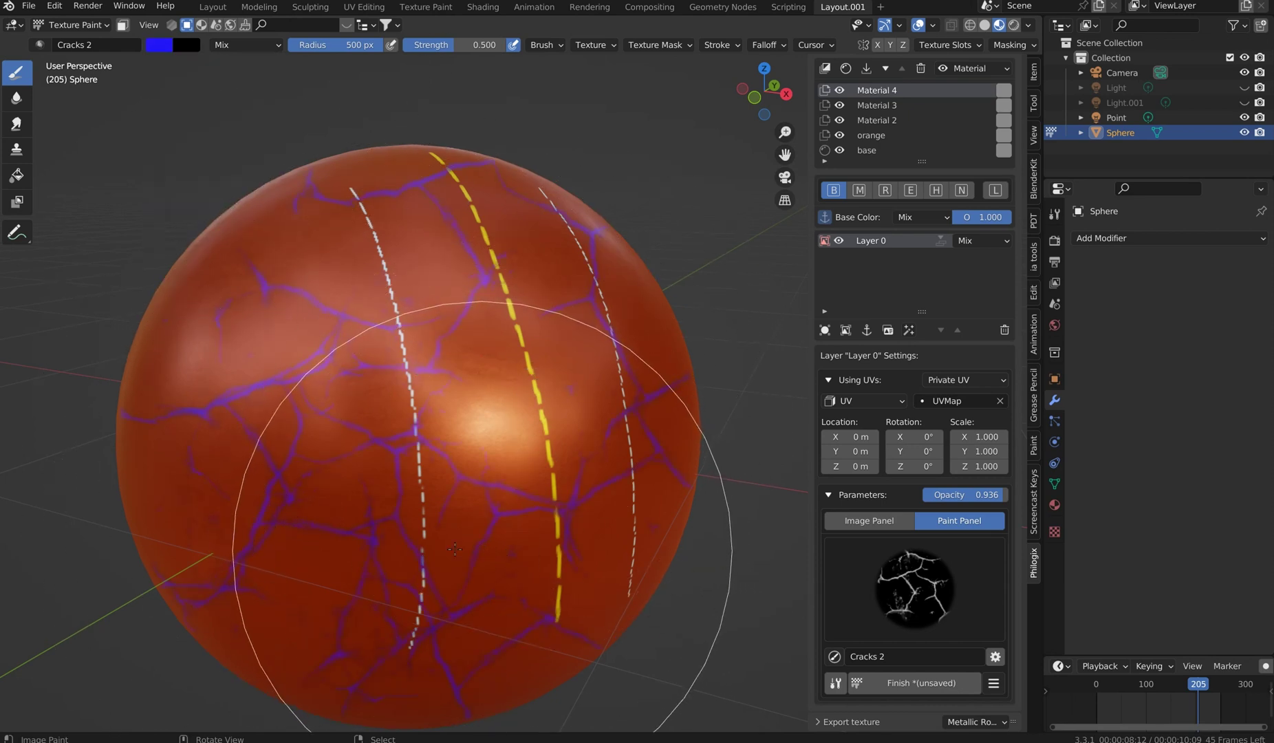
{"action": "key", "text": "f"}
{"action": "left_click", "coordinate": [323, 544]}
{"action": "key", "text": "f"}
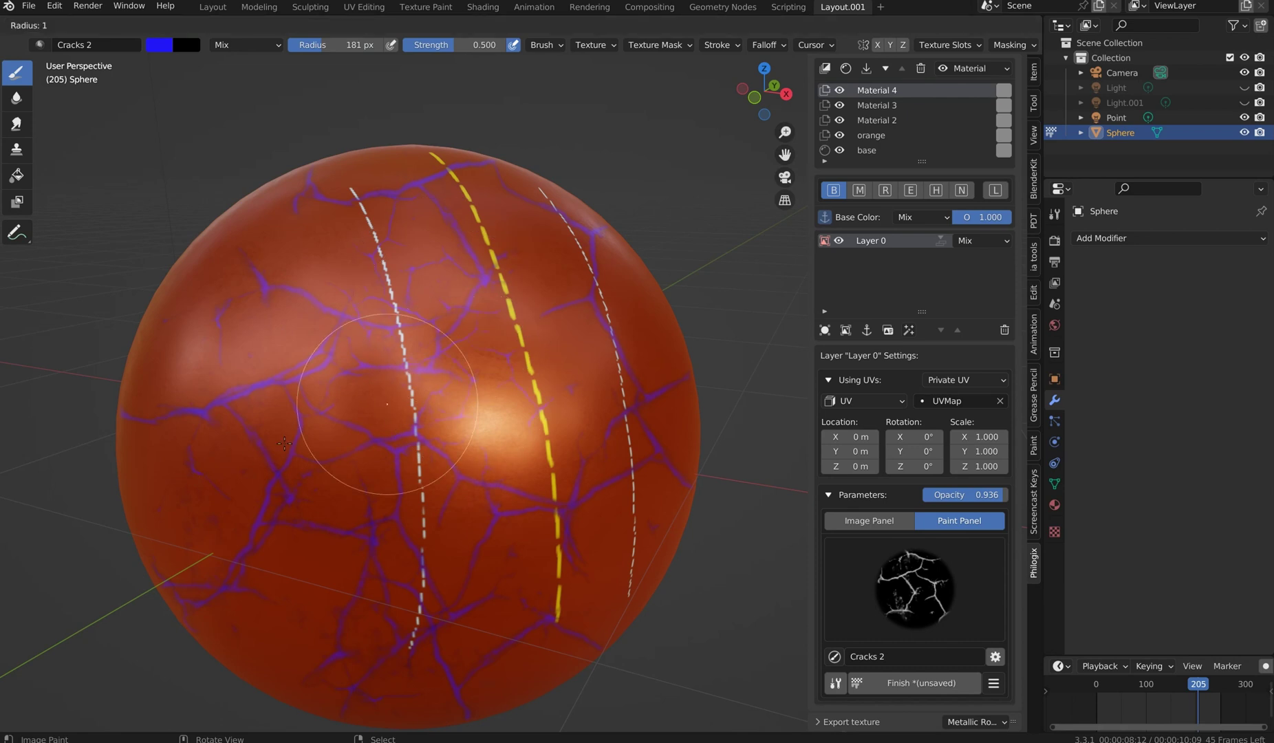
{"action": "left_click", "coordinate": [387, 403]}
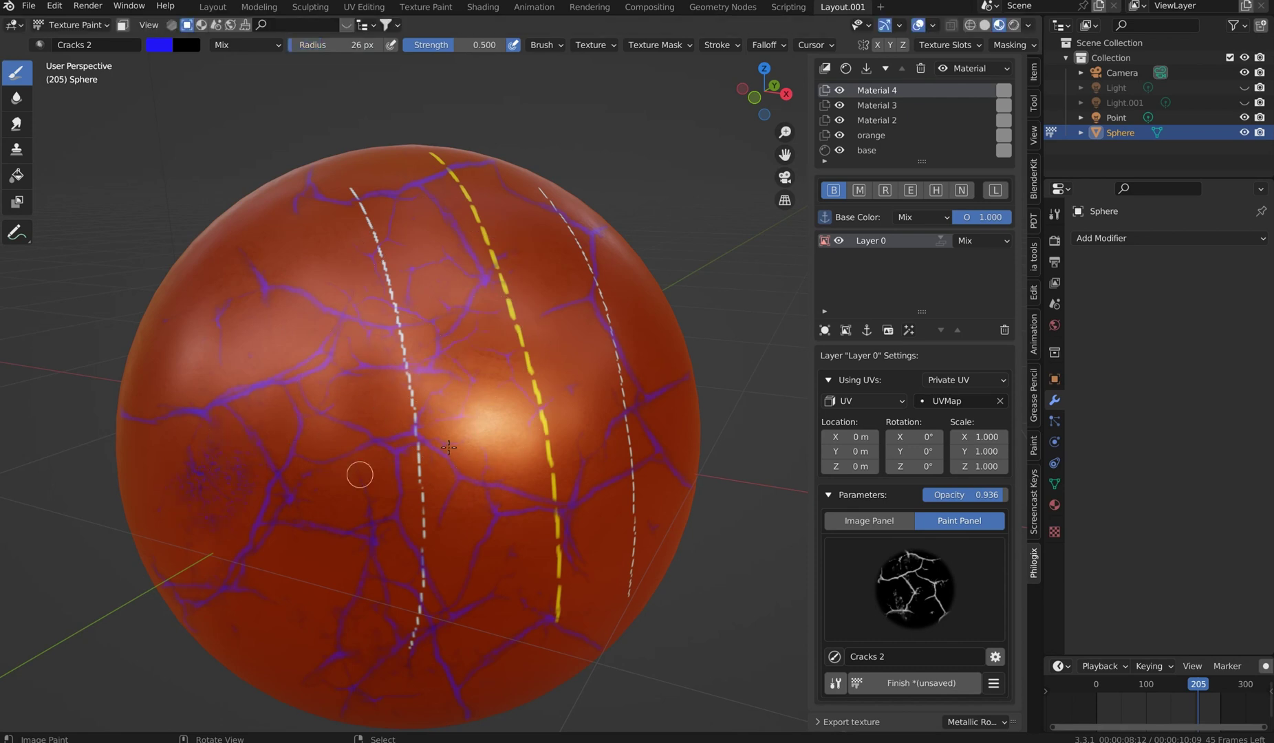
Finish painting the layer to return to Object Mode and hide the 3D viewport's sidebar.
{"action": "scroll", "coordinate": [413, 459], "scroll_direction": "down", "scroll_amount": 3}
{"action": "left_click", "coordinate": [946, 686]}
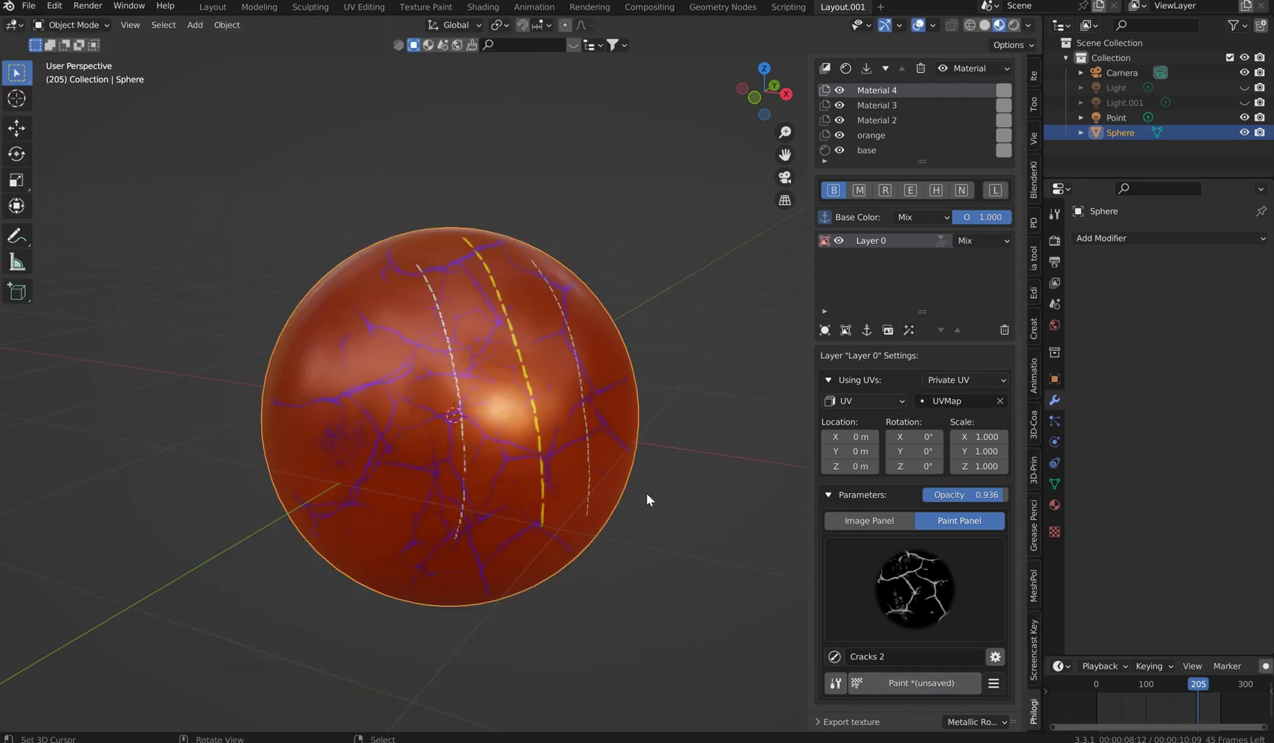
{"action": "key", "text": "n"}
{"action": "middle_click_drag", "start_coordinate": [686, 475], "coordinate": [695, 450]}
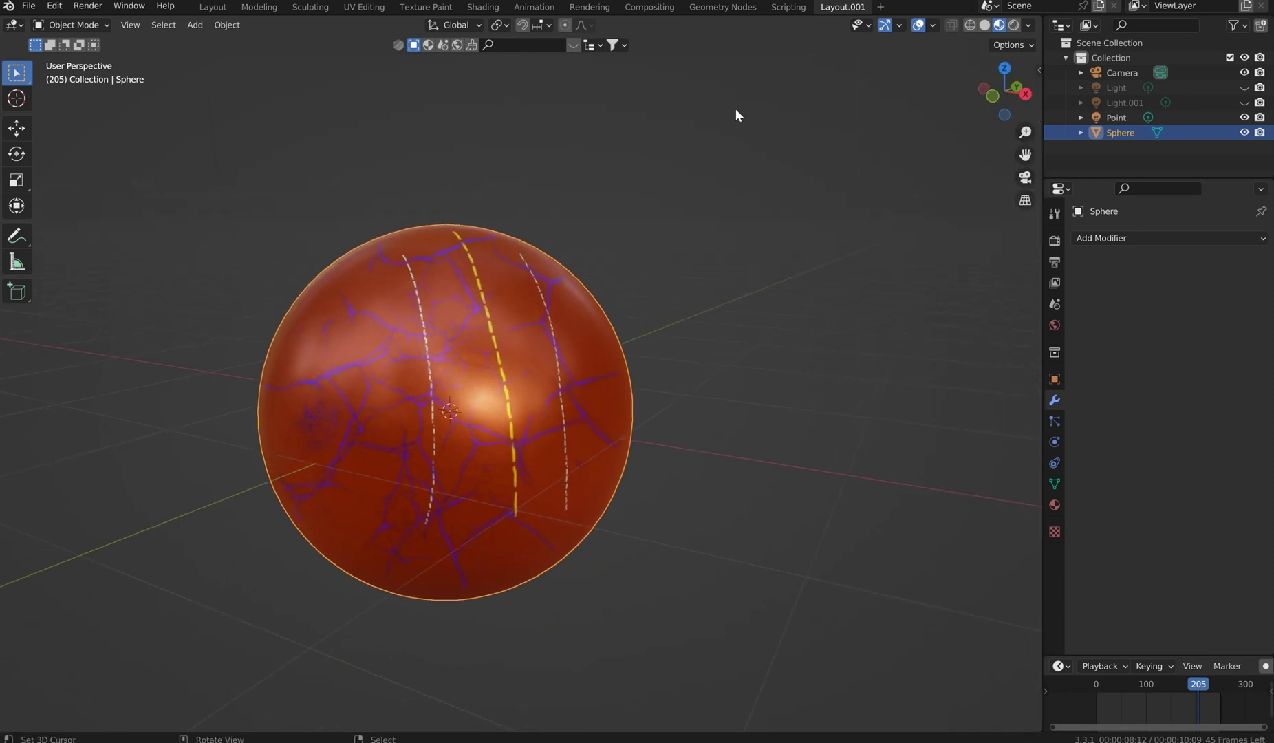
{"action": "left_click", "coordinate": [716, 7]}
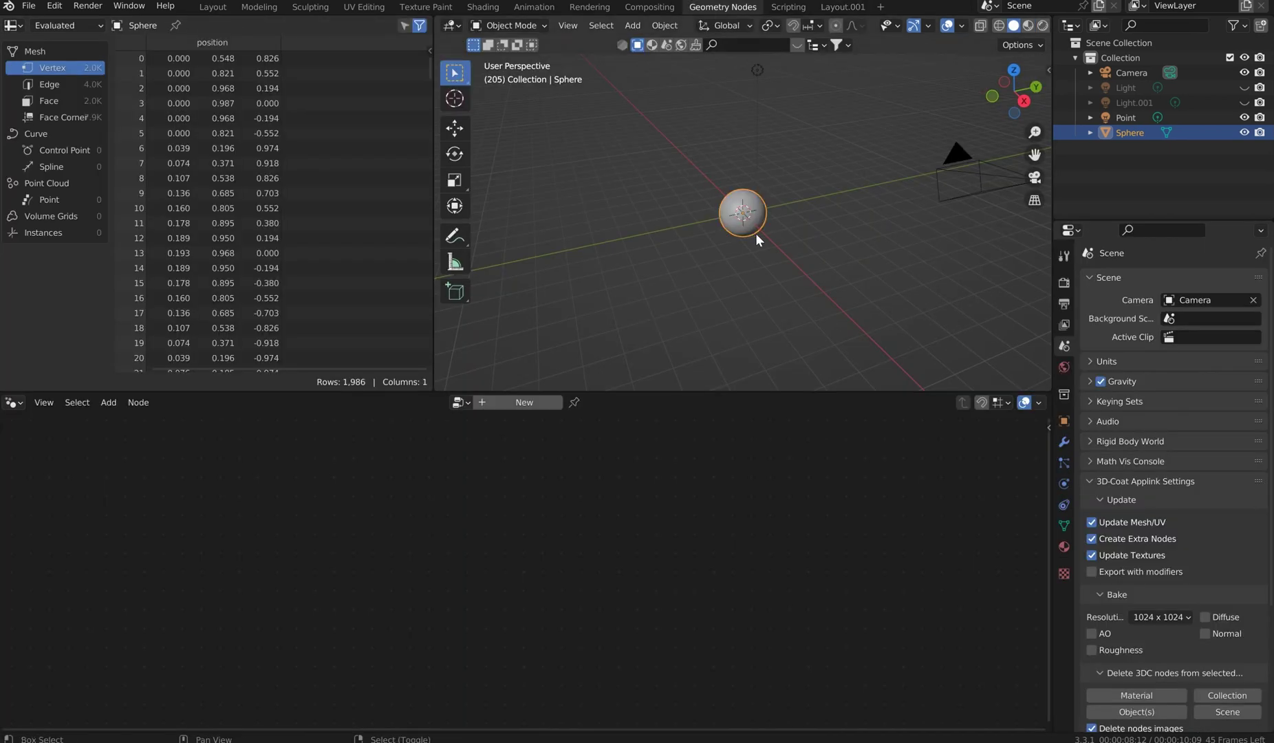
{"action": "right_click", "coordinate": [433, 246]}
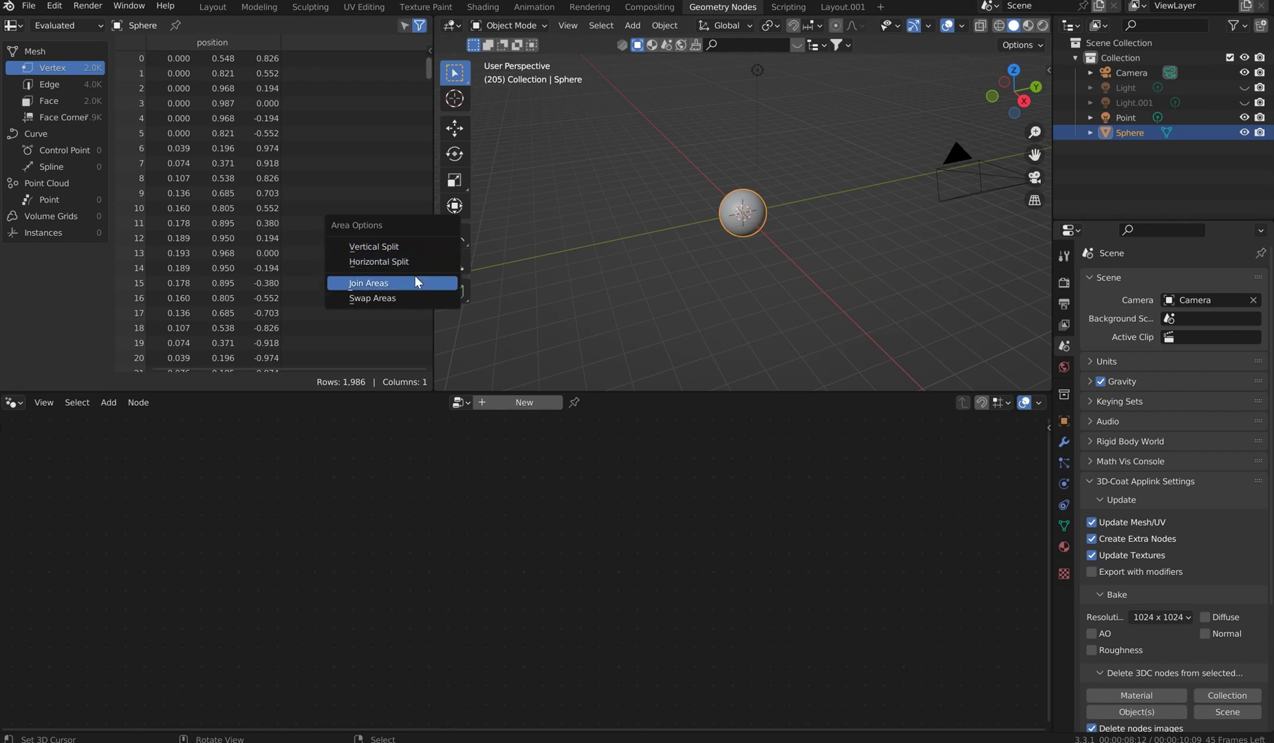
{"action": "left_click", "coordinate": [856, 9]}
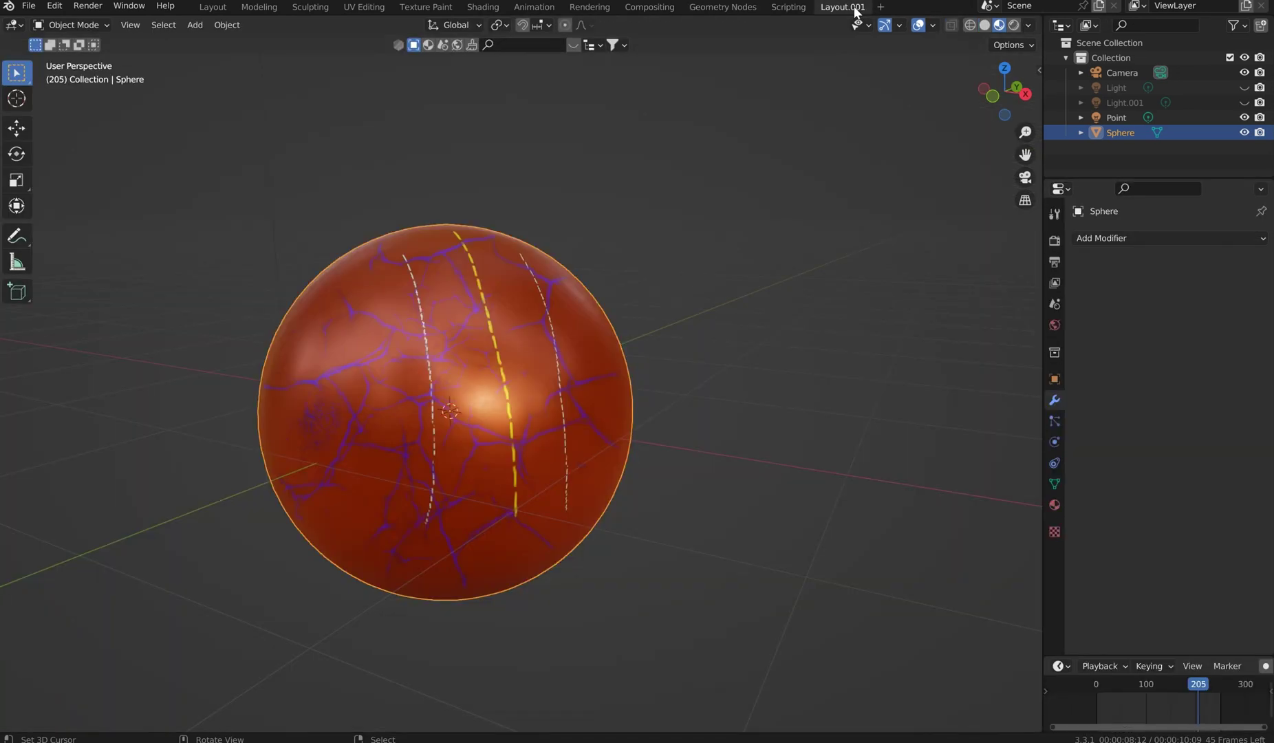
Split the 3D viewport horizontally and turn the lower area into a Geometry Node Editor without its sidebar.
{"action": "right_click", "coordinate": [595, 729]}
{"action": "left_click", "coordinate": [596, 730]}
{"action": "left_click", "coordinate": [638, 416]}
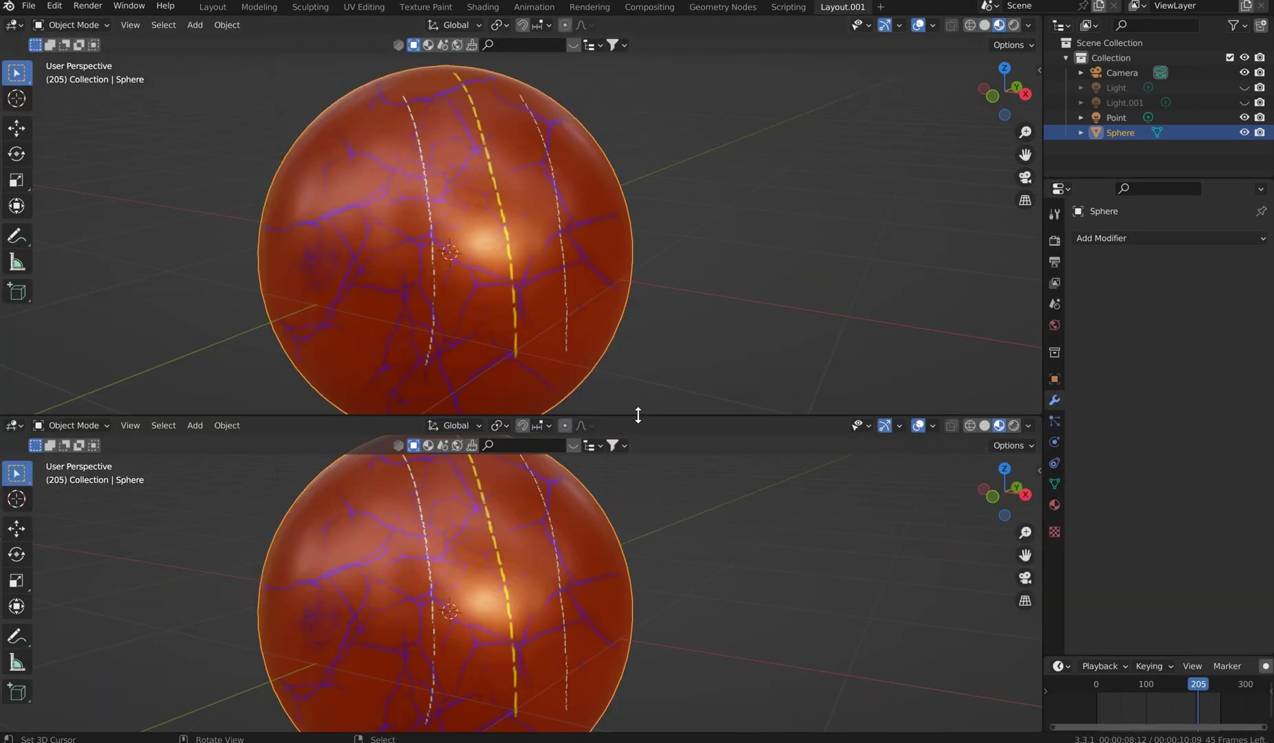
{"action": "left_click", "coordinate": [13, 425]}
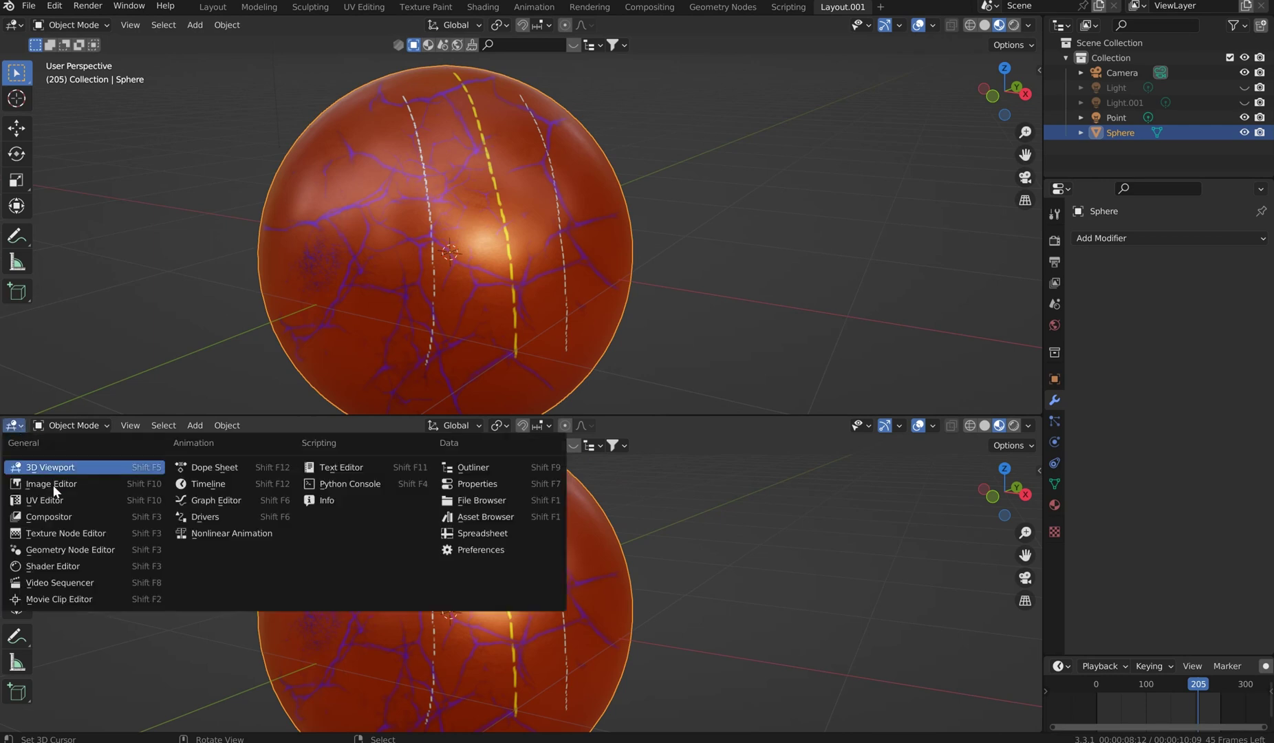
{"action": "left_click", "coordinate": [89, 552]}
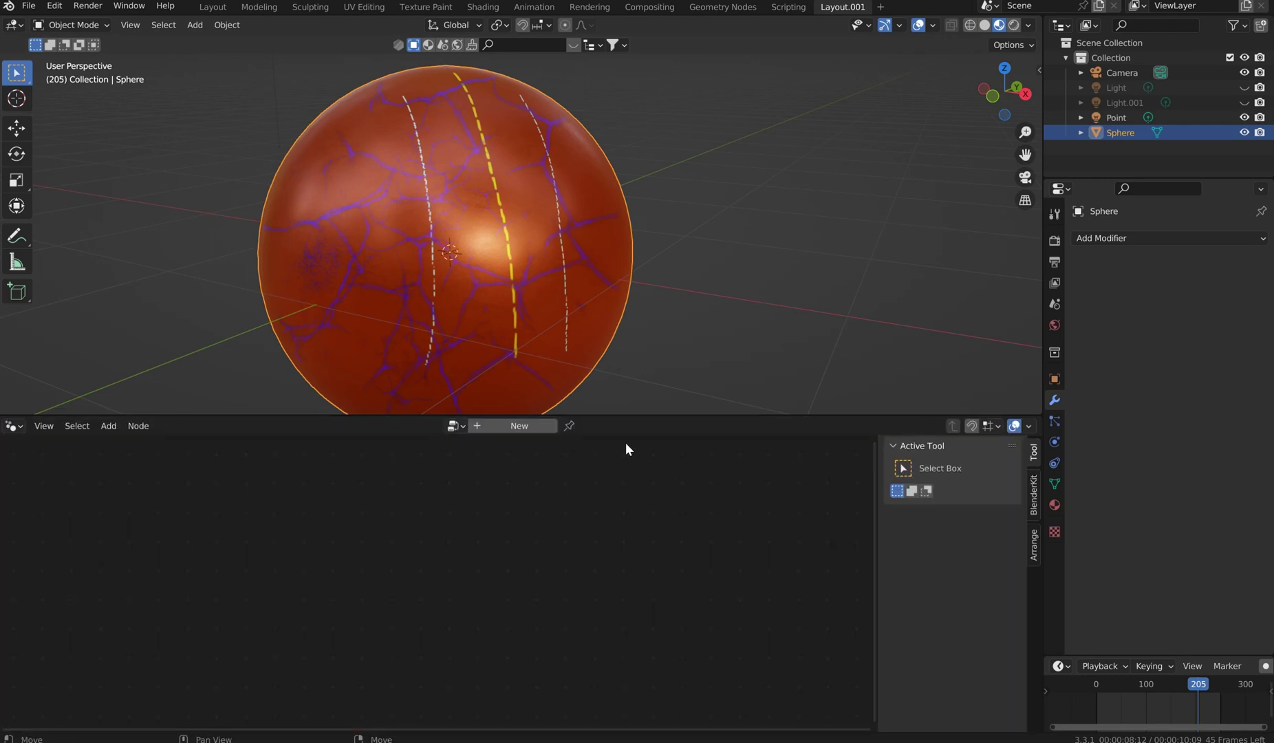
{"action": "key", "text": "n"}
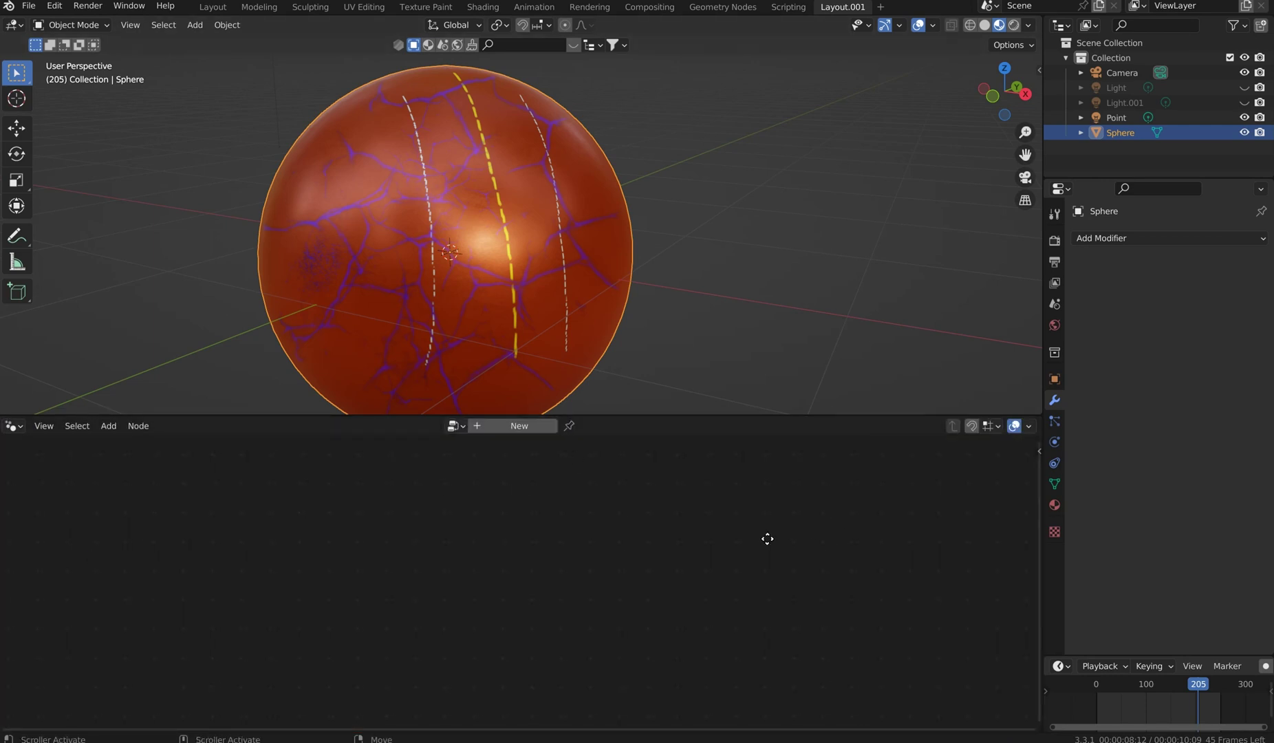
Create a new geometry node tree on the sphere and spread the Group Input and Group Output nodes apart.
{"action": "middle_click_drag", "start_coordinate": [672, 231], "coordinate": [500, 220]}
{"action": "scroll", "coordinate": [611, 208], "scroll_direction": "down", "scroll_amount": 3}
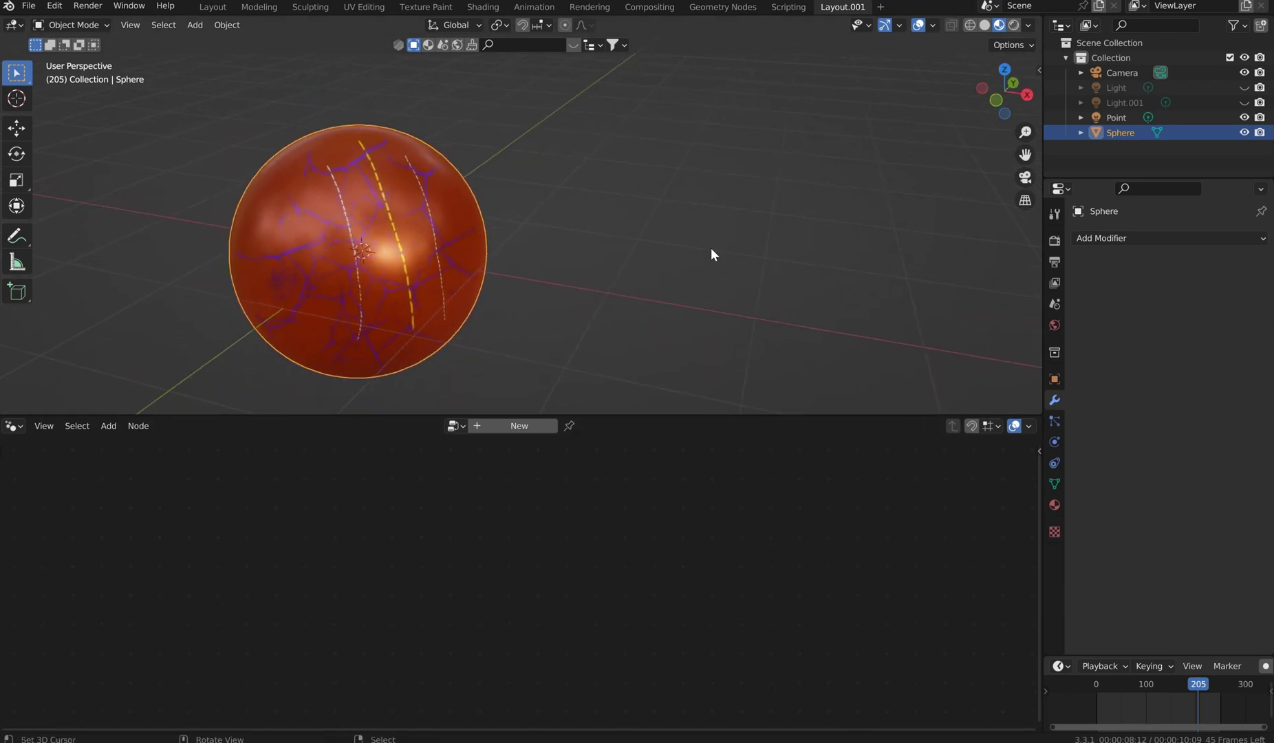
{"action": "left_click", "coordinate": [517, 425]}
{"action": "middle_click_drag", "start_coordinate": [456, 639], "coordinate": [521, 555]}
{"action": "scroll", "coordinate": [571, 515], "scroll_direction": "up", "scroll_amount": 3}
{"action": "scroll", "coordinate": [573, 514], "scroll_direction": "up", "scroll_amount": 1}
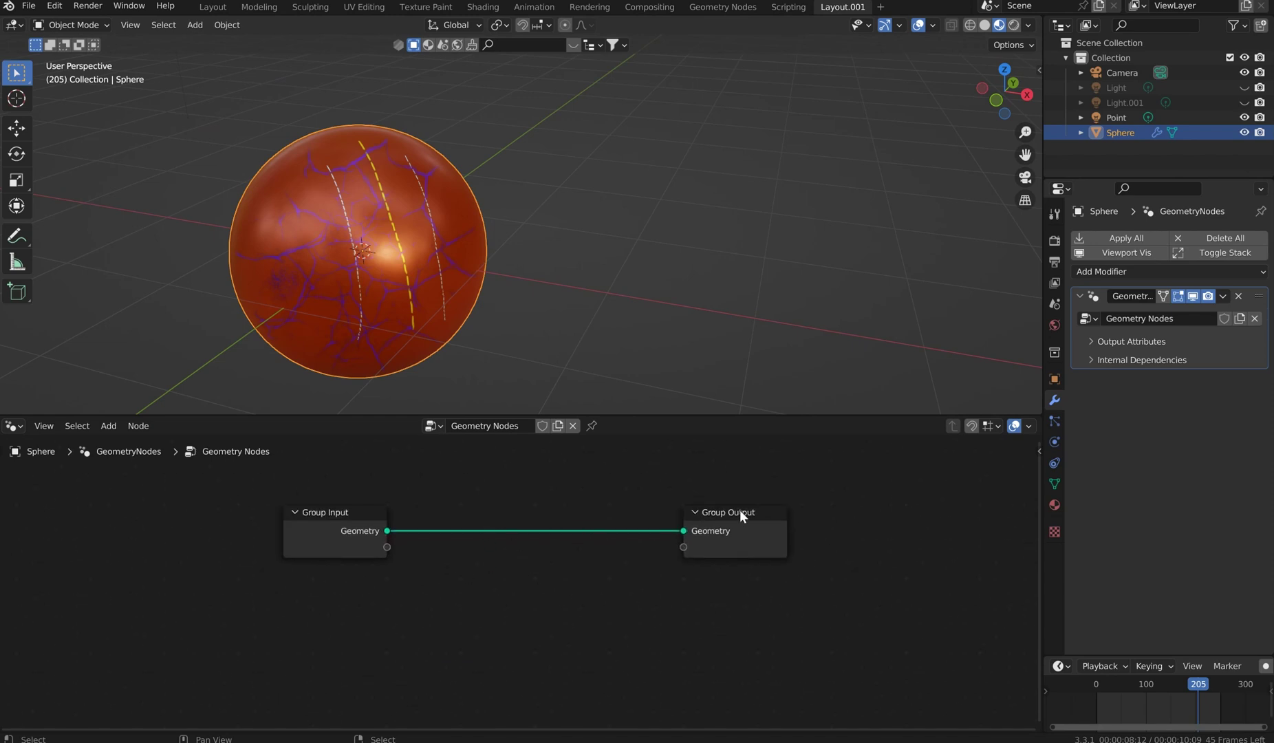
{"action": "left_click_drag", "start_coordinate": [742, 517], "coordinate": [892, 490]}
{"action": "left_click_drag", "start_coordinate": [351, 513], "coordinate": [206, 496]}
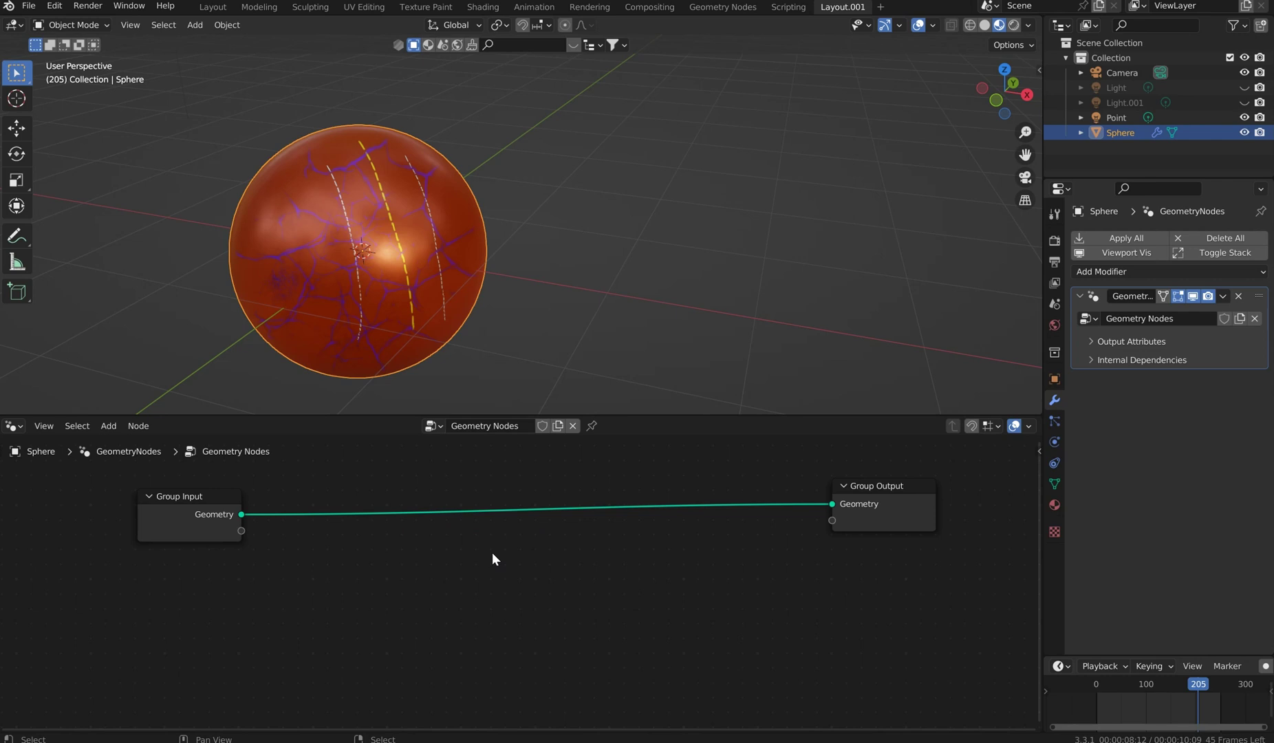
Insert a Split Edges node on the link between Group Input and Group Output.
{"action": "key", "text": "F3"}
{"action": "type", "text": "split"}
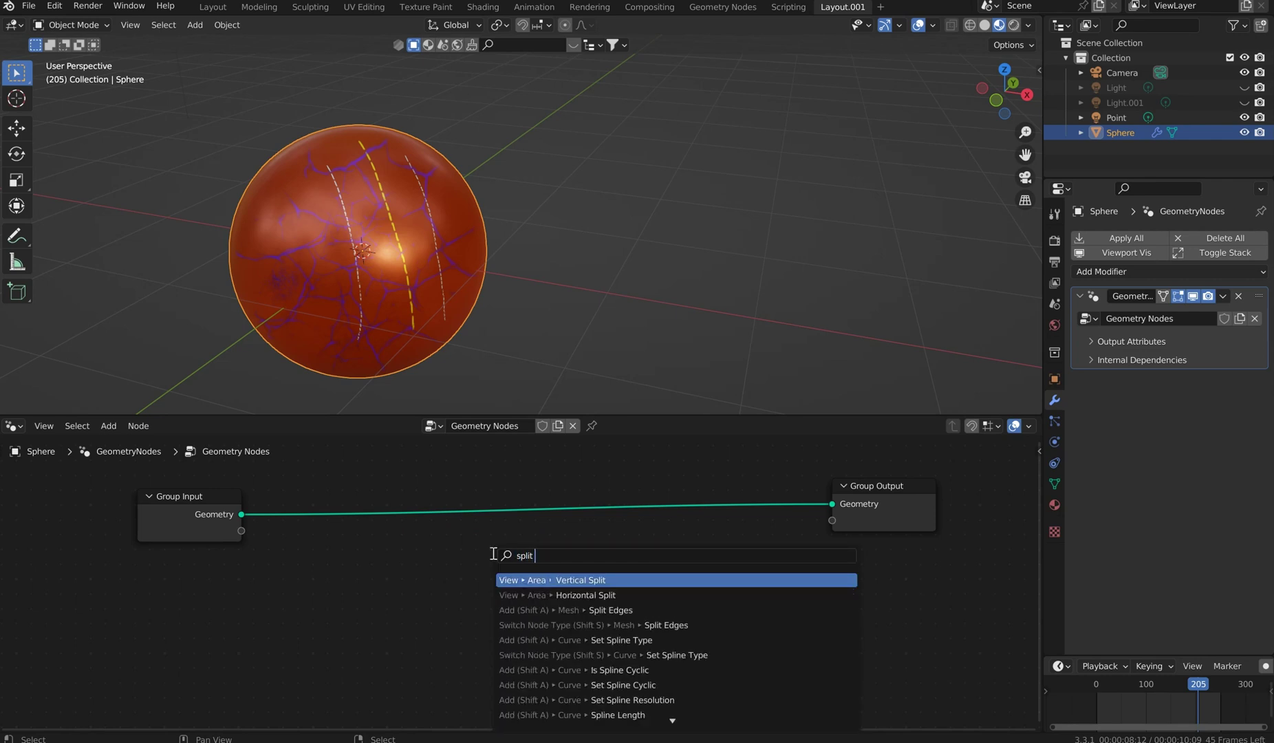
{"action": "type", "text": " edg"}
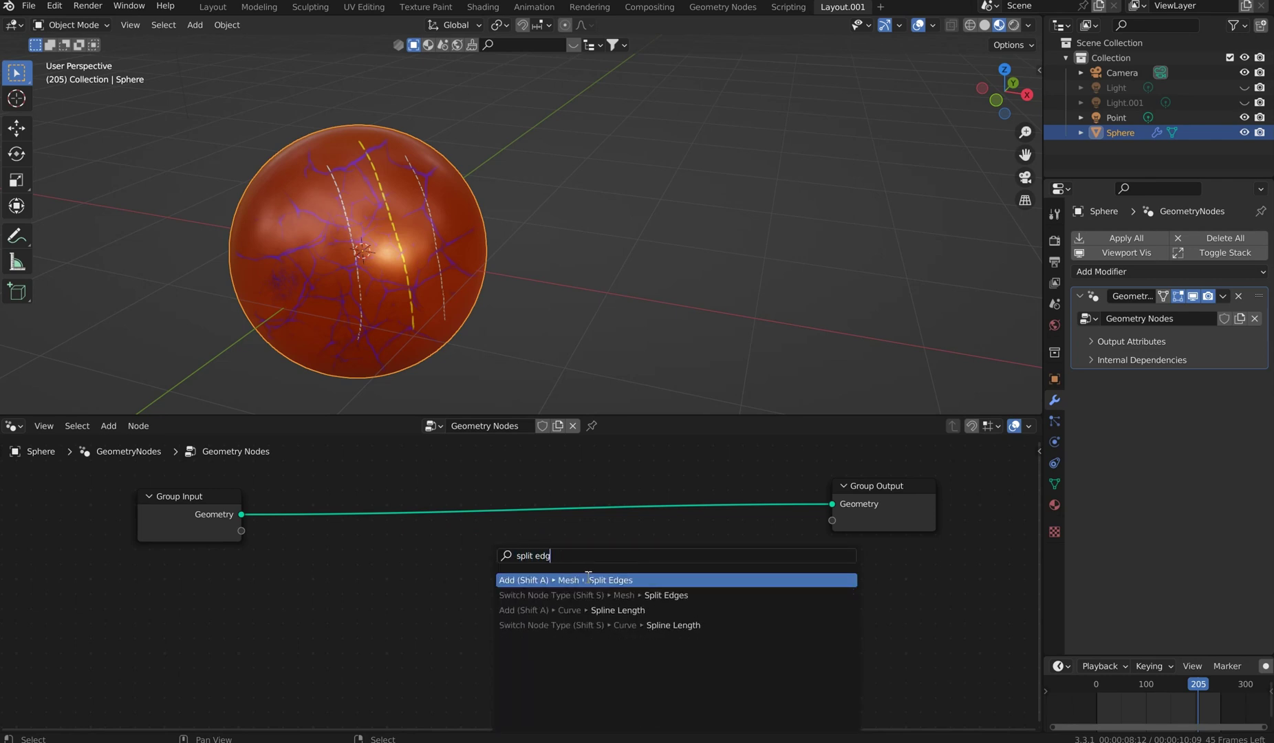
{"action": "key", "text": "Return"}
{"action": "left_click", "coordinate": [419, 503]}
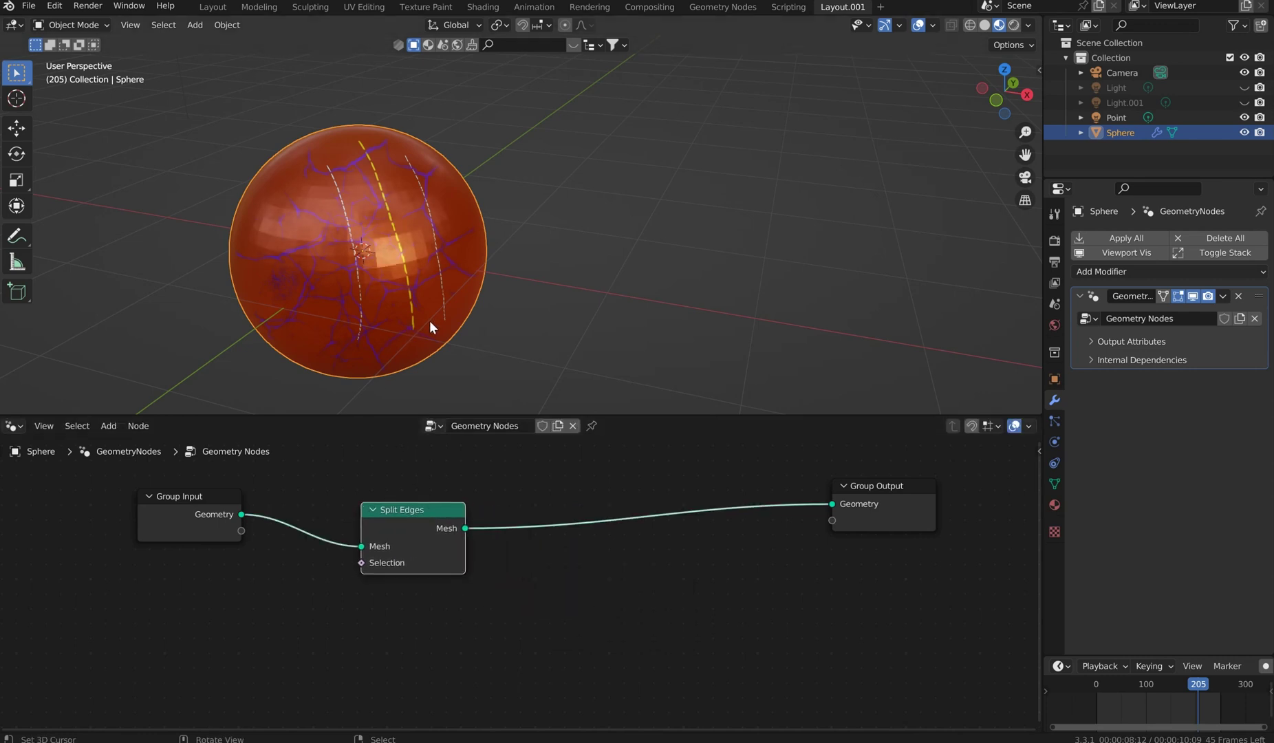
Enlarge the node editor area beneath the 3D viewport.
{"action": "middle_click_drag", "start_coordinate": [435, 293], "coordinate": [492, 251]}
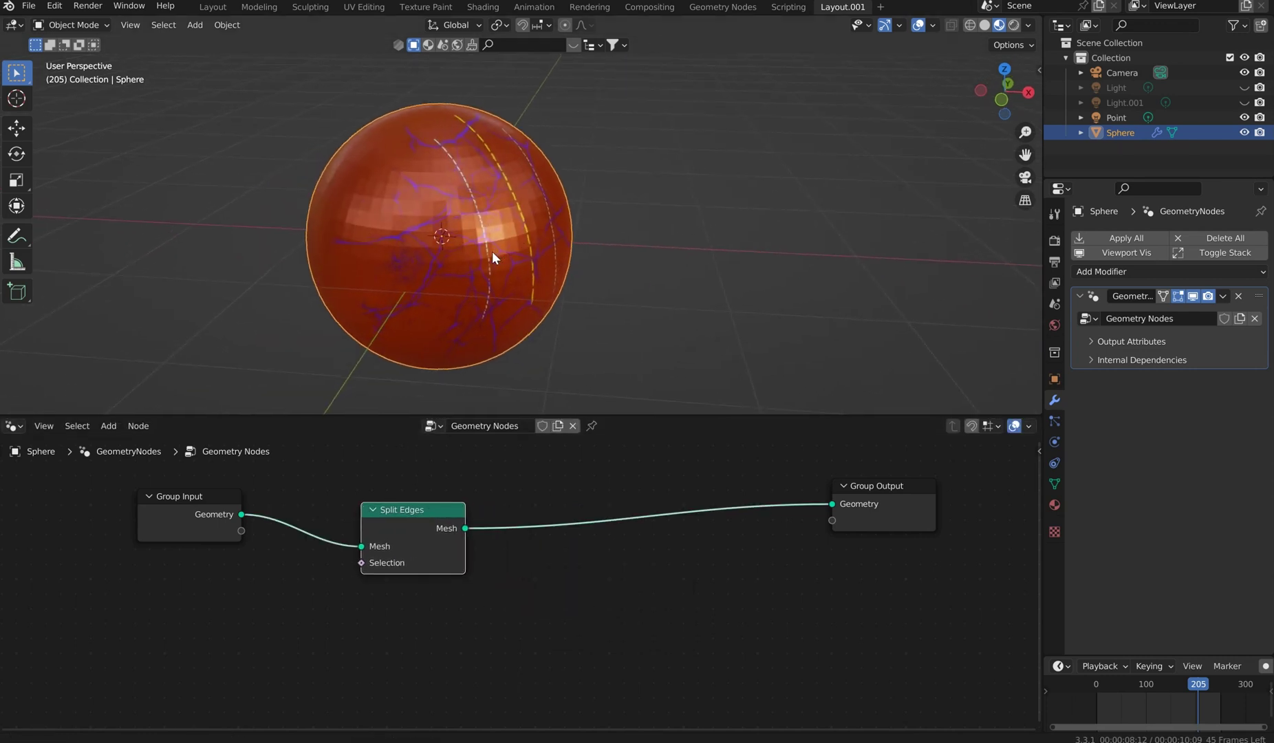
{"action": "left_click", "coordinate": [325, 630]}
{"action": "middle_click_drag", "start_coordinate": [334, 615], "coordinate": [375, 617]}
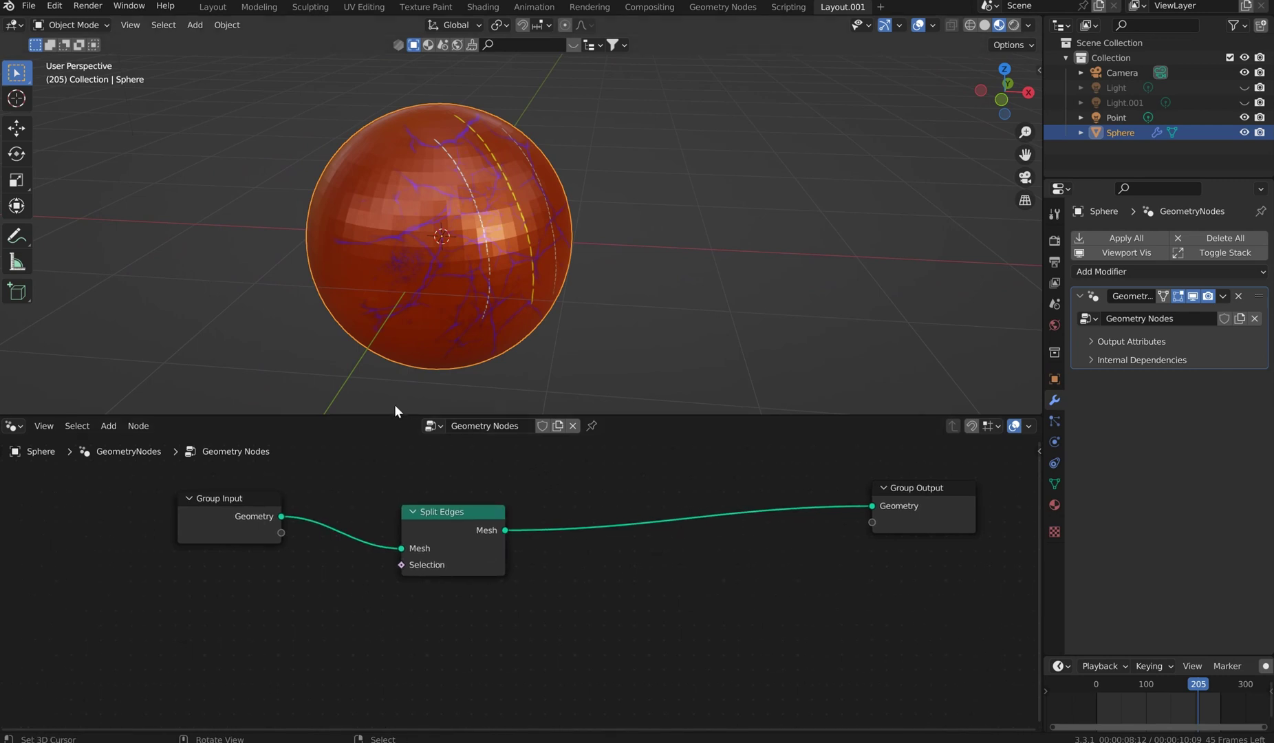
{"action": "left_click_drag", "start_coordinate": [390, 417], "coordinate": [398, 321]}
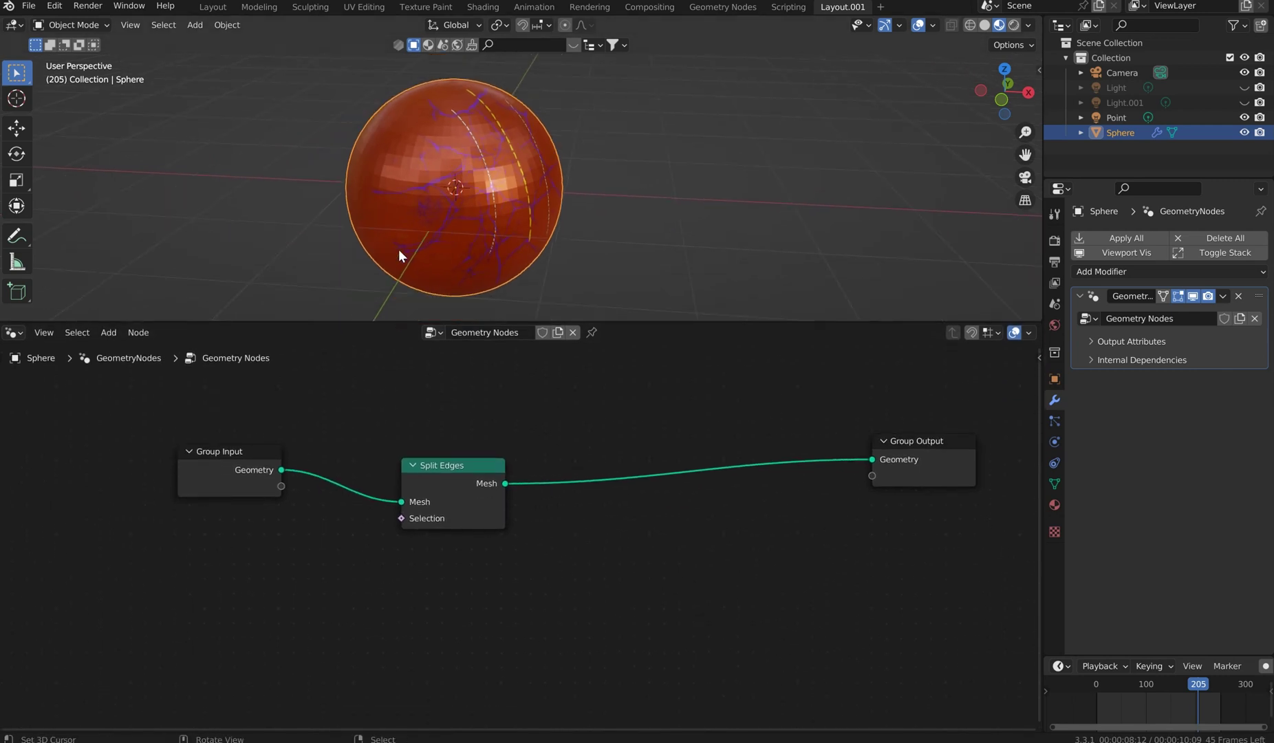
Examine the sphere's split faces and painted seams and cracks from several angles and distances, along with the node tree.
{"action": "middle_click_drag", "start_coordinate": [398, 249], "coordinate": [401, 266]}
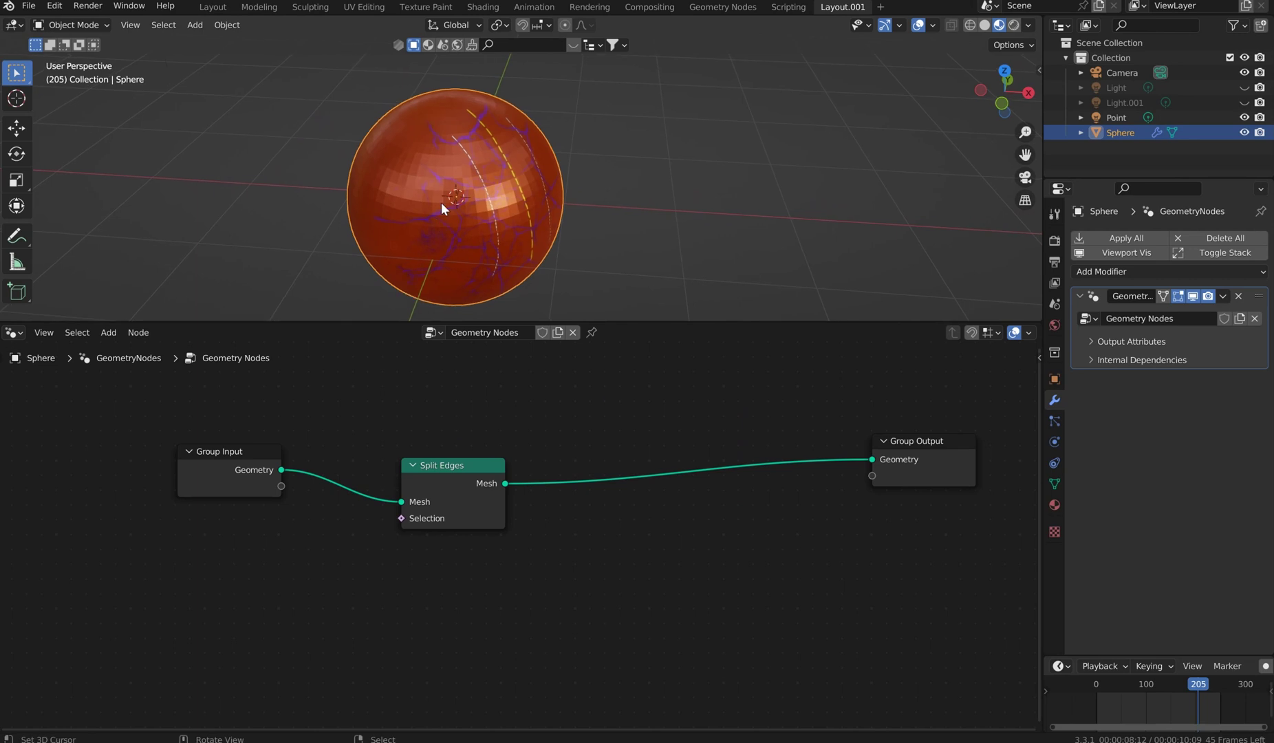
{"action": "scroll", "coordinate": [354, 399], "scroll_direction": "up", "scroll_amount": 4}
{"action": "middle_click_drag", "start_coordinate": [317, 415], "coordinate": [255, 399]}
{"action": "scroll", "coordinate": [331, 433], "scroll_direction": "down", "scroll_amount": 1}
{"action": "scroll", "coordinate": [331, 434], "scroll_direction": "down", "scroll_amount": 1}
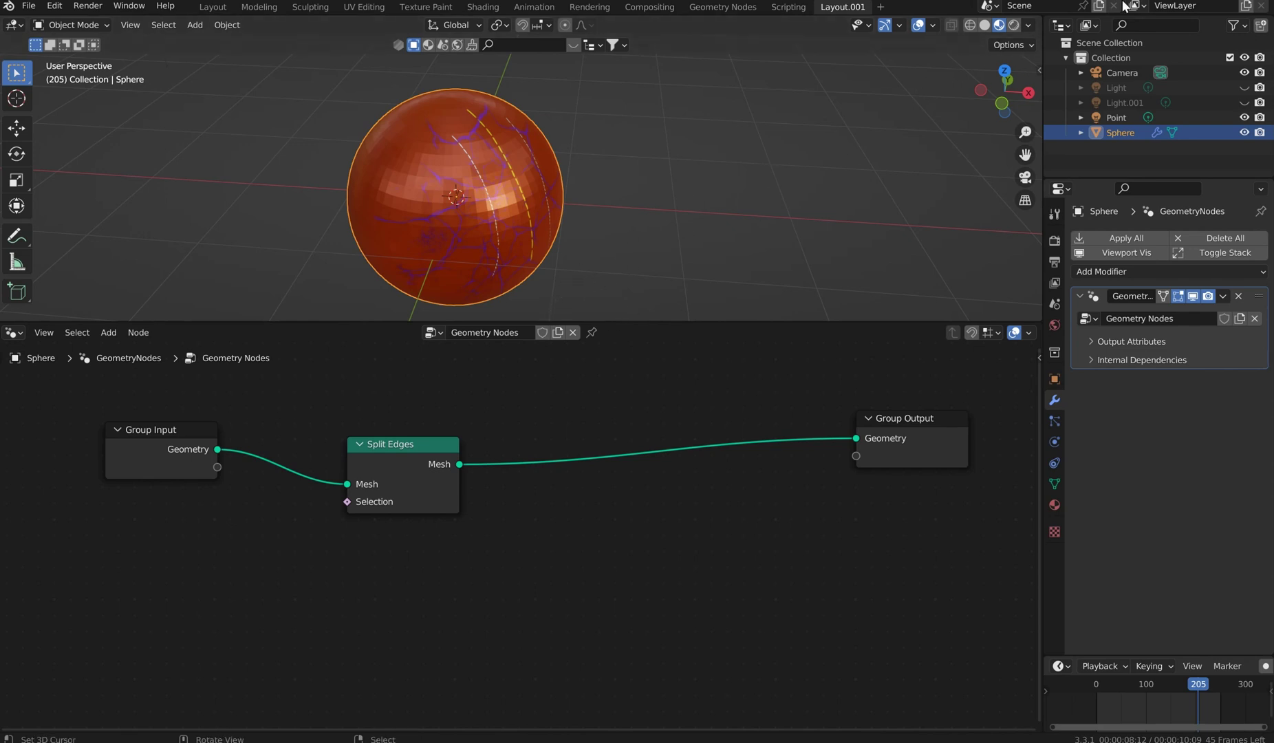
{"action": "middle_click_drag", "start_coordinate": [655, 214], "coordinate": [623, 199]}
{"action": "mouse_move", "coordinate": [567, 157]}
{"action": "middle_mouse_down", "text": "ctrl"}
{"action": "mouse_move", "coordinate": [576, 107]}
{"action": "mouse_move", "coordinate": [568, 139]}
{"action": "middle_mouse_up", "text": "ctrl"}
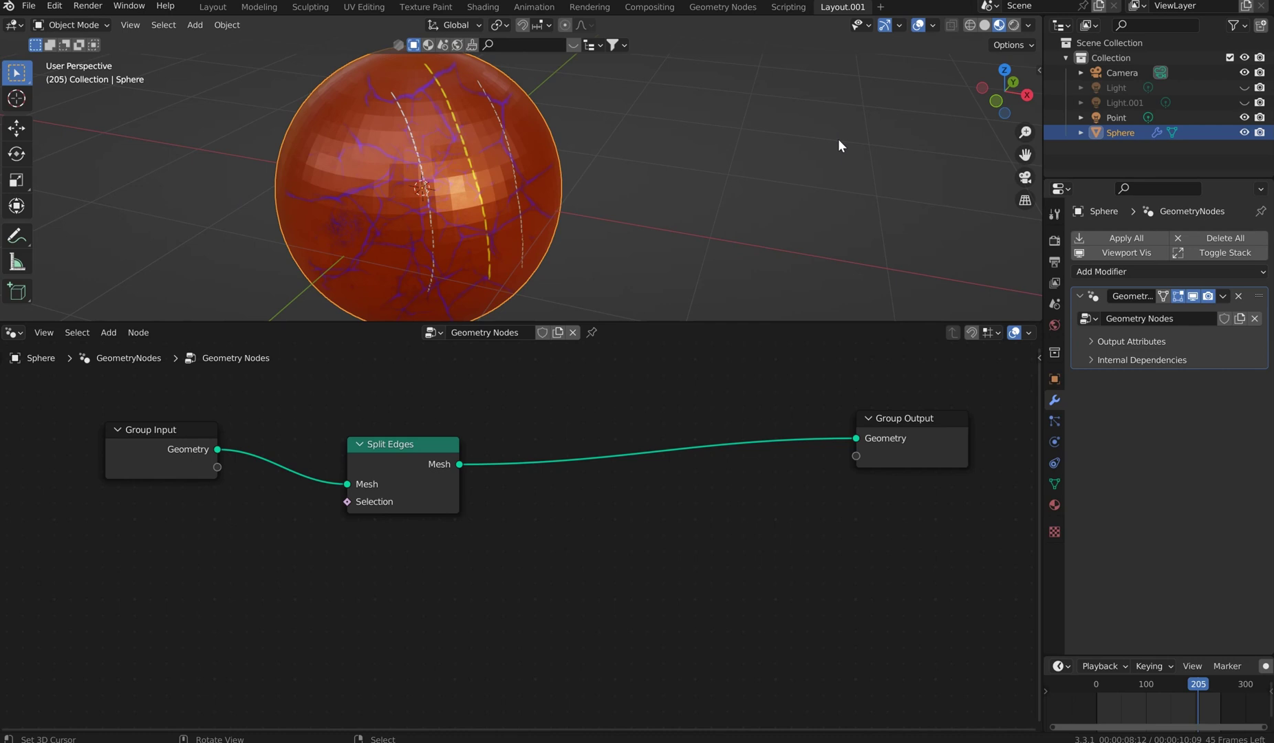
{"action": "scroll", "coordinate": [560, 179], "scroll_direction": "up", "scroll_amount": 4}
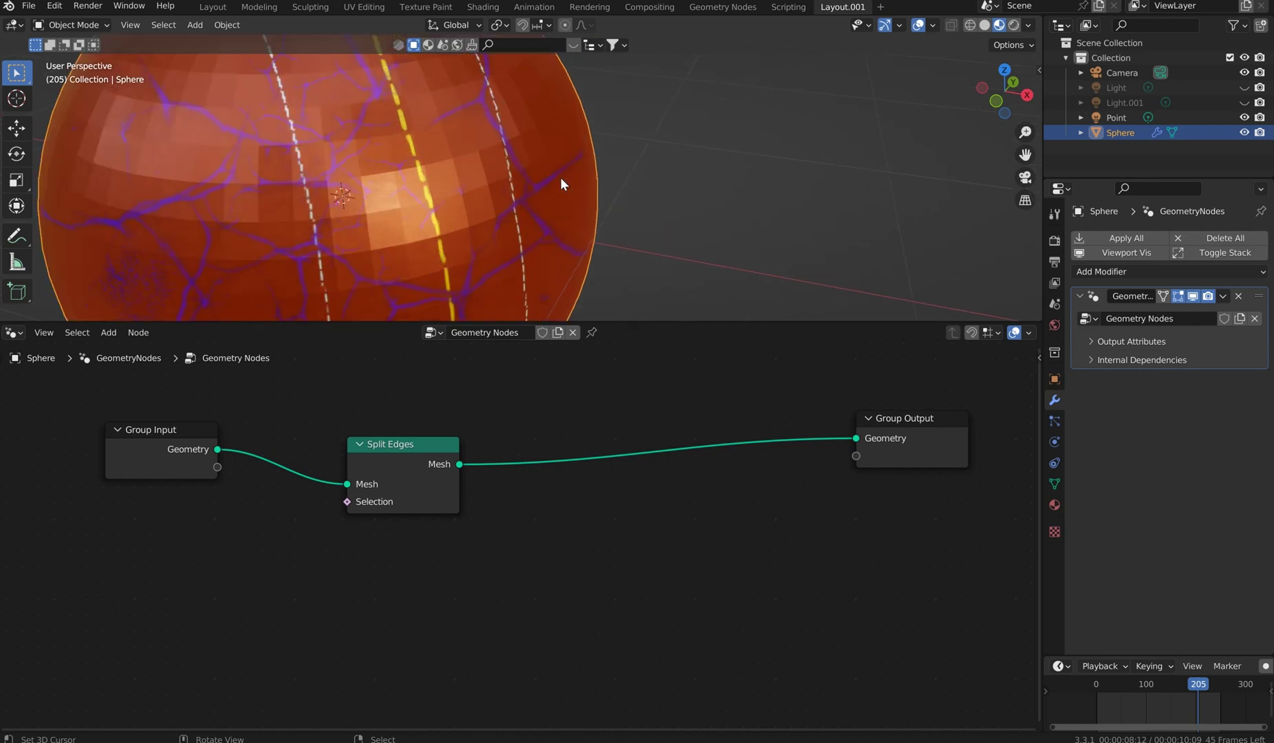
{"action": "middle_click_drag", "start_coordinate": [515, 187], "coordinate": [474, 176], "text": "shift"}
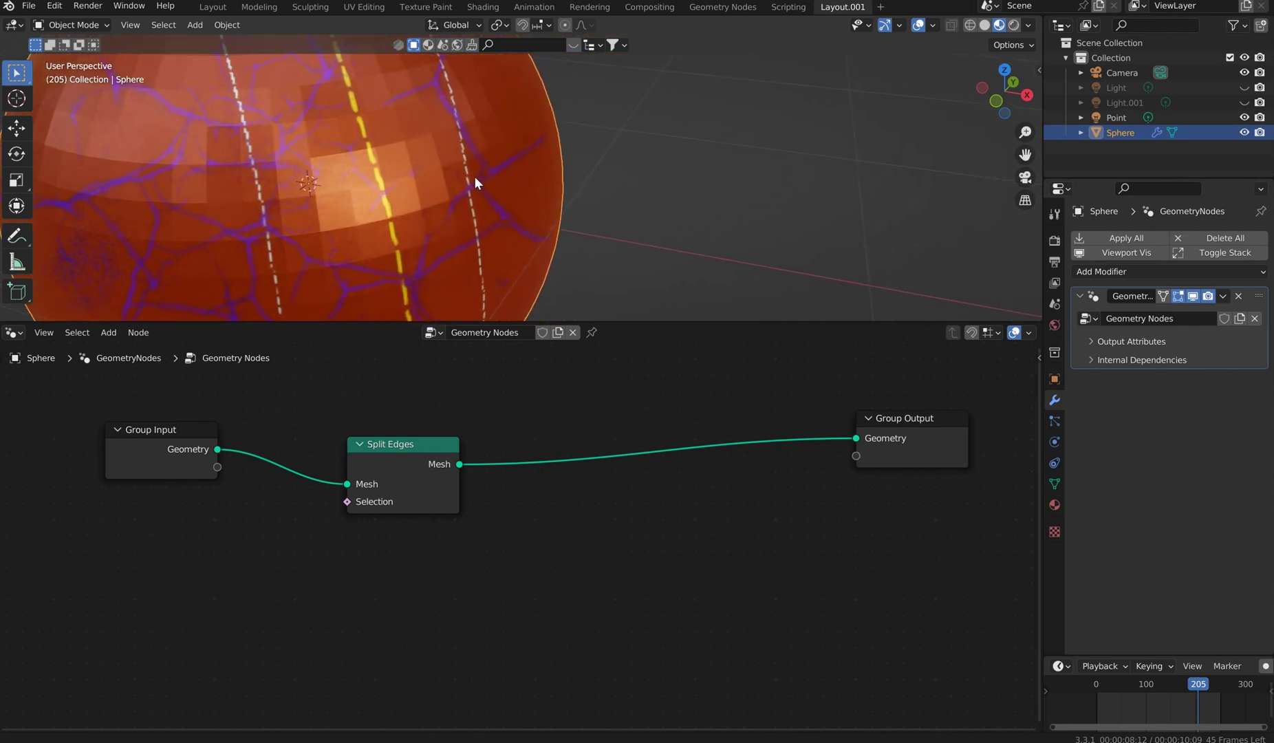
{"action": "scroll", "coordinate": [476, 178], "scroll_direction": "down", "scroll_amount": 2}
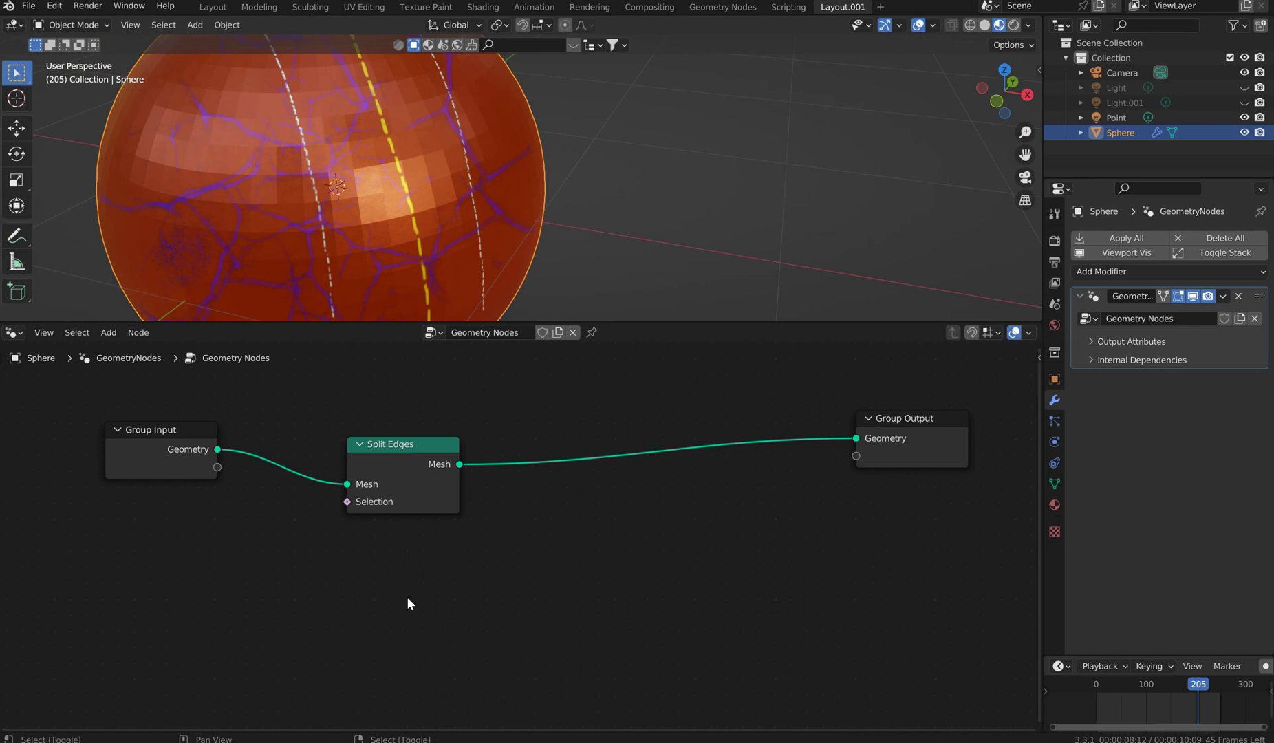
Add a UV Unwrap node below the Group Input node.
{"action": "key", "text": "shift+a"}
{"action": "mouse_move", "coordinate": [380, 653]}
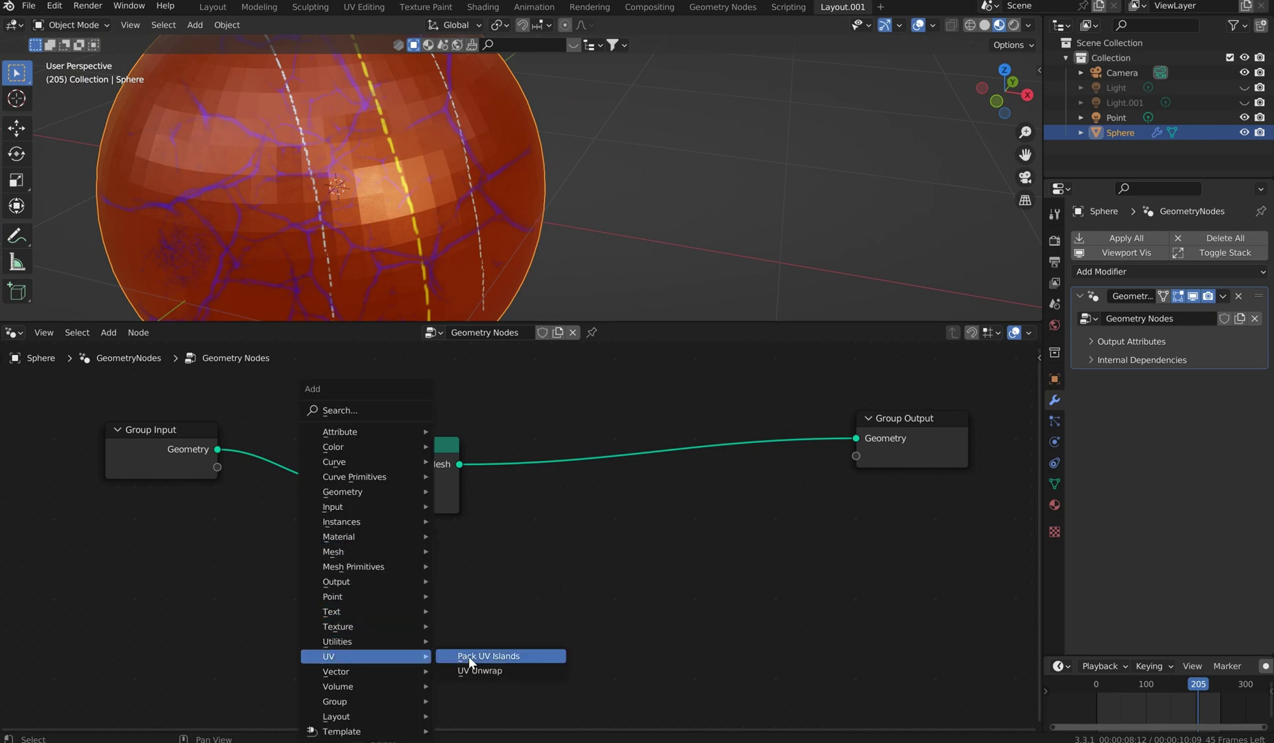
{"action": "left_click", "coordinate": [484, 663]}
{"action": "left_click", "coordinate": [150, 564]}
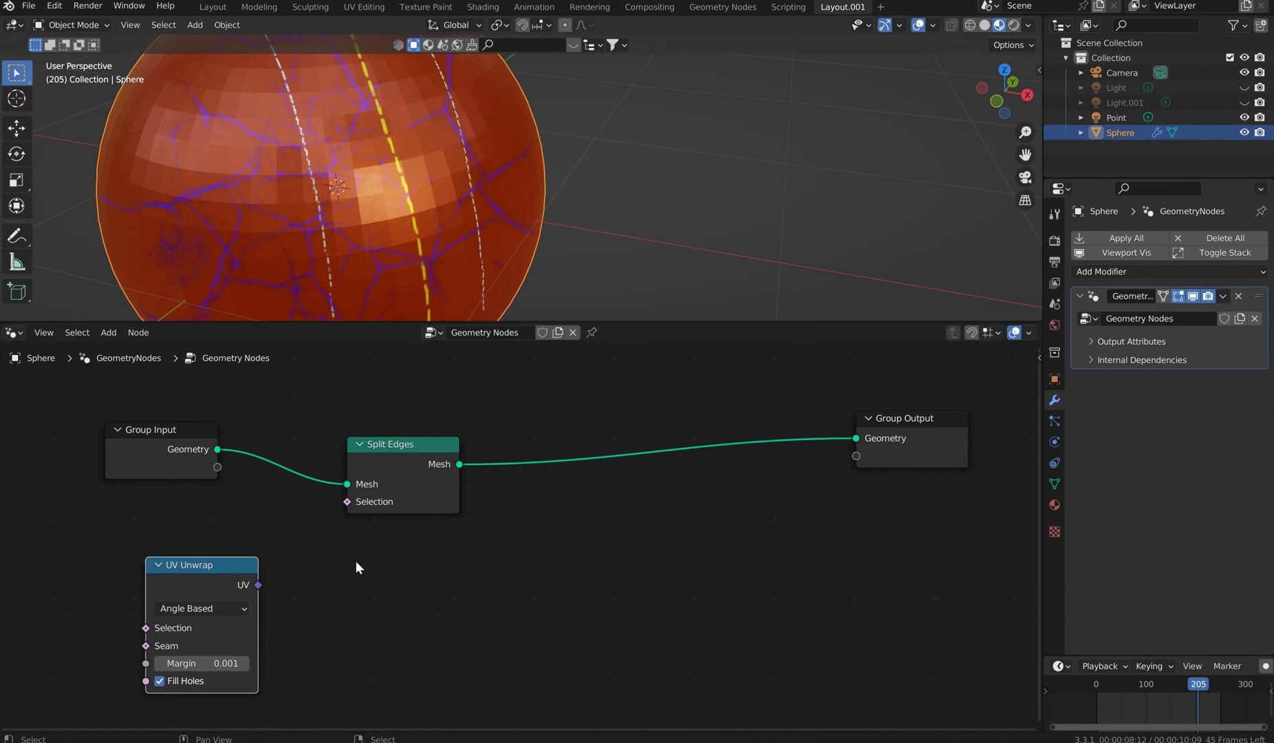
Add a Pack UV Islands node beside UV Unwrap and connect UV Unwrap's UV output to its UV input.
{"action": "key", "text": "shift+a"}
{"action": "mouse_move", "coordinate": [382, 575]}
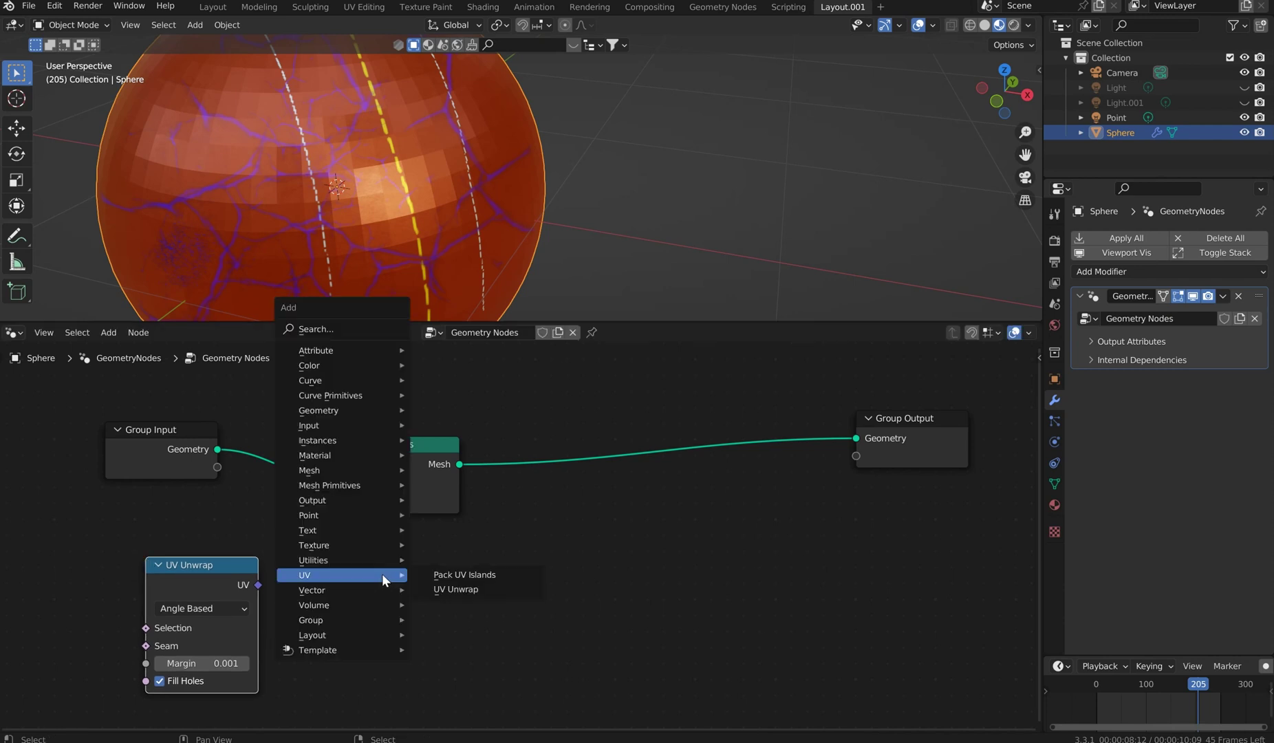
{"action": "left_click", "coordinate": [477, 574]}
{"action": "left_click", "coordinate": [324, 562]}
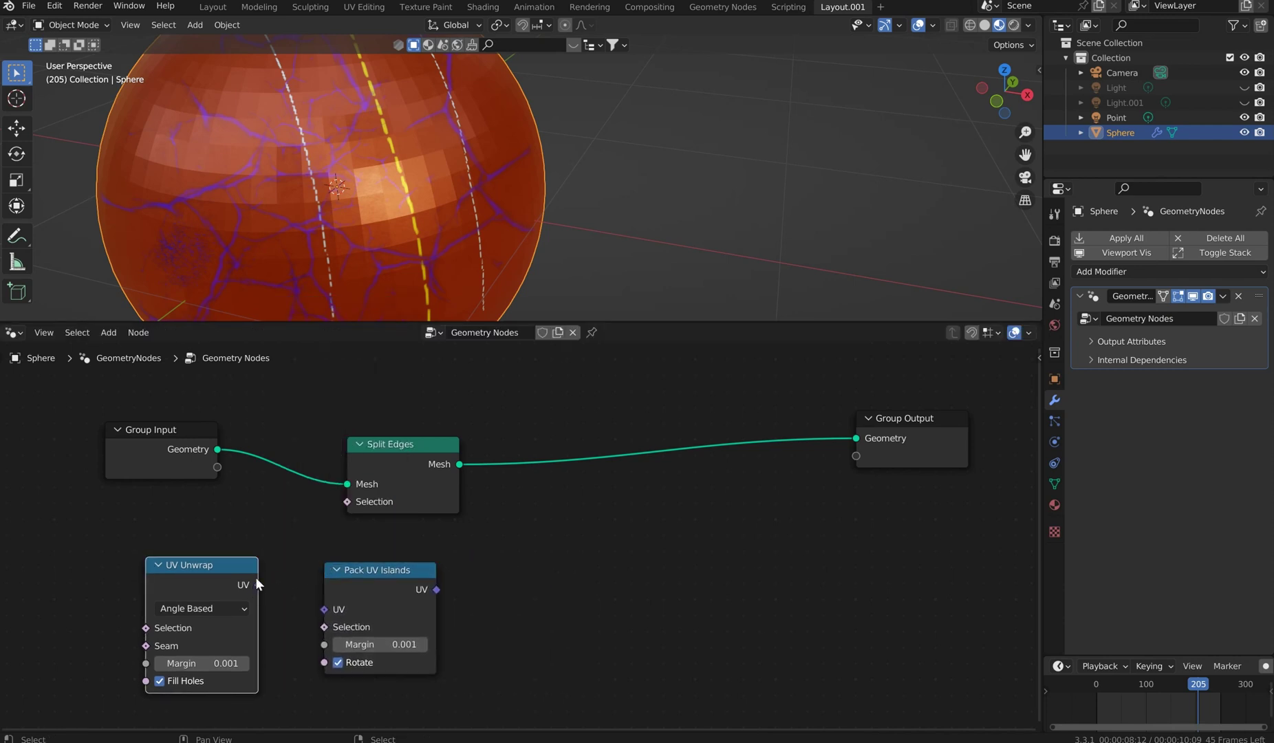
{"action": "left_click_drag", "start_coordinate": [254, 585], "coordinate": [328, 608]}
Move the Pack UV Islands node slightly closer to the UV Unwrap node.
{"action": "left_click", "coordinate": [356, 568]}
{"action": "left_click_drag", "start_coordinate": [509, 605], "coordinate": [157, 559]}
{"action": "scroll", "coordinate": [285, 564], "scroll_direction": "up", "scroll_amount": 1}
{"action": "middle_click_drag", "start_coordinate": [285, 564], "coordinate": [485, 495]}
{"action": "scroll", "coordinate": [484, 495], "scroll_direction": "up", "scroll_amount": 4}
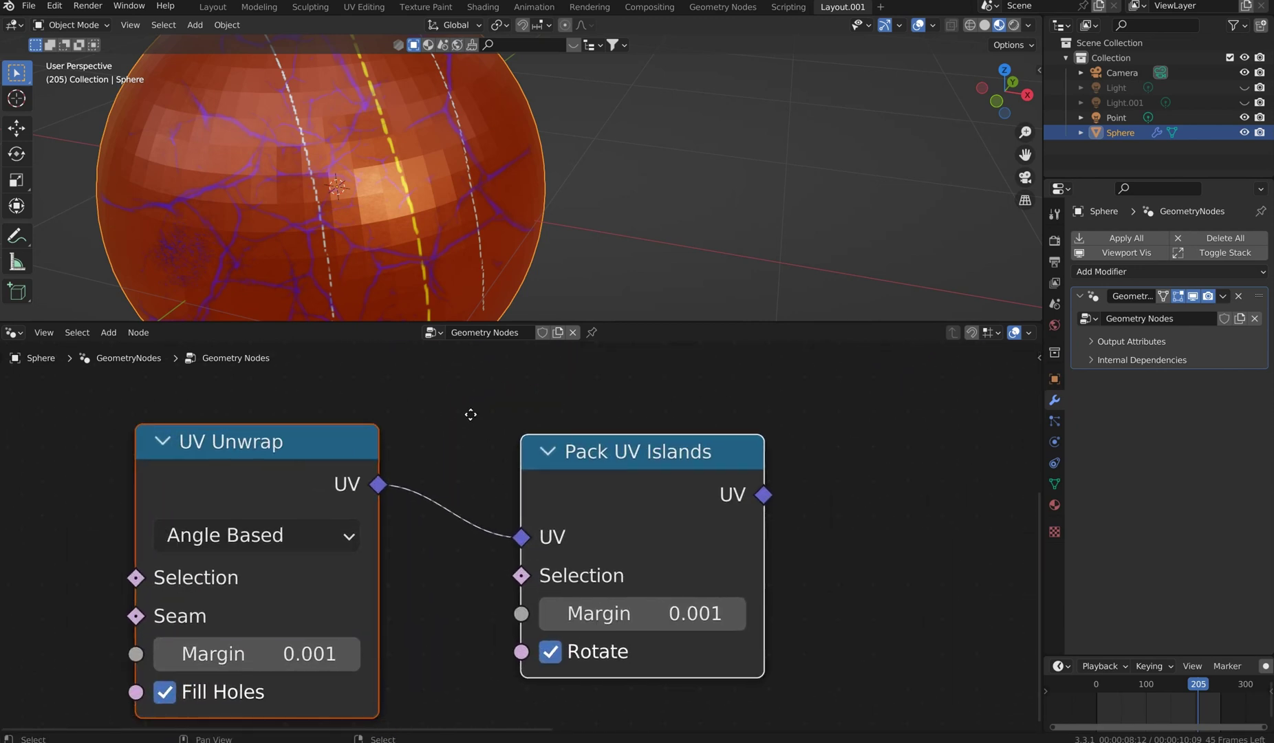
{"action": "left_click_drag", "start_coordinate": [658, 434], "coordinate": [607, 449]}
{"action": "left_click", "coordinate": [642, 438]}
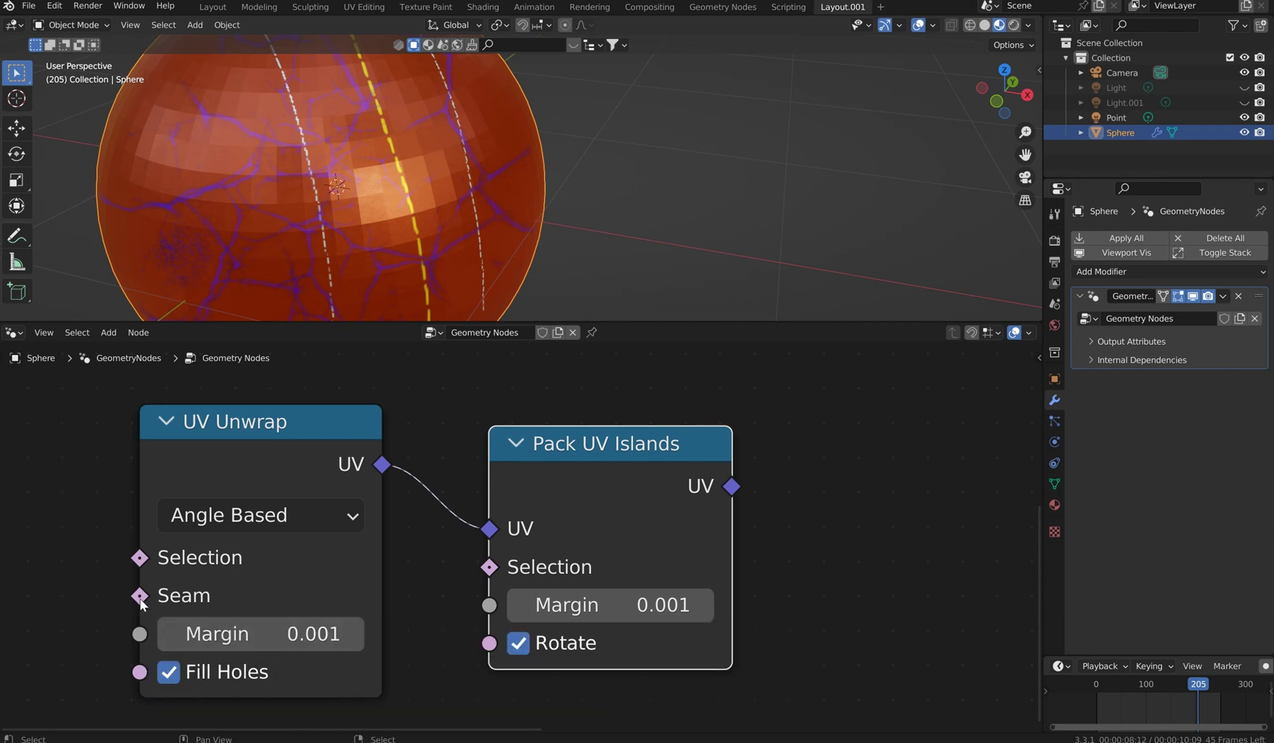
{"action": "left_click_drag", "start_coordinate": [139, 558], "coordinate": [49, 584]}
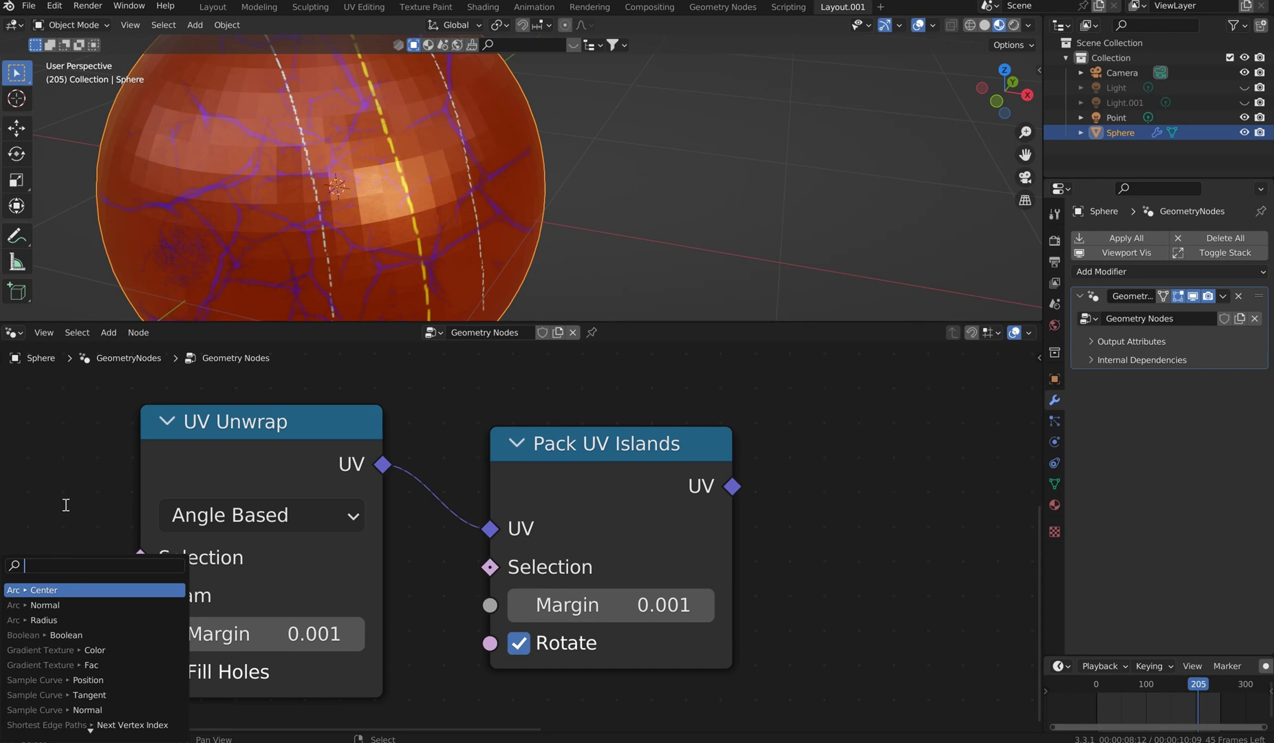
{"action": "left_click", "coordinate": [64, 504]}
{"action": "scroll", "coordinate": [345, 529], "scroll_direction": "down", "scroll_amount": 1}
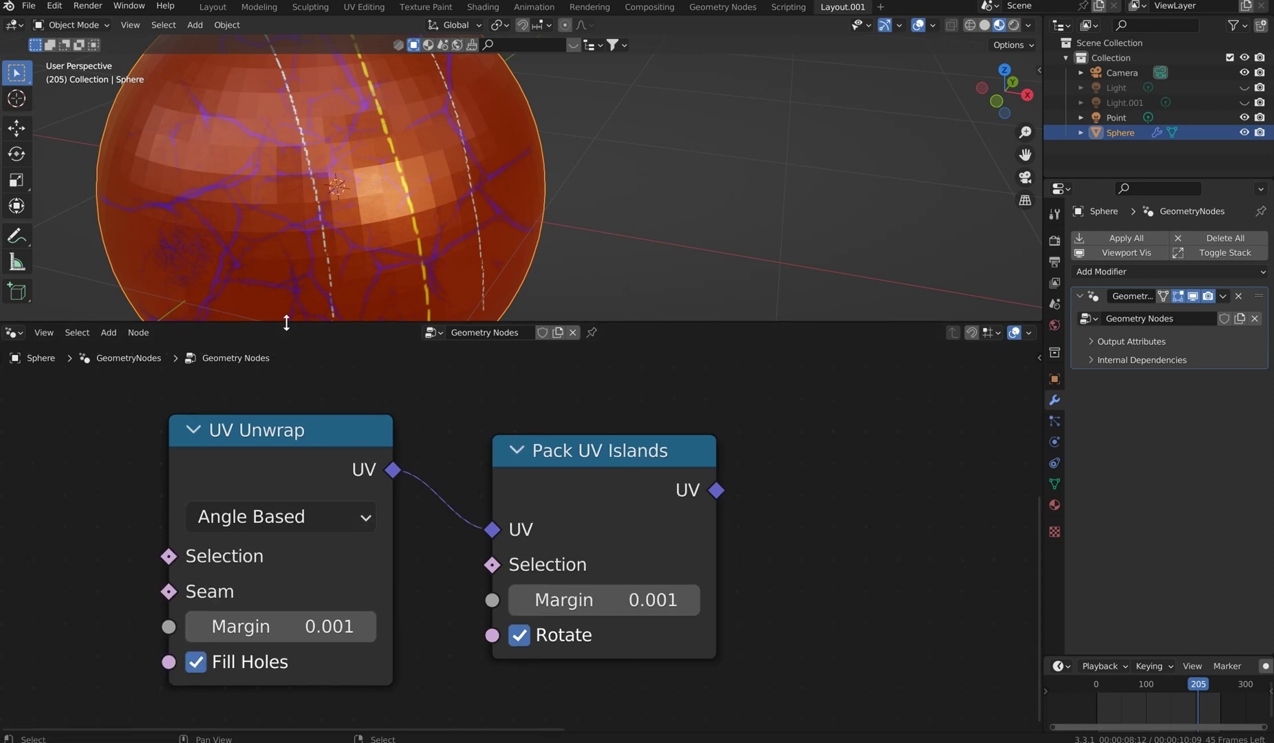
Enlarge the 3D viewport and examine the sphere's painted seams and cracks from several angles, along with the UV nodes.
{"action": "left_click_drag", "start_coordinate": [286, 323], "coordinate": [290, 383]}
{"action": "scroll", "coordinate": [526, 603], "scroll_direction": "down", "scroll_amount": 2}
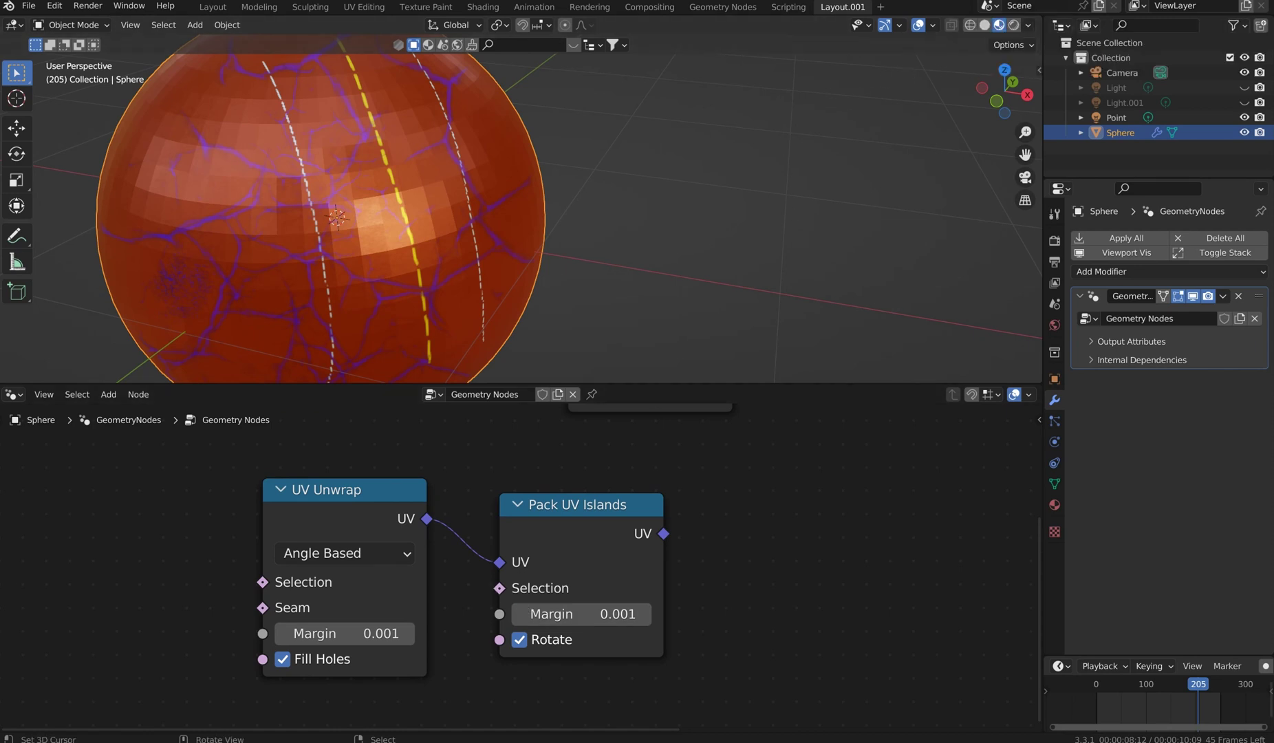
{"action": "middle_click_drag", "start_coordinate": [327, 163], "coordinate": [349, 181]}
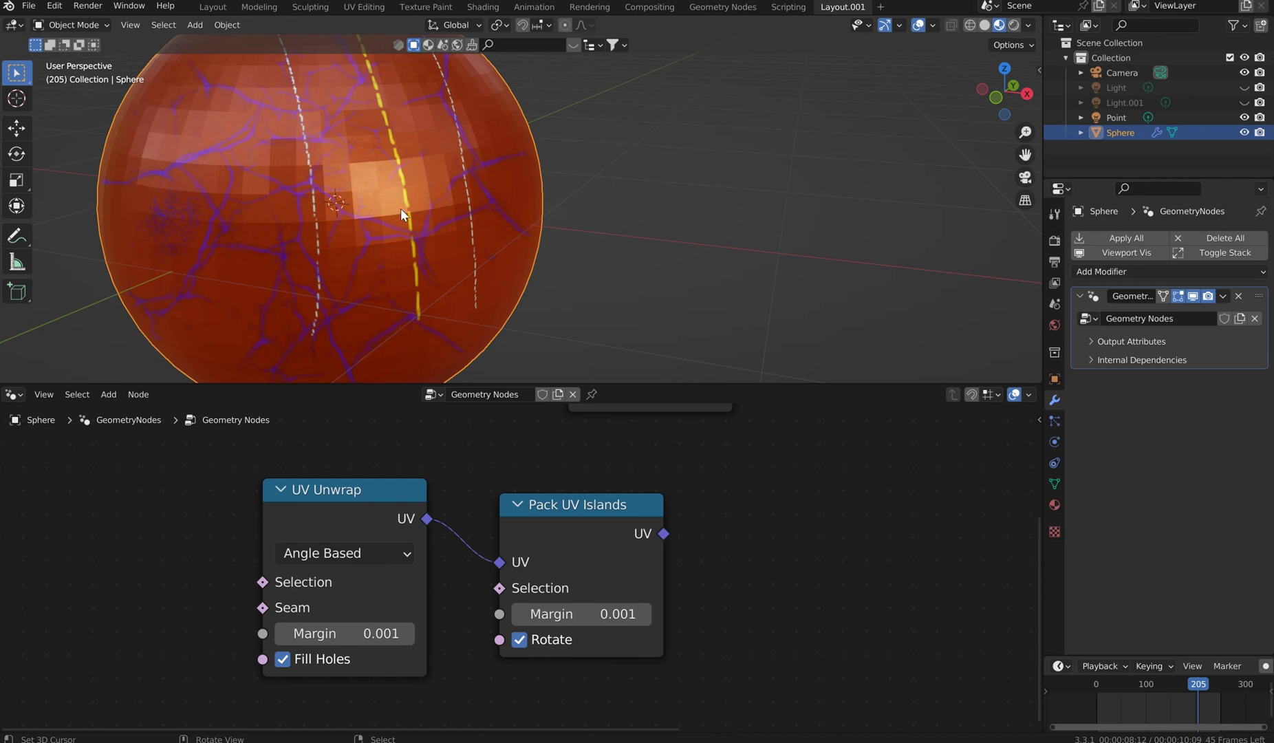
{"action": "middle_click_drag", "start_coordinate": [464, 283], "coordinate": [383, 230]}
{"action": "middle_click_drag", "start_coordinate": [518, 185], "coordinate": [492, 196]}
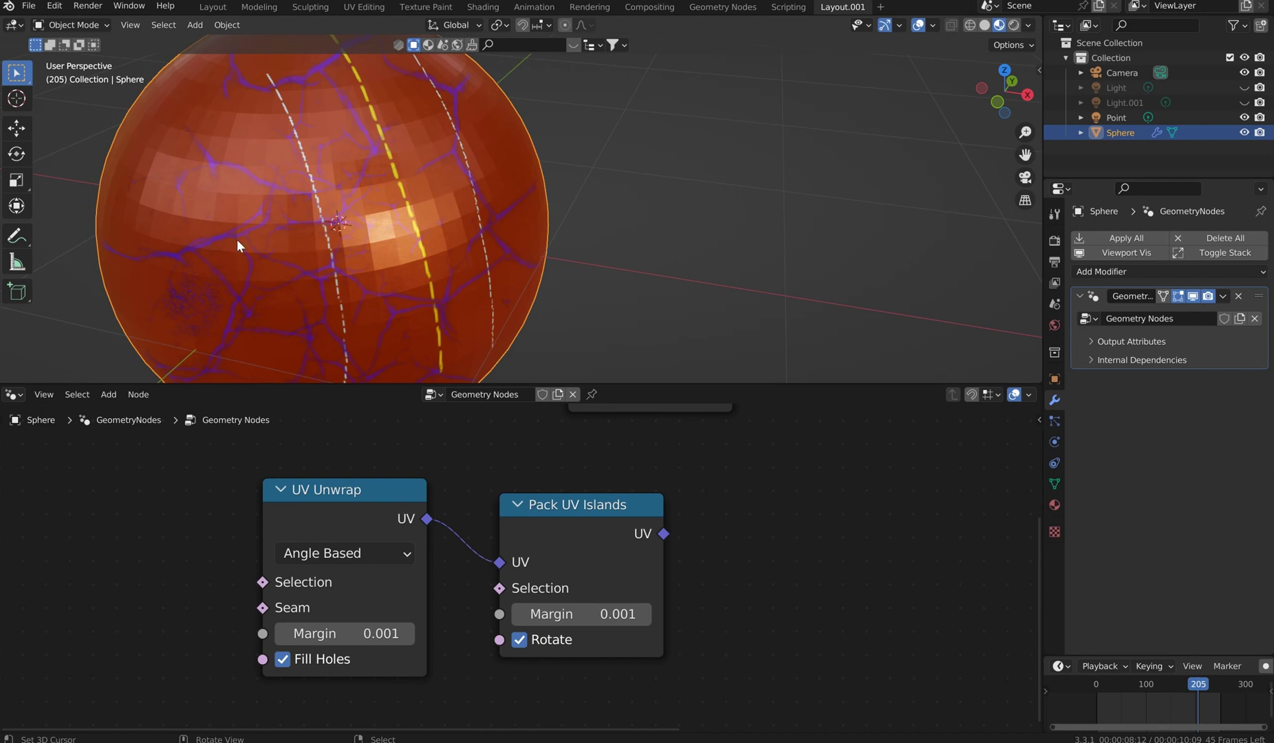
{"action": "middle_click_drag", "start_coordinate": [236, 245], "coordinate": [406, 214]}
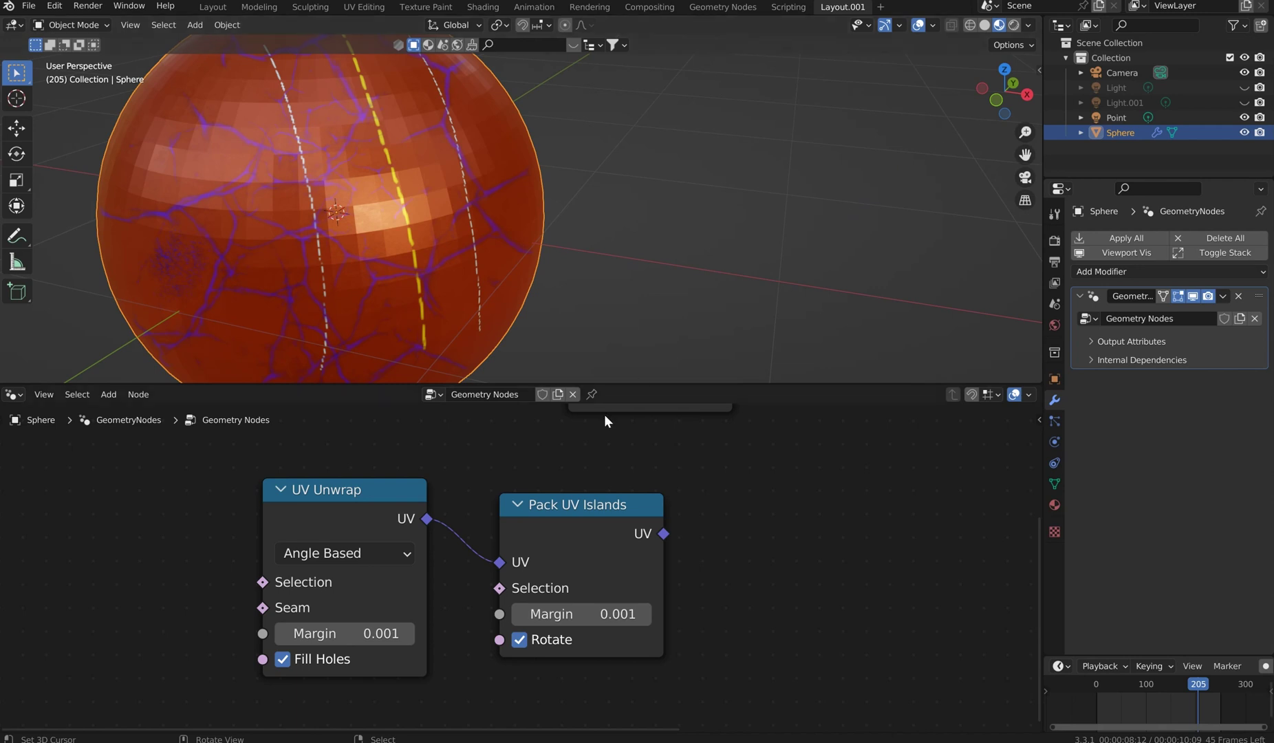
{"action": "middle_click_drag", "start_coordinate": [689, 459], "coordinate": [672, 435]}
{"action": "scroll", "coordinate": [673, 435], "scroll_direction": "up", "scroll_amount": 2}
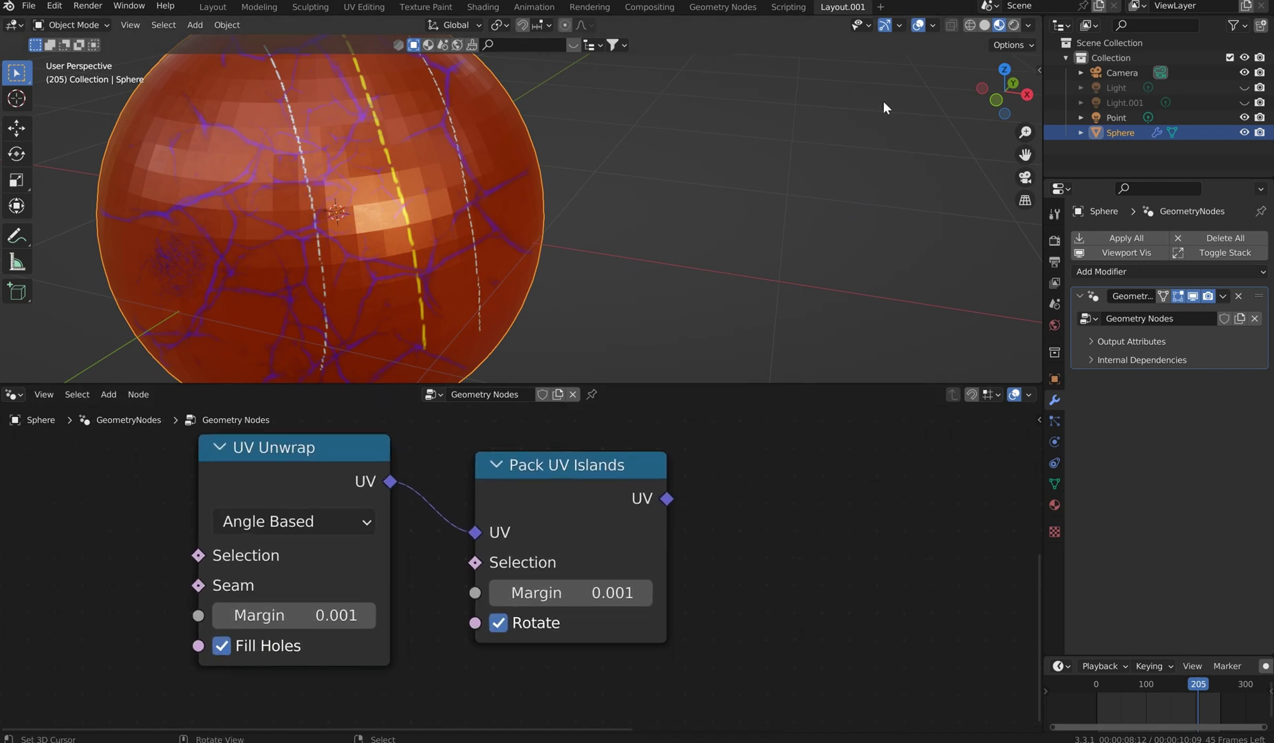
Insert a Transform node on the link between Split Edges and Group Output.
{"action": "scroll", "coordinate": [754, 480], "scroll_direction": "down", "scroll_amount": 3}
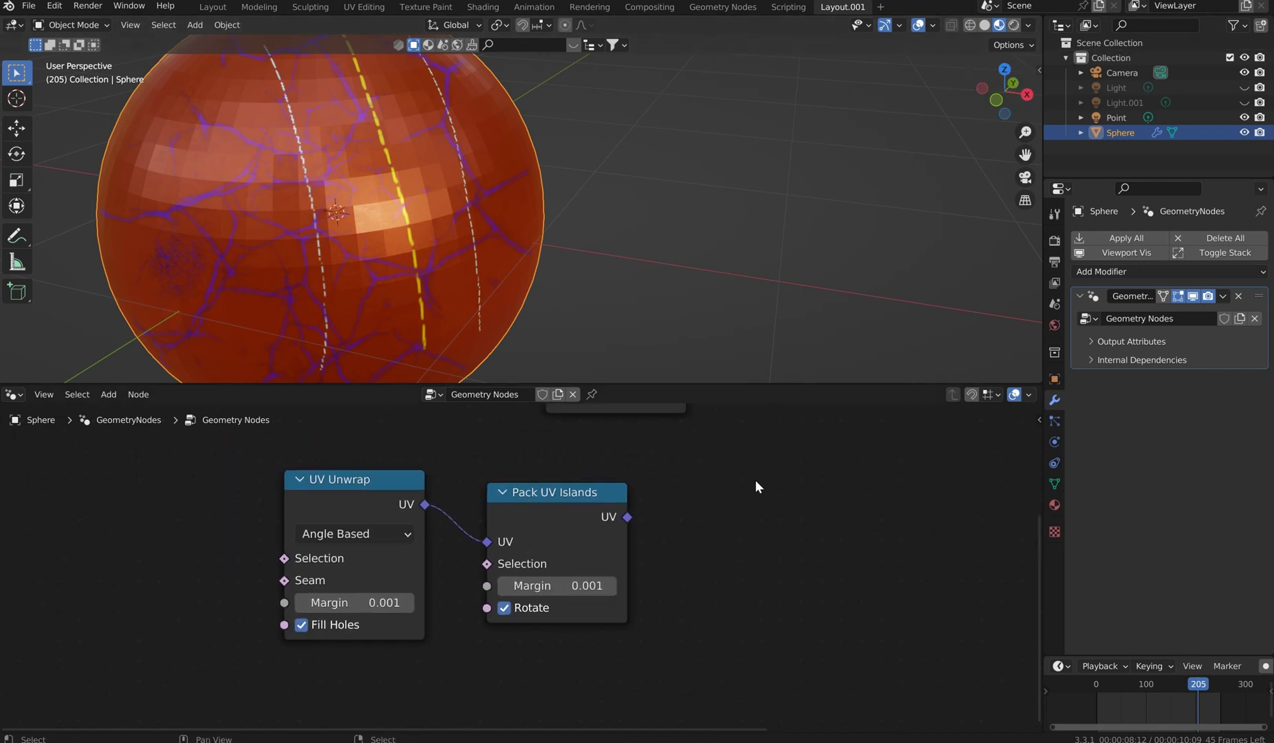
{"action": "middle_click_drag", "start_coordinate": [754, 479], "coordinate": [700, 562]}
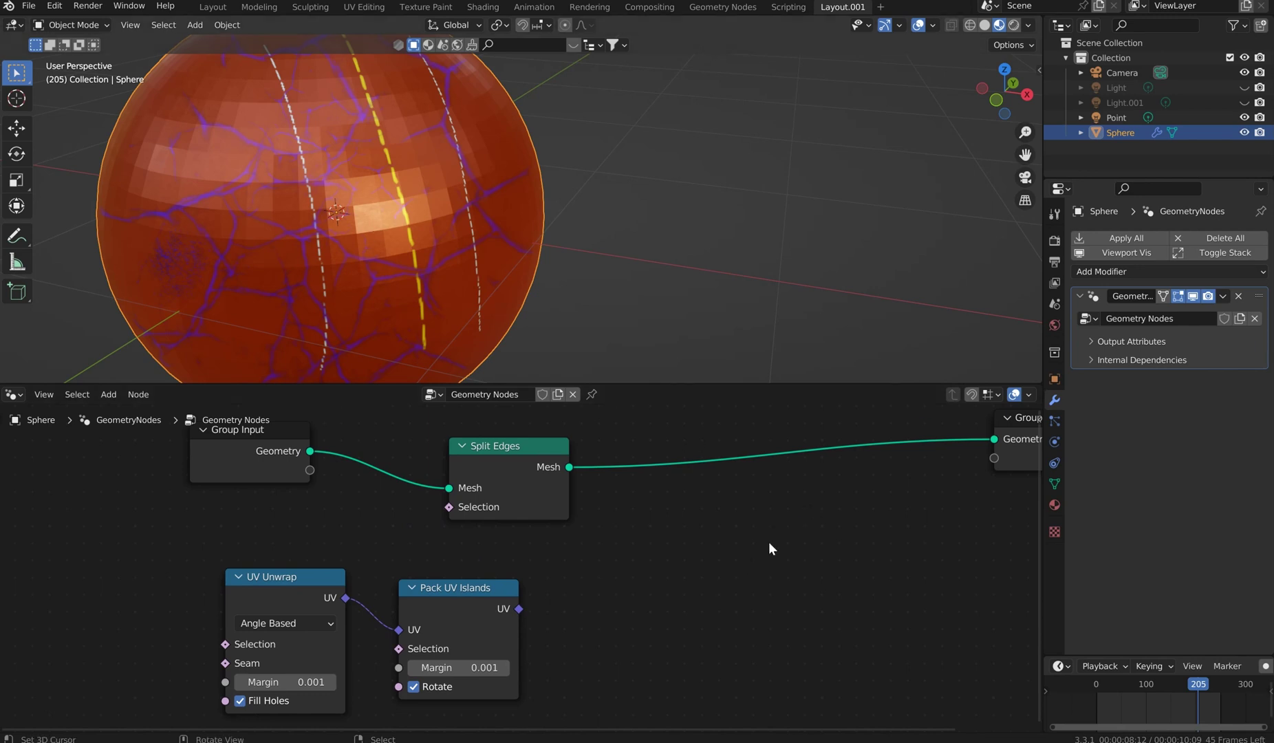
{"action": "key", "text": "F3"}
{"action": "type", "text": "trans"}
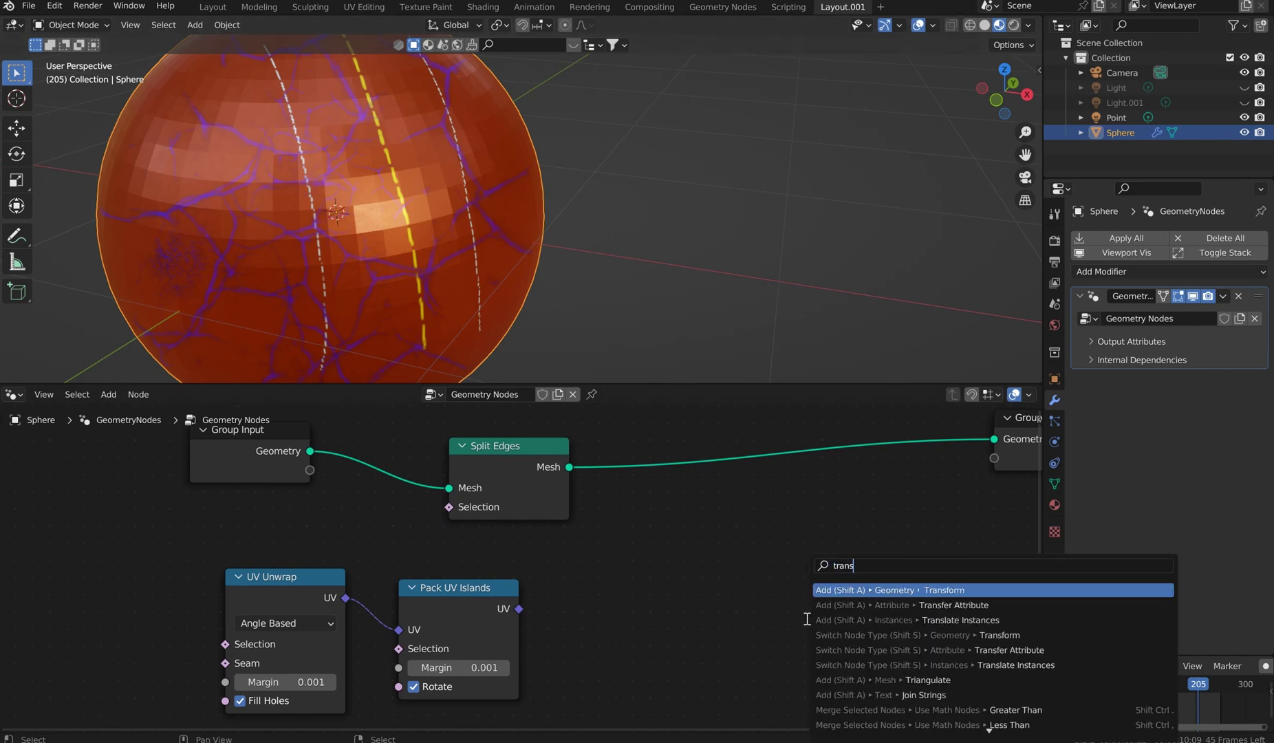
{"action": "left_click", "coordinate": [976, 590]}
{"action": "left_click", "coordinate": [749, 464]}
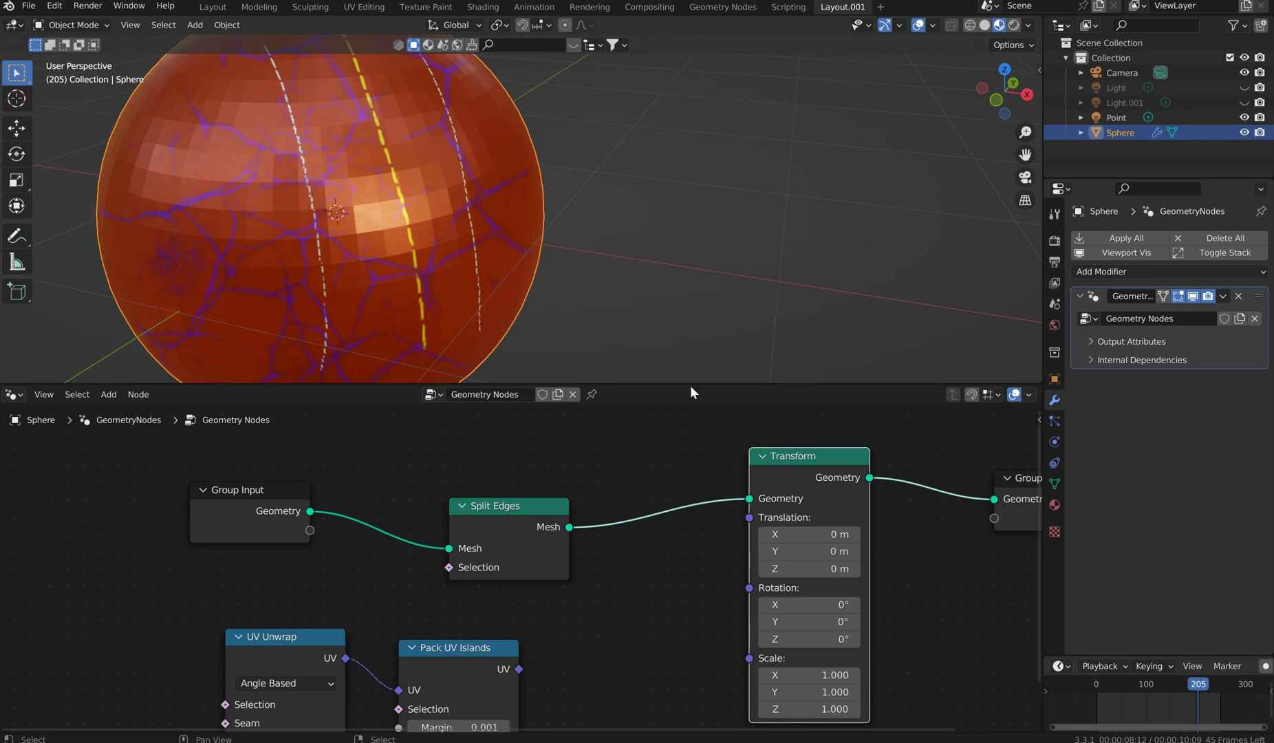
Enlarge the node editor by shrinking the 3D viewport and narrowing the outliner and properties areas.
{"action": "left_click_drag", "start_coordinate": [690, 385], "coordinate": [690, 316]}
{"action": "left_click_drag", "start_coordinate": [1042, 350], "coordinate": [1146, 399]}
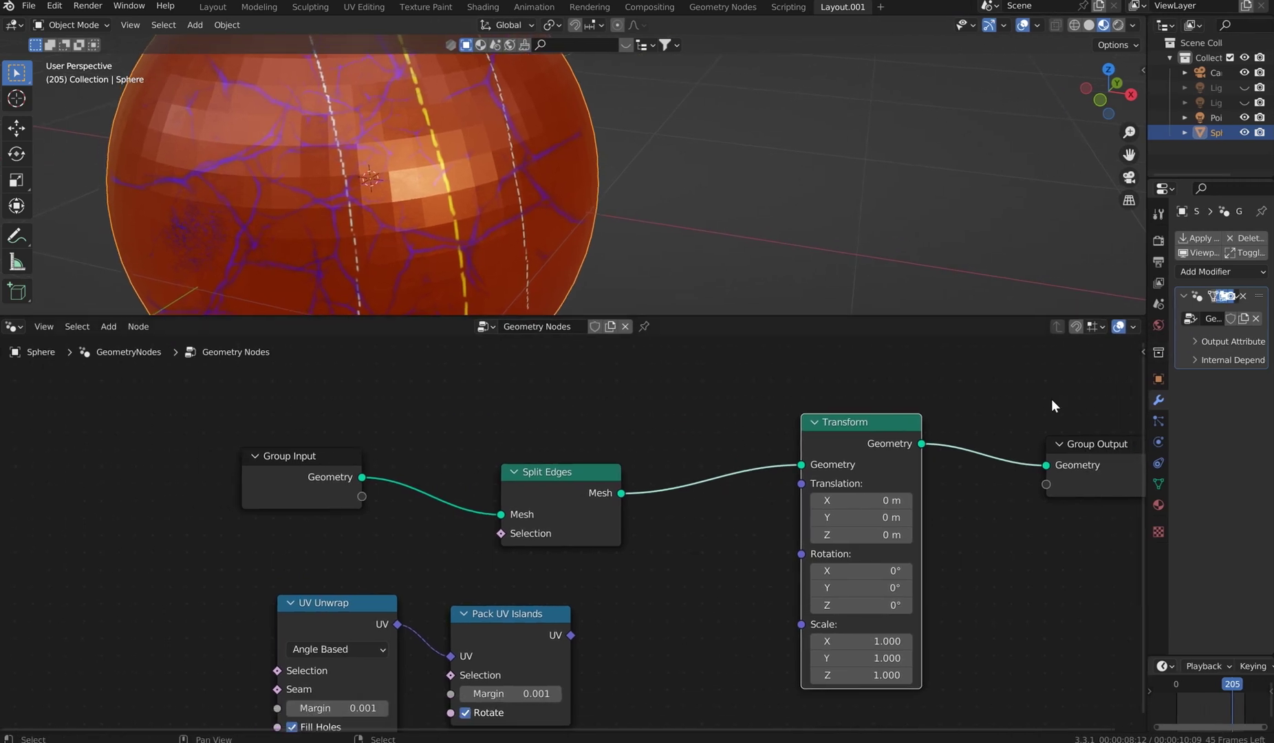
{"action": "left_click_drag", "start_coordinate": [859, 314], "coordinate": [660, 169]}
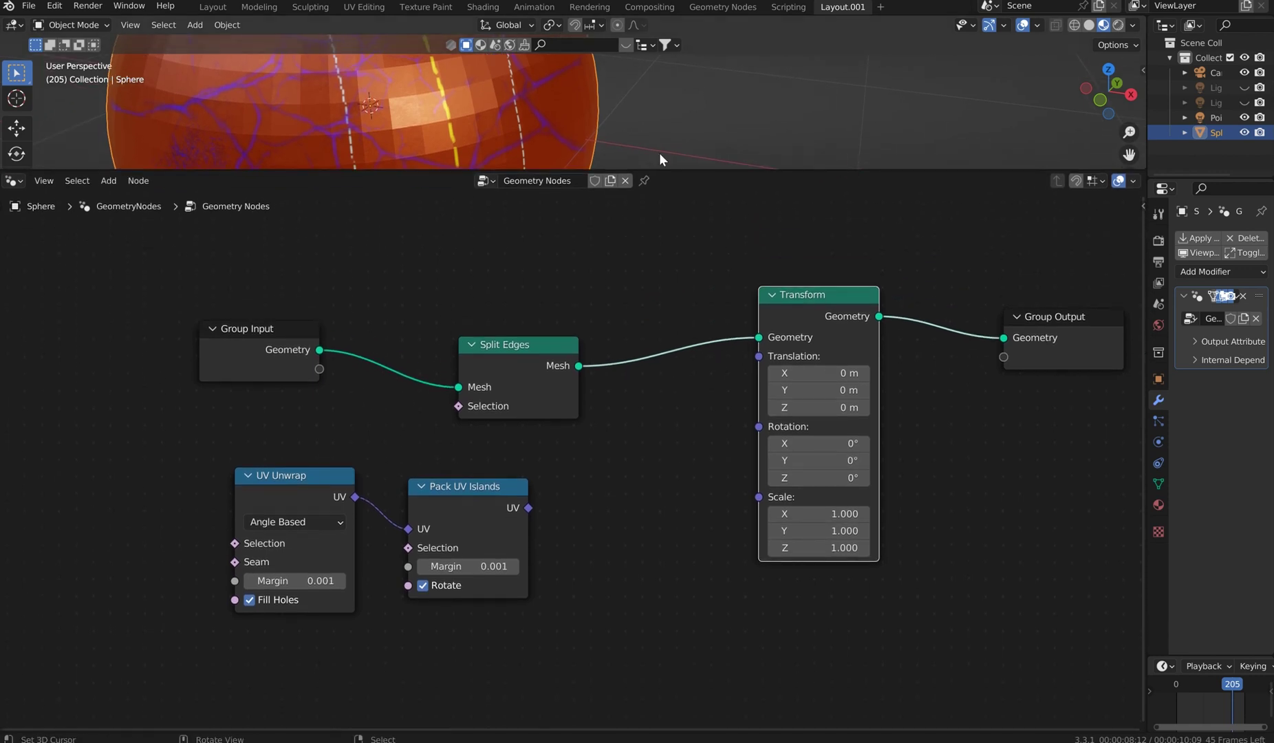
Reposition the Group Input and Split Edges nodes so they sit closer together.
{"action": "scroll", "coordinate": [984, 387], "scroll_direction": "up", "scroll_amount": 2}
{"action": "middle_click_drag", "start_coordinate": [972, 390], "coordinate": [974, 408]}
{"action": "left_click_drag", "start_coordinate": [155, 275], "coordinate": [189, 283]}
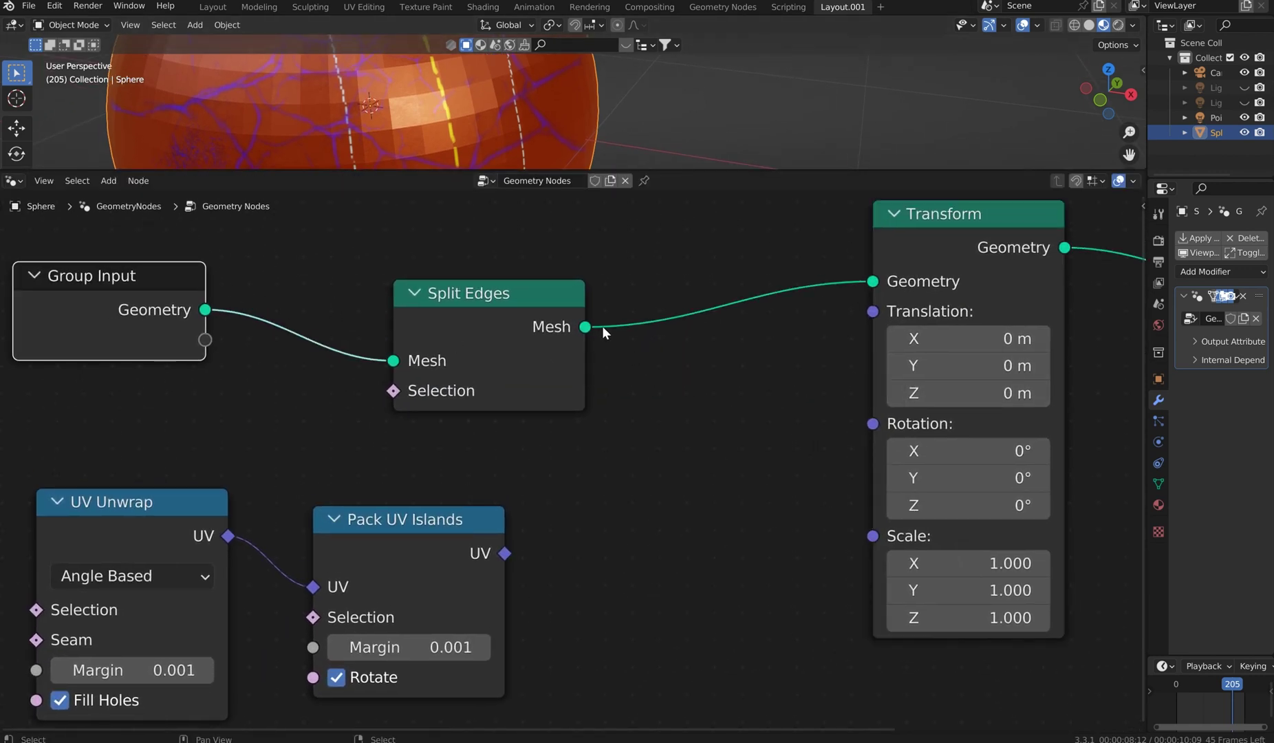
{"action": "left_click_drag", "start_coordinate": [527, 293], "coordinate": [448, 265]}
{"action": "middle_click_drag", "start_coordinate": [793, 306], "coordinate": [671, 349]}
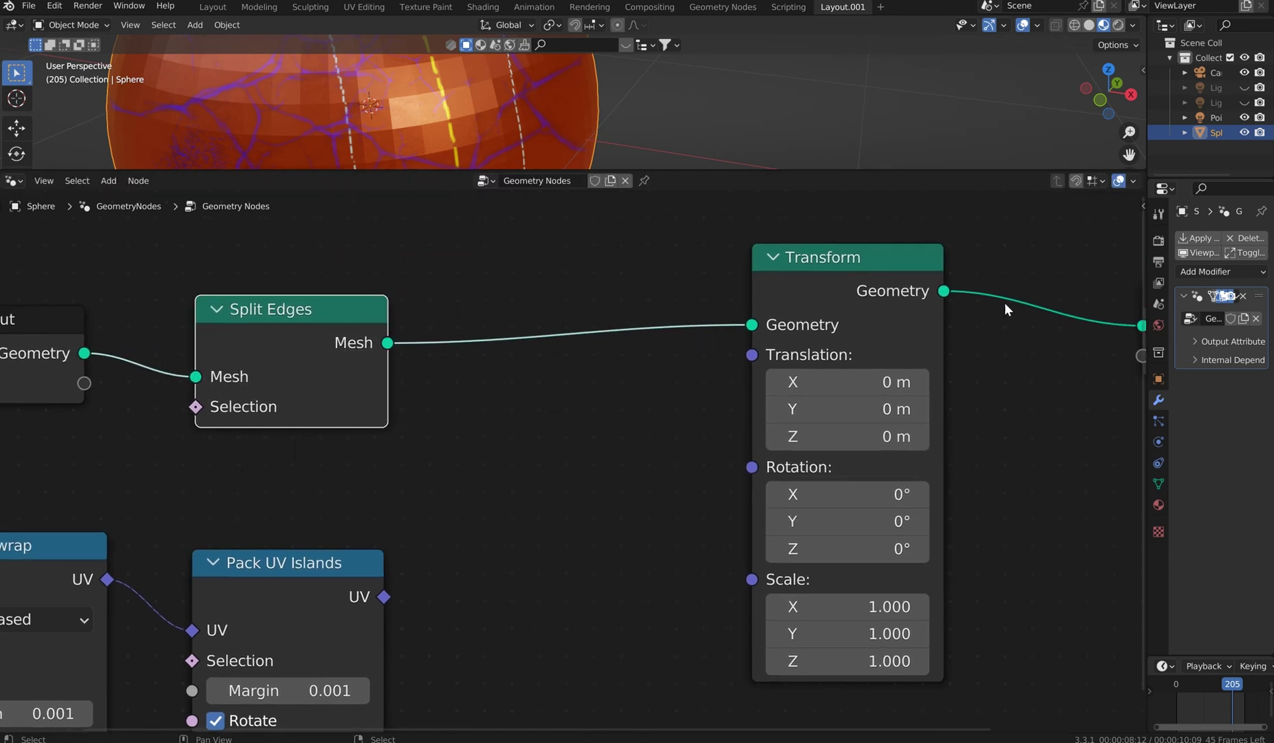
Add a reroute point on the link from Transform to Group Output and move Group Output above it.
{"action": "middle_click_drag", "start_coordinate": [1048, 286], "coordinate": [915, 337]}
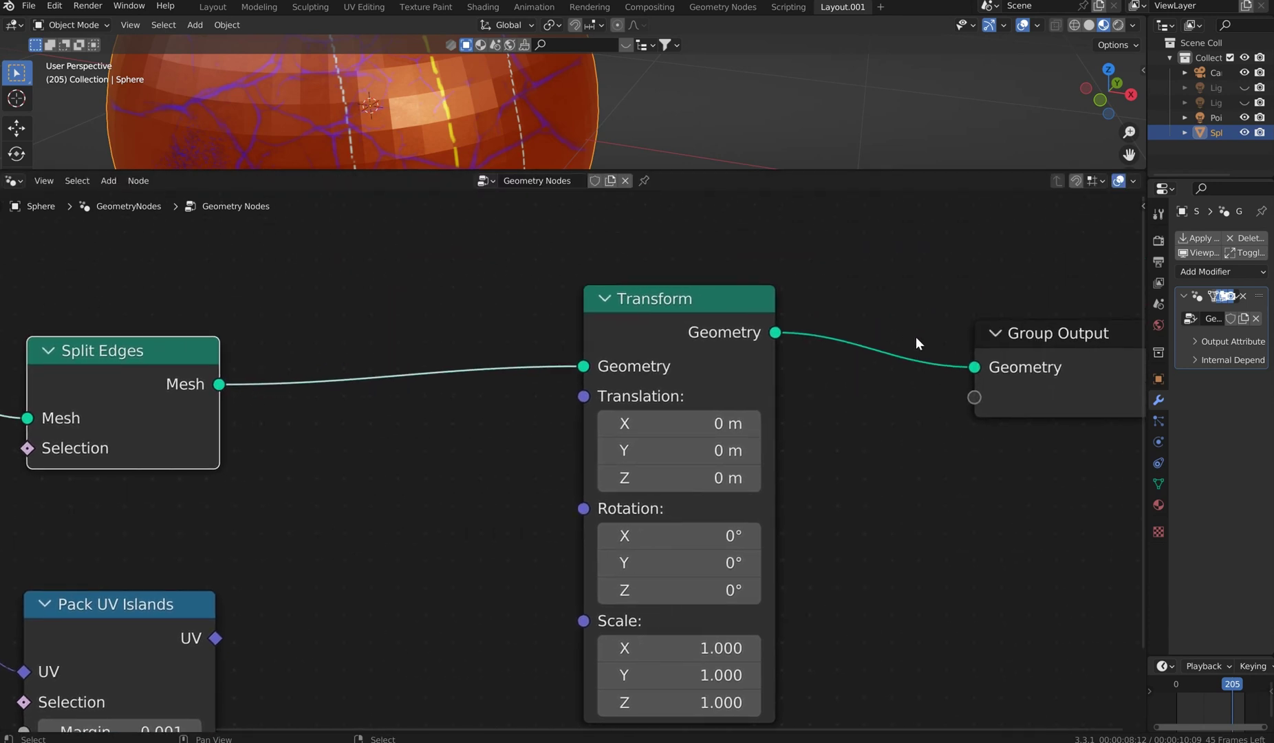
{"action": "right_click_drag", "start_coordinate": [916, 335], "coordinate": [872, 434], "text": "shift"}
{"action": "left_click", "coordinate": [1037, 334]}
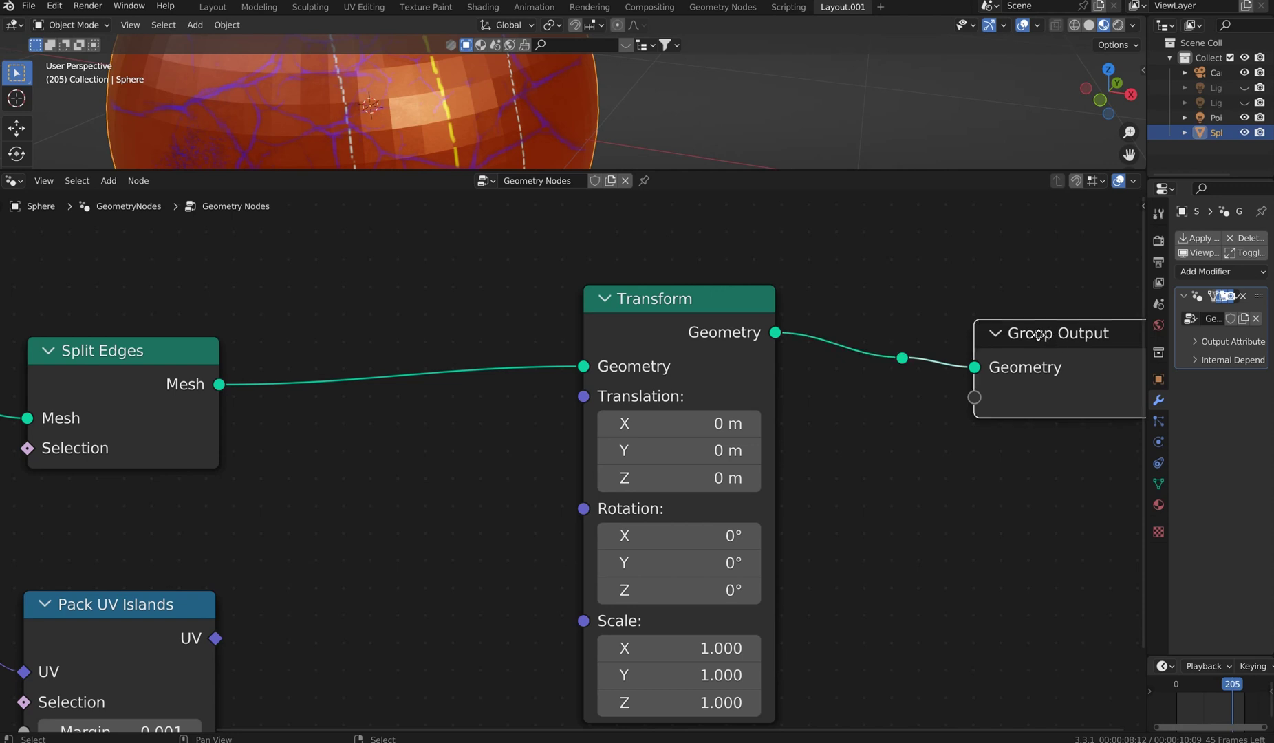
{"action": "left_click_drag", "start_coordinate": [1037, 335], "coordinate": [951, 231]}
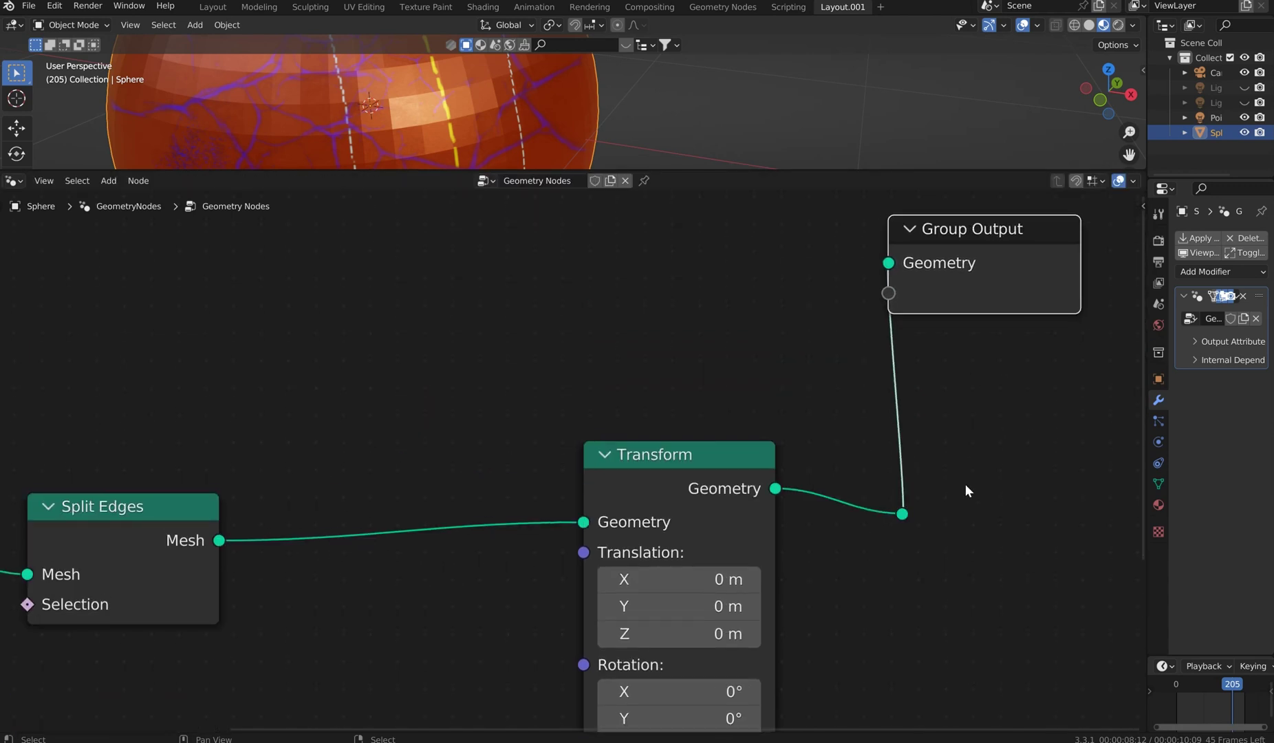
Align the reroute point with Transform's Geometry output and move the Transform node close to it.
{"action": "left_click", "coordinate": [901, 513]}
{"action": "left_click_drag", "start_coordinate": [902, 513], "coordinate": [890, 487]}
{"action": "middle_click_drag", "start_coordinate": [833, 474], "coordinate": [1135, 221]}
{"action": "middle_click_drag", "start_coordinate": [729, 415], "coordinate": [516, 434]}
{"action": "left_click_drag", "start_coordinate": [775, 228], "coordinate": [846, 227]}
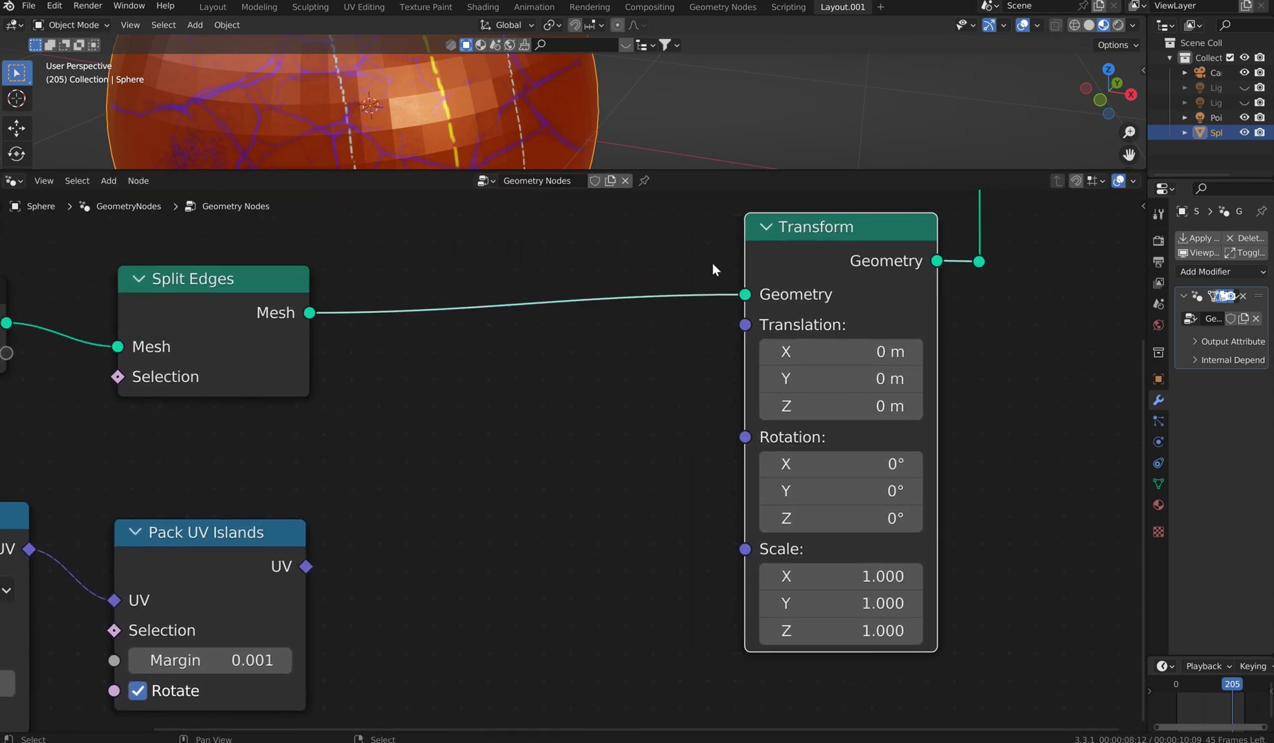
Add a MixRGB node between Pack UV Islands and Transform.
{"action": "left_click", "coordinate": [566, 555]}
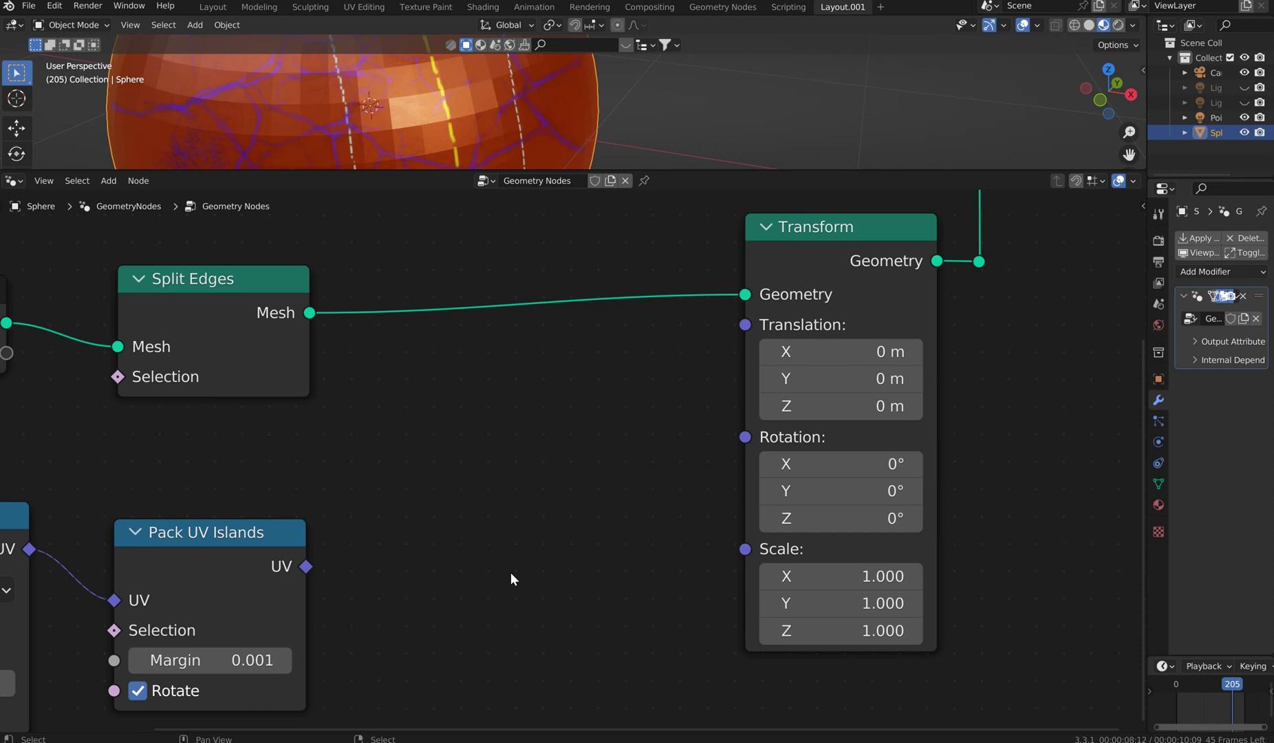
{"action": "key", "text": "F3"}
{"action": "type", "text": "mix"}
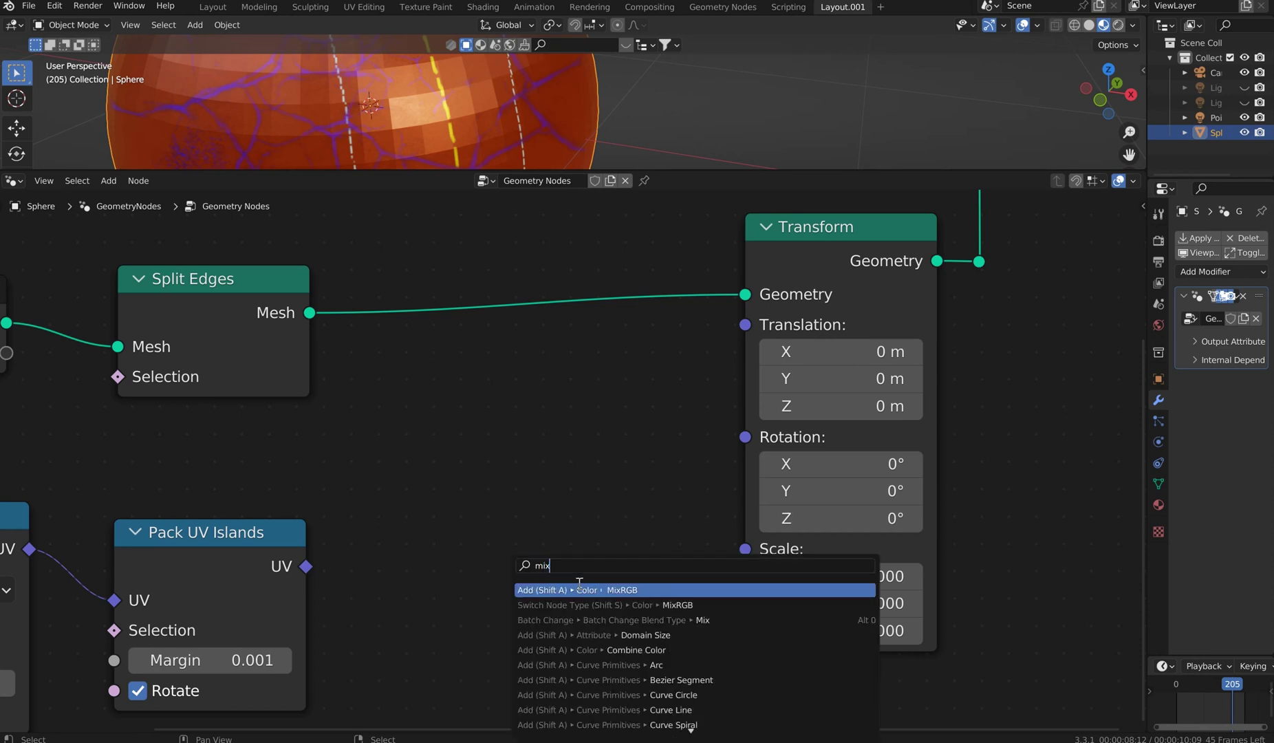
{"action": "key", "text": "Return"}
{"action": "left_click", "coordinate": [451, 498]}
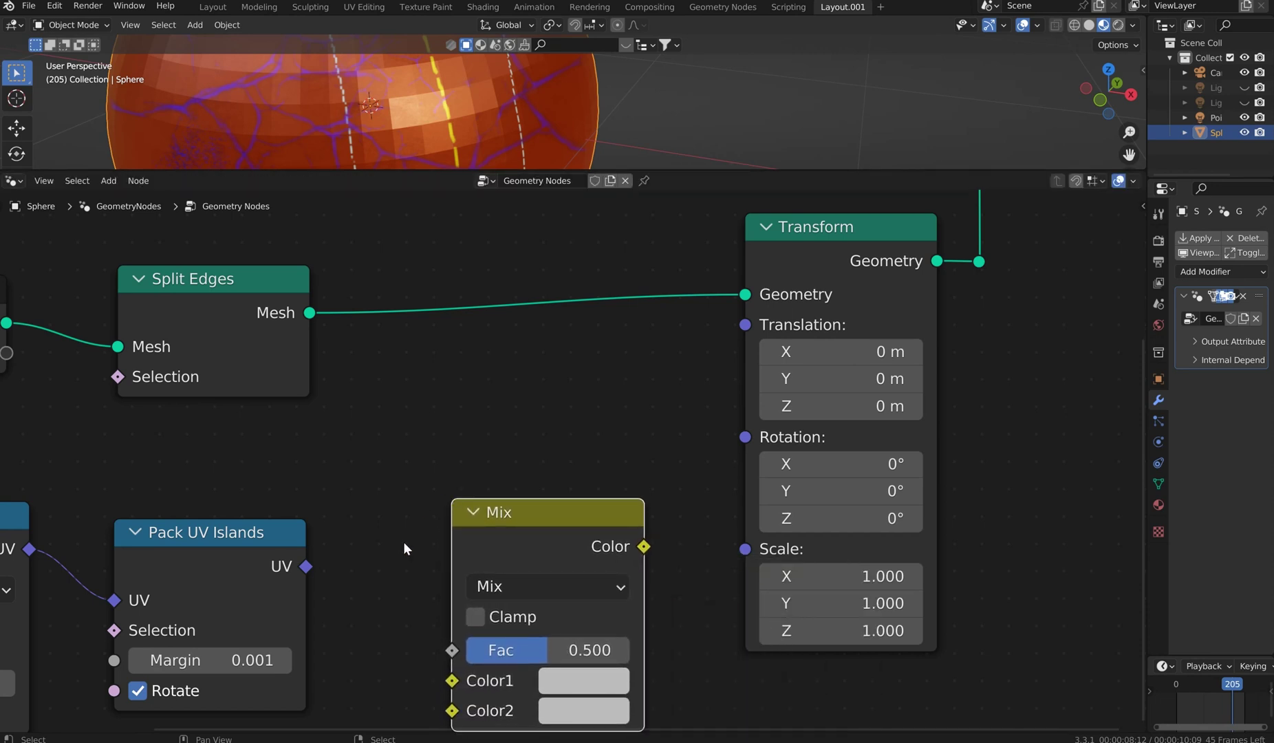
Move UV Unwrap and Pack UV Islands away from the Mix node and scale down the spacing between them.
{"action": "scroll", "coordinate": [405, 471], "scroll_direction": "down", "scroll_amount": 2}
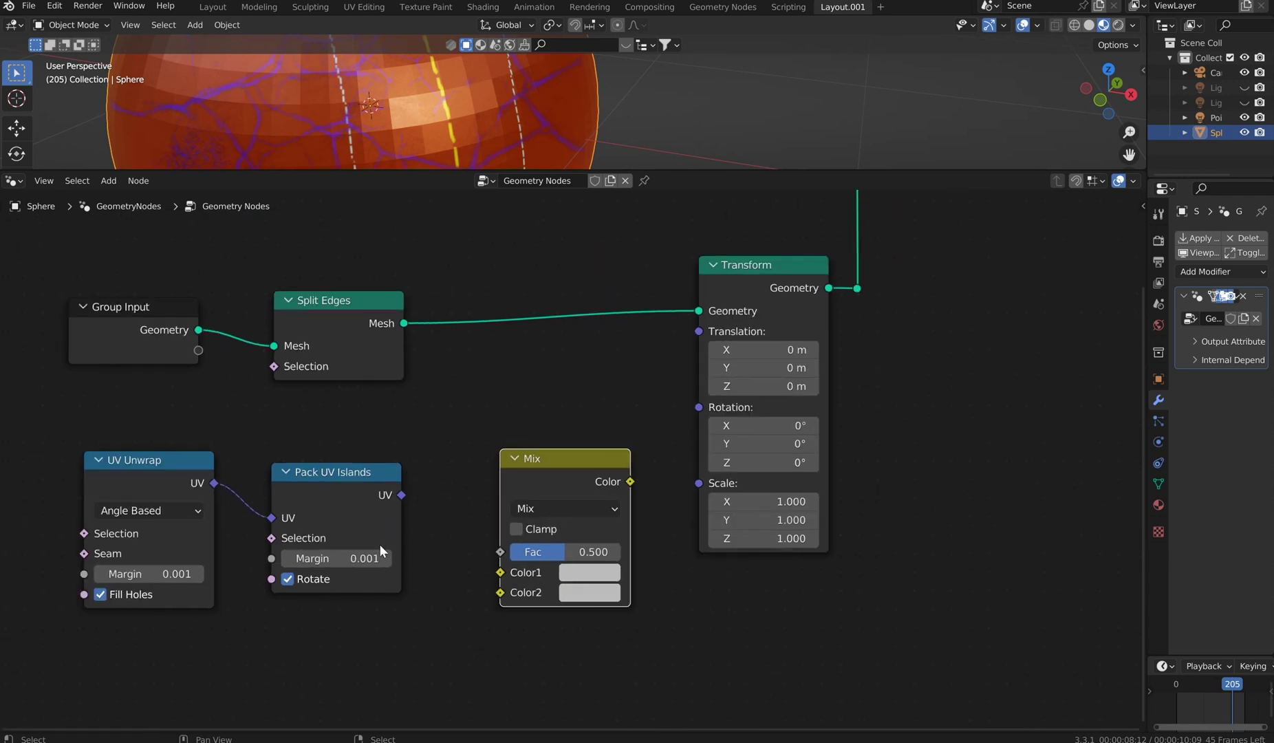
{"action": "left_click_drag", "start_coordinate": [440, 612], "coordinate": [80, 447]}
{"action": "key", "text": "g"}
{"action": "left_click", "coordinate": [131, 490]}
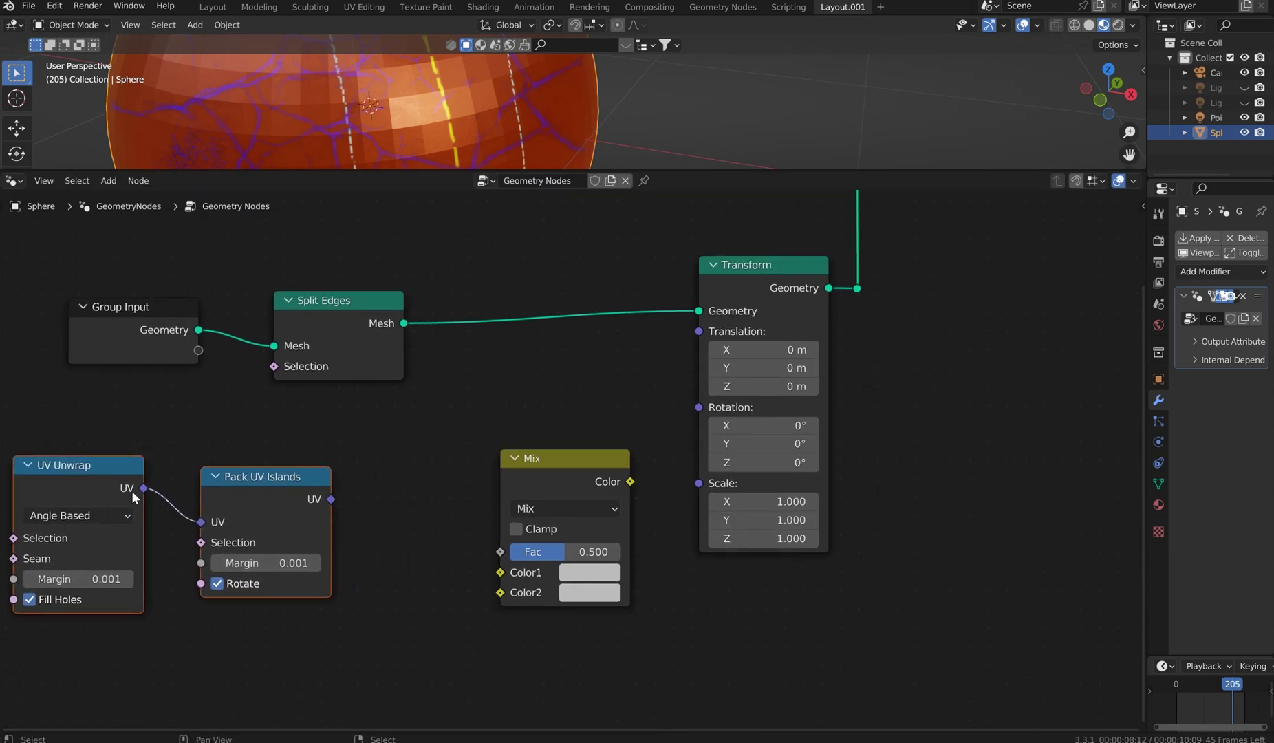
{"action": "key", "text": "s"}
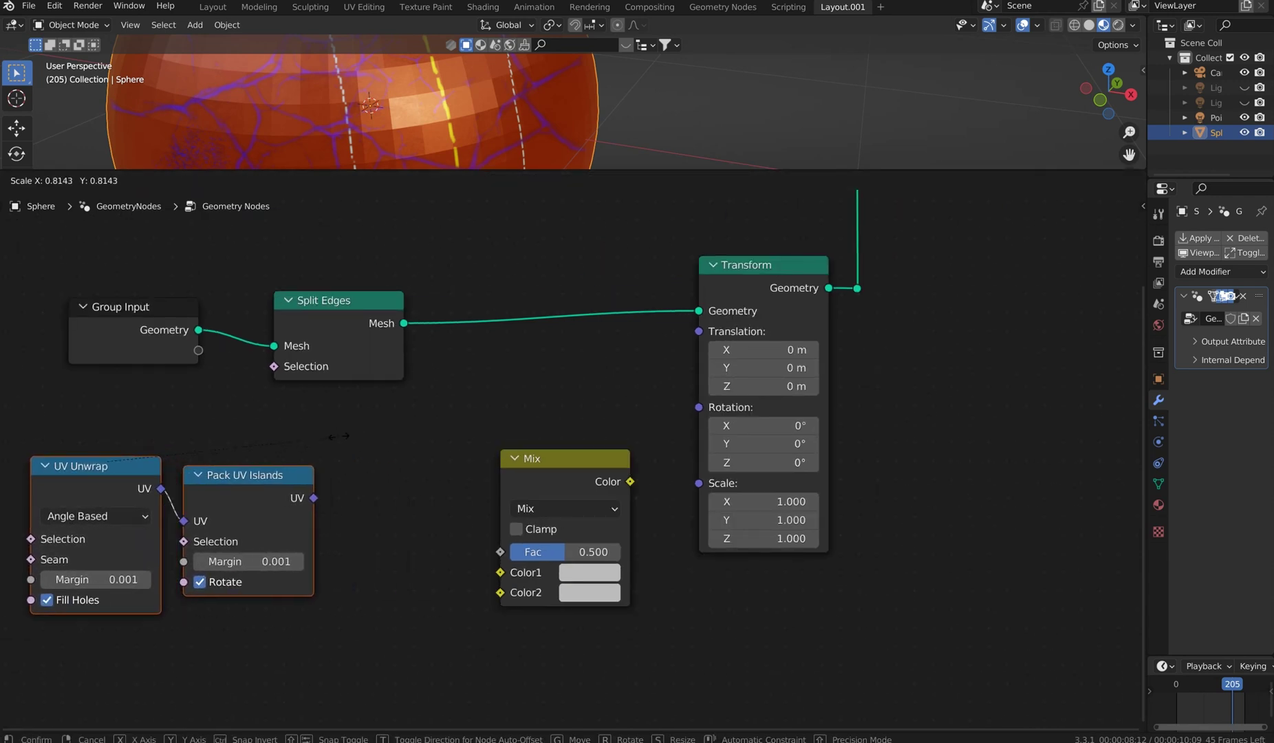
{"action": "left_click", "coordinate": [315, 444]}
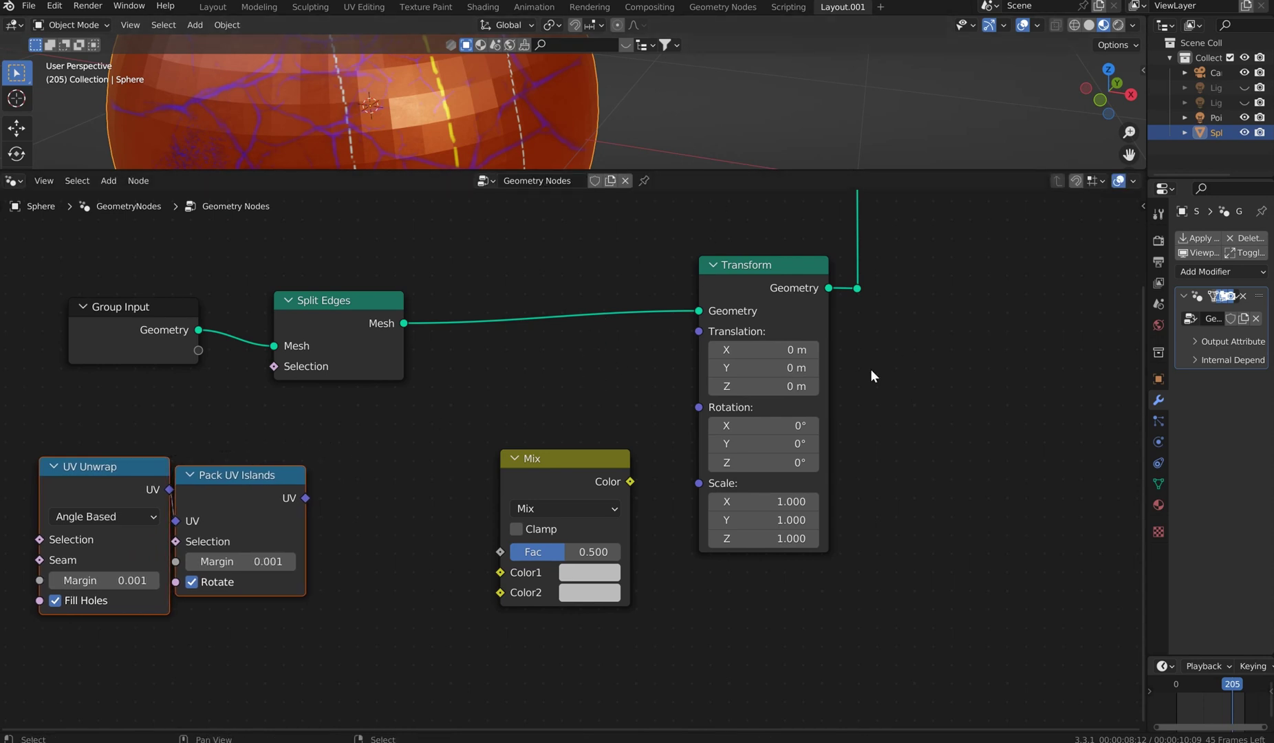
Add a Vector Math node set to Add before the Mix node and feed the Pack UV Islands UV output into its first vector.
{"action": "scroll", "coordinate": [359, 521], "scroll_direction": "up", "scroll_amount": 3}
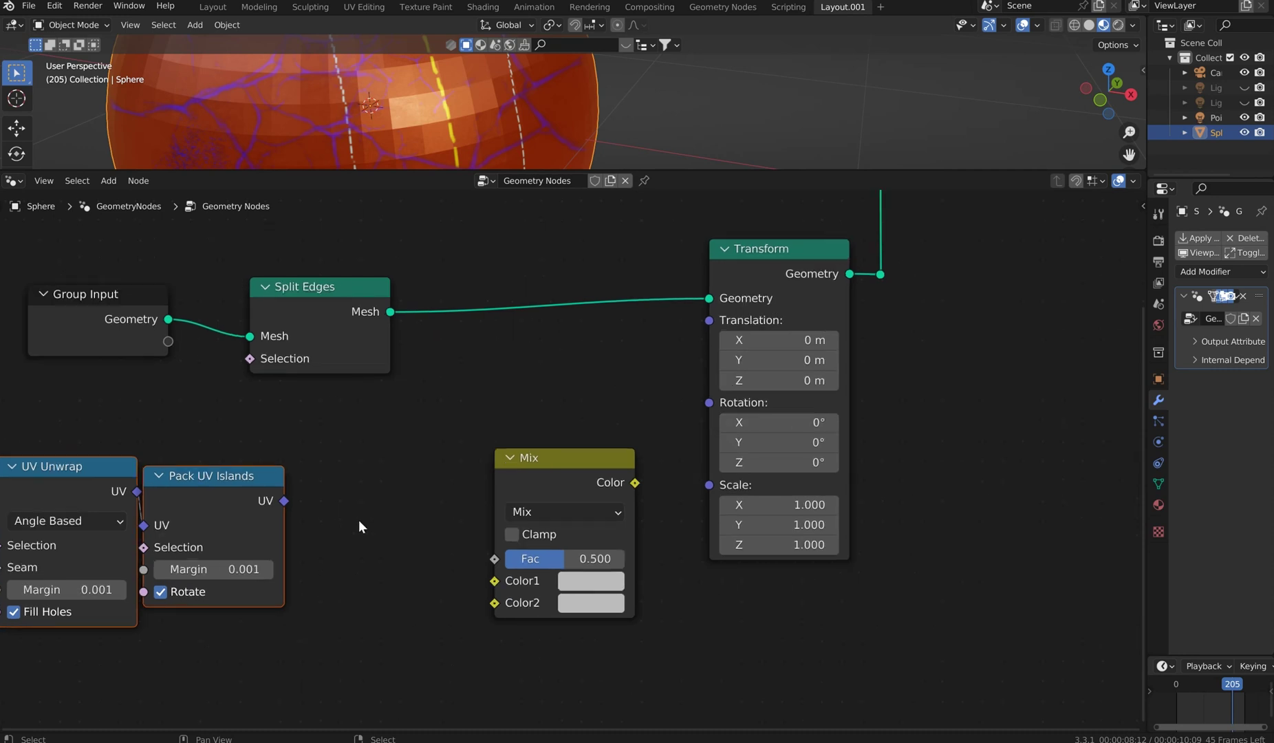
{"action": "middle_click_drag", "start_coordinate": [273, 516], "coordinate": [338, 519]}
{"action": "middle_click_drag", "start_coordinate": [475, 538], "coordinate": [472, 537]}
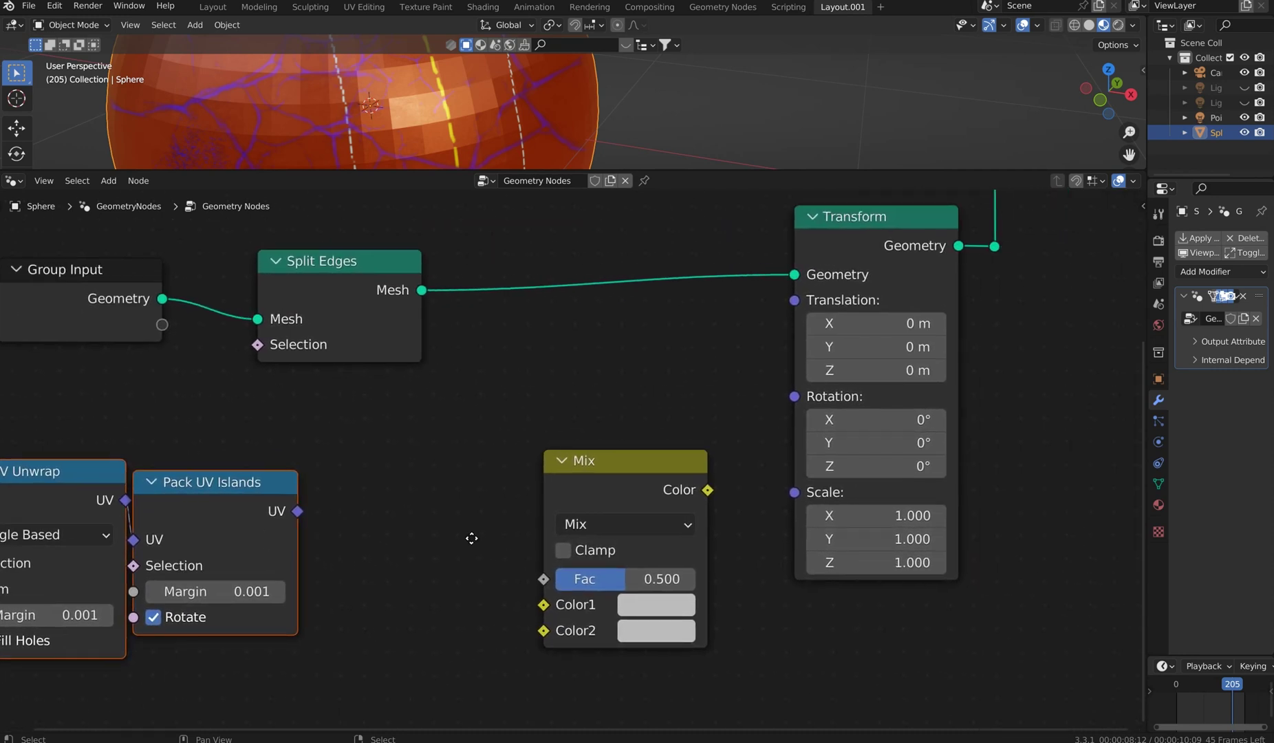
{"action": "left_click", "coordinate": [400, 518]}
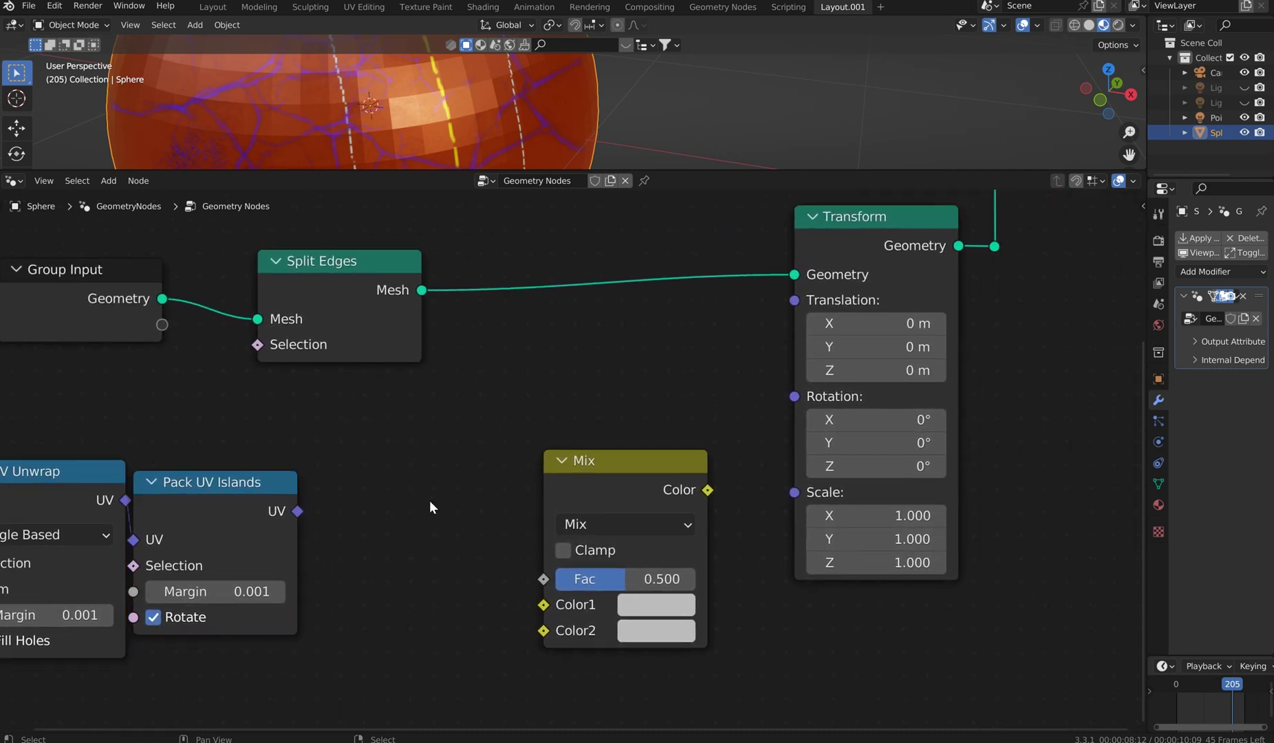
{"action": "key", "text": "F3"}
{"action": "type", "text": "vector"}
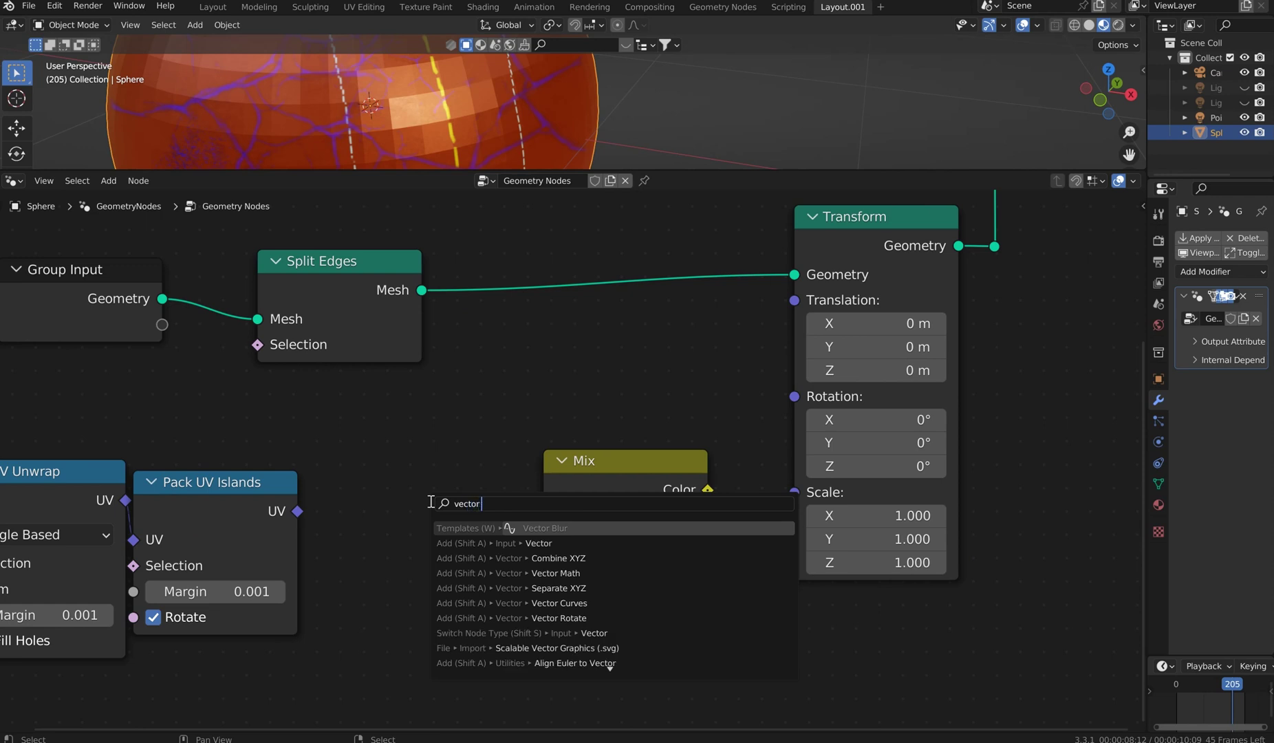
{"action": "type", "text": " math"}
{"action": "key", "text": "Return"}
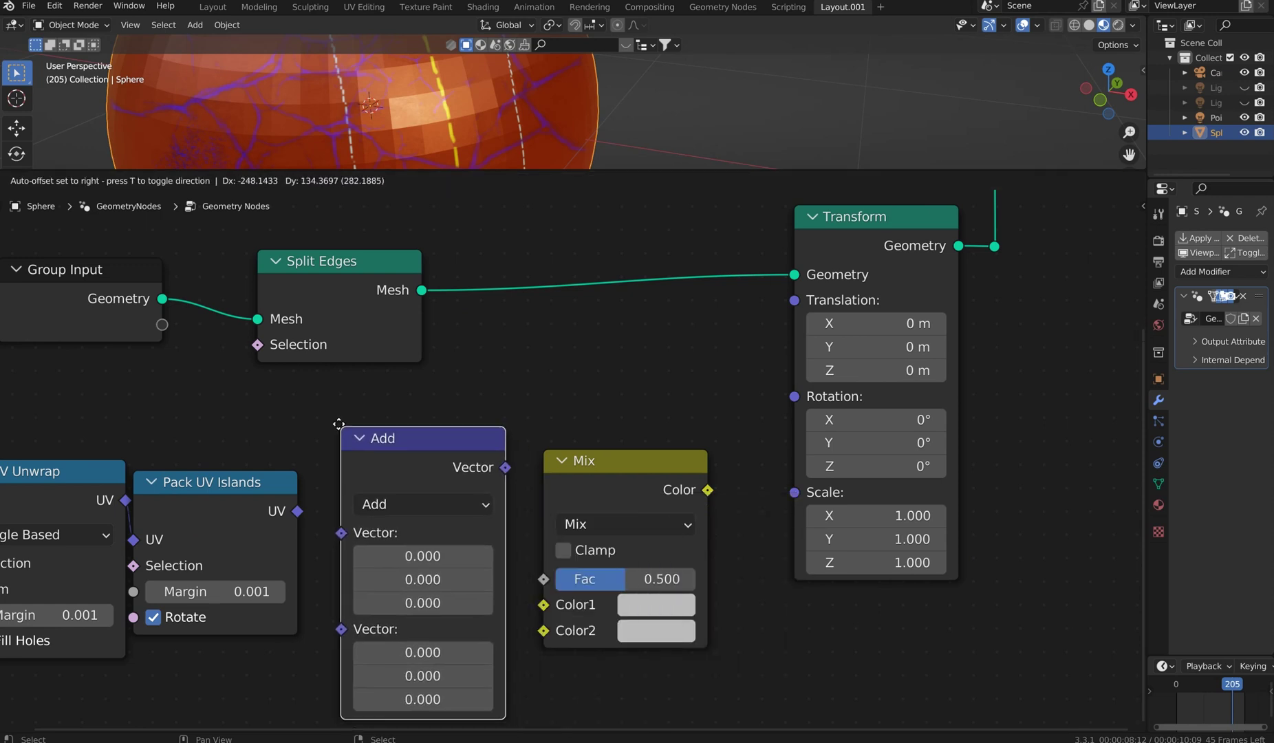
{"action": "left_click", "coordinate": [337, 419]}
{"action": "left_click_drag", "start_coordinate": [297, 511], "coordinate": [337, 528]}
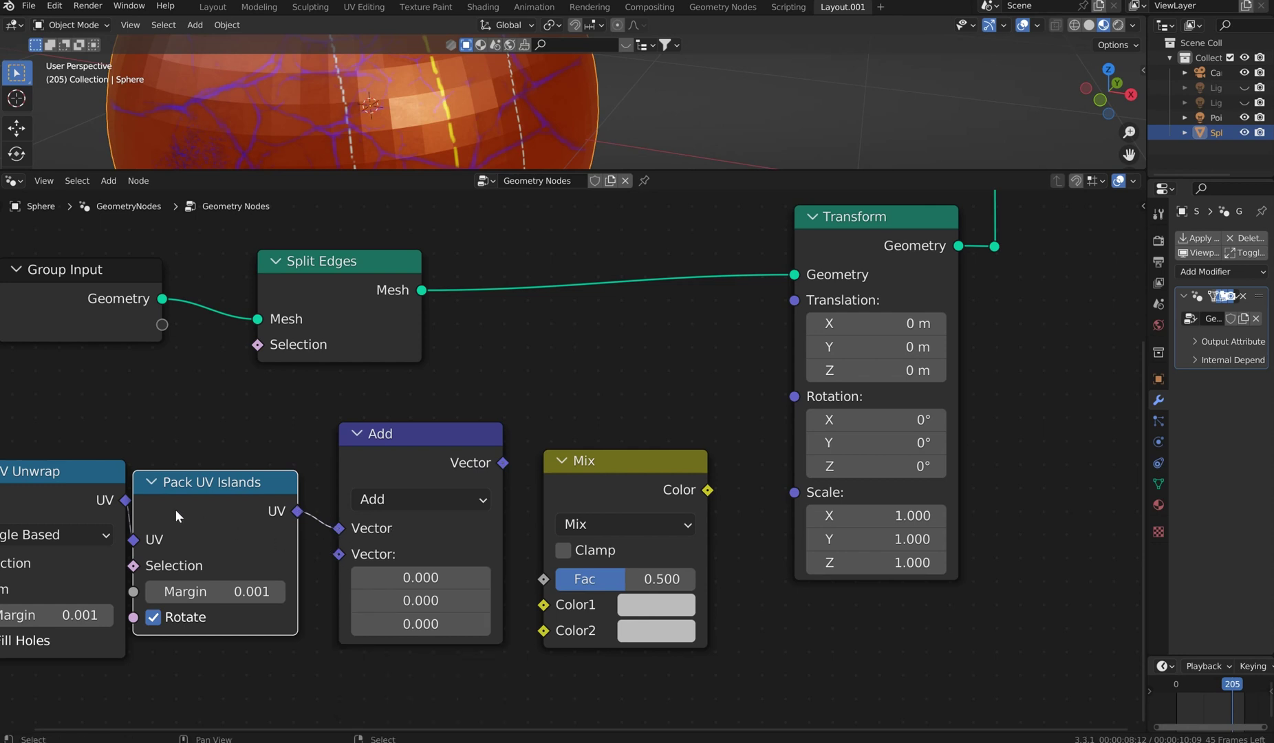
Shift the Mix node away from the Add node and nudge the Add node to leave space between them.
{"action": "left_click_drag", "start_coordinate": [637, 455], "coordinate": [649, 434]}
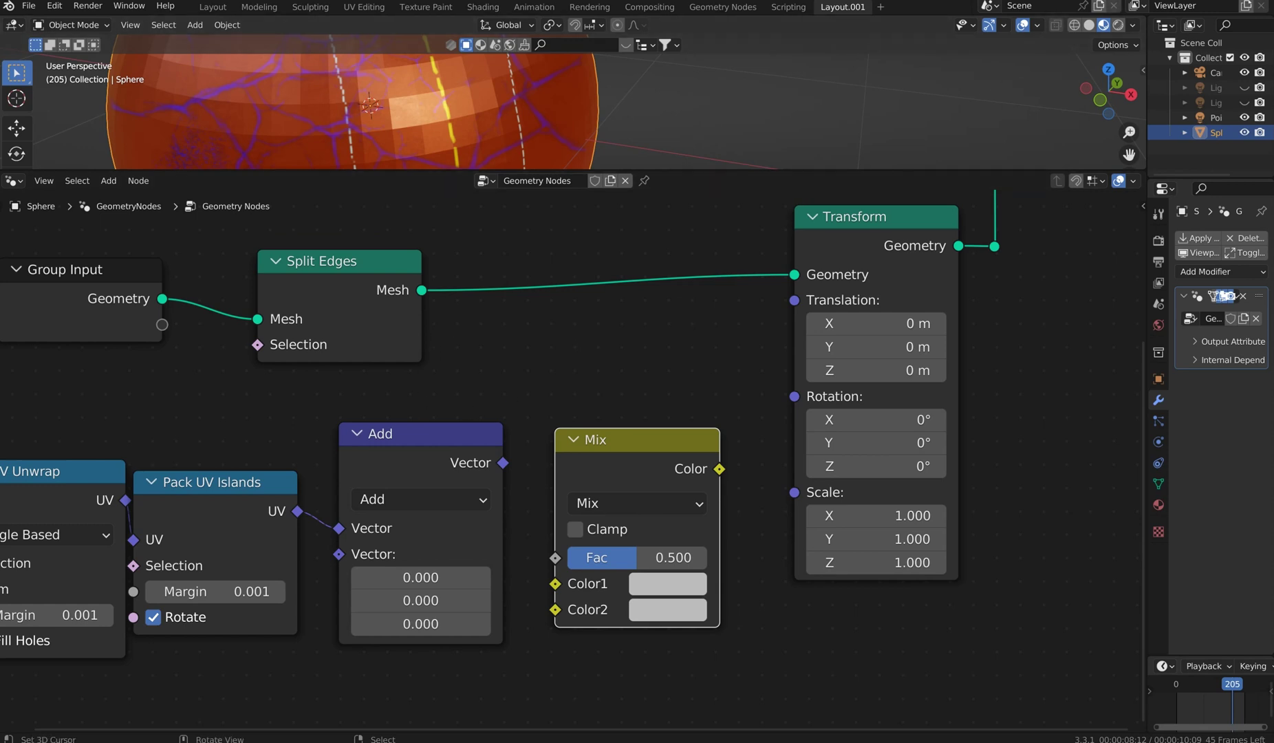
{"action": "middle_click_drag", "start_coordinate": [616, 419], "coordinate": [651, 386]}
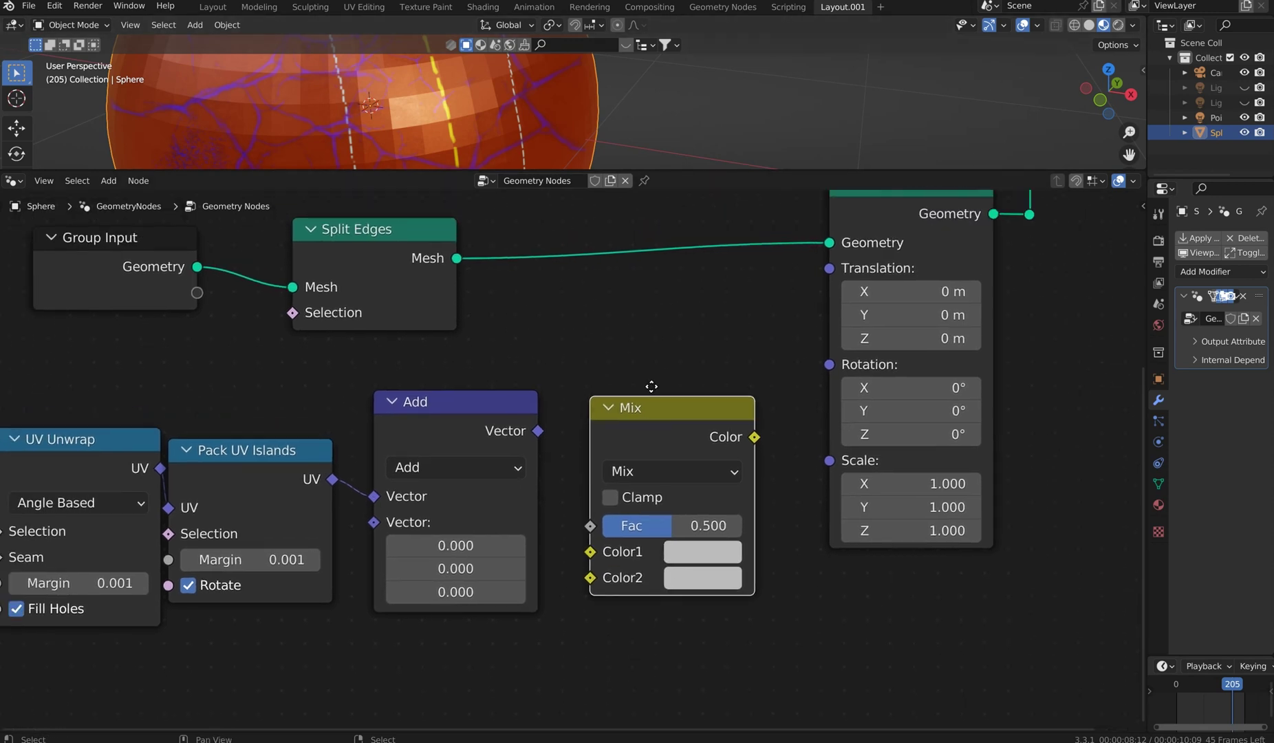
{"action": "left_click_drag", "start_coordinate": [655, 409], "coordinate": [670, 410]}
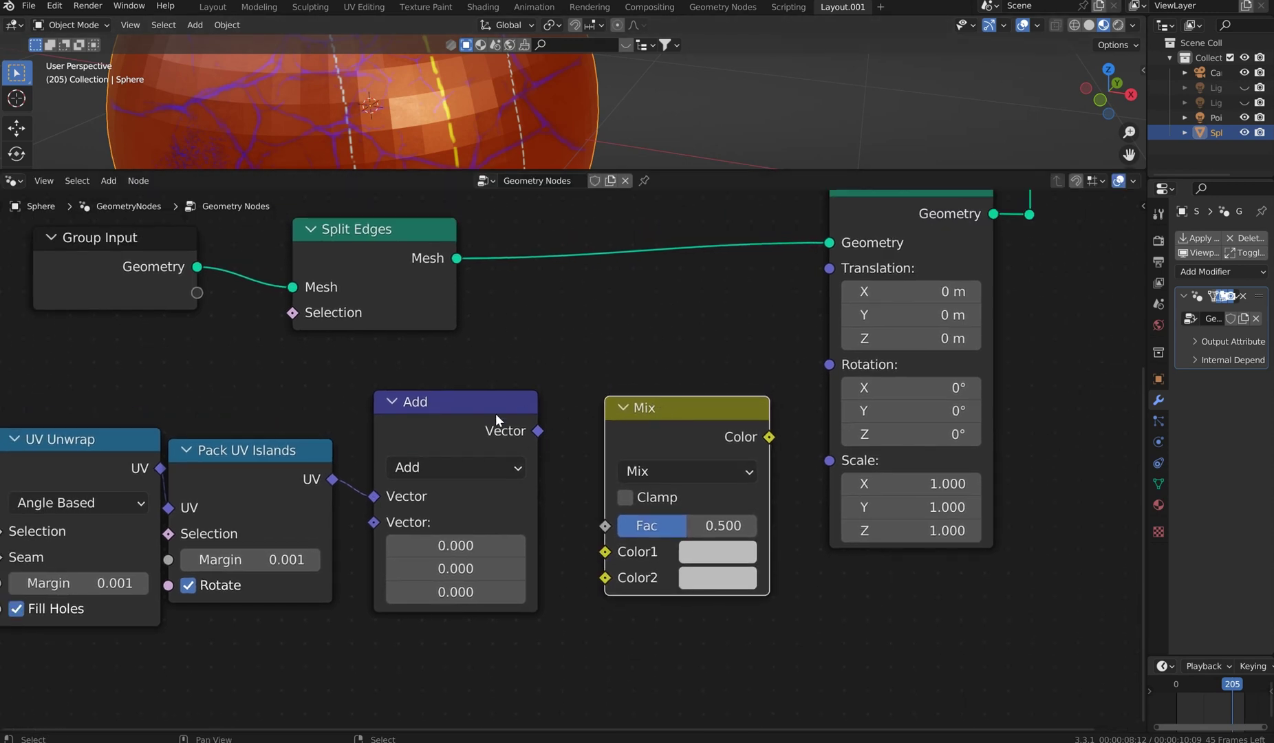
{"action": "left_click", "coordinate": [459, 411]}
{"action": "left_click_drag", "start_coordinate": [460, 412], "coordinate": [463, 411]}
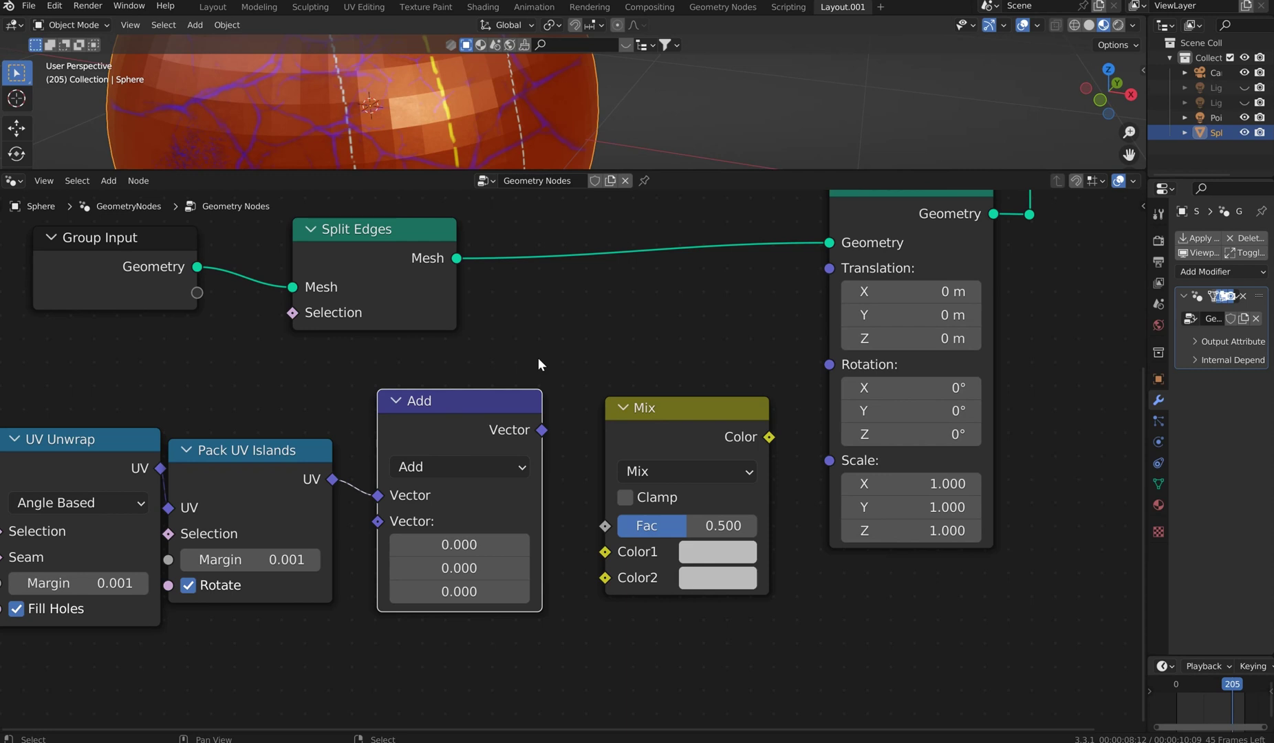
Connect the Add node's Vector output to Mix's Color1 and place a new Position node feeding Color2.
{"action": "left_click_drag", "start_coordinate": [544, 431], "coordinate": [534, 674]}
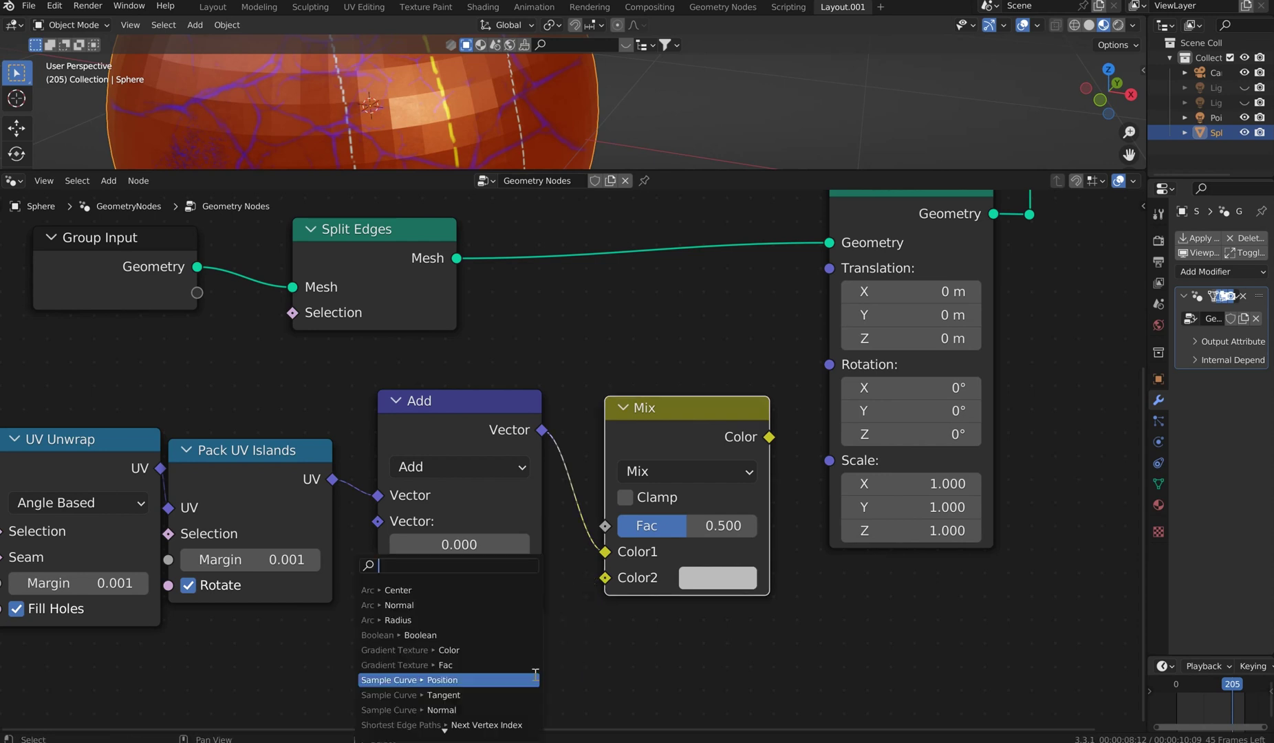
{"action": "type", "text": "posit"}
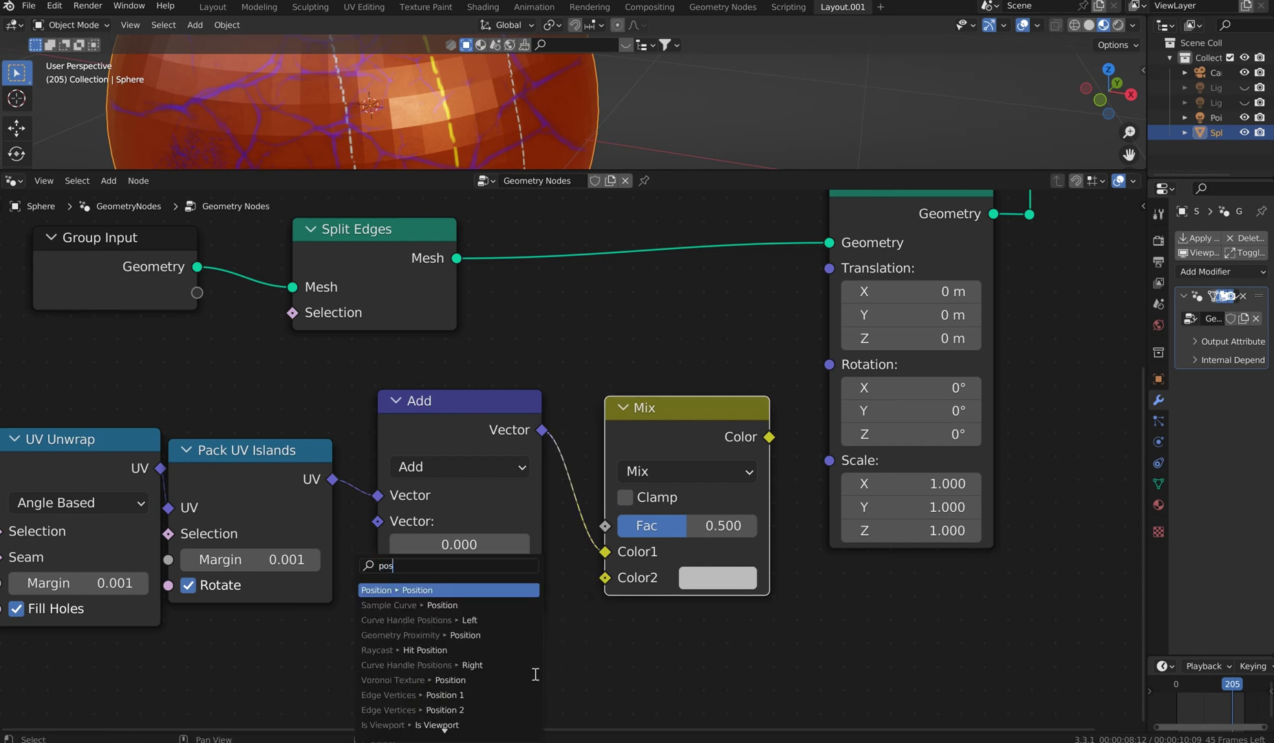
{"action": "left_click", "coordinate": [502, 590]}
{"action": "left_click", "coordinate": [508, 584]}
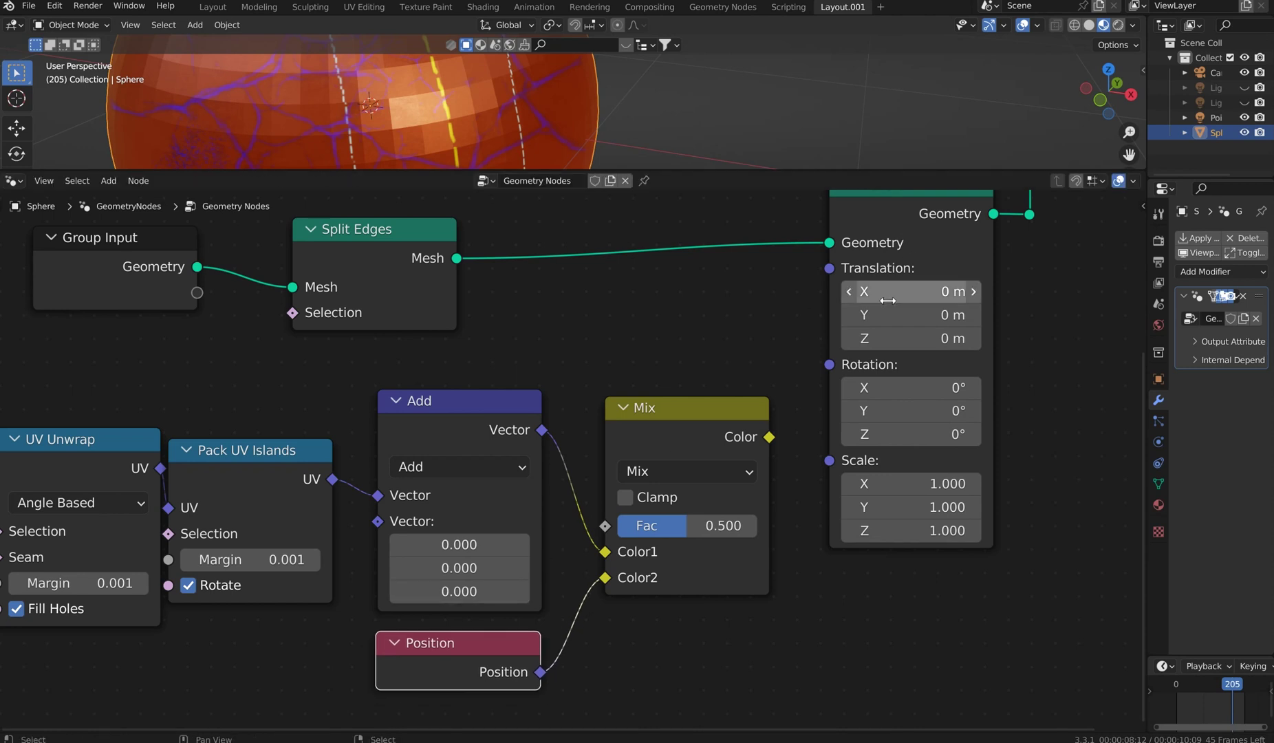
Disconnect the Transform node from Split Edges and the reroute point and move it beyond the reroute point.
{"action": "middle_click_drag", "start_coordinate": [870, 292], "coordinate": [768, 397]}
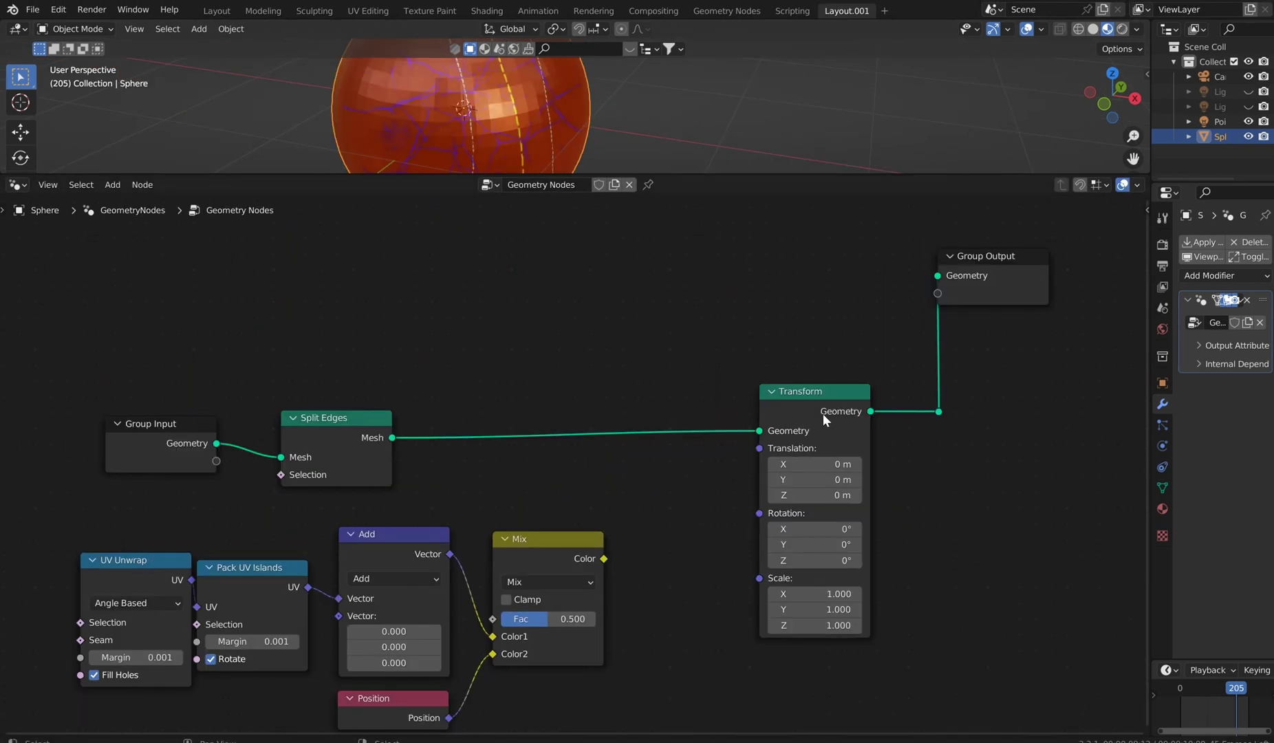
{"action": "left_click_drag", "start_coordinate": [604, 558], "coordinate": [639, 528]}
{"action": "left_click", "coordinate": [657, 488]}
{"action": "middle_click_drag", "start_coordinate": [673, 480], "coordinate": [641, 443]}
{"action": "scroll", "coordinate": [643, 446], "scroll_direction": "up", "scroll_amount": 2}
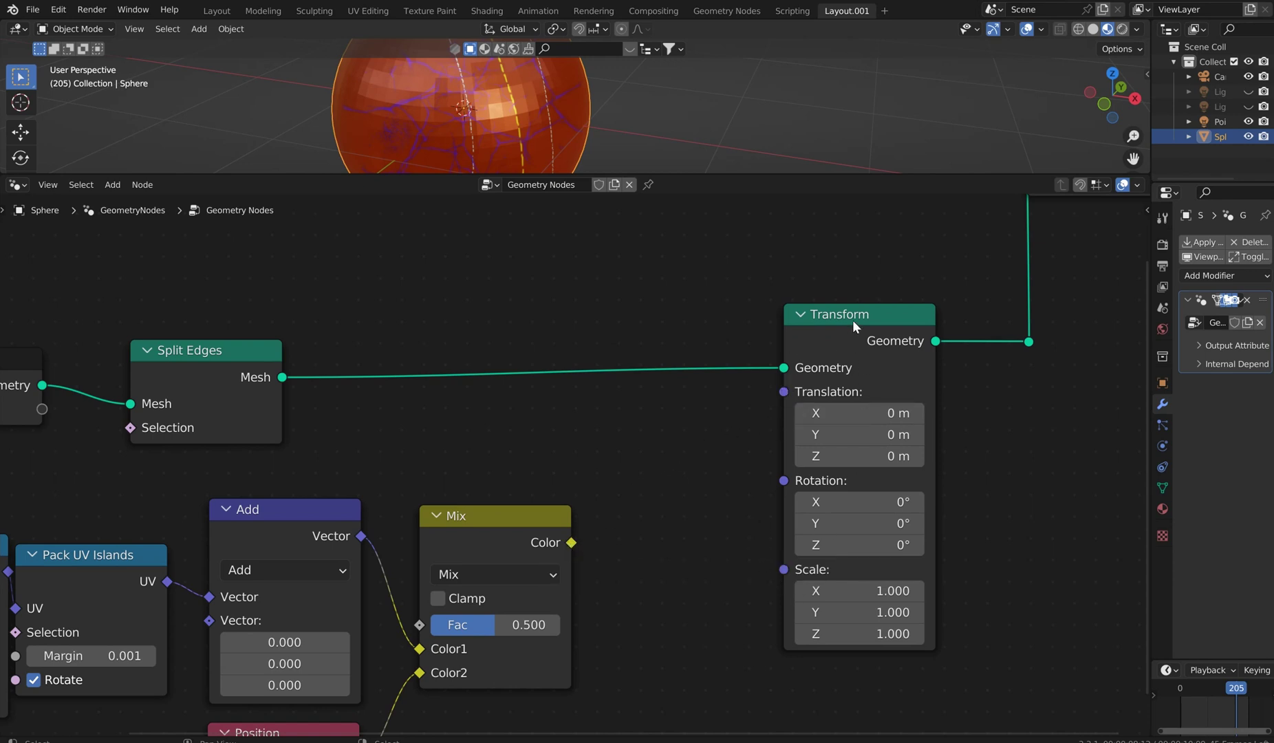
{"action": "mouse_move", "coordinate": [853, 323]}
{"action": "left_mouse_down"}
{"action": "mouse_move", "coordinate": [818, 318]}
{"action": "mouse_move", "coordinate": [836, 316]}
{"action": "left_mouse_up"}
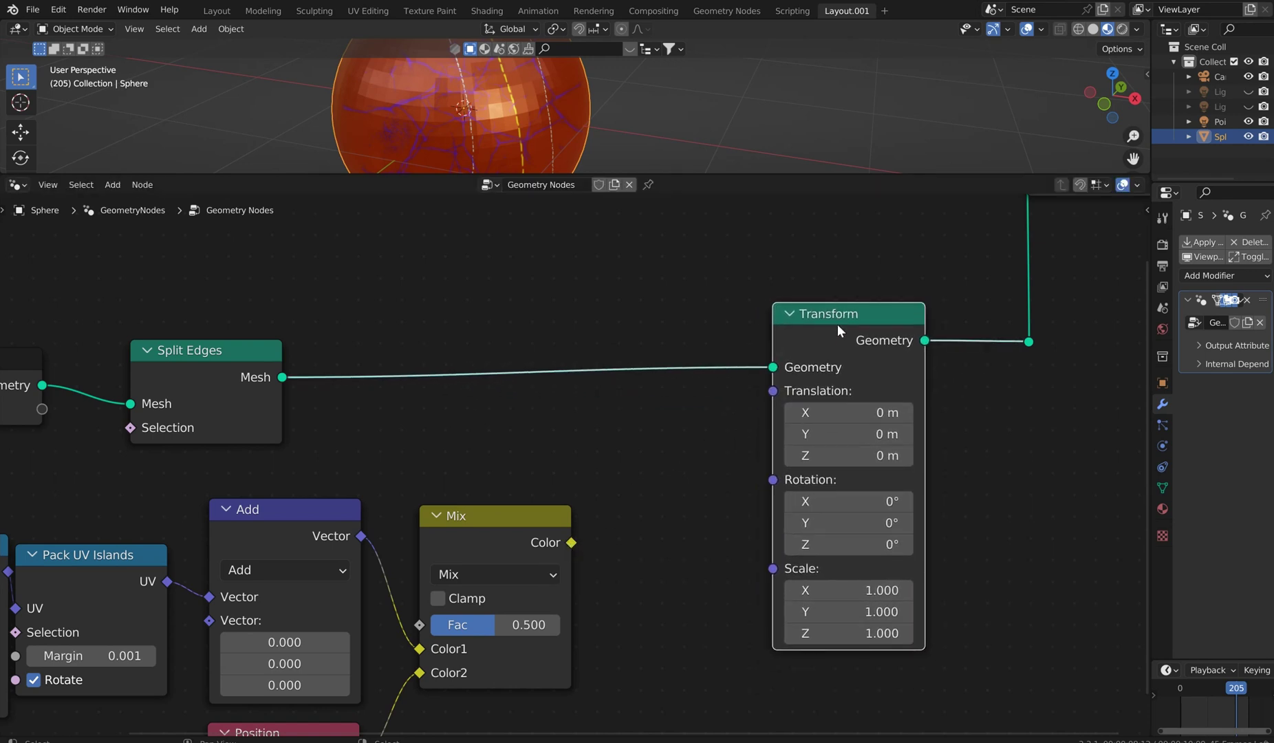
{"action": "right_click_drag", "start_coordinate": [953, 298], "coordinate": [965, 421], "text": "ctrl"}
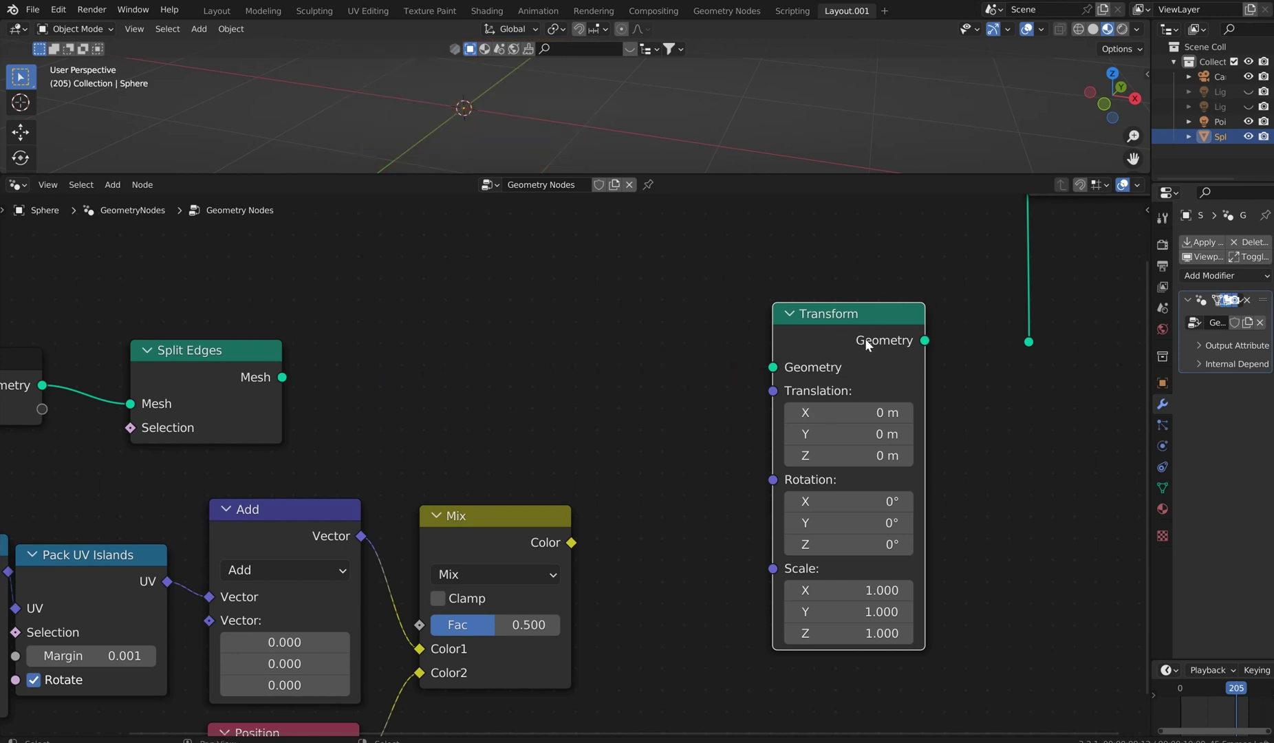
{"action": "left_click_drag", "start_coordinate": [836, 312], "coordinate": [1100, 355]}
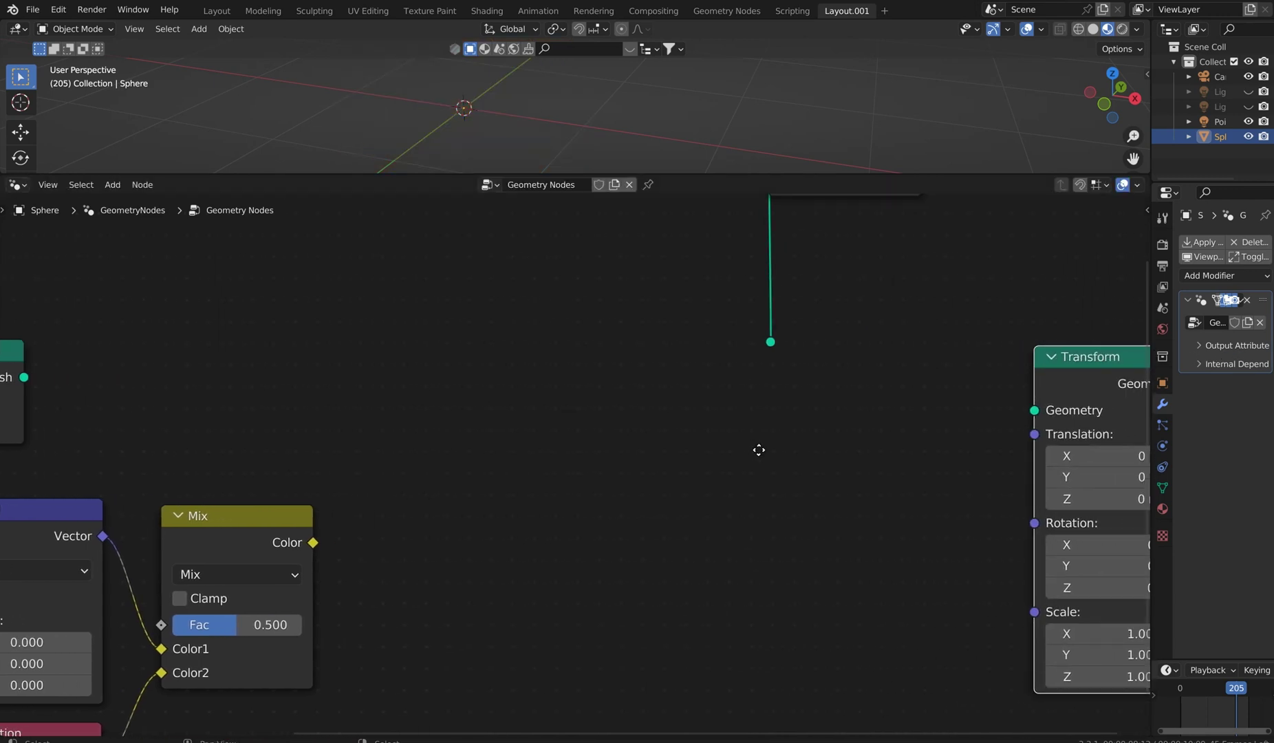
Add a Set Position node in the gap between Split Edges and the reroute point.
{"action": "middle_click_drag", "start_coordinate": [757, 448], "coordinate": [822, 495]}
{"action": "left_click", "coordinate": [618, 446]}
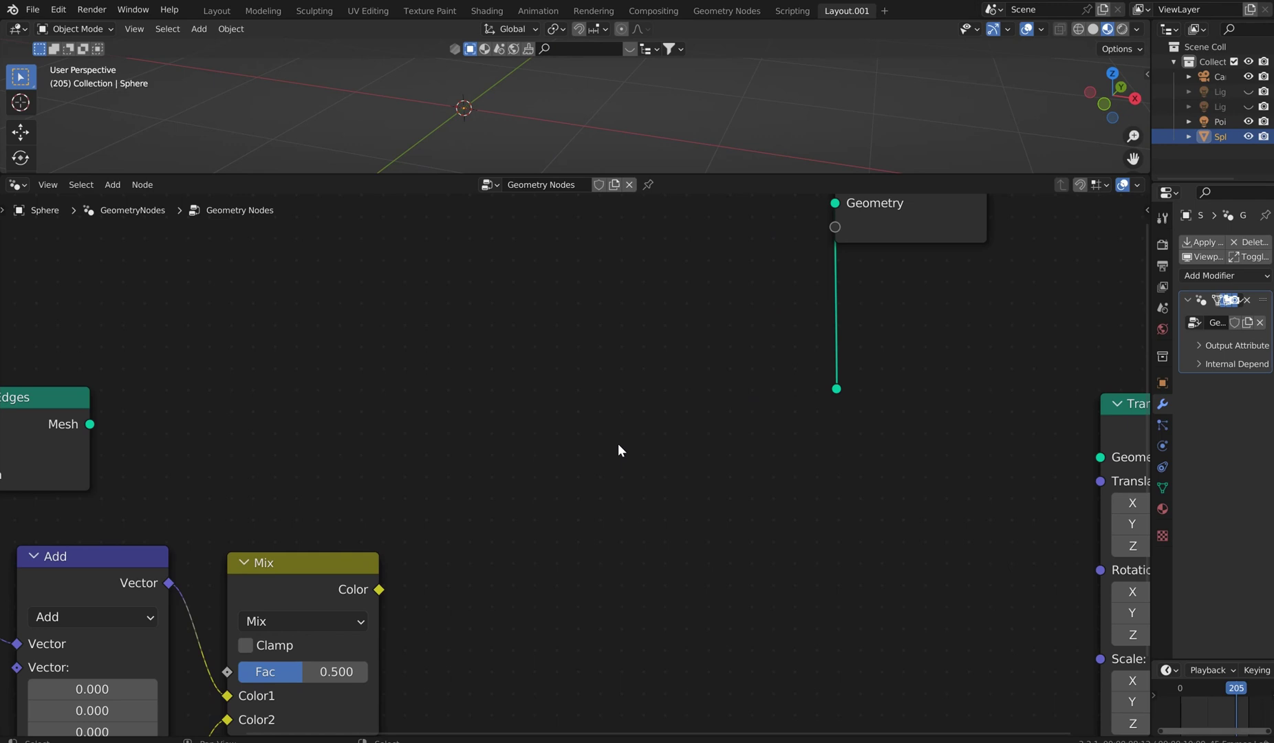
{"action": "key", "text": "F3"}
{"action": "type", "text": "se"}
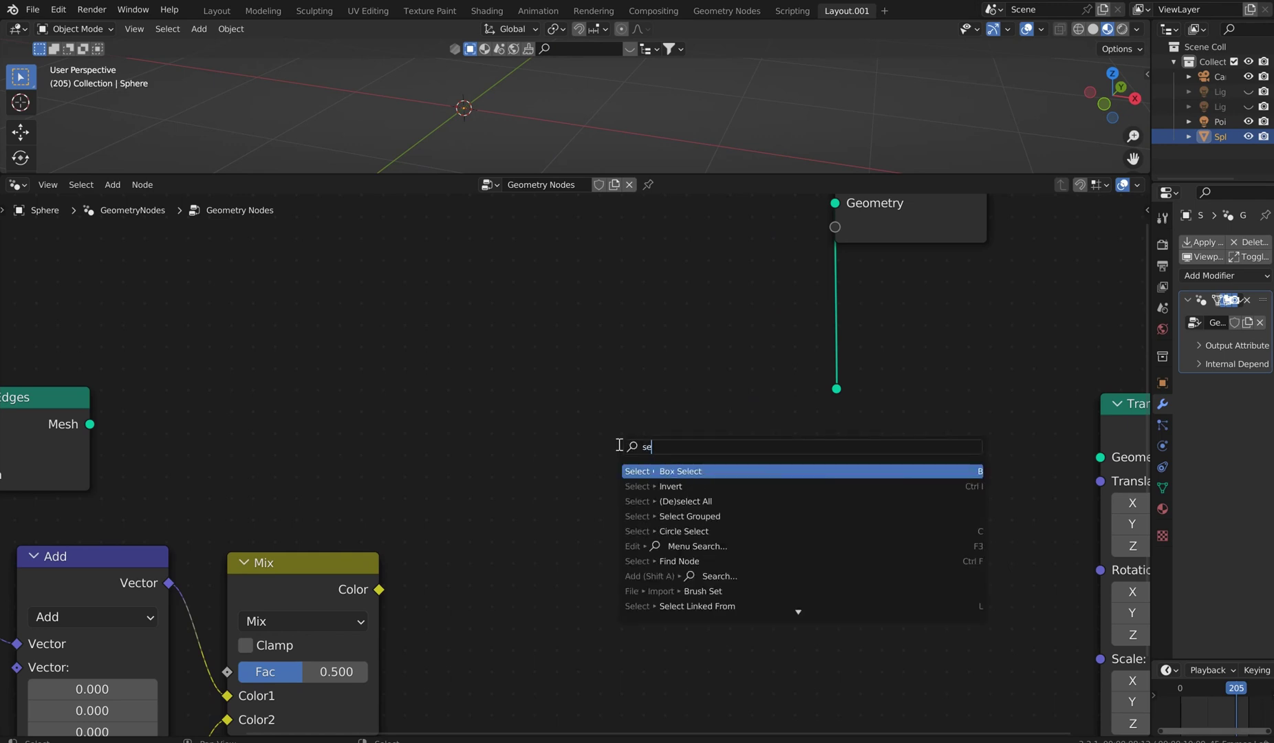
{"action": "type", "text": "t pos"}
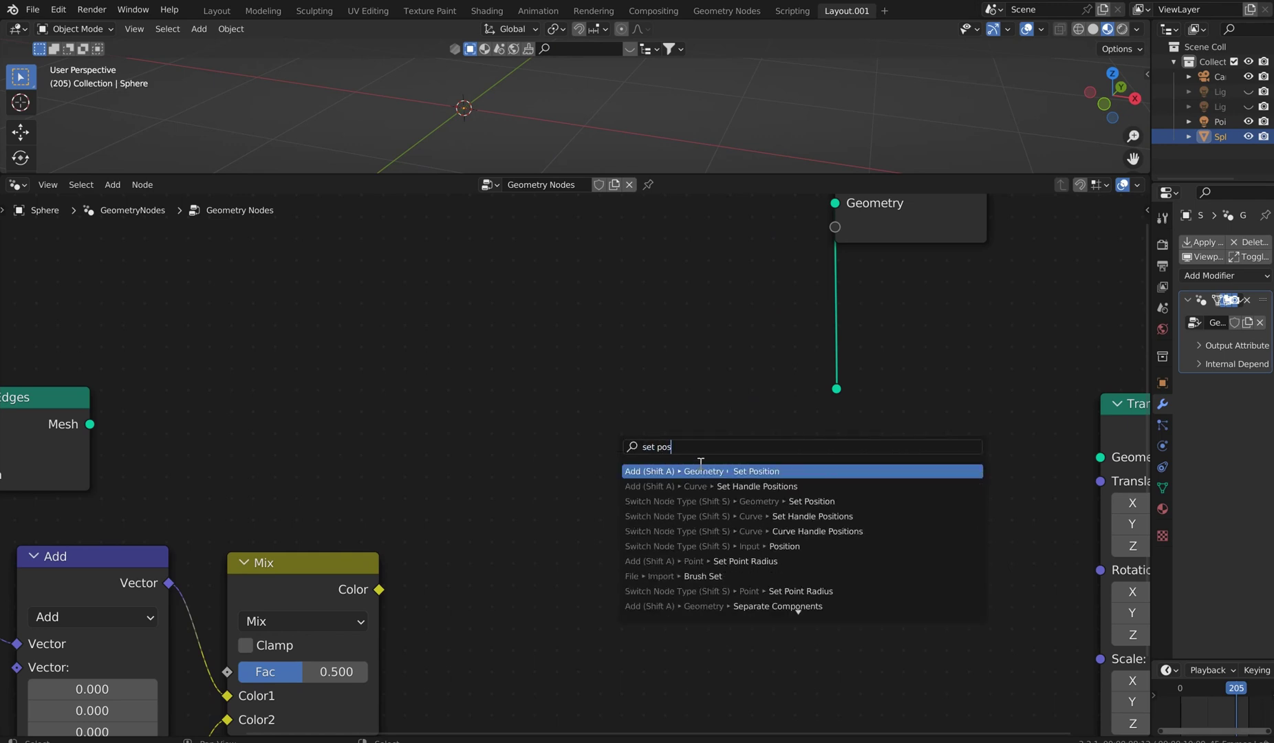
{"action": "key", "text": "Return"}
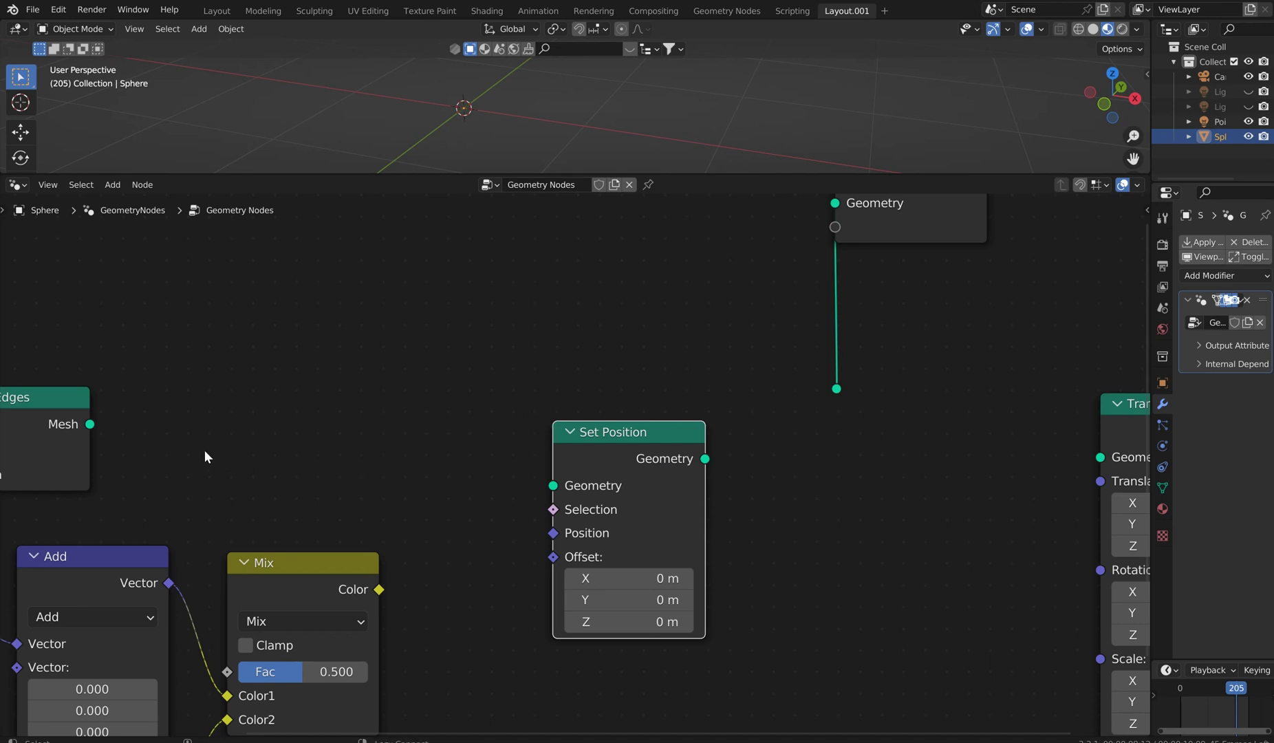
Link Split Edges' Mesh through Set Position to the reroute point and align Set Position's output with that point.
{"action": "right_click_drag", "start_coordinate": [204, 457], "coordinate": [835, 392], "text": "alt"}
{"action": "scroll", "coordinate": [527, 390], "scroll_direction": "down", "scroll_amount": 1}
{"action": "middle_click_drag", "start_coordinate": [521, 361], "coordinate": [608, 324]}
{"action": "scroll", "coordinate": [482, 286], "scroll_direction": "down", "scroll_amount": 1}
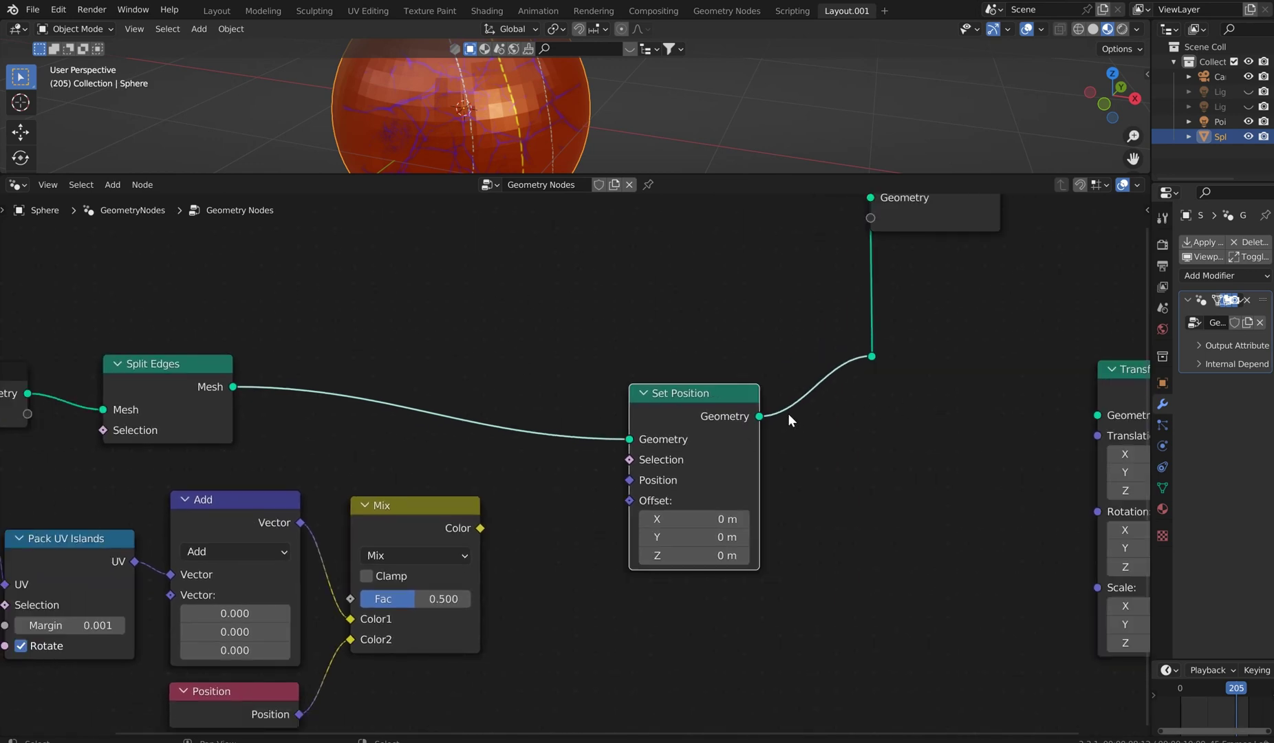
{"action": "key", "text": "g"}
{"action": "left_click", "coordinate": [784, 351]}
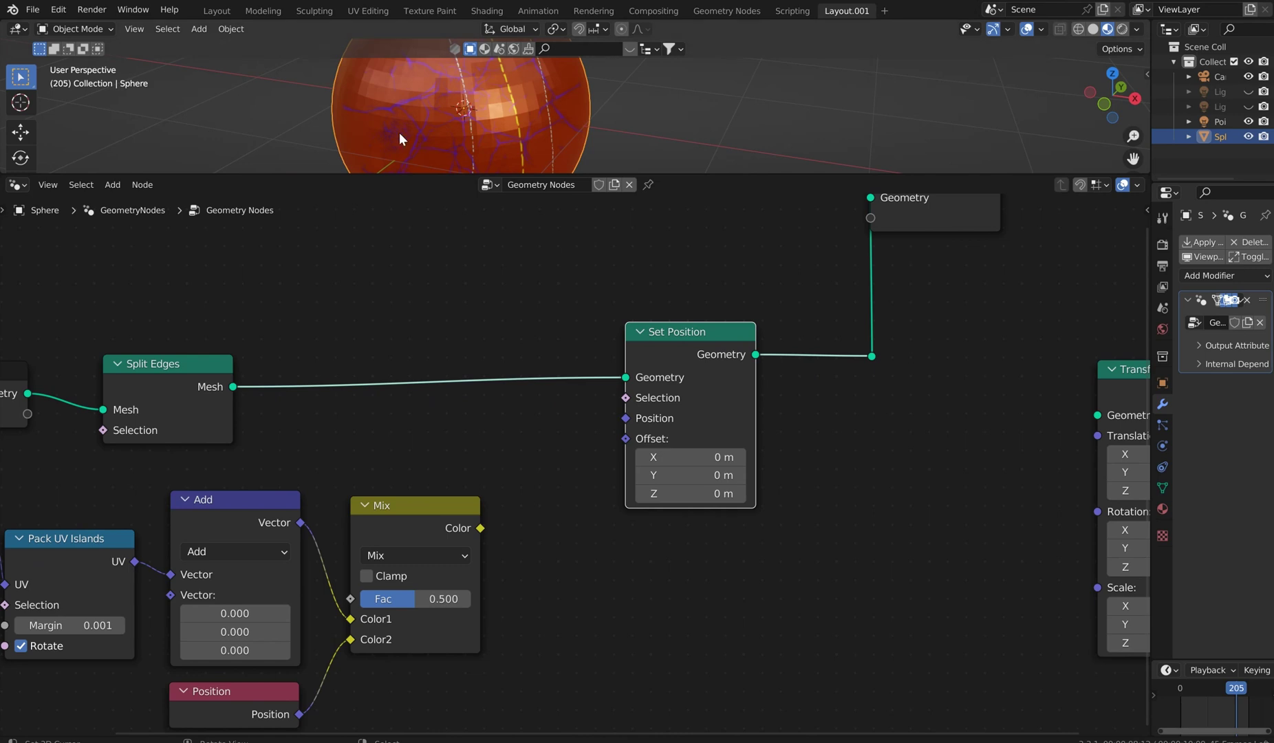
Search the add-ons in the preferences for "node" to check which node add-ons are enabled.
{"action": "left_click", "coordinate": [58, 10]}
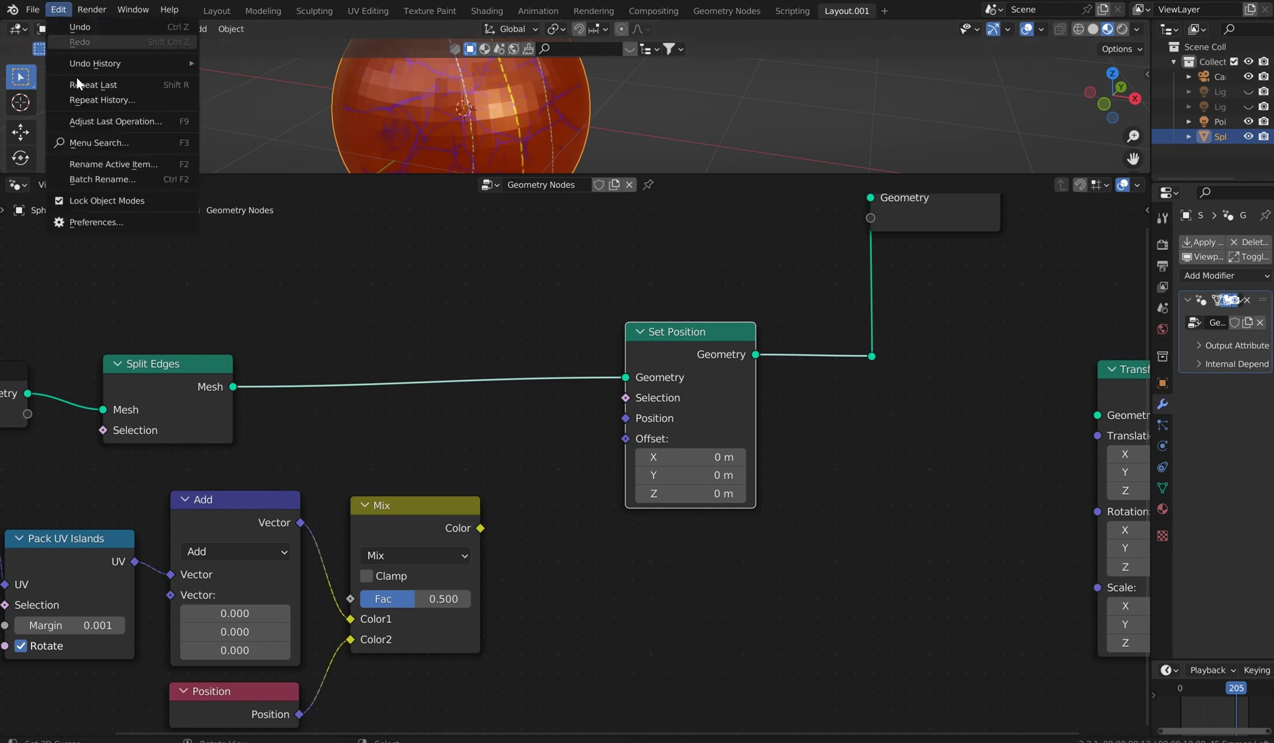
{"action": "left_click", "coordinate": [86, 221]}
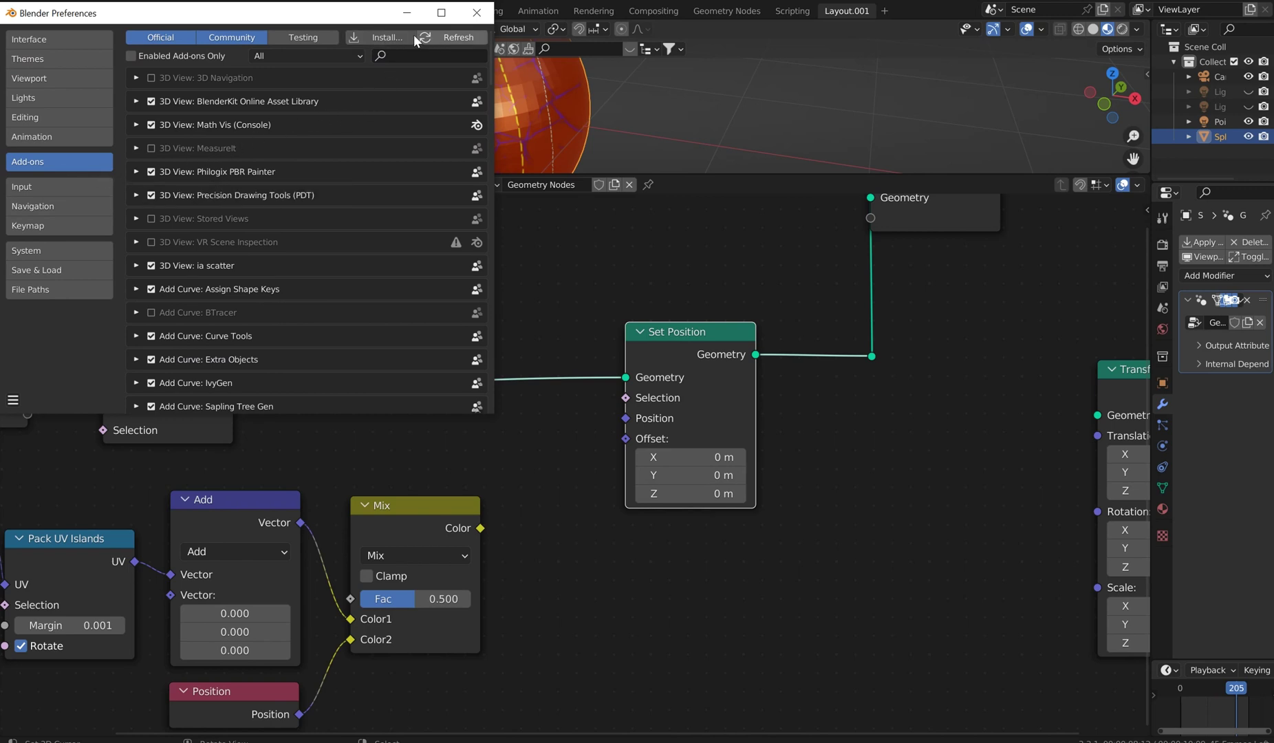
{"action": "left_click", "coordinate": [424, 55]}
{"action": "type", "text": "node"}
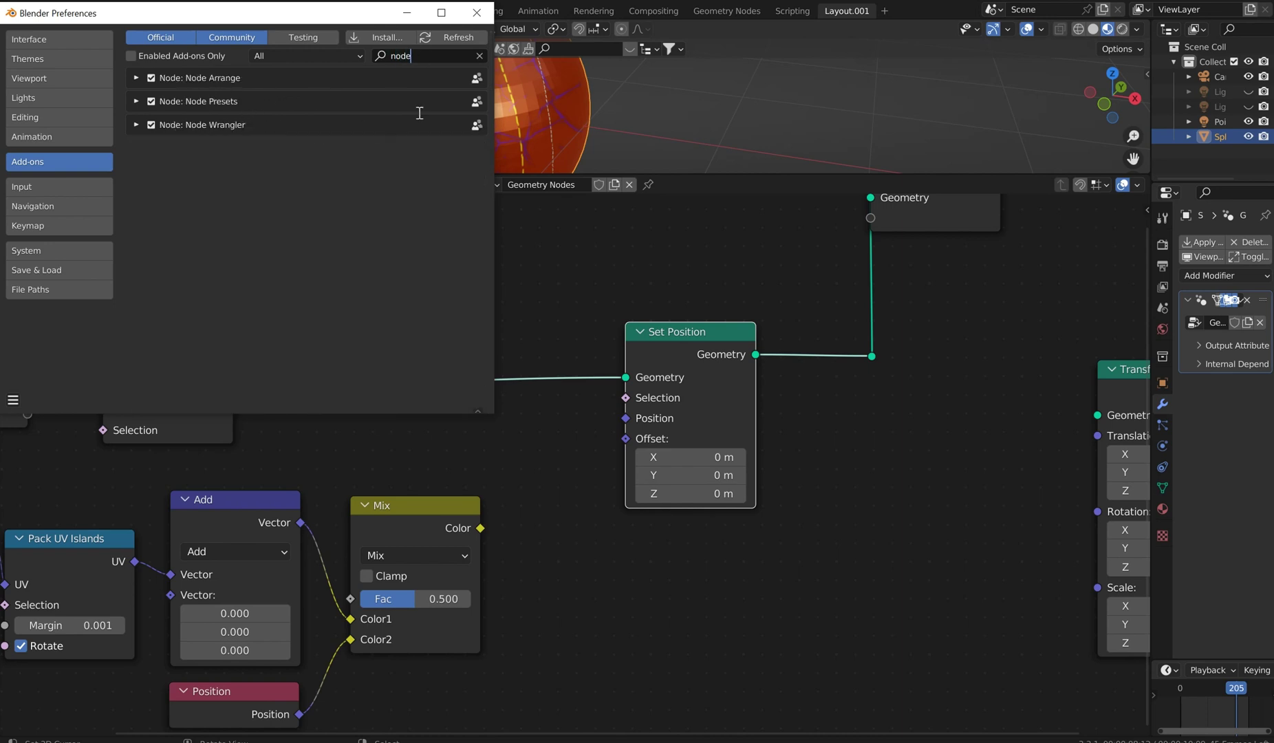
{"action": "left_click", "coordinate": [476, 13]}
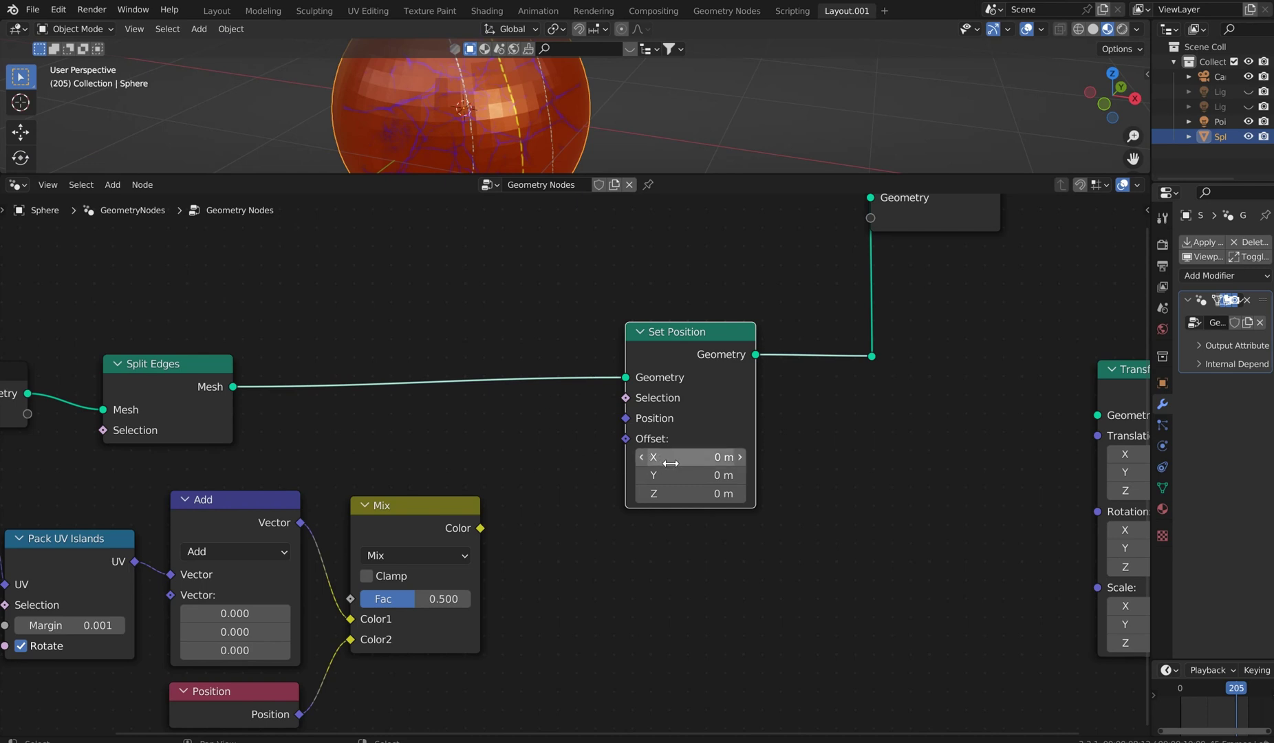
Look through the node editor's sidebar categories, including Node Wrangler, BlenderKit, Arrange, Group, View, Tool and Node.
{"action": "left_click", "coordinate": [908, 501]}
{"action": "key", "text": "n"}
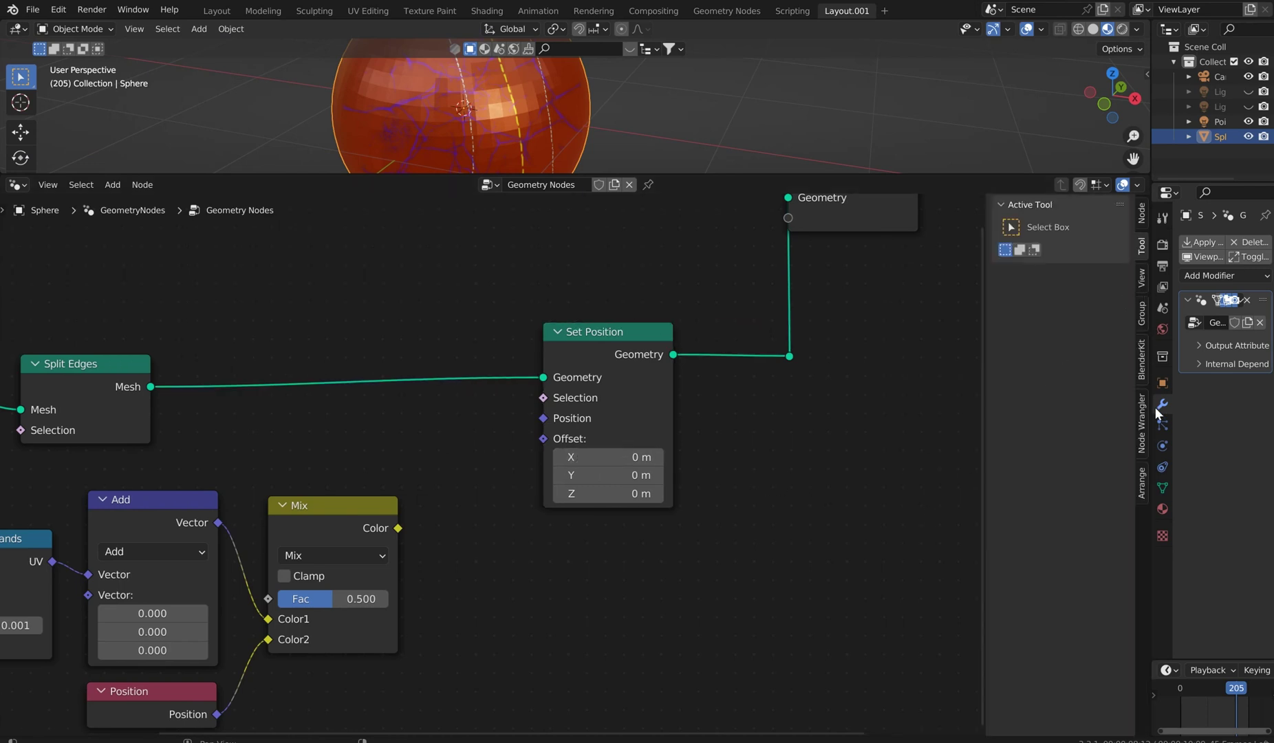
{"action": "left_click", "coordinate": [1140, 425]}
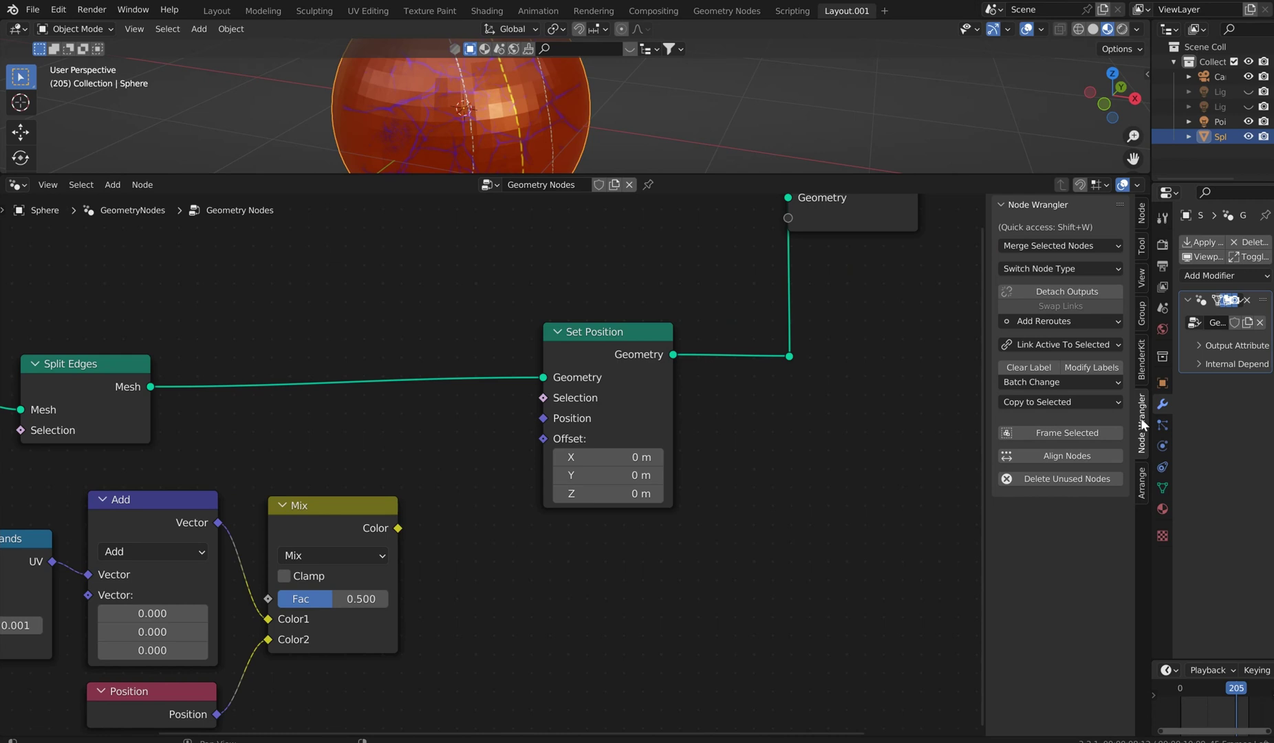
{"action": "left_click", "coordinate": [1141, 359]}
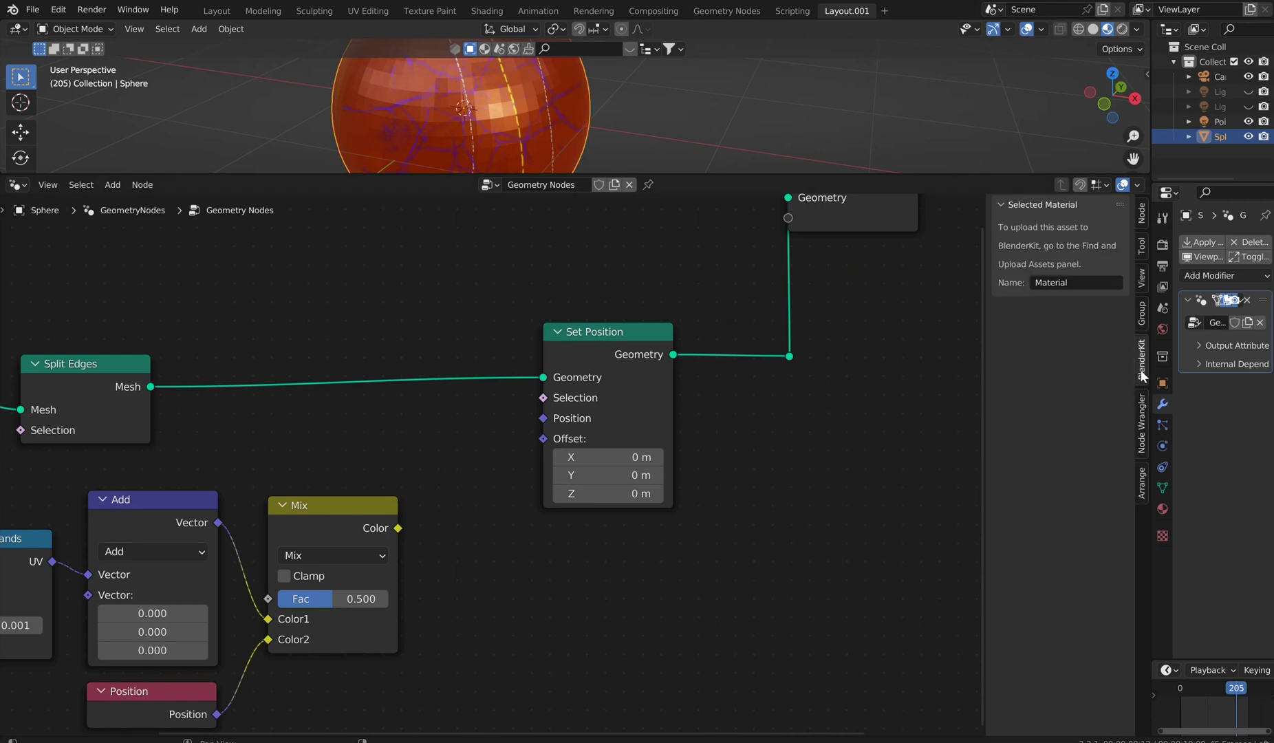
{"action": "left_click", "coordinate": [1142, 482]}
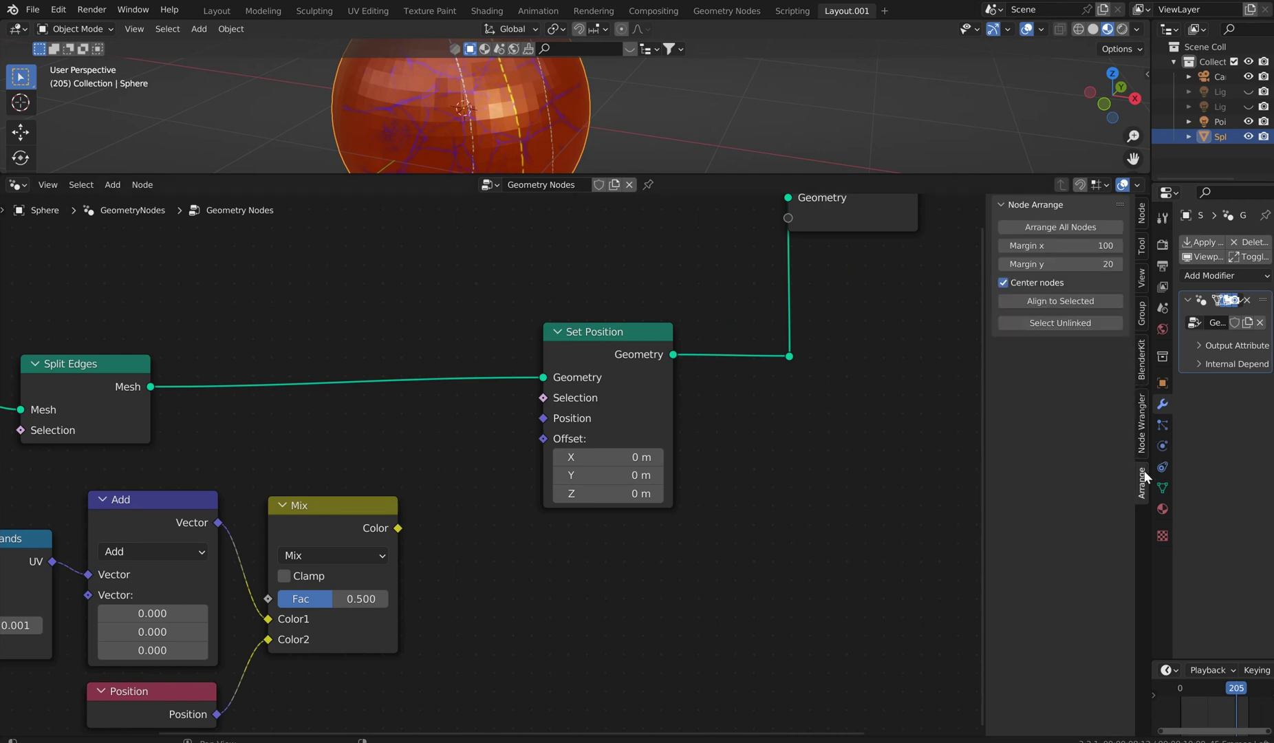
{"action": "left_click", "coordinate": [1140, 313]}
{"action": "left_click", "coordinate": [1140, 279]}
{"action": "left_click", "coordinate": [1139, 244]}
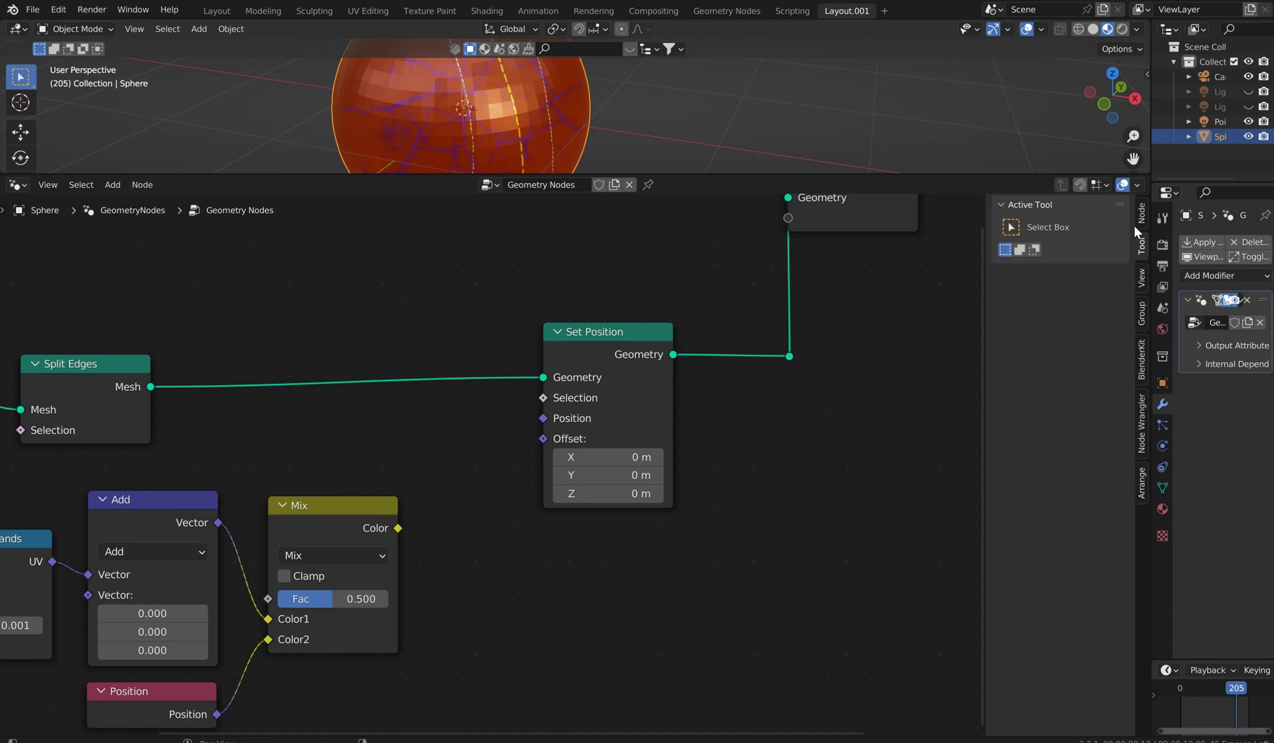
{"action": "left_click", "coordinate": [1140, 215]}
{"action": "key", "text": "n"}
Connect Mix's Color output to Set Position's Position input and enlarge the 3D viewport to inspect the sphere.
{"action": "middle_click_drag", "start_coordinate": [835, 440], "coordinate": [891, 462]}
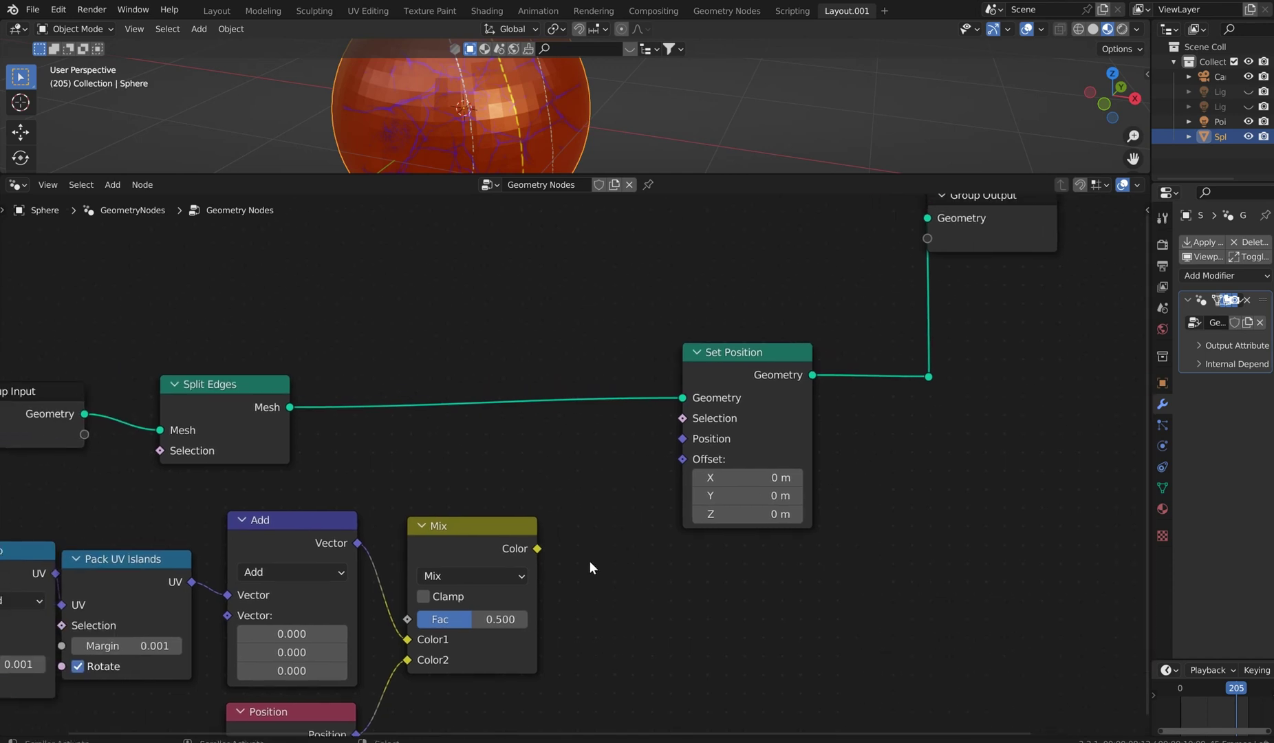
{"action": "left_click_drag", "start_coordinate": [535, 549], "coordinate": [683, 438]}
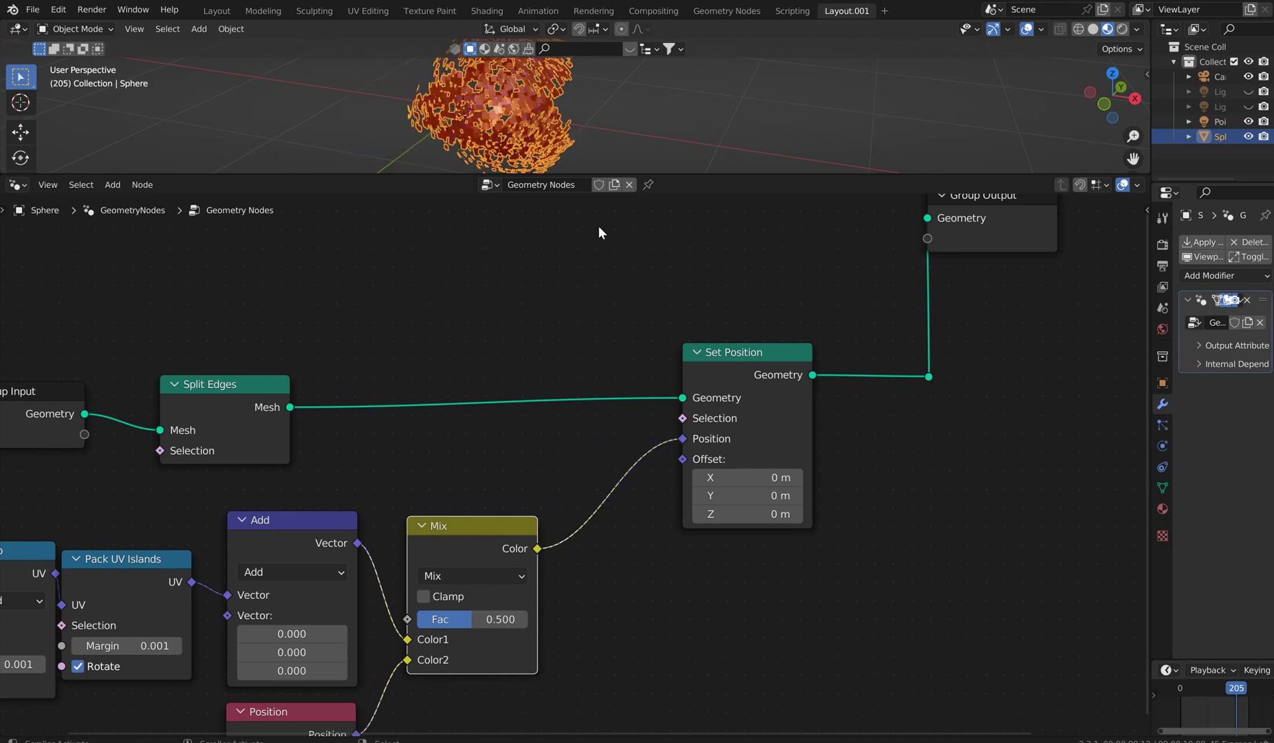
{"action": "left_click_drag", "start_coordinate": [457, 174], "coordinate": [473, 340]}
{"action": "middle_click_drag", "start_coordinate": [552, 207], "coordinate": [672, 193]}
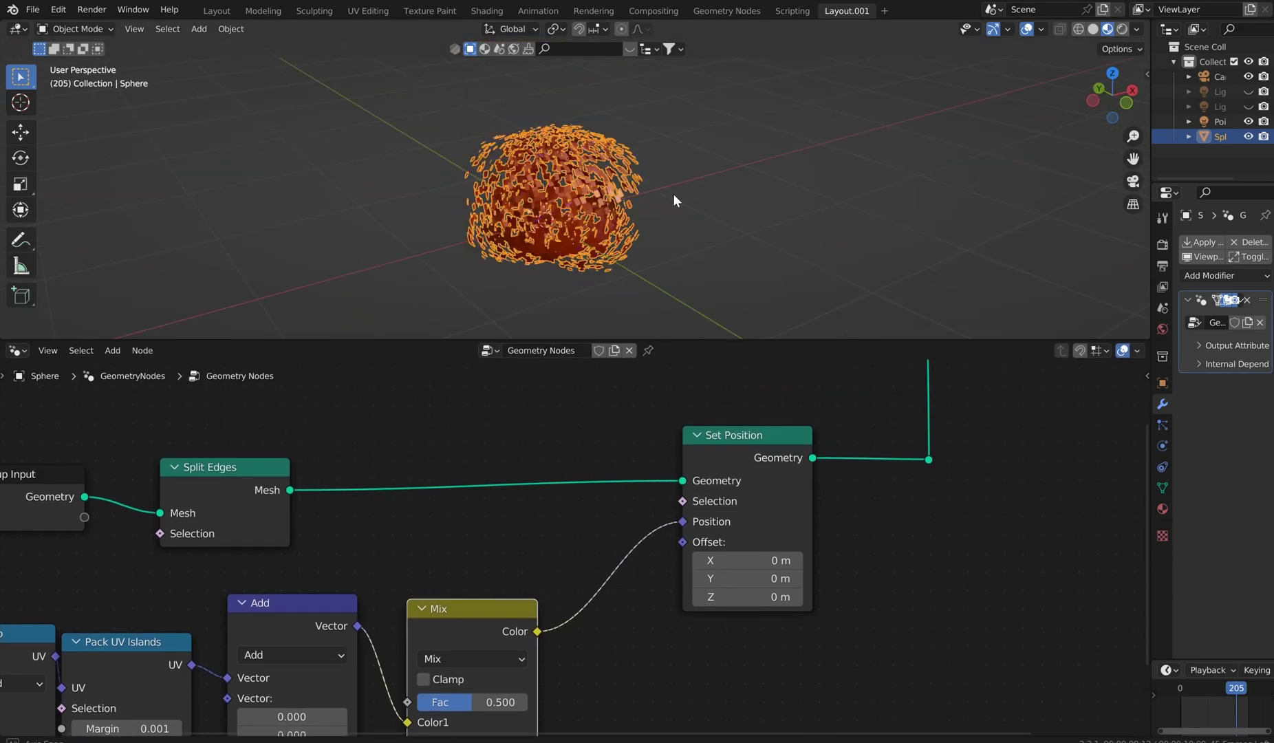
{"action": "scroll", "coordinate": [624, 188], "scroll_direction": "up", "scroll_amount": 6}
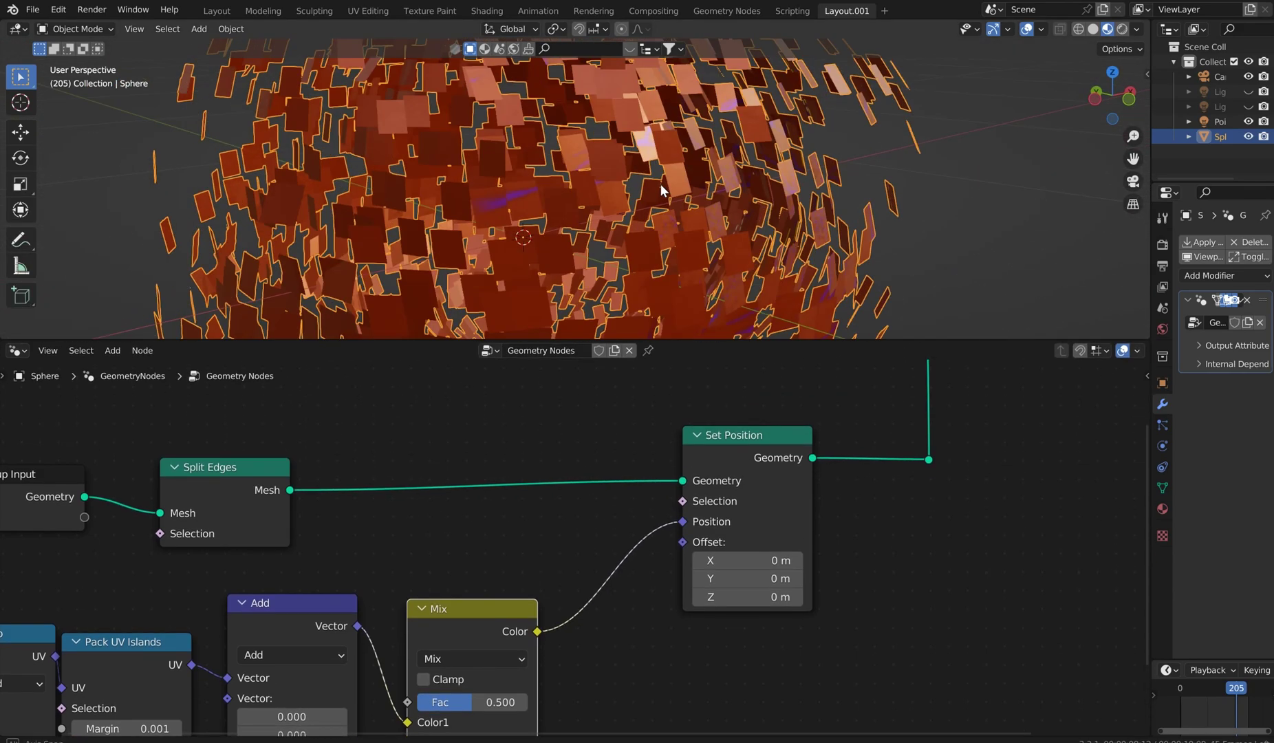
{"action": "scroll", "coordinate": [659, 184], "scroll_direction": "down", "scroll_amount": 8}
Nudge the Set Position node slightly and examine the Mix node's settings up close.
{"action": "middle_click_drag", "start_coordinate": [511, 444], "coordinate": [624, 378]}
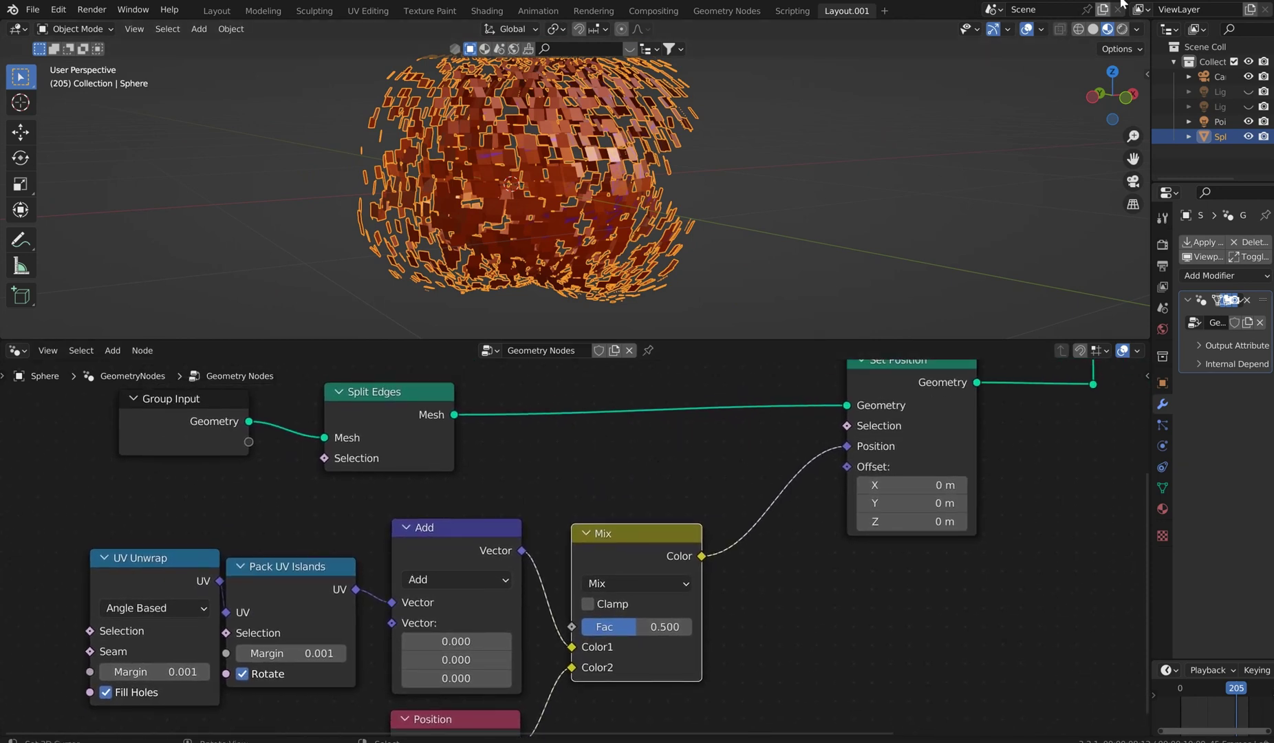
{"action": "middle_click_drag", "start_coordinate": [962, 433], "coordinate": [896, 460]}
{"action": "scroll", "coordinate": [936, 450], "scroll_direction": "down", "scroll_amount": 3}
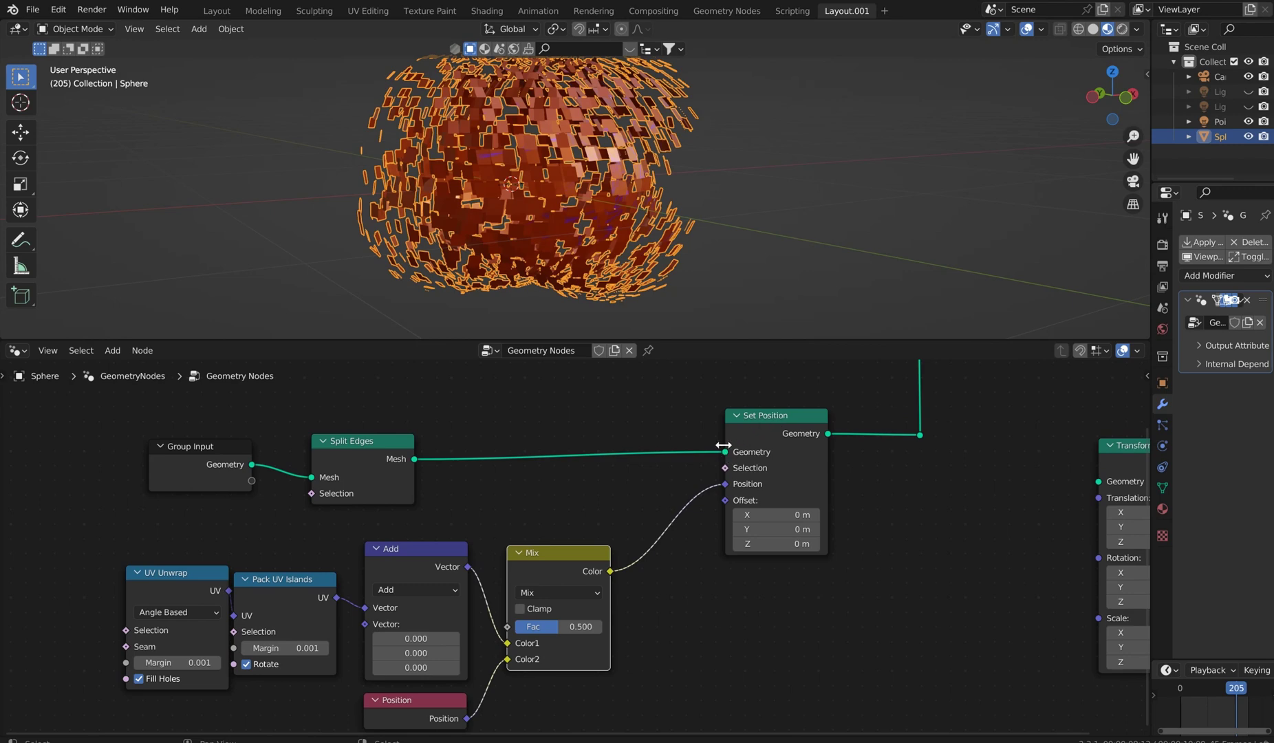
{"action": "mouse_move", "coordinate": [768, 423]}
{"action": "left_mouse_down"}
{"action": "mouse_move", "coordinate": [784, 423]}
{"action": "mouse_move", "coordinate": [765, 420]}
{"action": "left_mouse_up"}
{"action": "middle_click_drag", "start_coordinate": [524, 502], "coordinate": [560, 442]}
{"action": "scroll", "coordinate": [575, 427], "scroll_direction": "up", "scroll_amount": 6}
{"action": "scroll", "coordinate": [565, 478], "scroll_direction": "up", "scroll_amount": 5}
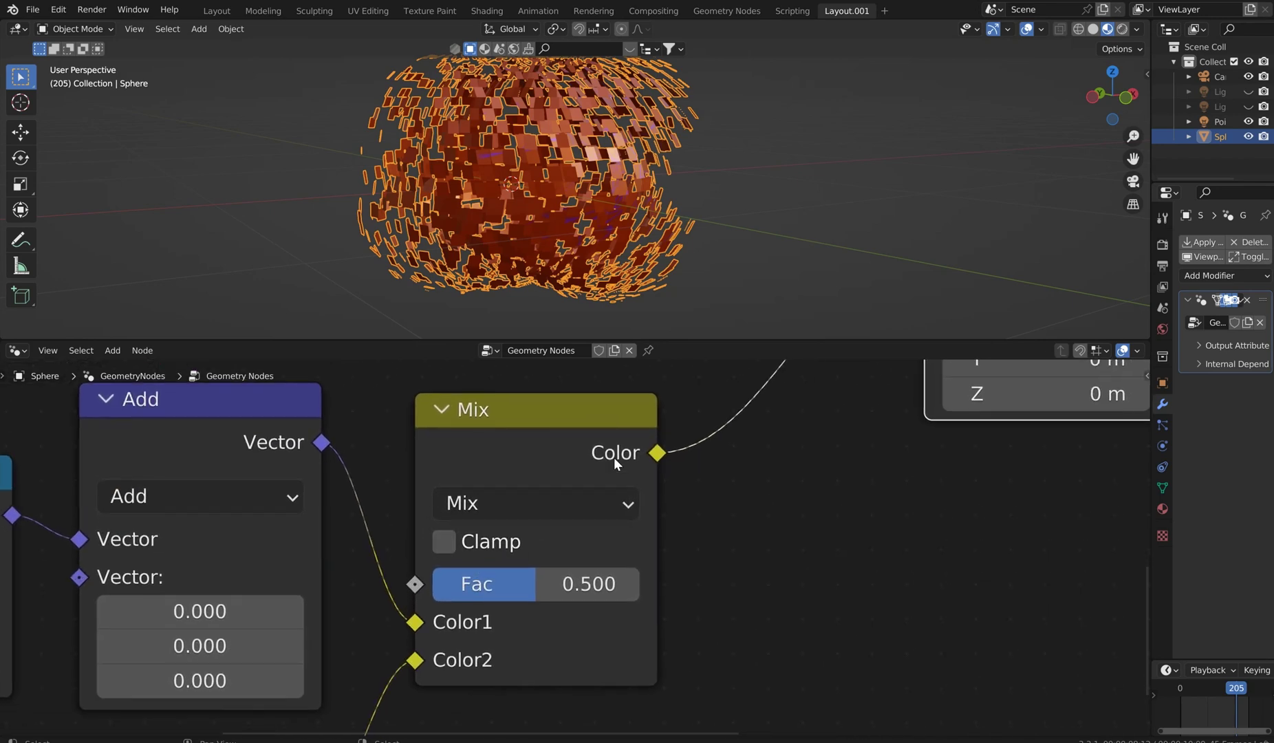
Examine the node chain from Group Input through Split Edges and the UV, Add and Mix nodes to Set Position.
{"action": "scroll", "coordinate": [777, 473], "scroll_direction": "down", "scroll_amount": 3}
{"action": "scroll", "coordinate": [781, 474], "scroll_direction": "down", "scroll_amount": 5}
{"action": "middle_click_drag", "start_coordinate": [825, 460], "coordinate": [724, 565]}
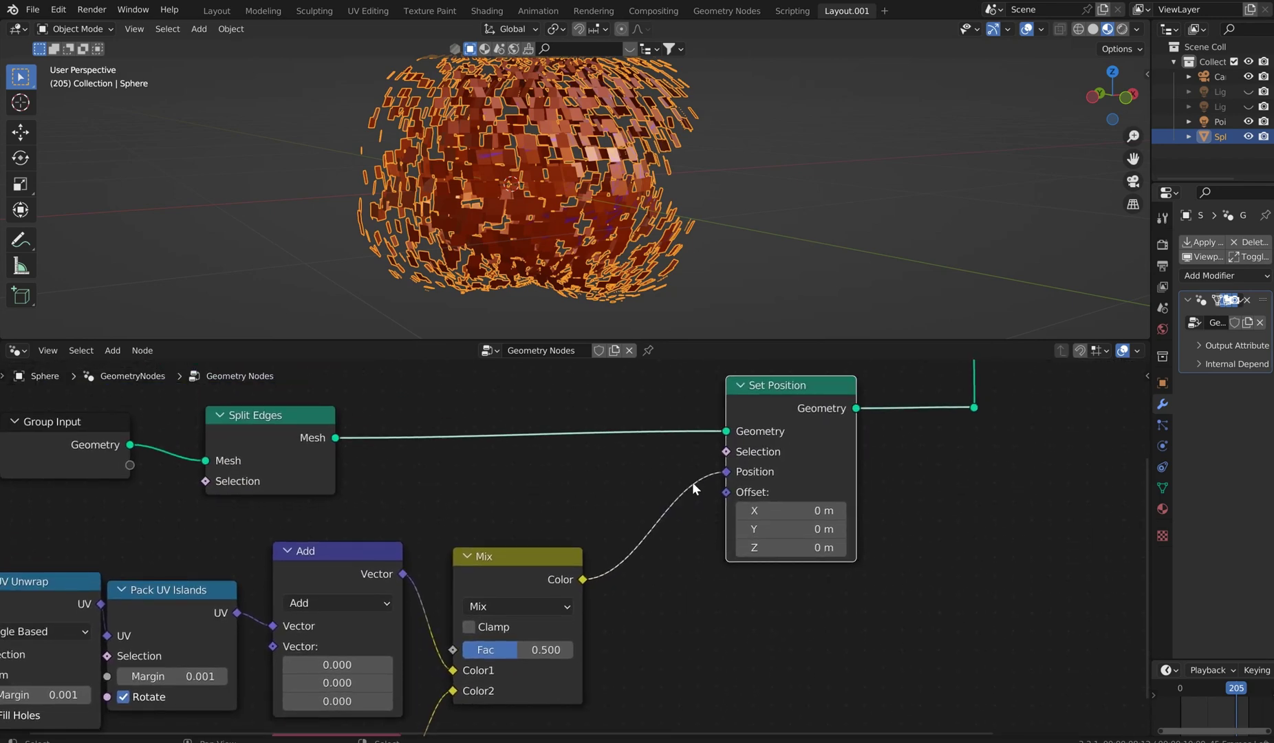
{"action": "middle_click_drag", "start_coordinate": [718, 448], "coordinate": [702, 489]}
{"action": "middle_click_drag", "start_coordinate": [561, 508], "coordinate": [690, 395]}
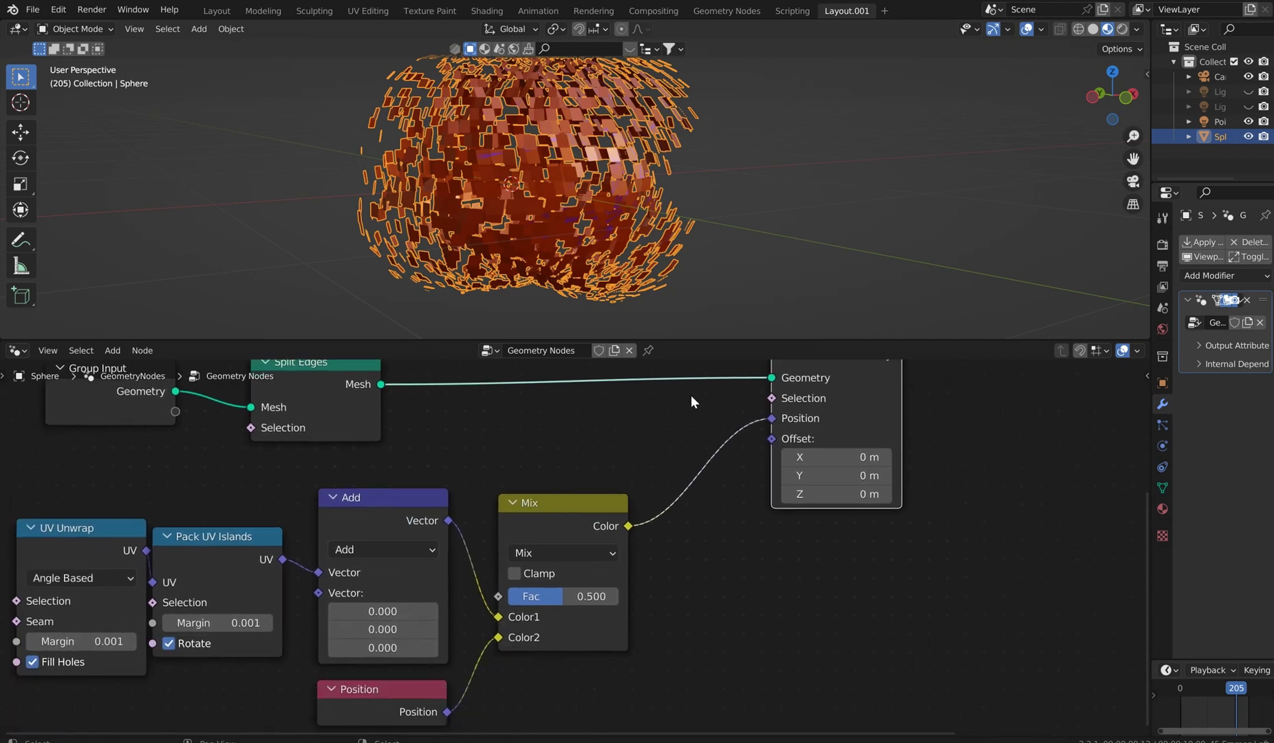
{"action": "scroll", "coordinate": [611, 465], "scroll_direction": "up", "scroll_amount": 2}
{"action": "middle_click_drag", "start_coordinate": [646, 477], "coordinate": [707, 500]}
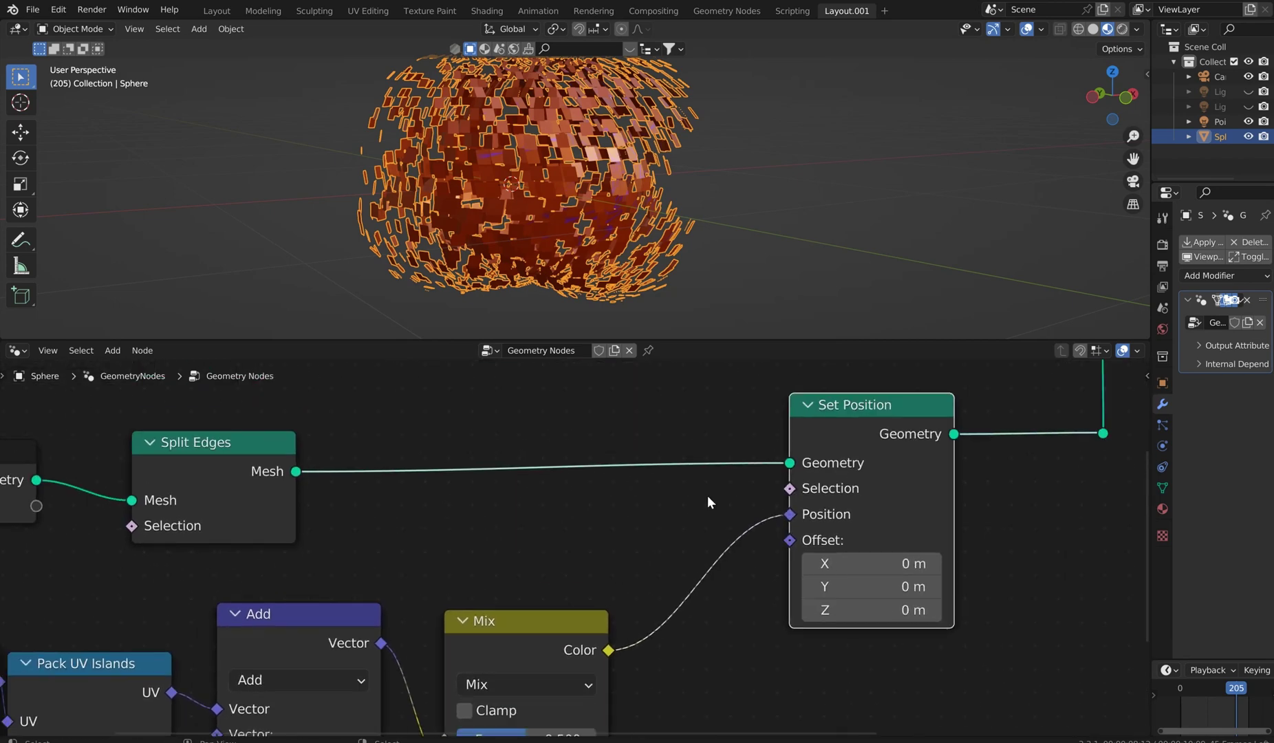
{"action": "scroll", "coordinate": [574, 546], "scroll_direction": "down", "scroll_amount": 2}
Spread the Group Input and Split Edges nodes apart above the UV nodes and nudge the Position node below Add.
{"action": "left_click_drag", "start_coordinate": [153, 488], "coordinate": [146, 443]}
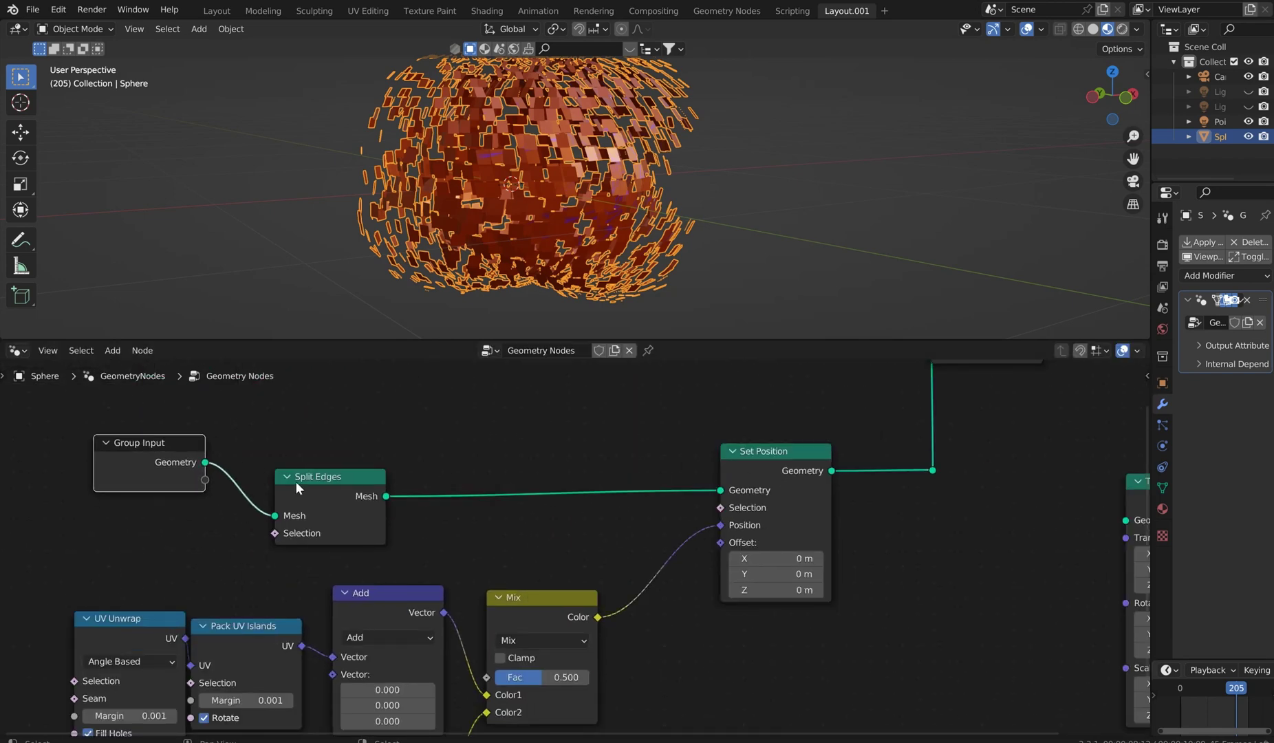
{"action": "left_click_drag", "start_coordinate": [307, 481], "coordinate": [383, 451]}
{"action": "left_click", "coordinate": [777, 451]}
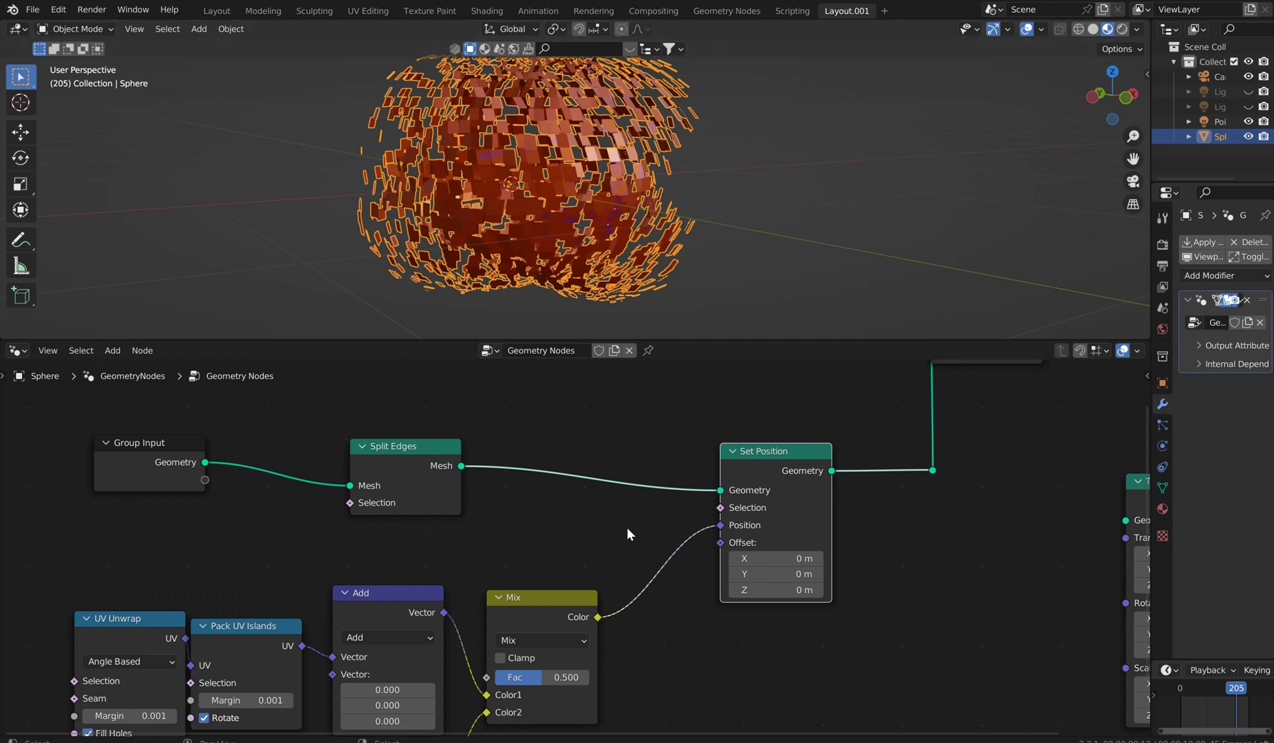
{"action": "middle_click_drag", "start_coordinate": [568, 516], "coordinate": [615, 440]}
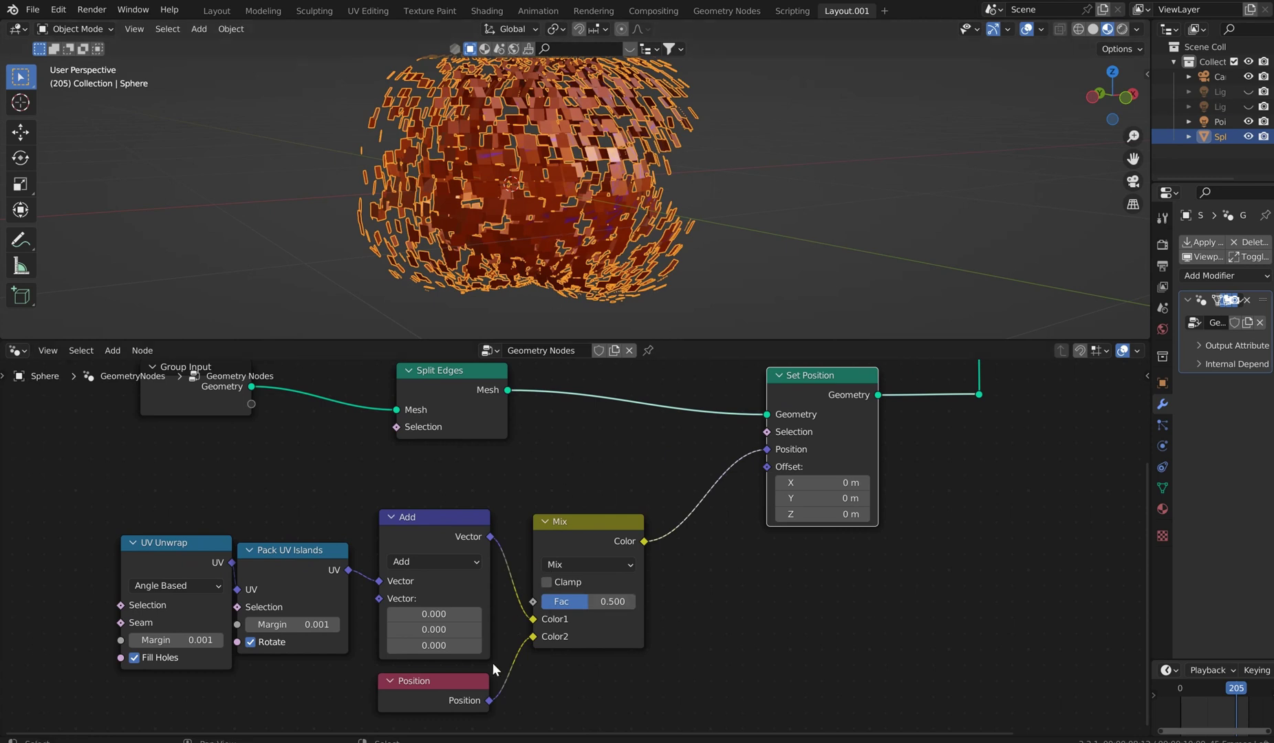
{"action": "left_click_drag", "start_coordinate": [430, 687], "coordinate": [442, 681]}
Reposition the Set Position node slightly in the row between Split Edges and the reroute leading to Group Output.
{"action": "middle_click_drag", "start_coordinate": [647, 497], "coordinate": [421, 671]}
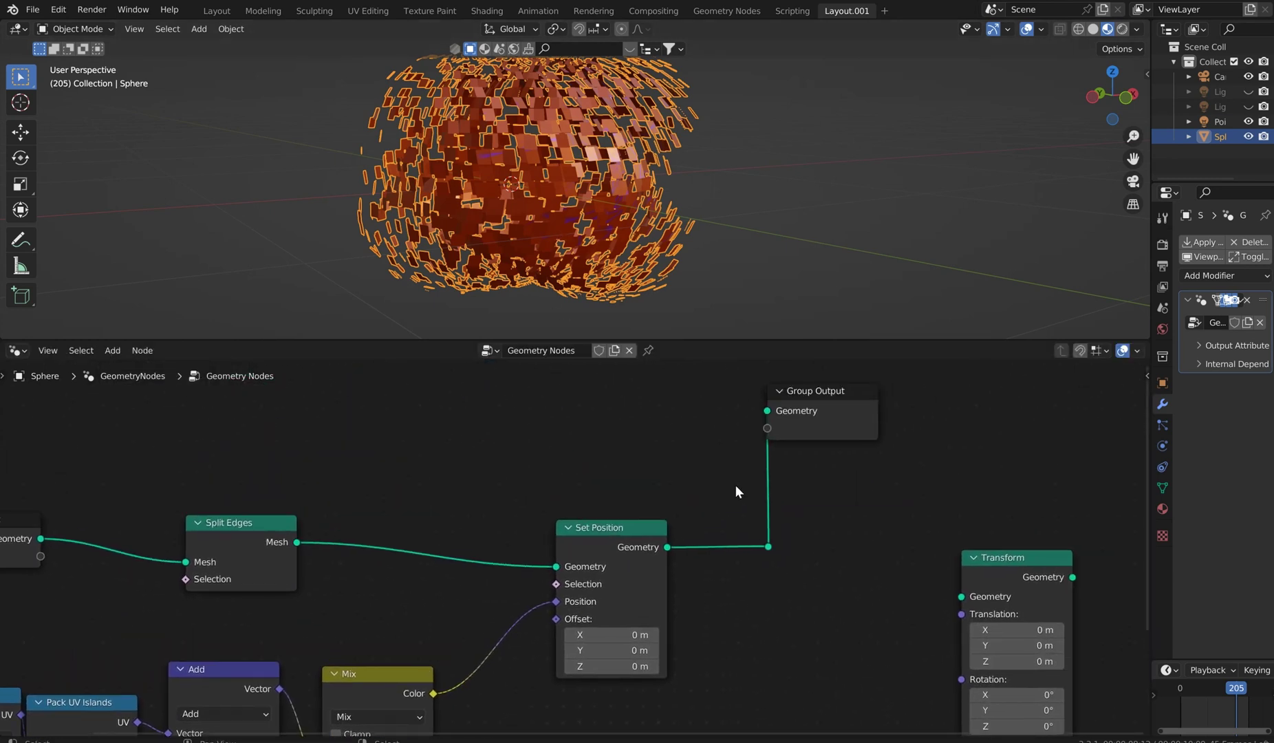
{"action": "left_click", "coordinate": [768, 548]}
{"action": "middle_click_drag", "start_coordinate": [629, 526], "coordinate": [807, 412]}
{"action": "left_click_drag", "start_coordinate": [776, 407], "coordinate": [786, 406]}
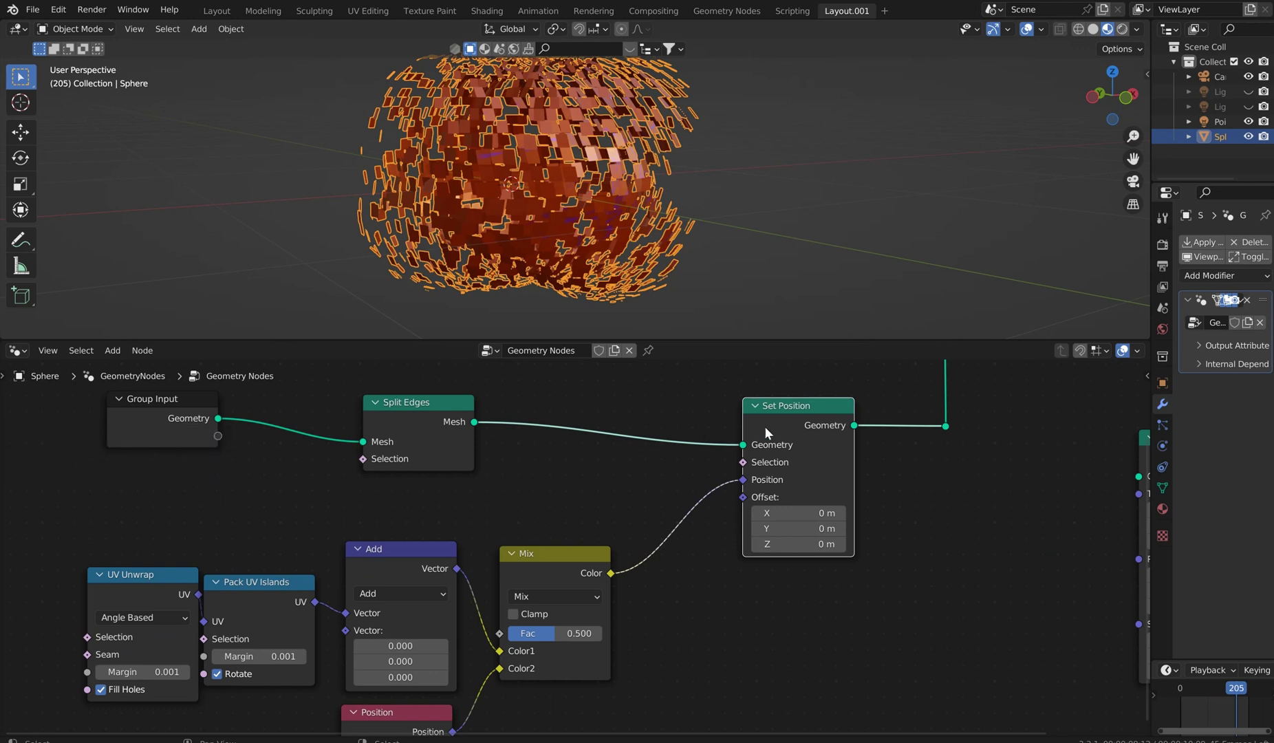
{"action": "left_click_drag", "start_coordinate": [808, 405], "coordinate": [790, 392]}
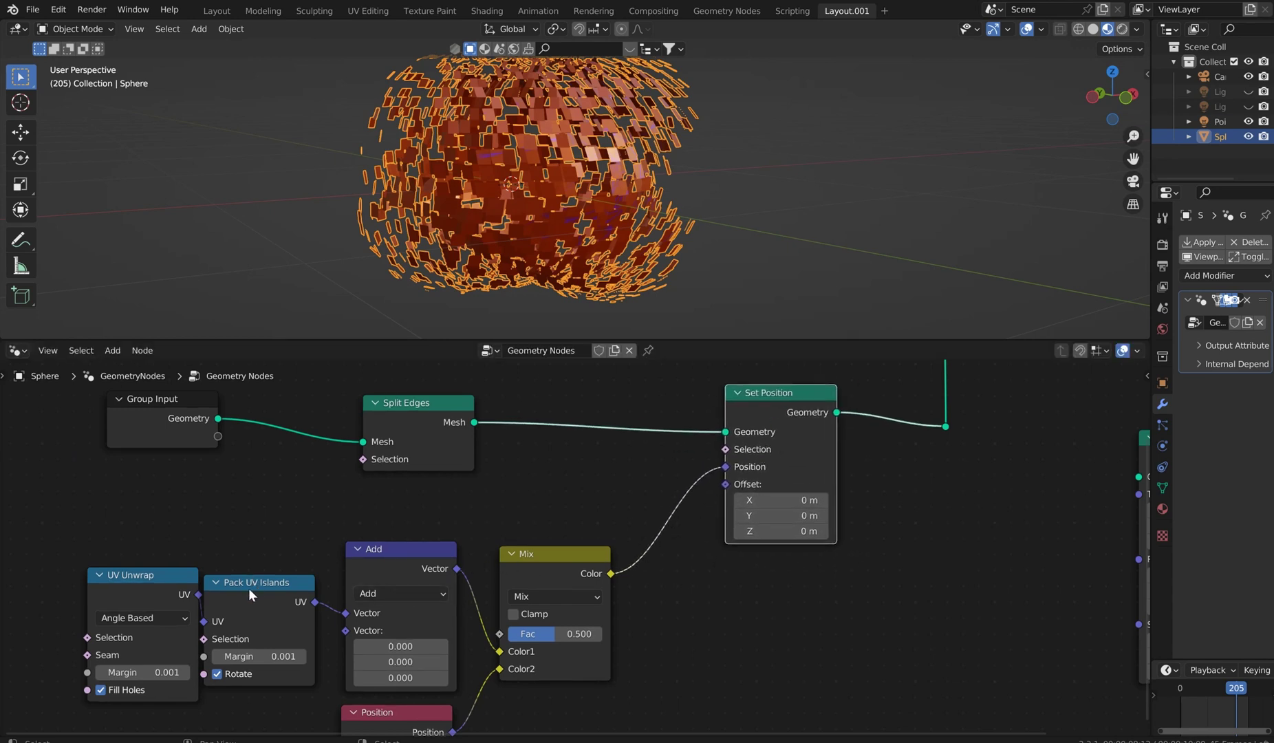
Space out the UV Unwrap and Pack UV Islands nodes and adjust the Position node beneath the Add node.
{"action": "middle_click_drag", "start_coordinate": [171, 608], "coordinate": [182, 524]}
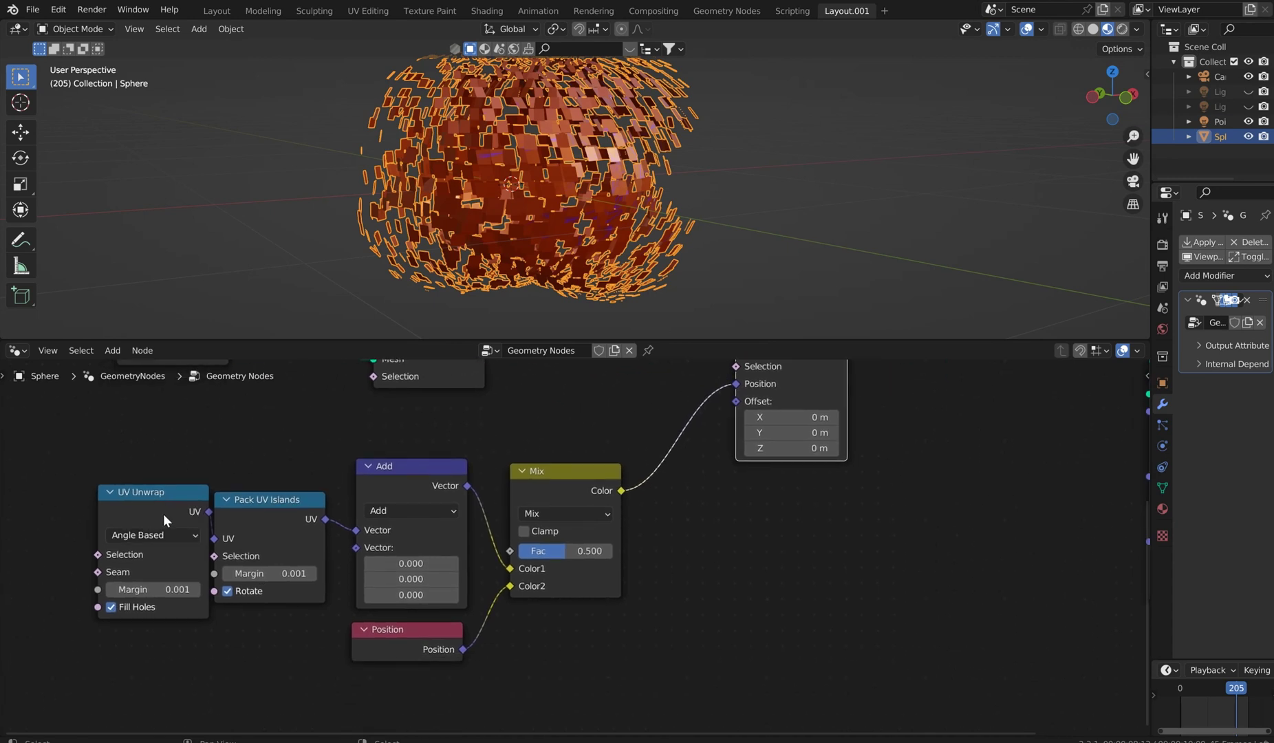
{"action": "left_click_drag", "start_coordinate": [158, 494], "coordinate": [140, 496]}
{"action": "left_click_drag", "start_coordinate": [263, 506], "coordinate": [257, 499]}
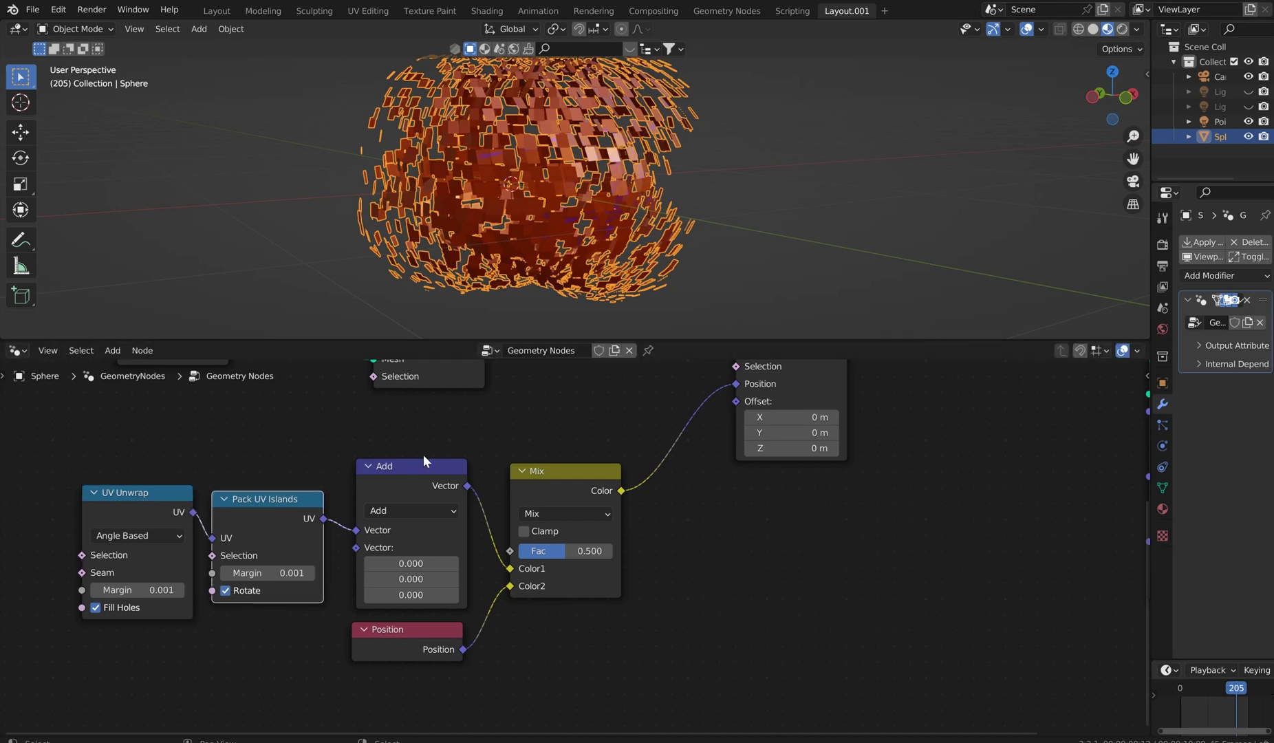
{"action": "left_click_drag", "start_coordinate": [398, 630], "coordinate": [404, 626]}
Set the Mix node's Fac to 1.000 and inspect the sphere in the 3D view.
{"action": "scroll", "coordinate": [634, 521], "scroll_direction": "up", "scroll_amount": 4}
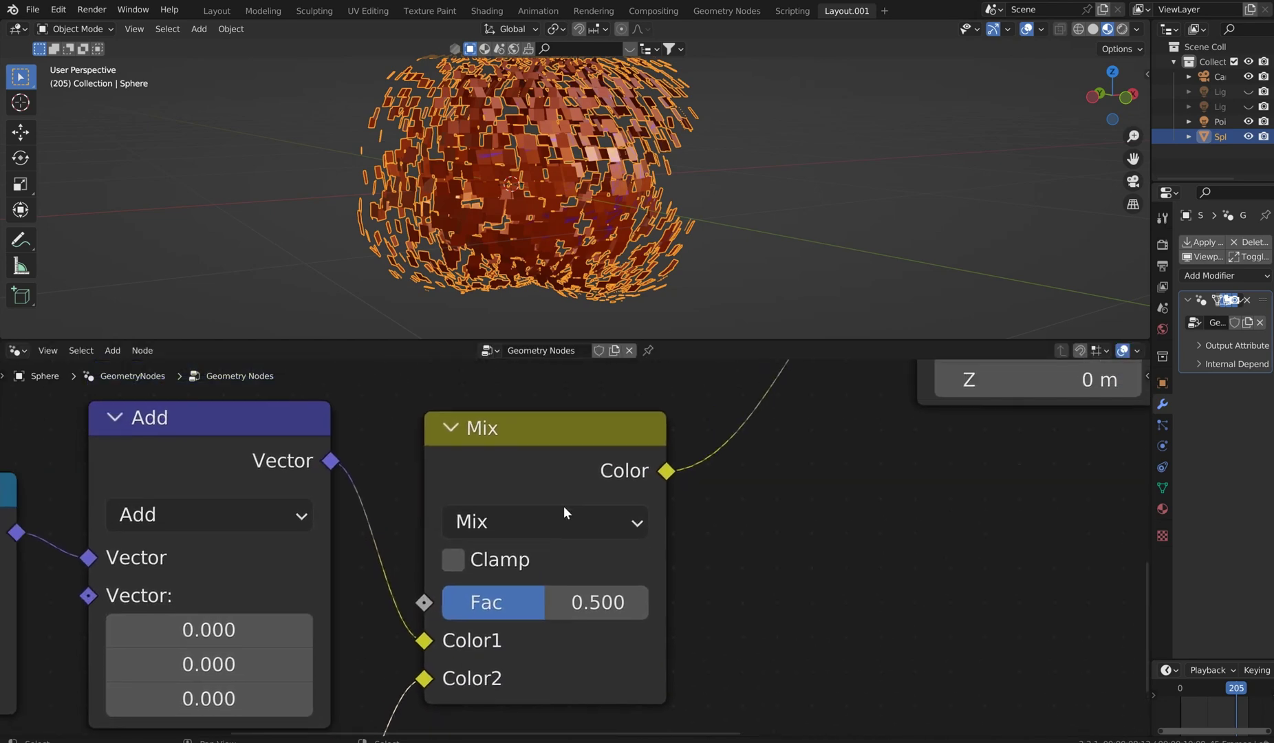
{"action": "left_click_drag", "start_coordinate": [493, 611], "coordinate": [599, 610]}
{"action": "middle_click_drag", "start_coordinate": [740, 231], "coordinate": [607, 253]}
{"action": "scroll", "coordinate": [550, 237], "scroll_direction": "down", "scroll_amount": 1}
{"action": "middle_click_drag", "start_coordinate": [447, 199], "coordinate": [481, 206]}
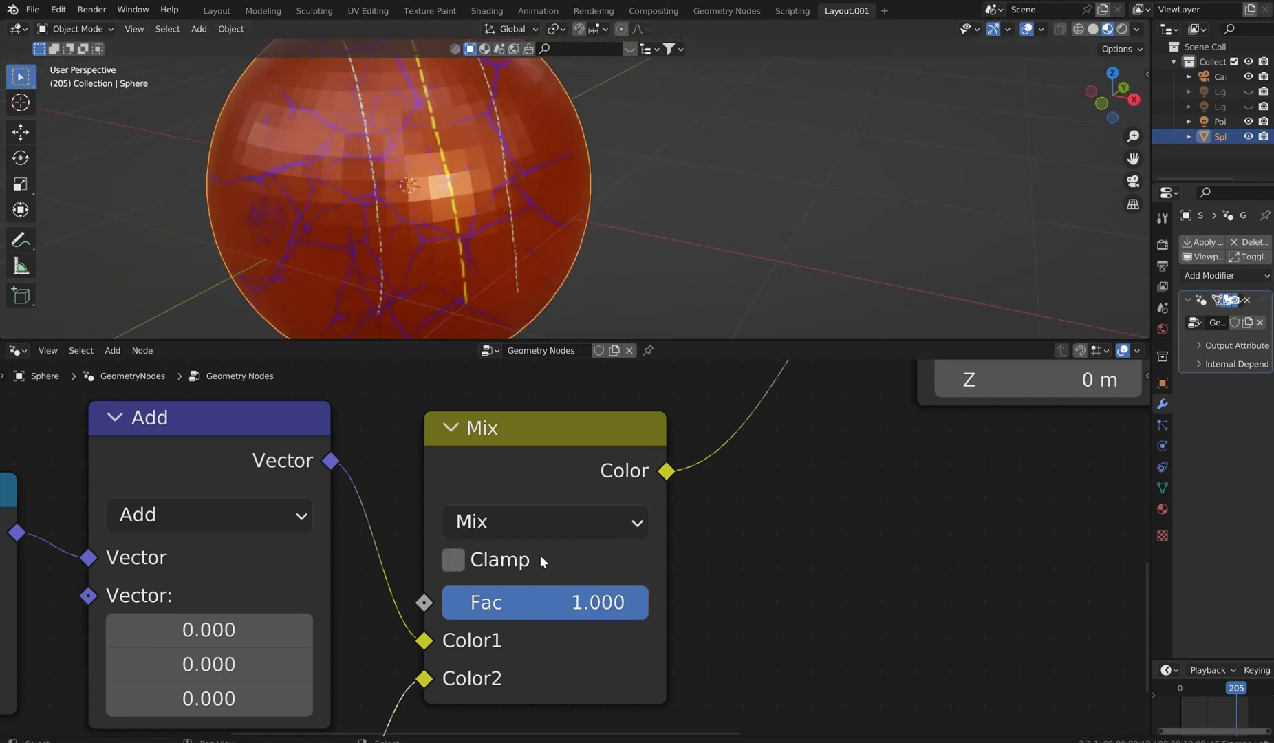
Set the Mix node's Fac to 0.000 and inspect the flattened UV faces up close in top view.
{"action": "left_click_drag", "start_coordinate": [646, 602], "coordinate": [443, 602]}
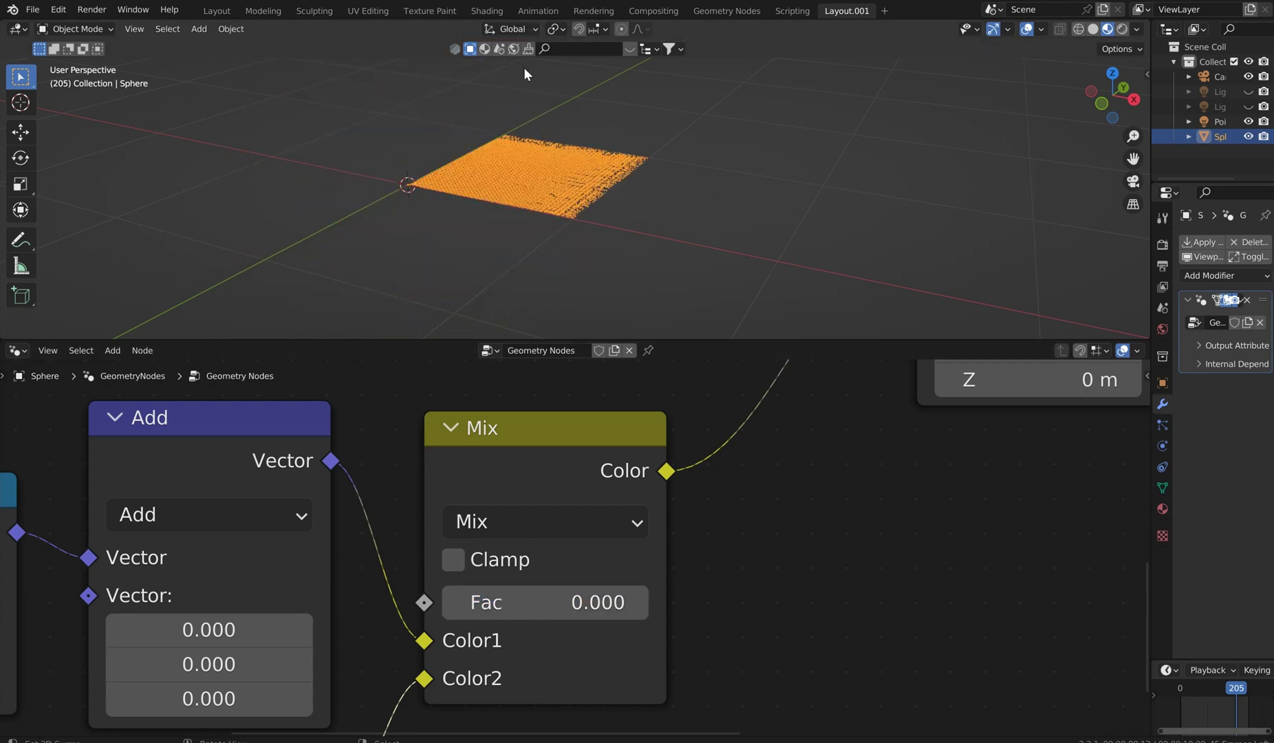
{"action": "middle_click_drag", "start_coordinate": [523, 67], "coordinate": [693, 220]}
{"action": "key", "text": "KP_7"}
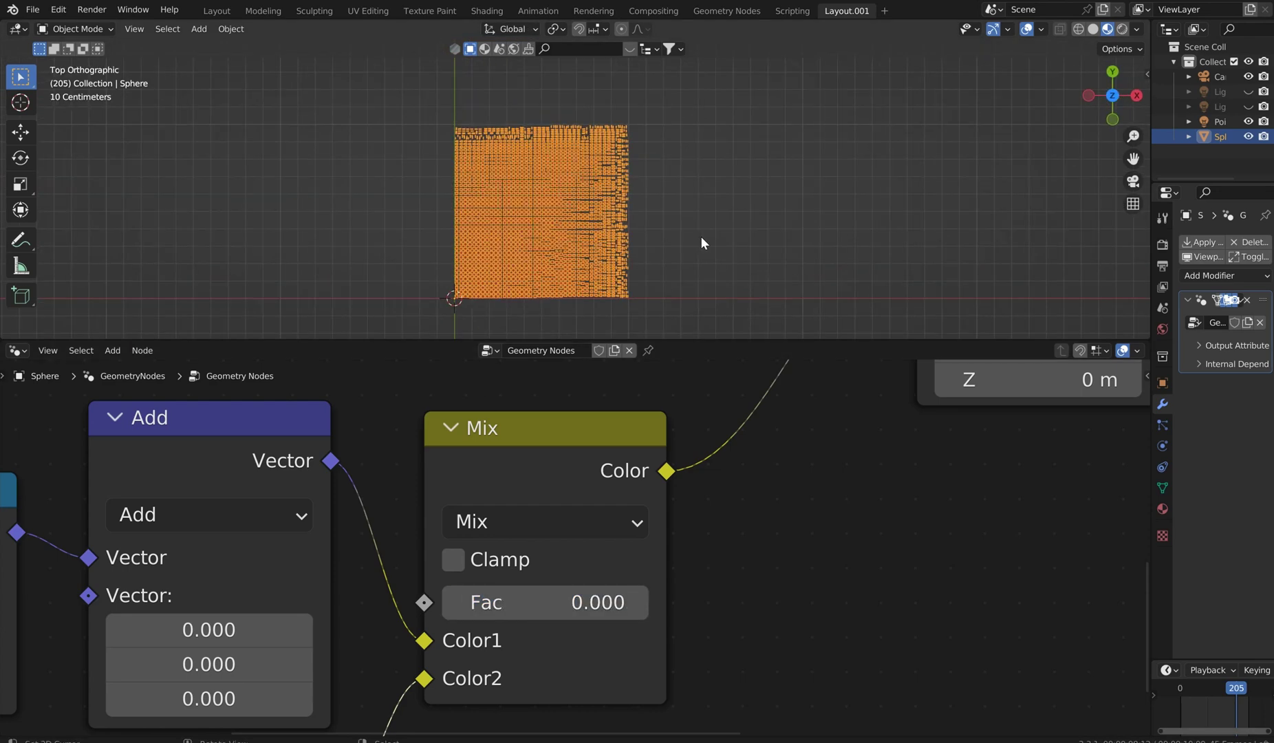
{"action": "scroll", "coordinate": [701, 237], "scroll_direction": "up", "scroll_amount": 6}
{"action": "scroll", "coordinate": [750, 165], "scroll_direction": "up", "scroll_amount": 10}
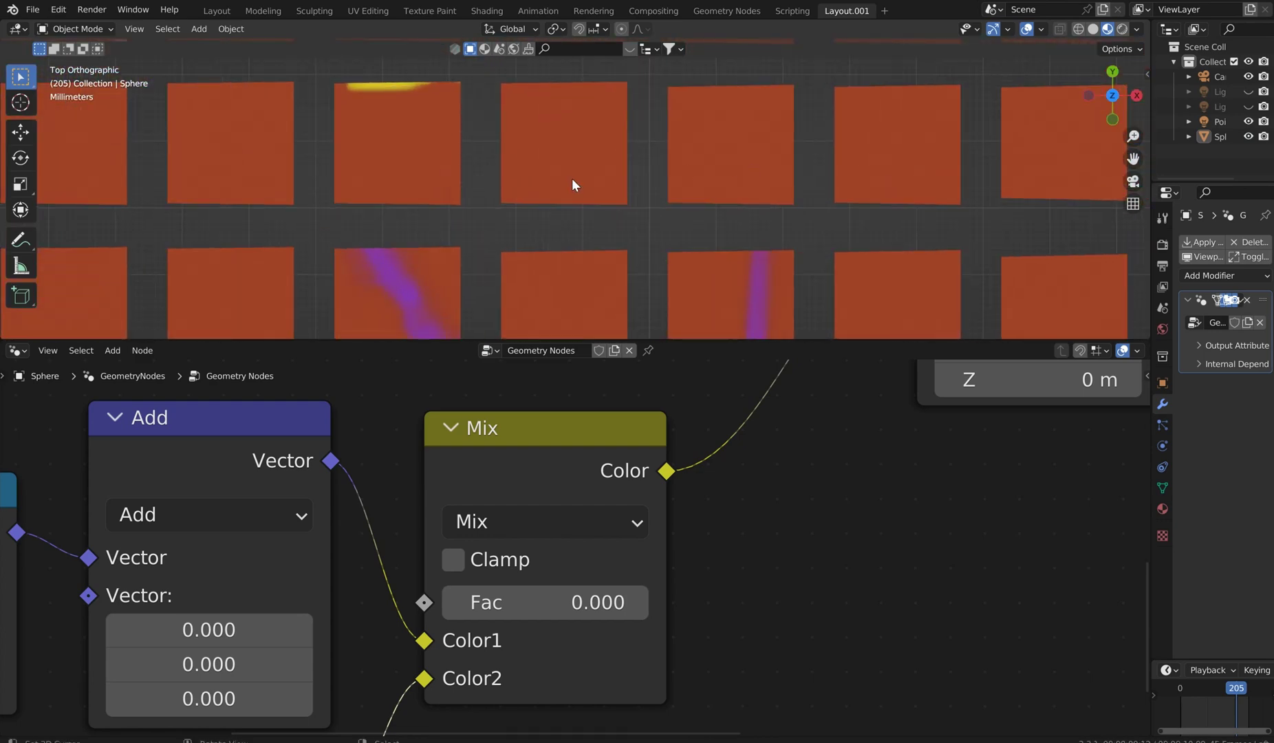
{"action": "scroll", "coordinate": [648, 224], "scroll_direction": "down", "scroll_amount": 4}
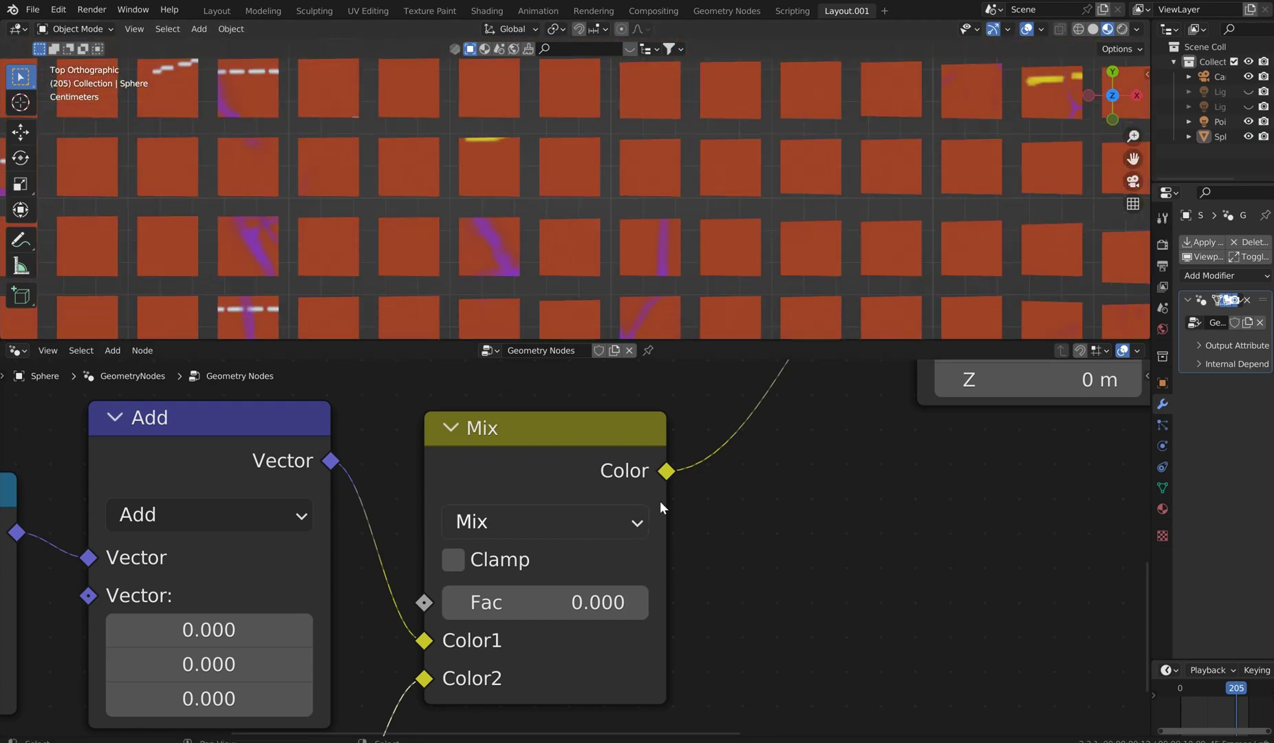
Move the Group Input node well away from Split Edges, past the start of the UV Unwrap node.
{"action": "scroll", "coordinate": [699, 454], "scroll_direction": "down", "scroll_amount": 10}
{"action": "middle_click_drag", "start_coordinate": [527, 441], "coordinate": [762, 517]}
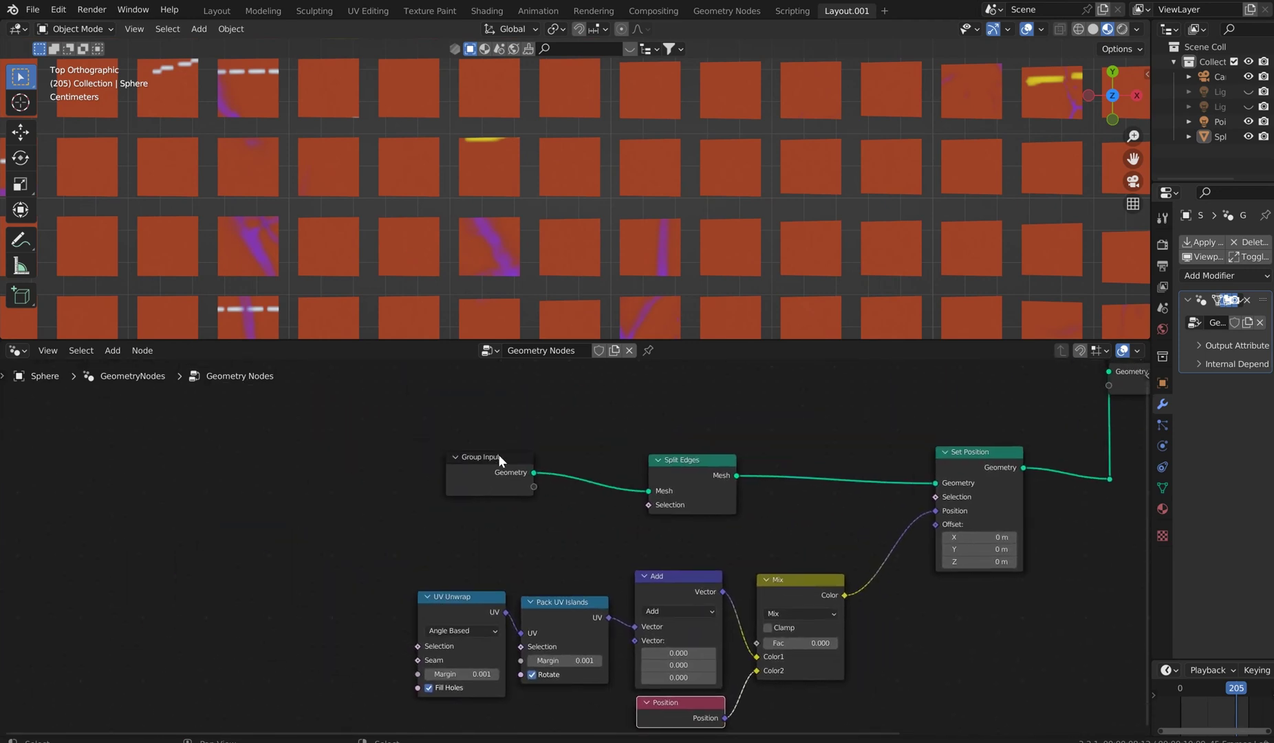
{"action": "left_click_drag", "start_coordinate": [499, 460], "coordinate": [329, 504]}
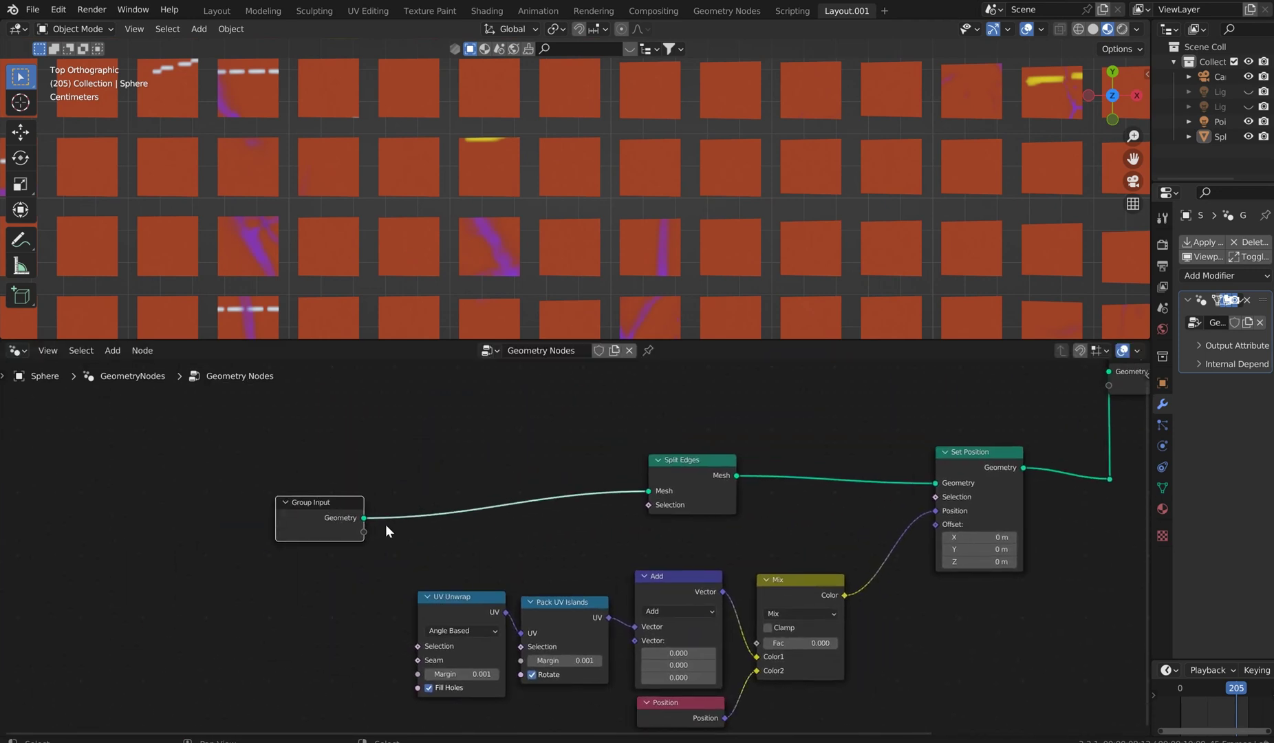
Expose the Mix Fac and the Margin values of UV Unwrap and Pack UV Islands as group inputs.
{"action": "middle_click_drag", "start_coordinate": [385, 526], "coordinate": [452, 454]}
{"action": "scroll", "coordinate": [488, 477], "scroll_direction": "up", "scroll_amount": 2}
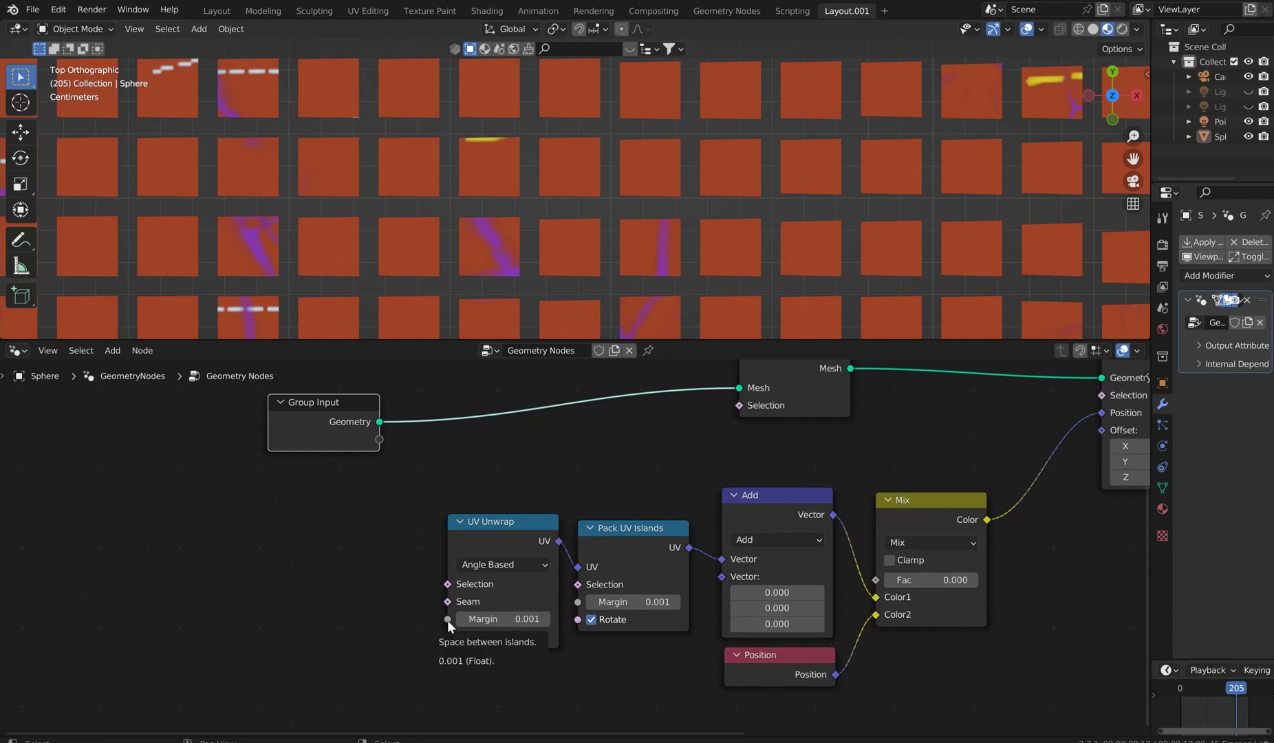
{"action": "left_click_drag", "start_coordinate": [875, 577], "coordinate": [381, 449]}
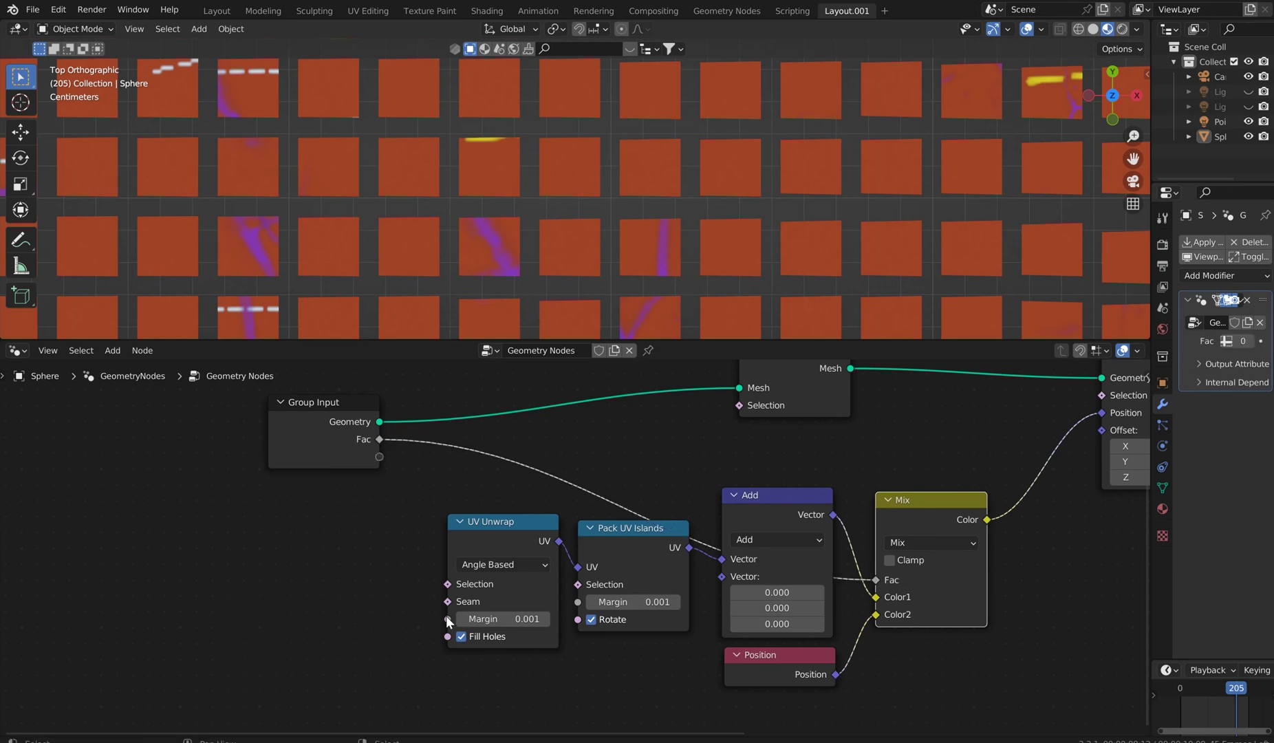
{"action": "left_click_drag", "start_coordinate": [448, 619], "coordinate": [379, 461]}
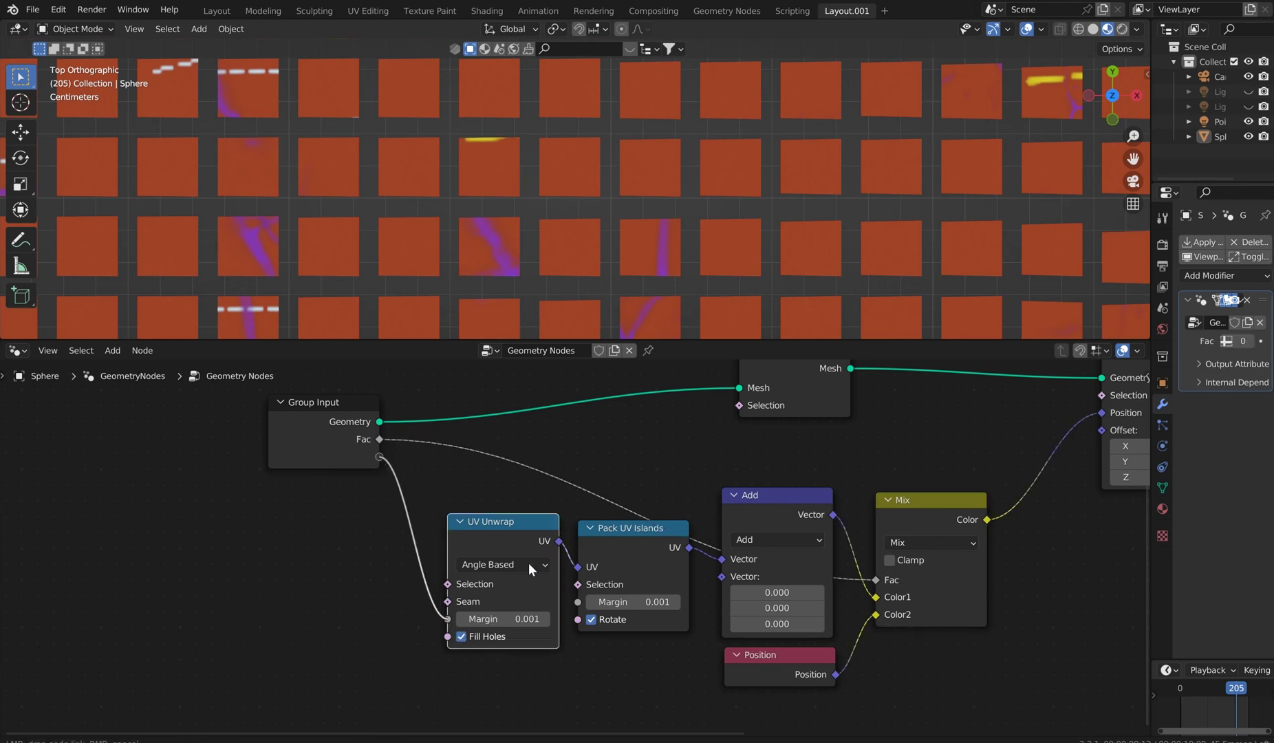
{"action": "left_click_drag", "start_coordinate": [579, 601], "coordinate": [379, 474]}
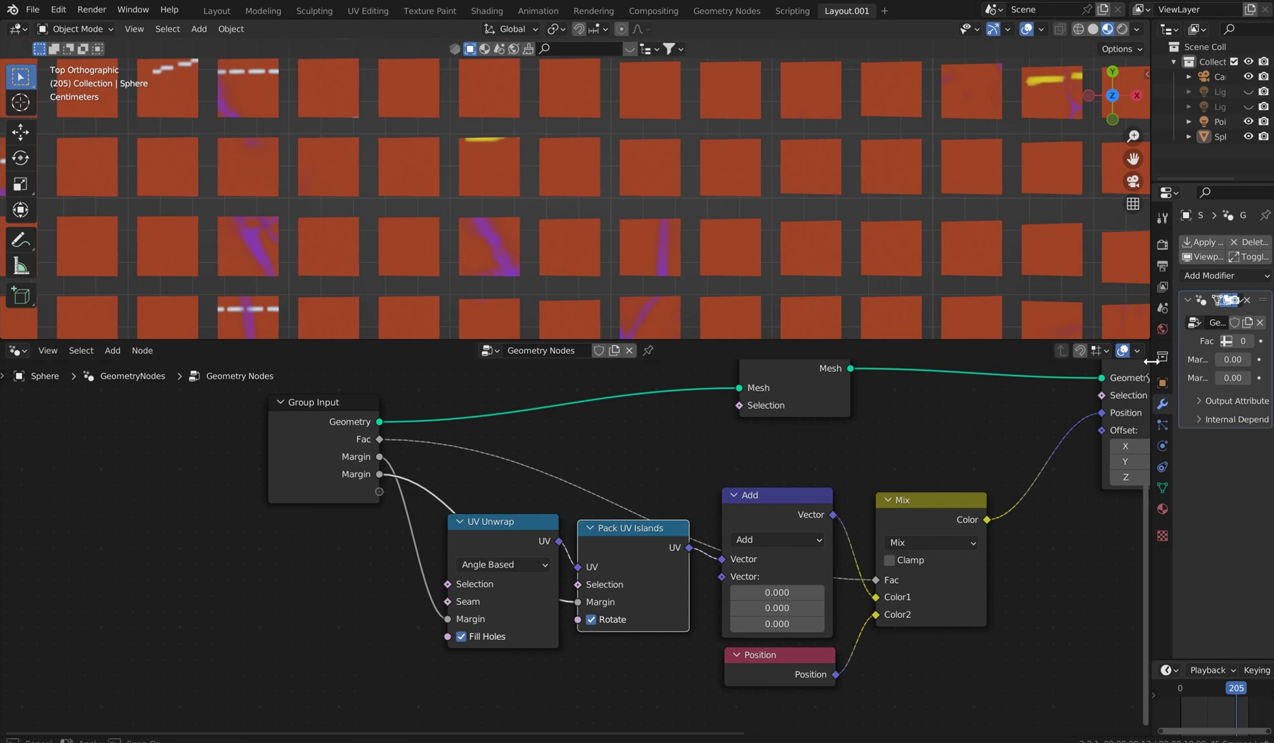
Widen the properties area and expose the Set Position node's Offset as a group input.
{"action": "left_click_drag", "start_coordinate": [1150, 361], "coordinate": [974, 360]}
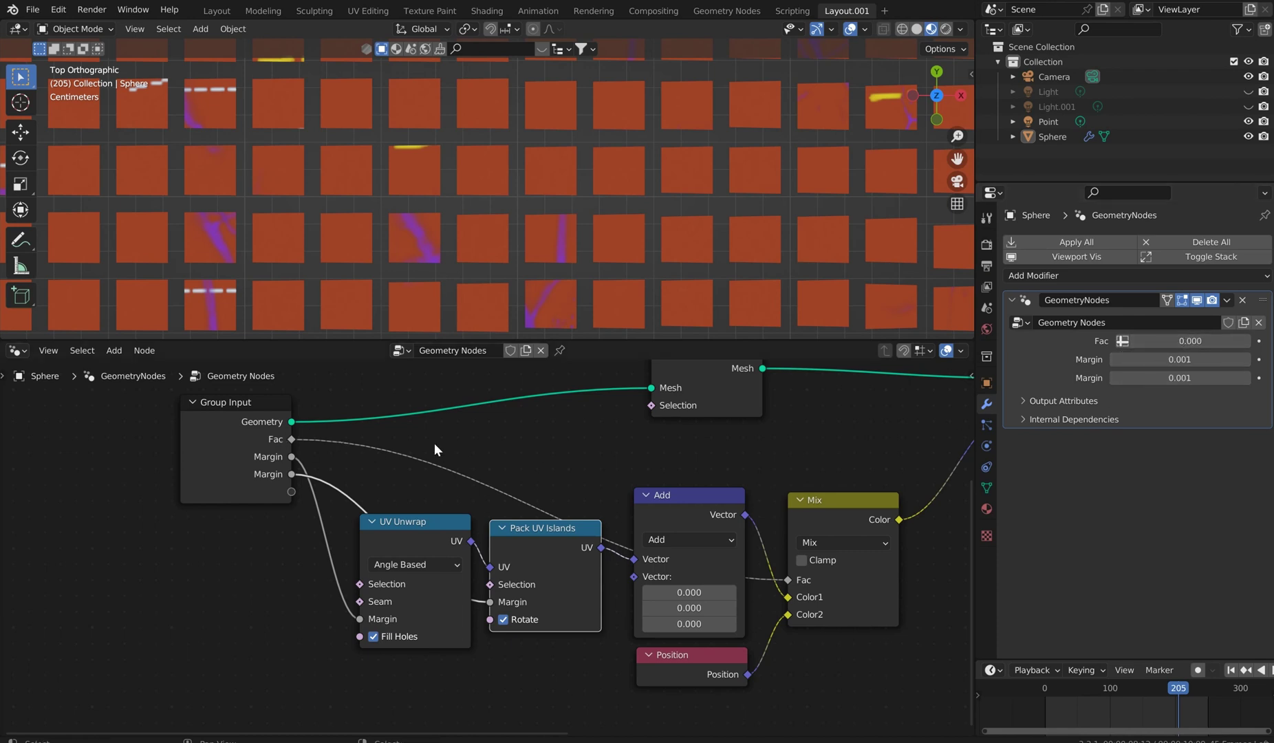
{"action": "middle_click_drag", "start_coordinate": [794, 502], "coordinate": [673, 540]}
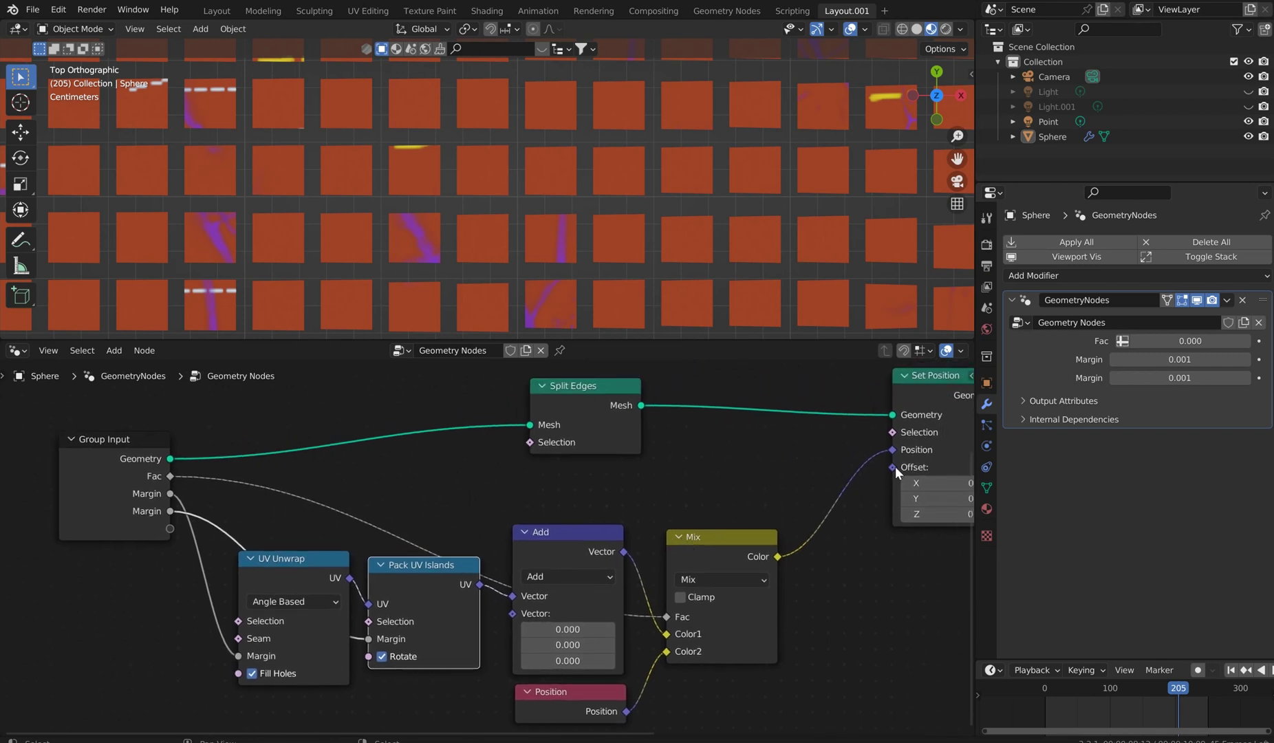
{"action": "left_click_drag", "start_coordinate": [894, 467], "coordinate": [169, 530]}
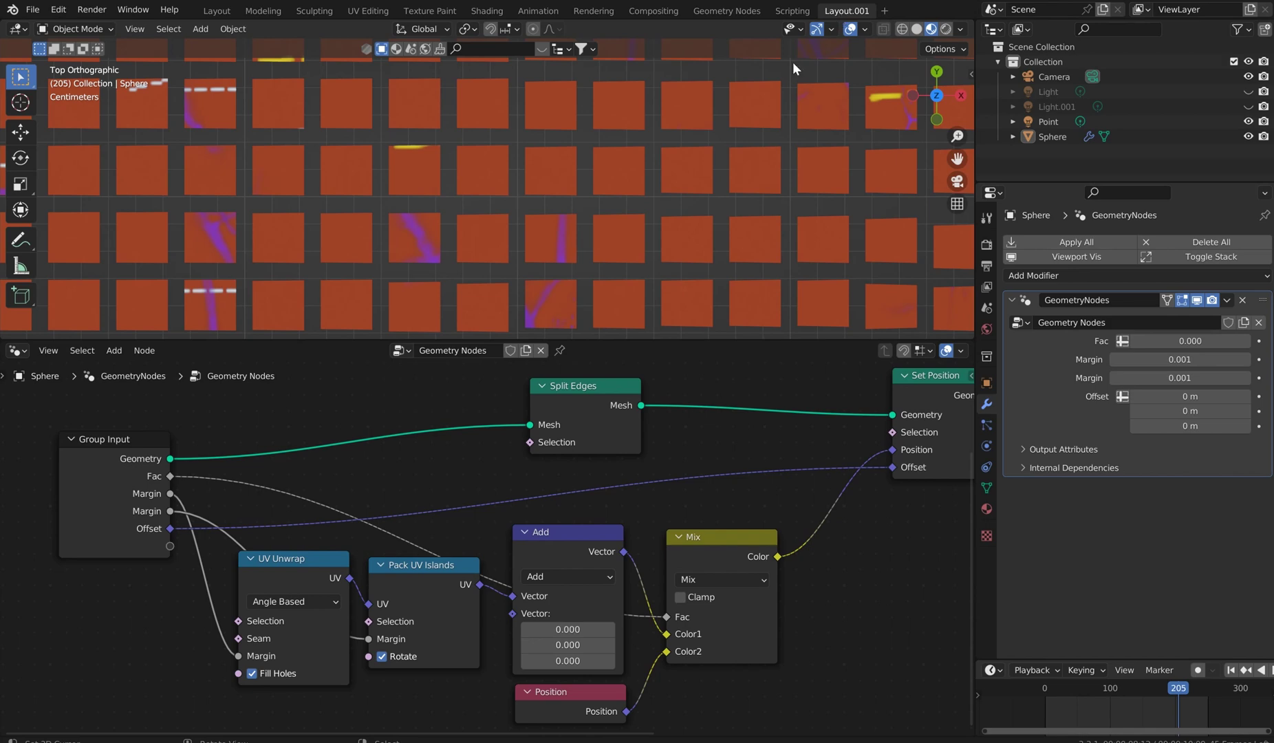
Join the node editor area into the 3D viewport so the viewport fills both spaces.
{"action": "right_click", "coordinate": [628, 335]}
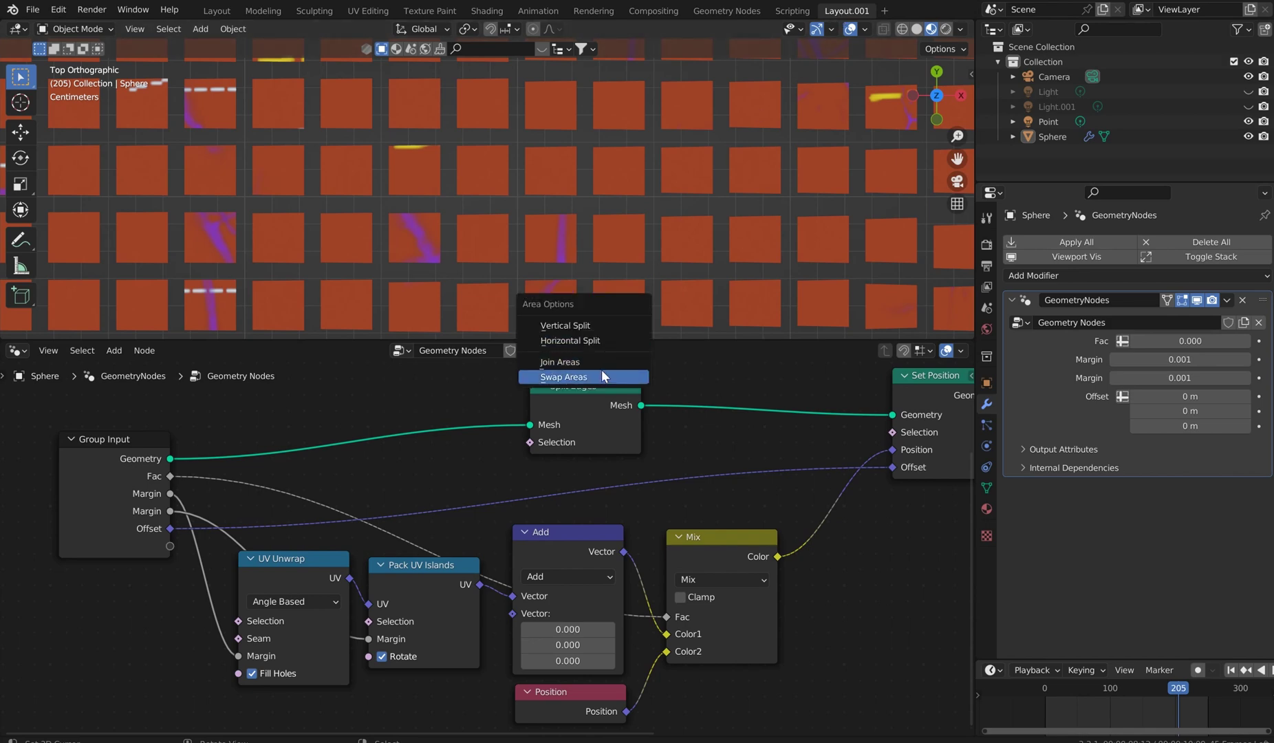
{"action": "left_click", "coordinate": [601, 369]}
{"action": "left_click", "coordinate": [584, 386]}
{"action": "scroll", "coordinate": [616, 368], "scroll_direction": "down", "scroll_amount": 8}
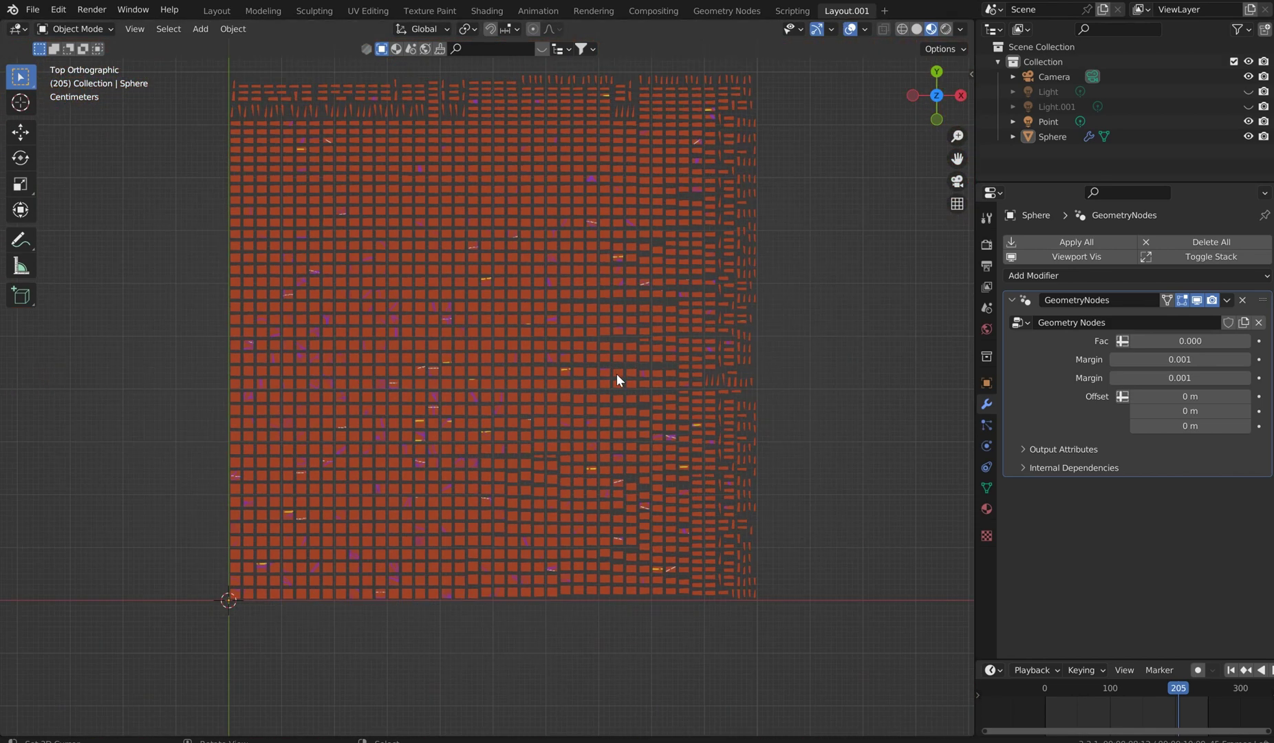
Set the modifier's Fac to 1.000 and view the restored sphere from several angles.
{"action": "middle_click_drag", "start_coordinate": [617, 374], "coordinate": [755, 442]}
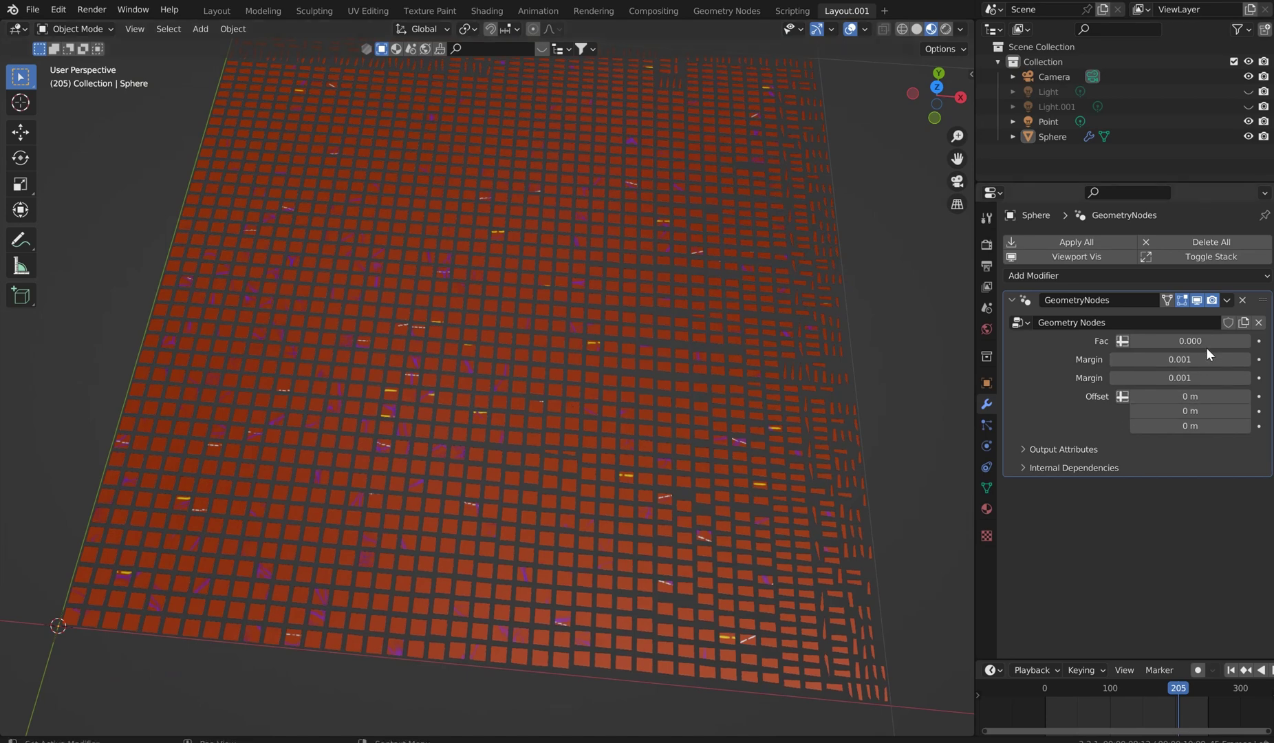
{"action": "left_click_drag", "start_coordinate": [1209, 340], "coordinate": [1259, 340]}
{"action": "middle_click_drag", "start_coordinate": [612, 384], "coordinate": [371, 378]}
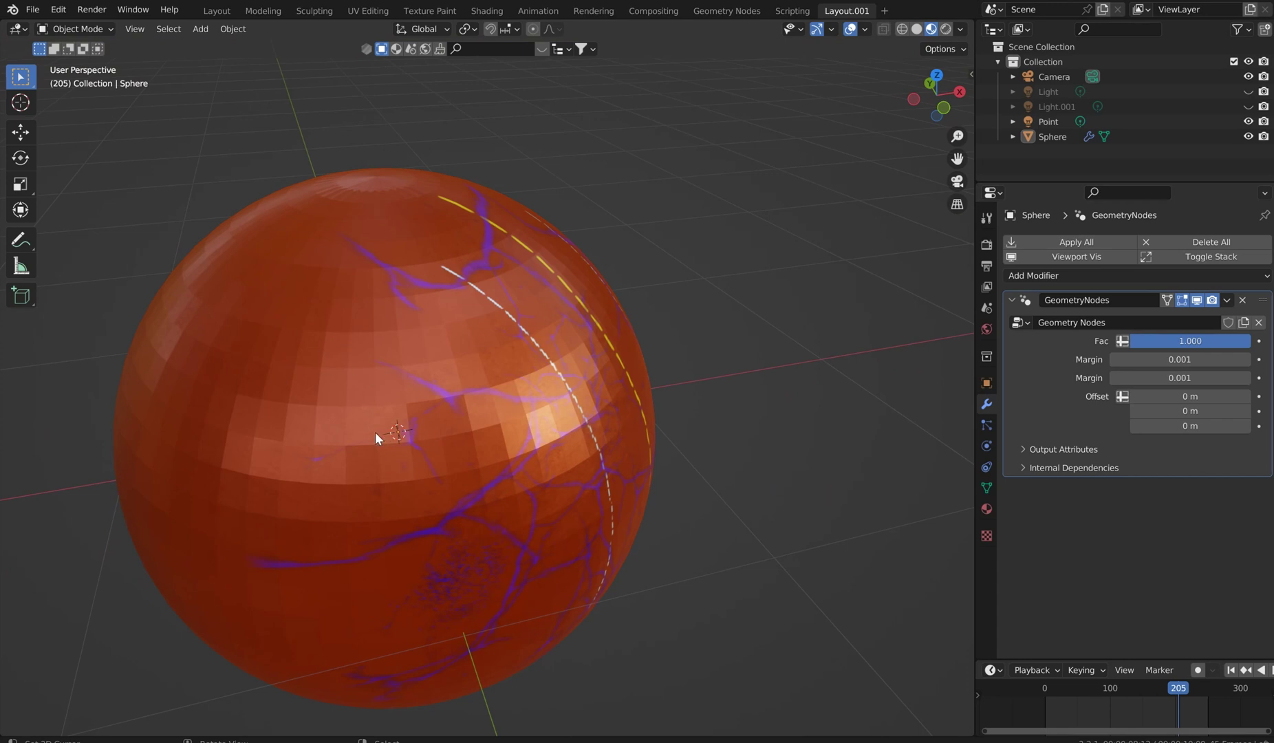
{"action": "middle_click_drag", "start_coordinate": [375, 432], "coordinate": [506, 396]}
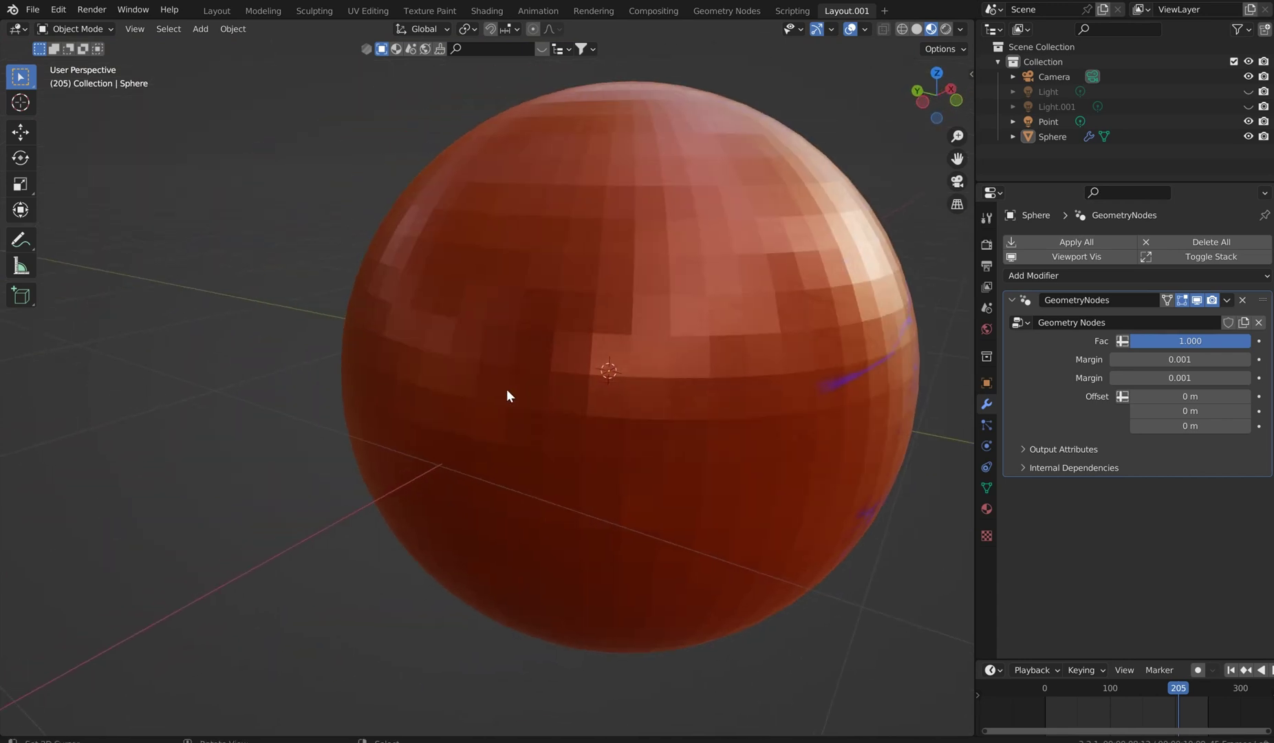
{"action": "scroll", "coordinate": [508, 392], "scroll_direction": "down", "scroll_amount": 5}
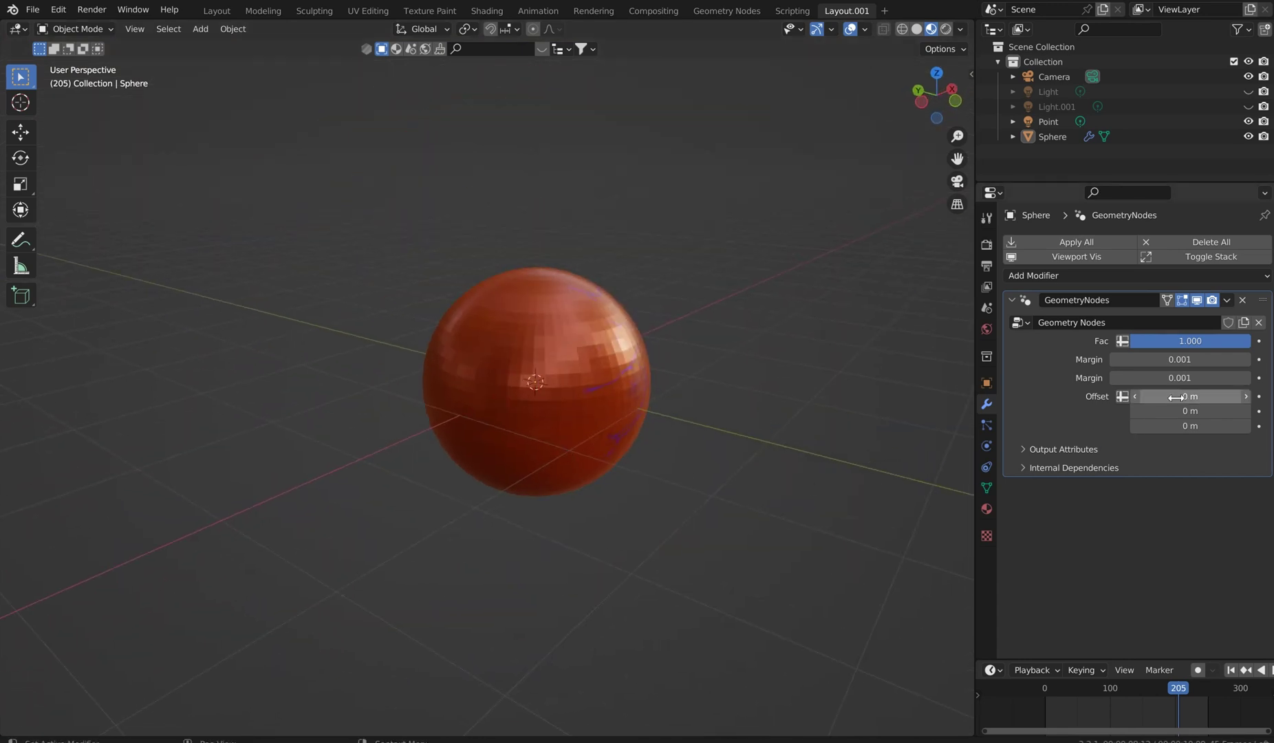
Set the modifier's X Offset to 3 m to shift the sphere away from the origin.
{"action": "left_click_drag", "start_coordinate": [1183, 396], "coordinate": [1272, 396]}
{"action": "middle_click_drag", "start_coordinate": [801, 424], "coordinate": [762, 438]}
{"action": "scroll", "coordinate": [762, 438], "scroll_direction": "up", "scroll_amount": 1}
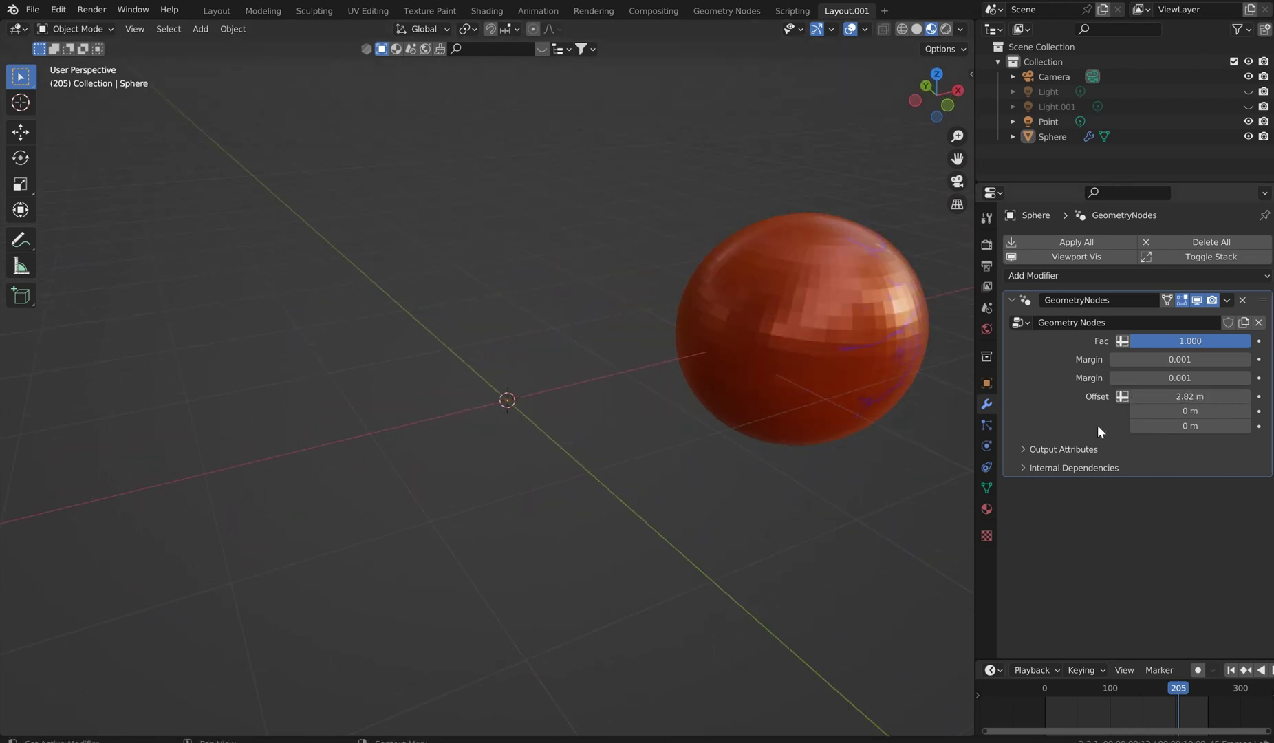
{"action": "left_click_drag", "start_coordinate": [1196, 398], "coordinate": [1205, 398]}
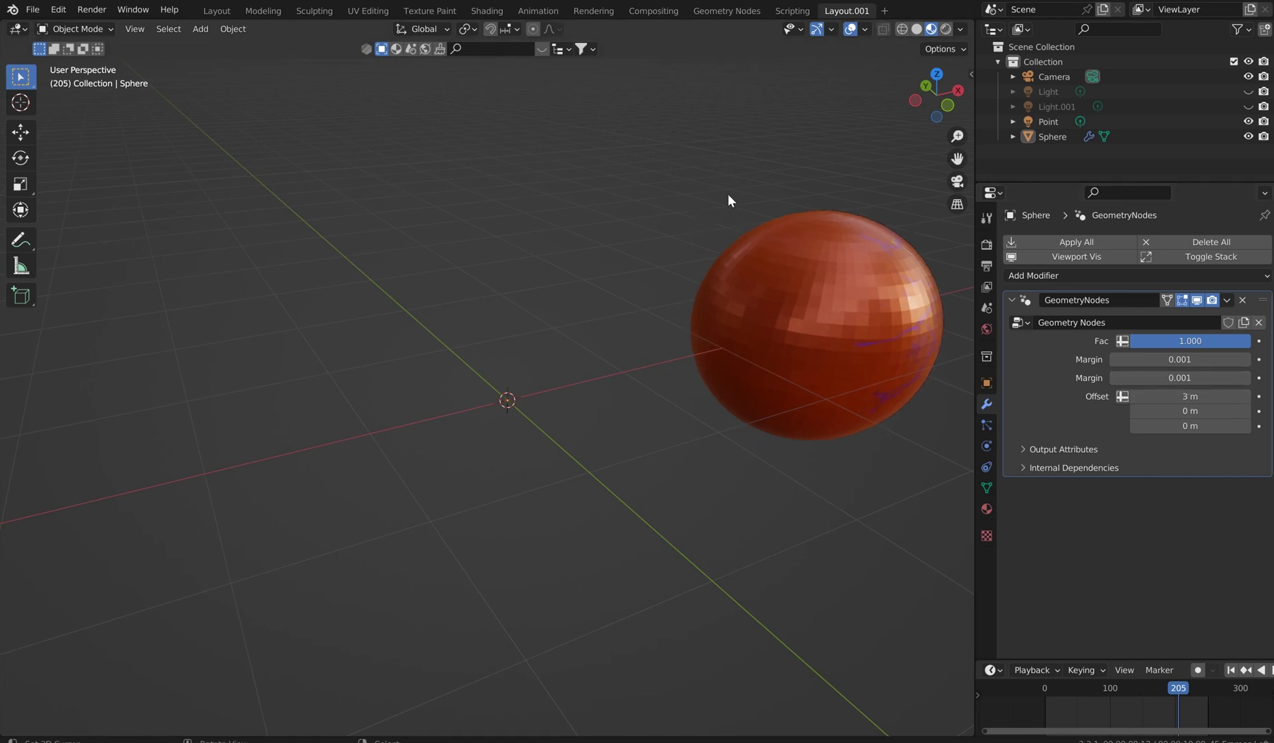
Switch to the Geometry Nodes workspace.
{"action": "left_click", "coordinate": [697, 11]}
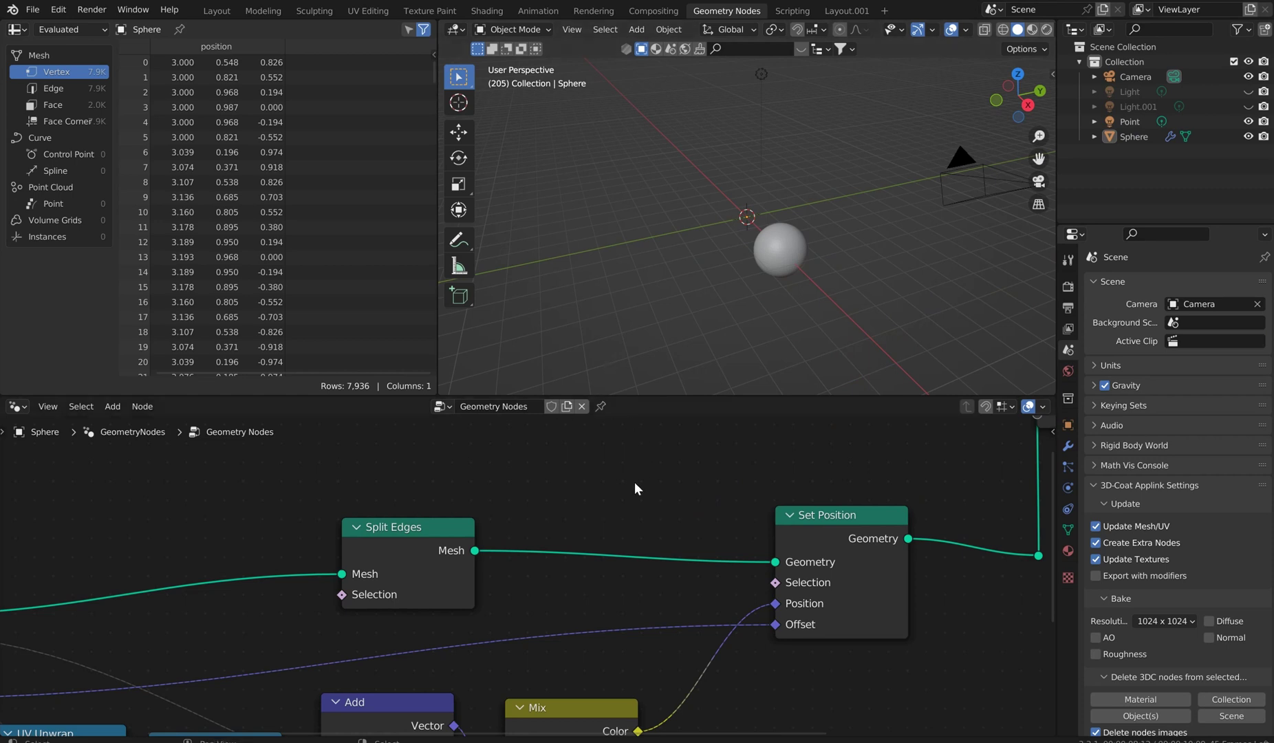
Insert a Join Geometry node between Set Position and Group Output, and connect the Group Input's Geometry to it as well.
{"action": "scroll", "coordinate": [633, 509], "scroll_direction": "down", "scroll_amount": 2}
{"action": "middle_click_drag", "start_coordinate": [886, 522], "coordinate": [870, 537]}
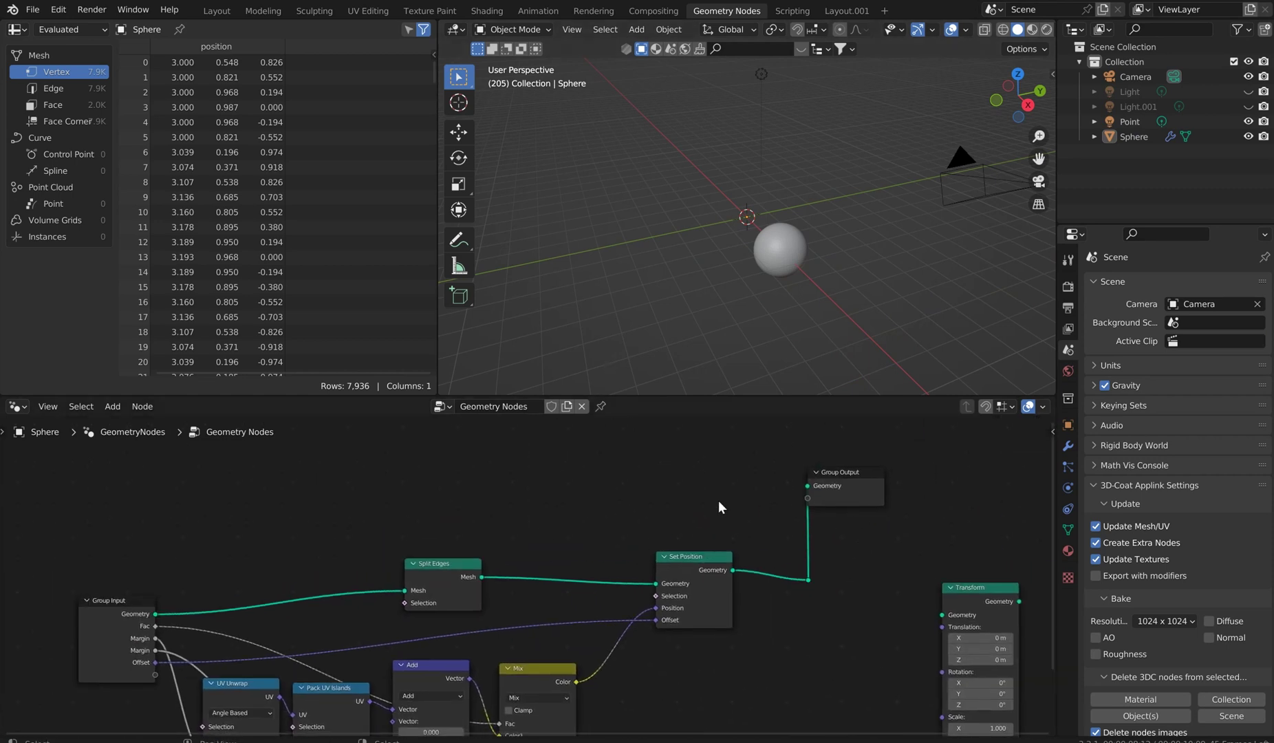
{"action": "key", "text": "F3"}
{"action": "type", "text": "join"}
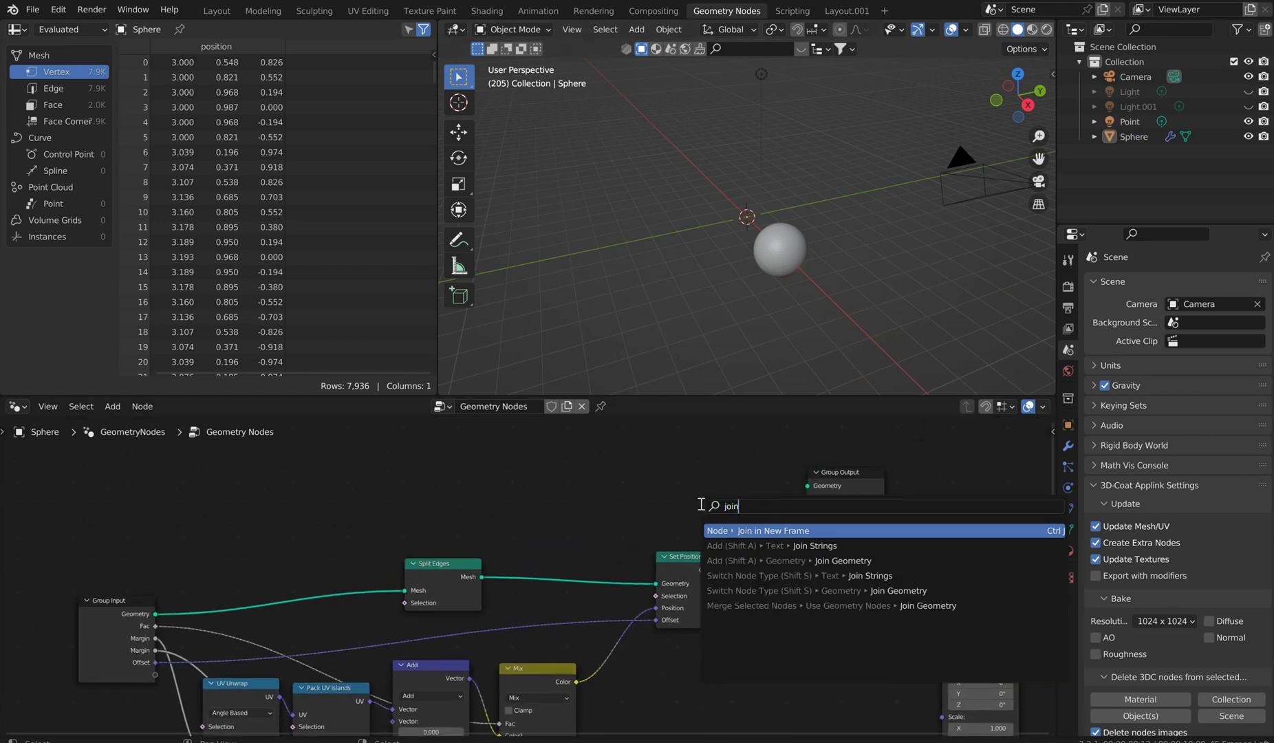
{"action": "type", "text": " geo"}
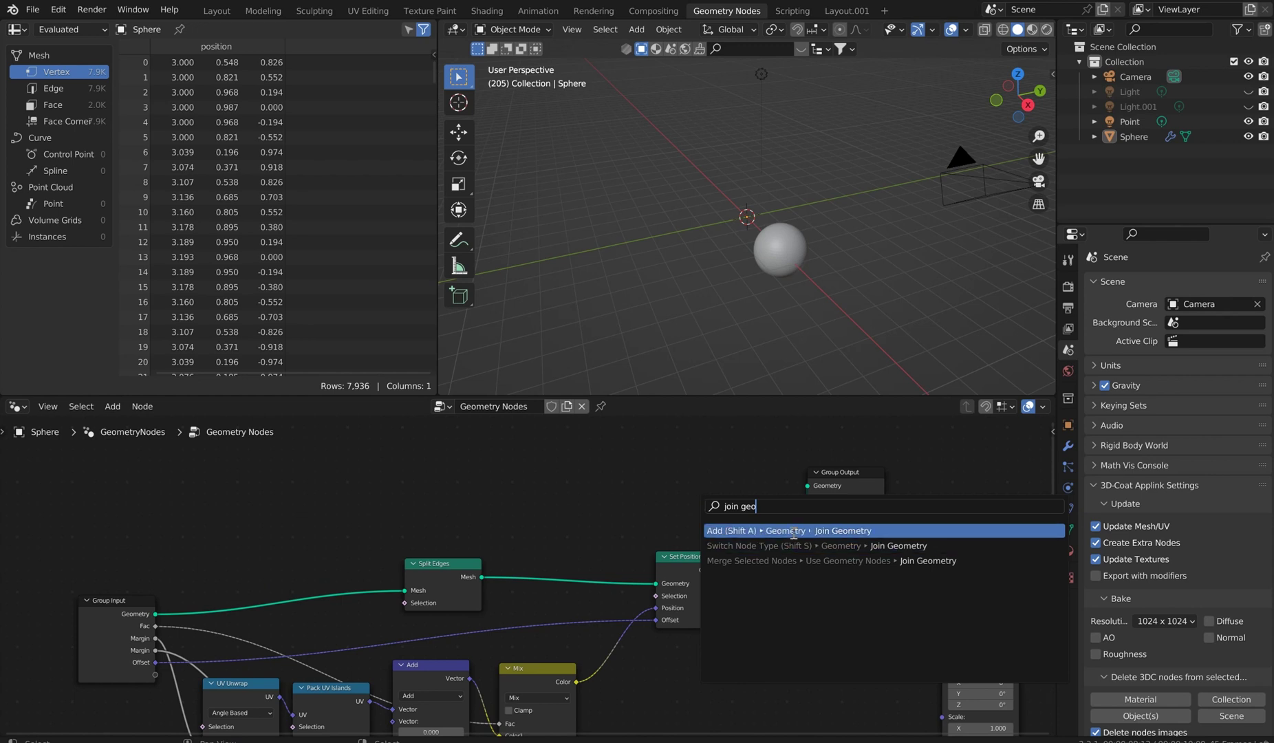
{"action": "left_click", "coordinate": [818, 533]}
{"action": "left_click", "coordinate": [857, 534]}
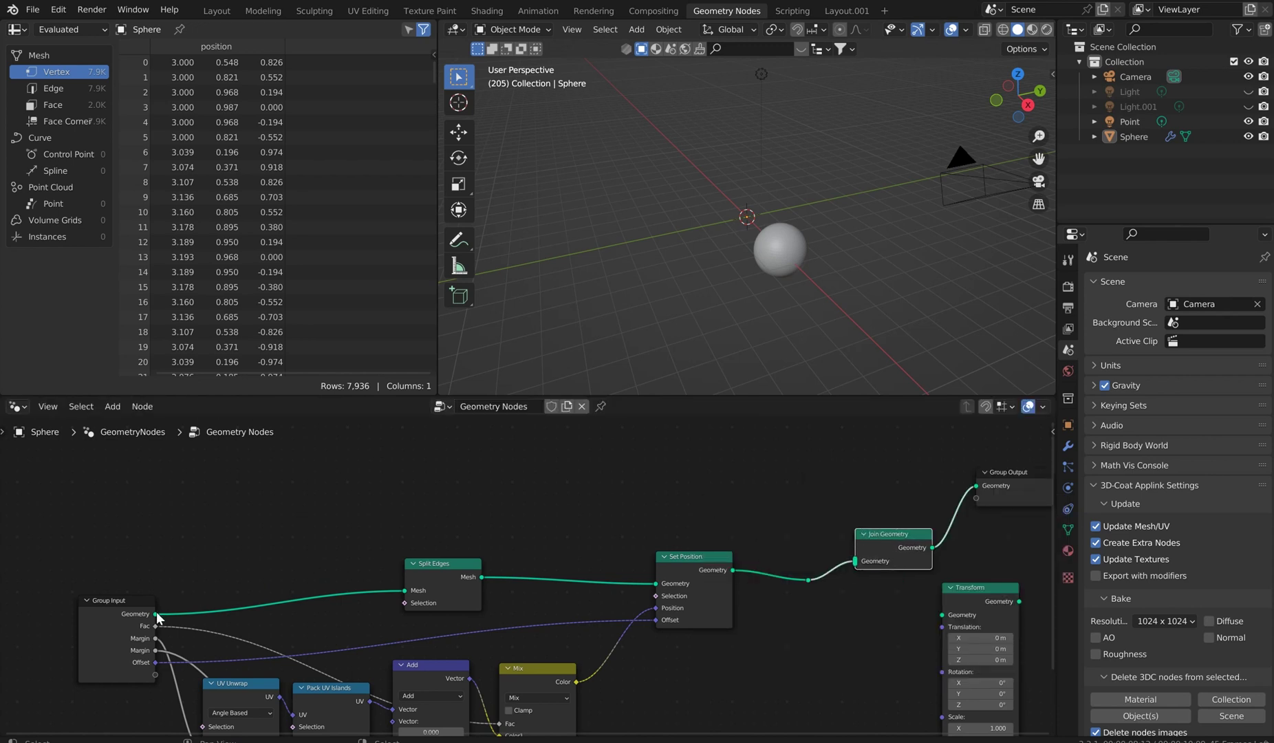
{"action": "left_click_drag", "start_coordinate": [156, 614], "coordinate": [854, 568]}
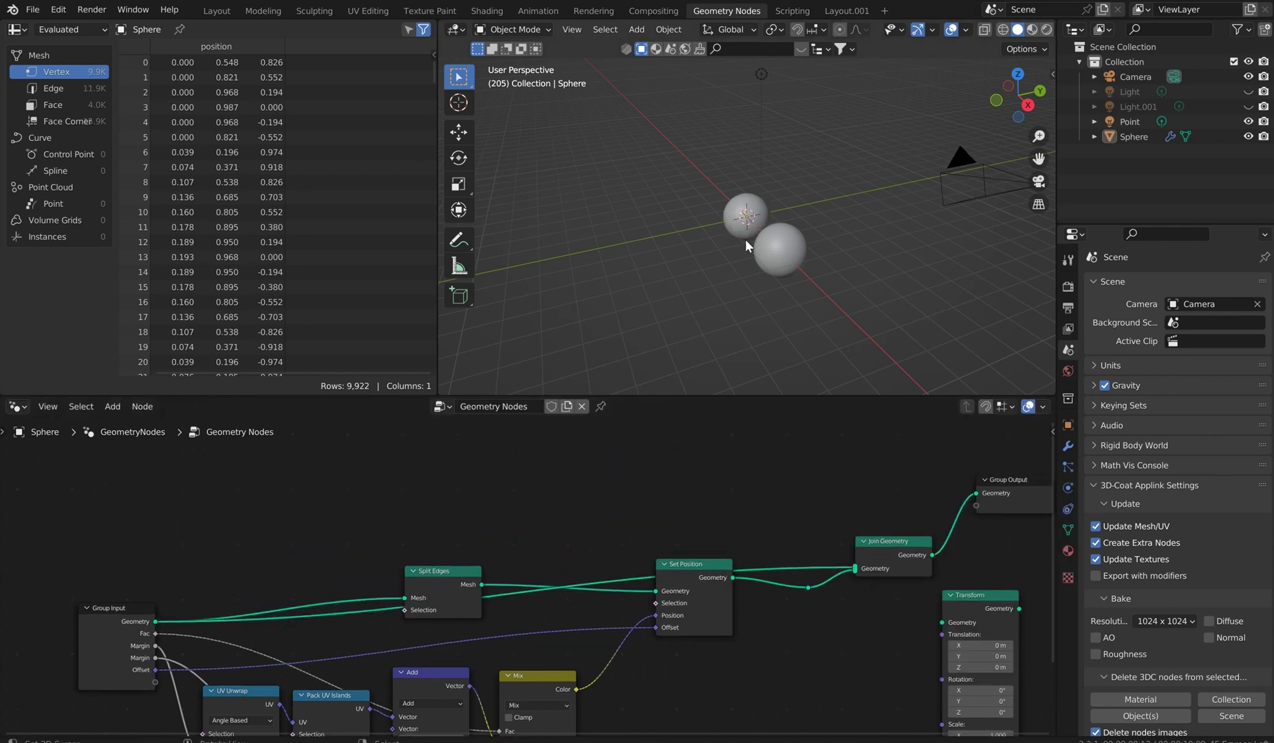
Switch to the Layout.001 workspace and set the modifier's Fac to 0.000, viewing the geometry from the top.
{"action": "left_click", "coordinate": [846, 10]}
{"action": "middle_click_drag", "start_coordinate": [661, 387], "coordinate": [612, 369]}
{"action": "scroll", "coordinate": [518, 363], "scroll_direction": "up", "scroll_amount": 3}
{"action": "middle_click_drag", "start_coordinate": [692, 424], "coordinate": [697, 537]}
{"action": "scroll", "coordinate": [698, 537], "scroll_direction": "down", "scroll_amount": 1}
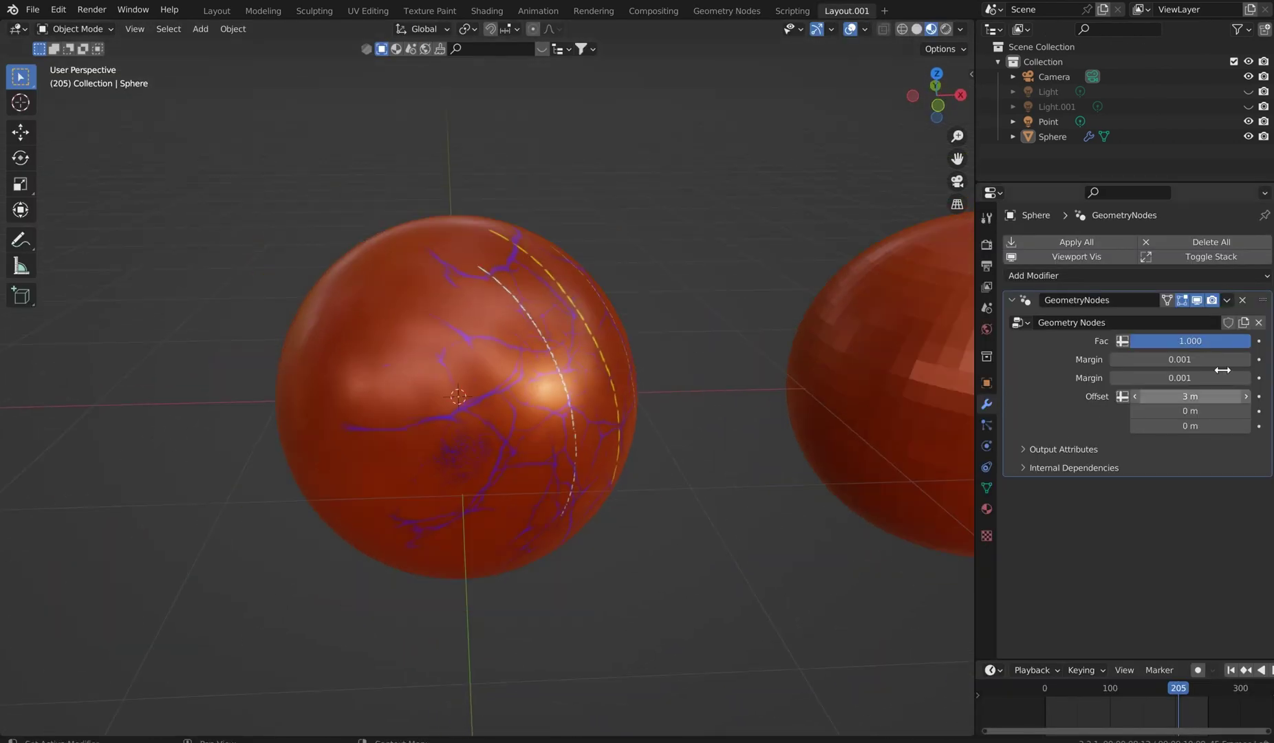
{"action": "left_click_drag", "start_coordinate": [1231, 342], "coordinate": [1130, 342]}
{"action": "scroll", "coordinate": [823, 380], "scroll_direction": "down", "scroll_amount": 5}
{"action": "middle_click_drag", "start_coordinate": [823, 380], "coordinate": [751, 408]}
{"action": "key", "text": "KP_7"}
{"action": "scroll", "coordinate": [750, 407], "scroll_direction": "up", "scroll_amount": 3}
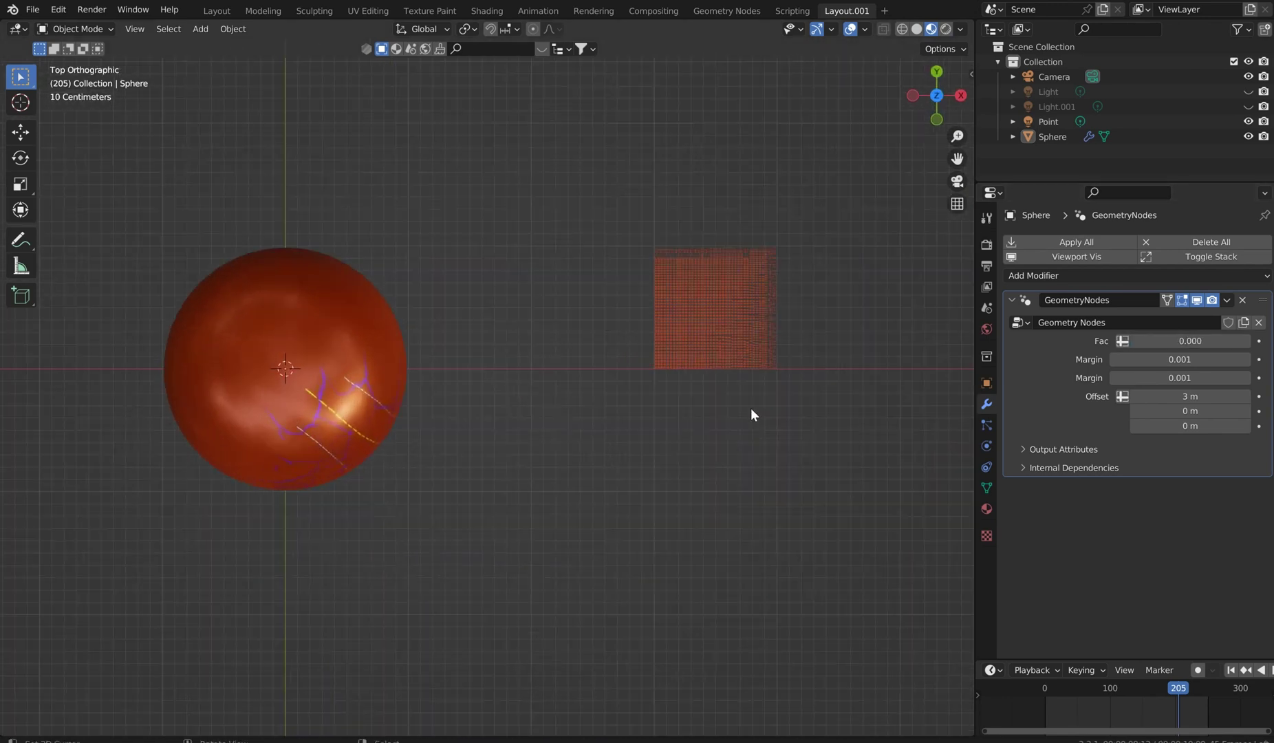
Examine the original sphere and the flattened UV layout beside it in the top view.
{"action": "scroll", "coordinate": [751, 408], "scroll_direction": "up", "scroll_amount": 4}
{"action": "middle_click_drag", "start_coordinate": [534, 397], "coordinate": [865, 436], "text": "shift"}
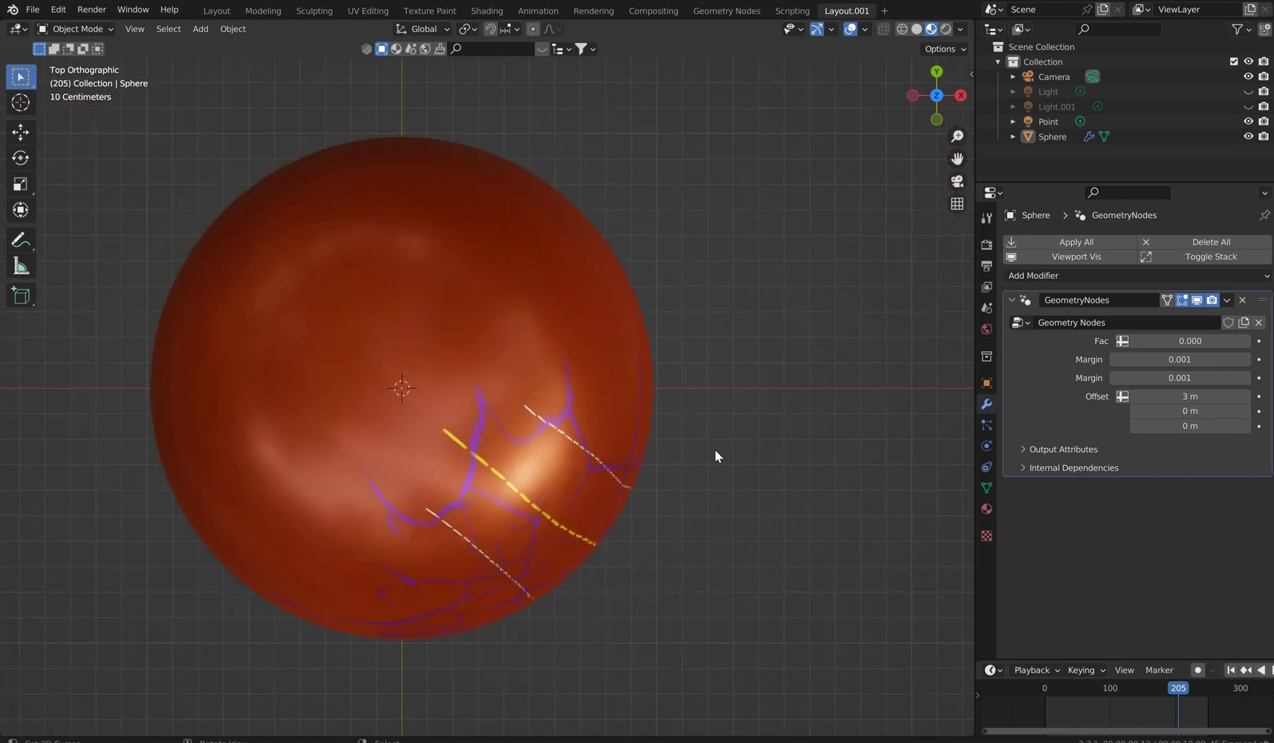
{"action": "middle_click_drag", "start_coordinate": [549, 401], "coordinate": [530, 382]}
{"action": "key", "text": "KP_7"}
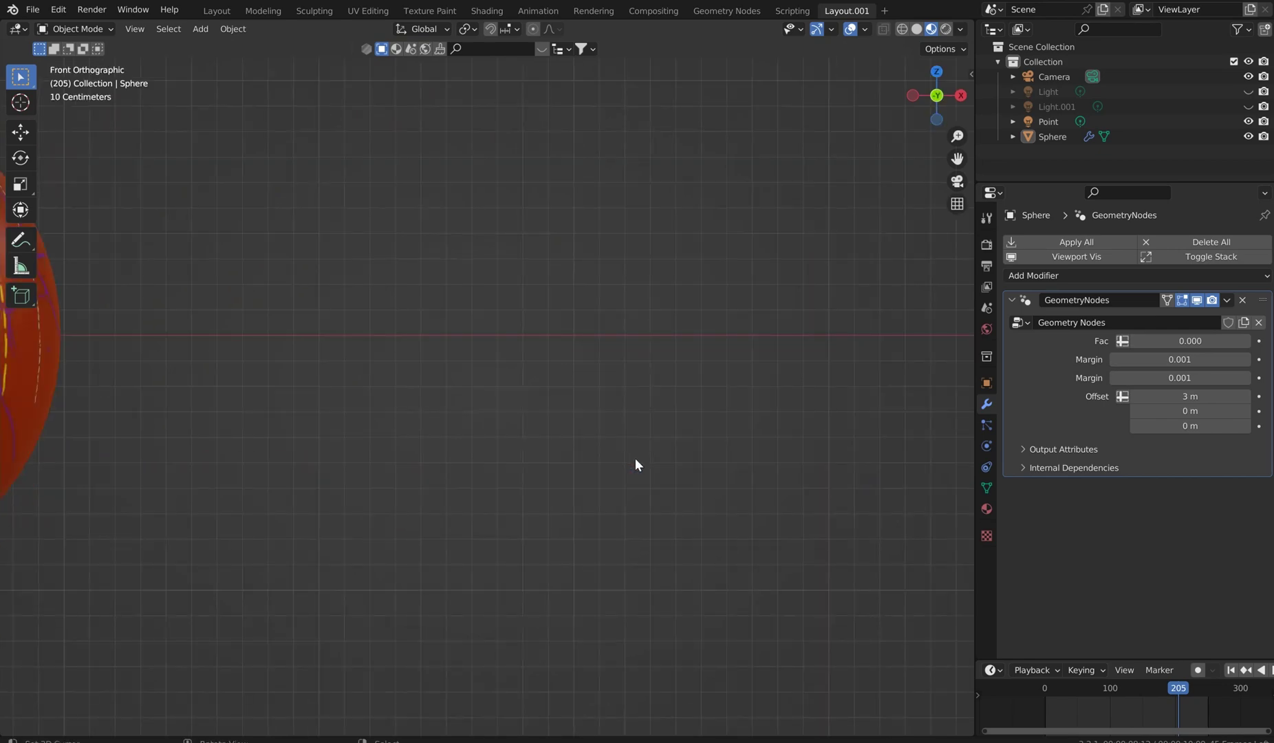
{"action": "middle_click_drag", "start_coordinate": [765, 390], "coordinate": [534, 410], "text": "shift"}
{"action": "scroll", "coordinate": [607, 413], "scroll_direction": "up", "scroll_amount": 5}
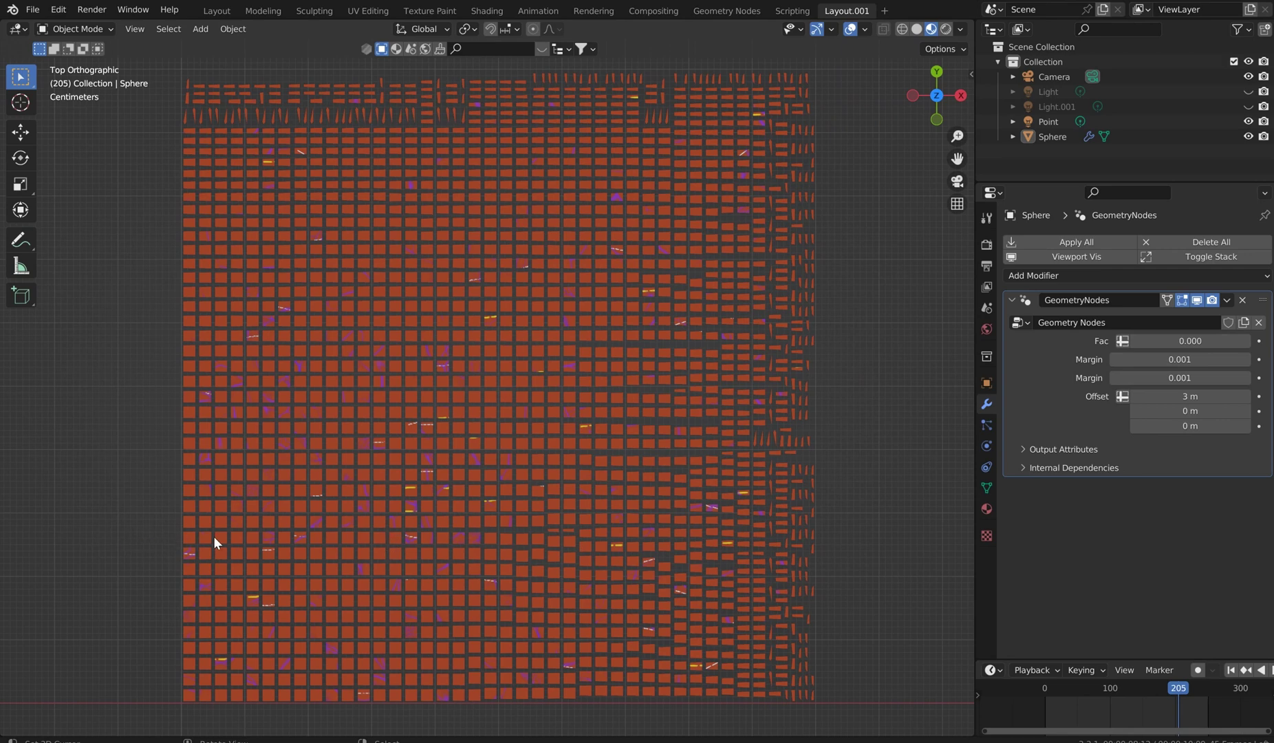
{"action": "scroll", "coordinate": [343, 522], "scroll_direction": "down", "scroll_amount": 3}
{"action": "middle_click_drag", "start_coordinate": [363, 520], "coordinate": [467, 498]}
{"action": "key", "text": "KP_7"}
{"action": "scroll", "coordinate": [605, 493], "scroll_direction": "down", "scroll_amount": 3}
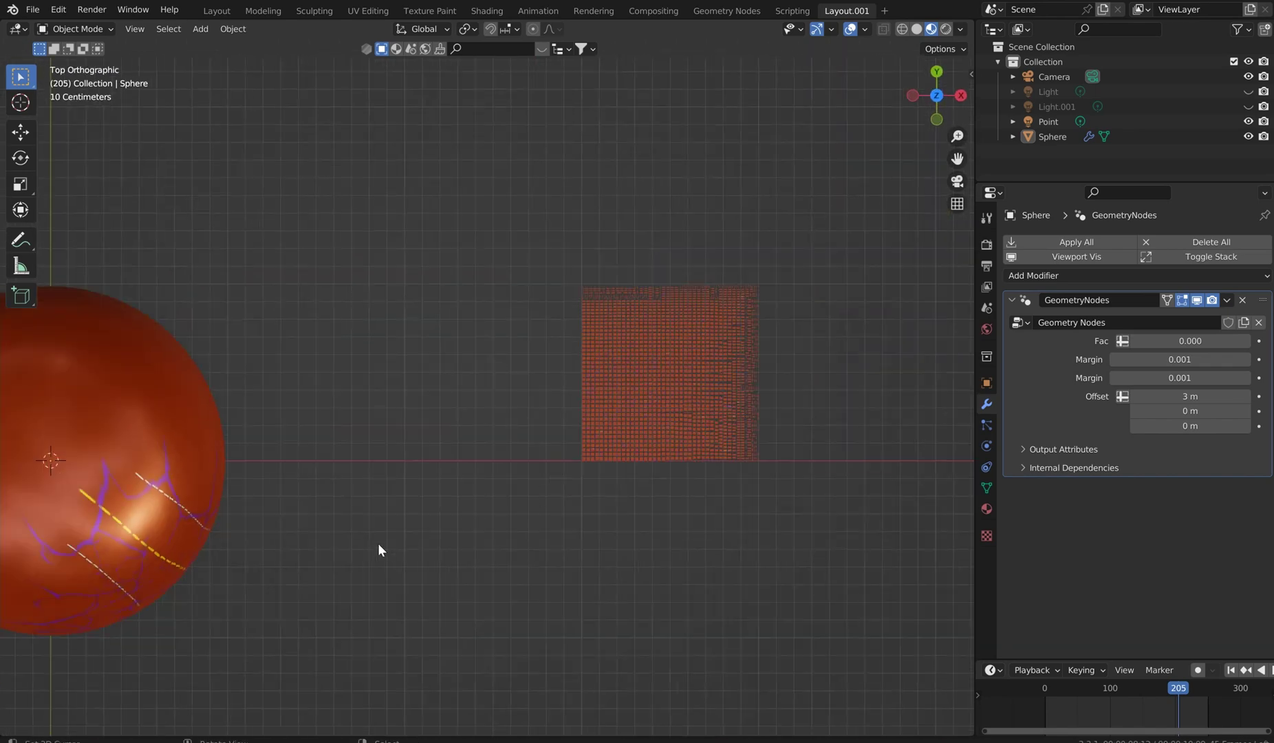
{"action": "middle_click_drag", "start_coordinate": [377, 542], "coordinate": [675, 496], "text": "shift"}
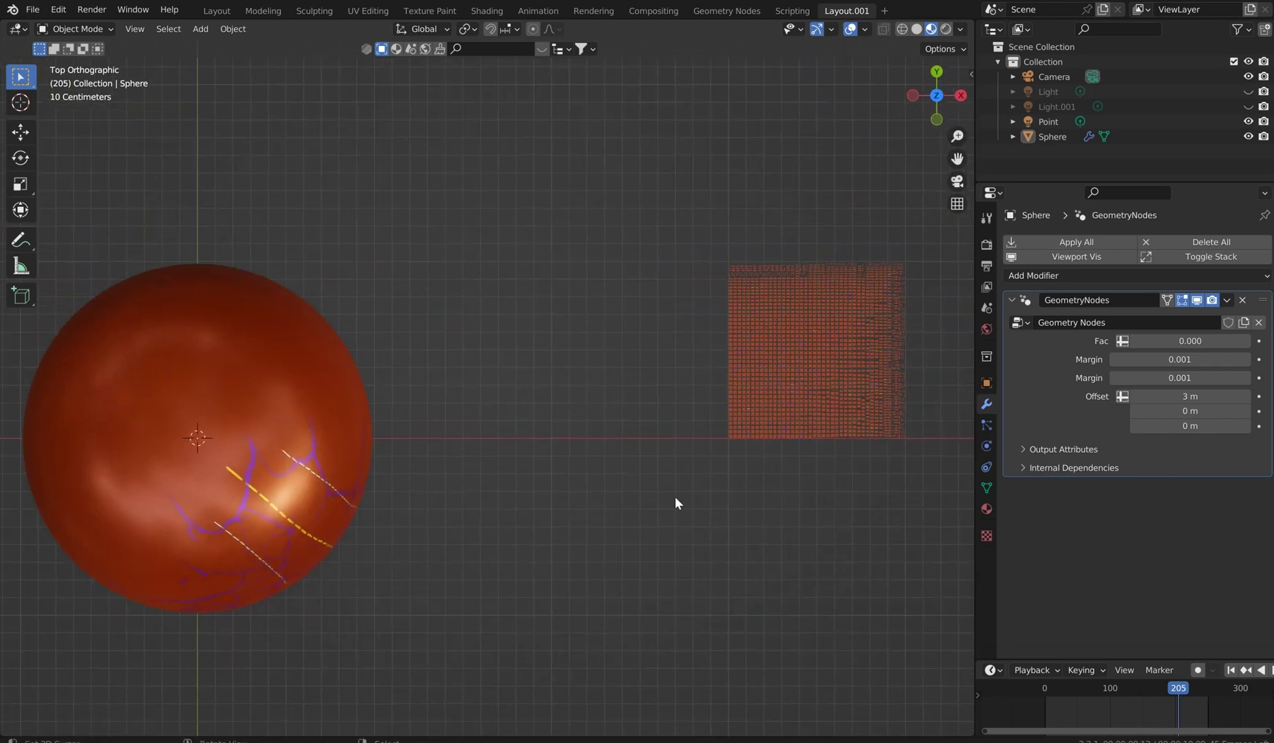
Set the modifier's X Offset to 1 m to bring the UV layout next to the sphere.
{"action": "left_click", "coordinate": [1171, 396]}
{"action": "type", "text": "1"}
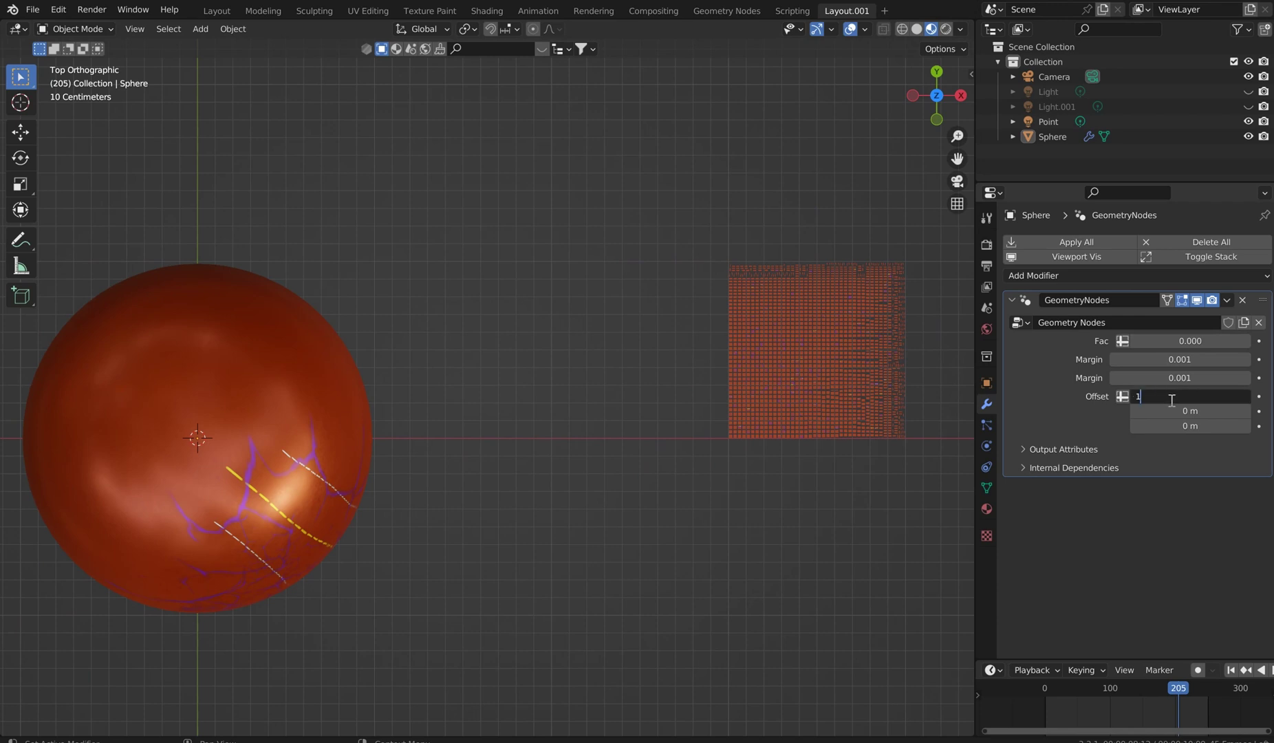
{"action": "key", "text": "Return"}
{"action": "middle_click_drag", "start_coordinate": [501, 397], "coordinate": [682, 389], "text": "shift"}
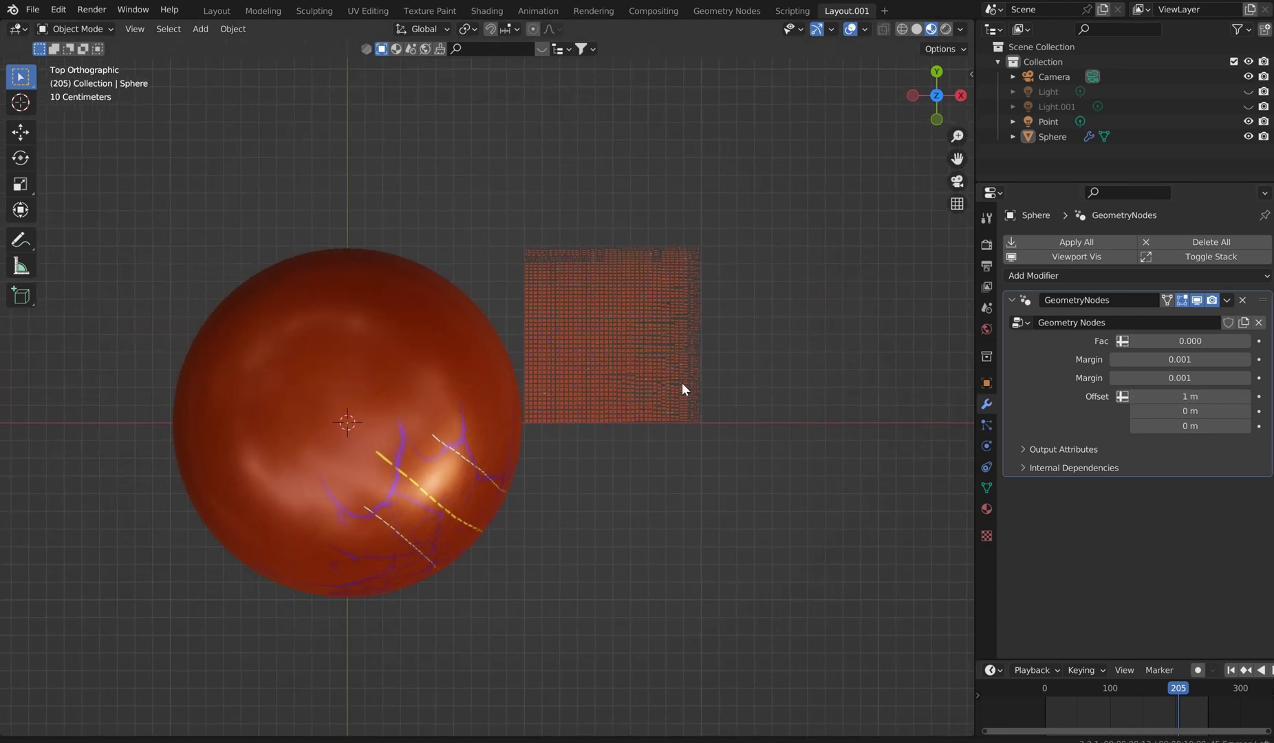
{"action": "scroll", "coordinate": [645, 364], "scroll_direction": "up", "scroll_amount": 4}
Scale the sphere object down to about 70 percent and try to apply its scale.
{"action": "left_click", "coordinate": [483, 422]}
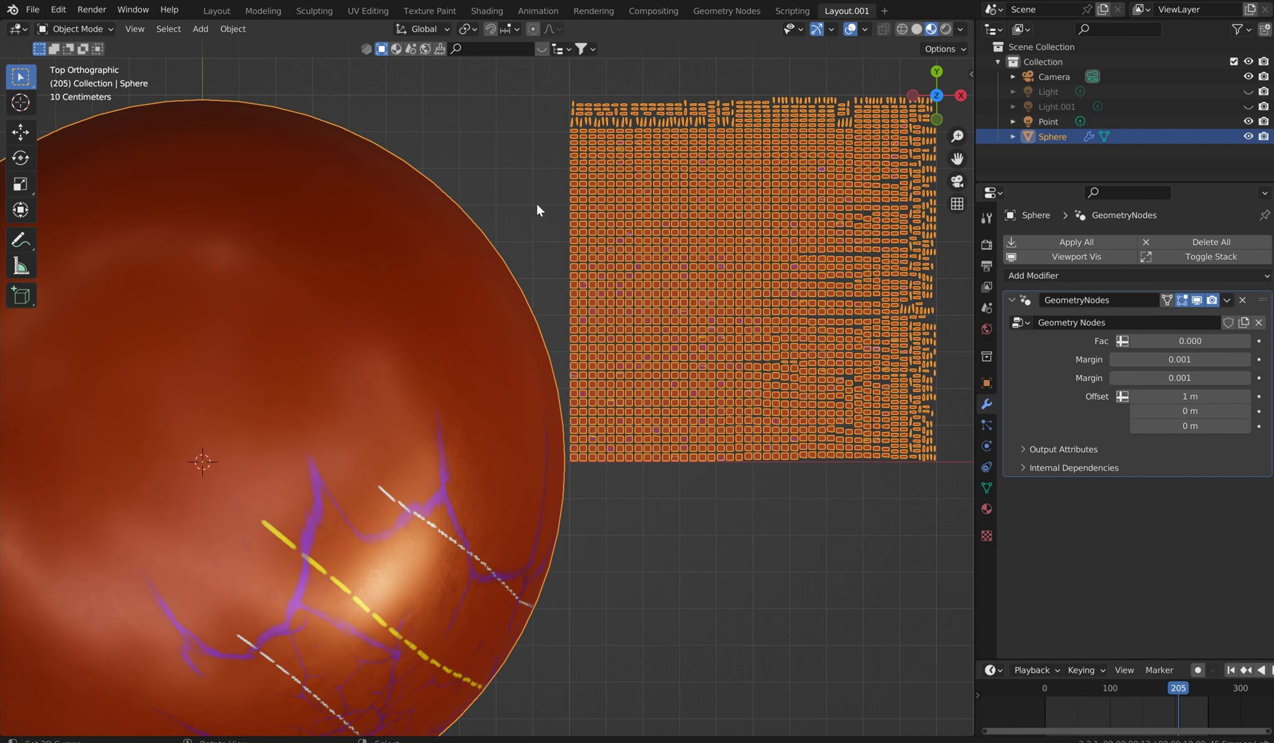
{"action": "key", "text": "s"}
{"action": "right_click", "coordinate": [481, 236]}
{"action": "key", "text": "s"}
{"action": "left_click", "coordinate": [403, 301]}
{"action": "key", "text": "ctrl+a"}
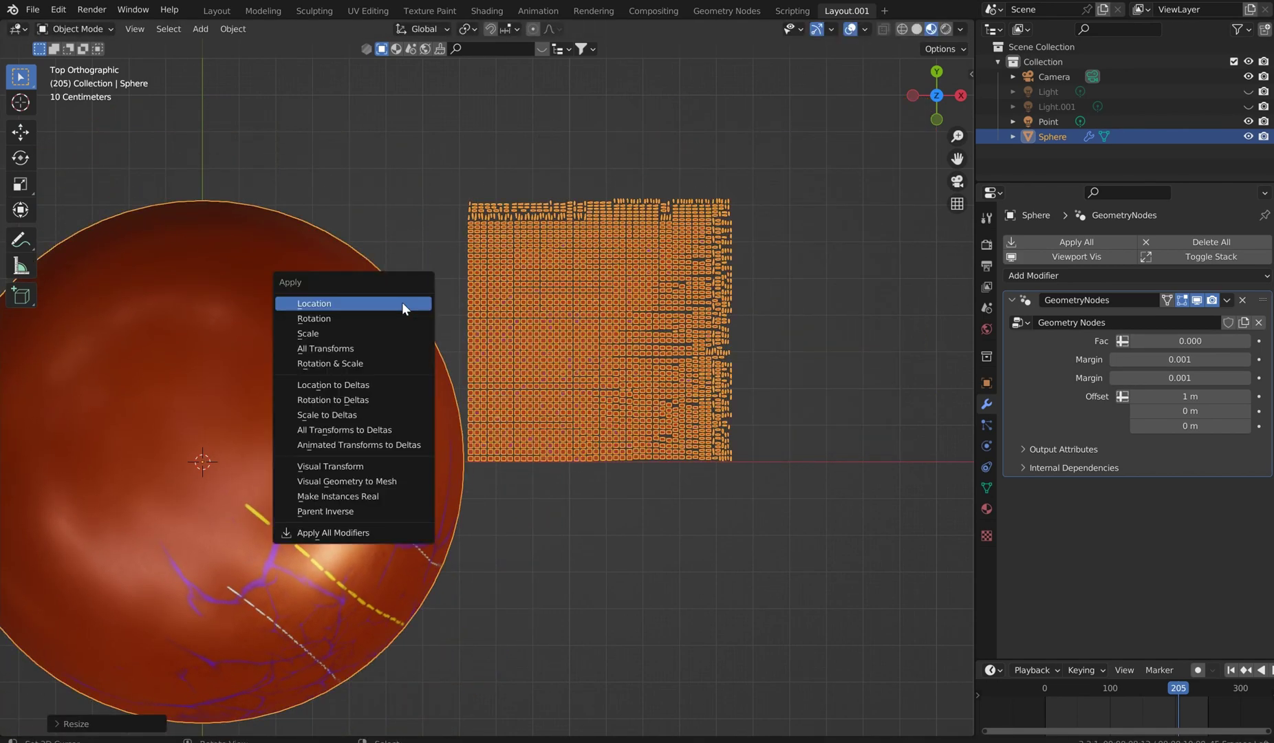
{"action": "left_click", "coordinate": [384, 333]}
{"action": "left_click", "coordinate": [384, 327]}
Enter Edit Mode on the sphere, select one face facing the UV layout and grow the selection three times.
{"action": "scroll", "coordinate": [613, 294], "scroll_direction": "up", "scroll_amount": 3}
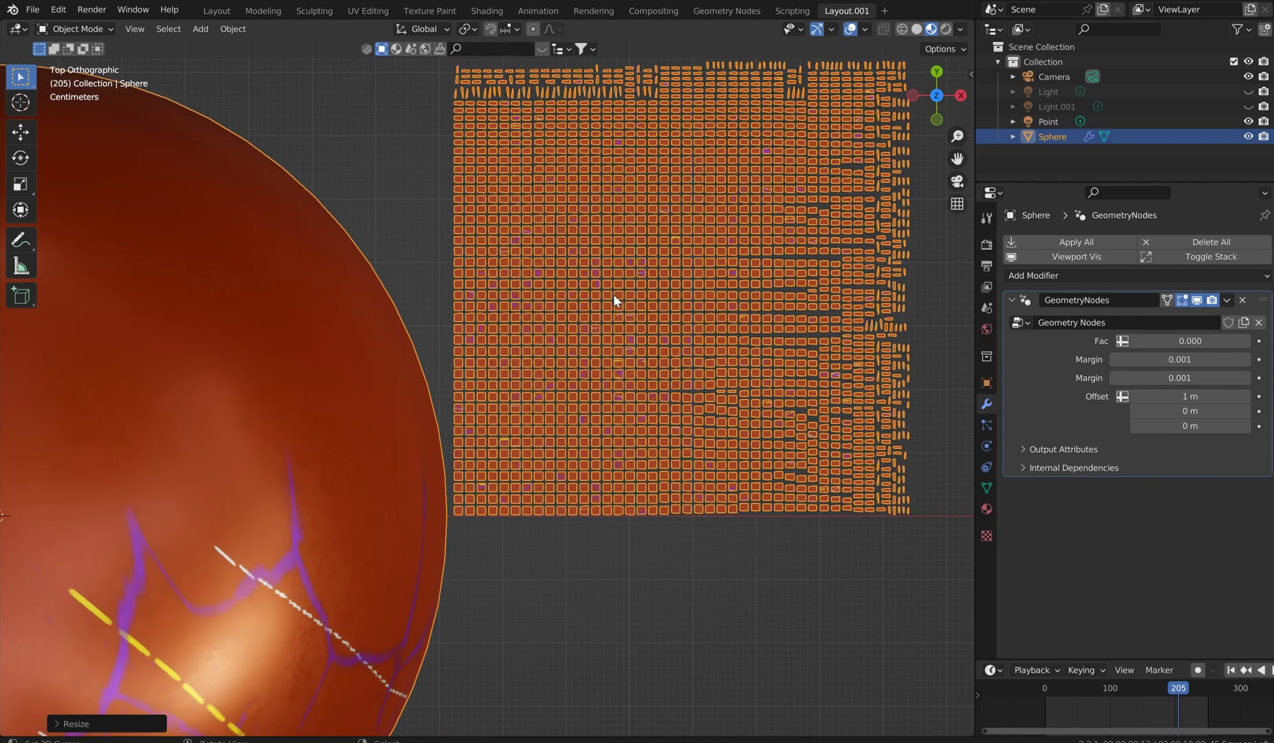
{"action": "scroll", "coordinate": [358, 398], "scroll_direction": "down", "scroll_amount": 2}
{"action": "key", "text": "Tab"}
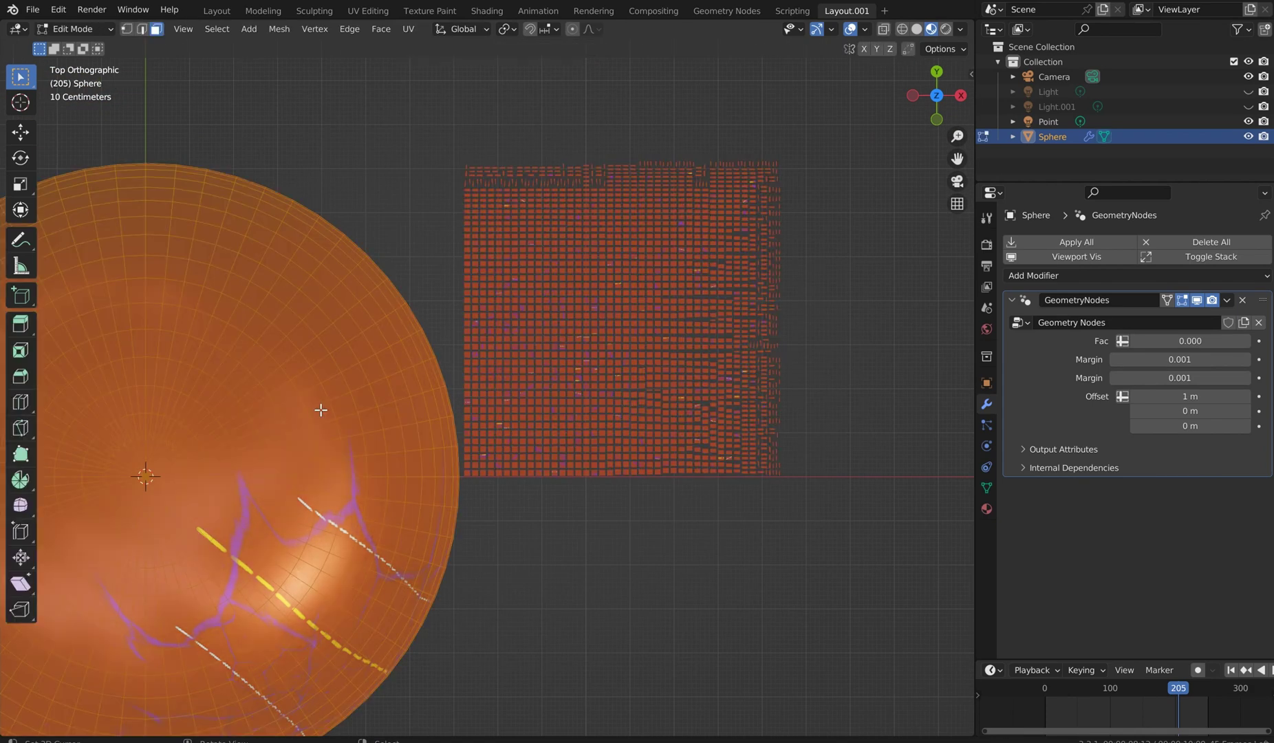
{"action": "left_click", "coordinate": [332, 395]}
{"action": "key", "text": "ctrl+KP_Add"}
{"action": "key", "text": "ctrl+KP_Add"}
{"action": "key", "text": "ctrl+KP_Add"}
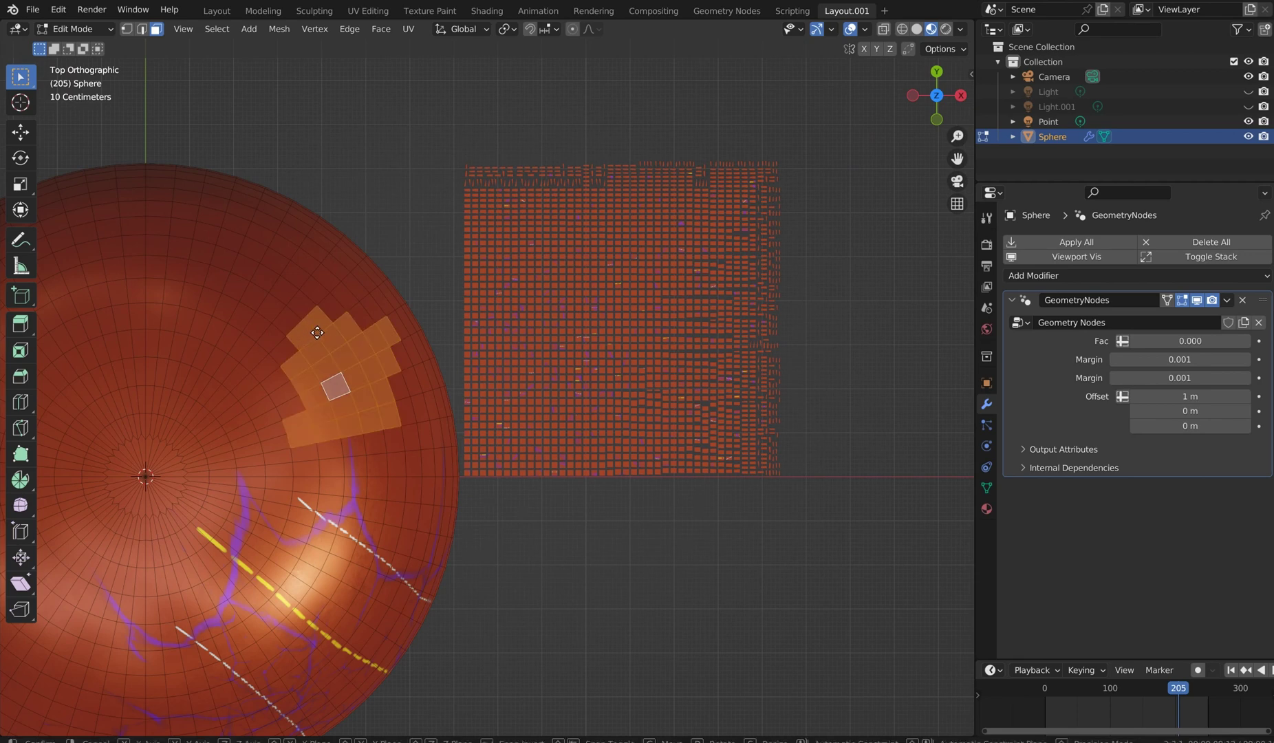
Move the selected face patch about 0.054 m outward and inspect the updated UV layout from the top.
{"action": "key", "text": "g"}
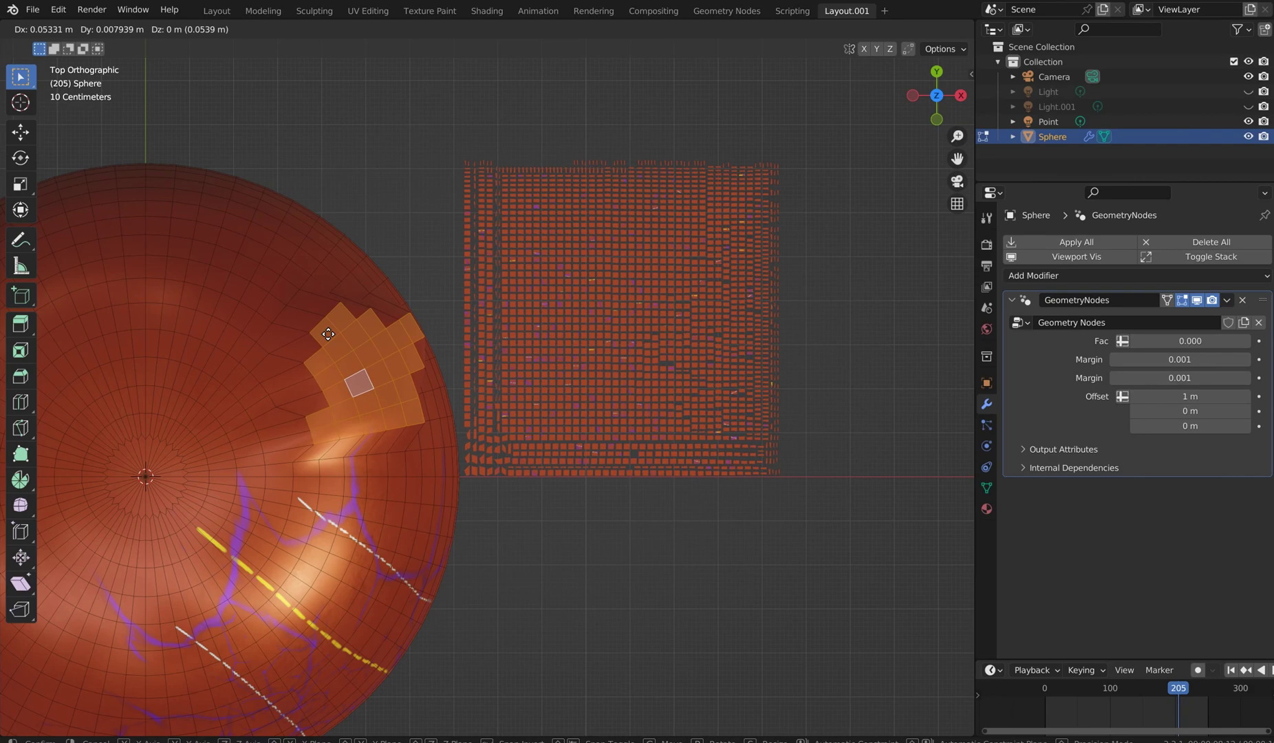
{"action": "left_click", "coordinate": [329, 334]}
{"action": "scroll", "coordinate": [560, 305], "scroll_direction": "up", "scroll_amount": 5}
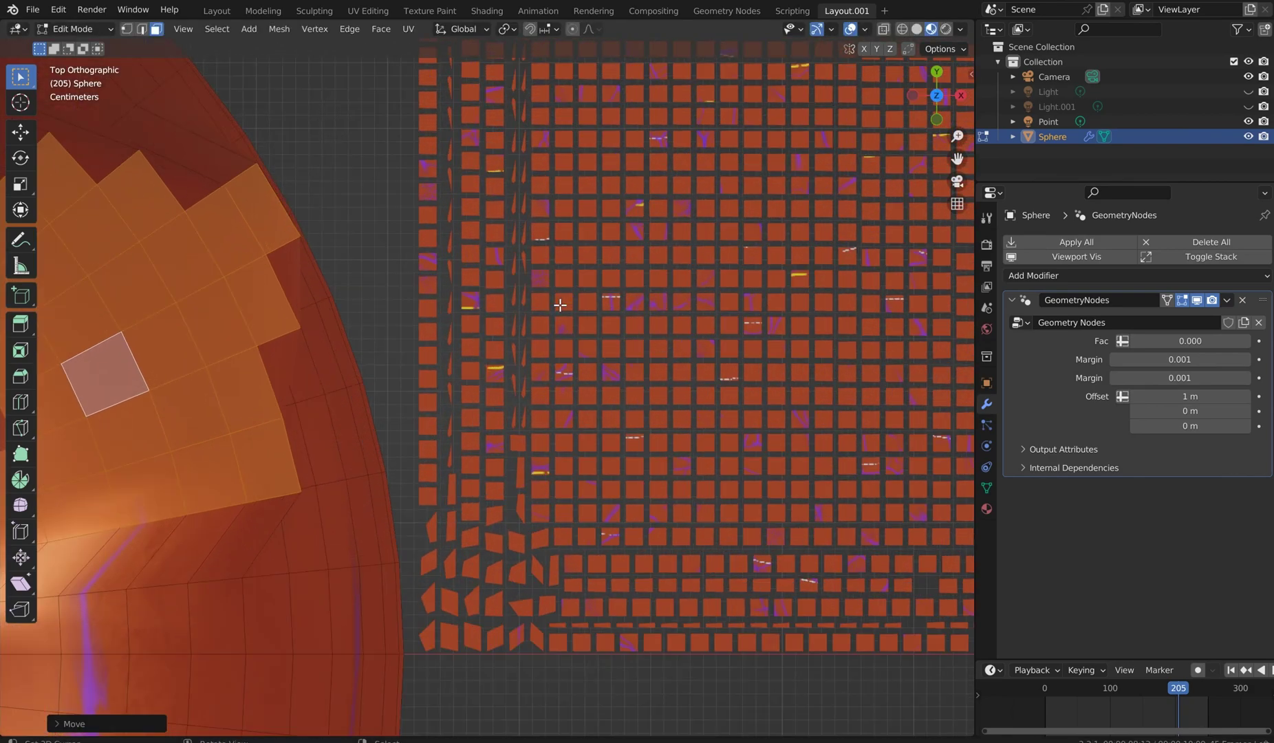
{"action": "middle_click_drag", "start_coordinate": [560, 305], "coordinate": [542, 354]}
{"action": "key", "text": "KP_7"}
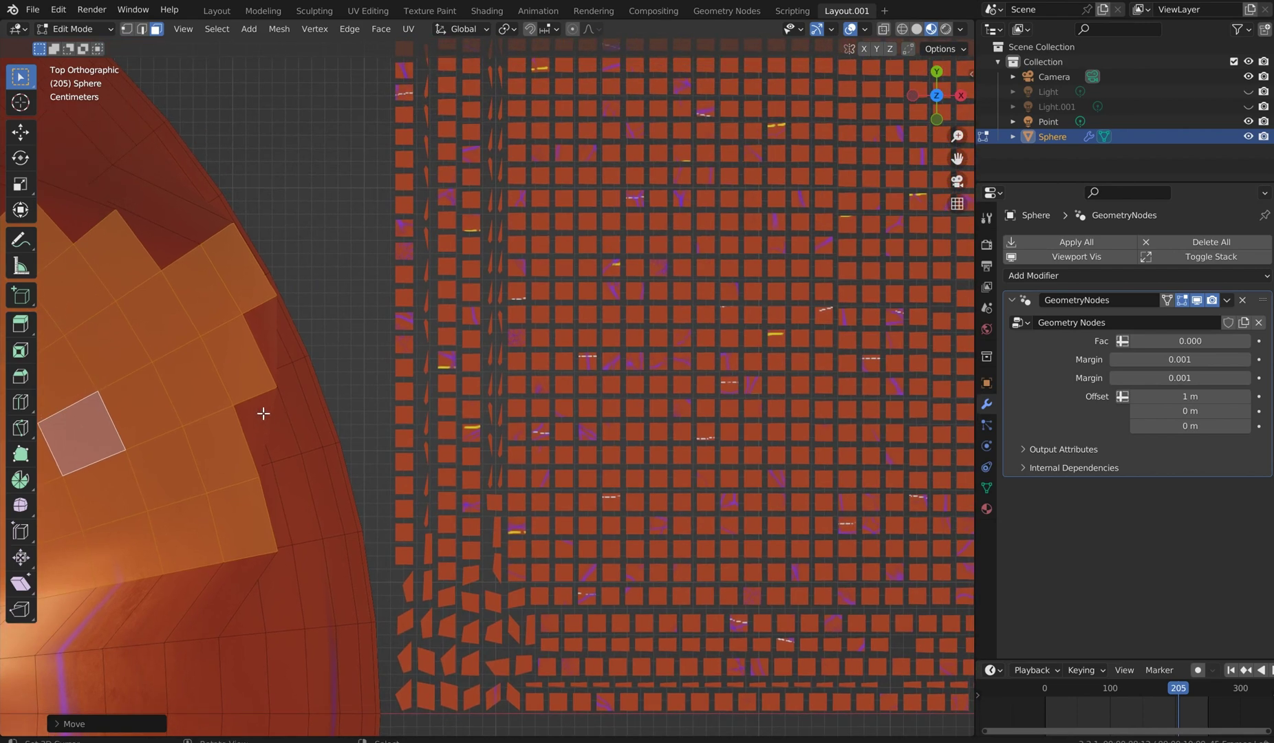
Move the face patch about 0.014 m back toward the sphere's centre and undo the patch moves.
{"action": "key", "text": "g"}
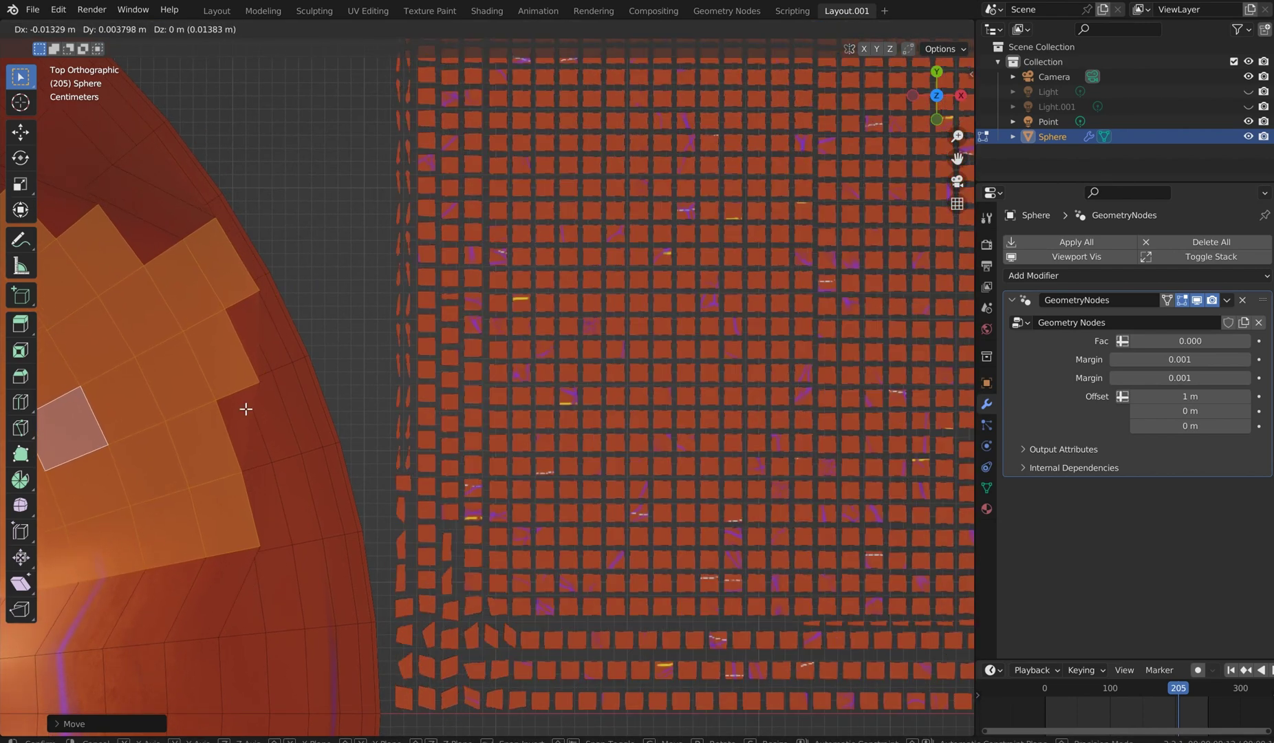
{"action": "left_click", "coordinate": [246, 409]}
{"action": "scroll", "coordinate": [245, 409], "scroll_direction": "down", "scroll_amount": 4}
{"action": "scroll", "coordinate": [272, 401], "scroll_direction": "down", "scroll_amount": 2}
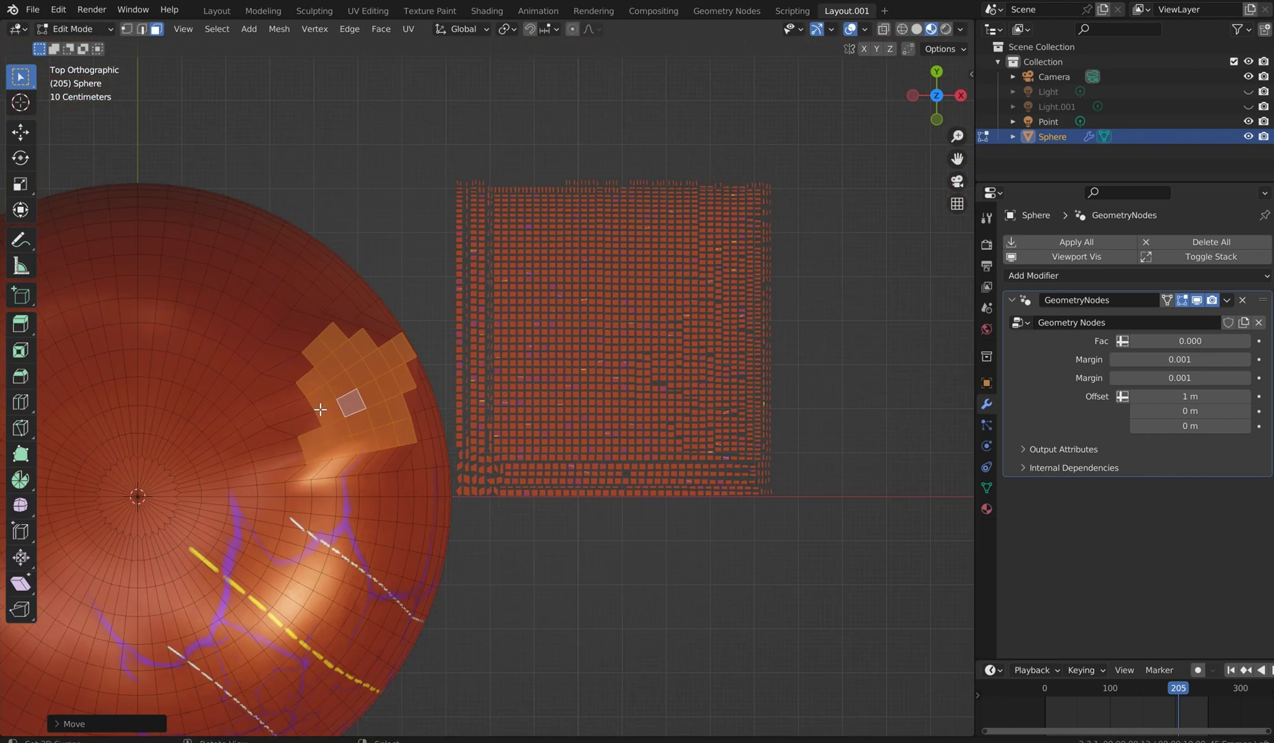
{"action": "middle_click_drag", "start_coordinate": [272, 402], "coordinate": [321, 344]}
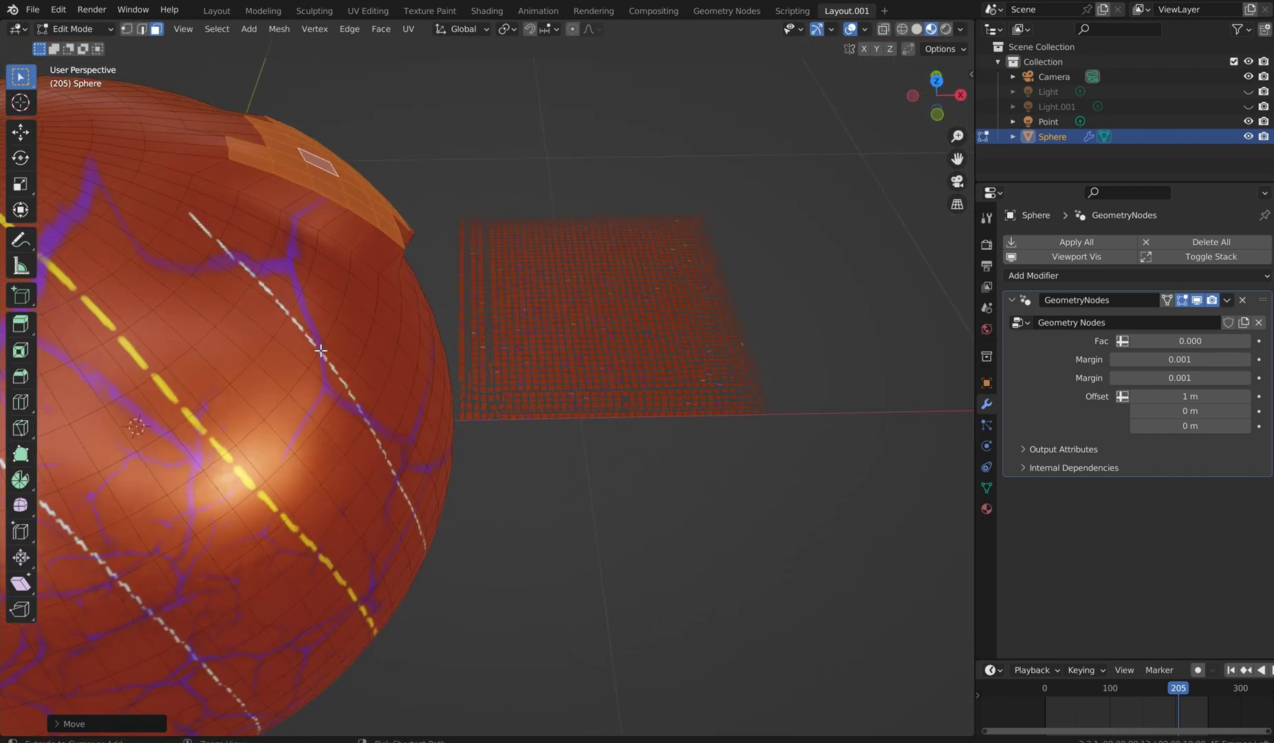
{"action": "middle_click_drag", "start_coordinate": [514, 330], "coordinate": [505, 368]}
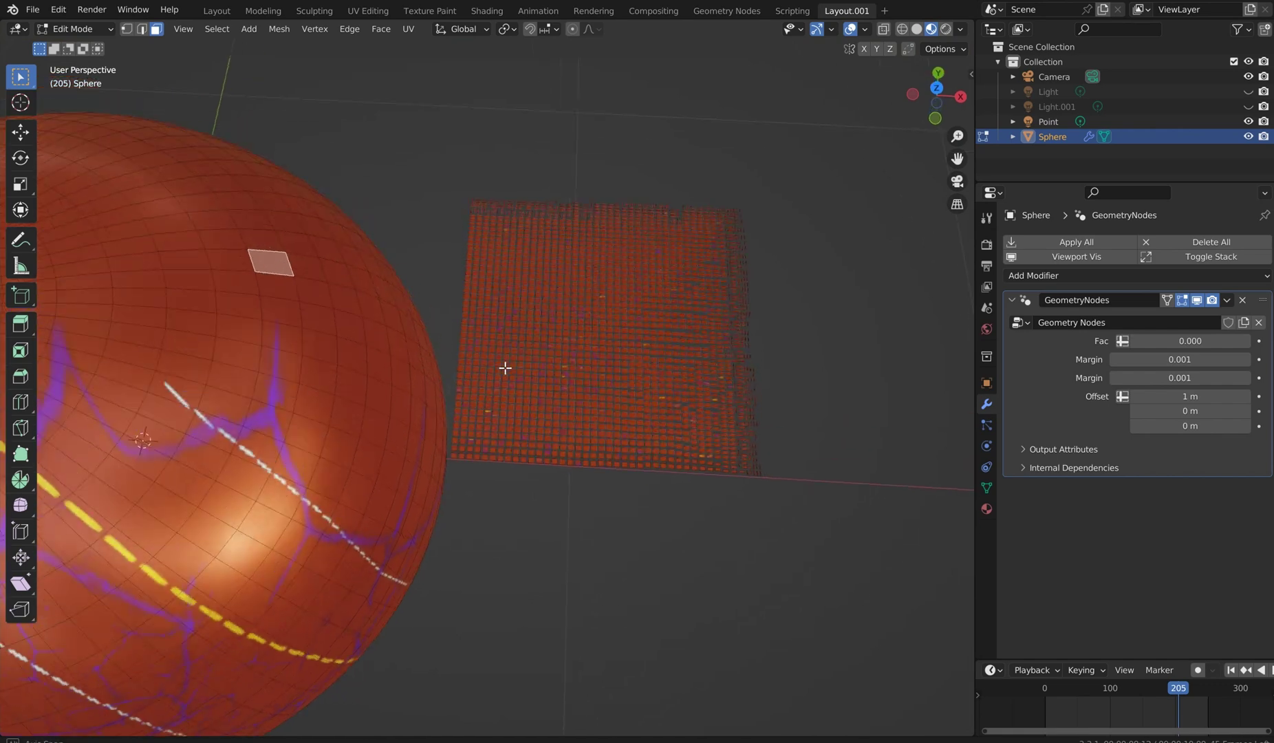
Set the modifier's first Margin to 0.111 while viewing the UV layout from the top.
{"action": "scroll", "coordinate": [825, 288], "scroll_direction": "up", "scroll_amount": 4}
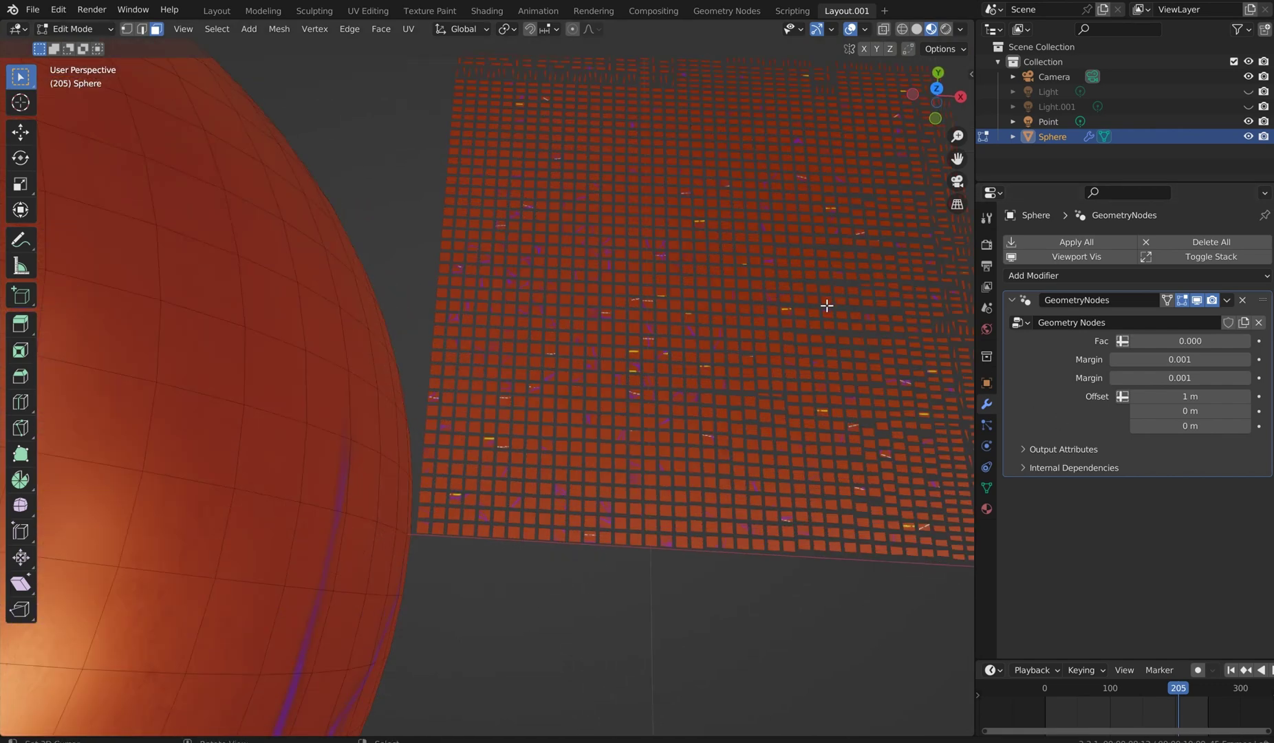
{"action": "key", "text": "KP_7"}
{"action": "scroll", "coordinate": [668, 339], "scroll_direction": "up", "scroll_amount": 5}
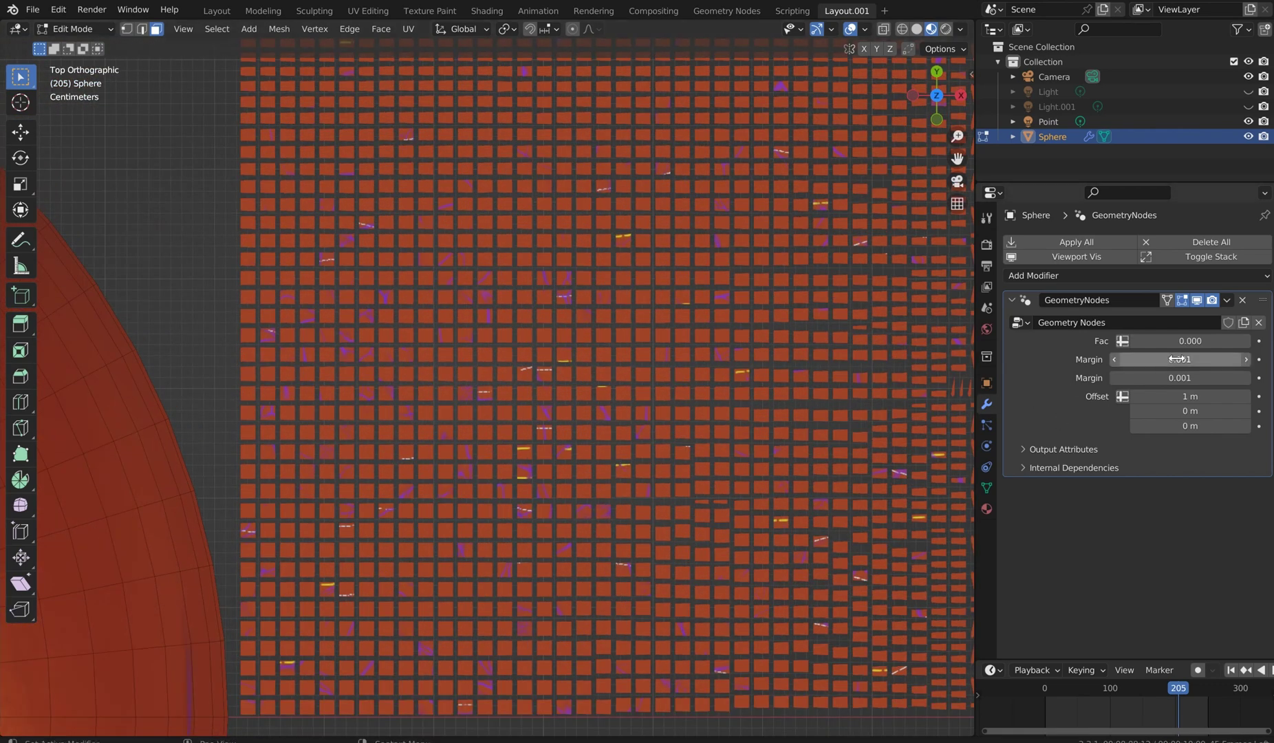
{"action": "left_click_drag", "start_coordinate": [1176, 359], "coordinate": [1206, 359]}
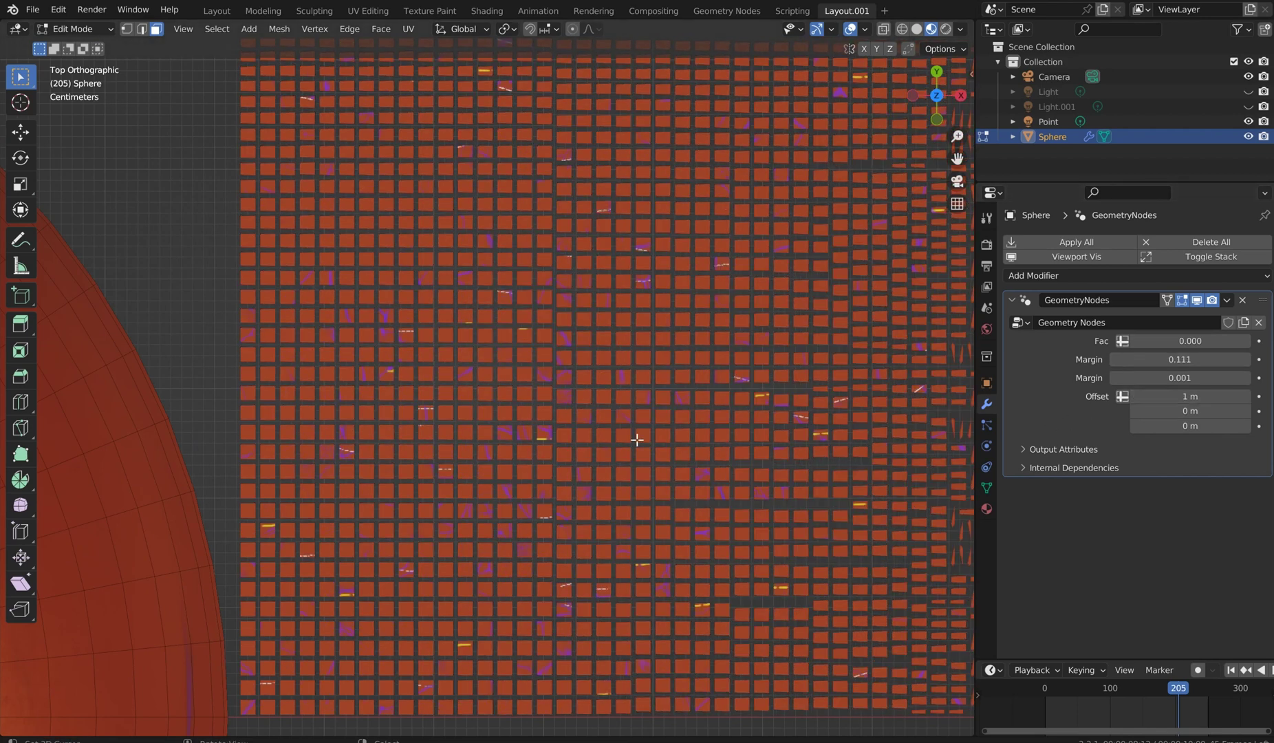
{"action": "scroll", "coordinate": [619, 447], "scroll_direction": "down", "scroll_amount": 8}
{"action": "middle_click_drag", "start_coordinate": [564, 469], "coordinate": [596, 378]}
Switch to the Geometry Nodes workspace and enlarge the 3D viewport's width and the node editor's height.
{"action": "left_click", "coordinate": [727, 10]}
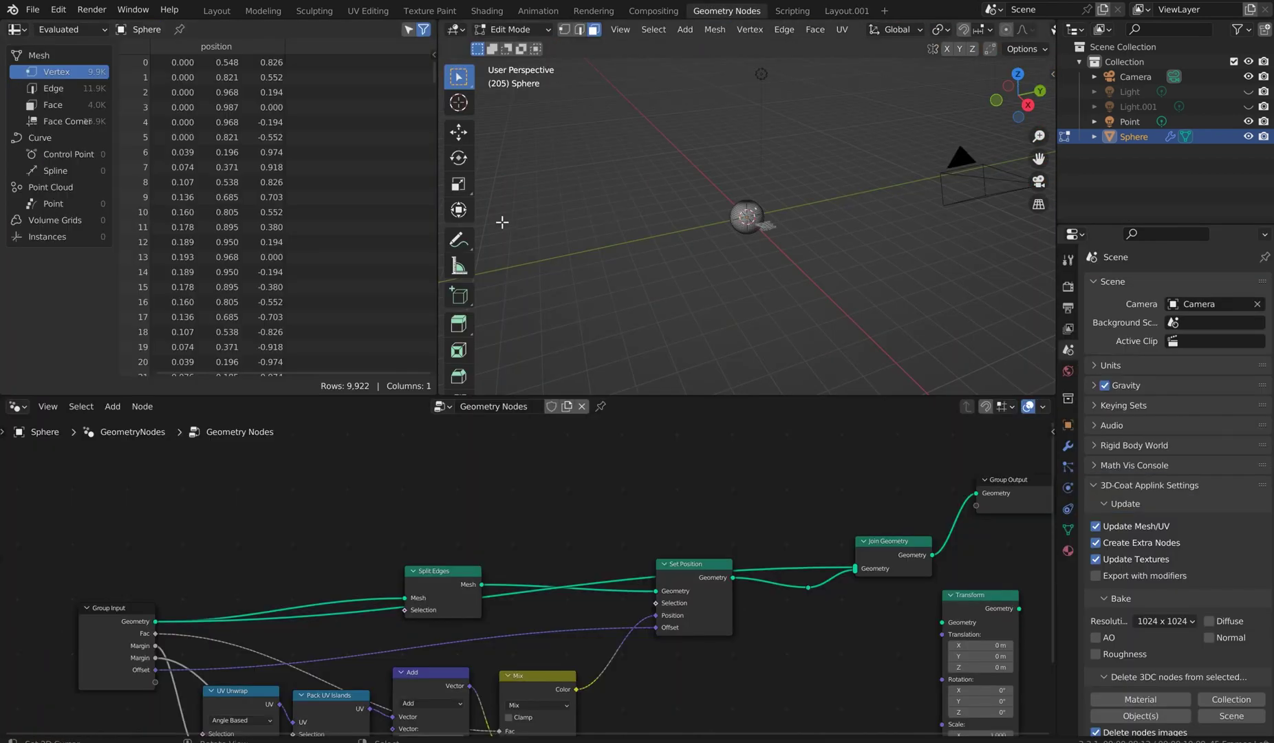
{"action": "left_click_drag", "start_coordinate": [437, 240], "coordinate": [230, 254]}
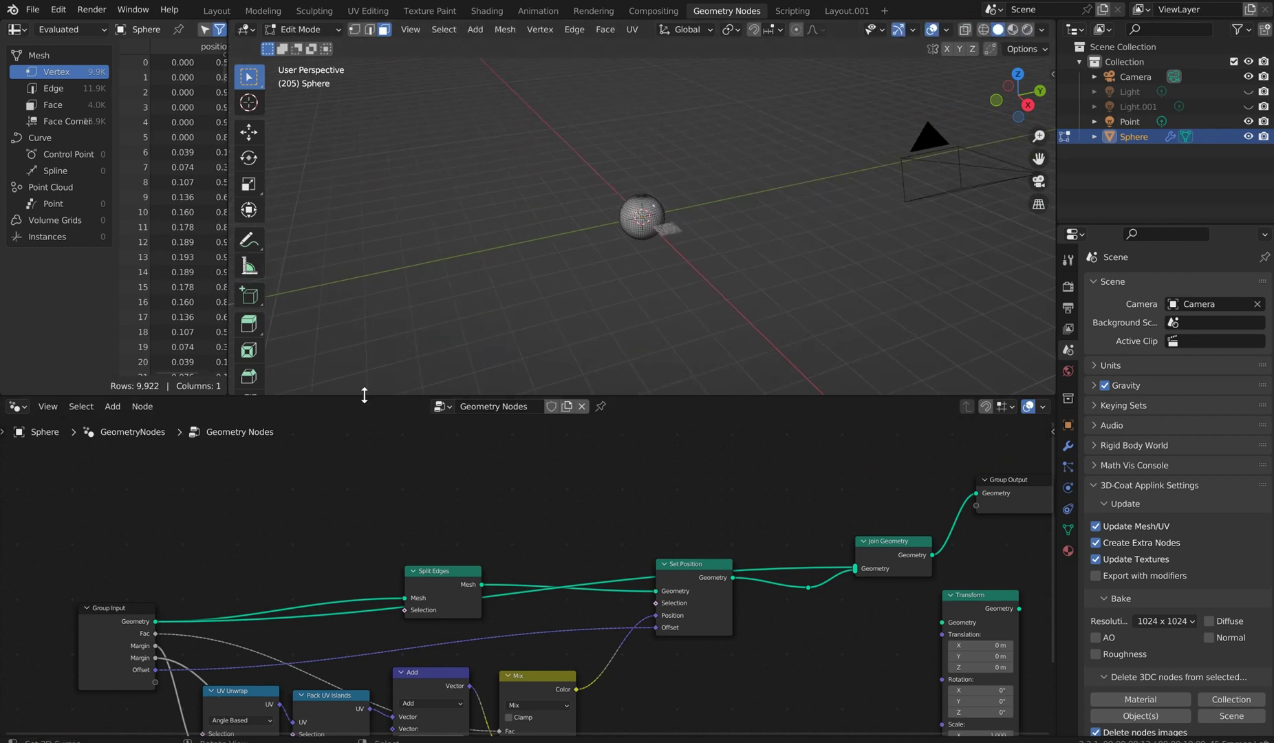
{"action": "left_click_drag", "start_coordinate": [365, 394], "coordinate": [386, 227]}
{"action": "scroll", "coordinate": [487, 447], "scroll_direction": "down", "scroll_amount": 1}
{"action": "middle_click_drag", "start_coordinate": [496, 448], "coordinate": [584, 368]}
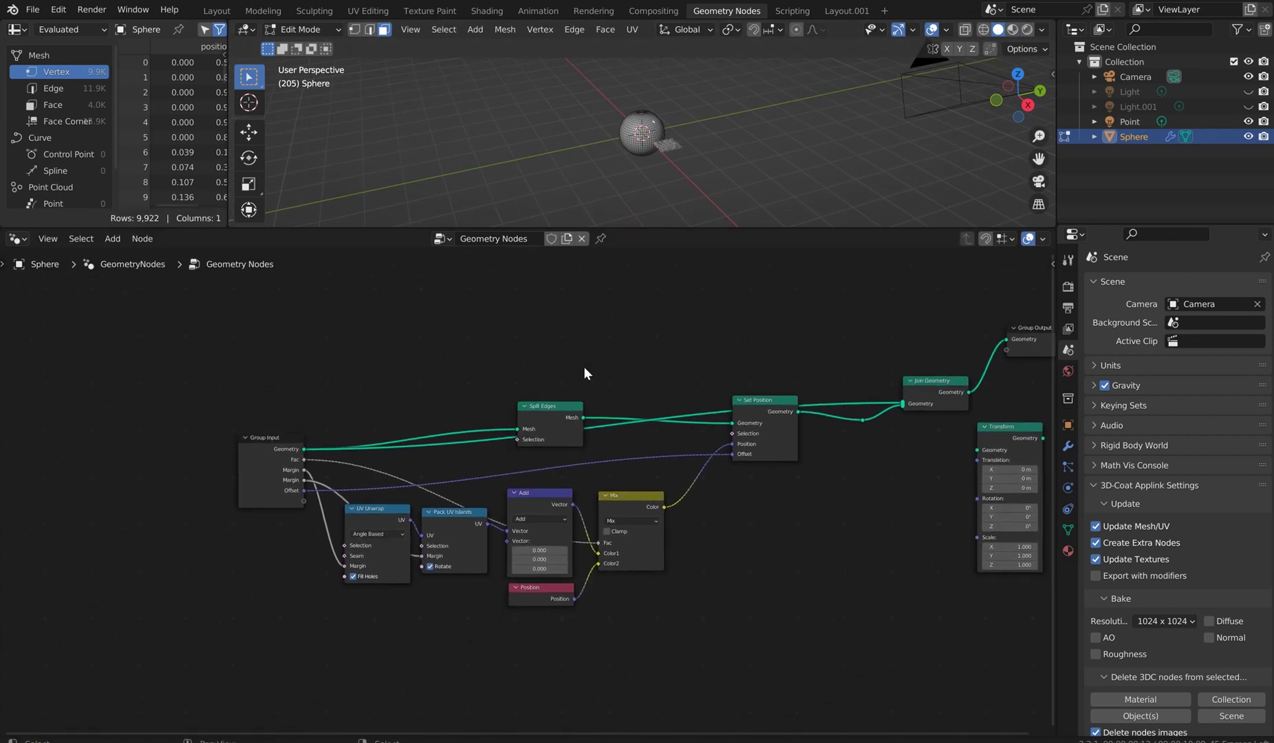
{"action": "scroll", "coordinate": [584, 366], "scroll_direction": "up", "scroll_amount": 6}
{"action": "middle_click_drag", "start_coordinate": [486, 384], "coordinate": [555, 455]}
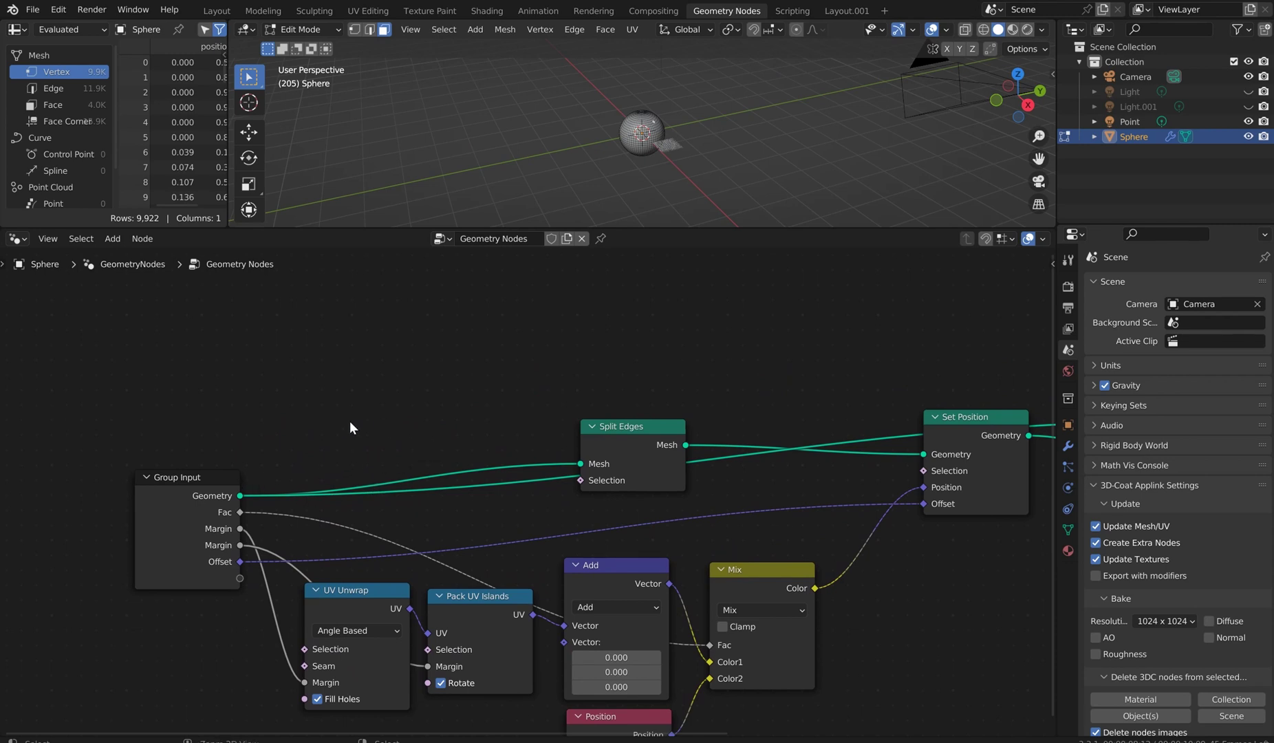
Cut all links leaving the Group Input node.
{"action": "right_click_drag", "start_coordinate": [318, 422], "coordinate": [229, 663], "text": "ctrl"}
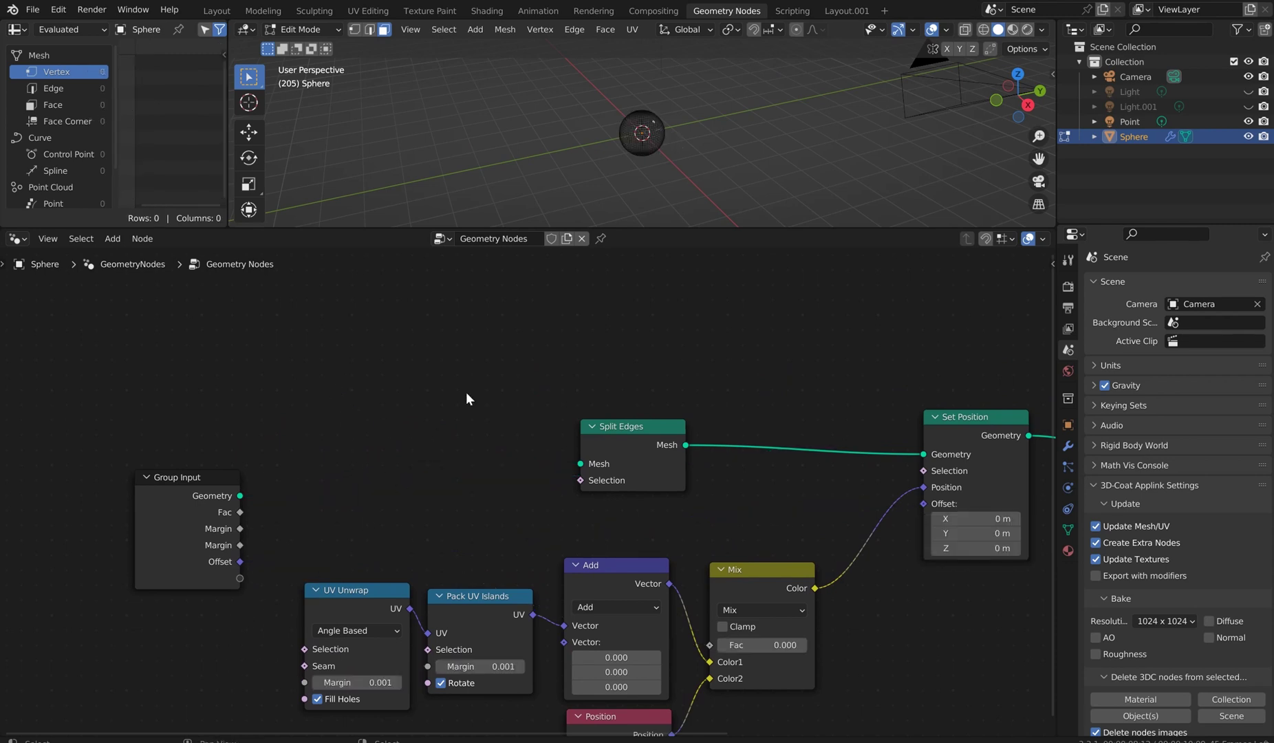
{"action": "scroll", "coordinate": [670, 117], "scroll_direction": "up", "scroll_amount": 6}
{"action": "scroll", "coordinate": [643, 135], "scroll_direction": "up", "scroll_amount": 3}
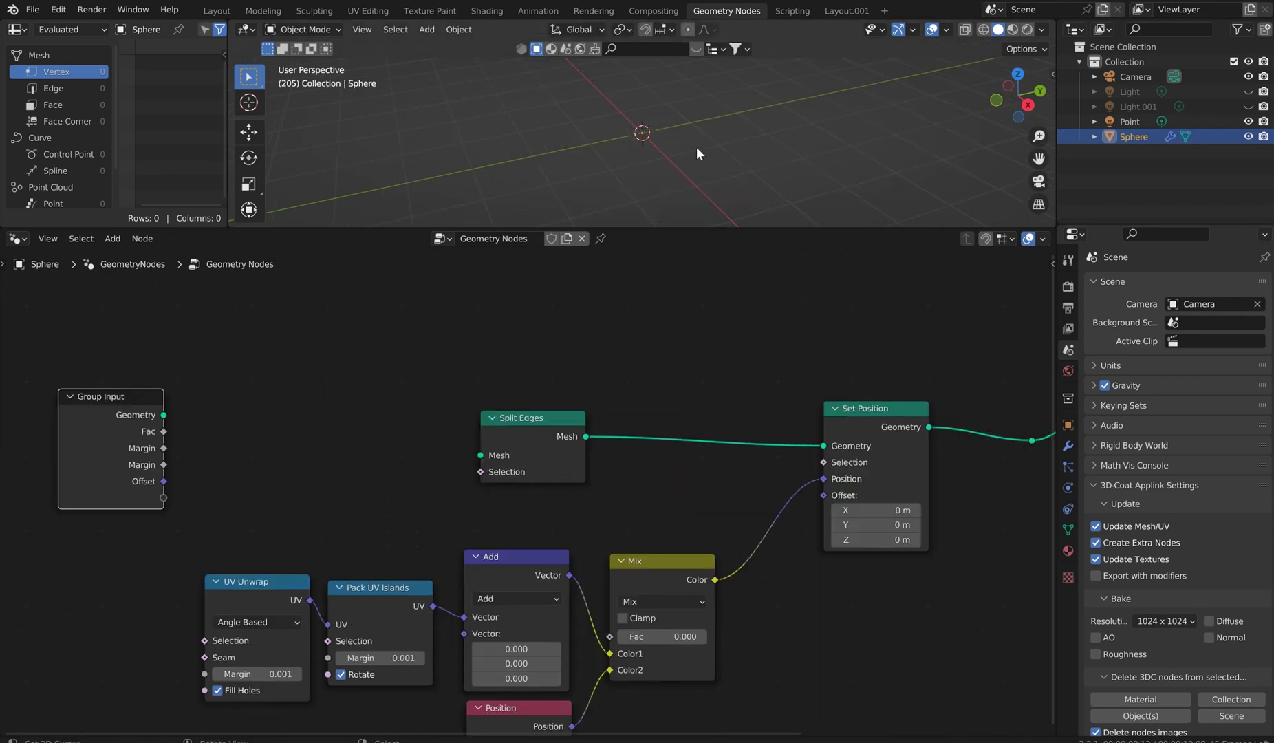
Open the sphere in Edit Mode and enlarge the 3D viewport's height.
{"action": "key", "text": "Tab"}
{"action": "middle_click_drag", "start_coordinate": [673, 96], "coordinate": [652, 143], "text": "shift"}
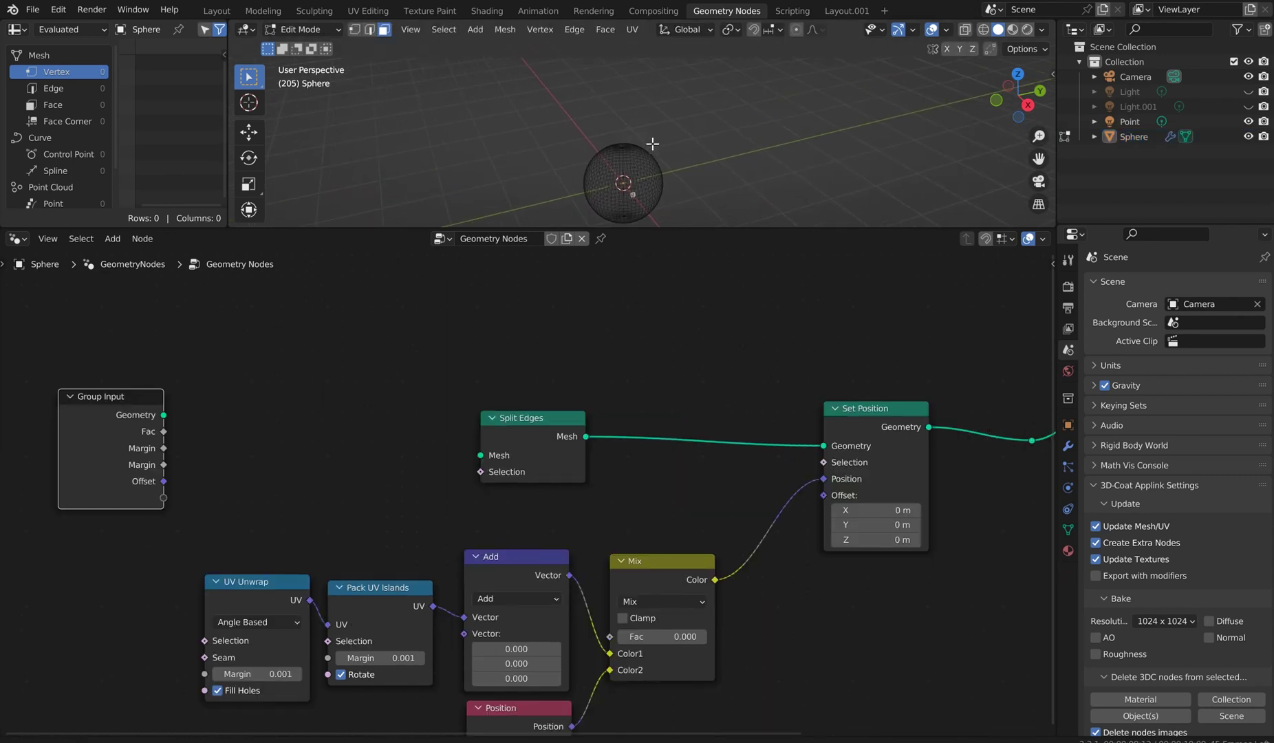
{"action": "scroll", "coordinate": [651, 143], "scroll_direction": "up", "scroll_amount": 5}
{"action": "left_click_drag", "start_coordinate": [585, 227], "coordinate": [585, 359]}
{"action": "scroll", "coordinate": [652, 171], "scroll_direction": "up", "scroll_amount": 3}
{"action": "middle_click_drag", "start_coordinate": [651, 171], "coordinate": [734, 202]}
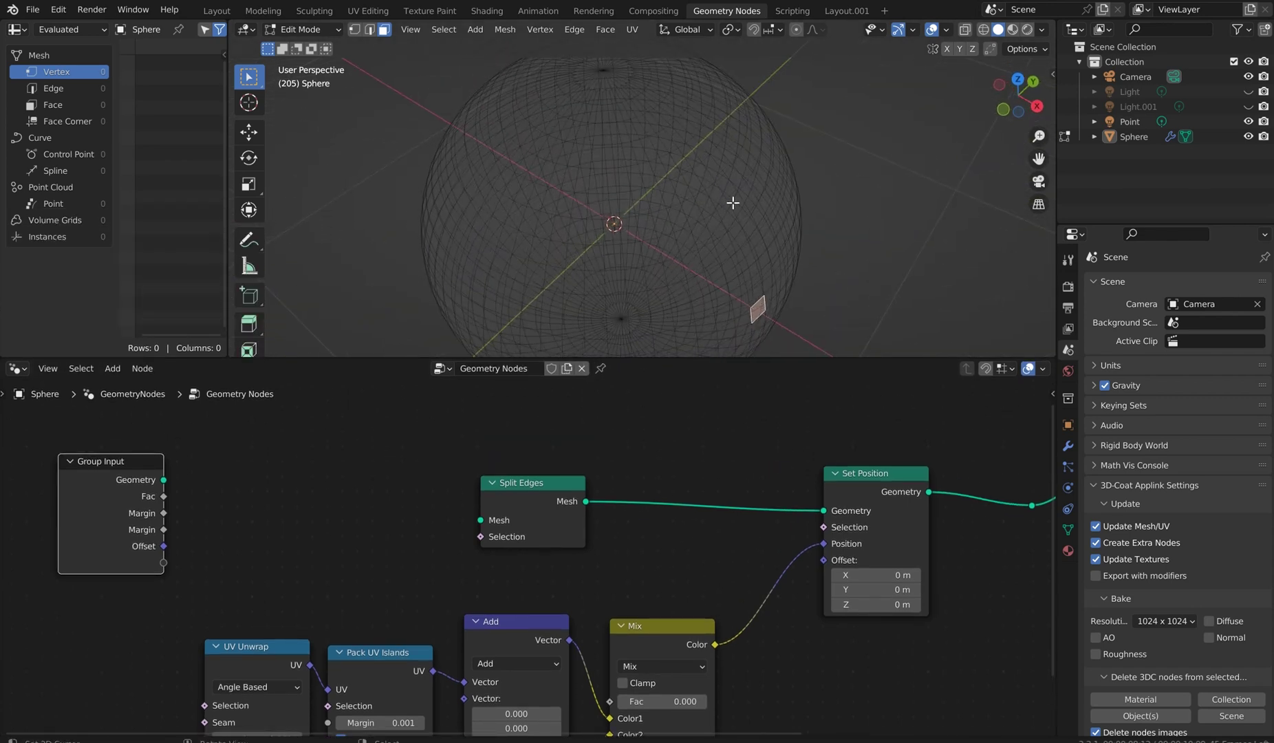
{"action": "right_click", "coordinate": [681, 221]}
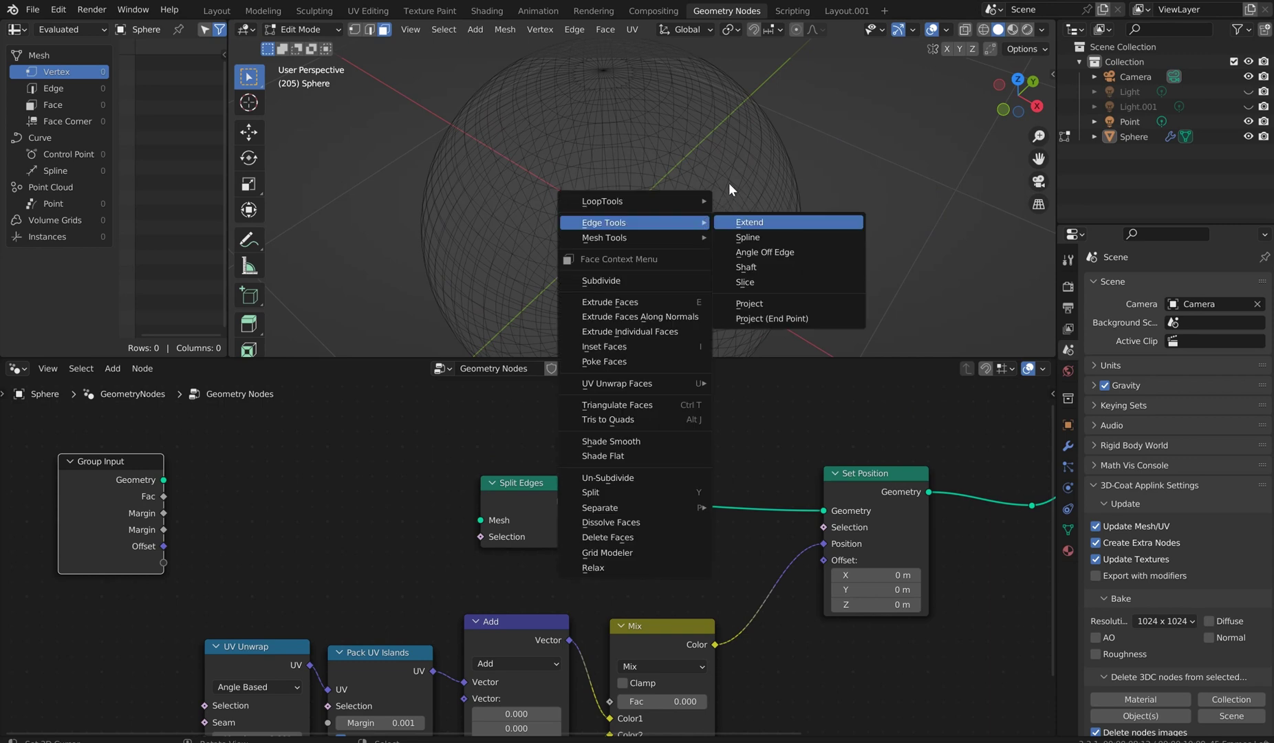
{"action": "key", "text": "e"}
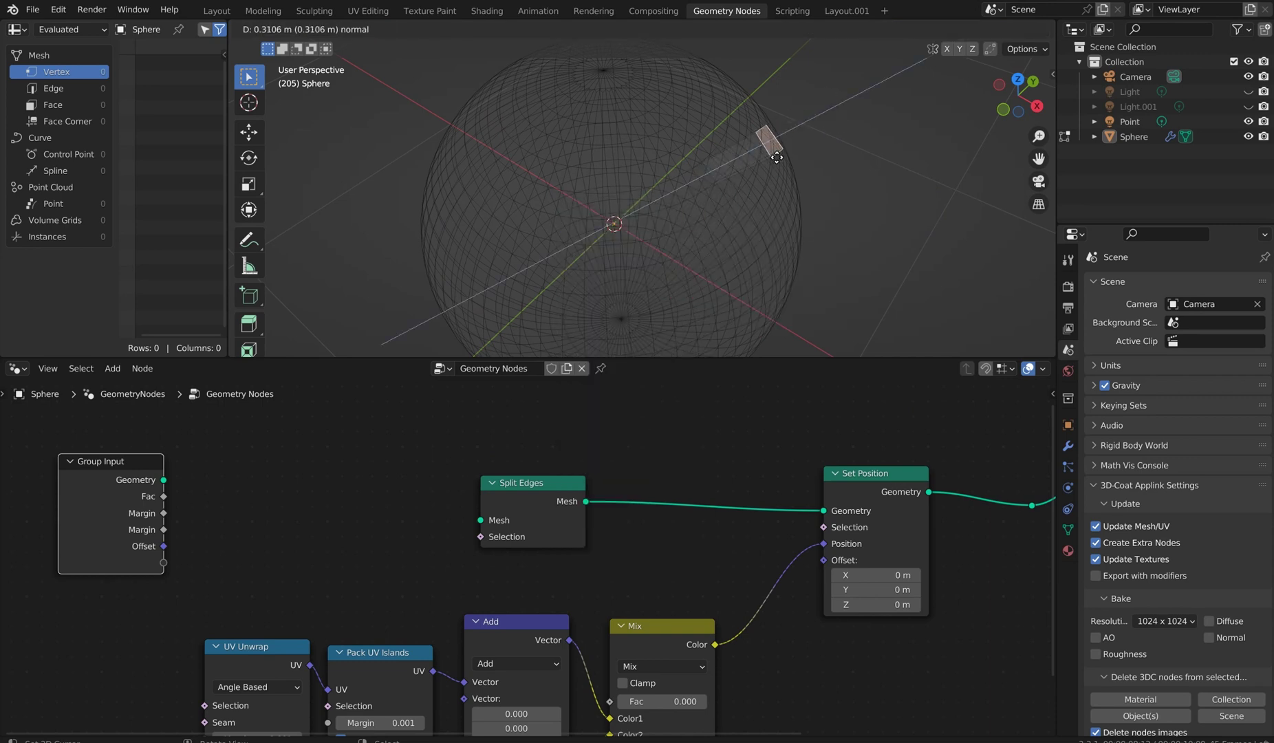
{"action": "right_click", "coordinate": [775, 159]}
{"action": "scroll", "coordinate": [657, 194], "scroll_direction": "down", "scroll_amount": 4}
{"action": "left_click", "coordinate": [179, 506]}
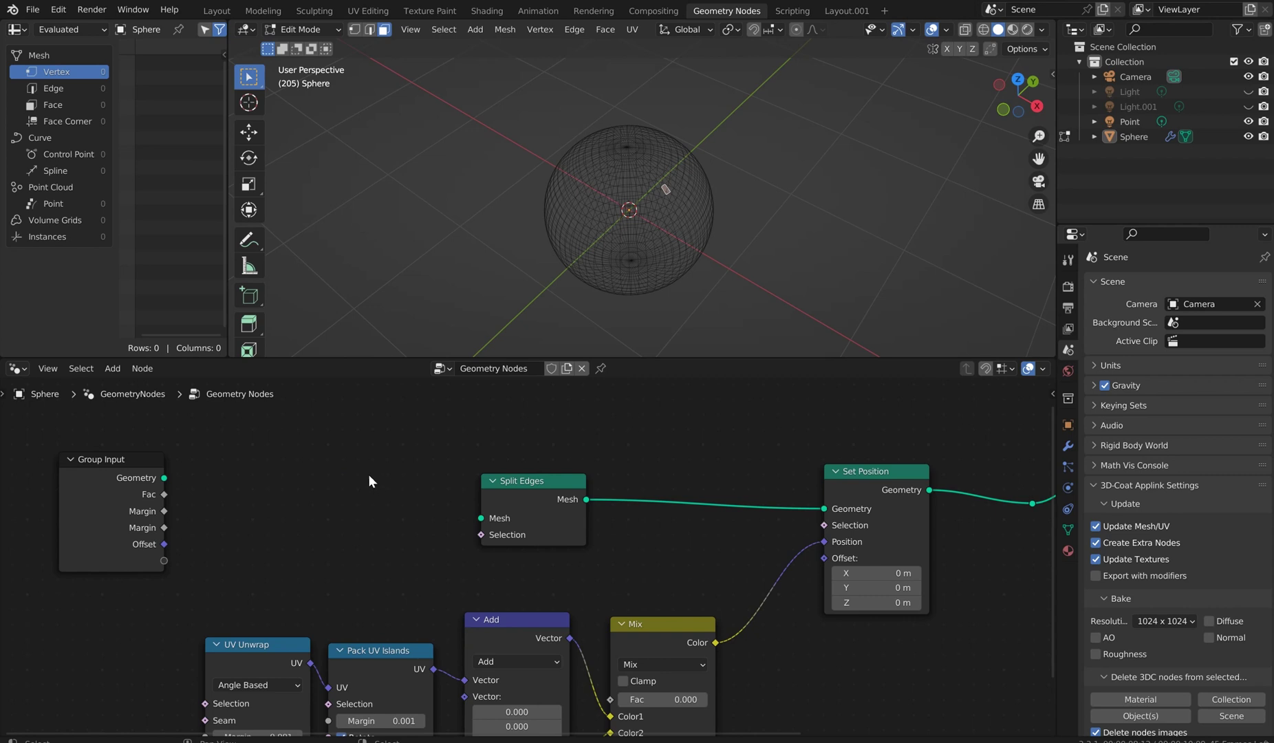
Add a monkey mesh in Object Mode and shade it smooth.
{"action": "key", "text": "shift+a"}
{"action": "key", "text": "Tab"}
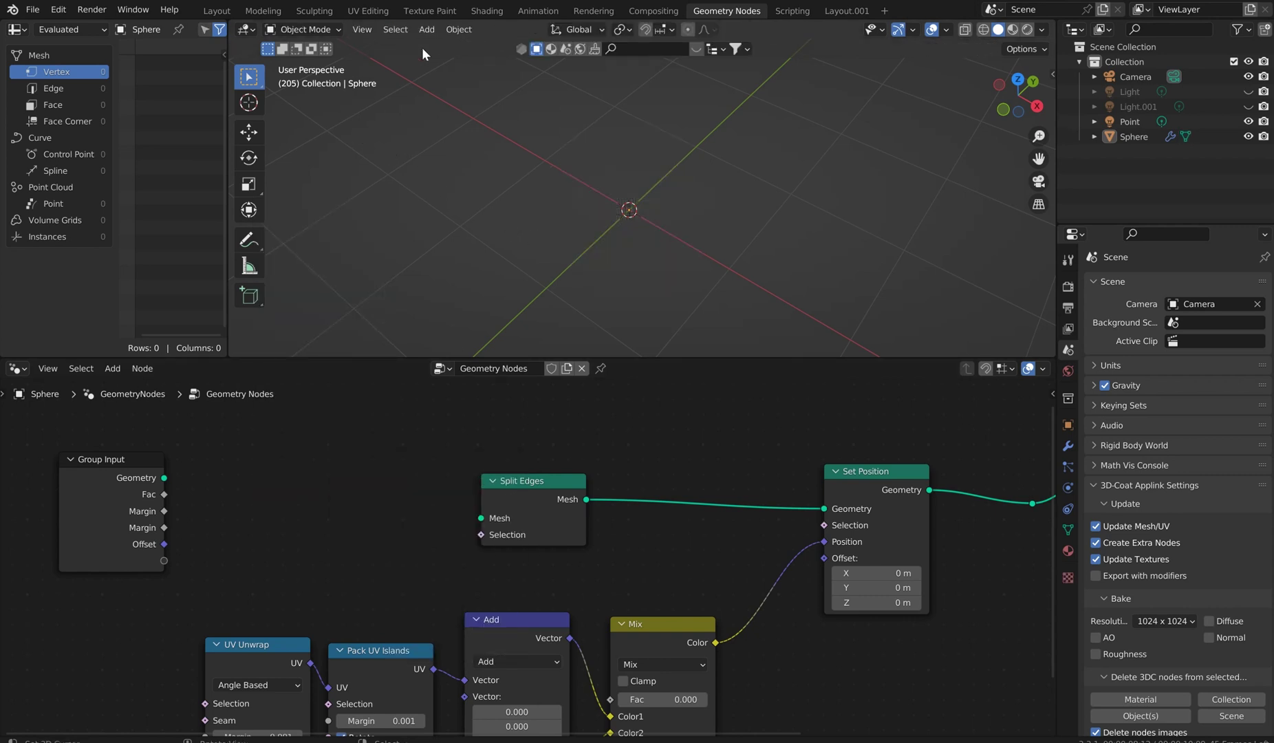
{"action": "key", "text": "shift+a"}
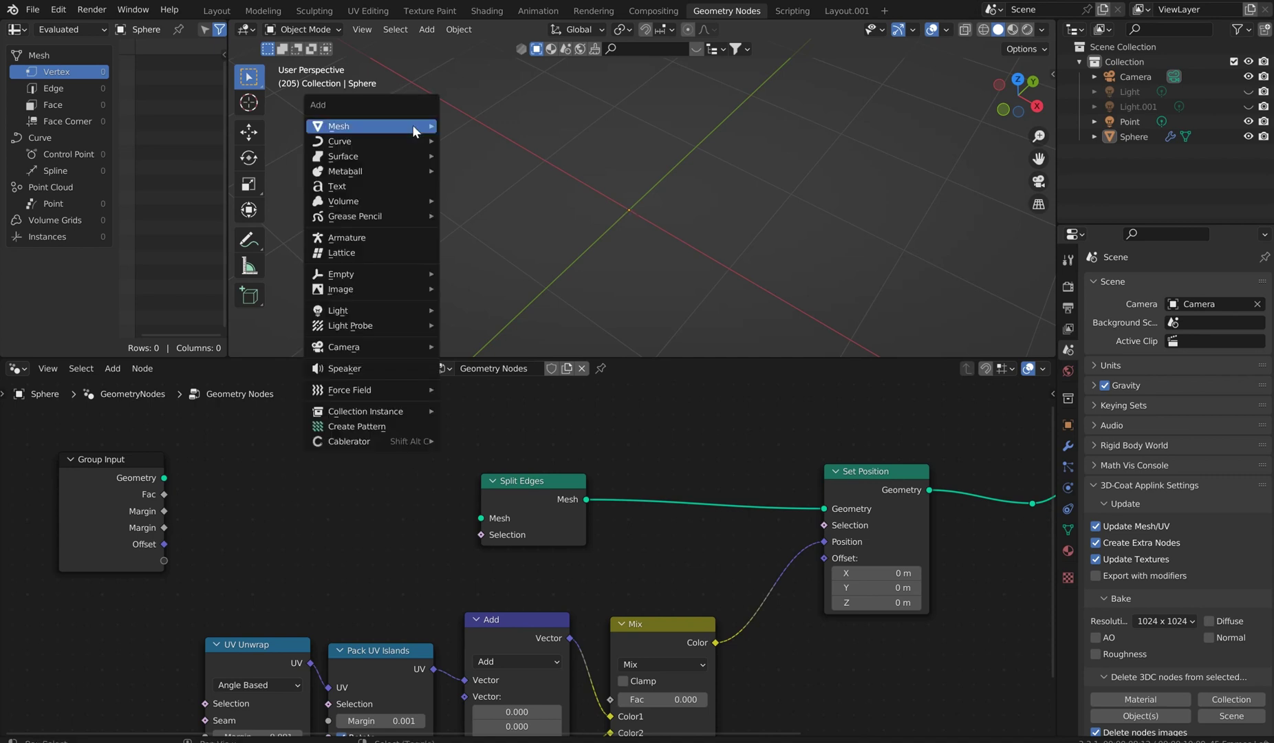
{"action": "mouse_move", "coordinate": [412, 124]}
{"action": "left_click", "coordinate": [510, 253]}
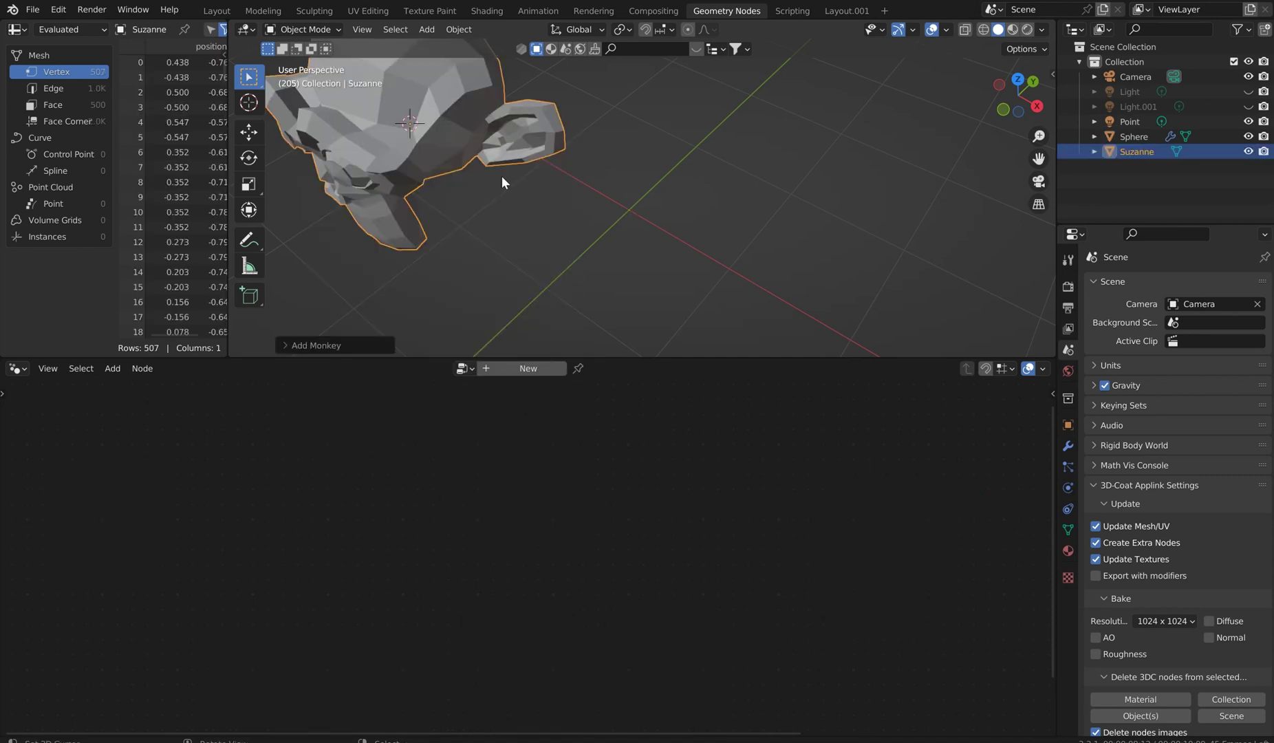
{"action": "right_click", "coordinate": [501, 178]}
{"action": "left_click", "coordinate": [486, 149]}
Add a Subdivision Surface modifier to the monkey and apply it.
{"action": "key", "text": "q"}
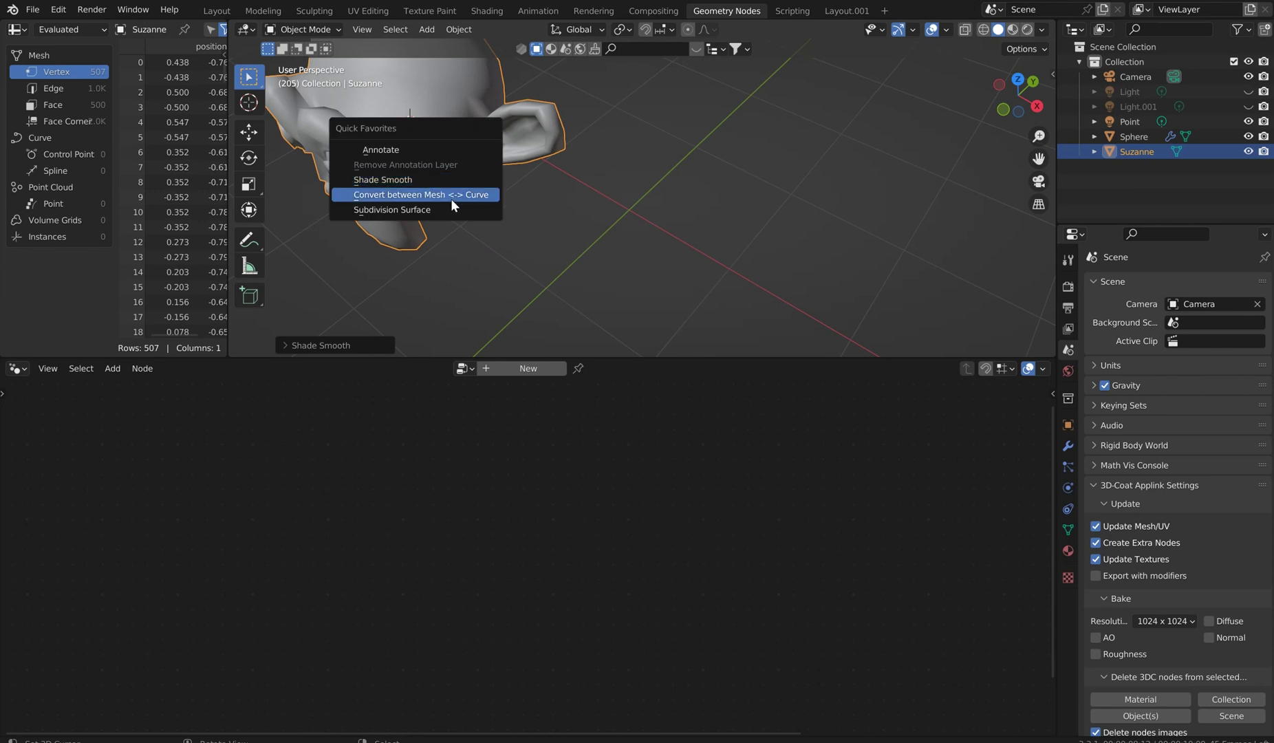
{"action": "left_click", "coordinate": [446, 205]}
{"action": "left_click", "coordinate": [1068, 446]}
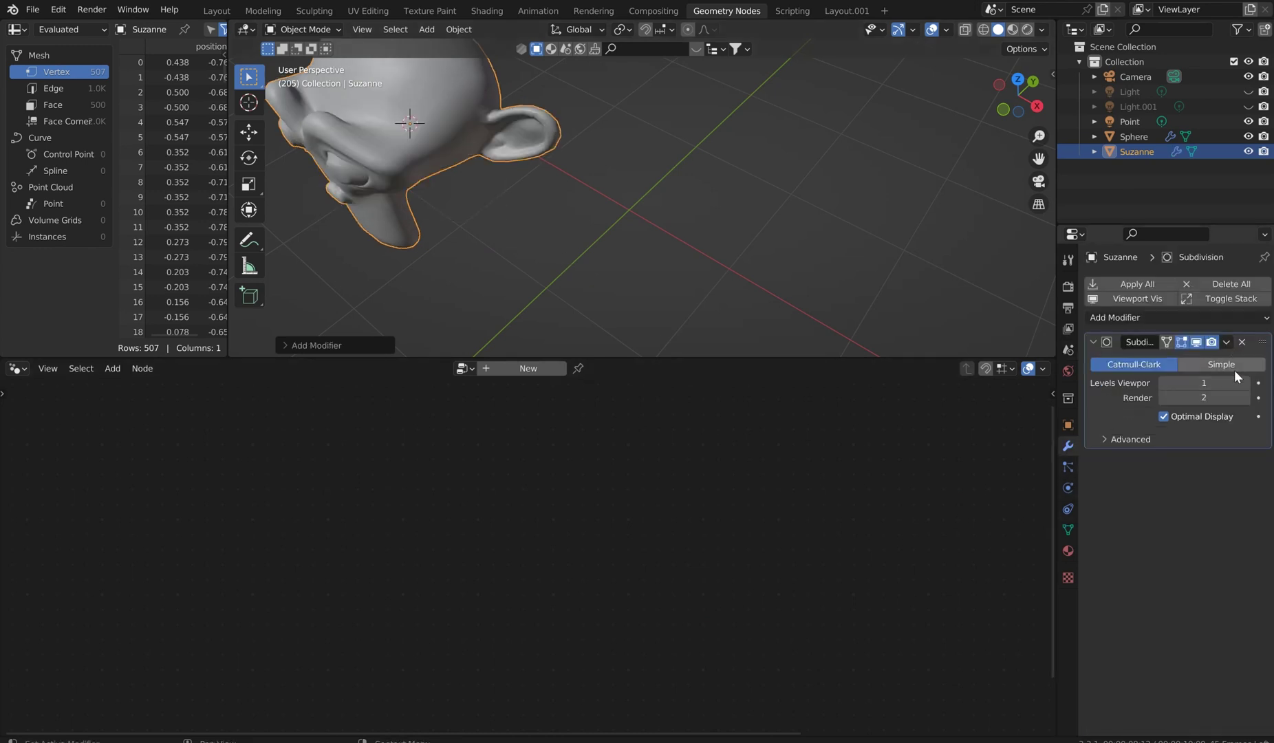
{"action": "left_click", "coordinate": [1133, 284]}
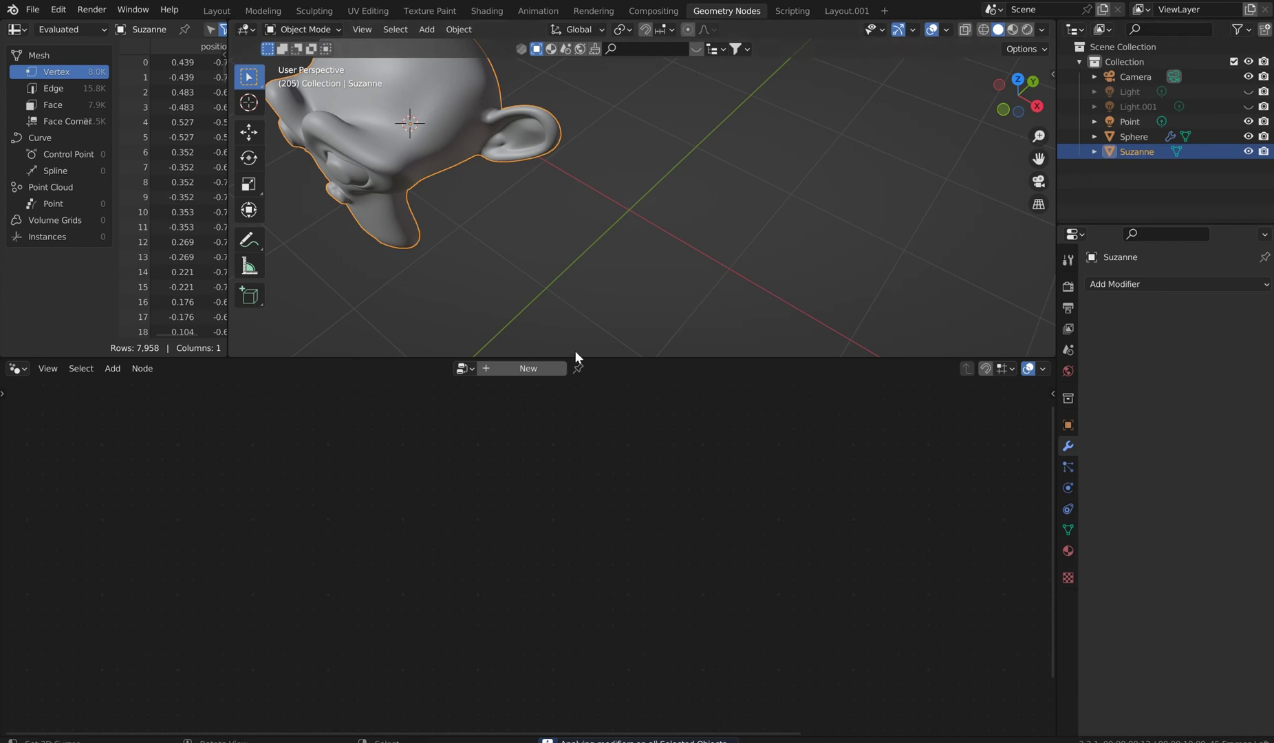
Bring Suzanne into the sphere's node tree as an Object Info node and link its Geometry to the Split Edges Mesh input.
{"action": "left_click", "coordinate": [1149, 137]}
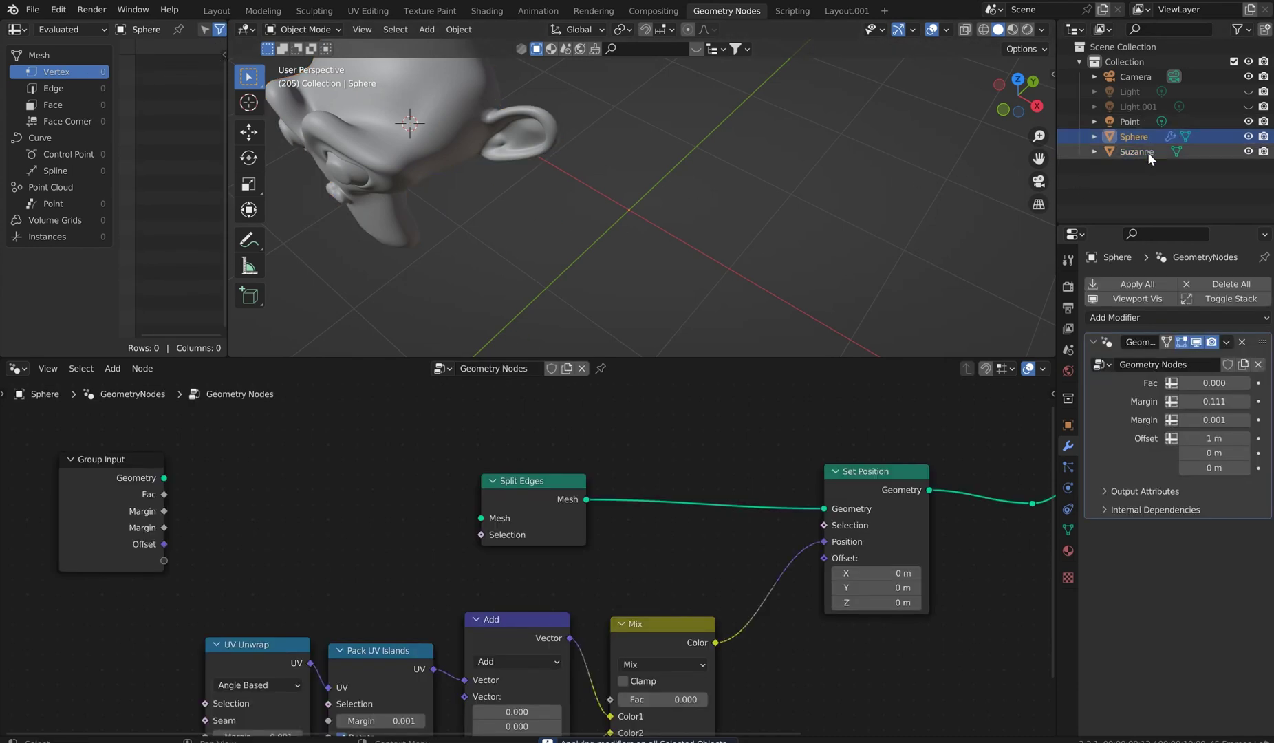
{"action": "left_click_drag", "start_coordinate": [1147, 152], "coordinate": [305, 449]}
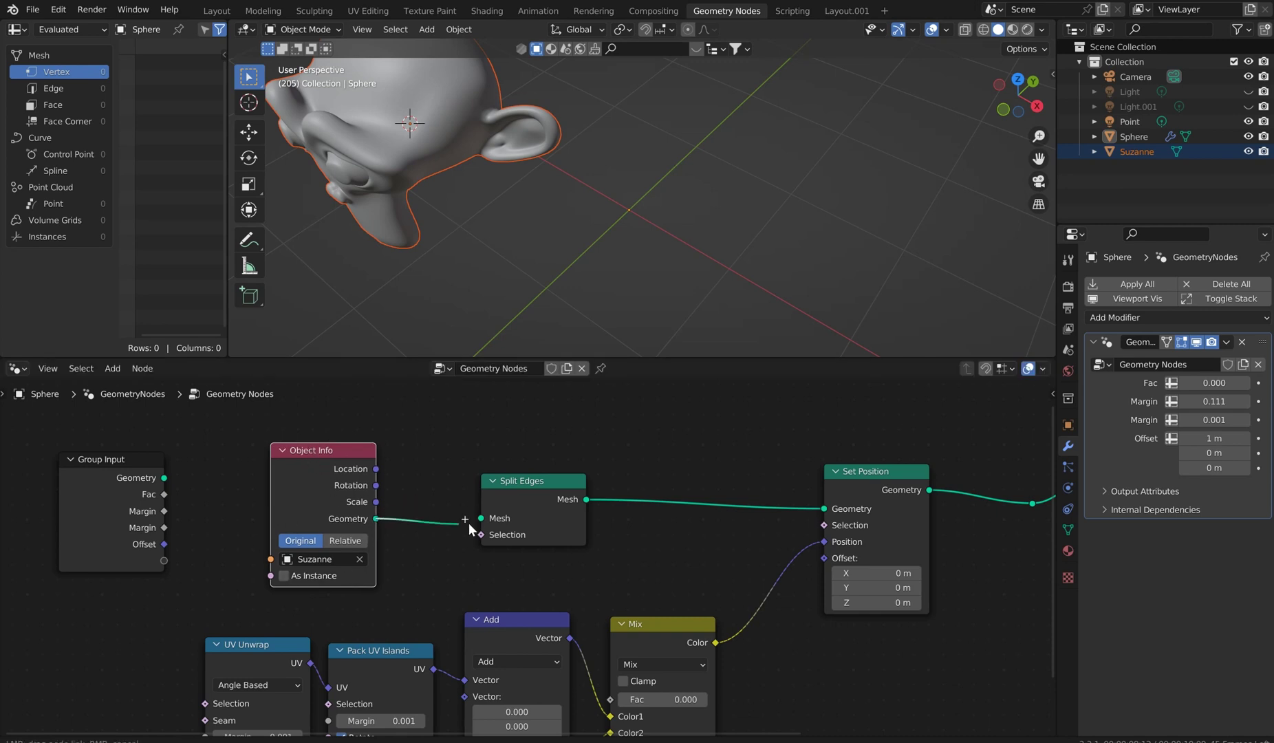
{"action": "left_click_drag", "start_coordinate": [468, 522], "coordinate": [481, 520]}
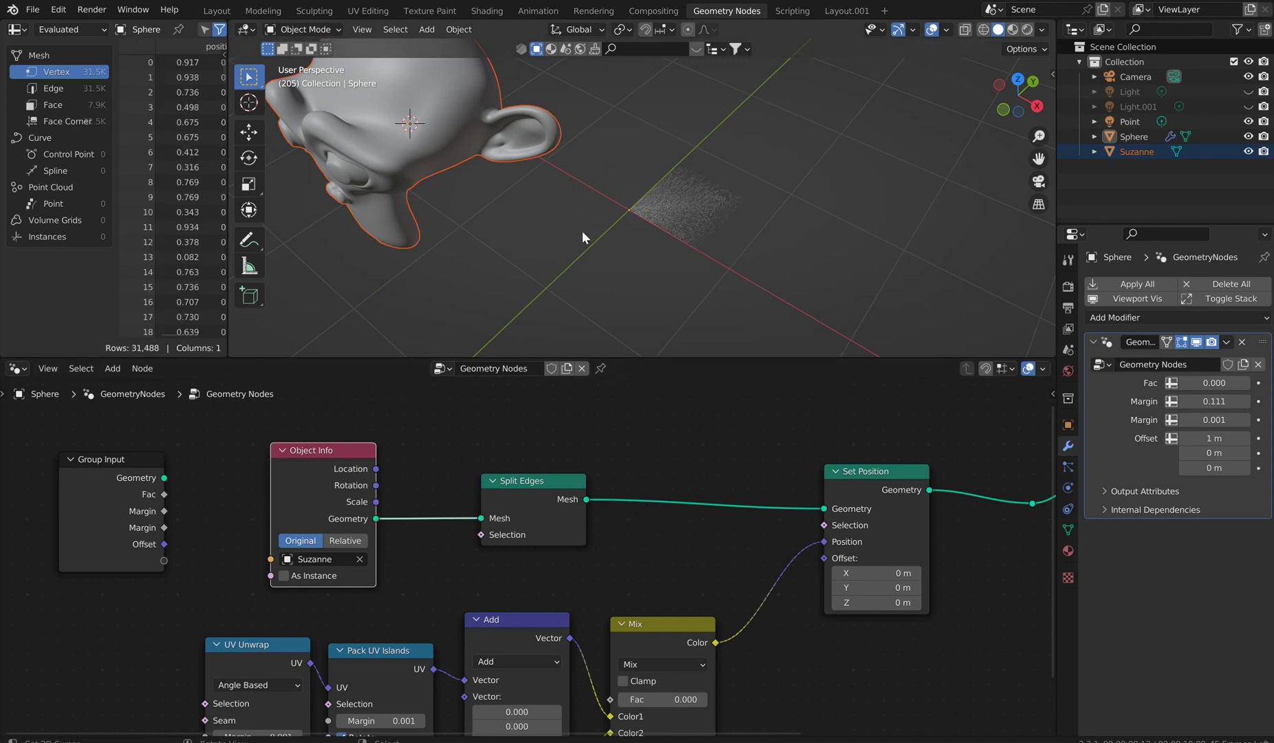
Examine the monkey's unwrapped UV faces from the top and at an angle, both close up and as a whole.
{"action": "middle_click_drag", "start_coordinate": [582, 231], "coordinate": [638, 264]}
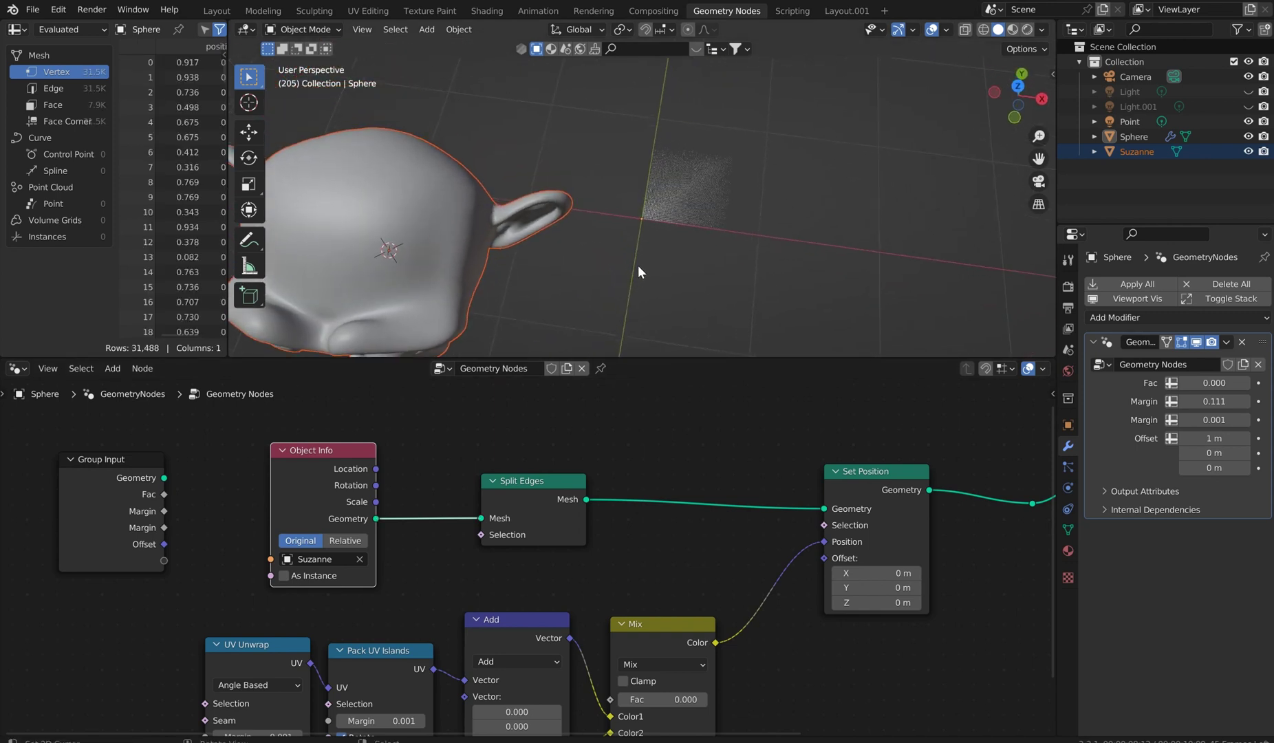
{"action": "key", "text": "KP_7"}
{"action": "middle_click_drag", "start_coordinate": [710, 218], "coordinate": [596, 247], "text": "shift"}
{"action": "scroll", "coordinate": [597, 248], "scroll_direction": "up", "scroll_amount": 15}
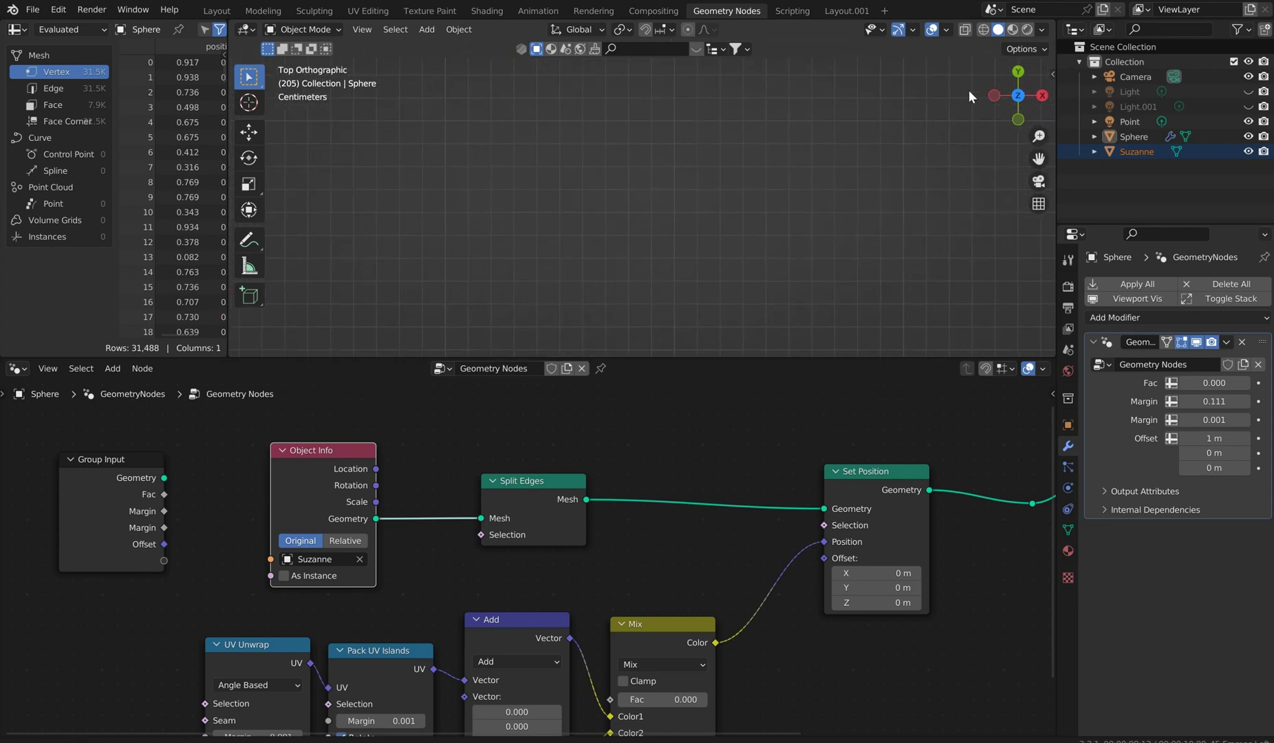
{"action": "scroll", "coordinate": [861, 127], "scroll_direction": "down", "scroll_amount": 5}
{"action": "middle_click_drag", "start_coordinate": [572, 269], "coordinate": [830, 186], "text": "shift"}
{"action": "middle_click_drag", "start_coordinate": [627, 252], "coordinate": [731, 200], "text": "shift"}
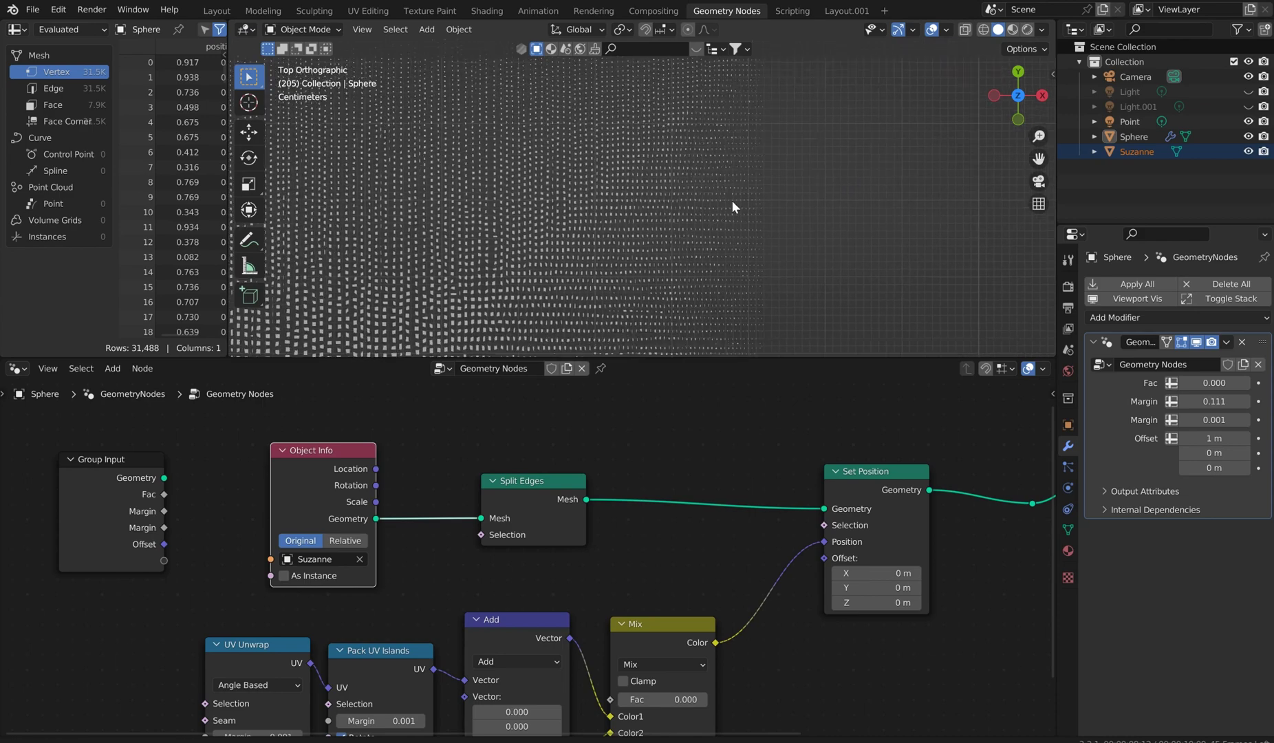
{"action": "scroll", "coordinate": [617, 253], "scroll_direction": "up", "scroll_amount": 6}
{"action": "scroll", "coordinate": [616, 259], "scroll_direction": "down", "scroll_amount": 8}
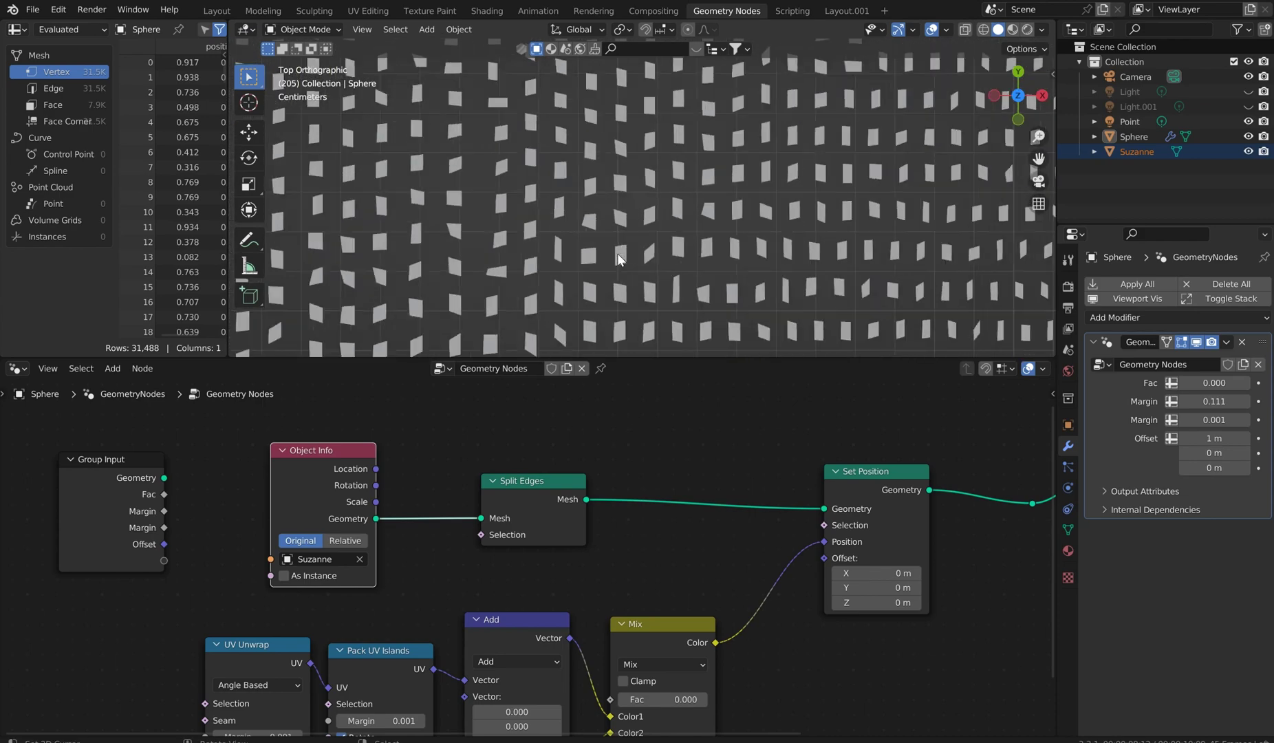
{"action": "middle_click_drag", "start_coordinate": [614, 253], "coordinate": [600, 210]}
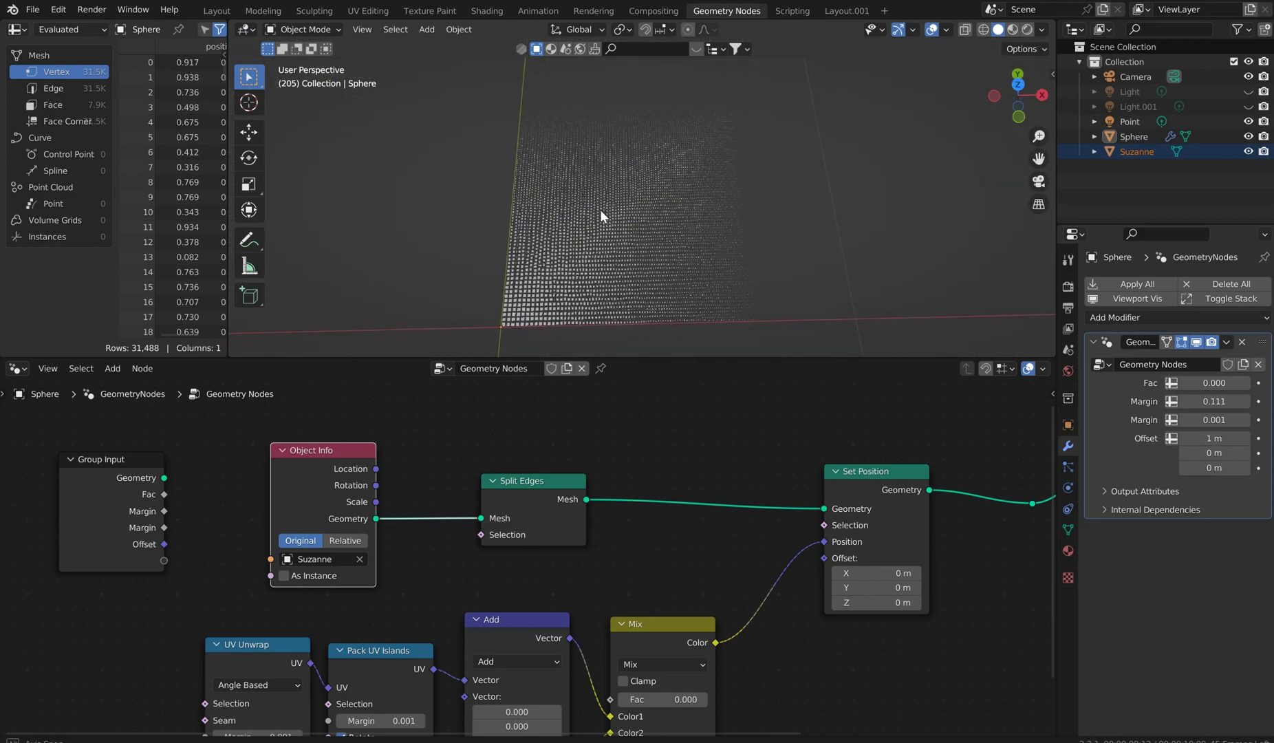
{"action": "scroll", "coordinate": [671, 197], "scroll_direction": "up", "scroll_amount": 4}
{"action": "middle_click_drag", "start_coordinate": [677, 196], "coordinate": [753, 159]}
{"action": "scroll", "coordinate": [647, 217], "scroll_direction": "down", "scroll_amount": 4}
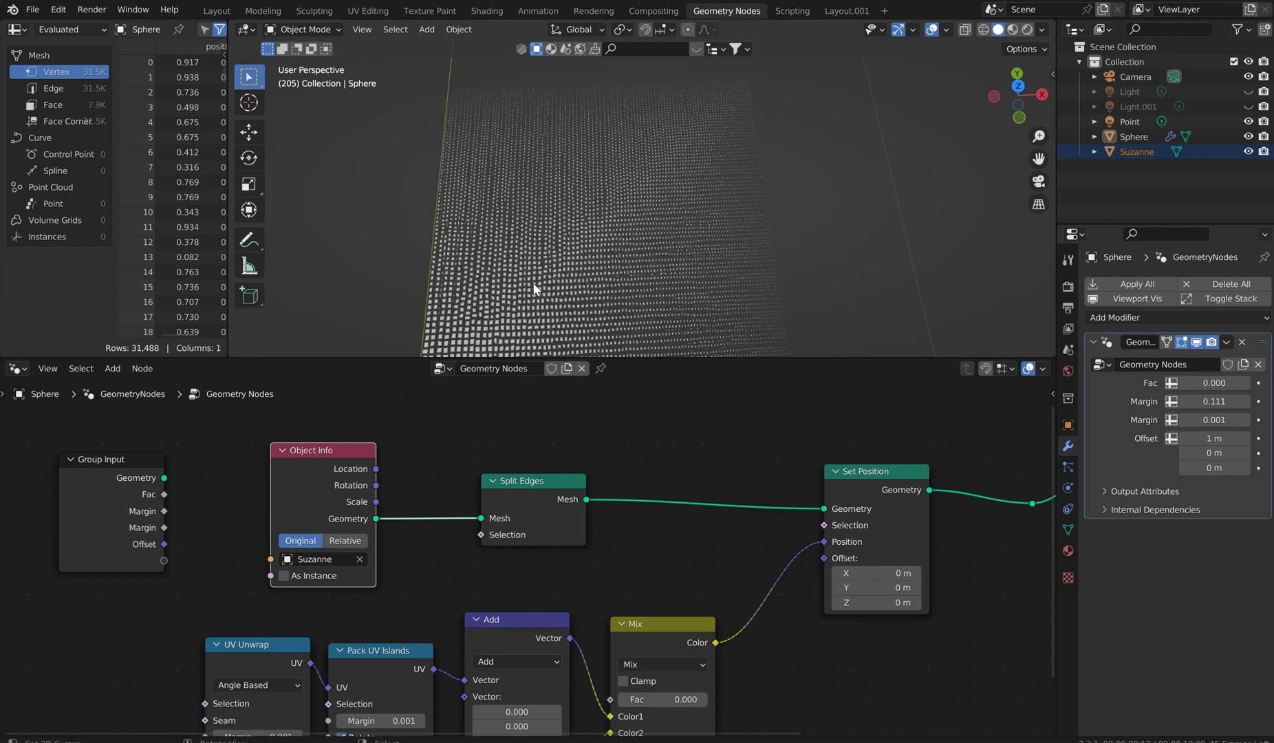
Copy all nodes of the sphere's tree, and add a cube at a 3D cursor placed beside the UV layout.
{"action": "scroll", "coordinate": [652, 453], "scroll_direction": "down", "scroll_amount": 3}
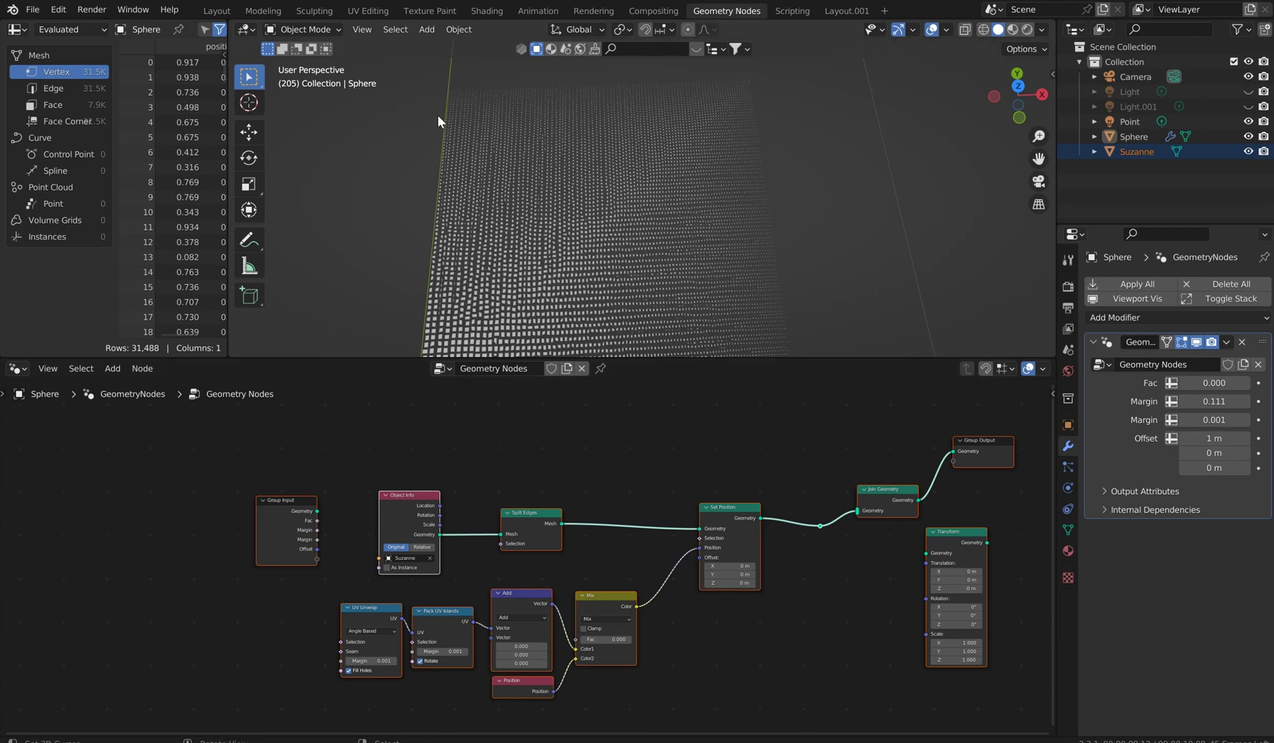
{"action": "right_click", "coordinate": [821, 213]}
{"action": "scroll", "coordinate": [874, 175], "scroll_direction": "down", "scroll_amount": 4}
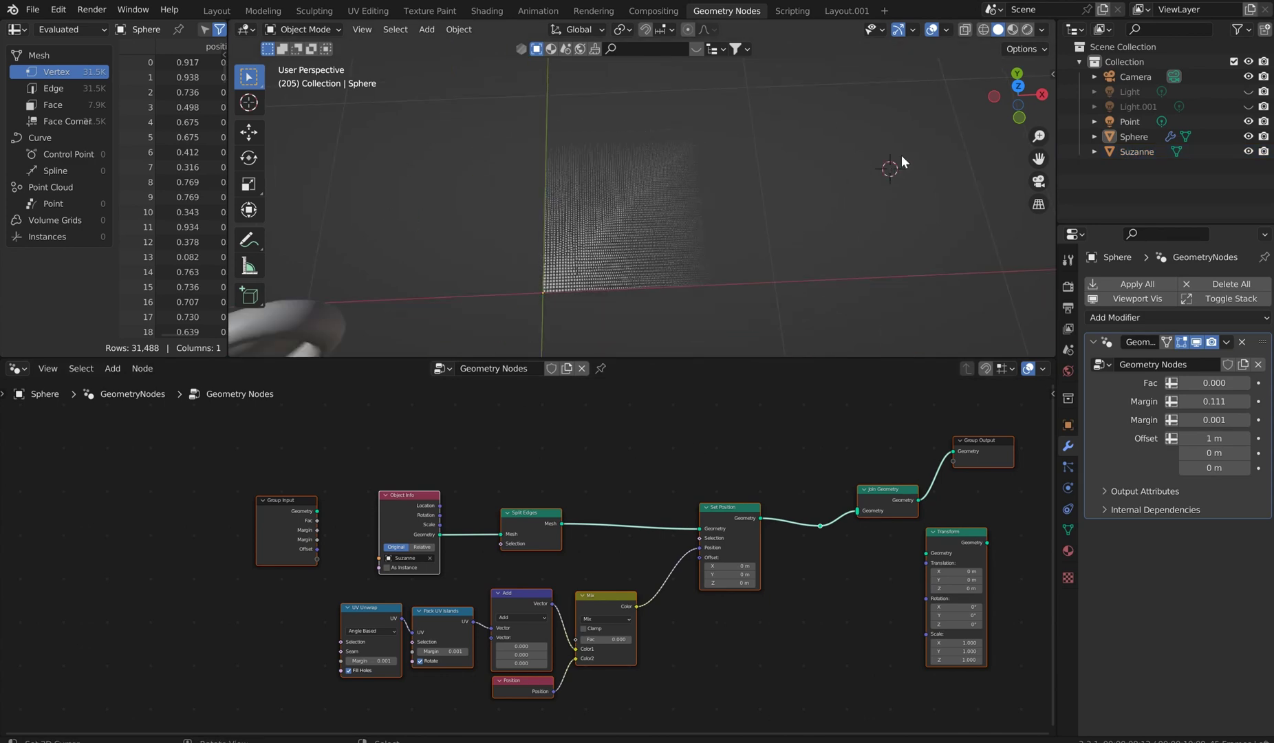
{"action": "key", "text": "shift+a"}
{"action": "mouse_move", "coordinate": [903, 147]}
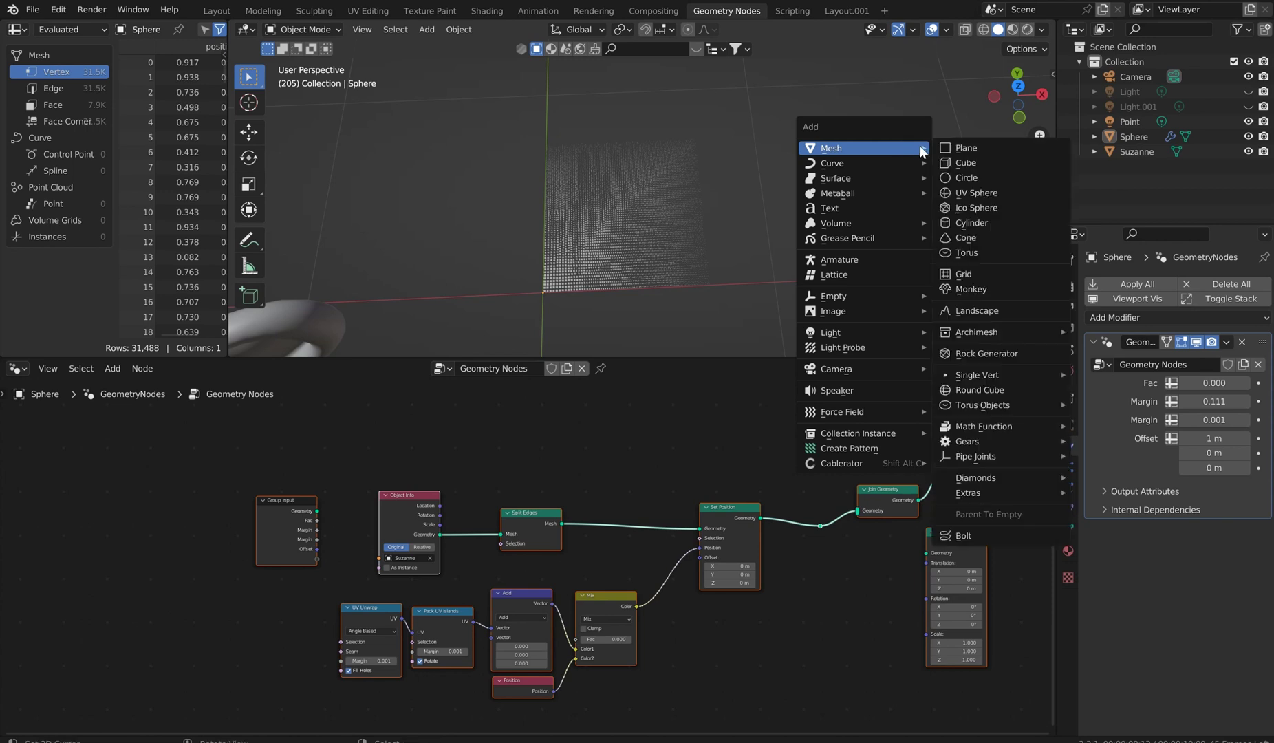
{"action": "left_click", "coordinate": [976, 160]}
{"action": "scroll", "coordinate": [886, 193], "scroll_direction": "down", "scroll_amount": 7}
Create a new geometry node tree on the cube and paste the copied nodes below its default nodes.
{"action": "left_click", "coordinate": [543, 368]}
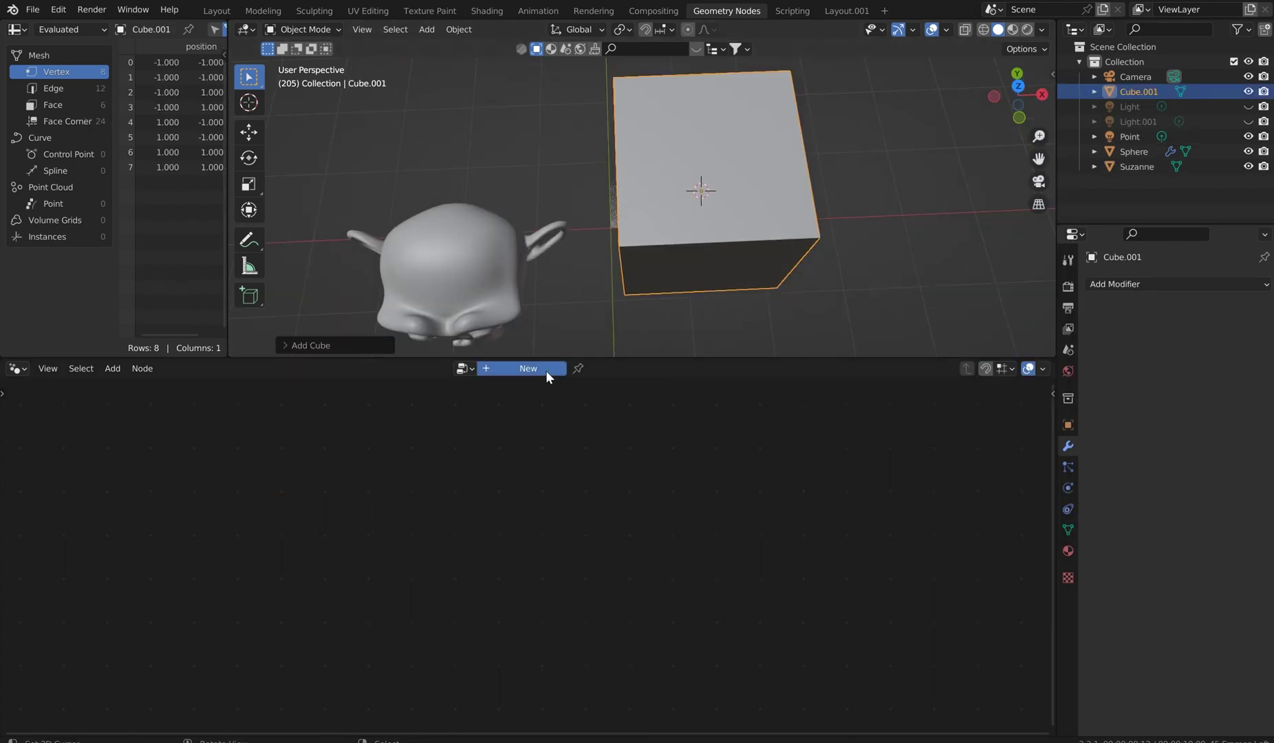
{"action": "key", "text": "ctrl+v"}
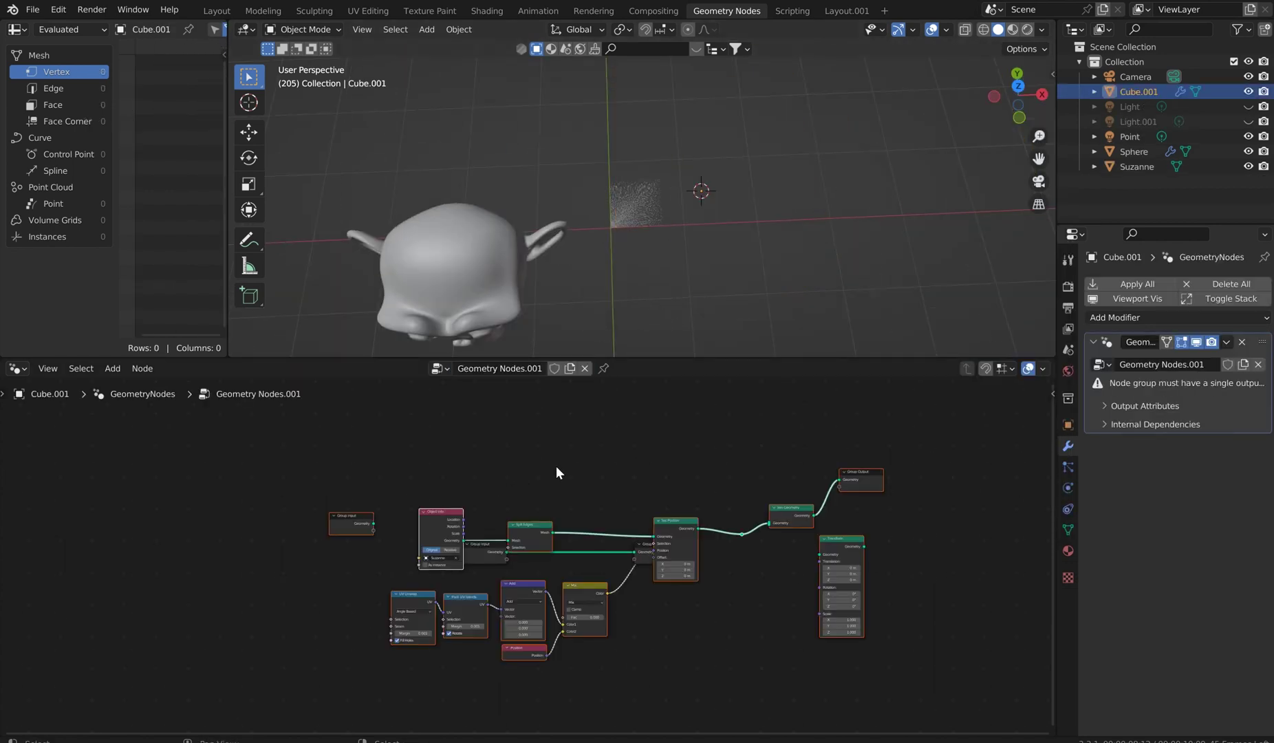
{"action": "middle_click_drag", "start_coordinate": [555, 465], "coordinate": [504, 468]}
{"action": "key", "text": "g"}
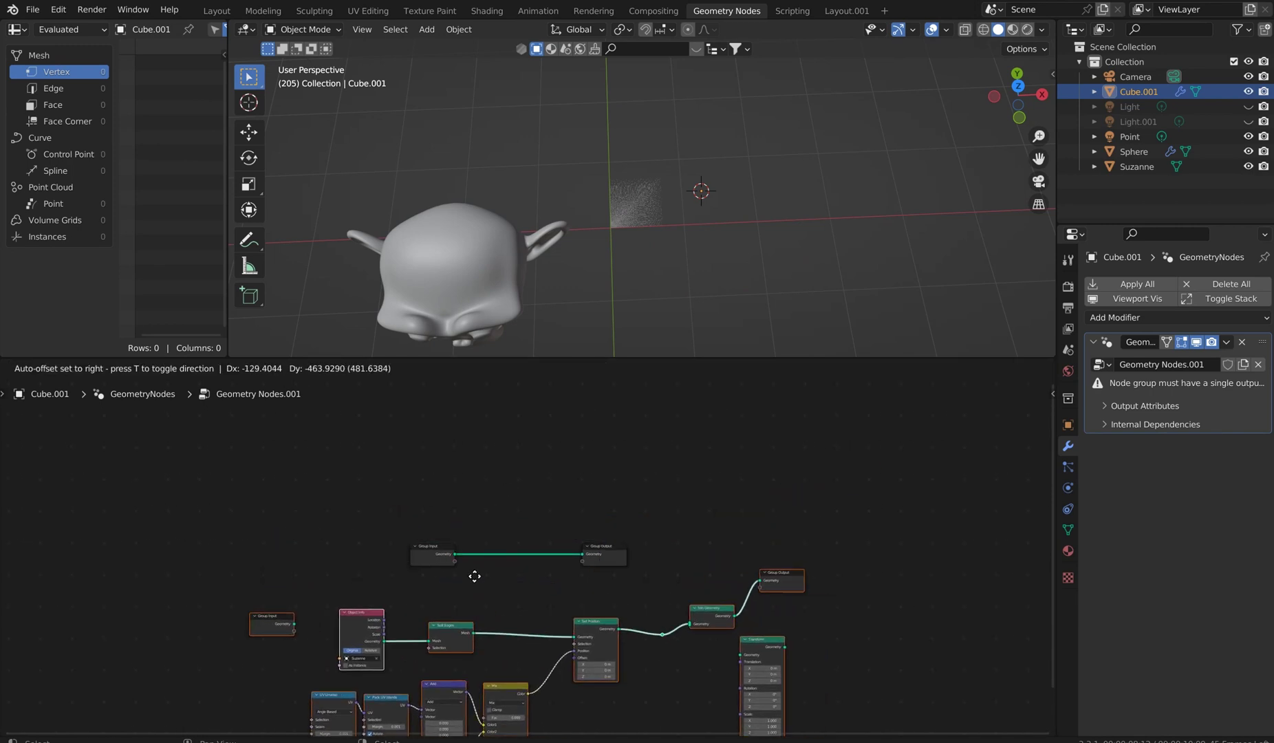
{"action": "left_click", "coordinate": [474, 571]}
Space out the Group Input nodes and the default Group Output, and delete the pasted Group Output.
{"action": "scroll", "coordinate": [537, 555], "scroll_direction": "up", "scroll_amount": 2}
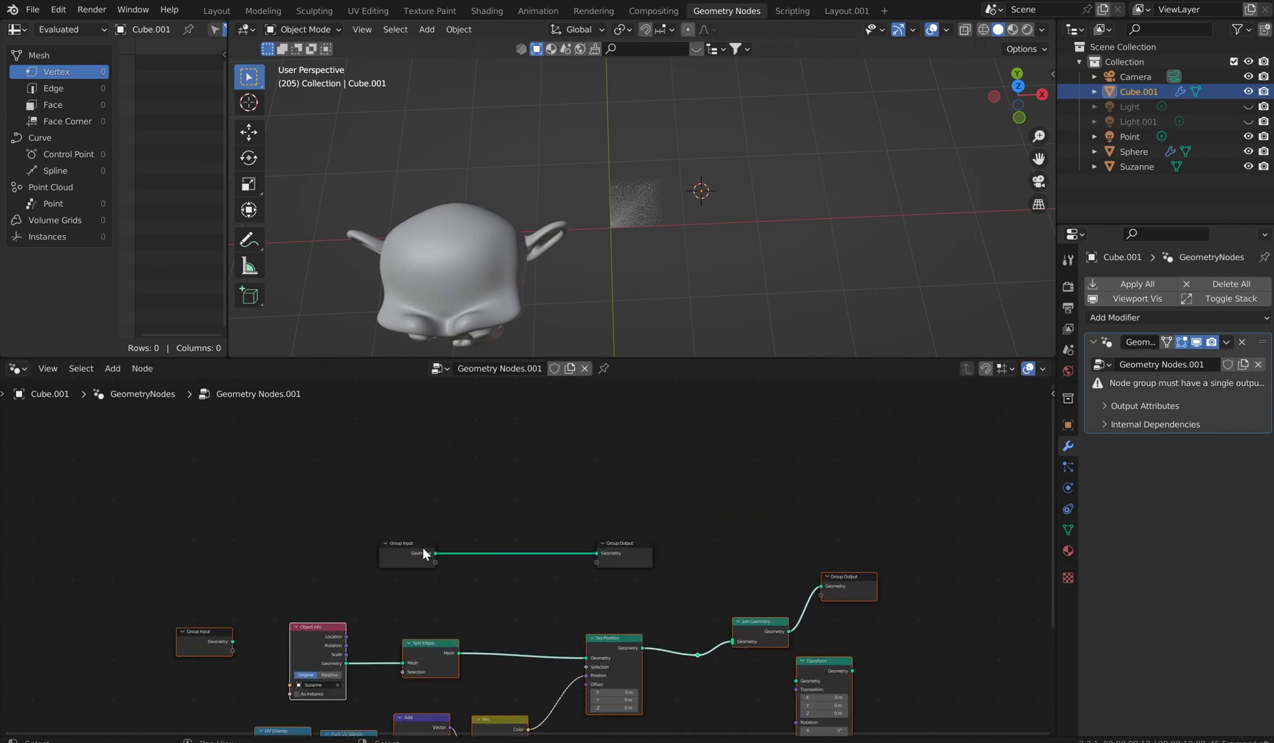
{"action": "left_click_drag", "start_coordinate": [421, 546], "coordinate": [212, 499]}
{"action": "left_click_drag", "start_coordinate": [234, 637], "coordinate": [190, 588]}
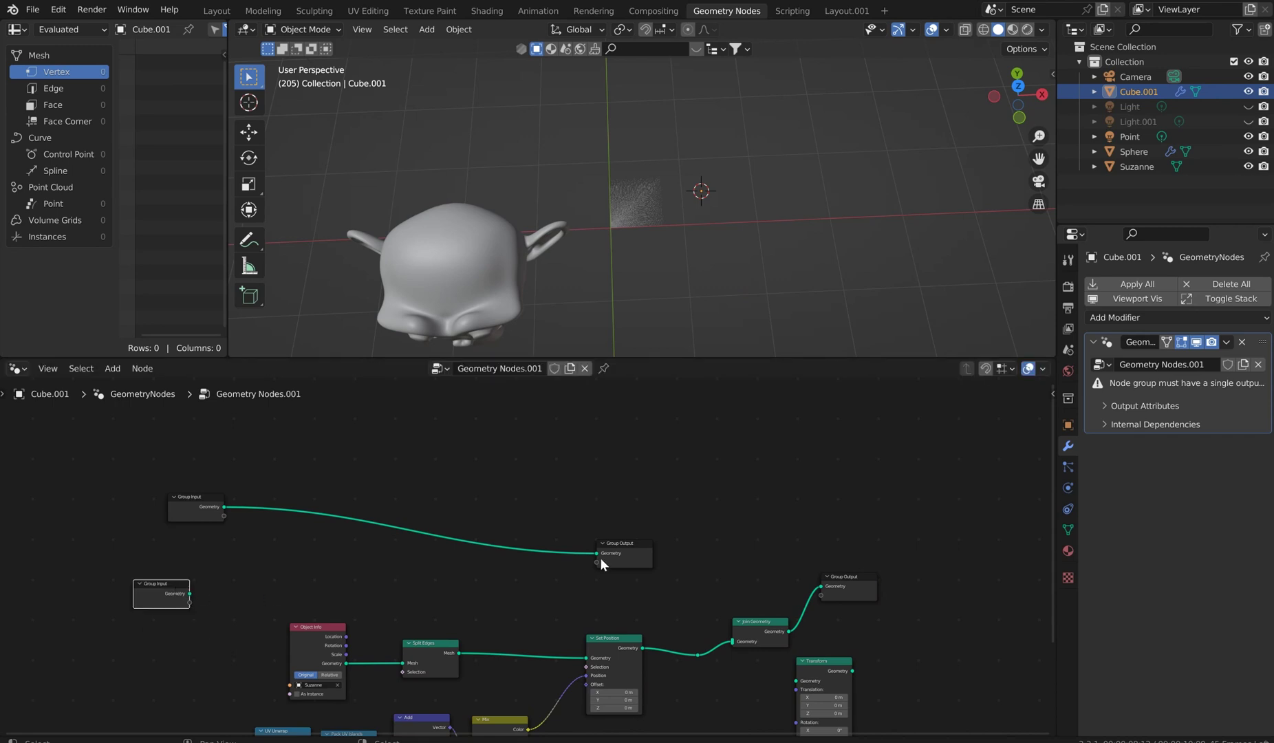
{"action": "left_click_drag", "start_coordinate": [601, 564], "coordinate": [865, 529]}
{"action": "left_click", "coordinate": [852, 575]}
{"action": "key", "text": "x"}
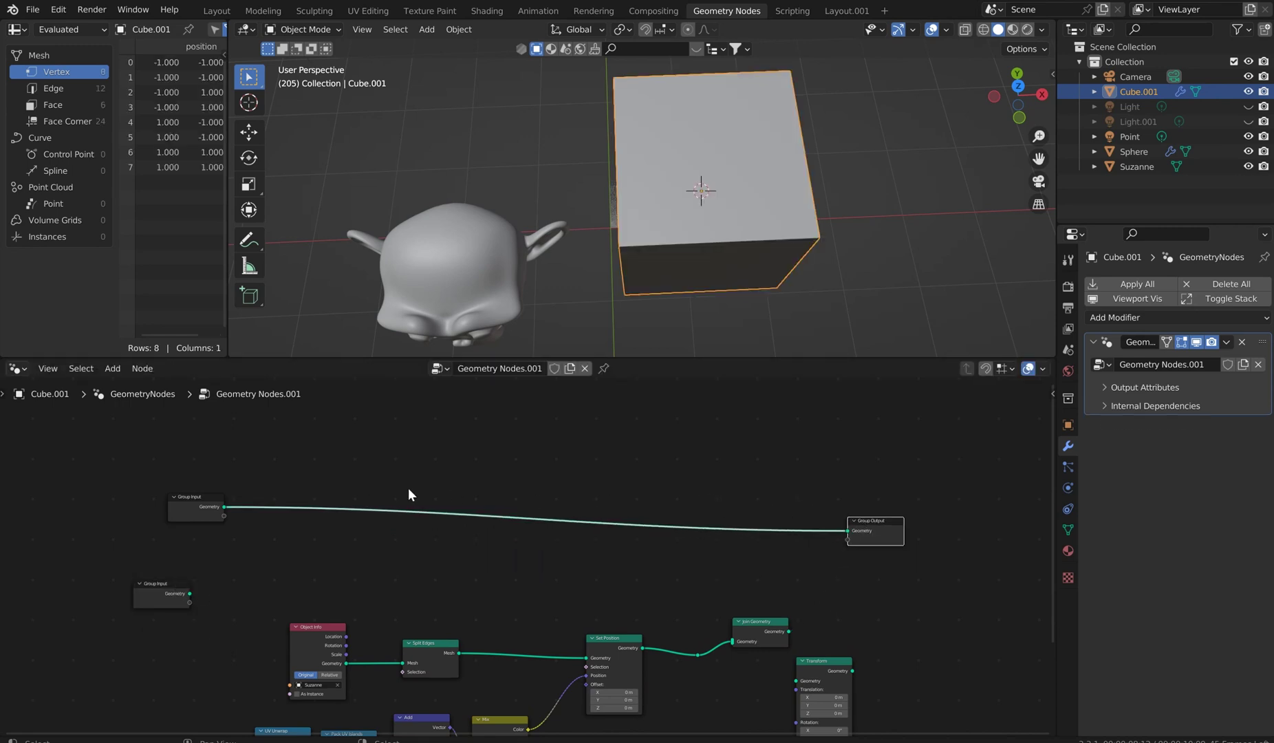
Cut the link between Group Input and Group Output, and connect Join Geometry to the Group Output.
{"action": "right_click_drag", "start_coordinate": [357, 471], "coordinate": [325, 553], "text": "ctrl"}
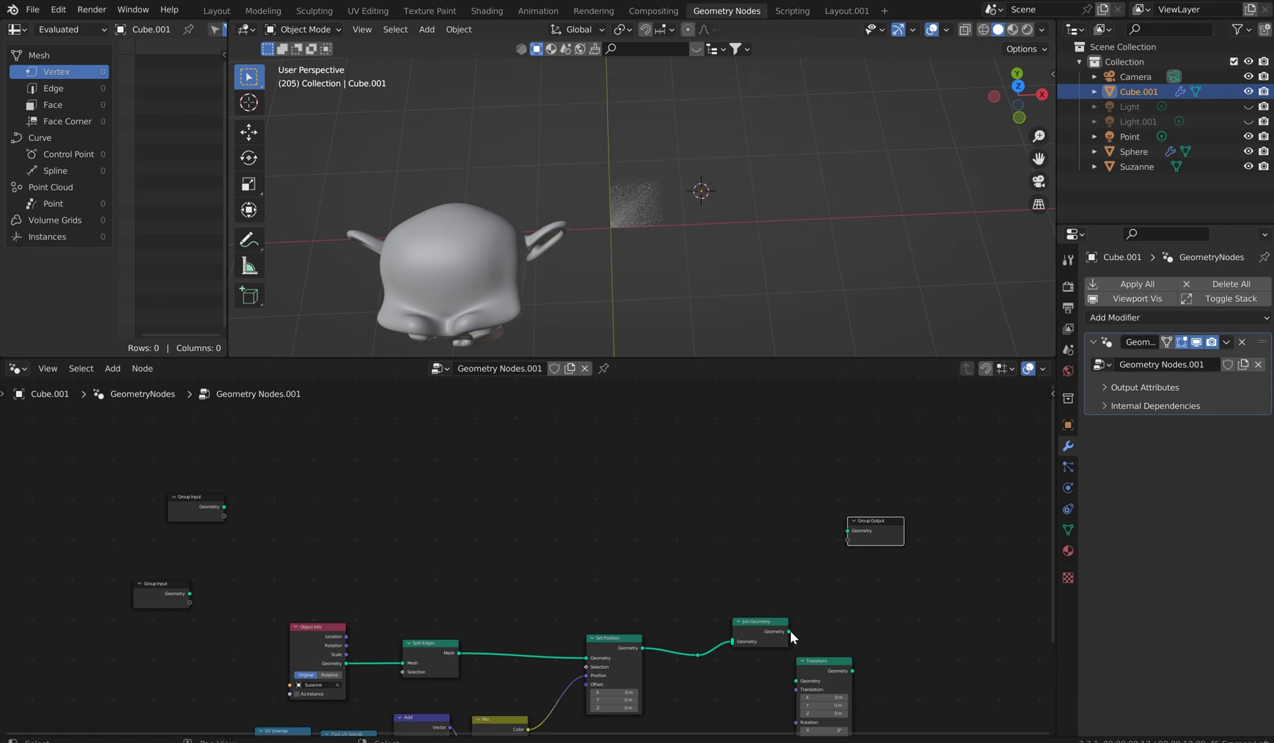
{"action": "left_click_drag", "start_coordinate": [788, 631], "coordinate": [847, 530]}
Delete the Object Info node feeding Split Edges in the cube's node tree.
{"action": "scroll", "coordinate": [395, 722], "scroll_direction": "up", "scroll_amount": 3}
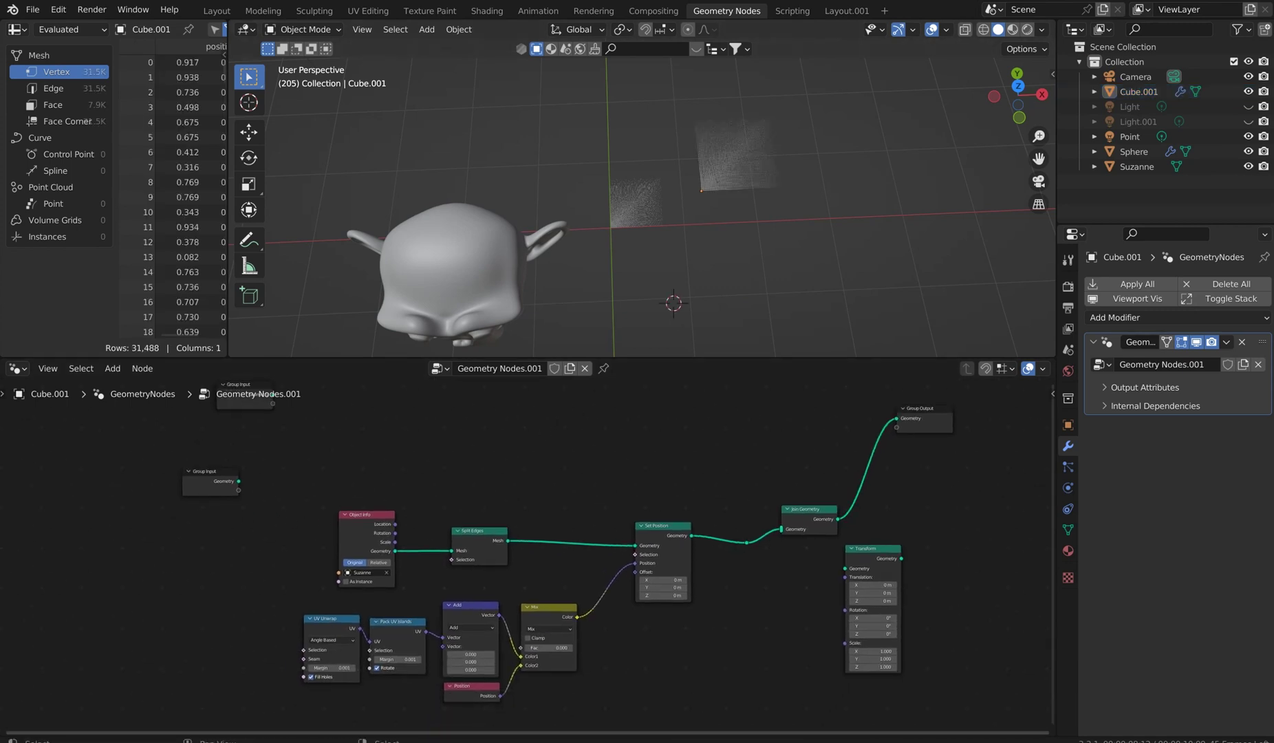
{"action": "middle_click_drag", "start_coordinate": [388, 559], "coordinate": [648, 578]}
{"action": "scroll", "coordinate": [653, 551], "scroll_direction": "up", "scroll_amount": 2}
{"action": "left_click", "coordinate": [643, 459]}
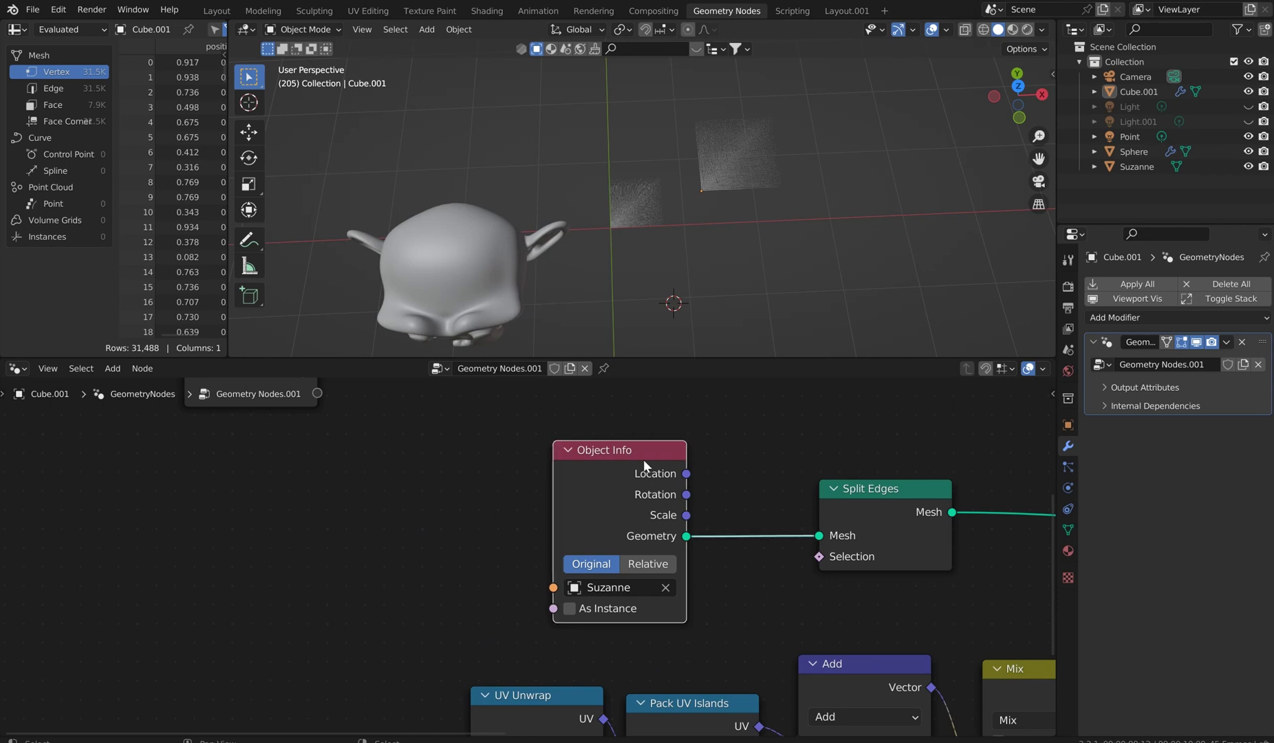
{"action": "key", "text": "x"}
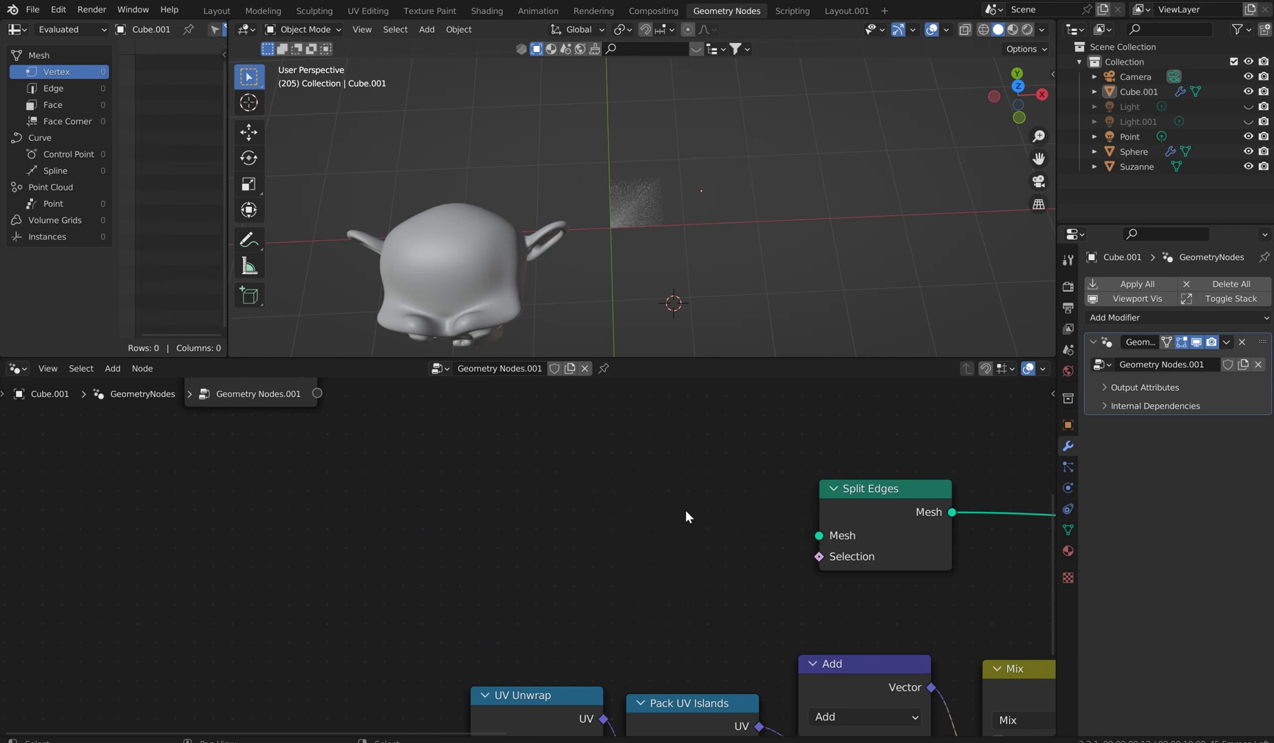
Move the upper Group Input node down beside the Split Edges node's inputs.
{"action": "scroll", "coordinate": [685, 513], "scroll_direction": "down", "scroll_amount": 2}
{"action": "scroll", "coordinate": [683, 498], "scroll_direction": "down", "scroll_amount": 1}
{"action": "middle_click_drag", "start_coordinate": [625, 485], "coordinate": [409, 604]}
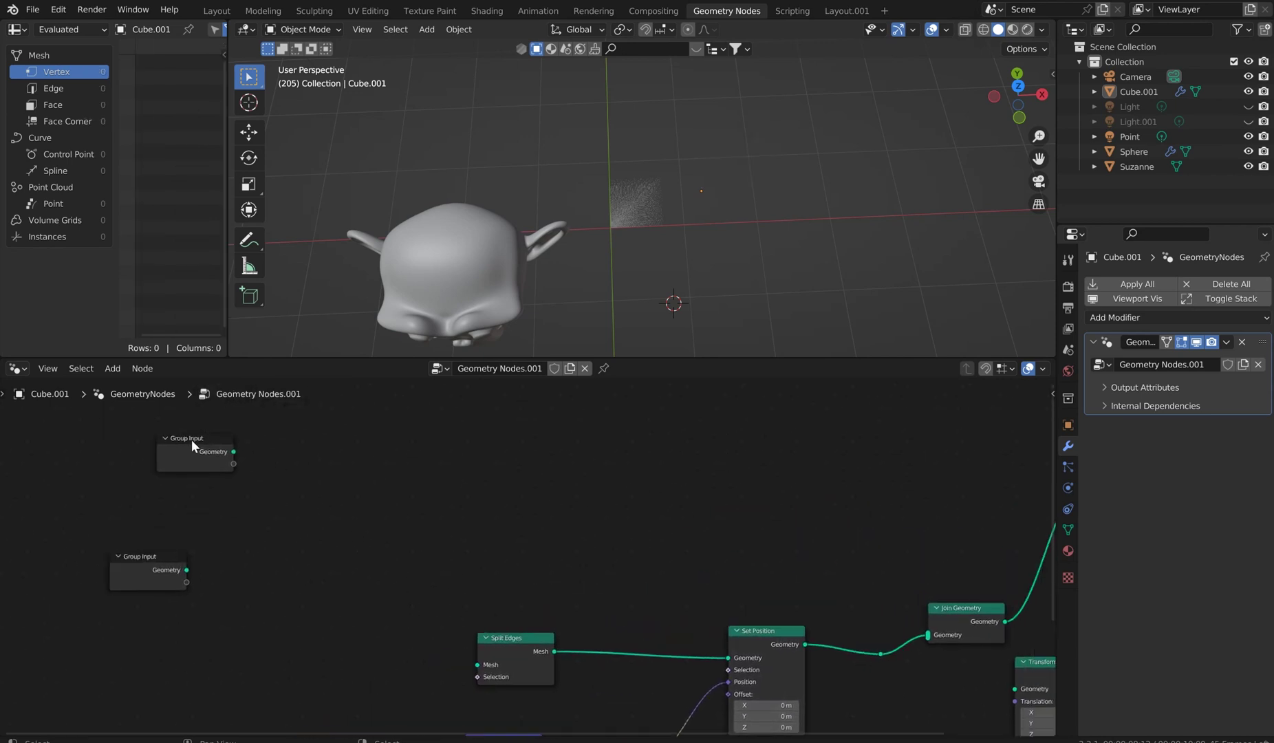
{"action": "left_click_drag", "start_coordinate": [194, 441], "coordinate": [349, 648]}
{"action": "middle_click_drag", "start_coordinate": [563, 637], "coordinate": [508, 525]}
{"action": "scroll", "coordinate": [582, 554], "scroll_direction": "up", "scroll_amount": 1}
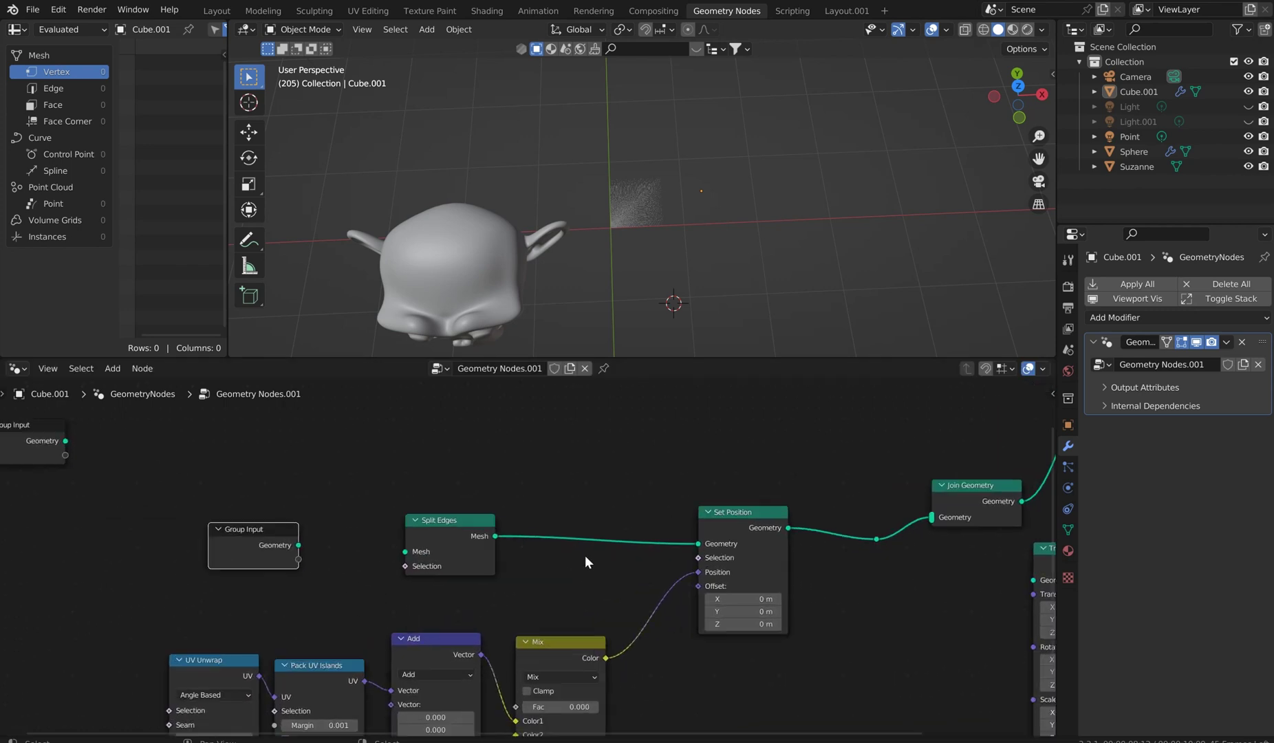
Connect the Group Input's Geometry output to the Split Edges Mesh input in the cube's node tree.
{"action": "scroll", "coordinate": [577, 559], "scroll_direction": "up", "scroll_amount": 4}
{"action": "middle_click_drag", "start_coordinate": [485, 576], "coordinate": [755, 521]}
{"action": "scroll", "coordinate": [688, 556], "scroll_direction": "up", "scroll_amount": 5}
{"action": "middle_click_drag", "start_coordinate": [679, 559], "coordinate": [574, 638]}
{"action": "left_click_drag", "start_coordinate": [366, 528], "coordinate": [581, 540]}
{"action": "middle_click_drag", "start_coordinate": [777, 225], "coordinate": [779, 194]}
{"action": "scroll", "coordinate": [841, 584], "scroll_direction": "down", "scroll_amount": 2}
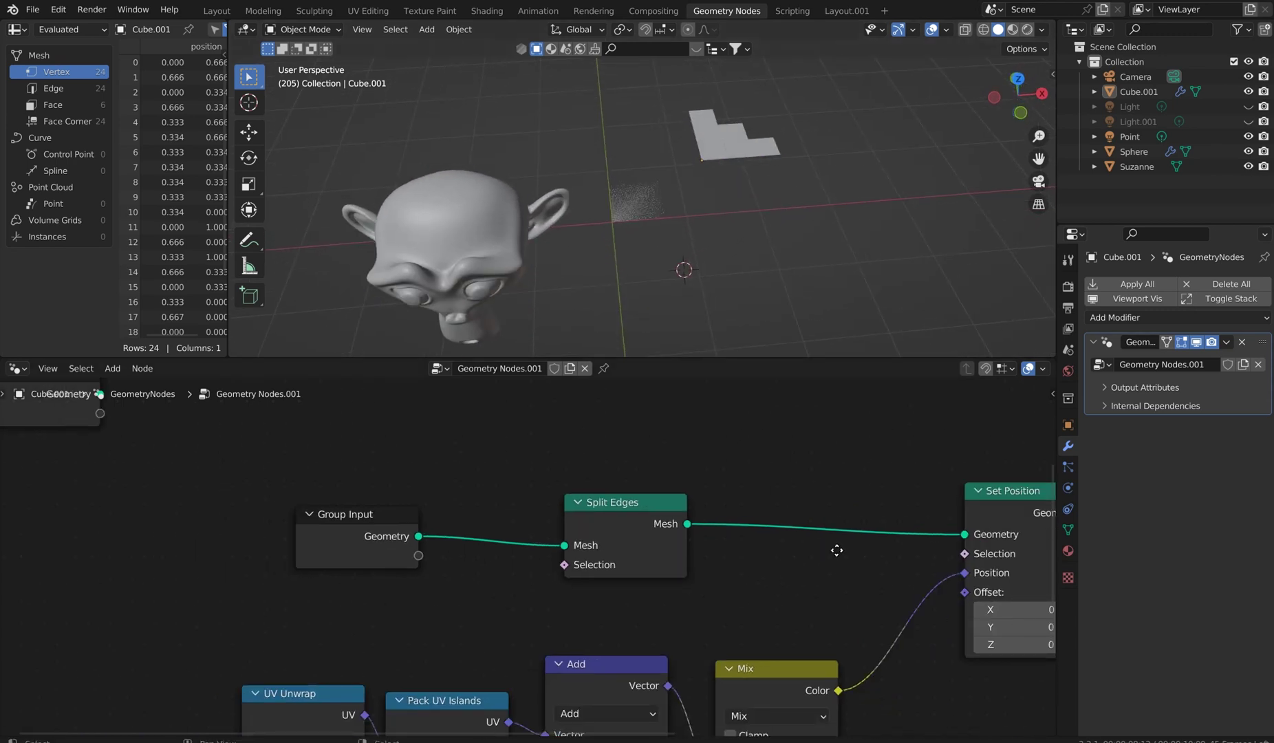
Set the Mix factor to 0 and the Pack UV Islands margin to 0.201, and view the cube's UV islands from the top.
{"action": "middle_click_drag", "start_coordinate": [836, 550], "coordinate": [809, 439]}
{"action": "left_click_drag", "start_coordinate": [777, 645], "coordinate": [697, 648]}
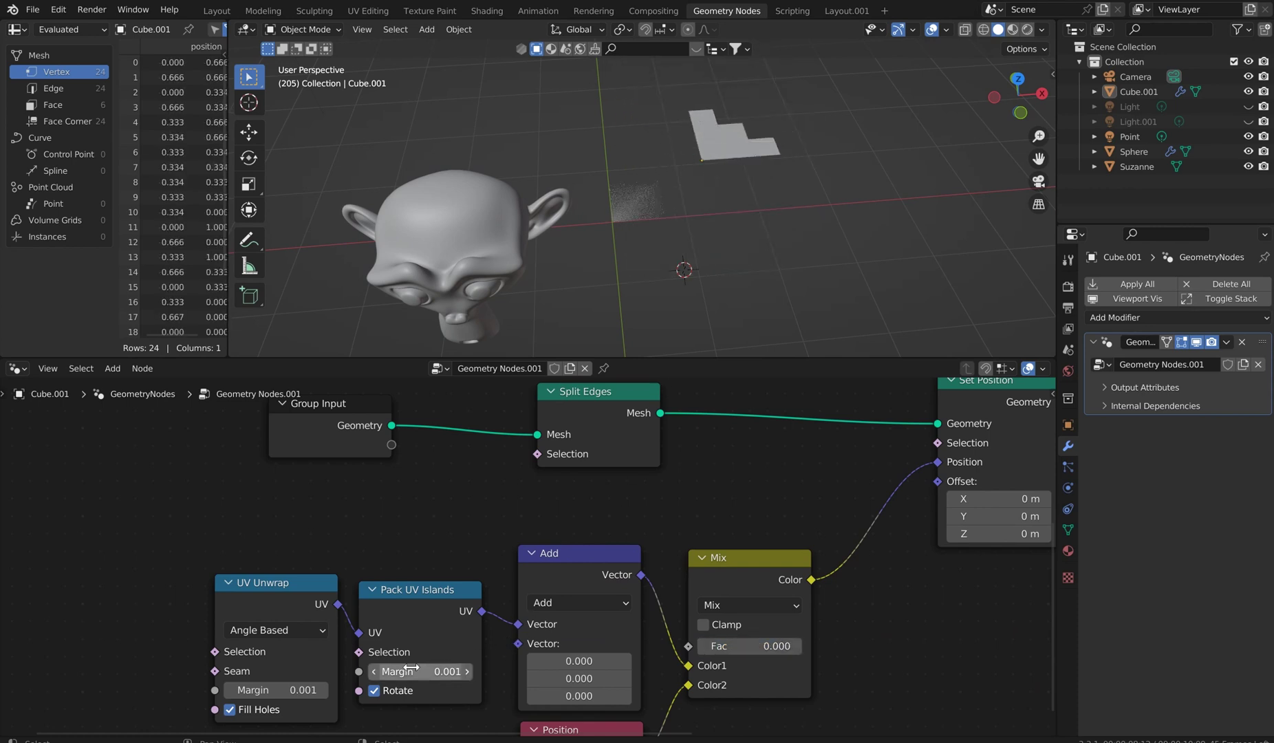
{"action": "left_click_drag", "start_coordinate": [403, 672], "coordinate": [471, 671]}
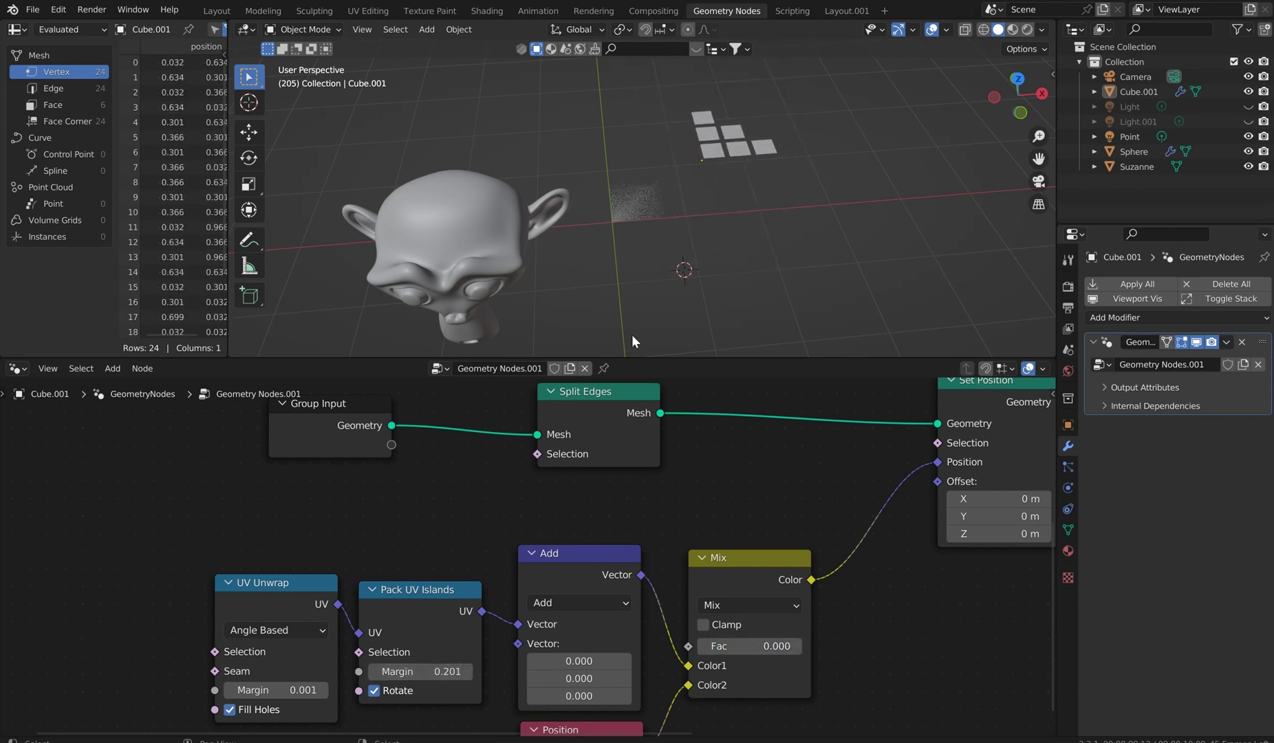
{"action": "key", "text": "KP_7"}
{"action": "middle_click_drag", "start_coordinate": [720, 249], "coordinate": [557, 242], "text": "shift"}
{"action": "scroll", "coordinate": [639, 242], "scroll_direction": "up", "scroll_amount": 5}
{"action": "middle_click_drag", "start_coordinate": [639, 242], "coordinate": [815, 303], "text": "shift"}
{"action": "scroll", "coordinate": [807, 296], "scroll_direction": "up", "scroll_amount": 4}
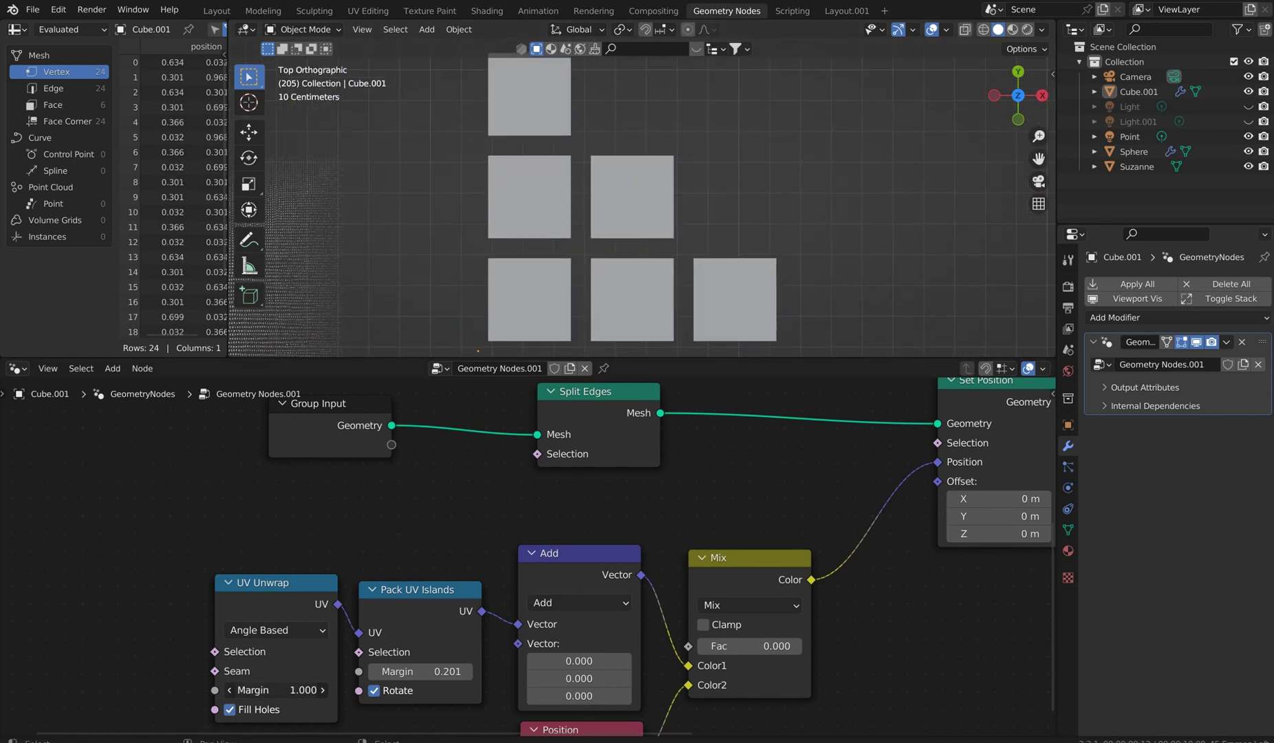
Set the UV Unwrap margin to 0.401 and reduce the Pack UV Islands margin for the cube.
{"action": "mouse_move", "coordinate": [277, 690]}
{"action": "left_mouse_down"}
{"action": "mouse_move", "coordinate": [265, 690]}
{"action": "mouse_move", "coordinate": [336, 690]}
{"action": "mouse_move", "coordinate": [265, 690]}
{"action": "mouse_move", "coordinate": [337, 690]}
{"action": "mouse_move", "coordinate": [293, 690]}
{"action": "left_mouse_up"}
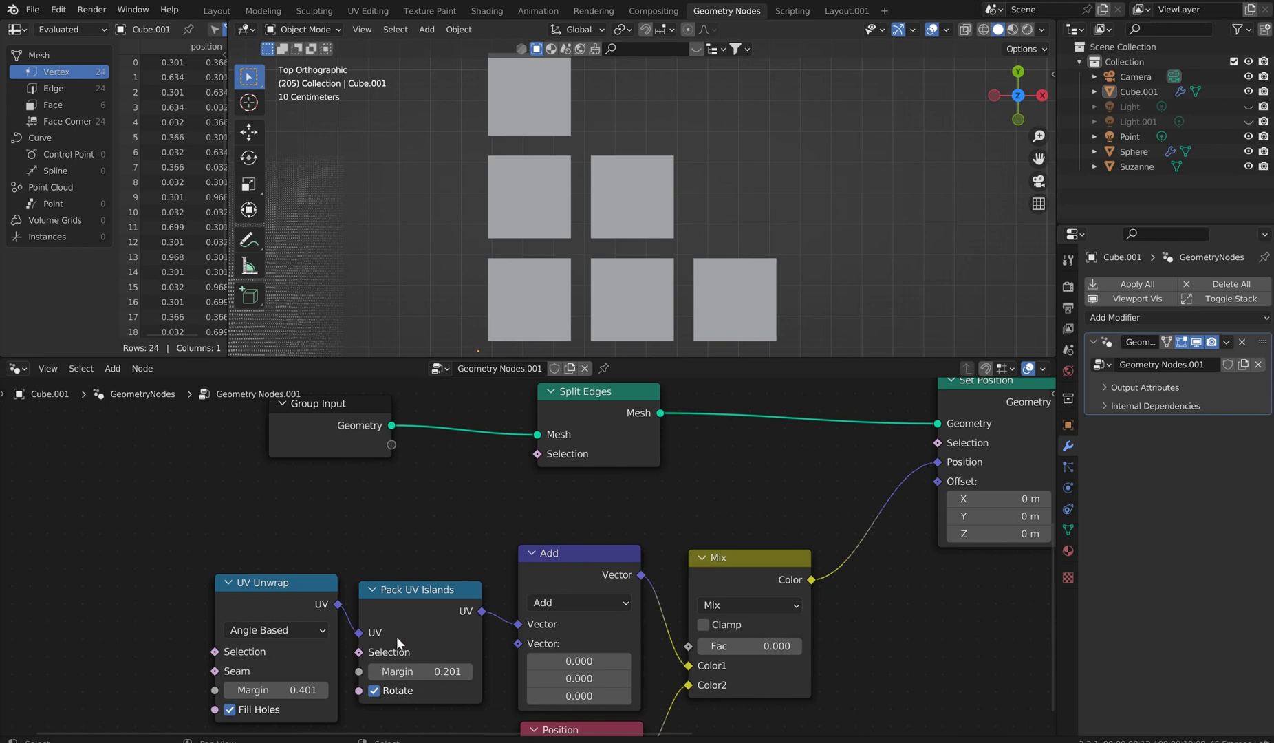
{"action": "mouse_move", "coordinate": [413, 671]}
{"action": "left_mouse_down"}
{"action": "mouse_move", "coordinate": [468, 671]}
{"action": "mouse_move", "coordinate": [399, 671]}
{"action": "mouse_move", "coordinate": [412, 671]}
{"action": "left_mouse_up"}
{"action": "scroll", "coordinate": [621, 244], "scroll_direction": "down", "scroll_amount": 2}
Select the dense UV layout of Suzanne and examine its packed islands up close from the top.
{"action": "left_click", "coordinate": [389, 263]}
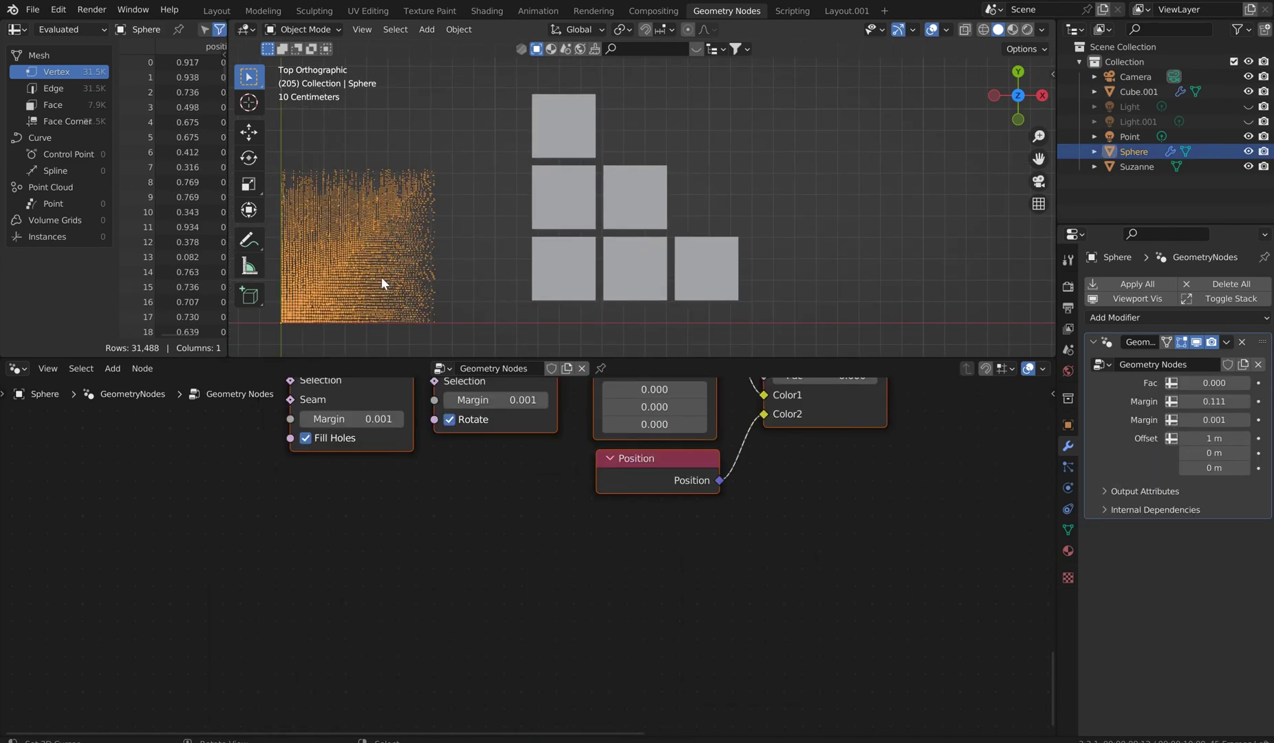
{"action": "middle_click_drag", "start_coordinate": [381, 276], "coordinate": [447, 234]}
{"action": "key", "text": "KP_7"}
{"action": "middle_click_drag", "start_coordinate": [381, 270], "coordinate": [639, 217], "text": "shift"}
{"action": "scroll", "coordinate": [639, 217], "scroll_direction": "up", "scroll_amount": 6}
{"action": "middle_click_drag", "start_coordinate": [526, 224], "coordinate": [654, 280], "text": "shift"}
{"action": "scroll", "coordinate": [701, 157], "scroll_direction": "up", "scroll_amount": 2}
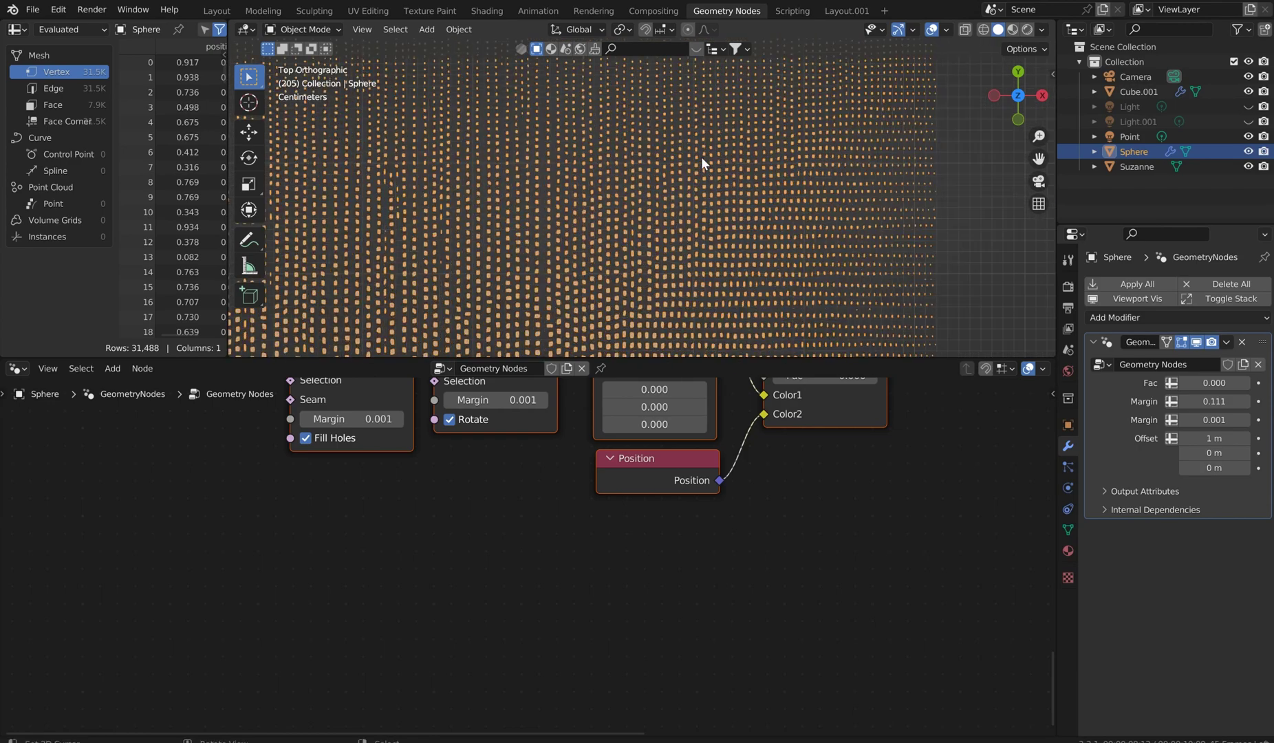
{"action": "middle_click_drag", "start_coordinate": [701, 158], "coordinate": [604, 263], "text": "shift"}
Switch to the Layout.001 workspace and examine the dense UV layout in perspective and beside the cube's islands.
{"action": "key", "text": "ctrl+Page_Down"}
{"action": "key", "text": "ctrl+Page_Down"}
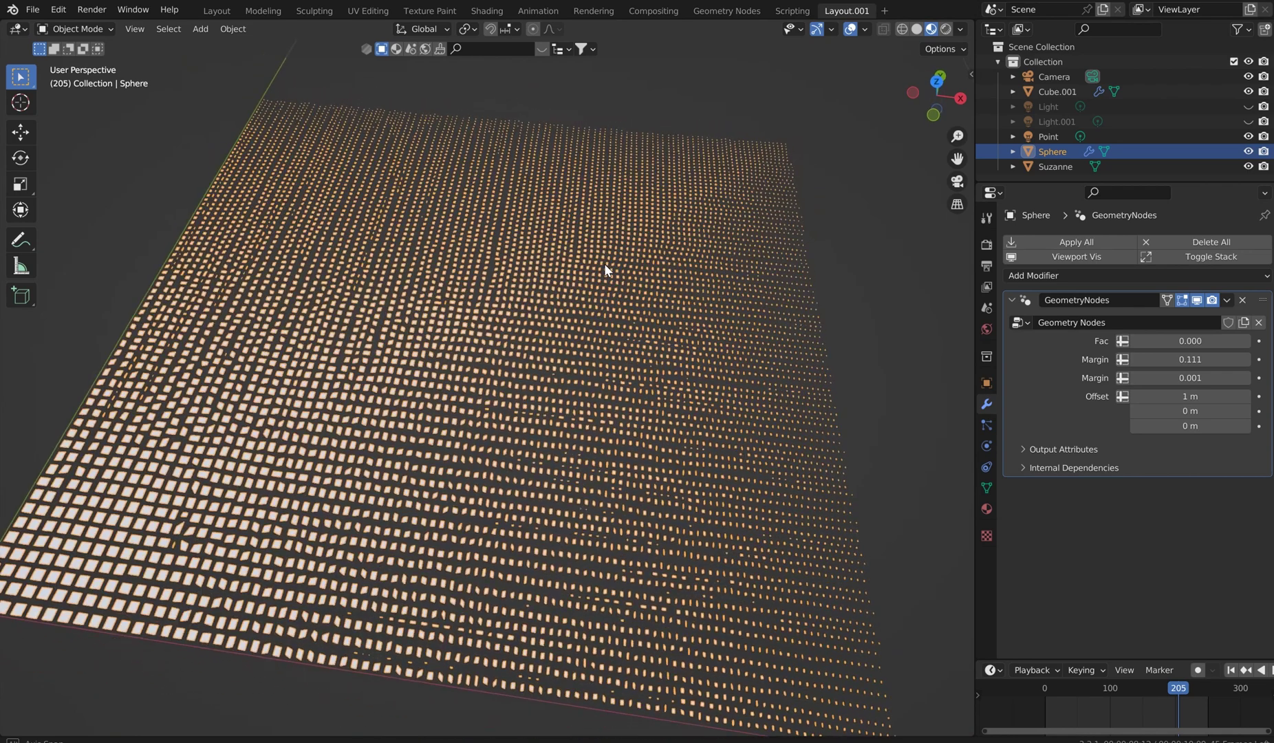
{"action": "middle_click_drag", "start_coordinate": [532, 344], "coordinate": [550, 341]}
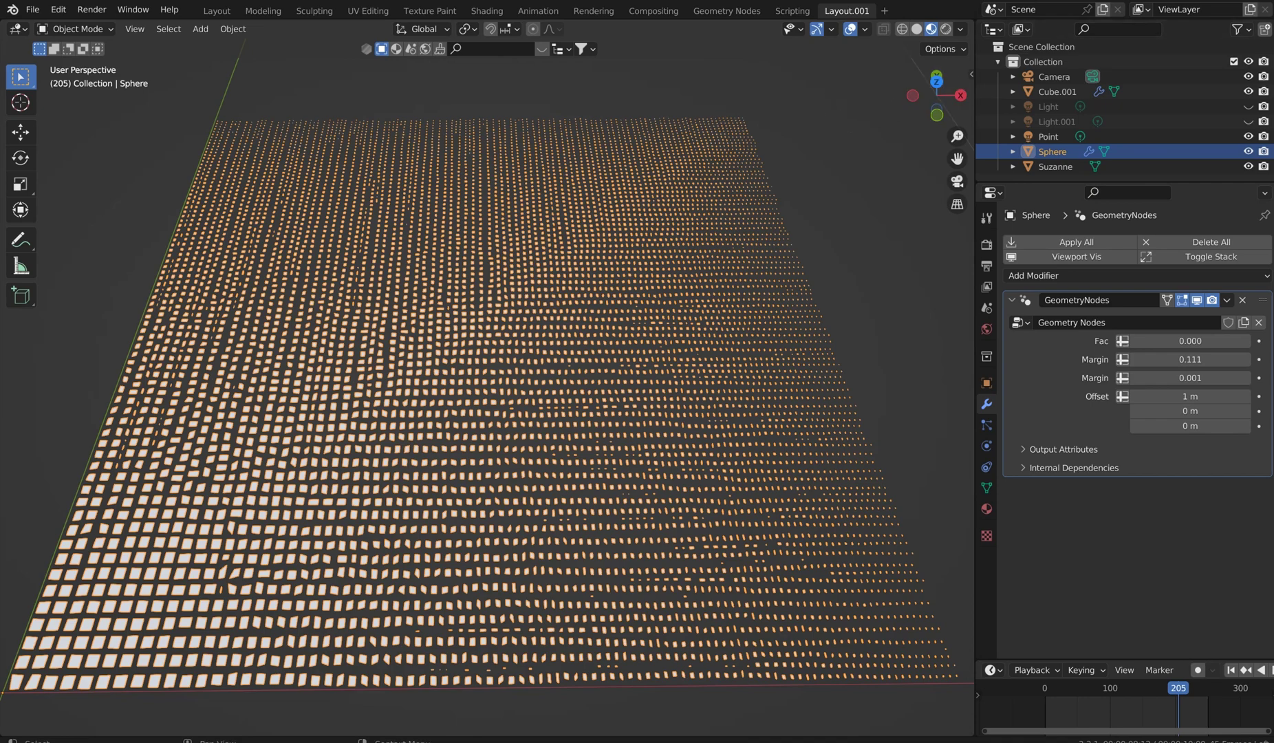
{"action": "mouse_move", "coordinate": [558, 328]}
{"action": "middle_mouse_down"}
{"action": "mouse_move", "coordinate": [481, 356]}
{"action": "mouse_move", "coordinate": [575, 314]}
{"action": "mouse_move", "coordinate": [553, 347]}
{"action": "middle_mouse_up"}
{"action": "scroll", "coordinate": [728, 219], "scroll_direction": "up", "scroll_amount": 4}
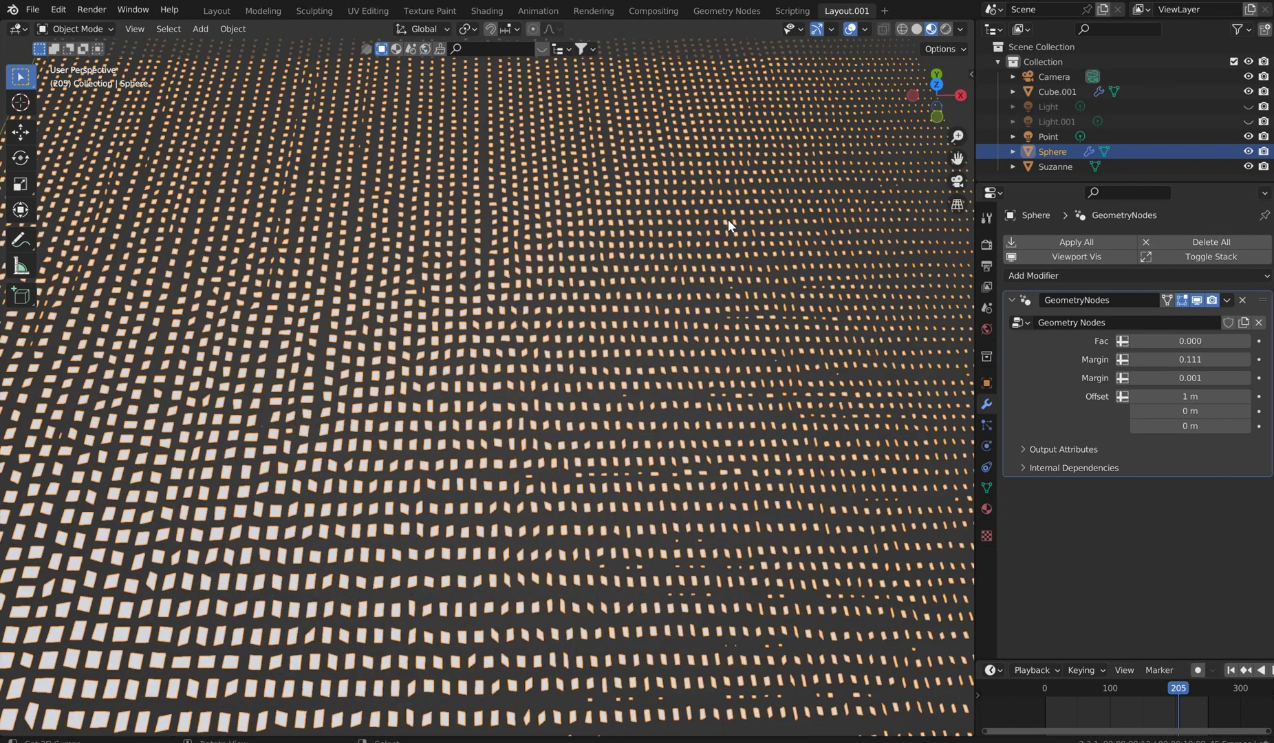
{"action": "middle_click_drag", "start_coordinate": [728, 219], "coordinate": [344, 292], "text": "shift"}
{"action": "middle_click_drag", "start_coordinate": [584, 290], "coordinate": [583, 317]}
{"action": "scroll", "coordinate": [582, 318], "scroll_direction": "down", "scroll_amount": 3}
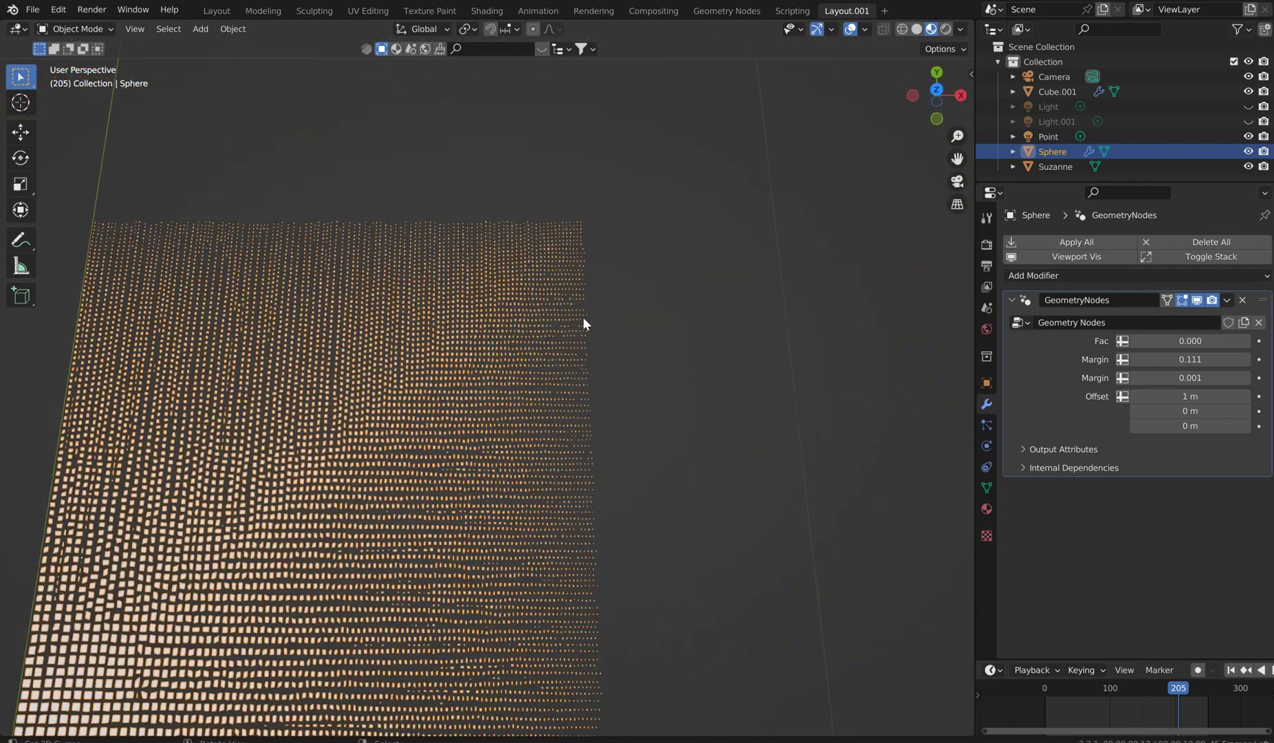
{"action": "middle_click_drag", "start_coordinate": [494, 369], "coordinate": [540, 347], "text": "shift"}
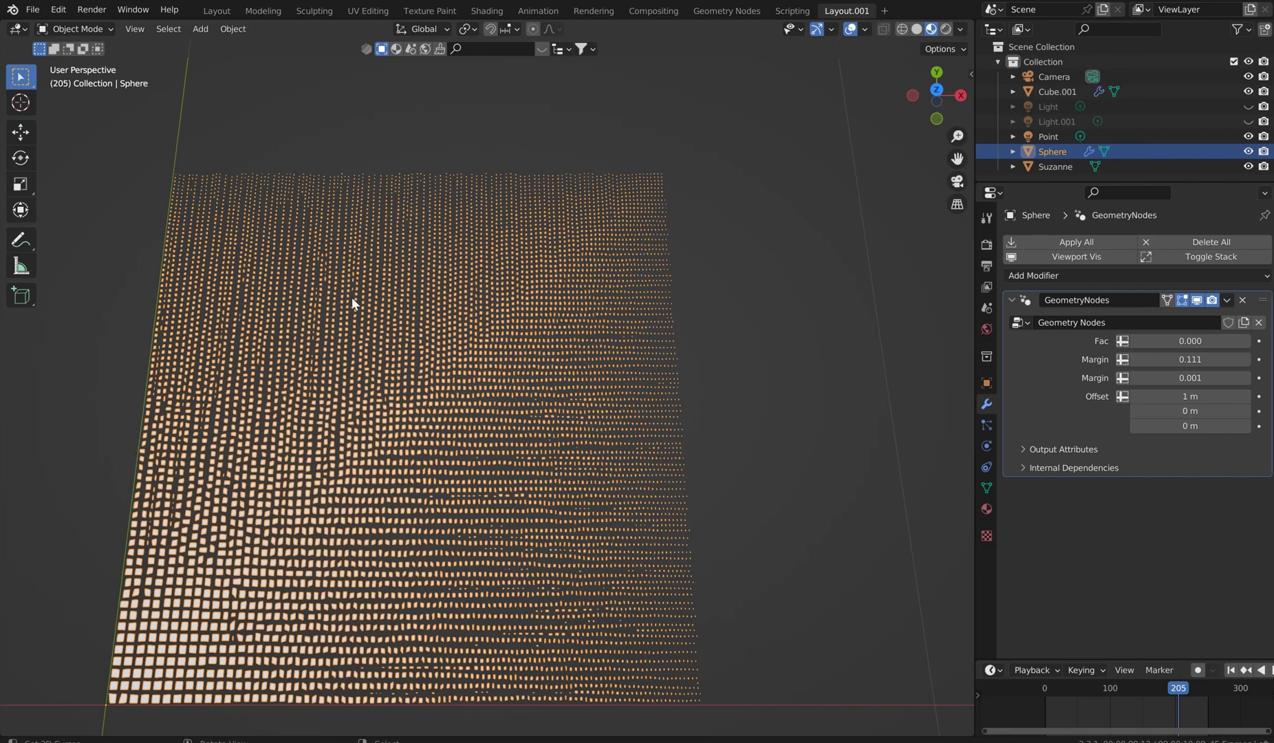
{"action": "scroll", "coordinate": [354, 294], "scroll_direction": "up", "scroll_amount": 6}
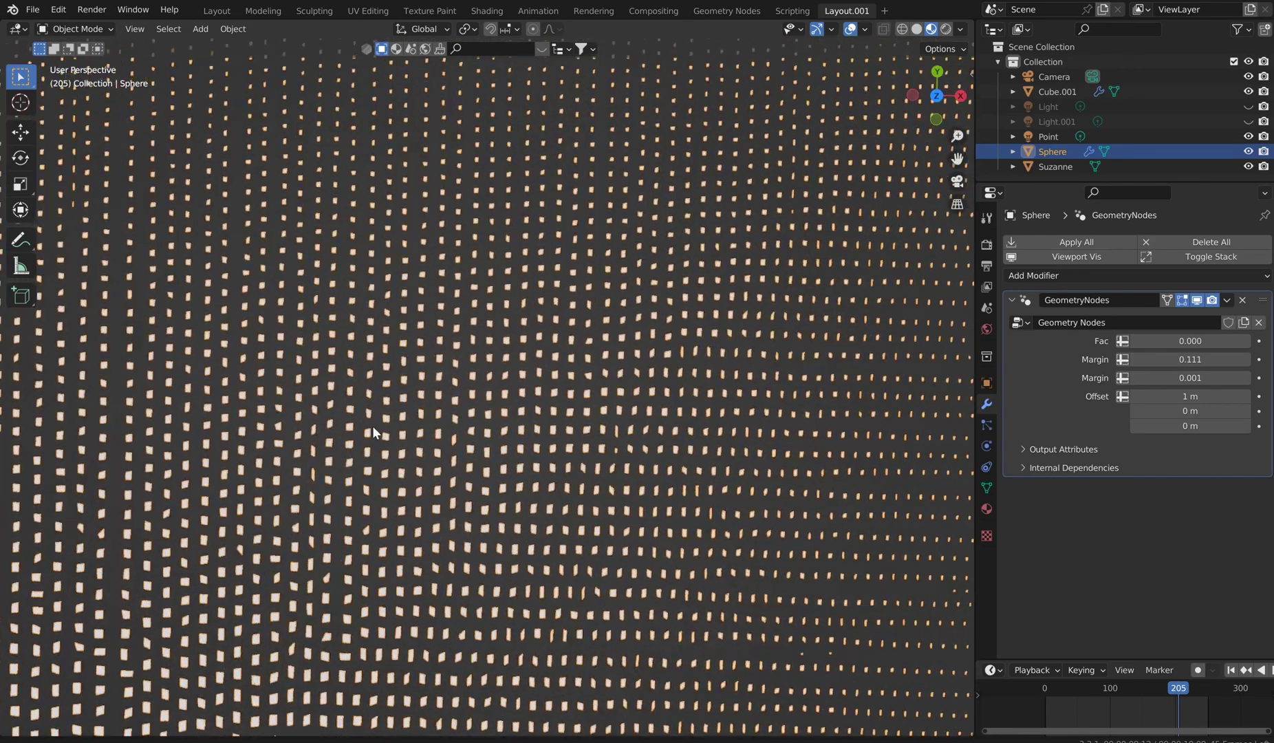
{"action": "middle_click_drag", "start_coordinate": [372, 426], "coordinate": [532, 317], "text": "shift"}
{"action": "scroll", "coordinate": [534, 310], "scroll_direction": "down", "scroll_amount": 4}
{"action": "key", "text": "KP_7"}
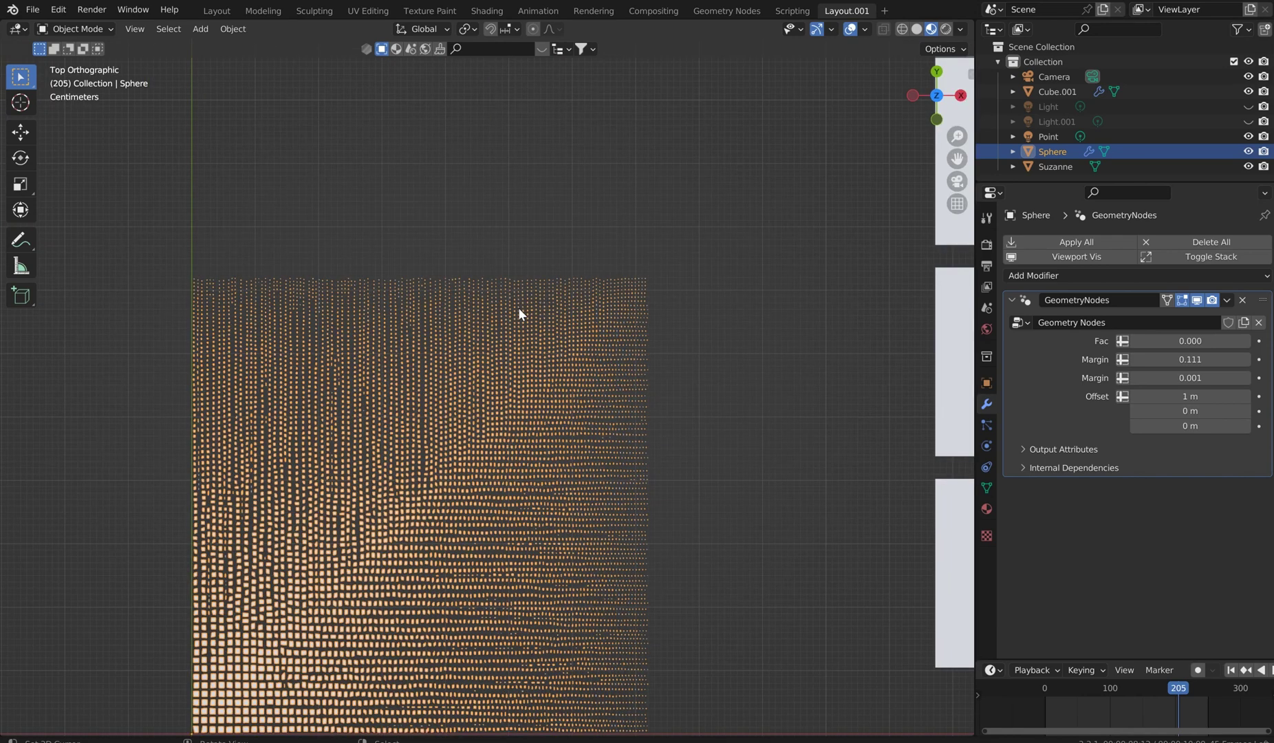
{"action": "scroll", "coordinate": [519, 314], "scroll_direction": "down", "scroll_amount": 6}
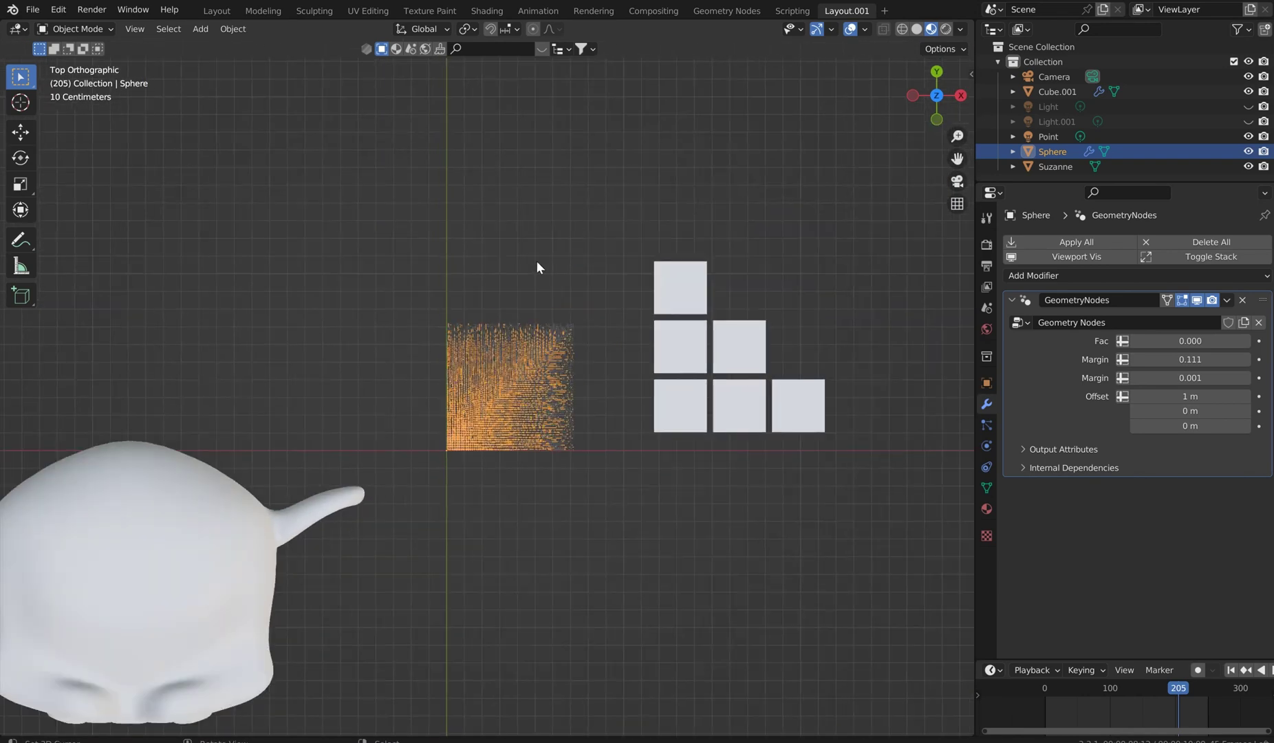
{"action": "middle_click_drag", "start_coordinate": [536, 266], "coordinate": [661, 196], "text": "shift"}
Select Suzanne and inspect her mesh in Edit Mode.
{"action": "left_click", "coordinate": [307, 430]}
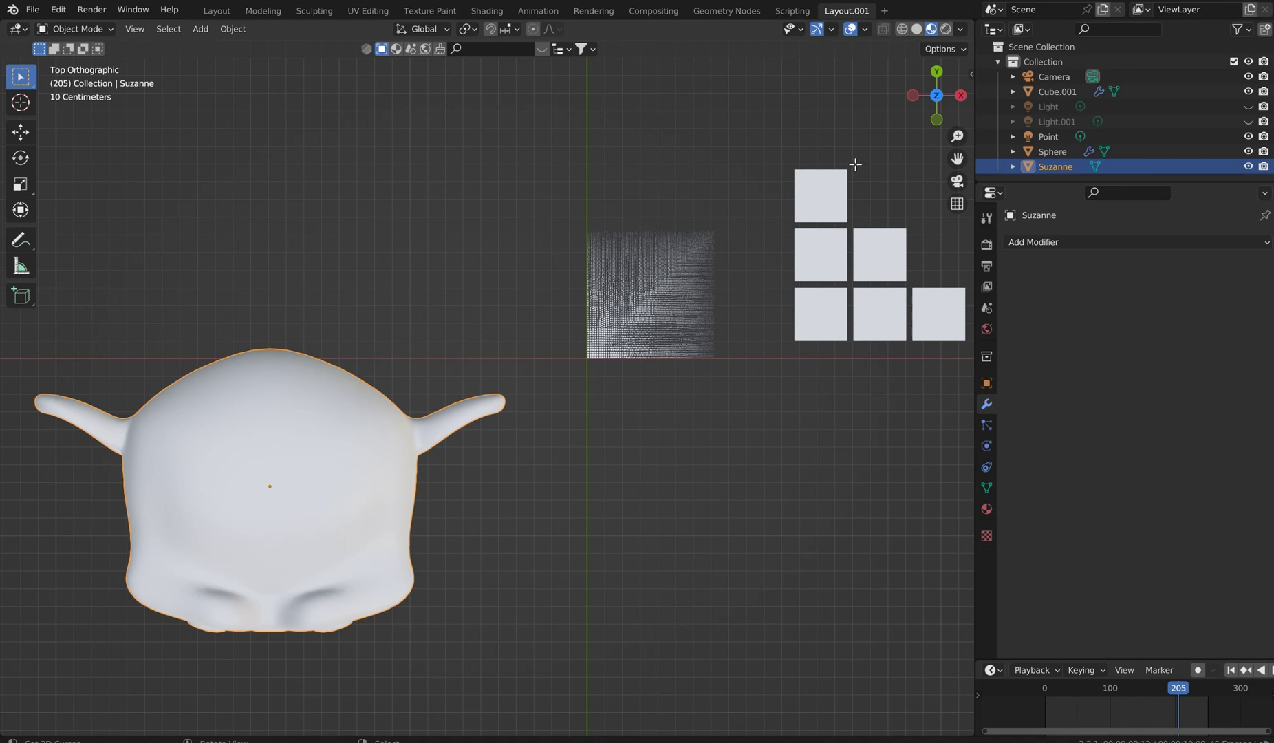
{"action": "key", "text": "Tab"}
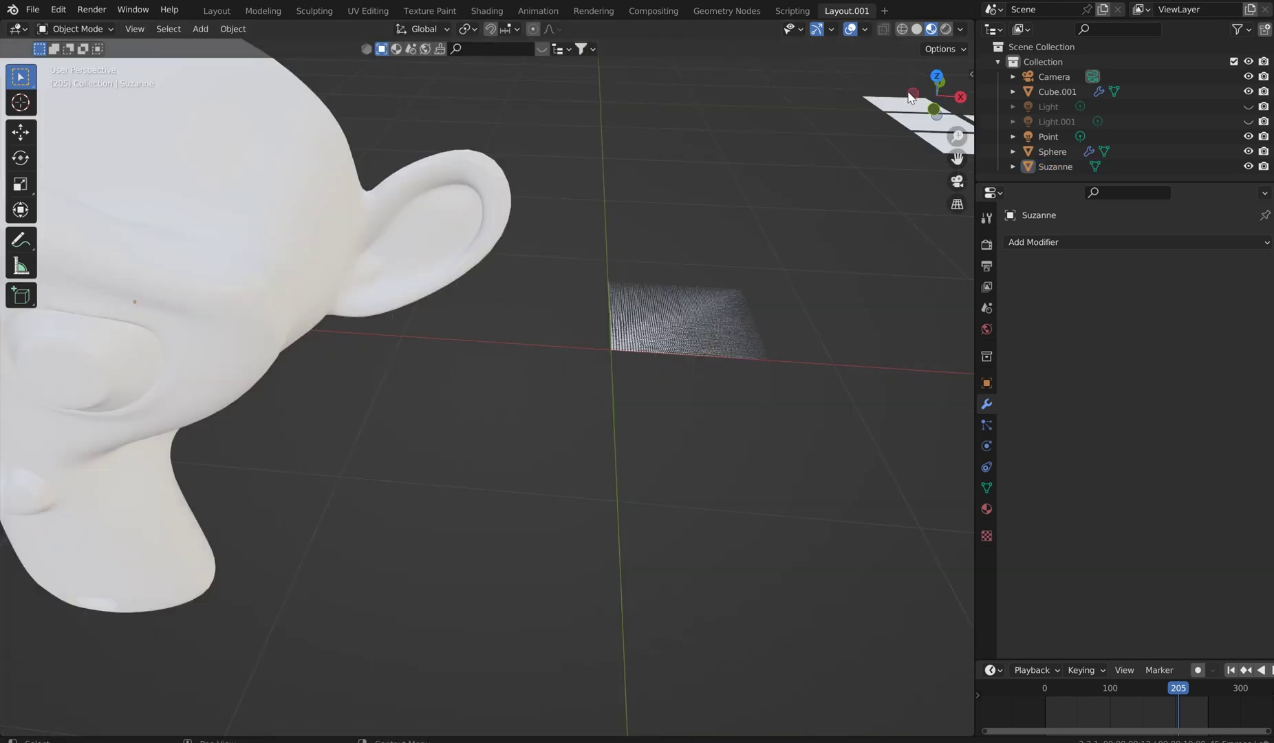
{"action": "scroll", "coordinate": [503, 283], "scroll_direction": "down", "scroll_amount": 5}
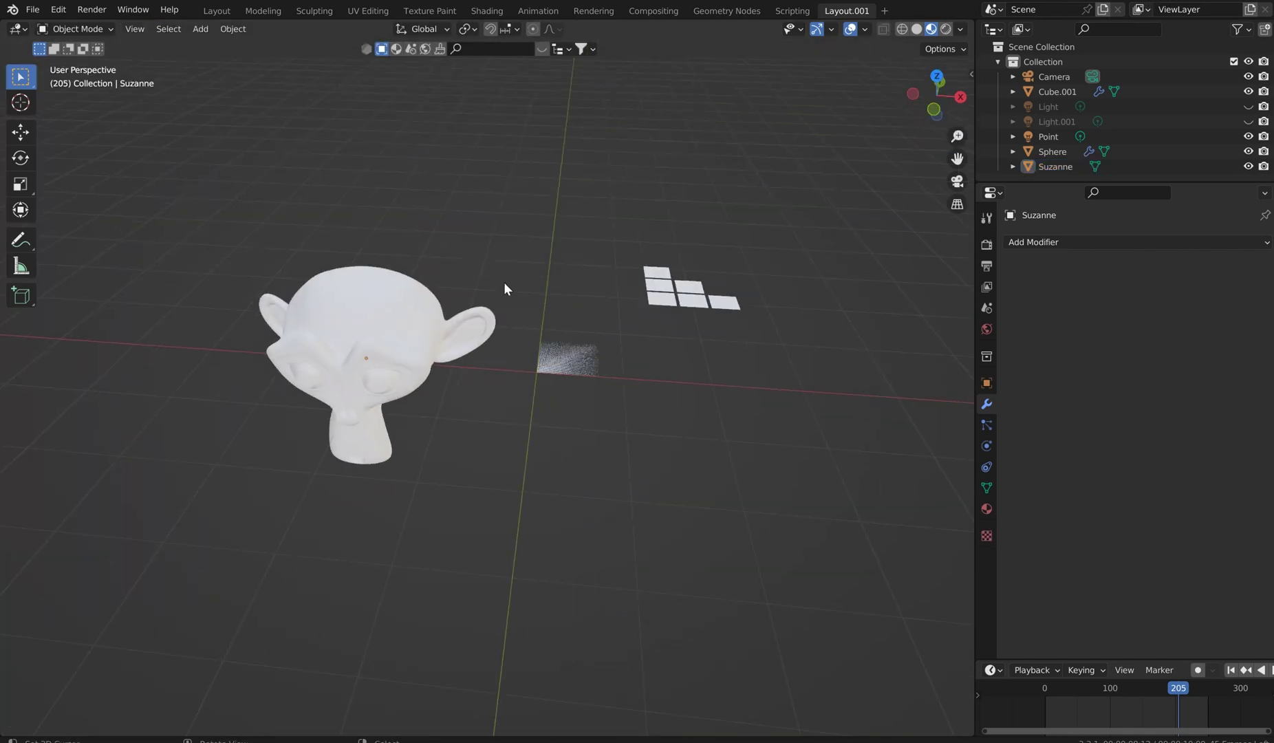
Select the dense UV layout object and label its Mix node "Colapse" in the Geometry Nodes workspace.
{"action": "left_click", "coordinate": [573, 357]}
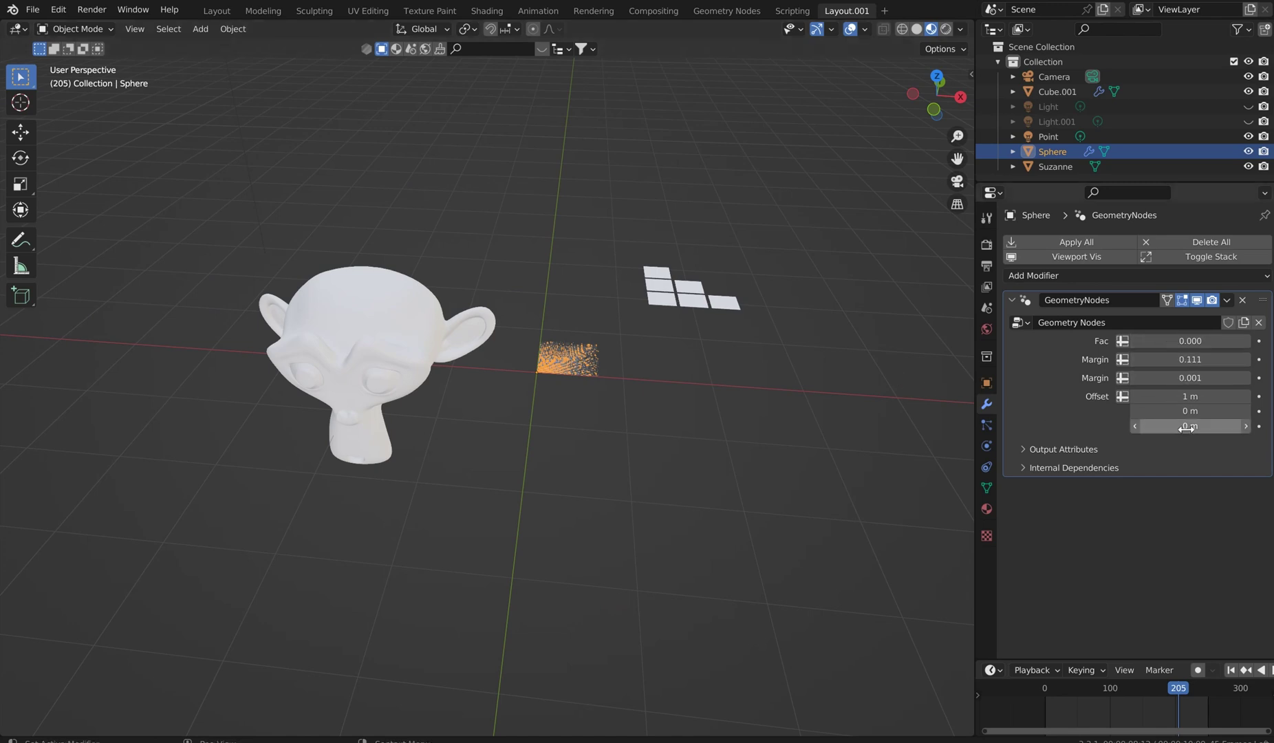
{"action": "middle_click_drag", "start_coordinate": [622, 307], "coordinate": [643, 343]}
{"action": "scroll", "coordinate": [636, 287], "scroll_direction": "up", "scroll_amount": 5}
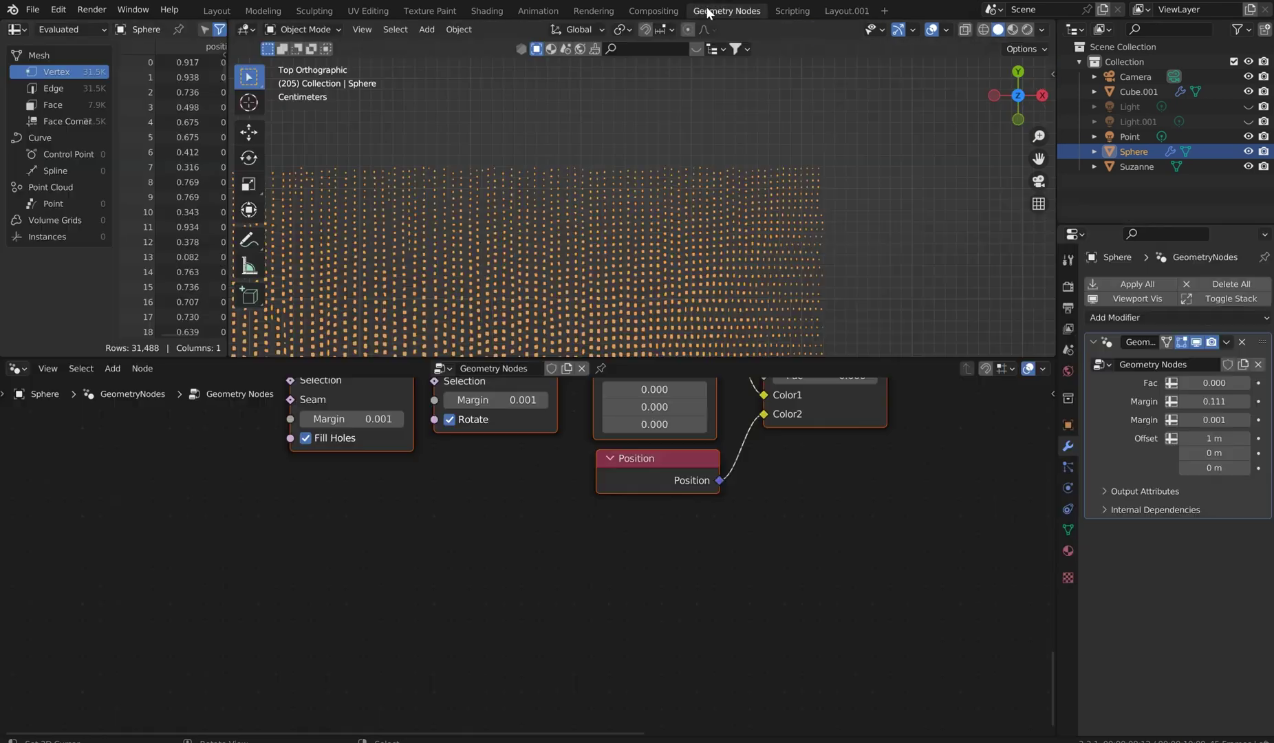
{"action": "left_click", "coordinate": [707, 11]}
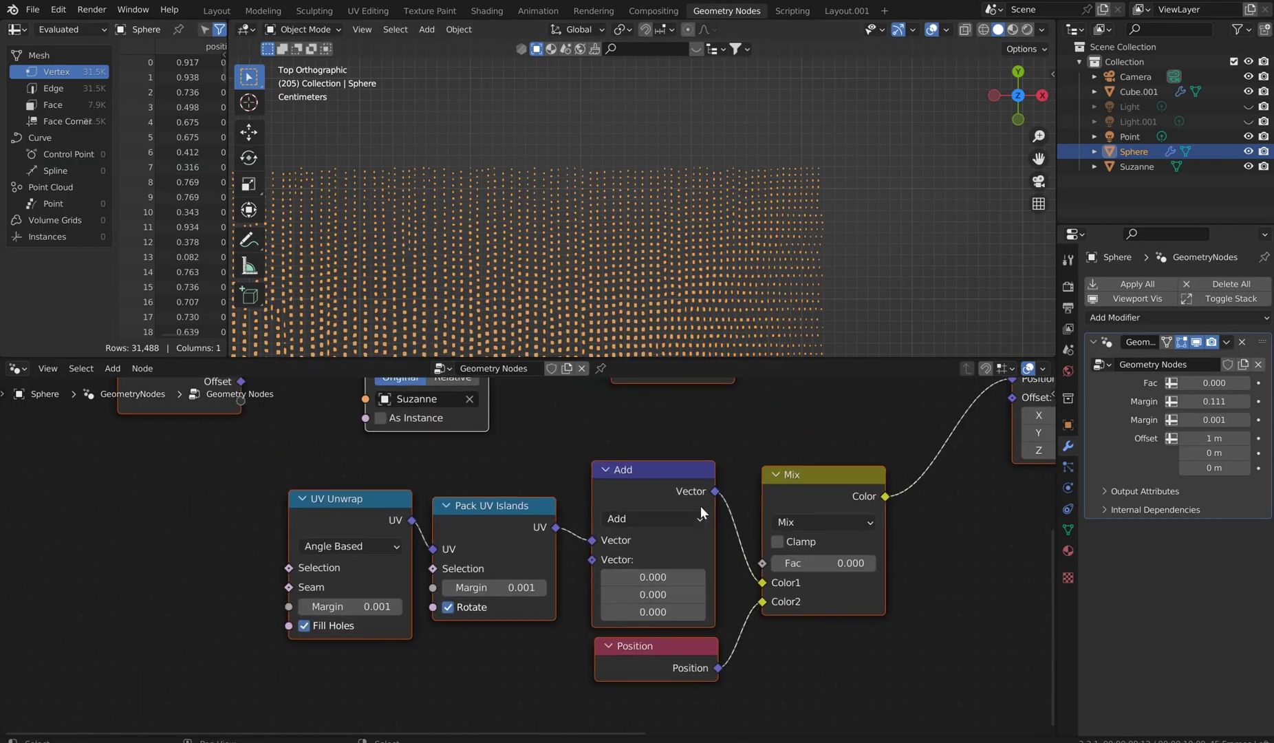
{"action": "scroll", "coordinate": [701, 505], "scroll_direction": "up", "scroll_amount": 2}
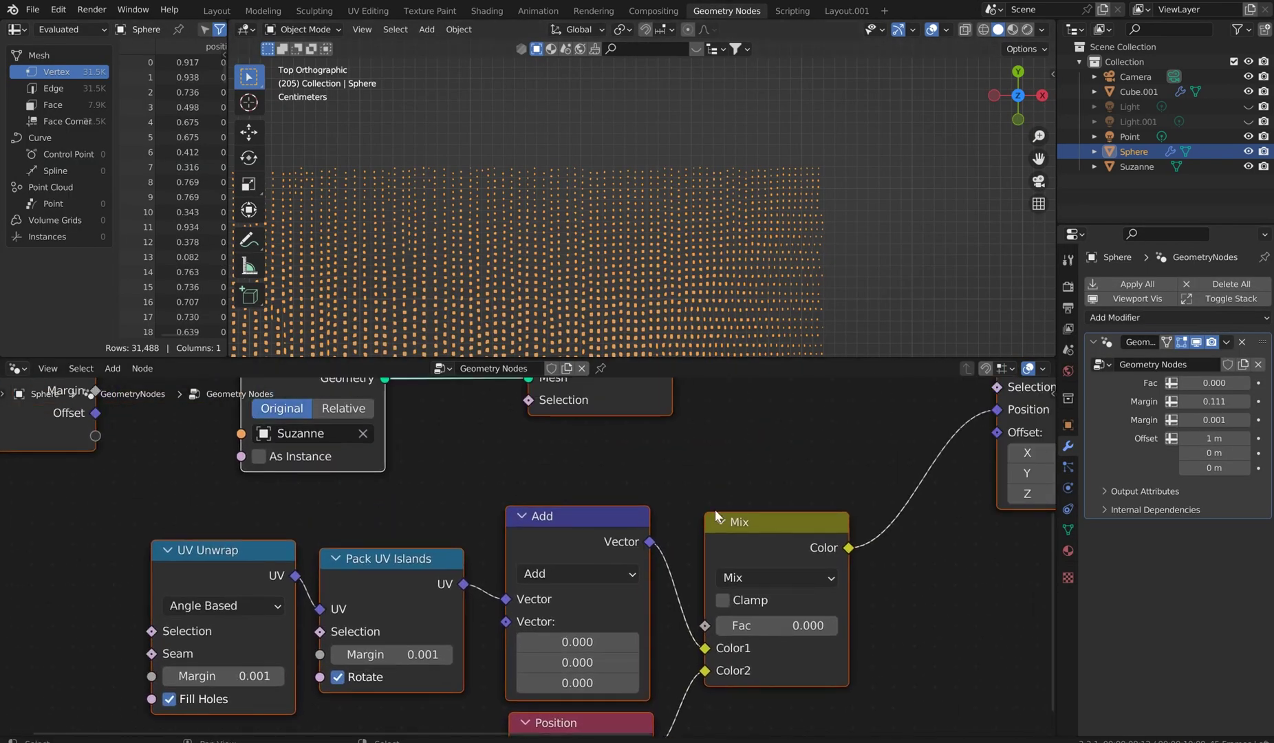
{"action": "left_click", "coordinate": [761, 520]}
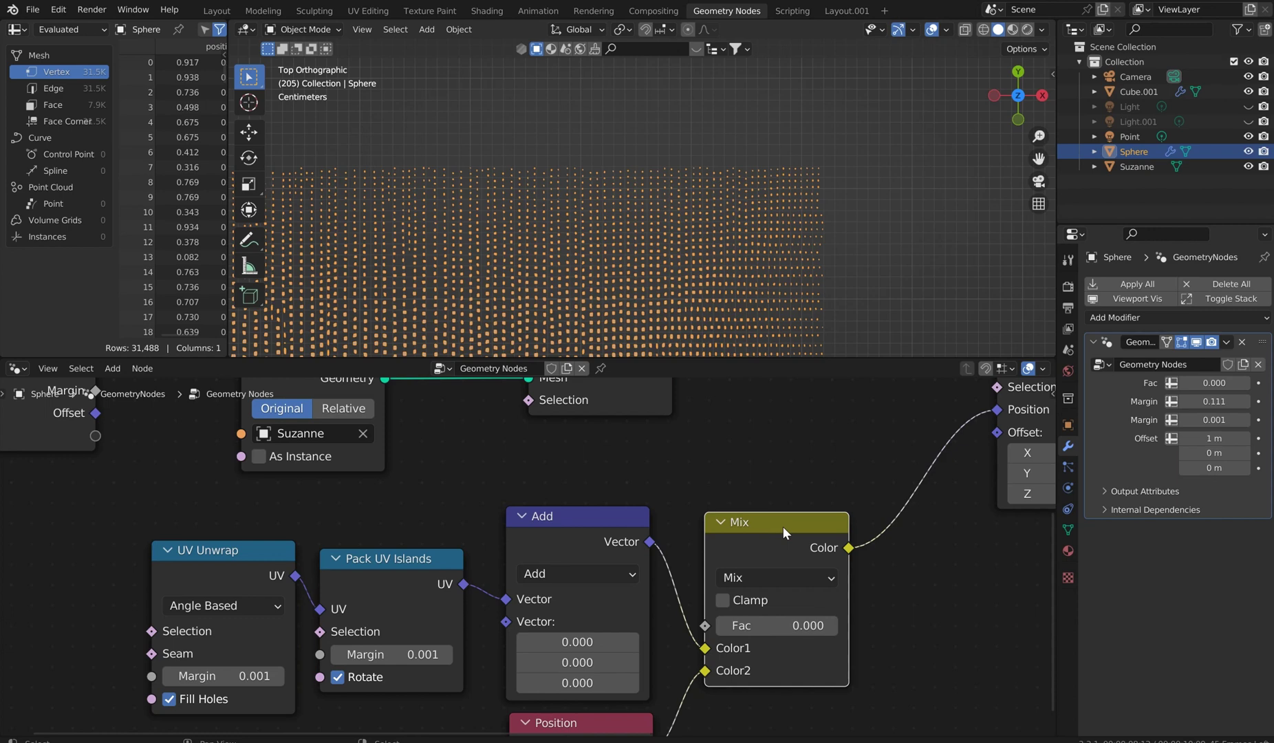
{"action": "key", "text": "F2"}
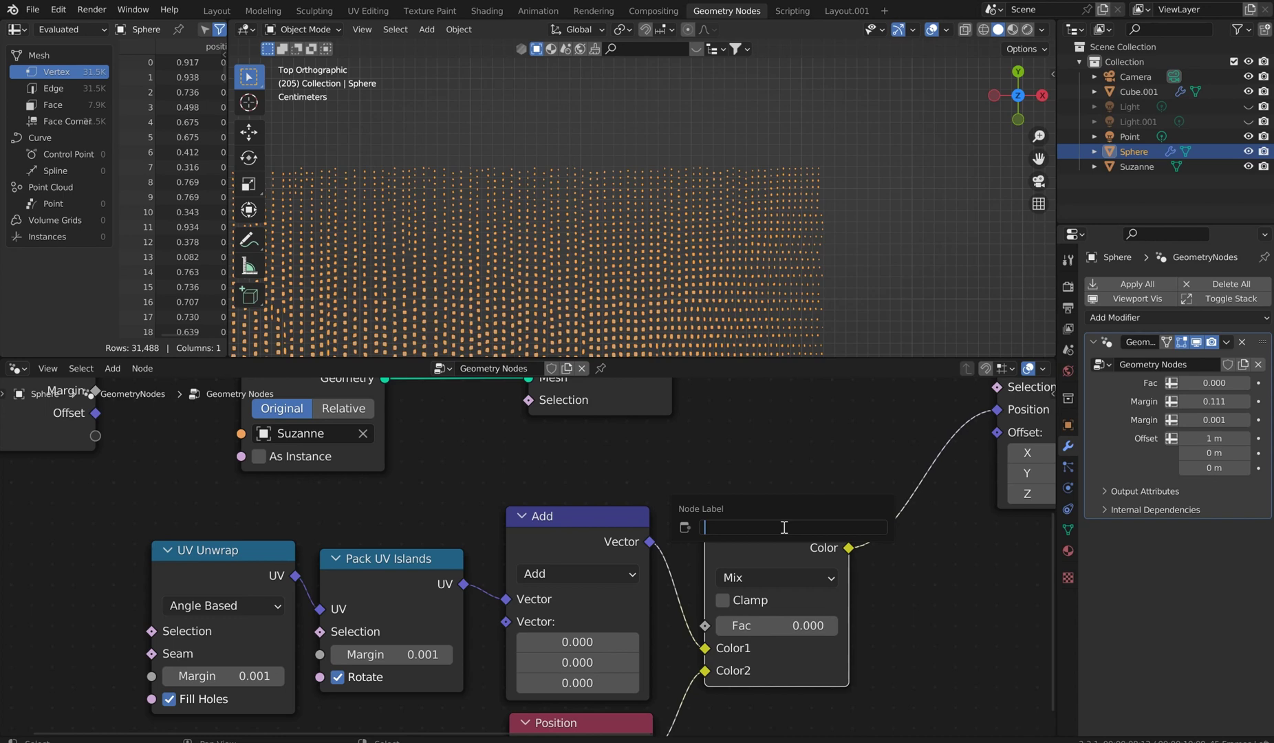
{"action": "type", "text": "Colapse"}
{"action": "key", "text": "Return"}
Move the Suzanne Object Info node aside and connect the Group Input's Geometry to the Split Edges Mesh input.
{"action": "middle_click_drag", "start_coordinate": [870, 505], "coordinate": [642, 488]}
{"action": "scroll", "coordinate": [690, 465], "scroll_direction": "up", "scroll_amount": 3}
{"action": "scroll", "coordinate": [627, 508], "scroll_direction": "up", "scroll_amount": 2}
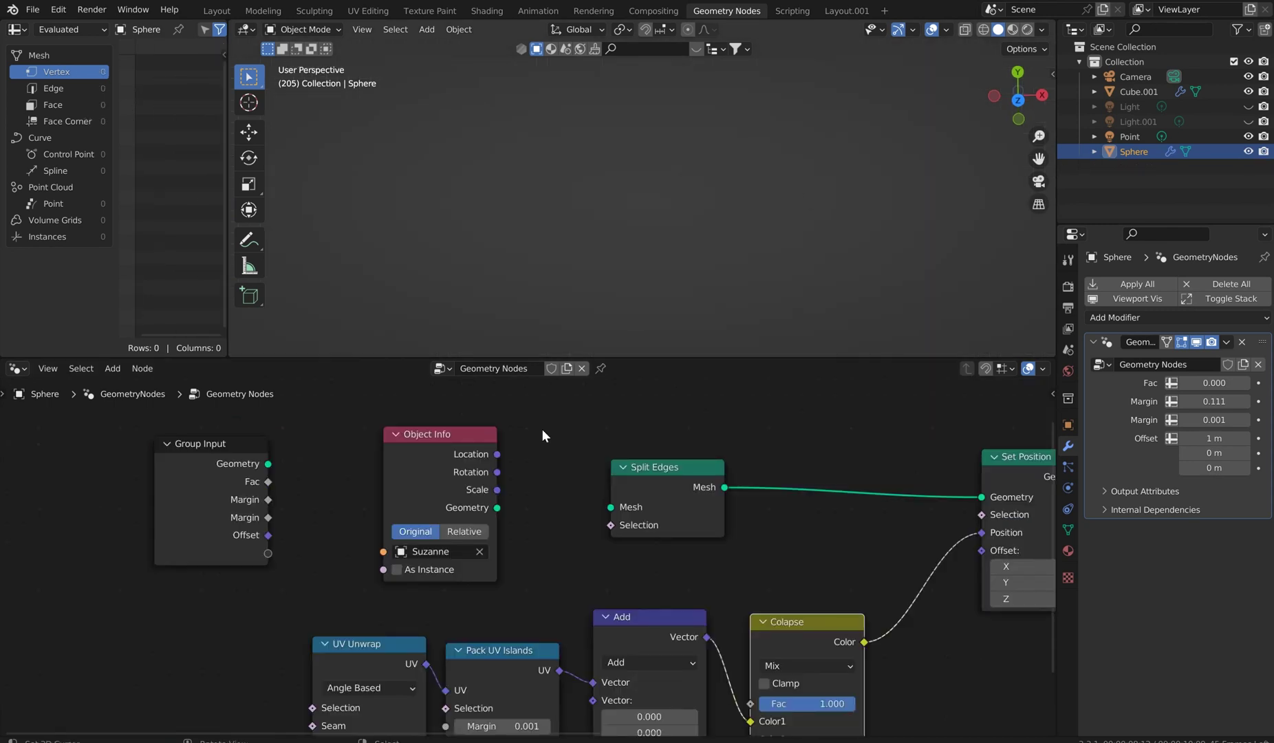
{"action": "left_click_drag", "start_coordinate": [463, 428], "coordinate": [113, 462]}
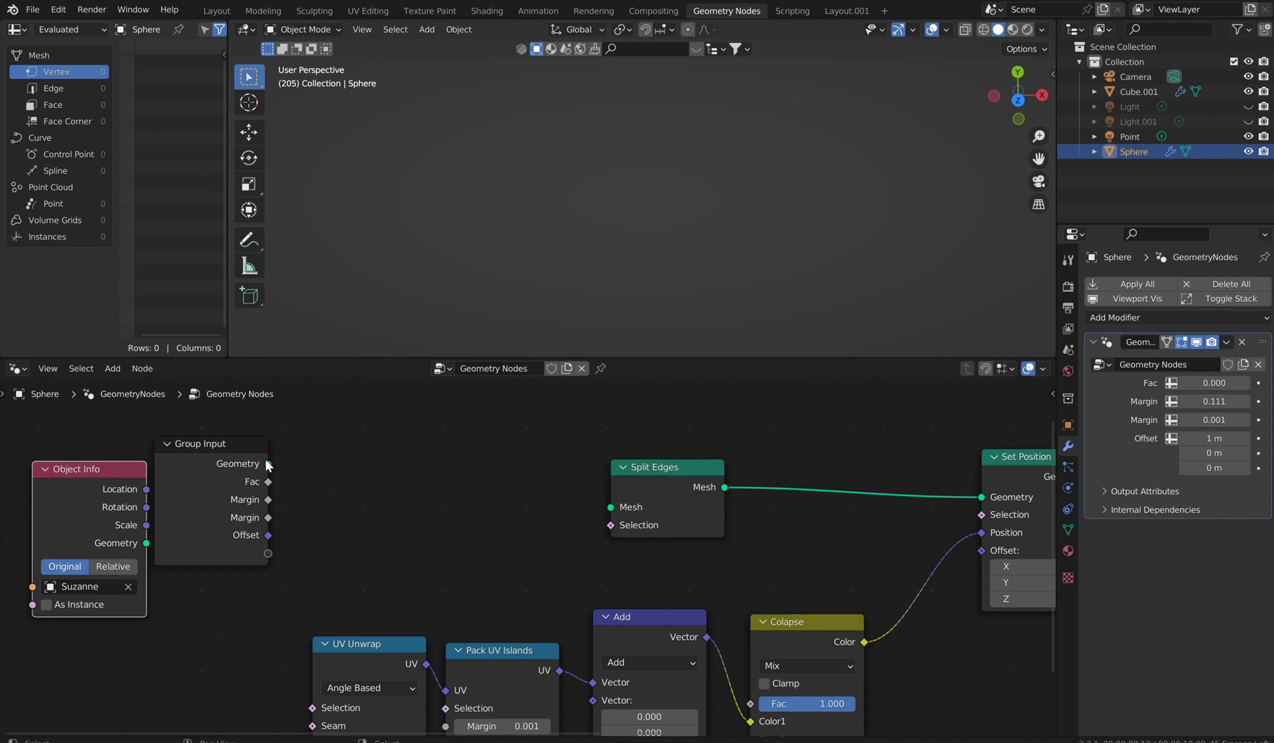
{"action": "left_click_drag", "start_coordinate": [268, 463], "coordinate": [610, 506]}
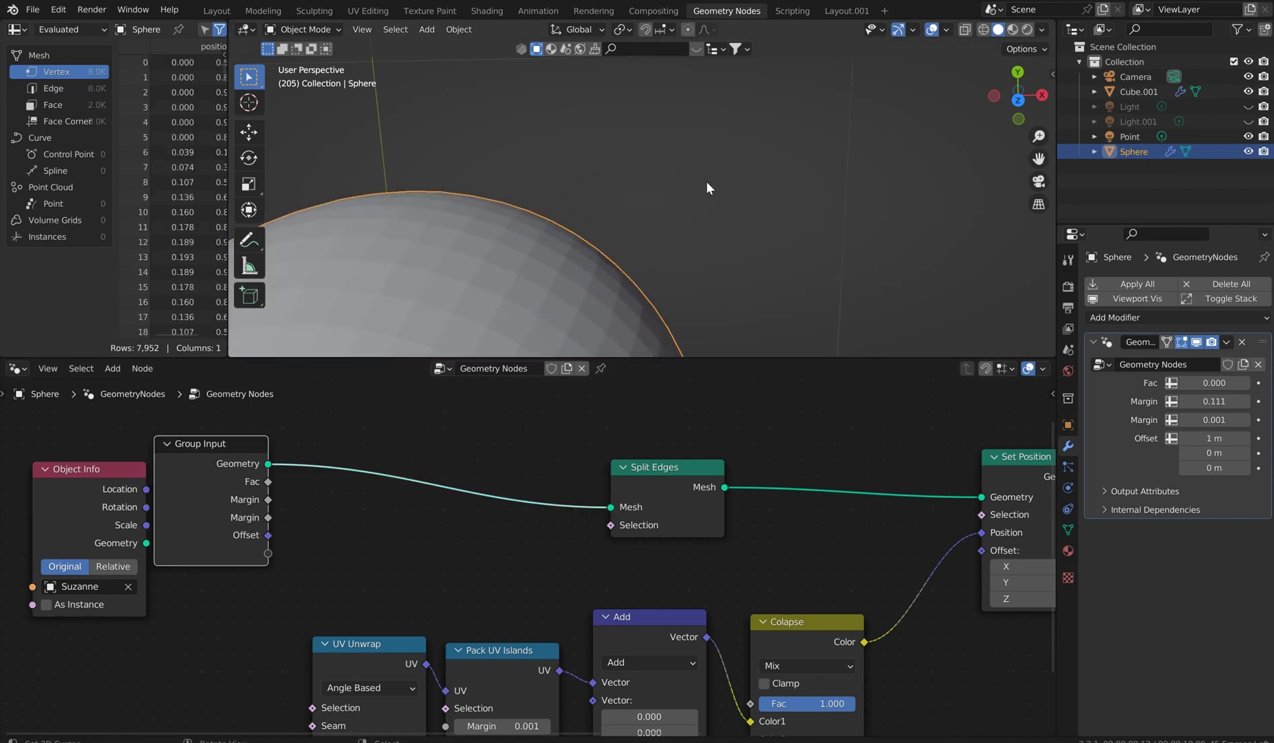
{"action": "scroll", "coordinate": [707, 186], "scroll_direction": "down", "scroll_amount": 3}
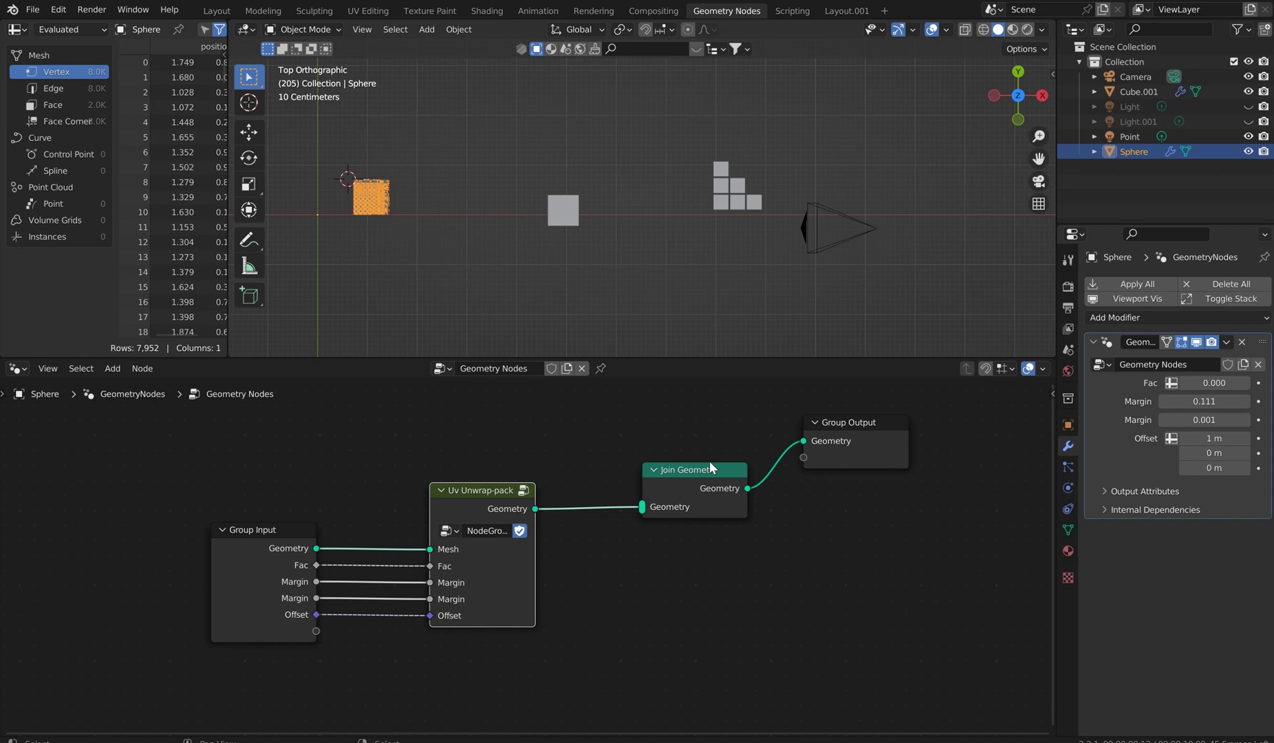
Examine the Uv Unwrap-pack group node's connections and the cube and UV layouts in the 3D view.
{"action": "middle_click_drag", "start_coordinate": [577, 524], "coordinate": [588, 555]}
{"action": "scroll", "coordinate": [651, 534], "scroll_direction": "down", "scroll_amount": 10}
{"action": "middle_click_drag", "start_coordinate": [275, 559], "coordinate": [344, 506]}
{"action": "scroll", "coordinate": [579, 510], "scroll_direction": "up", "scroll_amount": 6}
{"action": "middle_click_drag", "start_coordinate": [531, 521], "coordinate": [402, 607]}
{"action": "scroll", "coordinate": [512, 559], "scroll_direction": "up", "scroll_amount": 6}
{"action": "middle_click_drag", "start_coordinate": [508, 560], "coordinate": [530, 544]}
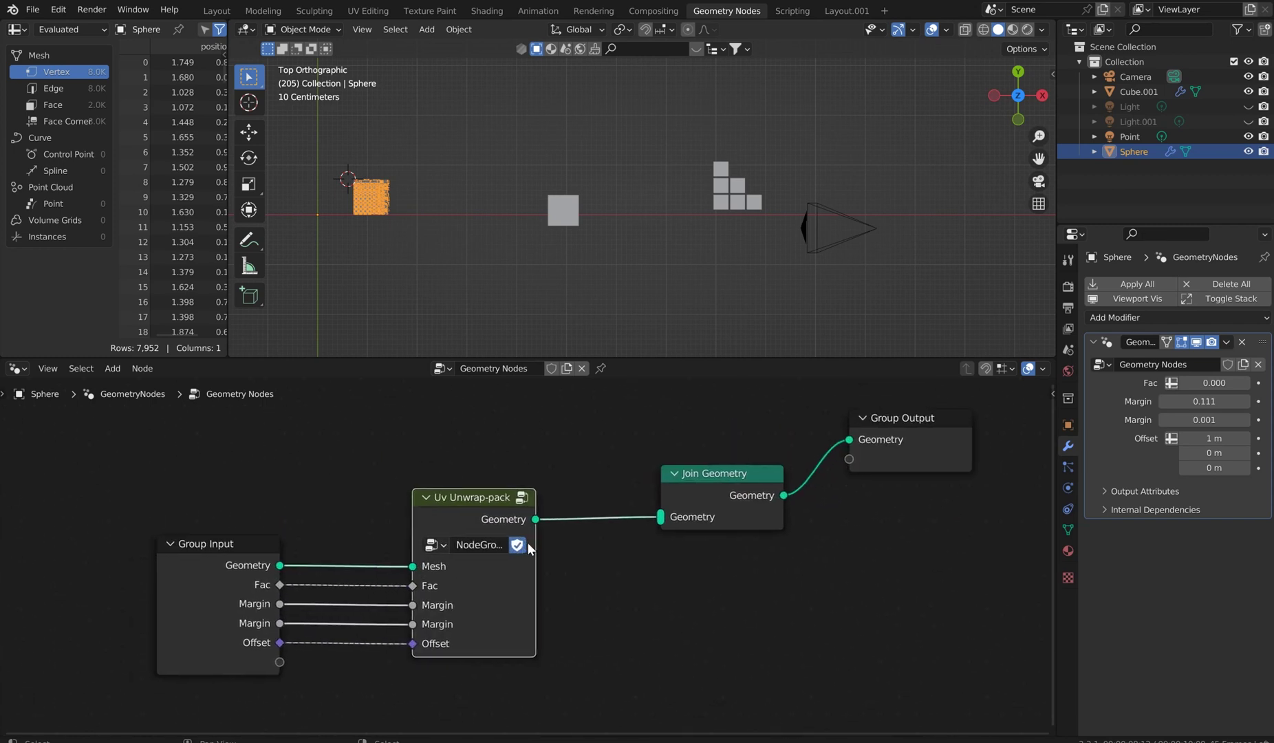
{"action": "scroll", "coordinate": [542, 543], "scroll_direction": "up", "scroll_amount": 1}
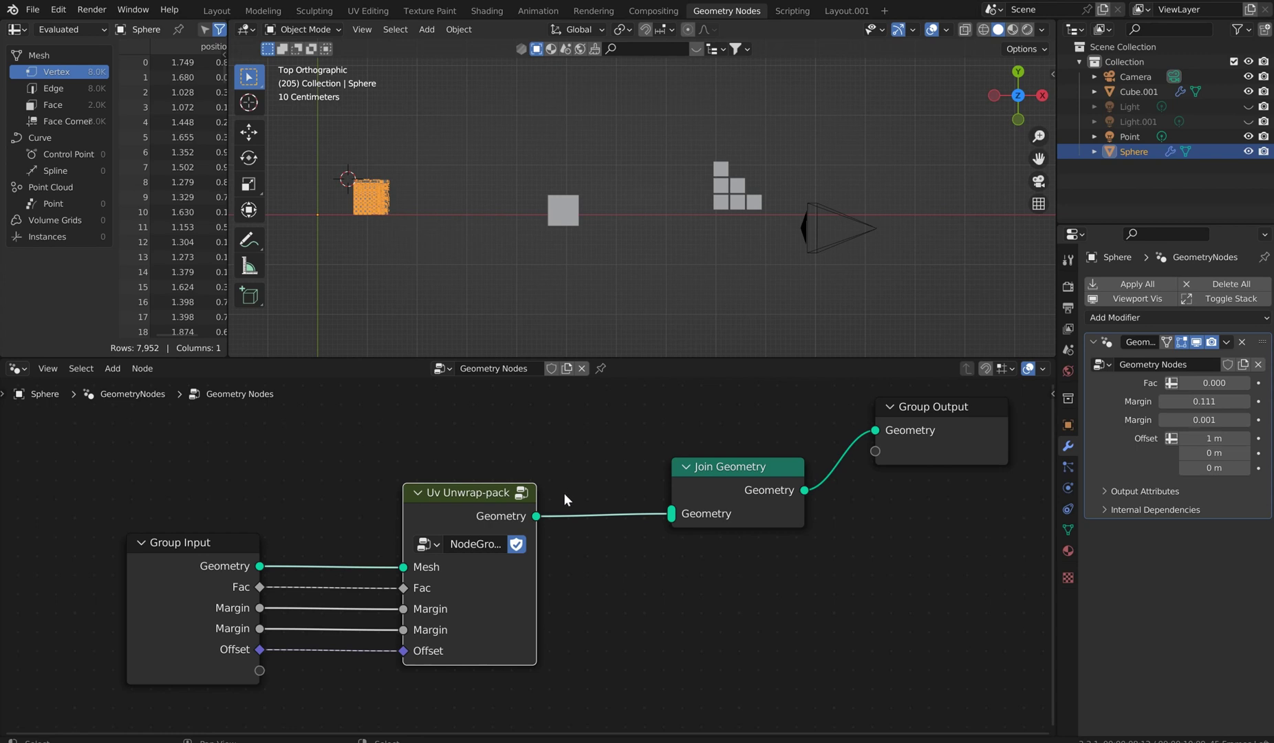
{"action": "scroll", "coordinate": [479, 488], "scroll_direction": "down", "scroll_amount": 1}
{"action": "scroll", "coordinate": [543, 462], "scroll_direction": "up", "scroll_amount": 1}
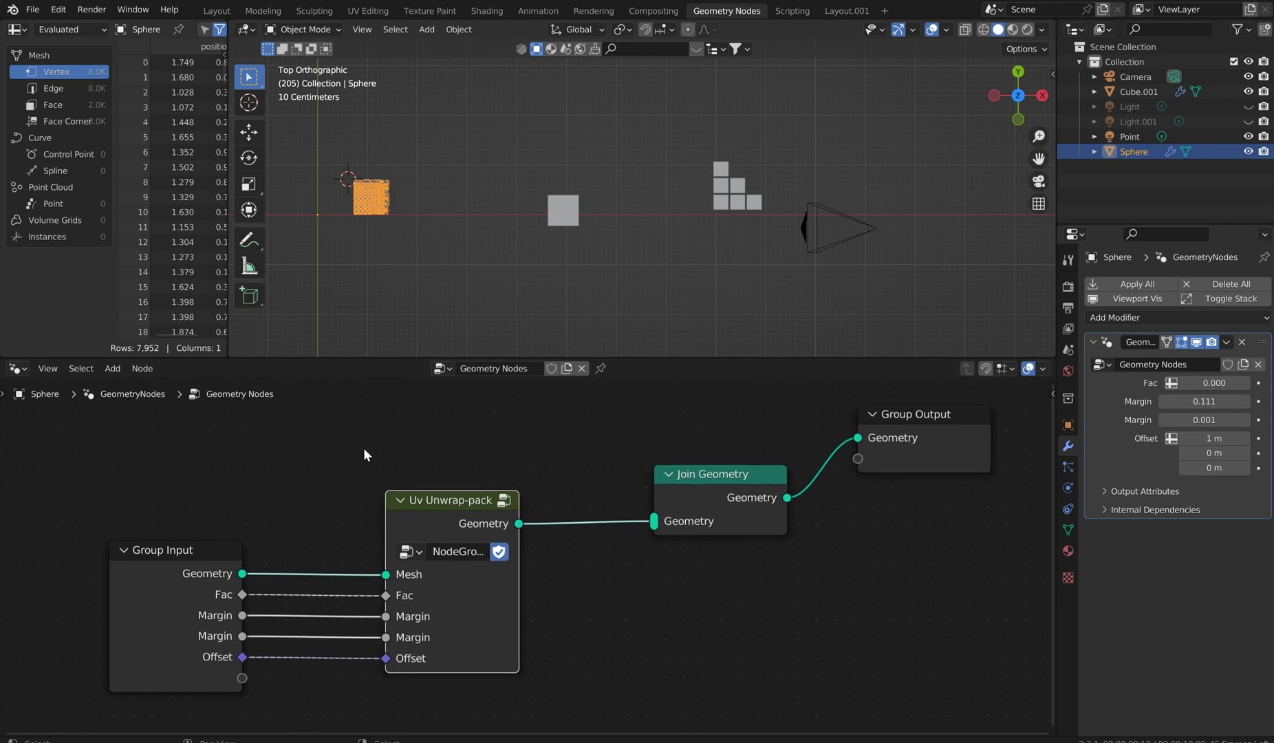
{"action": "left_click", "coordinate": [512, 191]}
{"action": "middle_click_drag", "start_coordinate": [505, 195], "coordinate": [552, 121]}
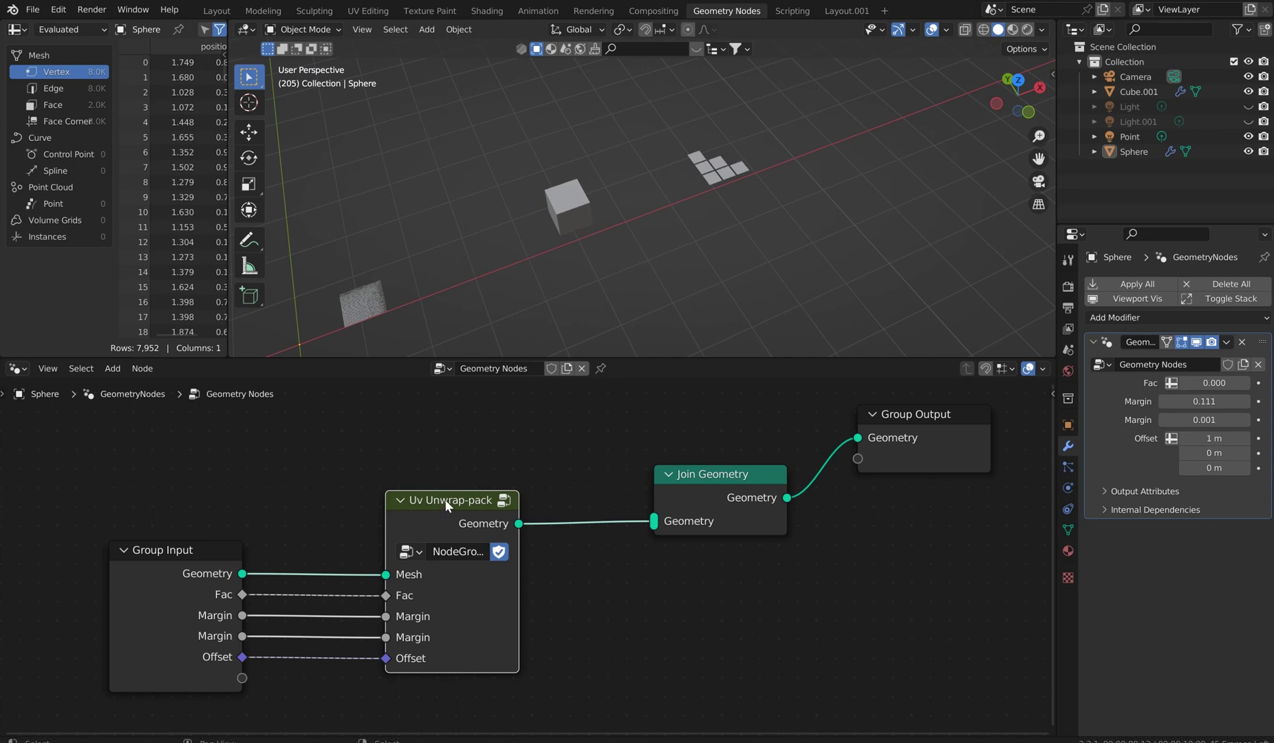
Save the current blend file and open the Save As file browser.
{"action": "key", "text": "ctrl+s"}
{"action": "left_click", "coordinate": [42, 15]}
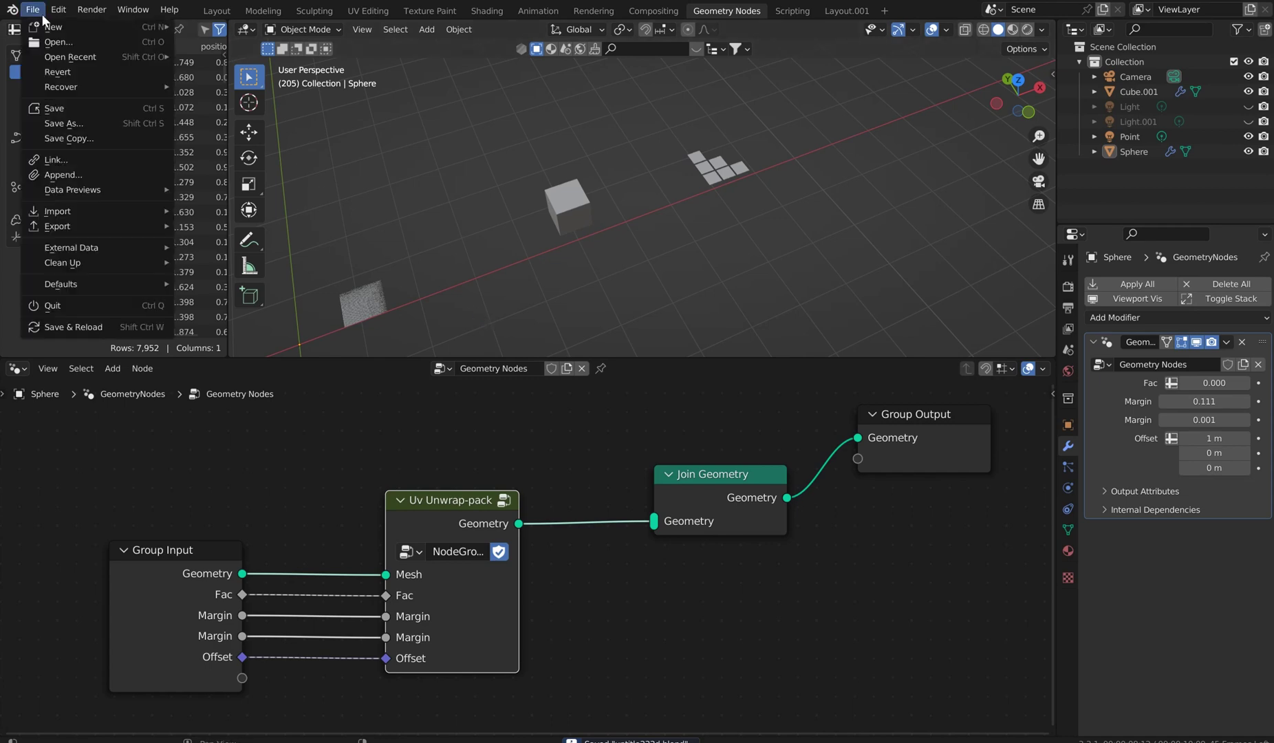
{"action": "left_click", "coordinate": [71, 114]}
Save the blend file in the Assetpacks folder under the new name UV1.0.
{"action": "left_click", "coordinate": [485, 577]}
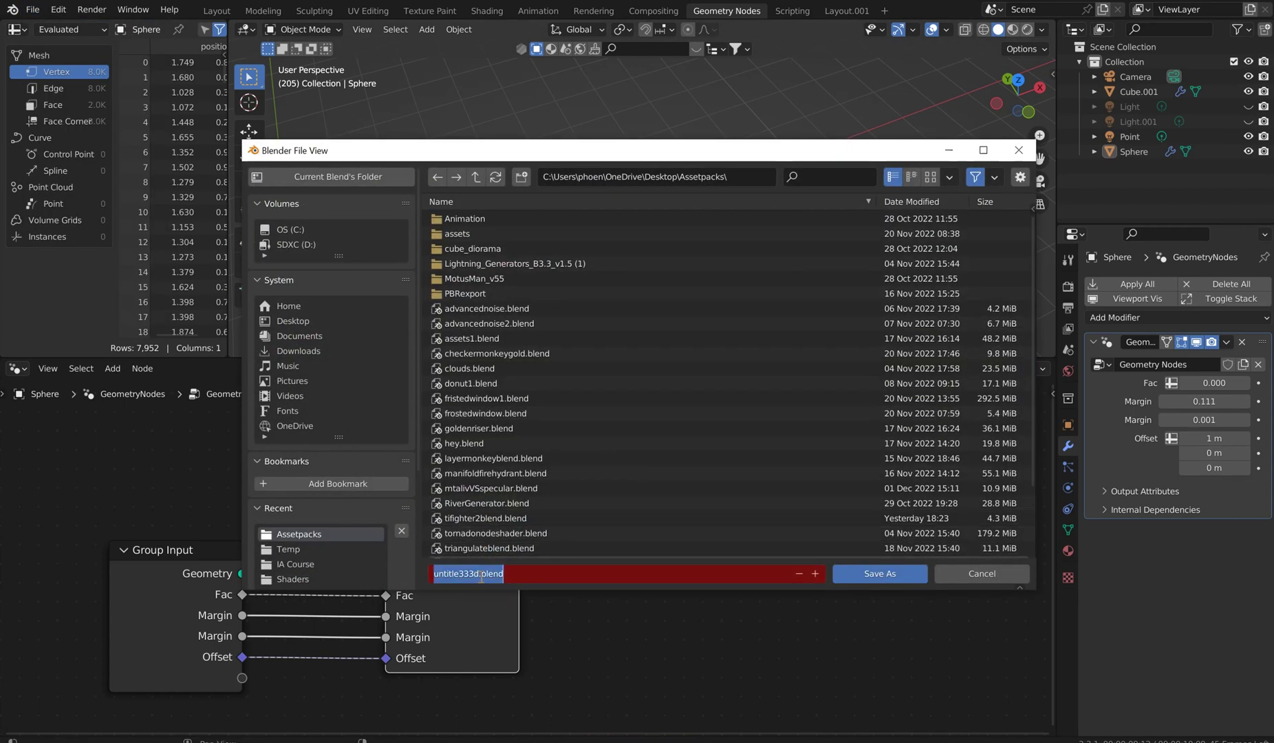
{"action": "left_click_drag", "start_coordinate": [481, 578], "coordinate": [404, 579]}
{"action": "key", "text": "Left"}
{"action": "key", "text": "Delete"}
{"action": "key", "text": "Delete"}
{"action": "key", "text": "Delete"}
{"action": "key", "text": "Delete"}
{"action": "key", "text": "Delete"}
{"action": "key", "text": "Delete"}
{"action": "key", "text": "Delete"}
{"action": "key", "text": "Delete"}
{"action": "key", "text": "Delete"}
{"action": "key", "text": "Delete"}
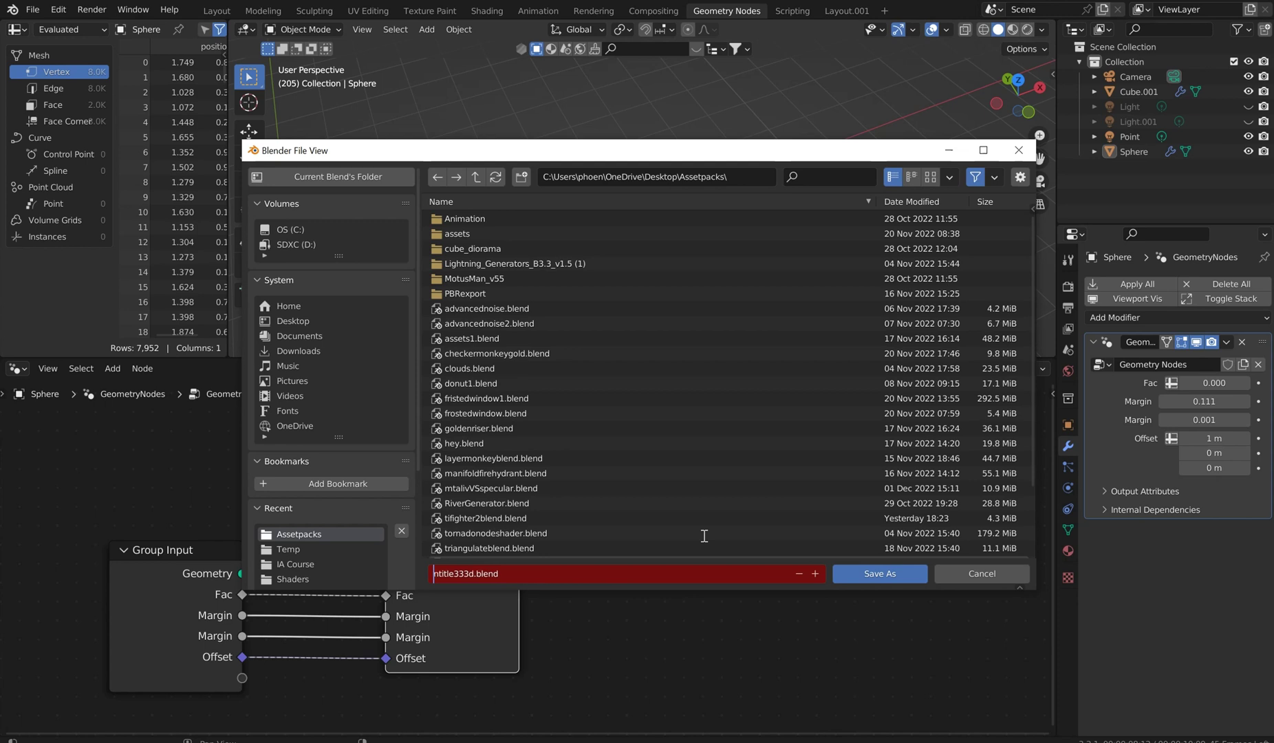
{"action": "key", "text": "Delete"}
{"action": "type", "text": "UV1.0"}
{"action": "key", "text": "Return"}
{"action": "key", "text": "Return"}
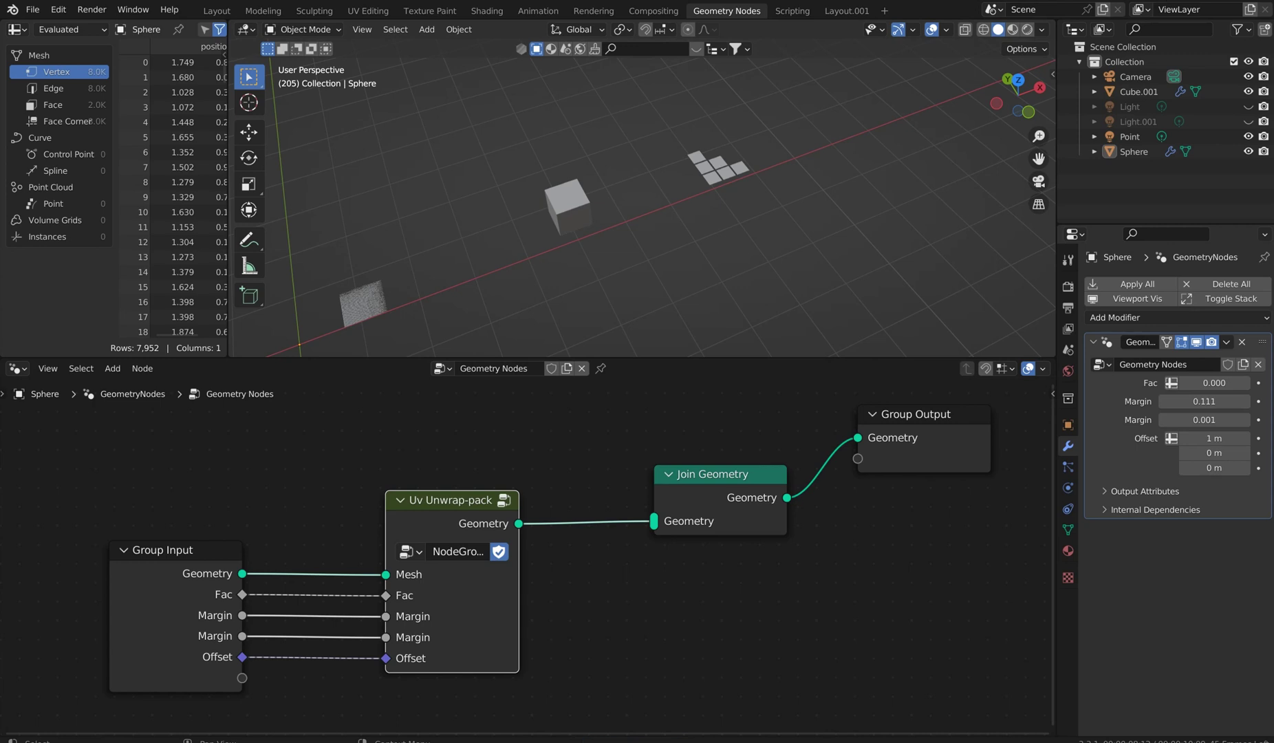
Start a new General file and add a UV sphere at the world origin.
{"action": "left_click", "coordinate": [40, 13]}
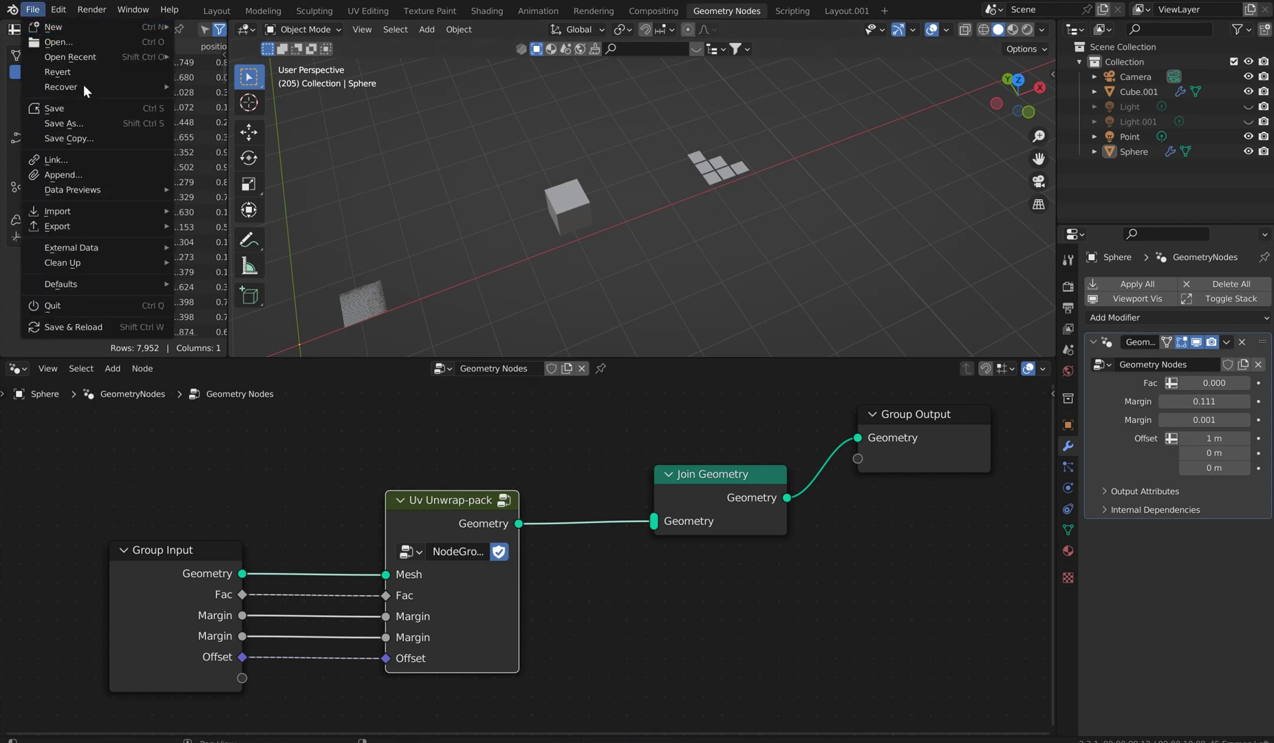
{"action": "left_click", "coordinate": [220, 27]}
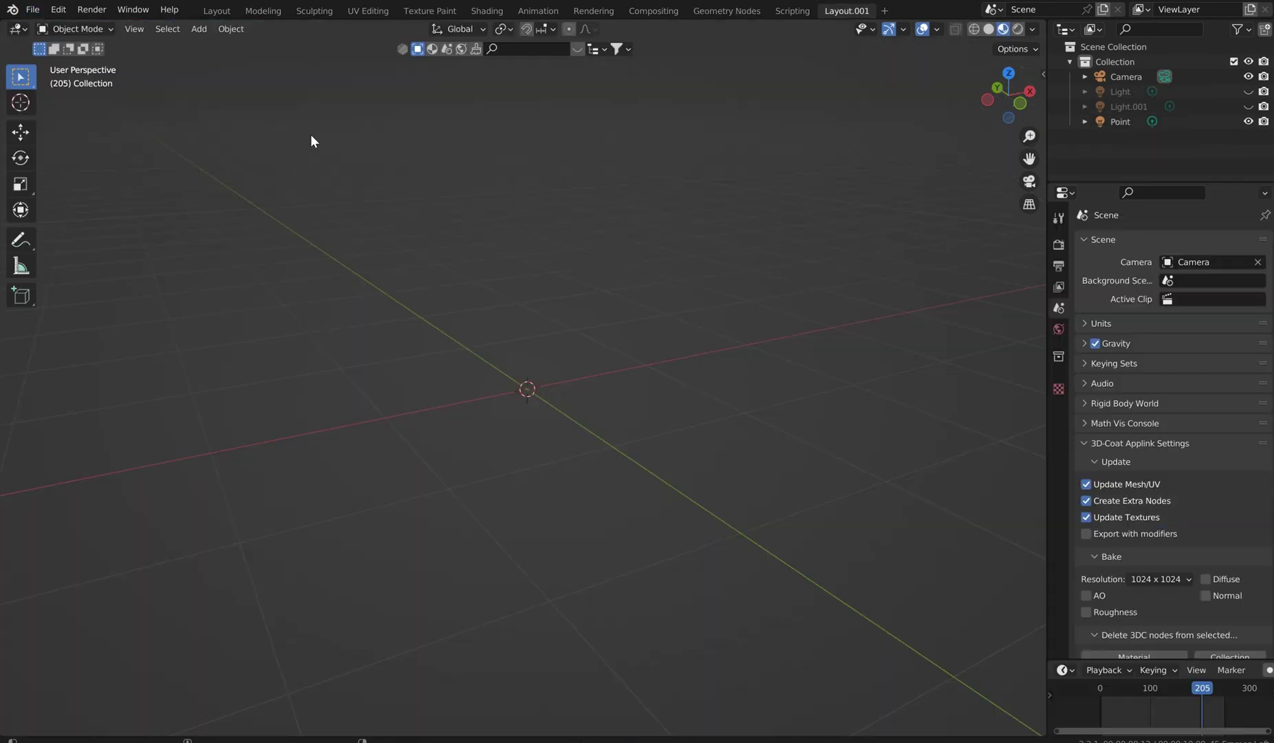
{"action": "middle_click_drag", "start_coordinate": [545, 329], "coordinate": [553, 339]}
{"action": "scroll", "coordinate": [553, 339], "scroll_direction": "down", "scroll_amount": 2}
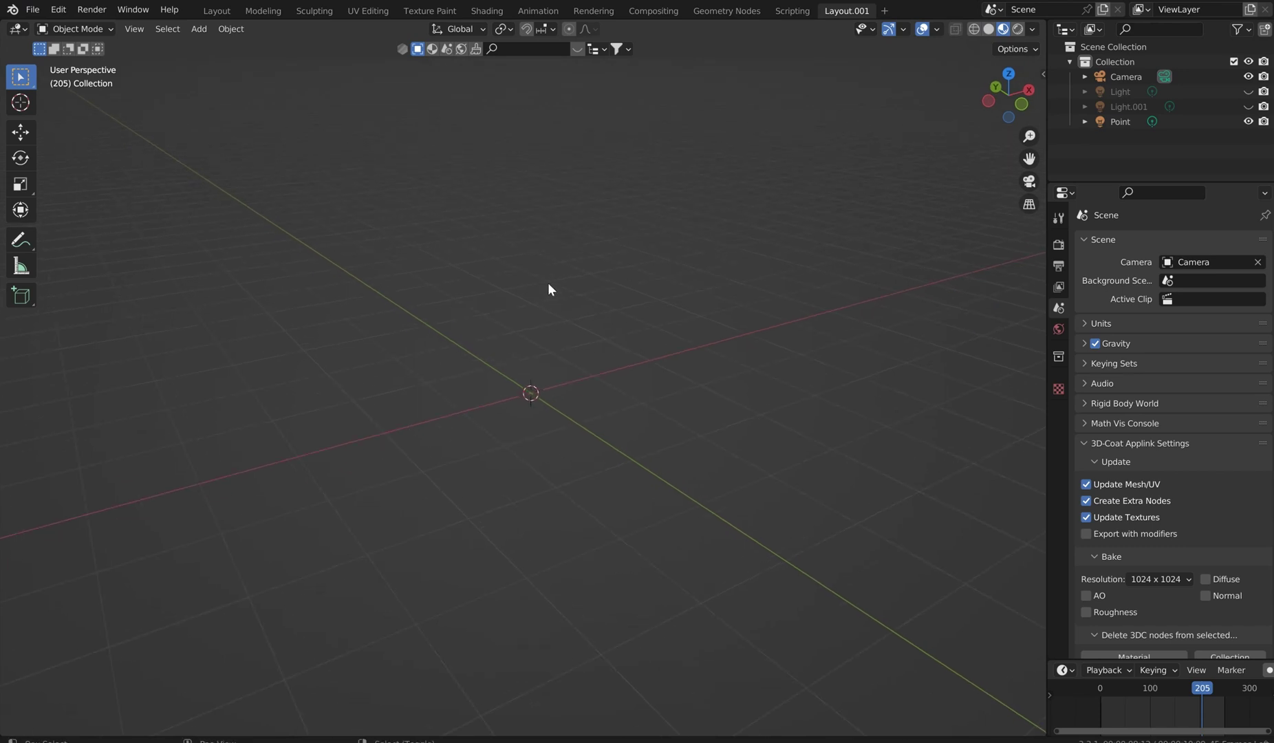
{"action": "key", "text": "shift+a"}
{"action": "mouse_move", "coordinate": [547, 282]}
{"action": "left_click", "coordinate": [627, 328]}
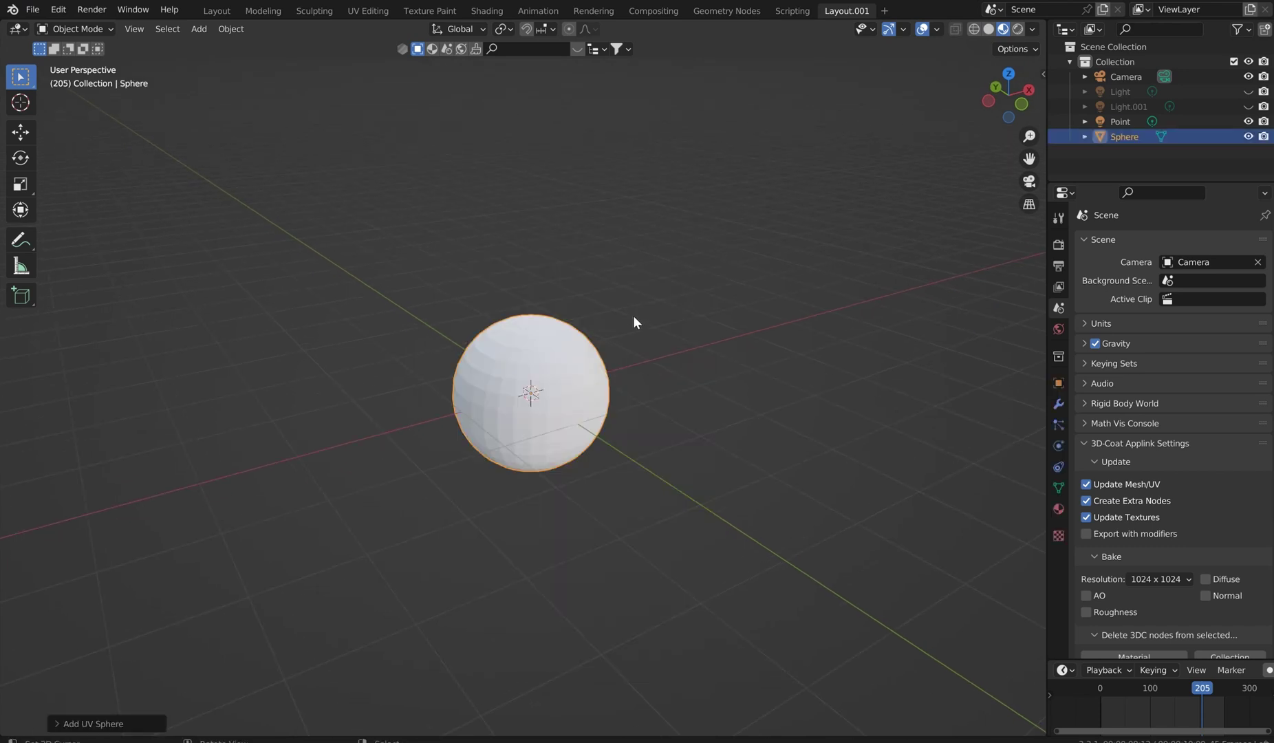
Shade the sphere smooth and raise it along the Z axis so it rests above the grid.
{"action": "right_click", "coordinate": [633, 315]}
{"action": "left_click", "coordinate": [618, 285]}
{"action": "key", "text": "g"}
{"action": "key", "text": "z"}
{"action": "left_click", "coordinate": [634, 31]}
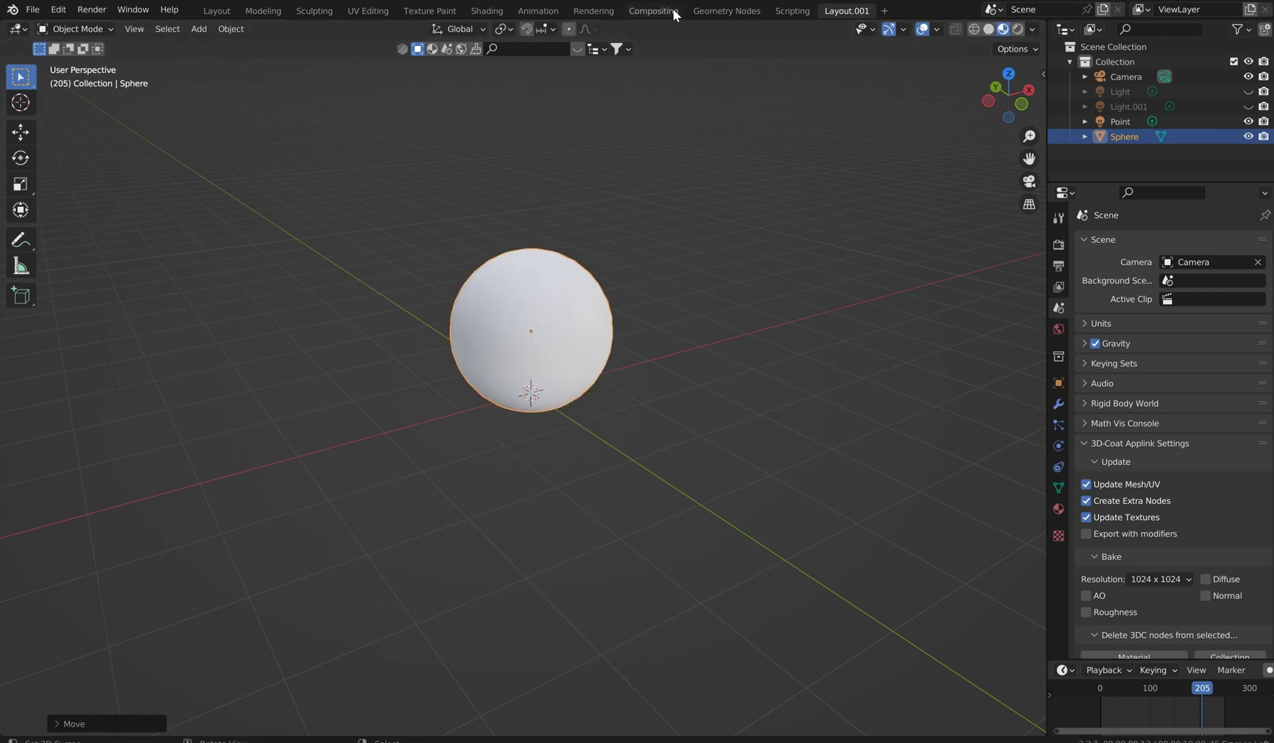
Split the 3D viewport horizontally, turn the lower area into a Geometry Node Editor, enlarge it and hide its sidebar.
{"action": "right_click", "coordinate": [503, 670]}
{"action": "right_click", "coordinate": [464, 737]}
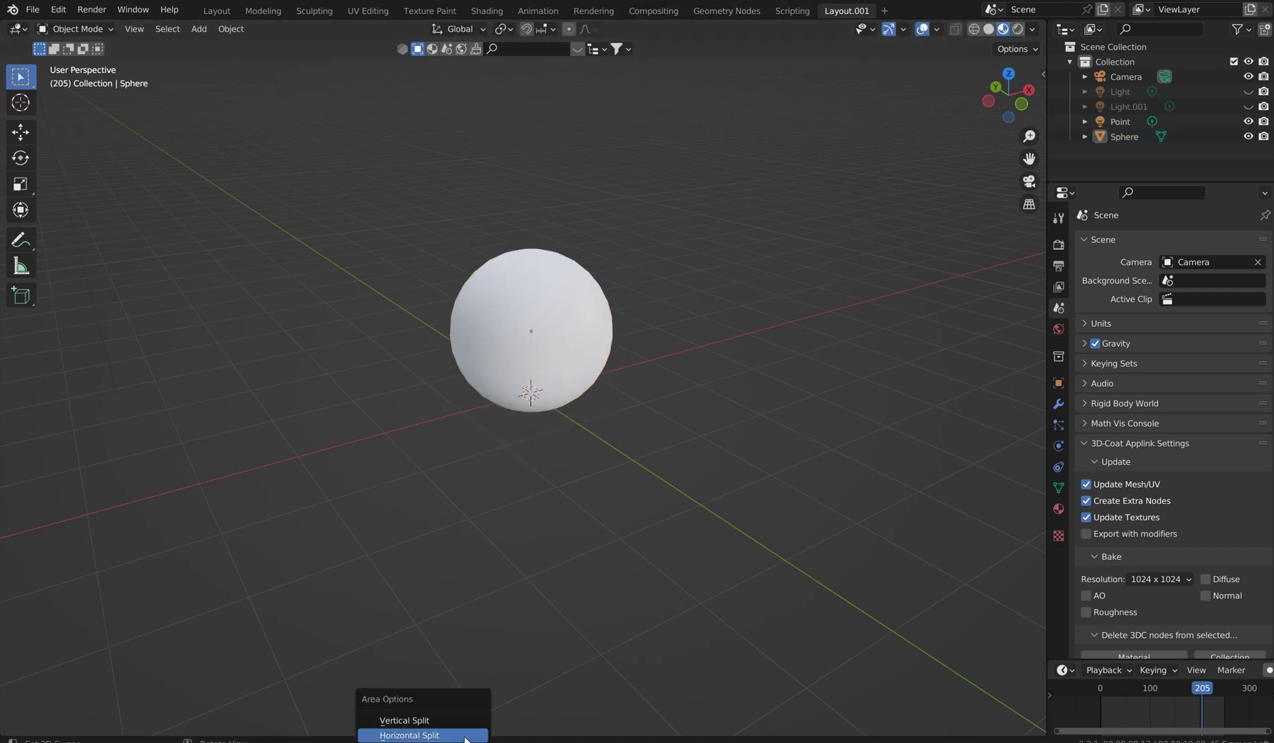
{"action": "left_click", "coordinate": [465, 735]}
{"action": "left_click", "coordinate": [402, 473]}
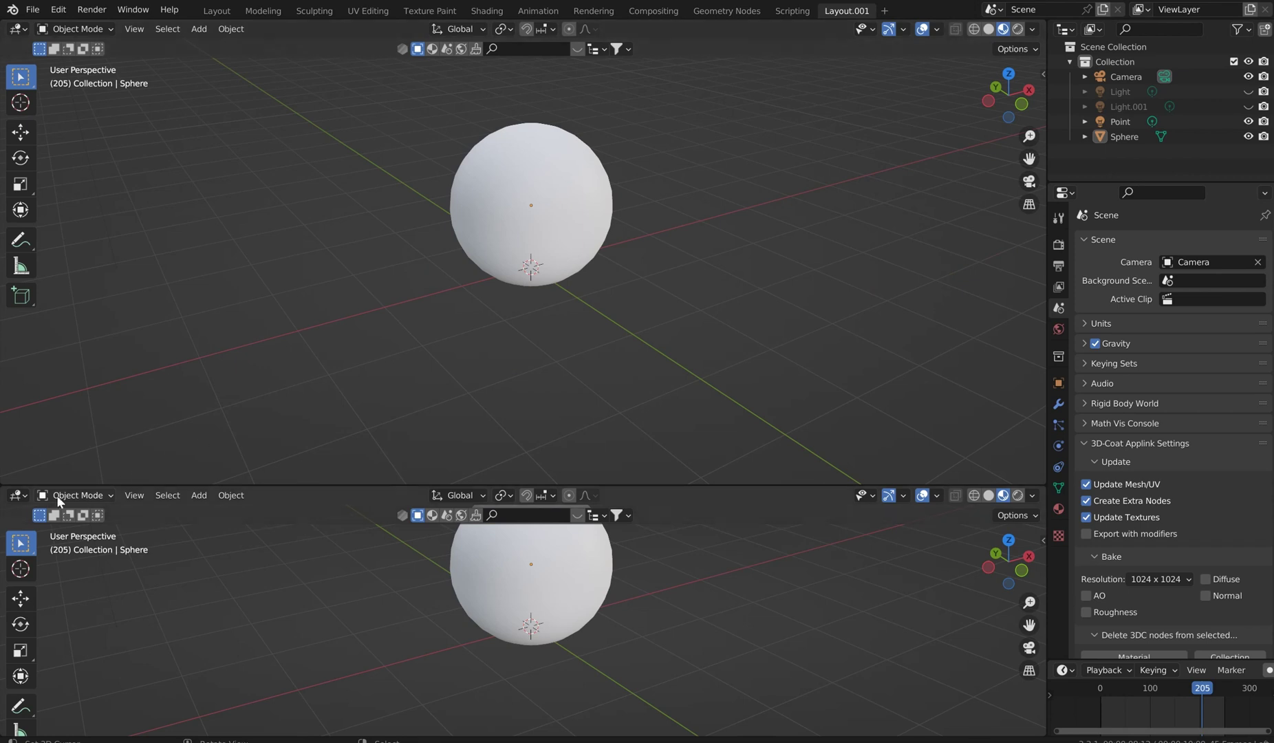
{"action": "left_click", "coordinate": [19, 495]}
{"action": "left_click", "coordinate": [77, 618]}
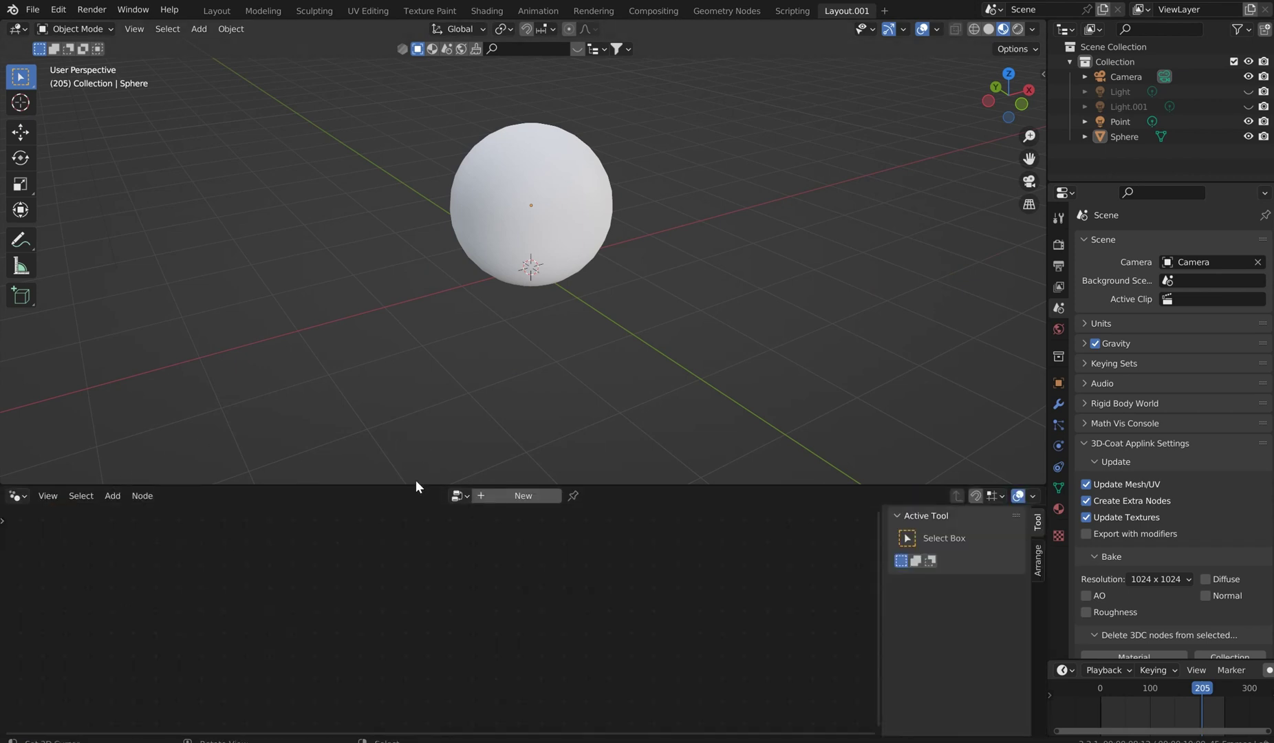
{"action": "left_click_drag", "start_coordinate": [418, 484], "coordinate": [450, 376]}
{"action": "key", "text": "n"}
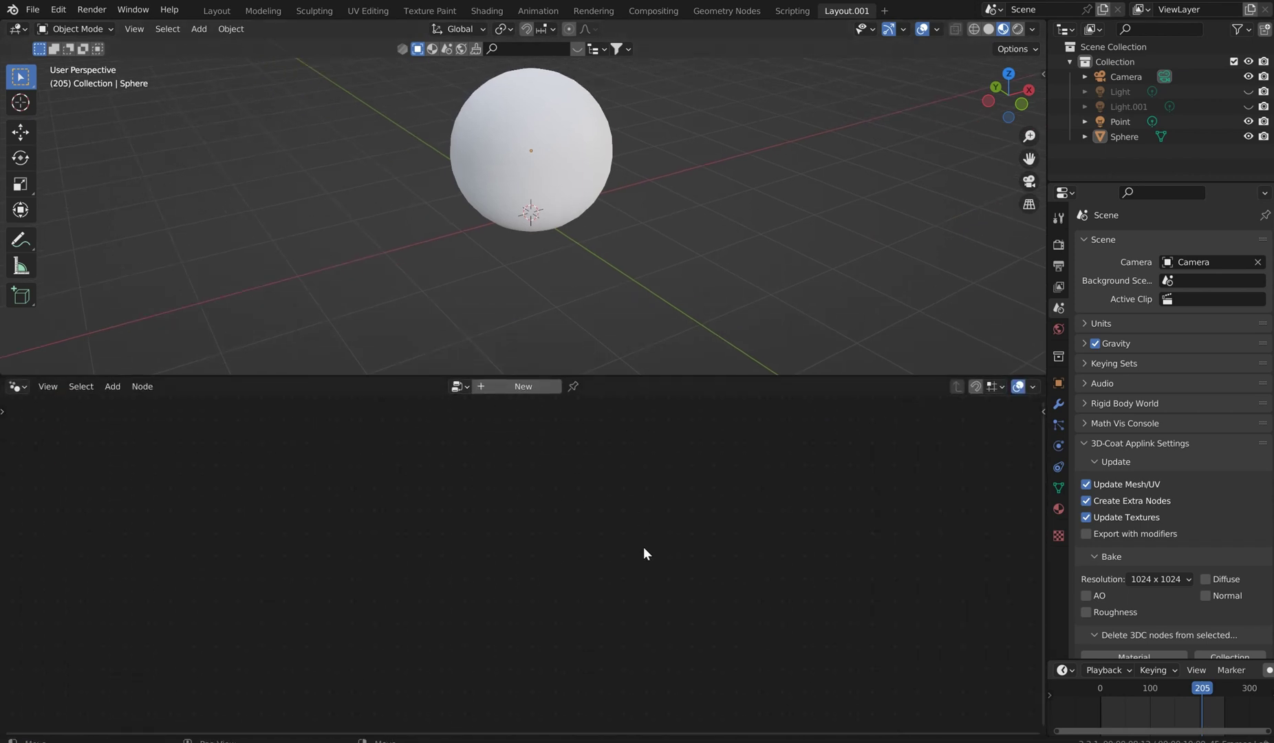
Select the sphere and create a new Geometry Nodes tree for it.
{"action": "left_click", "coordinate": [516, 173]}
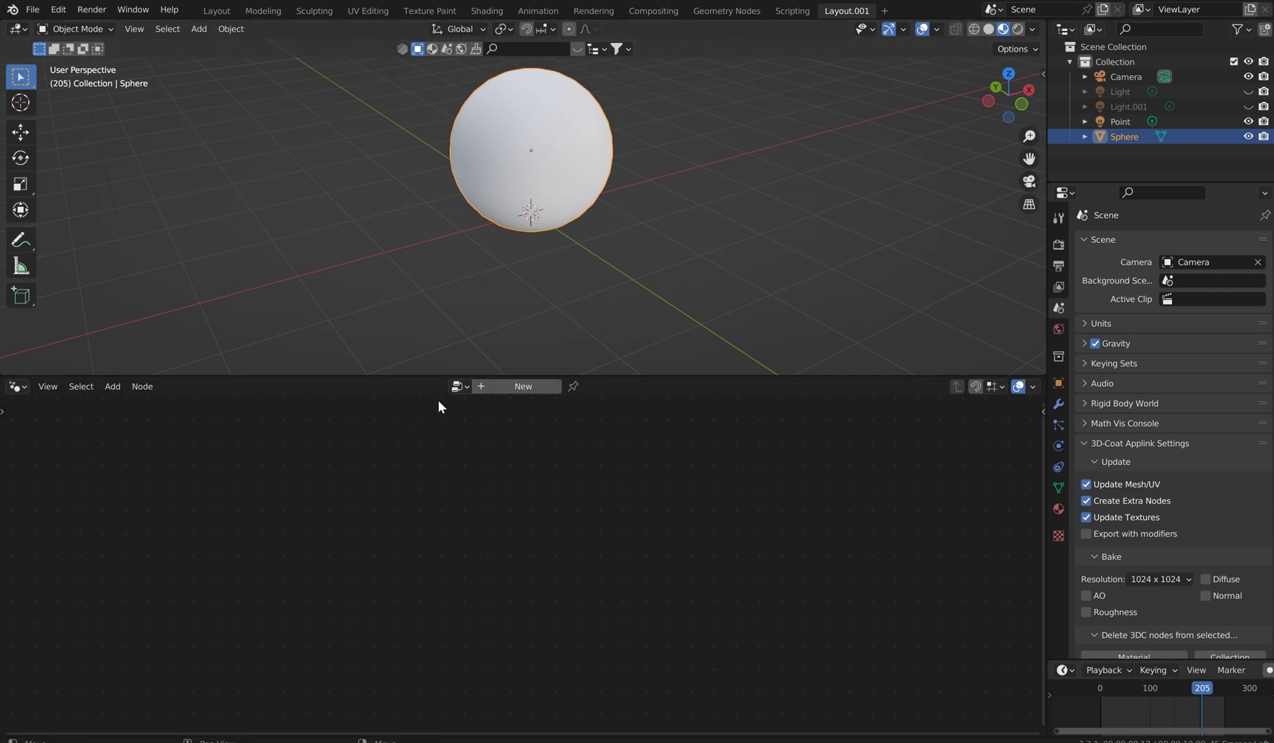
{"action": "left_click", "coordinate": [503, 385]}
{"action": "key", "text": "Home"}
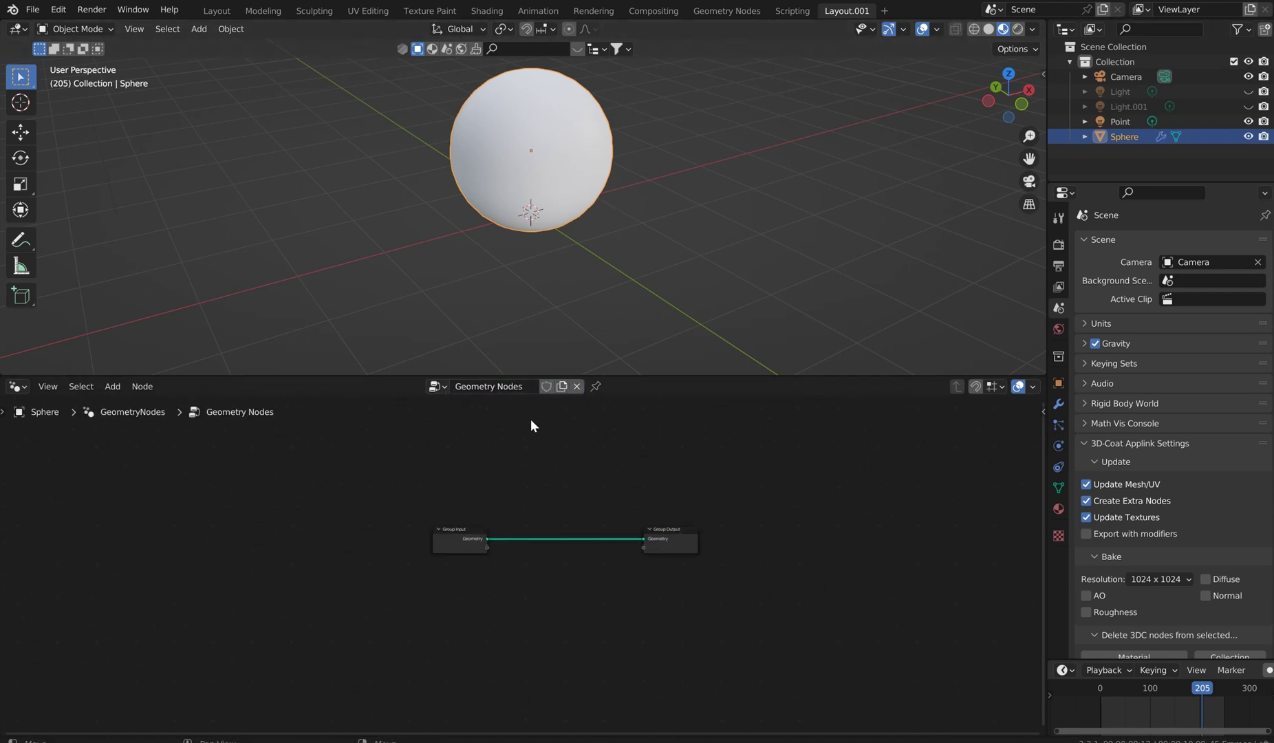
{"action": "scroll", "coordinate": [530, 418], "scroll_direction": "up", "scroll_amount": 1}
{"action": "middle_click_drag", "start_coordinate": [589, 402], "coordinate": [494, 456]}
{"action": "scroll", "coordinate": [526, 417], "scroll_direction": "up", "scroll_amount": 6}
{"action": "scroll", "coordinate": [522, 440], "scroll_direction": "up", "scroll_amount": 4}
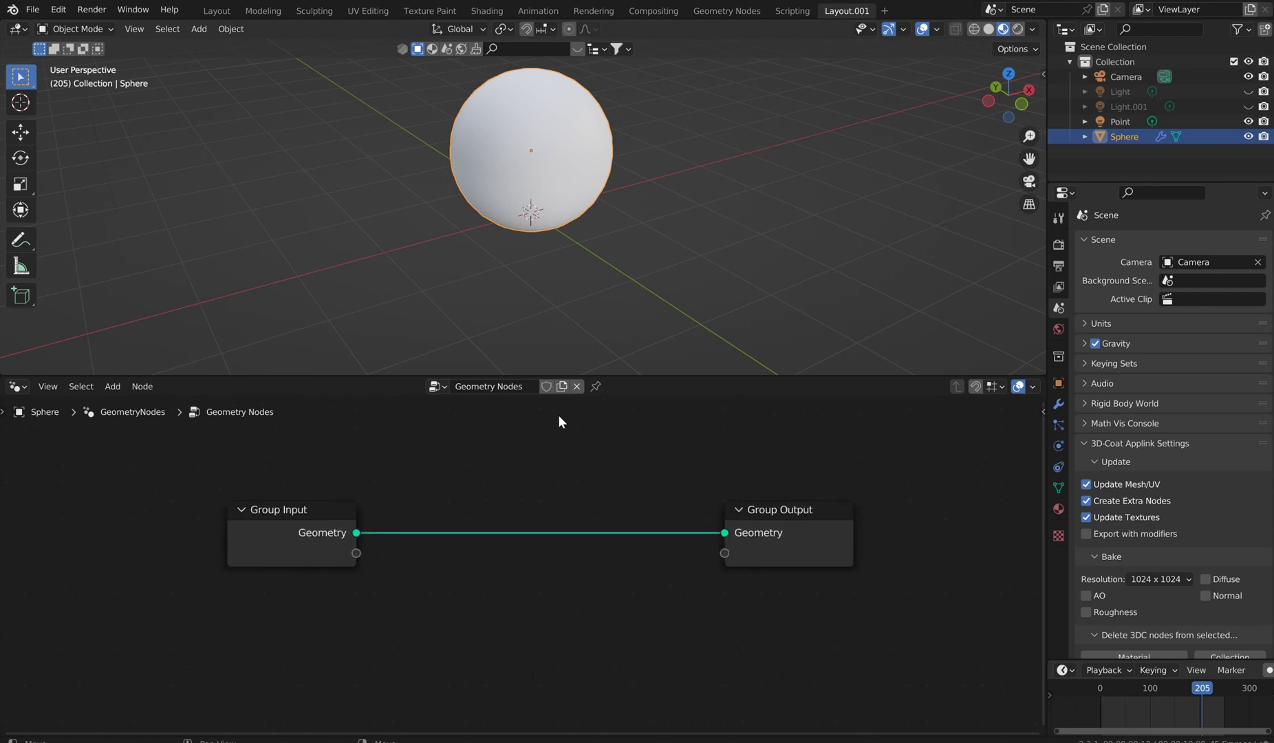
Start an Append and browse to the NodeTree folder inside UV1.0.blend in the desktop's Assetpacks folder.
{"action": "left_click", "coordinate": [37, 7]}
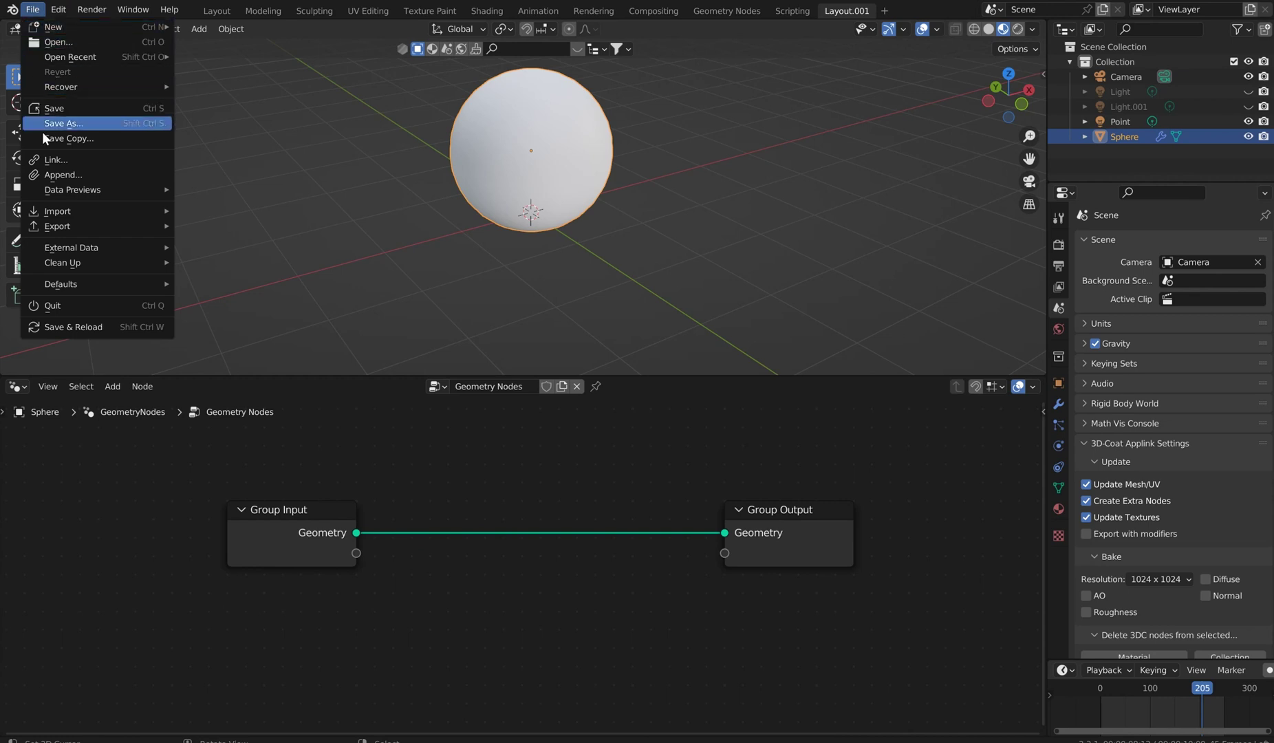
{"action": "left_click", "coordinate": [60, 172]}
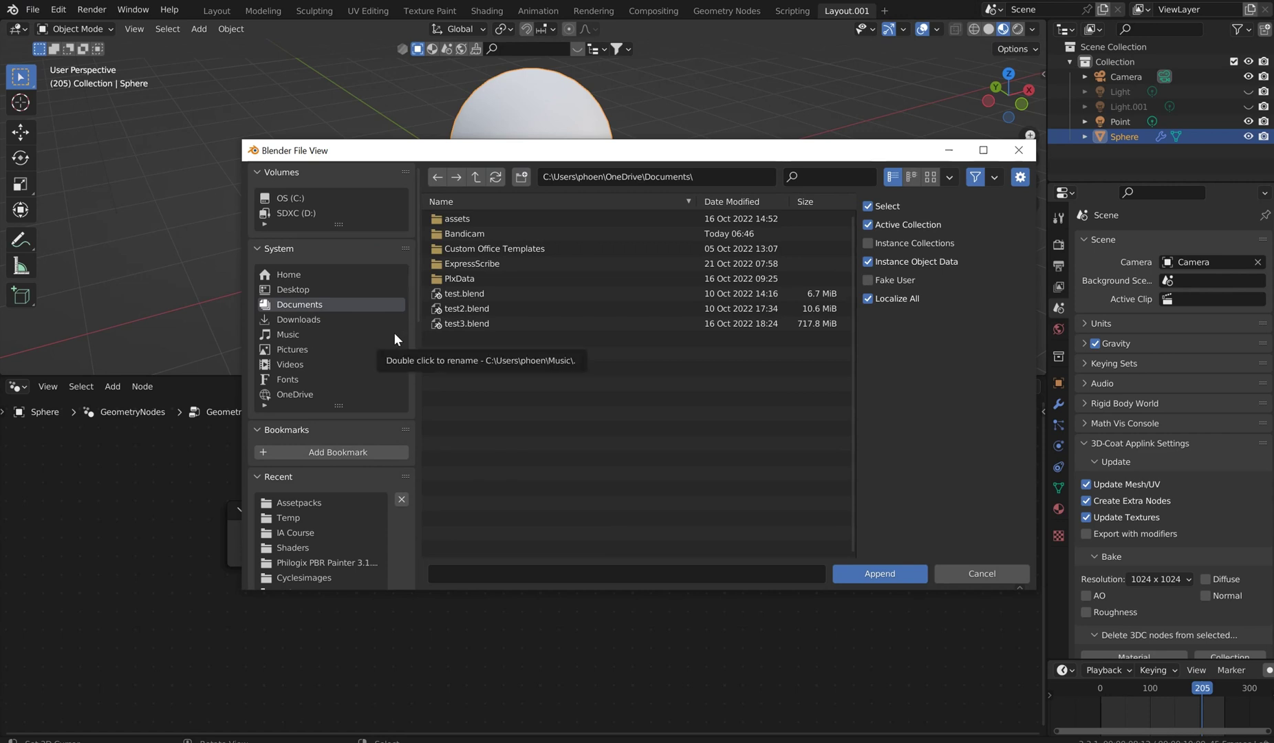
{"action": "left_click", "coordinate": [328, 289]}
{"action": "double_click", "coordinate": [460, 233]}
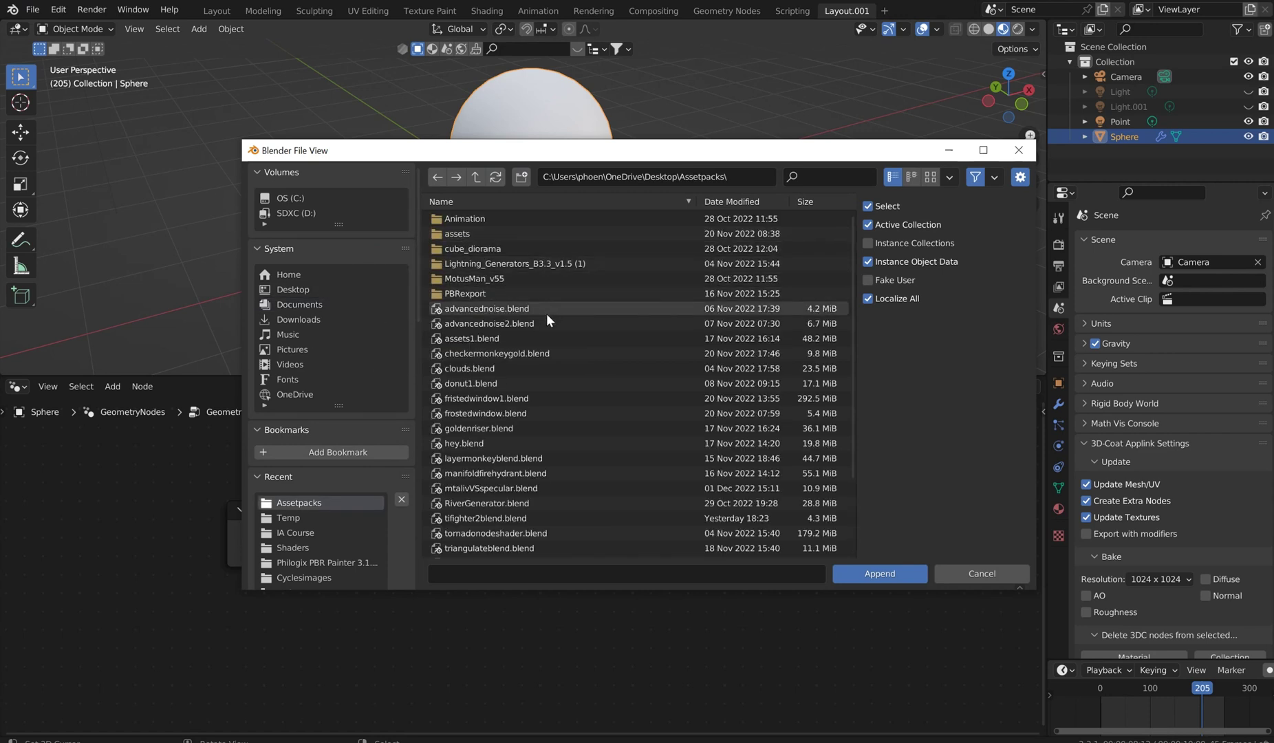
{"action": "scroll", "coordinate": [546, 314], "scroll_direction": "down", "scroll_amount": 3}
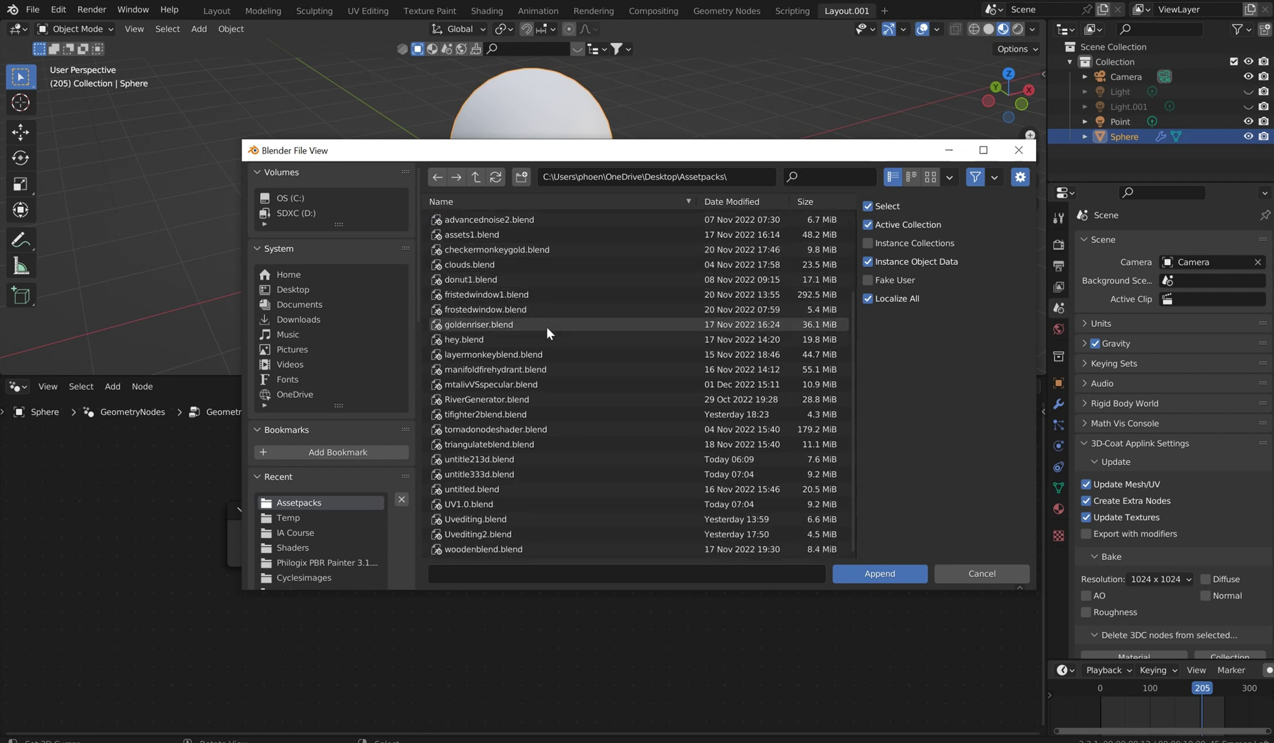
{"action": "double_click", "coordinate": [472, 503]}
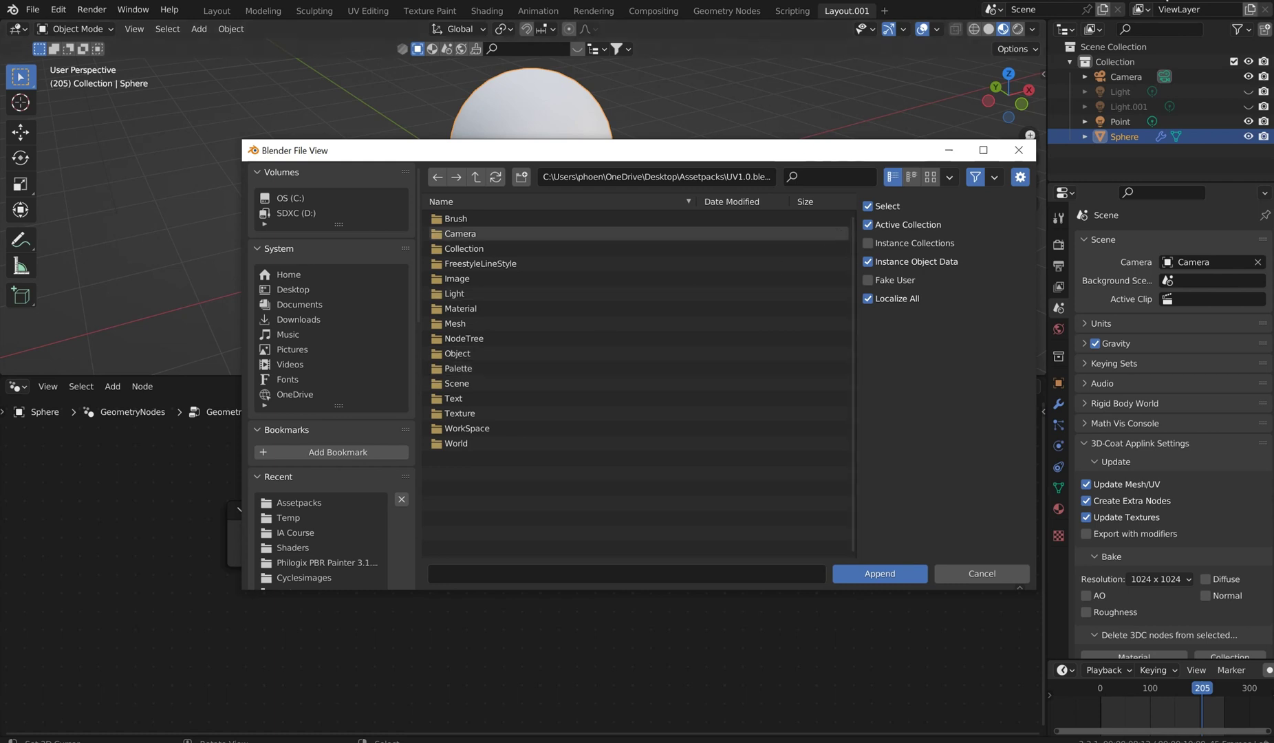
{"action": "left_click", "coordinate": [466, 335]}
{"action": "double_click", "coordinate": [474, 334]}
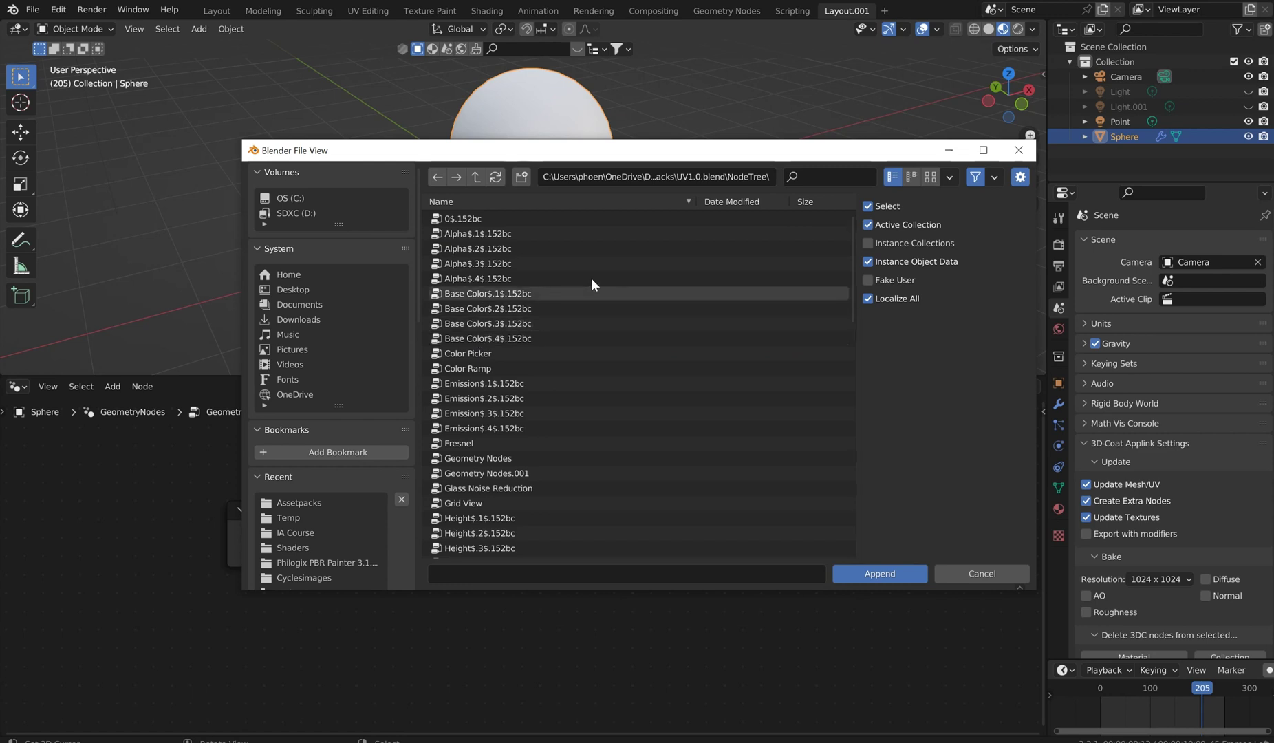
Find the NodeGroup node tree in UV1.0.blend and append it to the file.
{"action": "scroll", "coordinate": [647, 285], "scroll_direction": "down", "scroll_amount": 5}
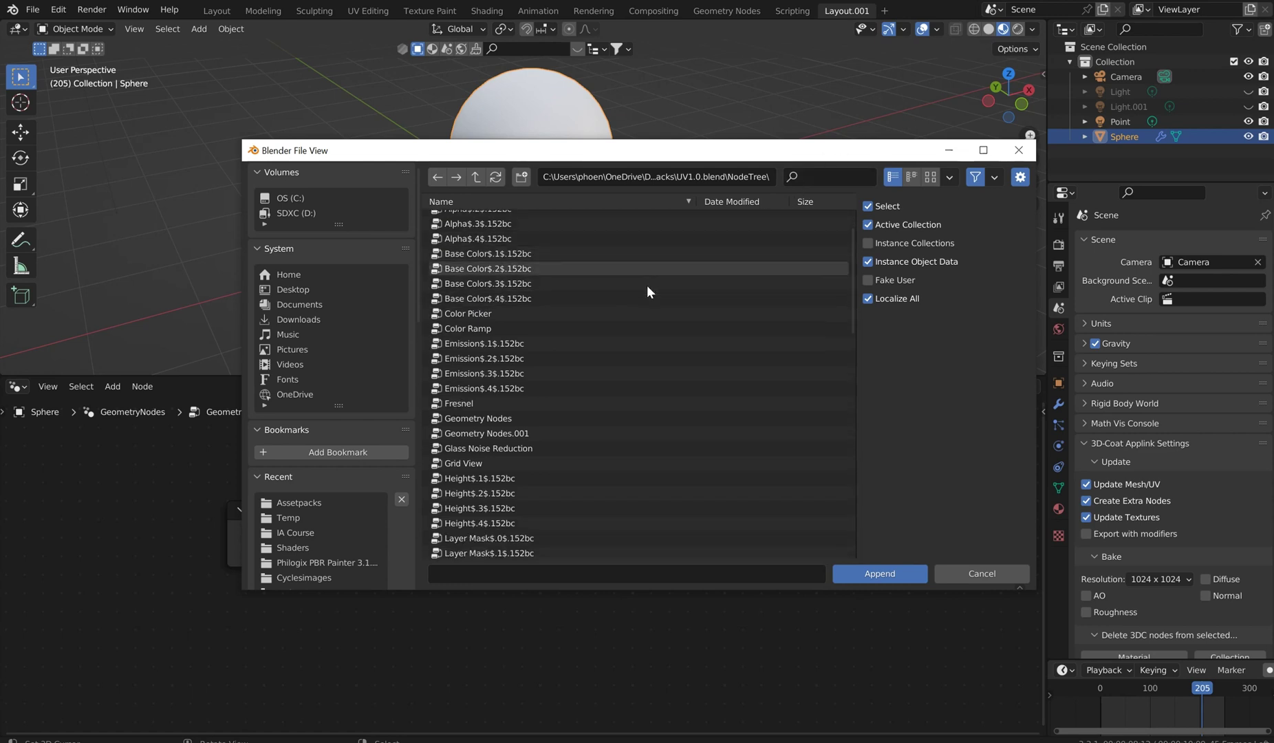
{"action": "scroll", "coordinate": [646, 285], "scroll_direction": "down", "scroll_amount": 15}
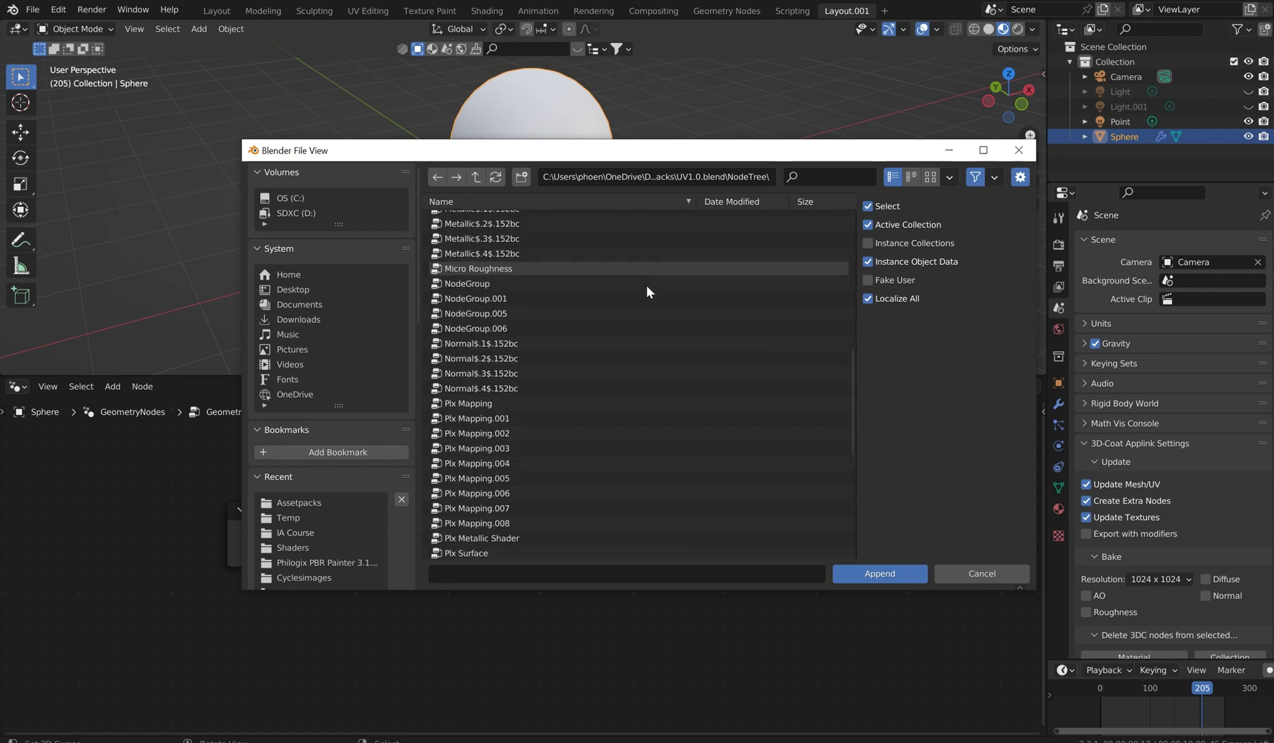
{"action": "scroll", "coordinate": [646, 285], "scroll_direction": "down", "scroll_amount": 5}
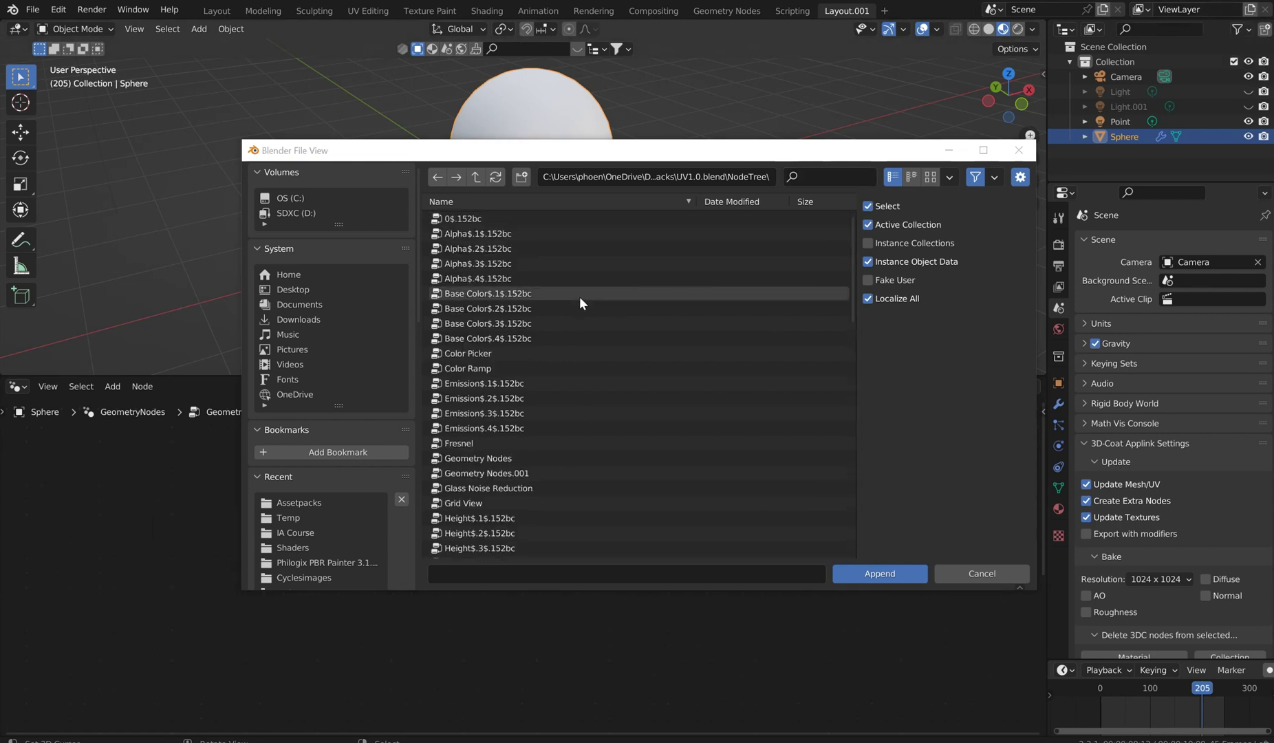
{"action": "scroll", "coordinate": [568, 303], "scroll_direction": "down", "scroll_amount": 4}
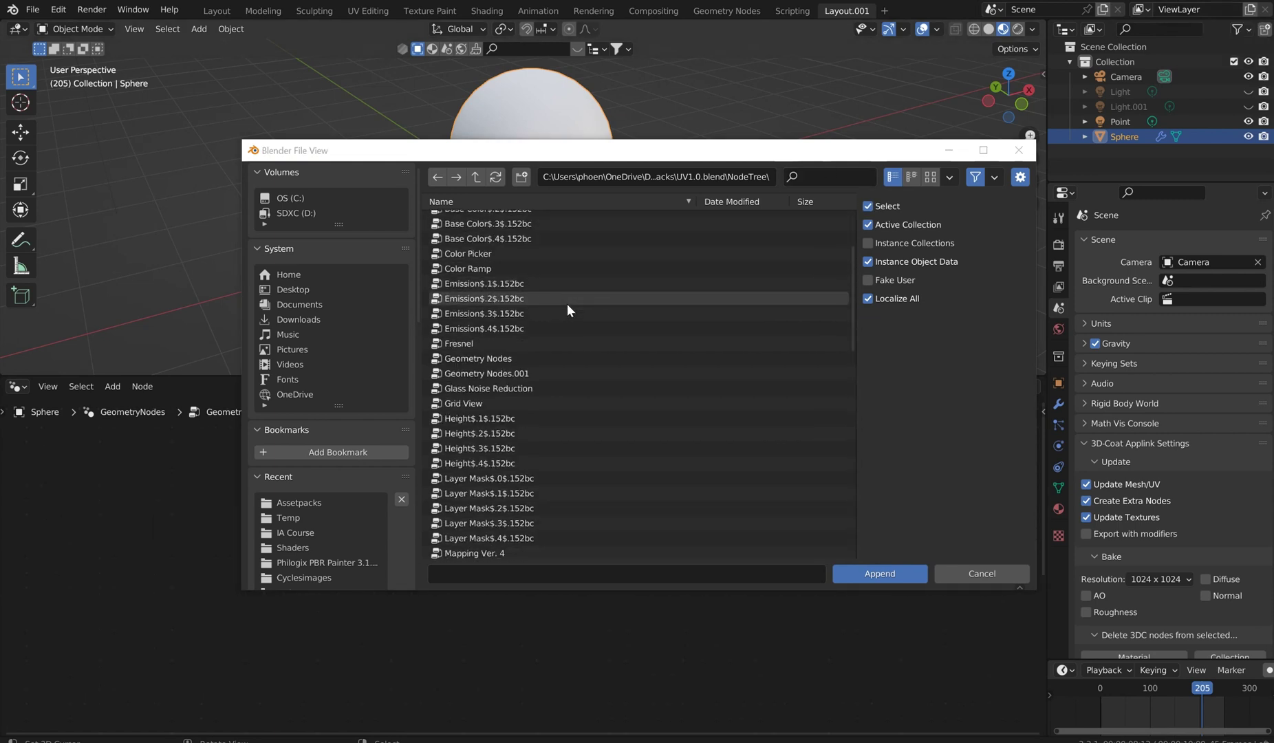
{"action": "scroll", "coordinate": [565, 304], "scroll_direction": "up", "scroll_amount": 4}
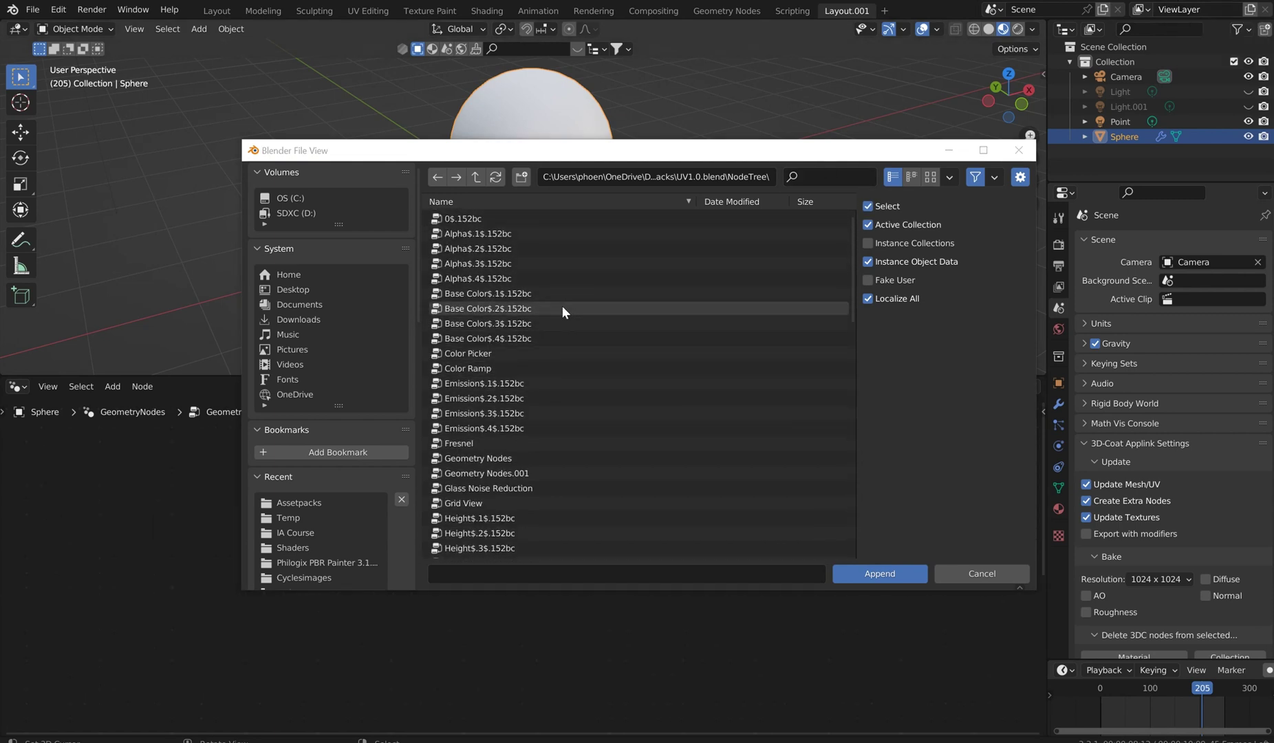
{"action": "scroll", "coordinate": [562, 310], "scroll_direction": "down", "scroll_amount": 2}
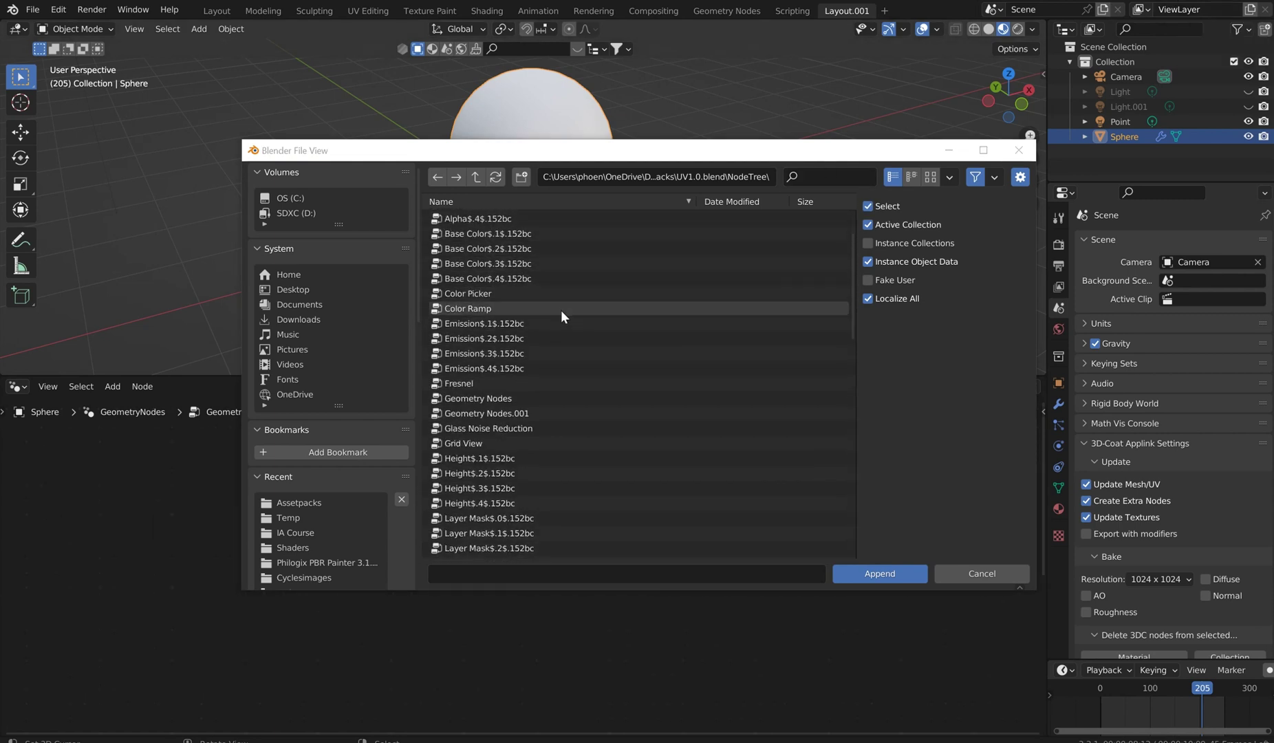
{"action": "scroll", "coordinate": [585, 376], "scroll_direction": "down", "scroll_amount": 10}
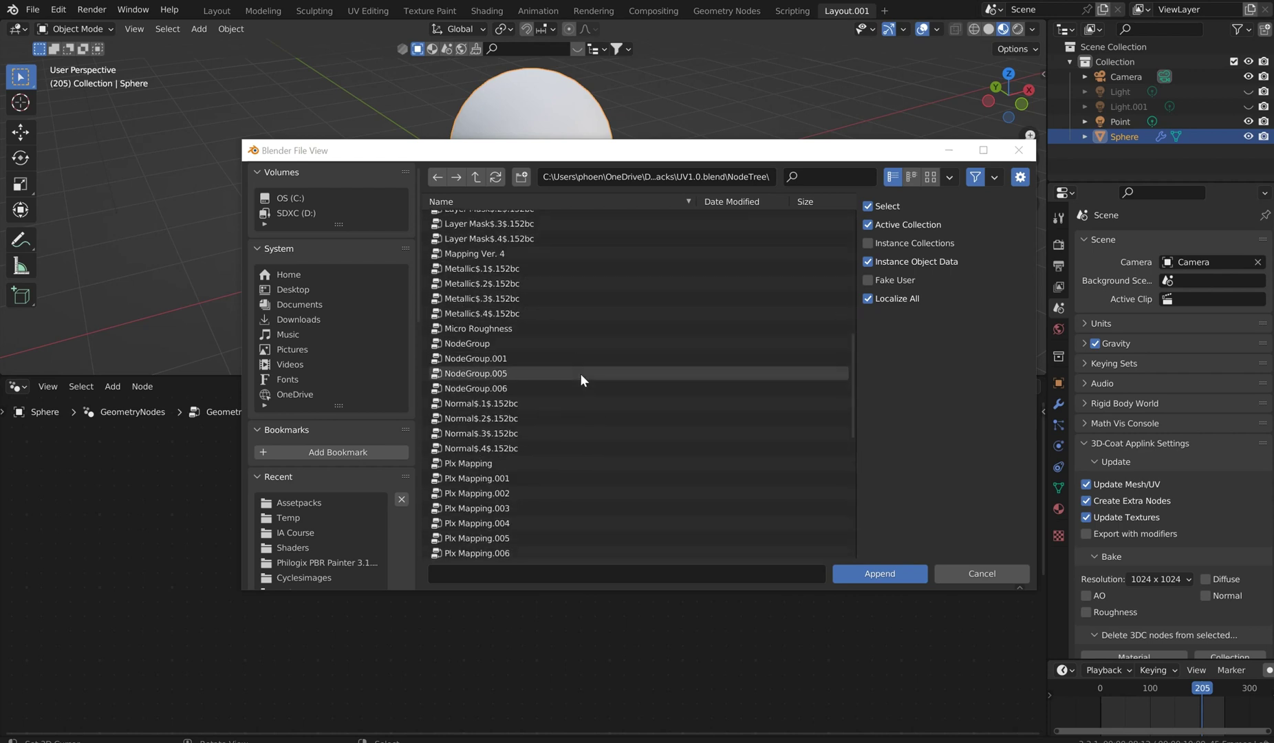
{"action": "double_click", "coordinate": [487, 342]}
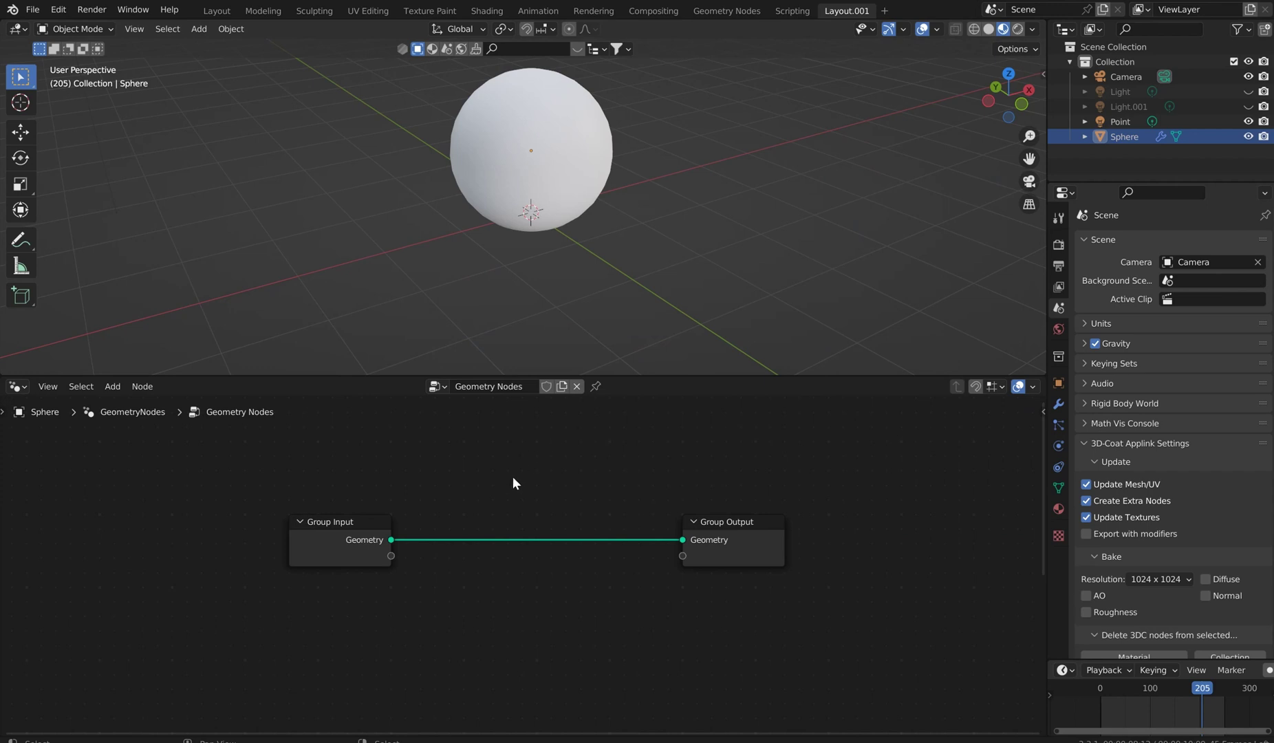
Add the appended NodeGroup to the sphere's node tree and place it unconnected to the left of the Group Input node.
{"action": "scroll", "coordinate": [513, 490], "scroll_direction": "up", "scroll_amount": 1}
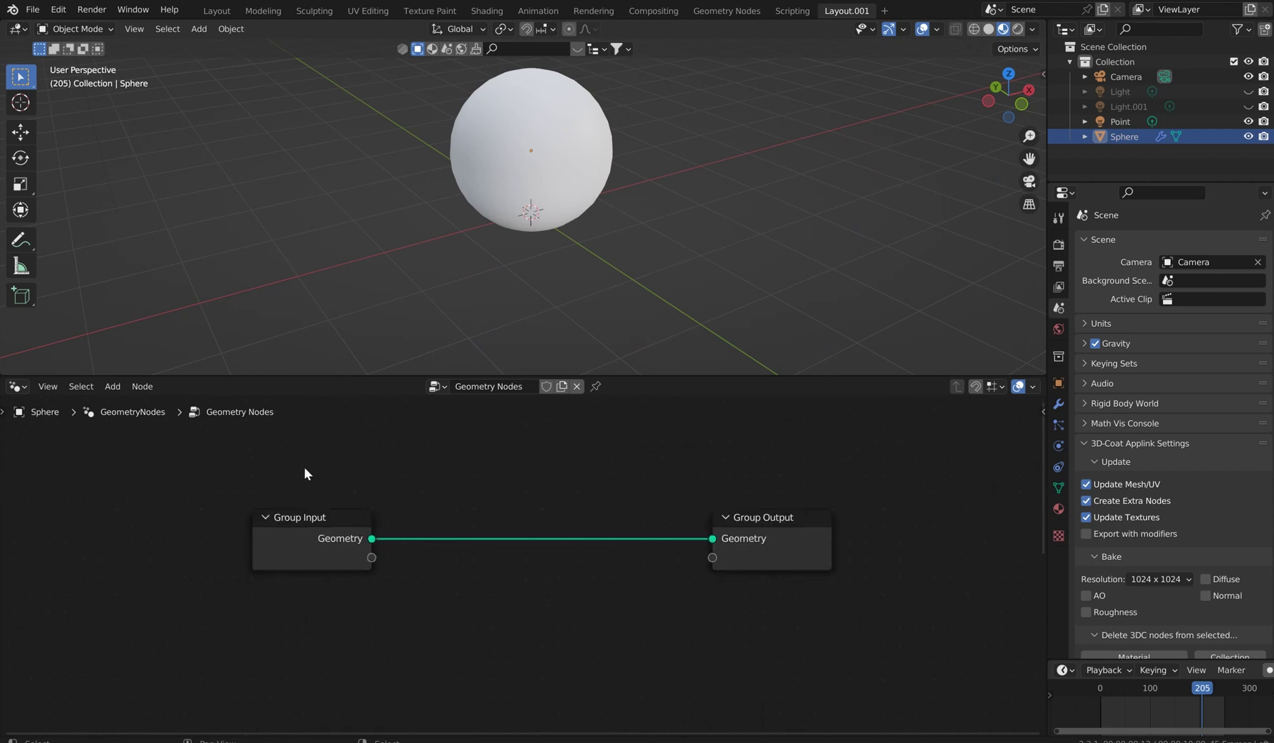
{"action": "key", "text": "shift+a"}
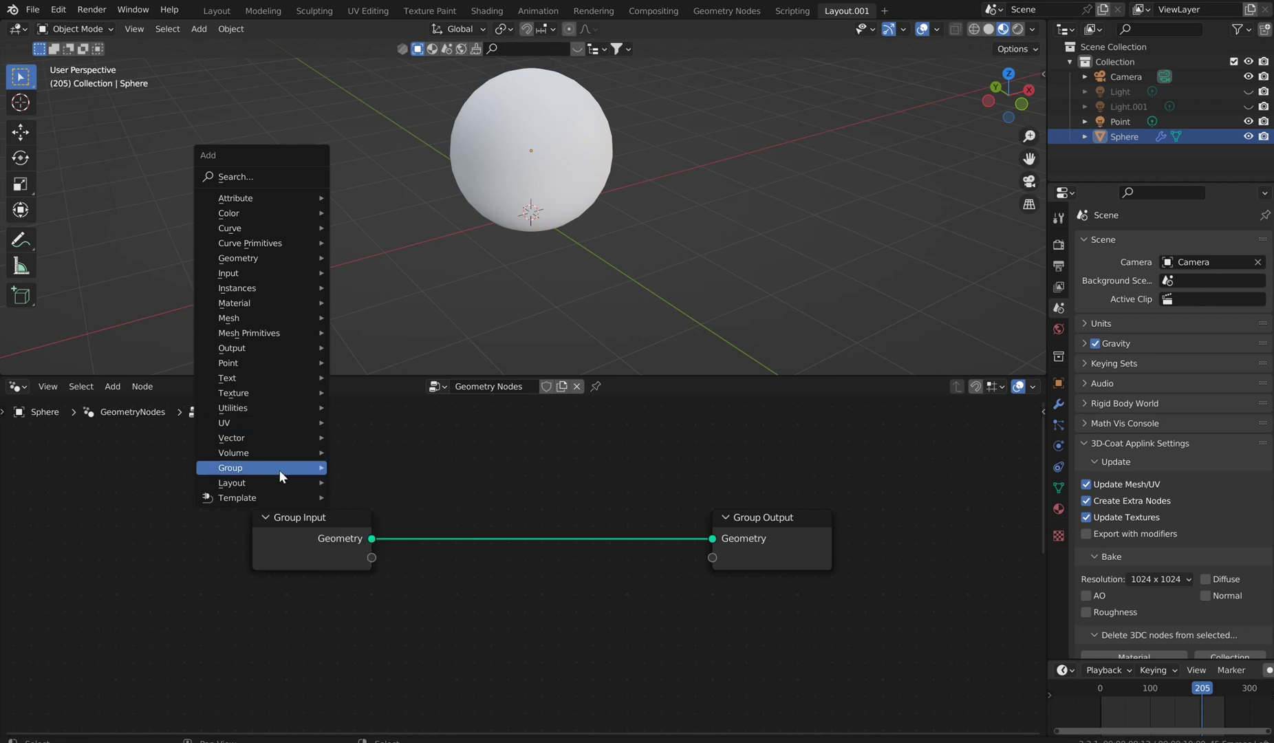
{"action": "mouse_move", "coordinate": [280, 471]}
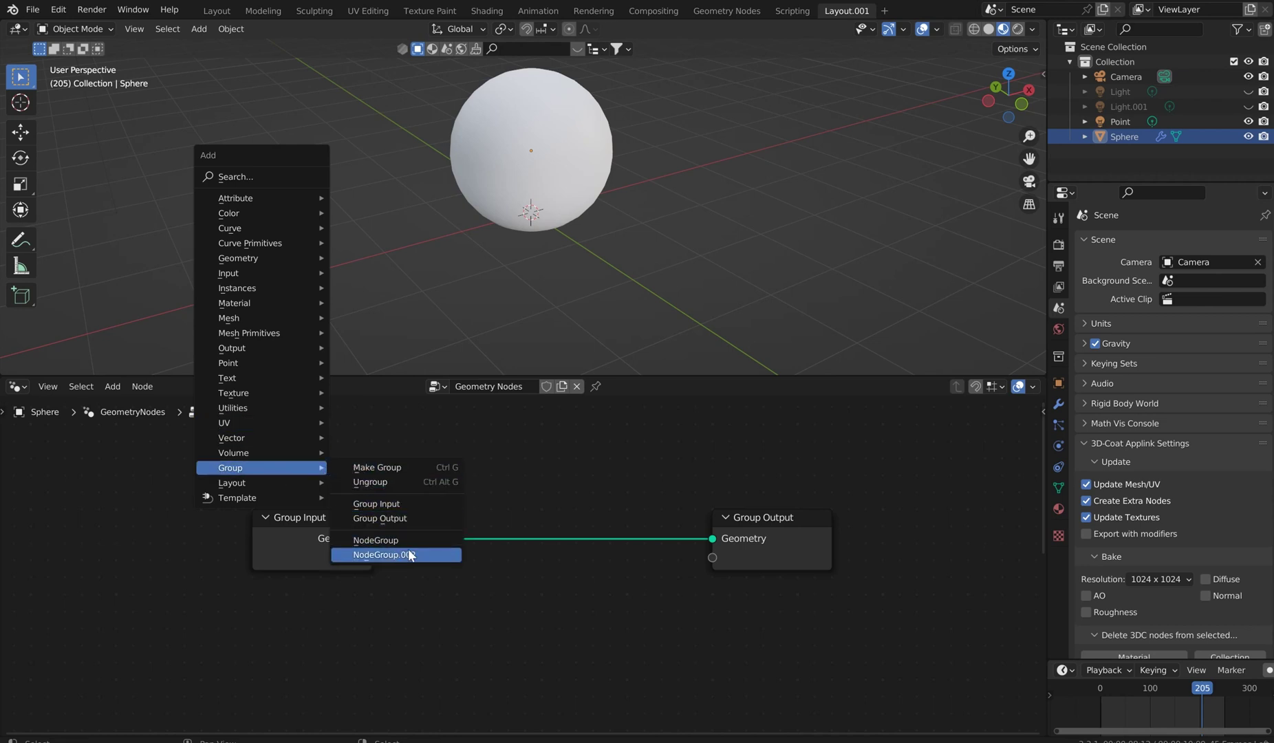
{"action": "left_click", "coordinate": [392, 539]}
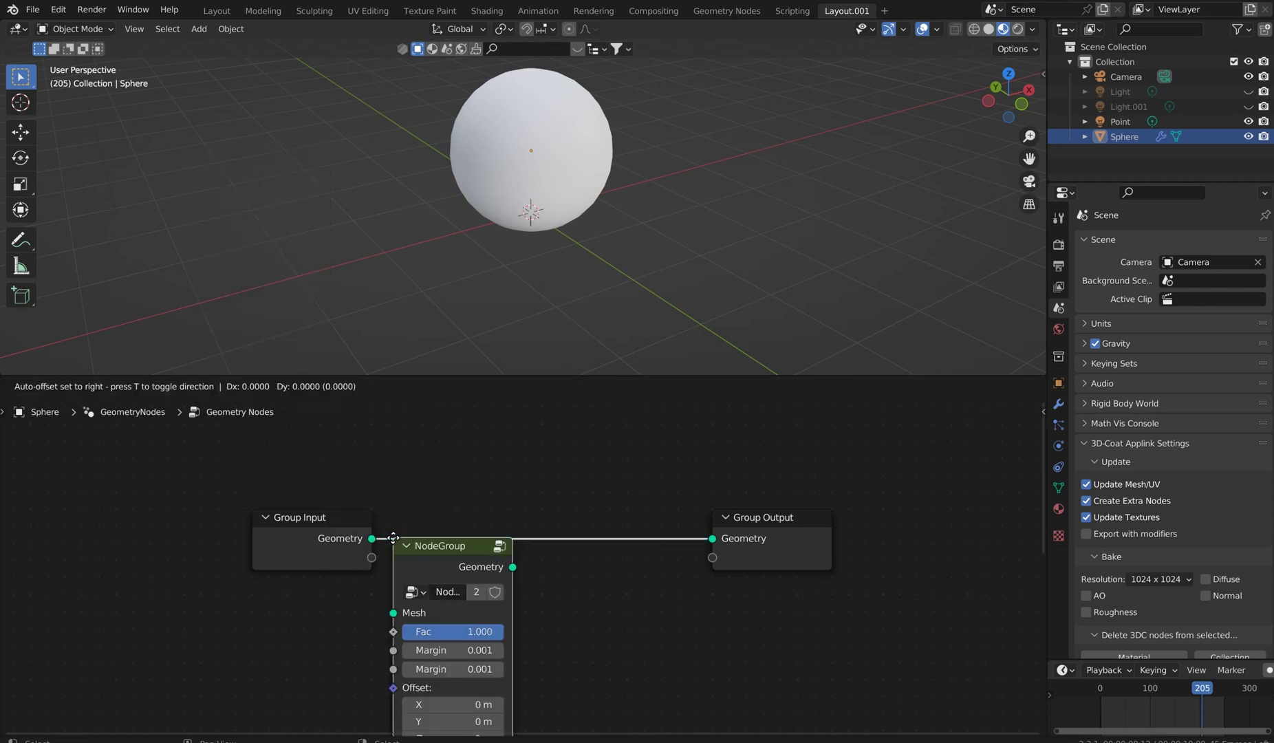
{"action": "left_click", "coordinate": [98, 479]}
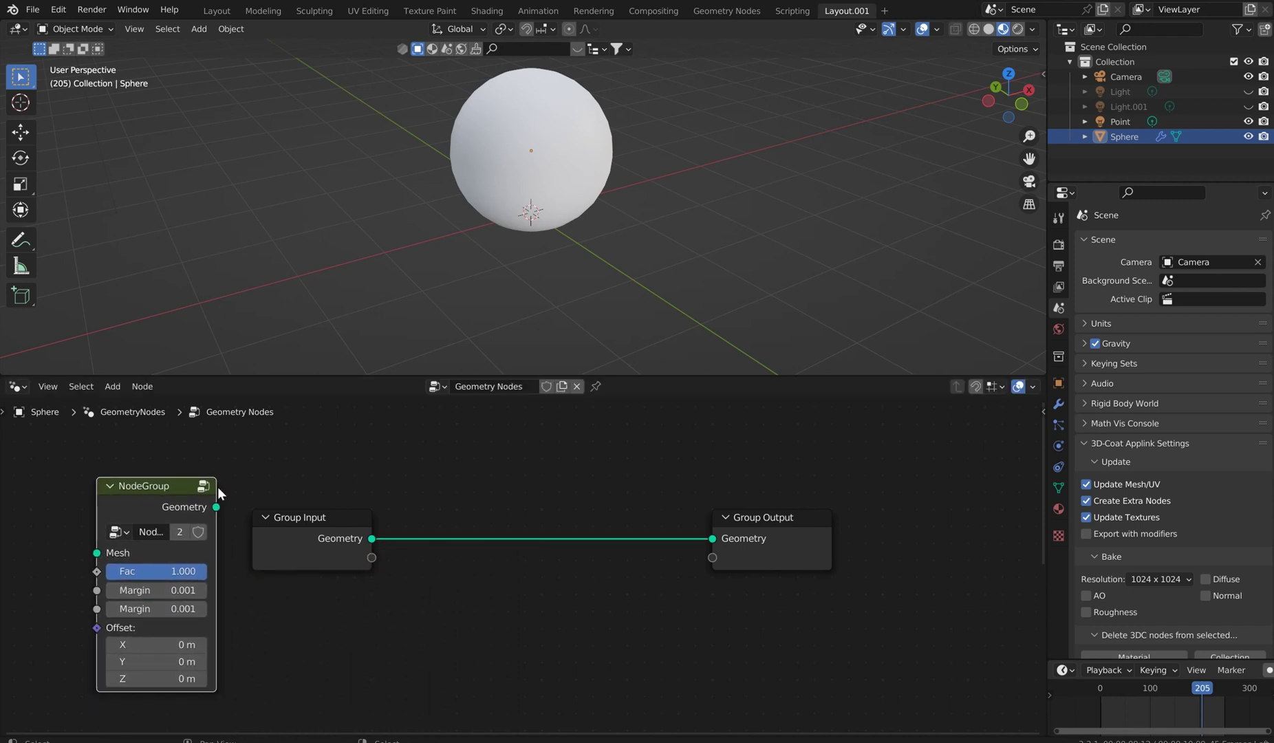
{"action": "middle_click_drag", "start_coordinate": [219, 494], "coordinate": [544, 472]}
{"action": "scroll", "coordinate": [543, 472], "scroll_direction": "up", "scroll_amount": 3}
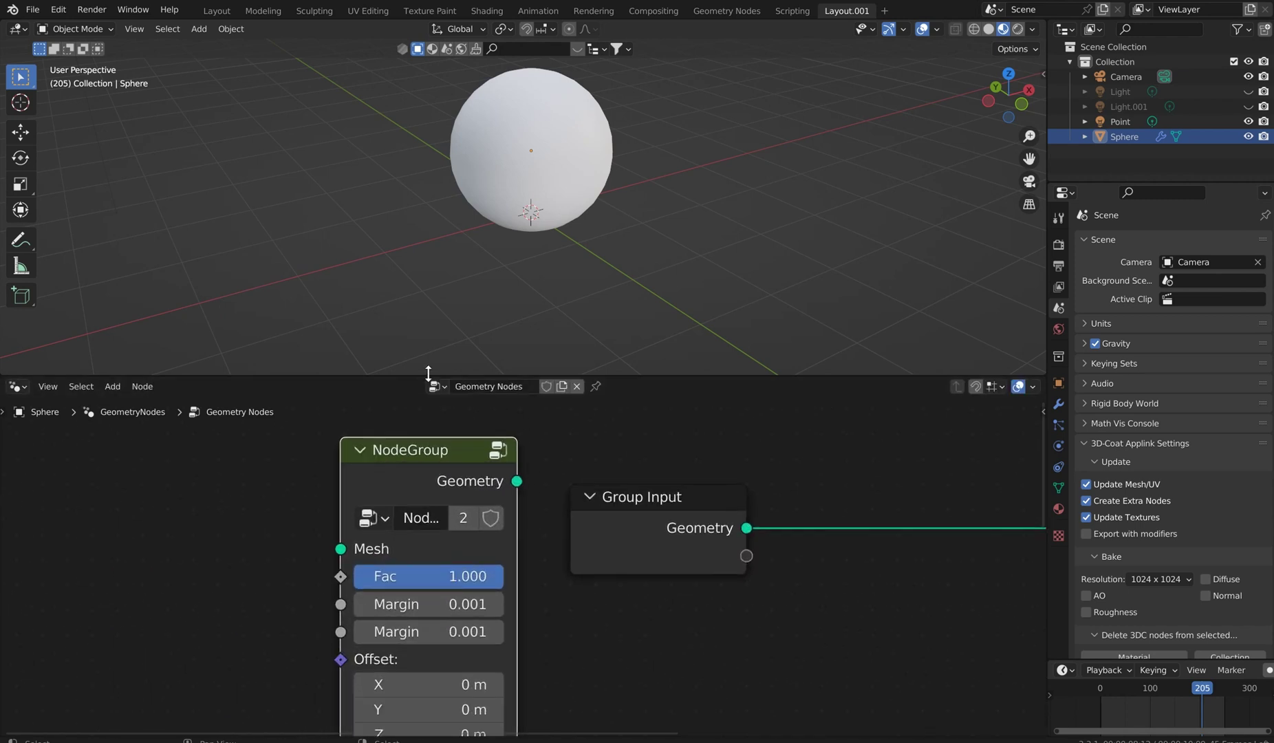
Insert the NodeGroup node between Group Input and Group Output on the sphere's geometry link.
{"action": "left_click_drag", "start_coordinate": [428, 374], "coordinate": [416, 210]}
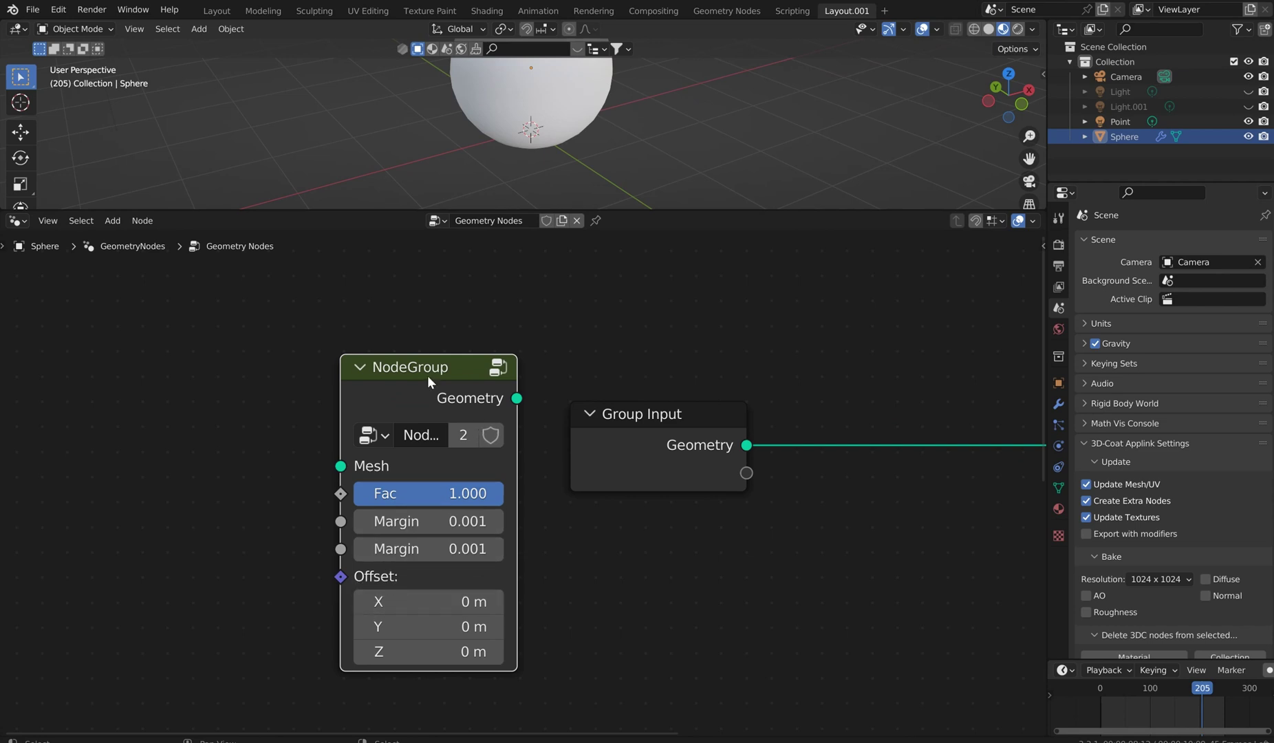
{"action": "left_click_drag", "start_coordinate": [427, 375], "coordinate": [910, 390]}
{"action": "middle_click_drag", "start_coordinate": [910, 390], "coordinate": [517, 392]}
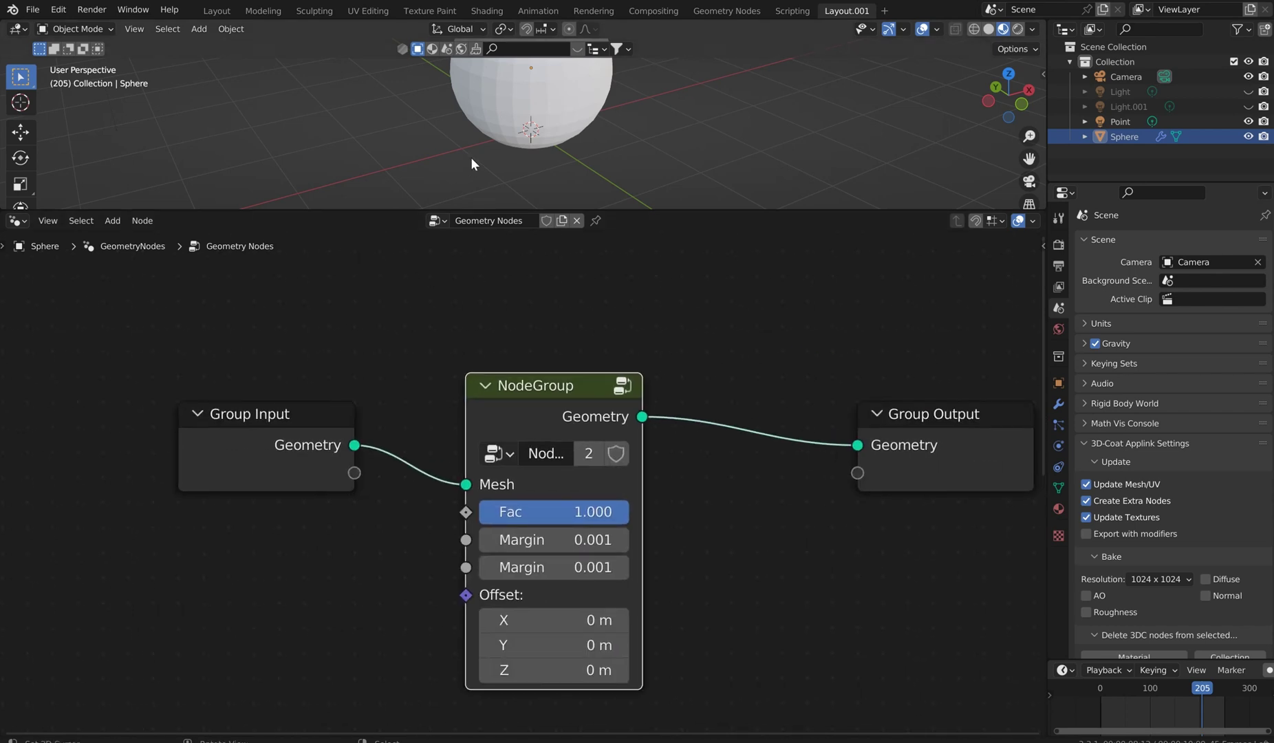
Show the sphere's modifier properties and, in top view, set the NodeGroup's Fac to 0.000.
{"action": "scroll", "coordinate": [470, 163], "scroll_direction": "down", "scroll_amount": 5}
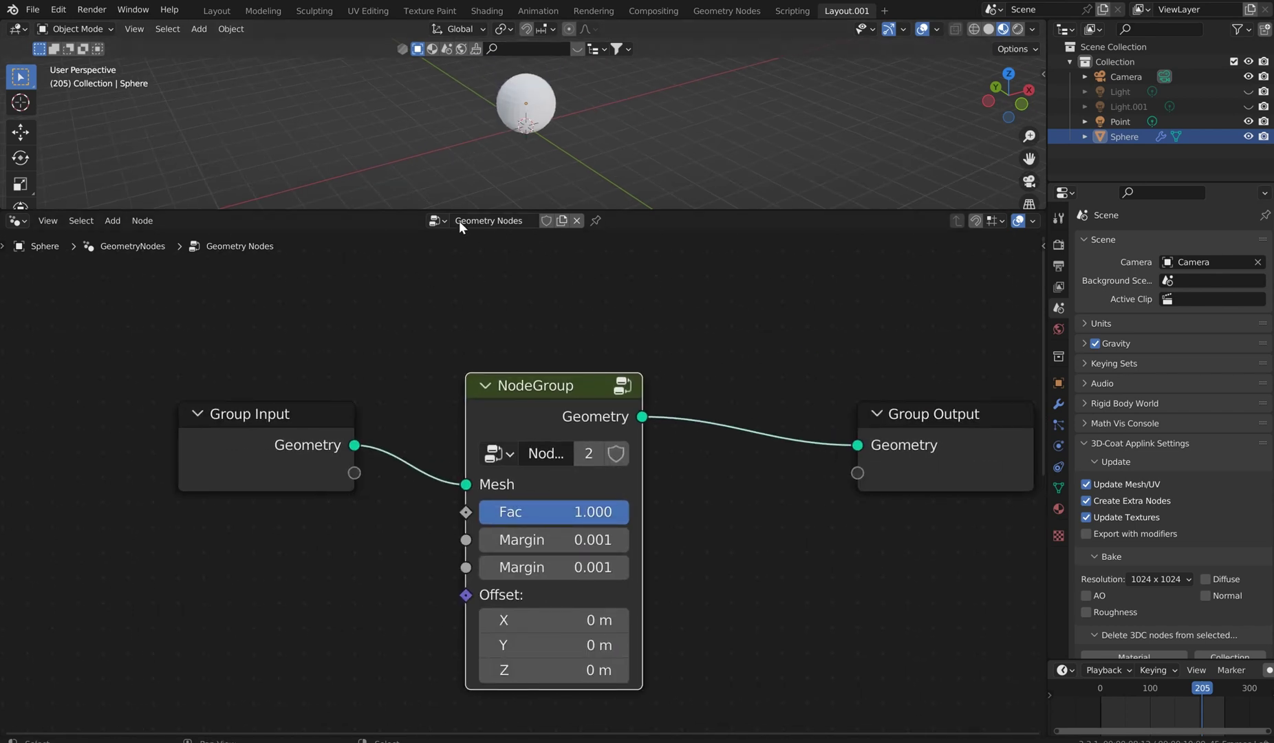
{"action": "left_click_drag", "start_coordinate": [453, 210], "coordinate": [454, 425]}
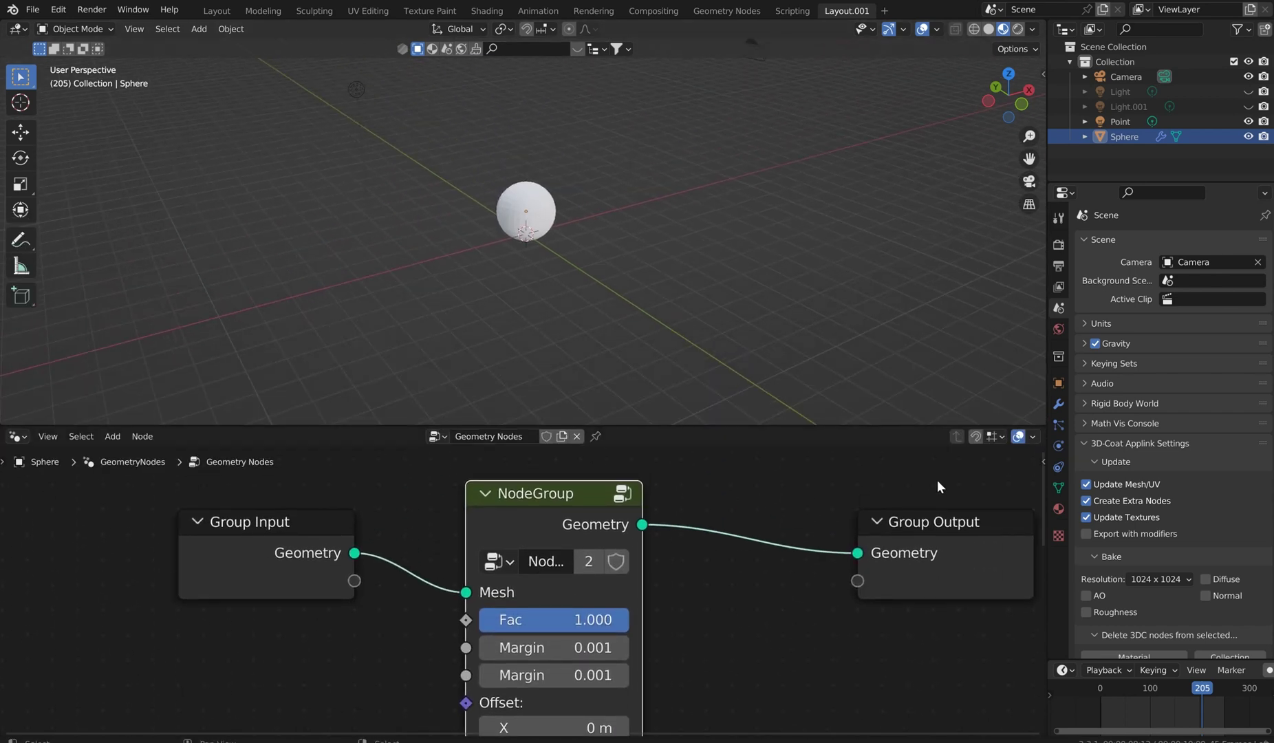
{"action": "left_click", "coordinate": [1059, 404]}
{"action": "middle_click_drag", "start_coordinate": [739, 528], "coordinate": [693, 535]}
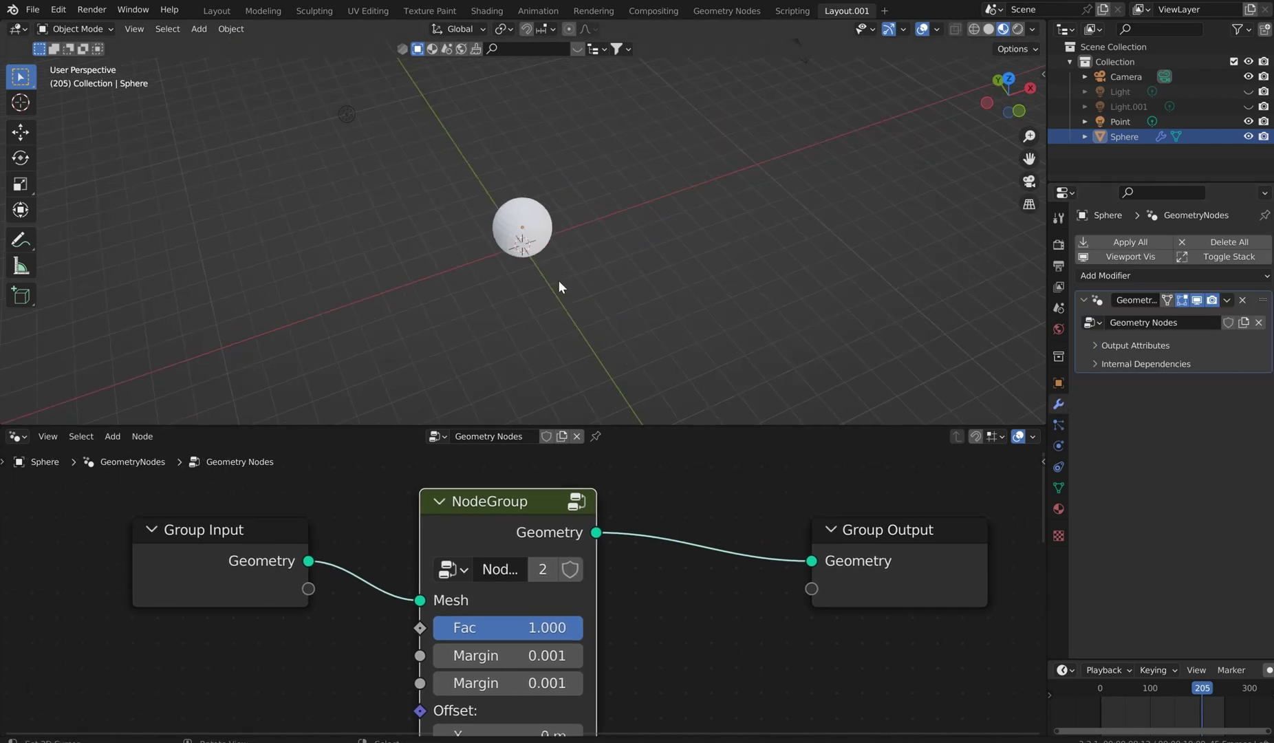
{"action": "key", "text": "KP_7"}
{"action": "scroll", "coordinate": [555, 277], "scroll_direction": "up", "scroll_amount": 4}
{"action": "middle_click_drag", "start_coordinate": [543, 306], "coordinate": [528, 212], "text": "shift"}
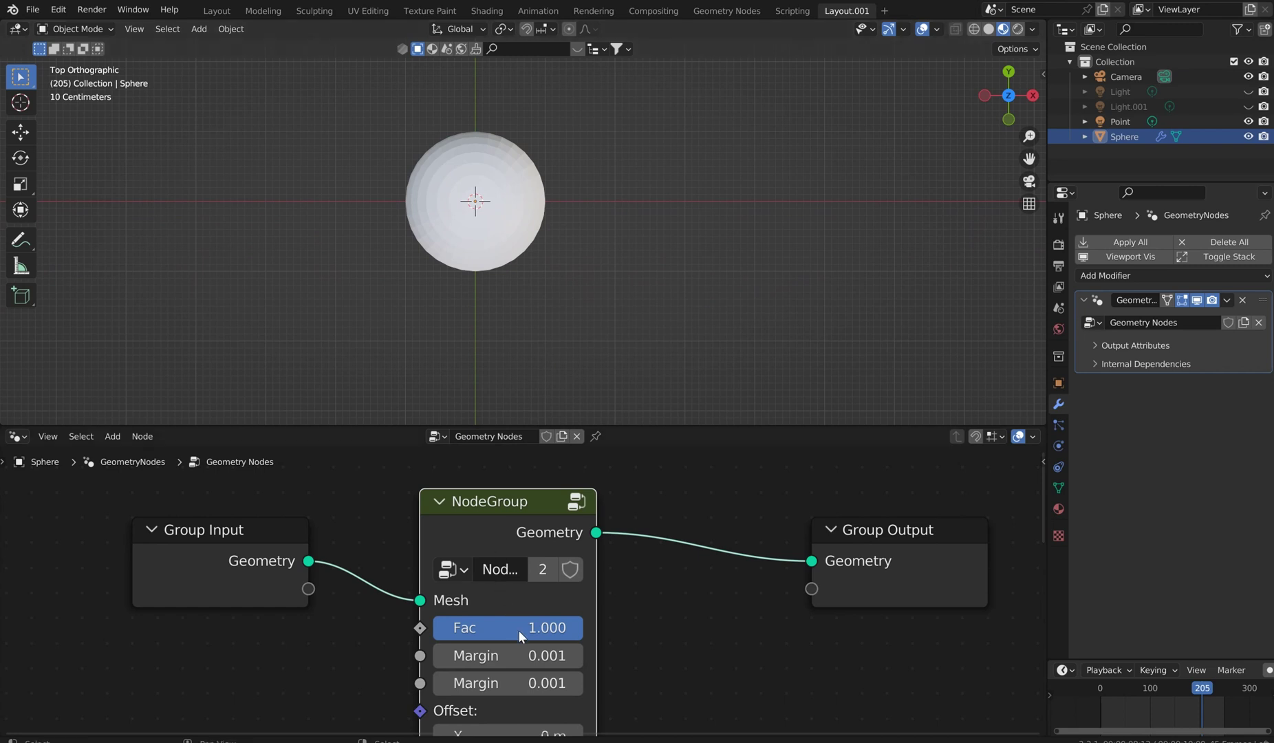
{"action": "left_click_drag", "start_coordinate": [509, 627], "coordinate": [363, 603]}
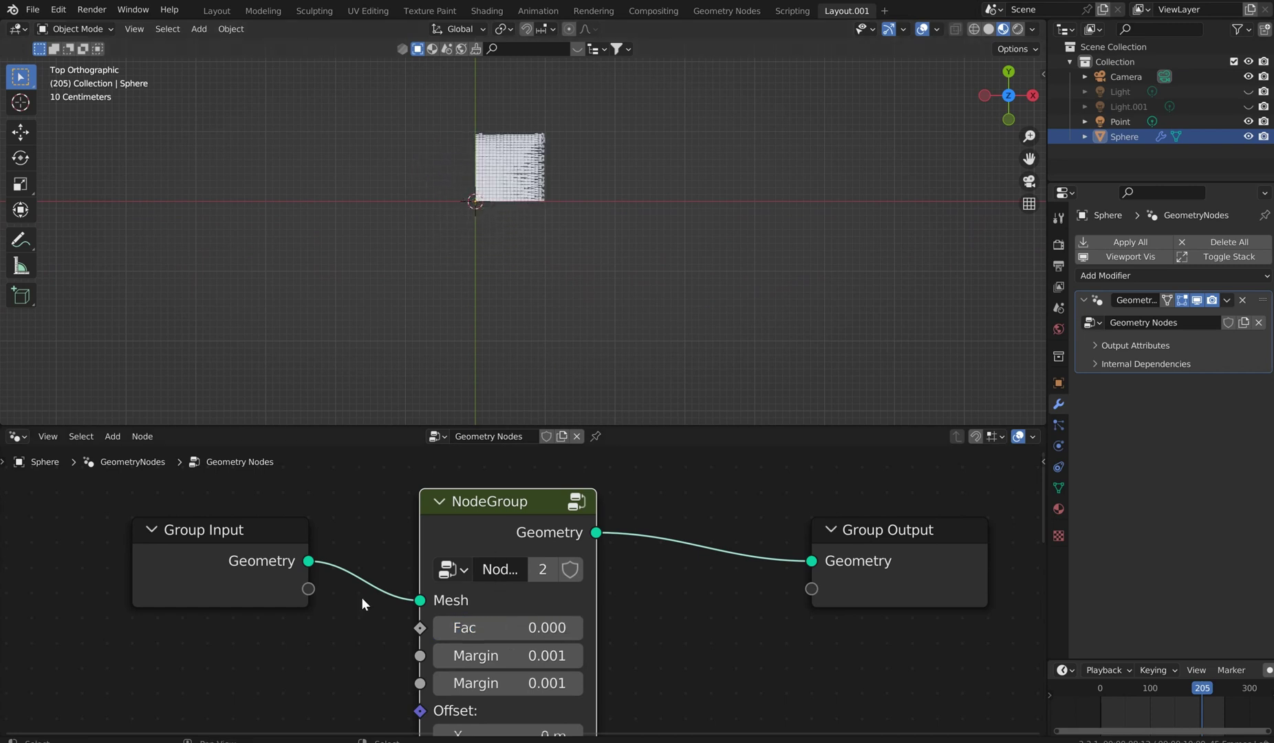
Insert a Join Geometry node between NodeGroup and Group Output, and link Group Input's geometry into it as well.
{"action": "scroll", "coordinate": [574, 150], "scroll_direction": "up", "scroll_amount": 5}
{"action": "middle_click_drag", "start_coordinate": [556, 261], "coordinate": [543, 318], "text": "shift"}
{"action": "middle_click_drag", "start_coordinate": [547, 227], "coordinate": [602, 320], "text": "shift"}
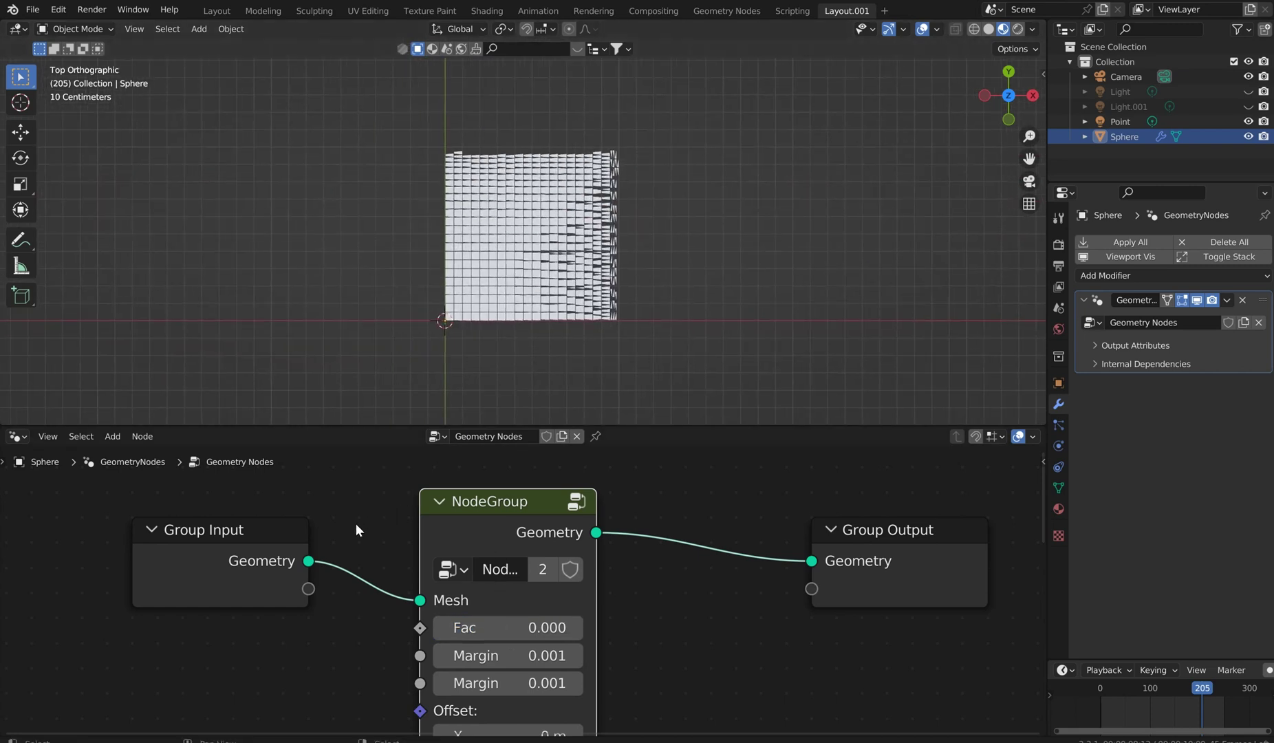
{"action": "left_click", "coordinate": [355, 524]}
{"action": "key", "text": "F3"}
{"action": "type", "text": "join"}
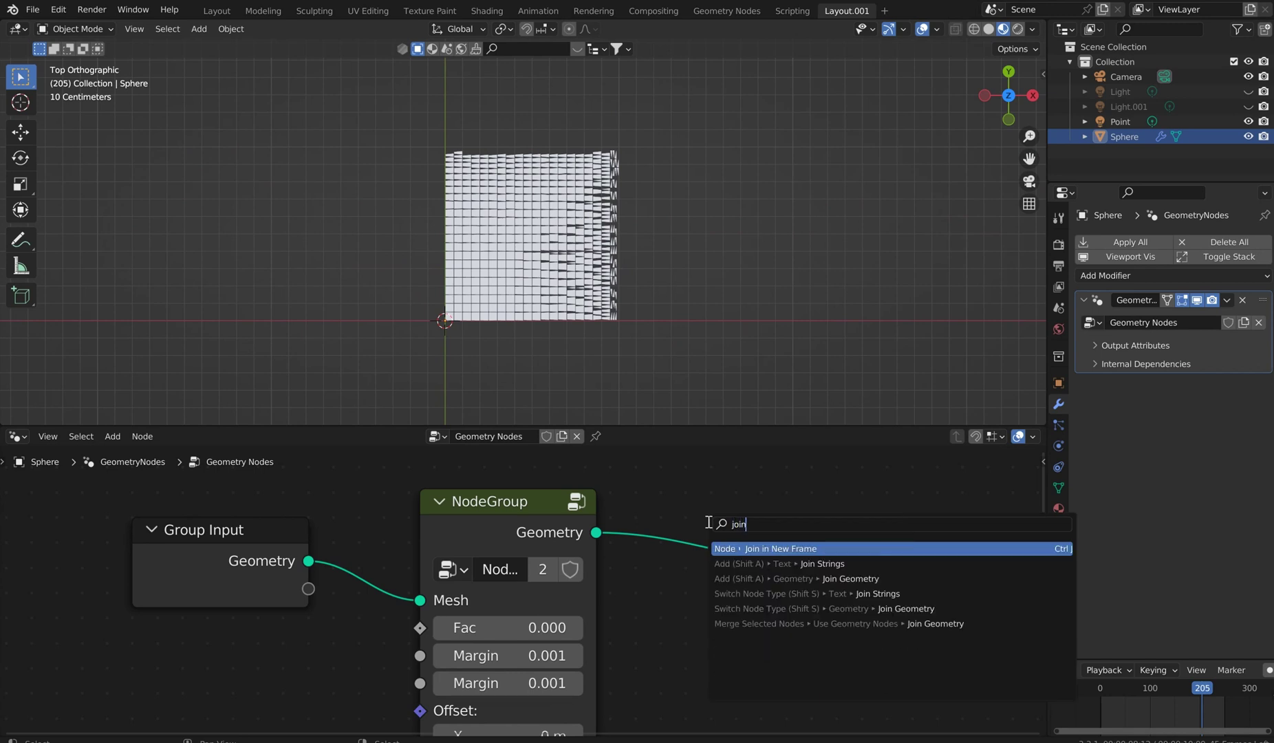
{"action": "left_click", "coordinate": [888, 576]}
{"action": "left_click", "coordinate": [696, 517]}
{"action": "left_click_drag", "start_coordinate": [323, 562], "coordinate": [694, 586]}
{"action": "middle_click_drag", "start_coordinate": [634, 622], "coordinate": [621, 593]}
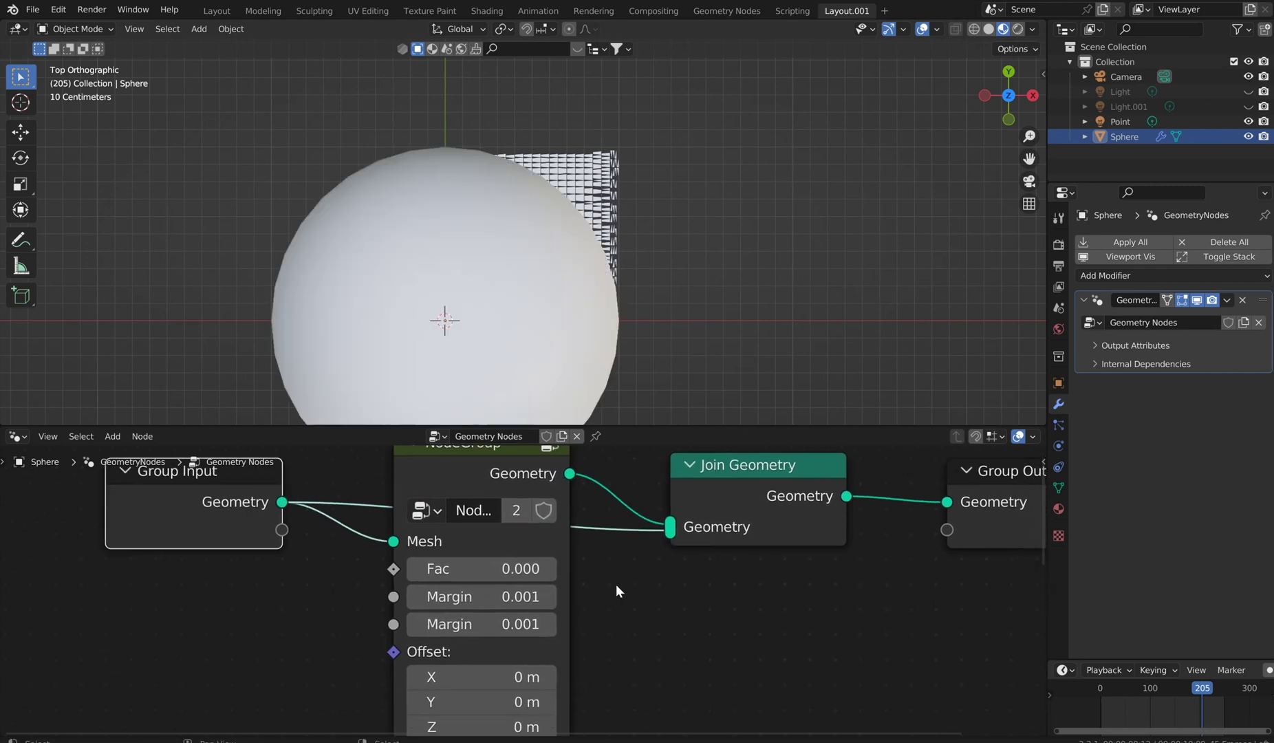
Set the NodeGroup's X Offset to 1.3 m to move the packed UV layout beside the sphere.
{"action": "mouse_move", "coordinate": [481, 676]}
{"action": "left_mouse_down"}
{"action": "mouse_move", "coordinate": [523, 677]}
{"action": "mouse_move", "coordinate": [494, 676]}
{"action": "left_mouse_up"}
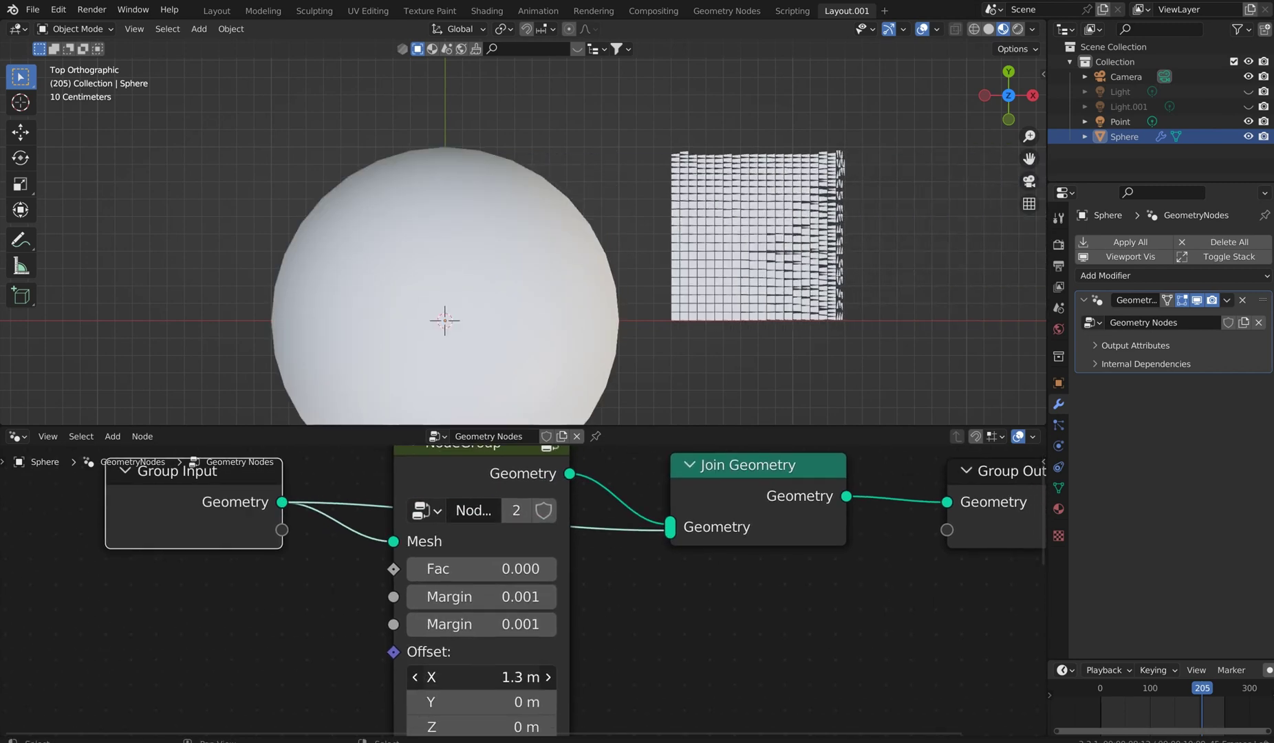
{"action": "middle_click_drag", "start_coordinate": [563, 250], "coordinate": [752, 266]}
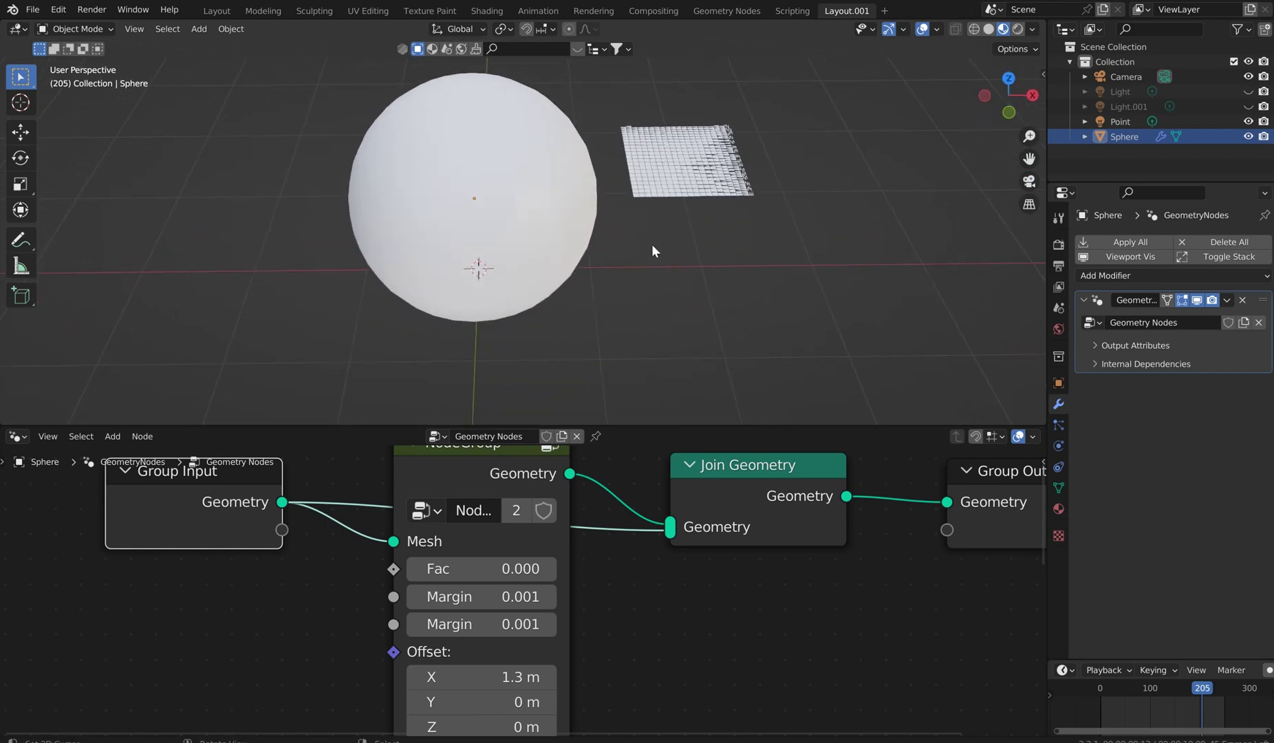
Create a new material for the sphere and set its base color to orange-yellow.
{"action": "left_click", "coordinate": [1059, 507]}
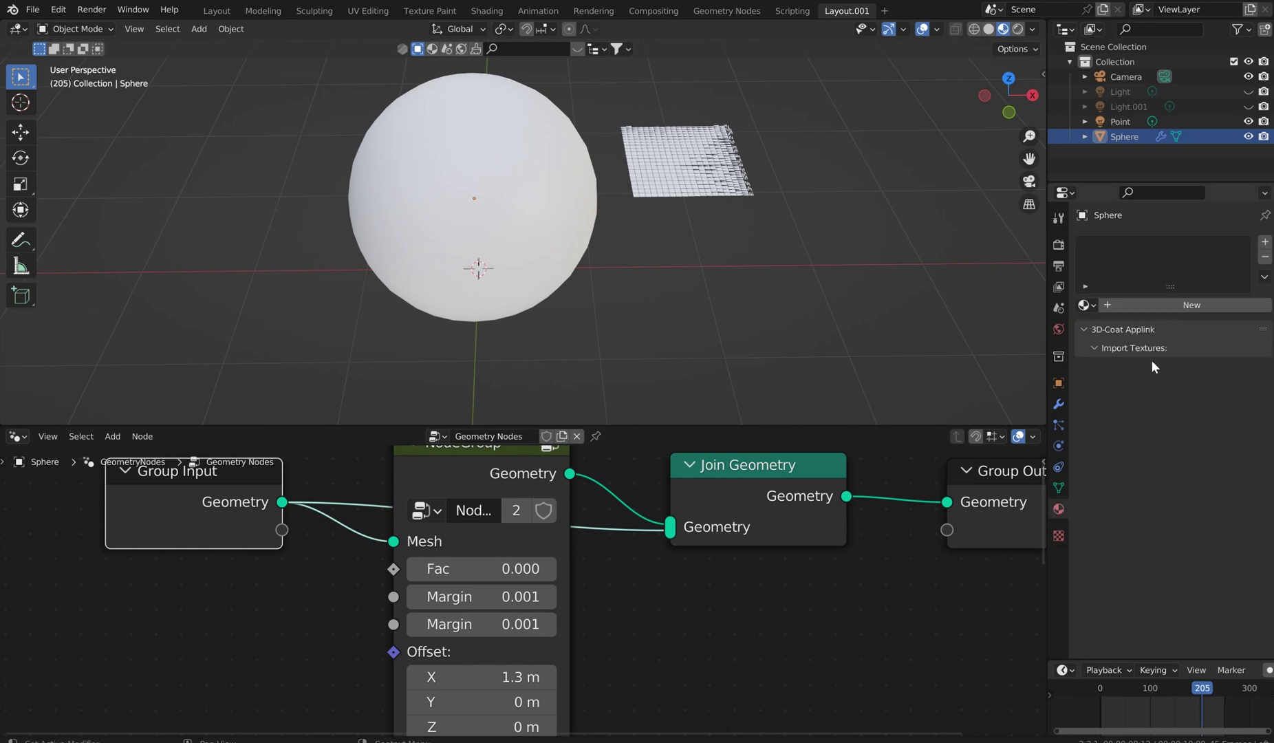
{"action": "left_click", "coordinate": [1149, 301]}
{"action": "left_click", "coordinate": [1200, 436]}
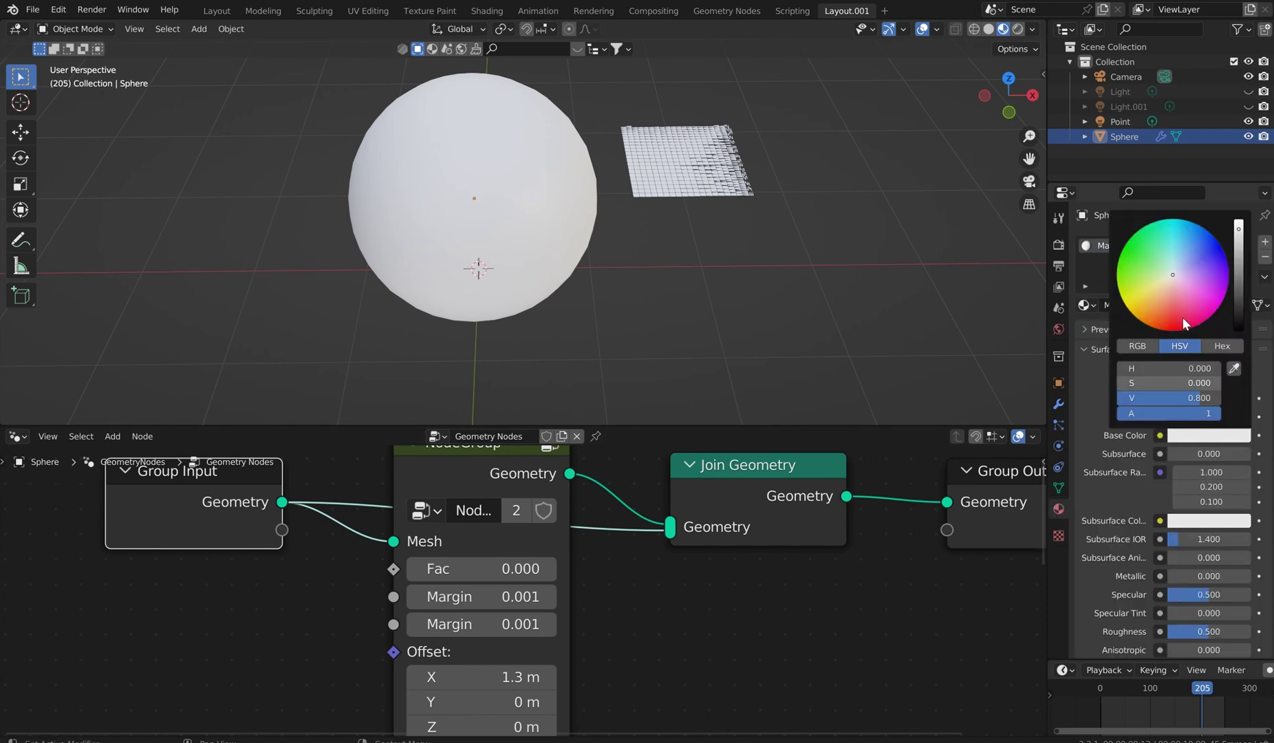
{"action": "left_click_drag", "start_coordinate": [1161, 283], "coordinate": [1141, 312]}
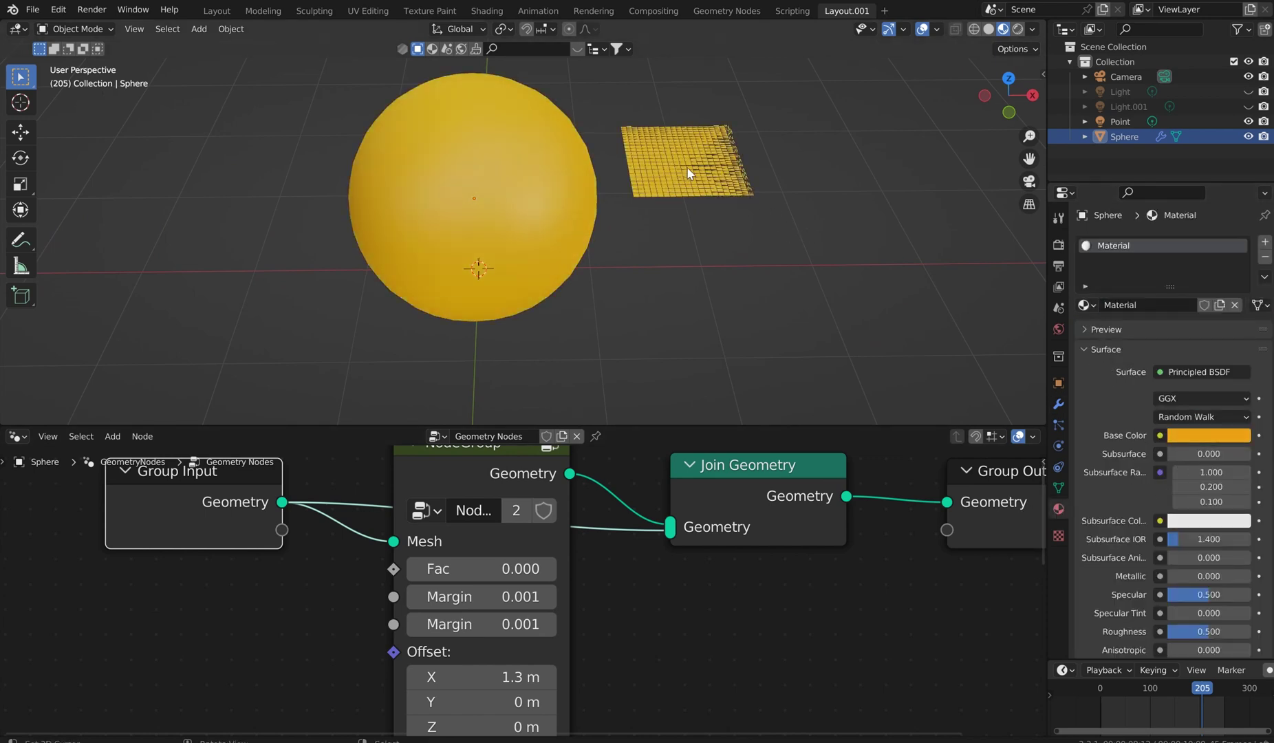
{"action": "middle_click_drag", "start_coordinate": [751, 207], "coordinate": [687, 303]}
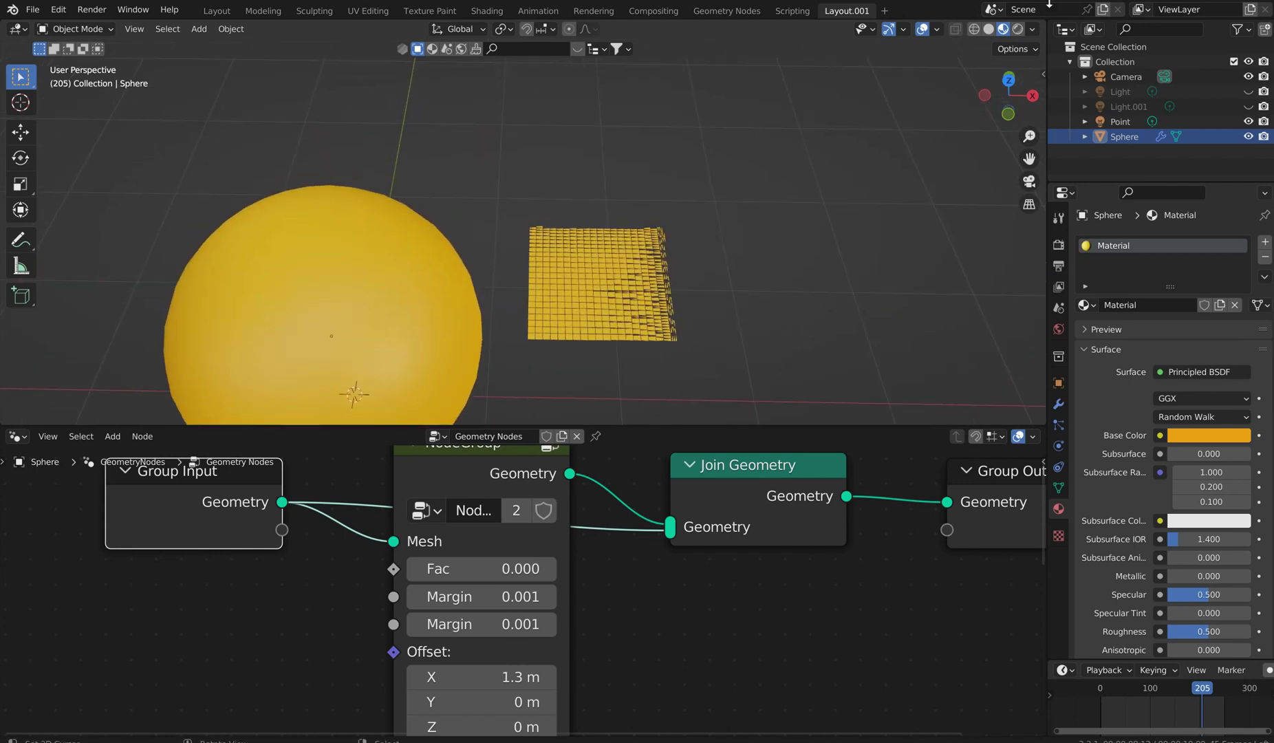
Try rendered viewport shading and return to material preview.
{"action": "left_click", "coordinate": [988, 28]}
{"action": "left_click", "coordinate": [1003, 29]}
{"action": "left_click", "coordinate": [1017, 29]}
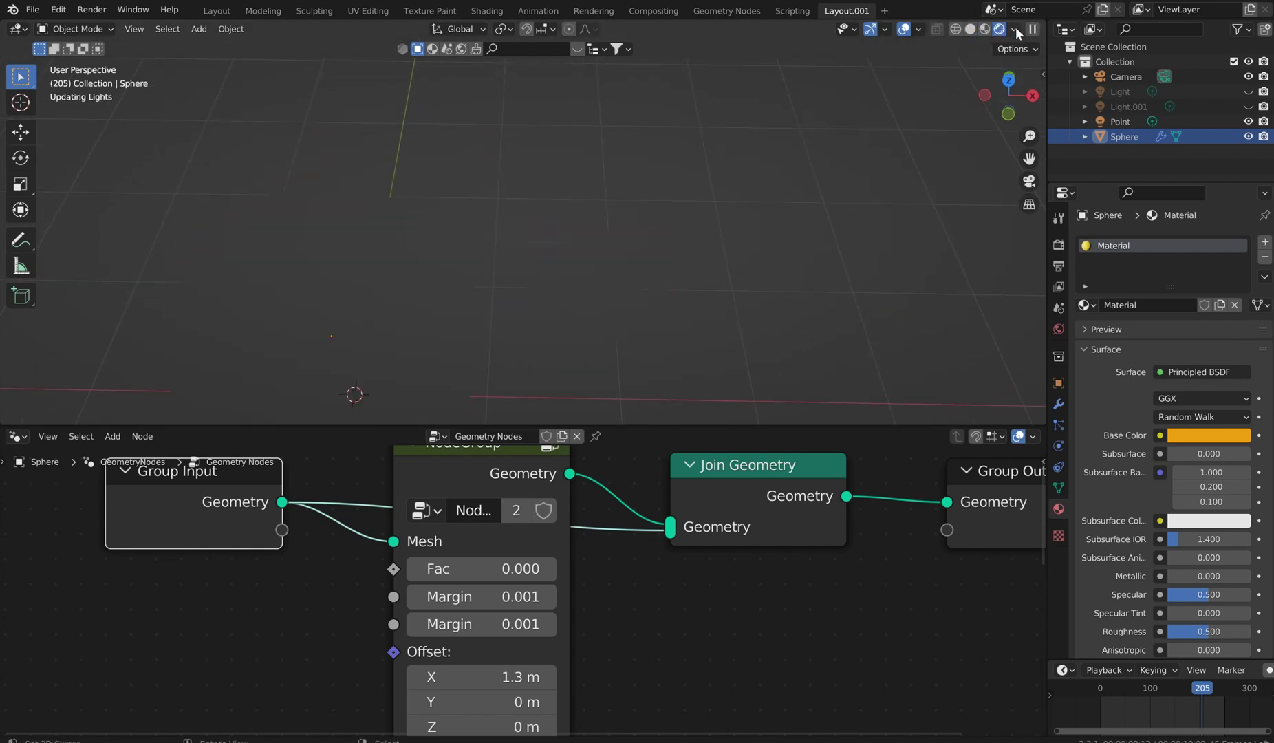
{"action": "left_click", "coordinate": [985, 29]}
Examine the yellow sphere and its unwrapped UV layout in an enlarged viewport, from the top and in perspective.
{"action": "scroll", "coordinate": [701, 294], "scroll_direction": "down", "scroll_amount": 6}
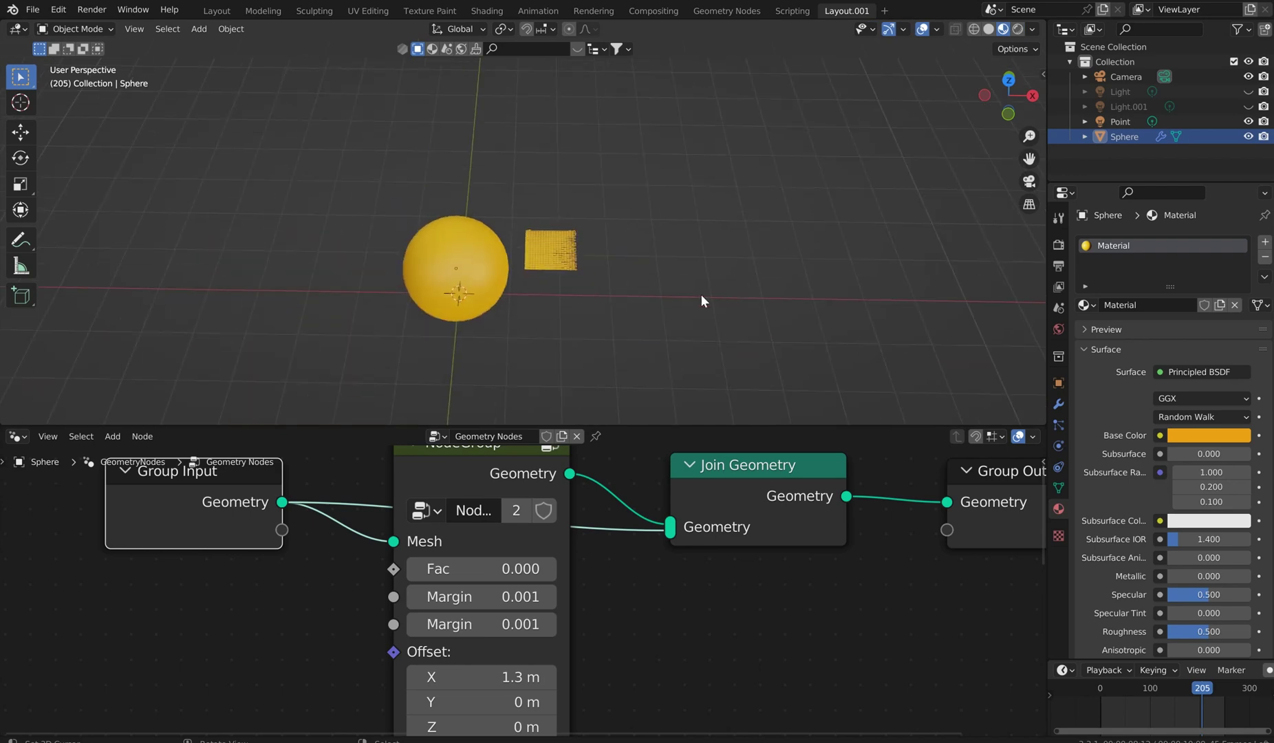
{"action": "mouse_move", "coordinate": [700, 294]}
{"action": "middle_mouse_down"}
{"action": "mouse_move", "coordinate": [670, 350]}
{"action": "mouse_move", "coordinate": [662, 258]}
{"action": "middle_mouse_up"}
{"action": "key", "text": "KP_7"}
{"action": "scroll", "coordinate": [688, 347], "scroll_direction": "up", "scroll_amount": 4}
{"action": "scroll", "coordinate": [660, 256], "scroll_direction": "up", "scroll_amount": 3}
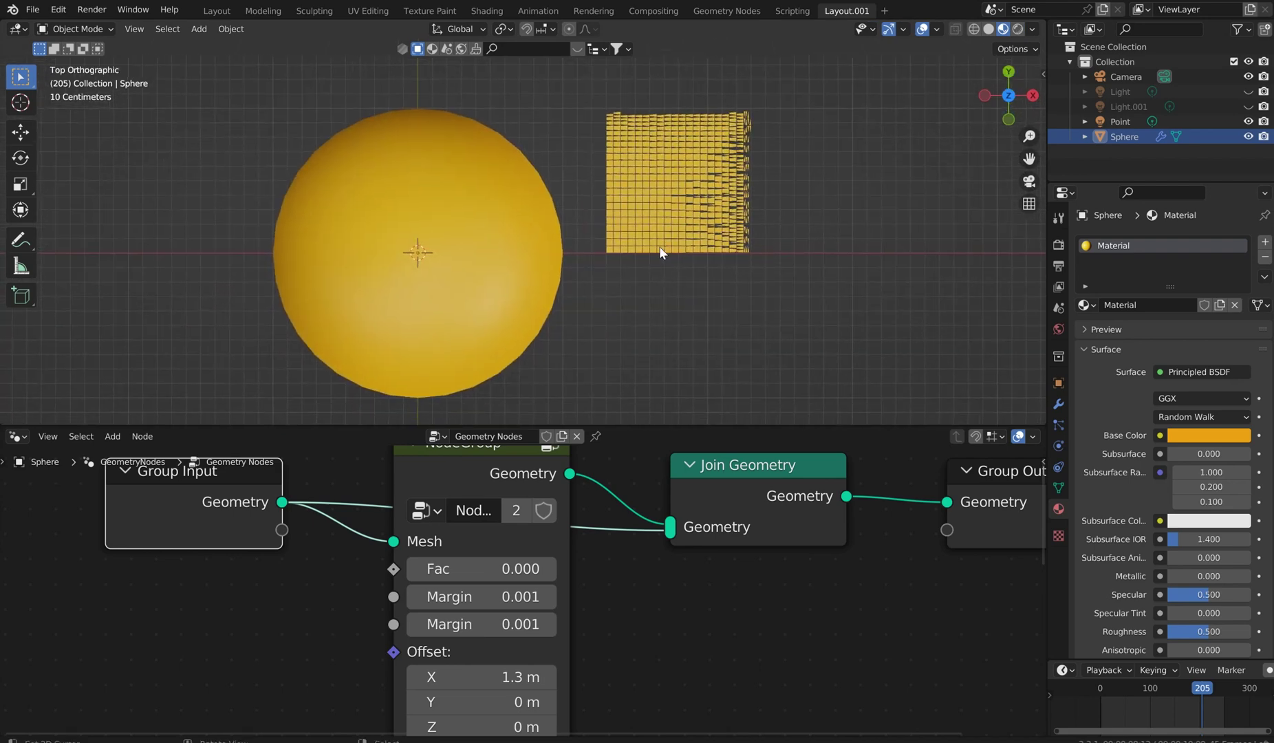
{"action": "left_click_drag", "start_coordinate": [371, 424], "coordinate": [372, 536]}
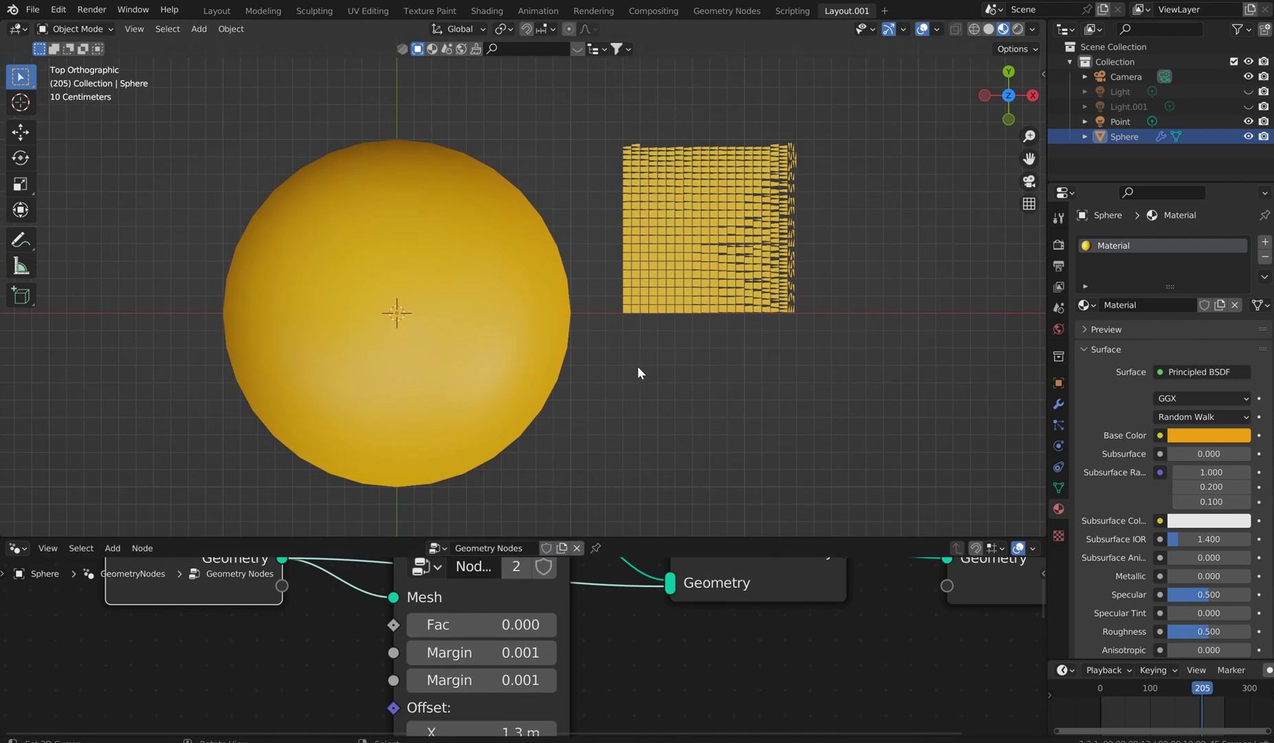
{"action": "middle_click_drag", "start_coordinate": [653, 393], "coordinate": [656, 379], "text": "shift"}
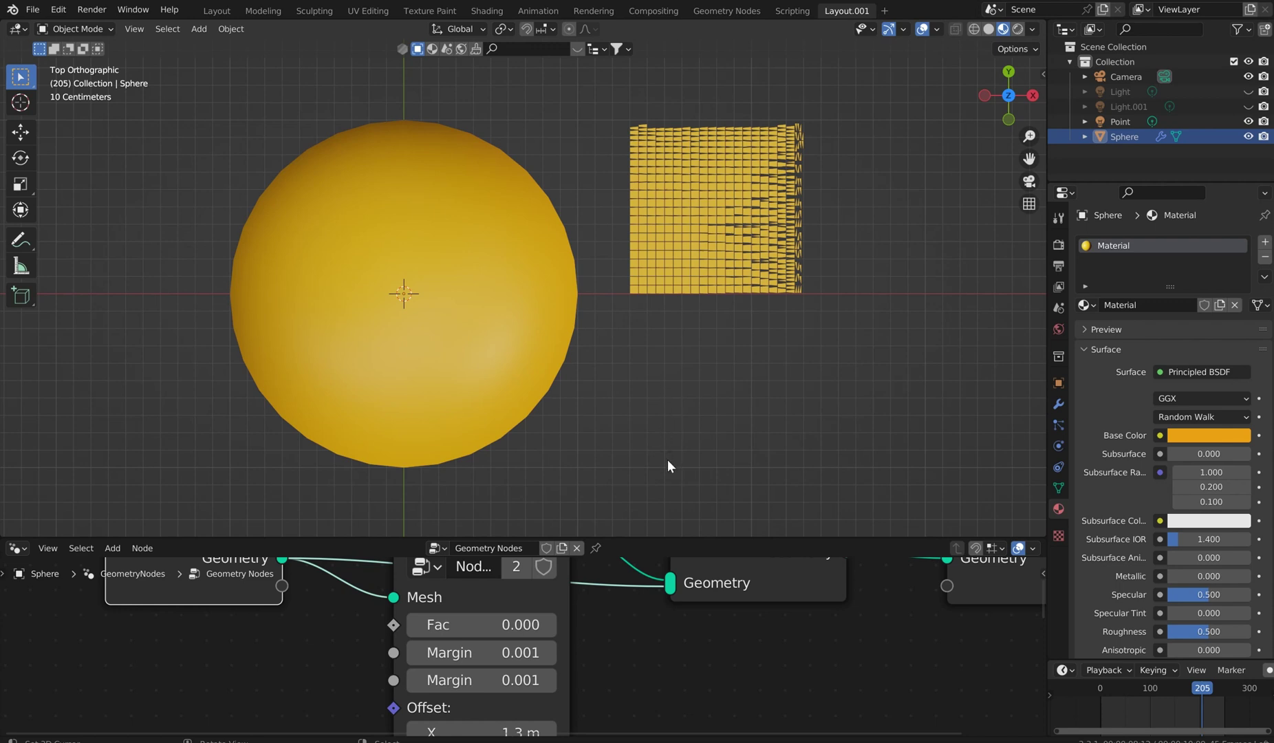
{"action": "middle_click_drag", "start_coordinate": [671, 443], "coordinate": [651, 304]}
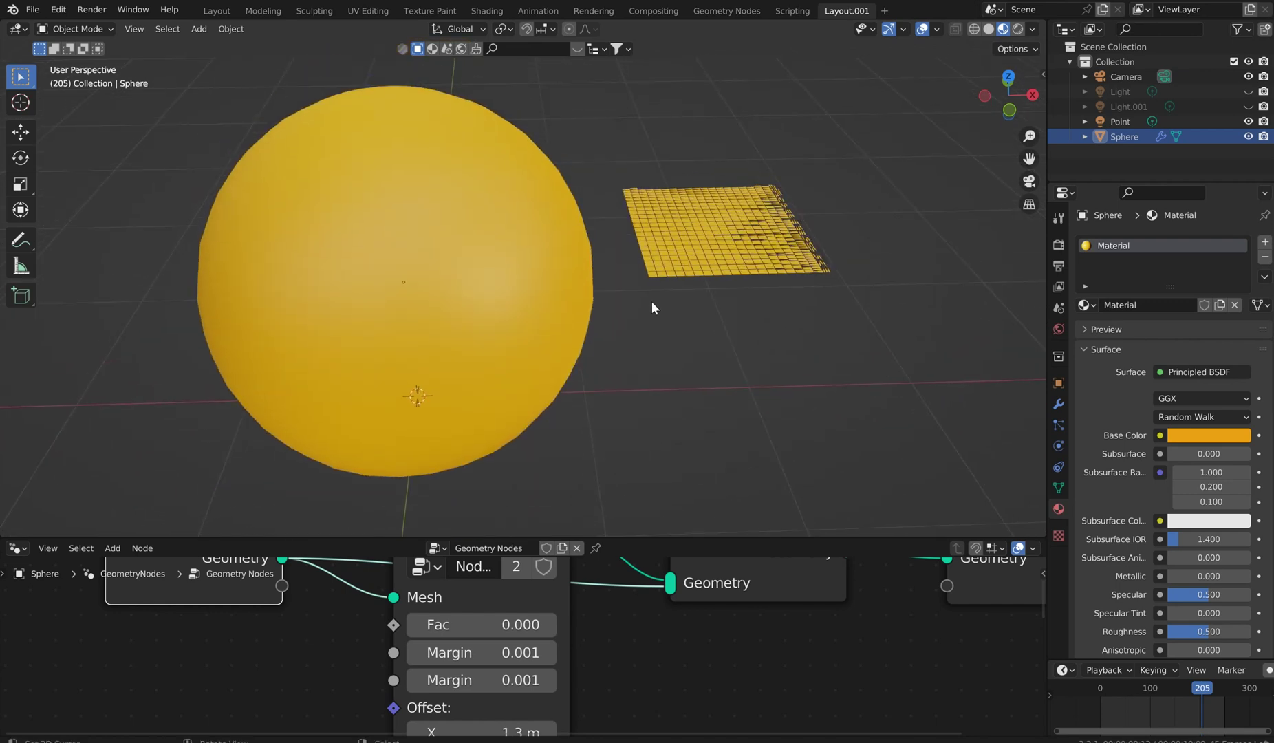
{"action": "scroll", "coordinate": [652, 301], "scroll_direction": "down", "scroll_amount": 2}
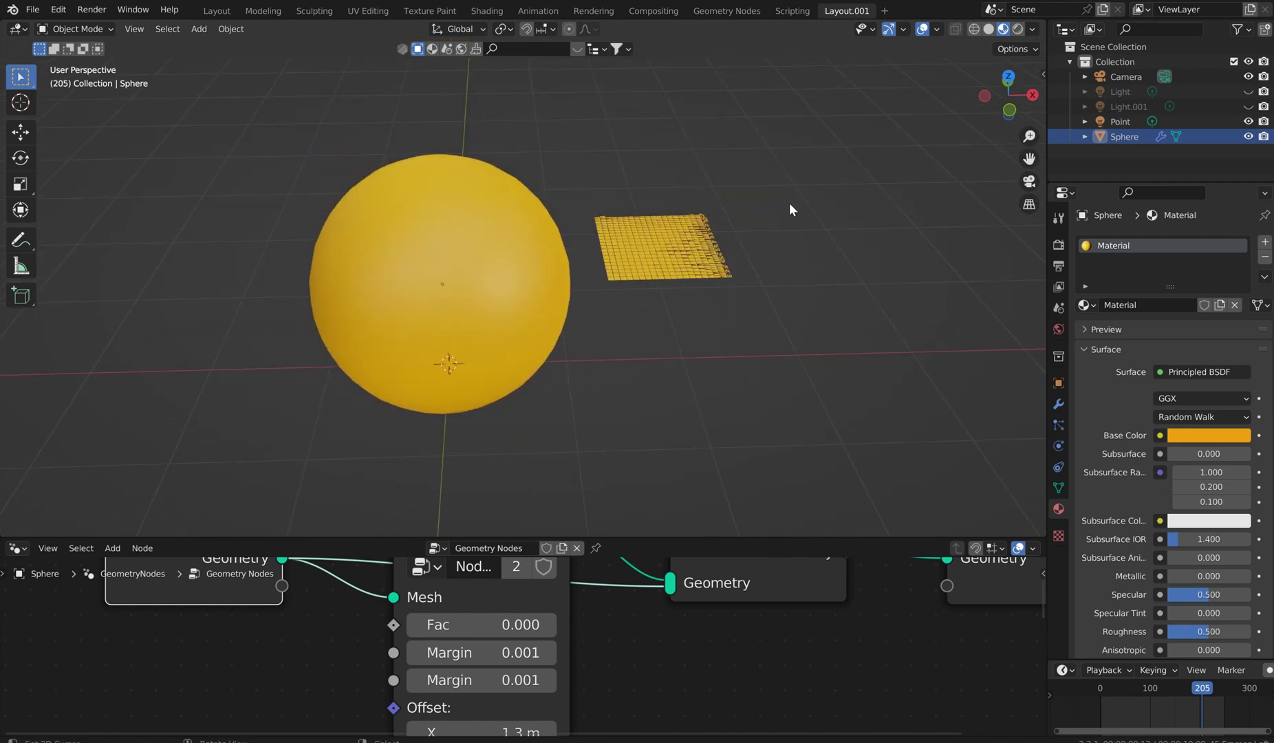
{"action": "middle_click_drag", "start_coordinate": [830, 185], "coordinate": [742, 375]}
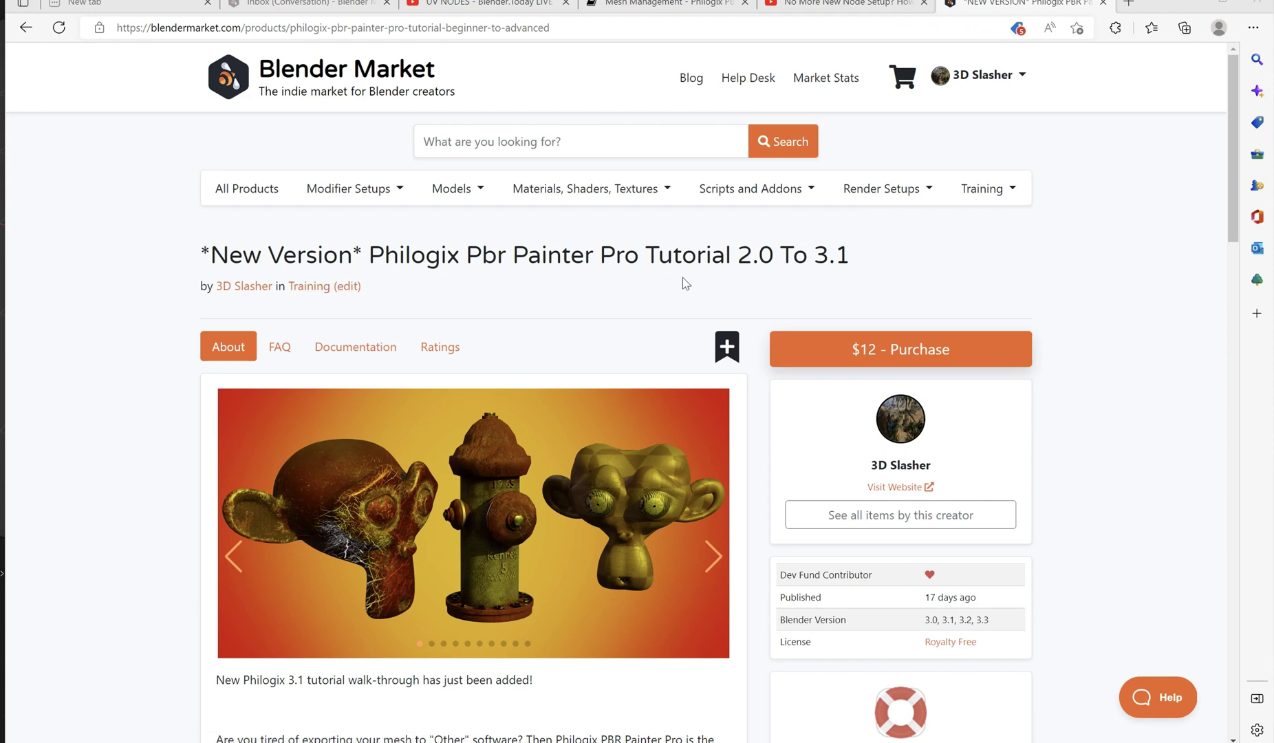
Read through the Philogix PBR Painter Pro tutorial page on Blender Market, including its feature list.
{"action": "scroll", "coordinate": [1090, 295], "scroll_direction": "down", "scroll_amount": 2}
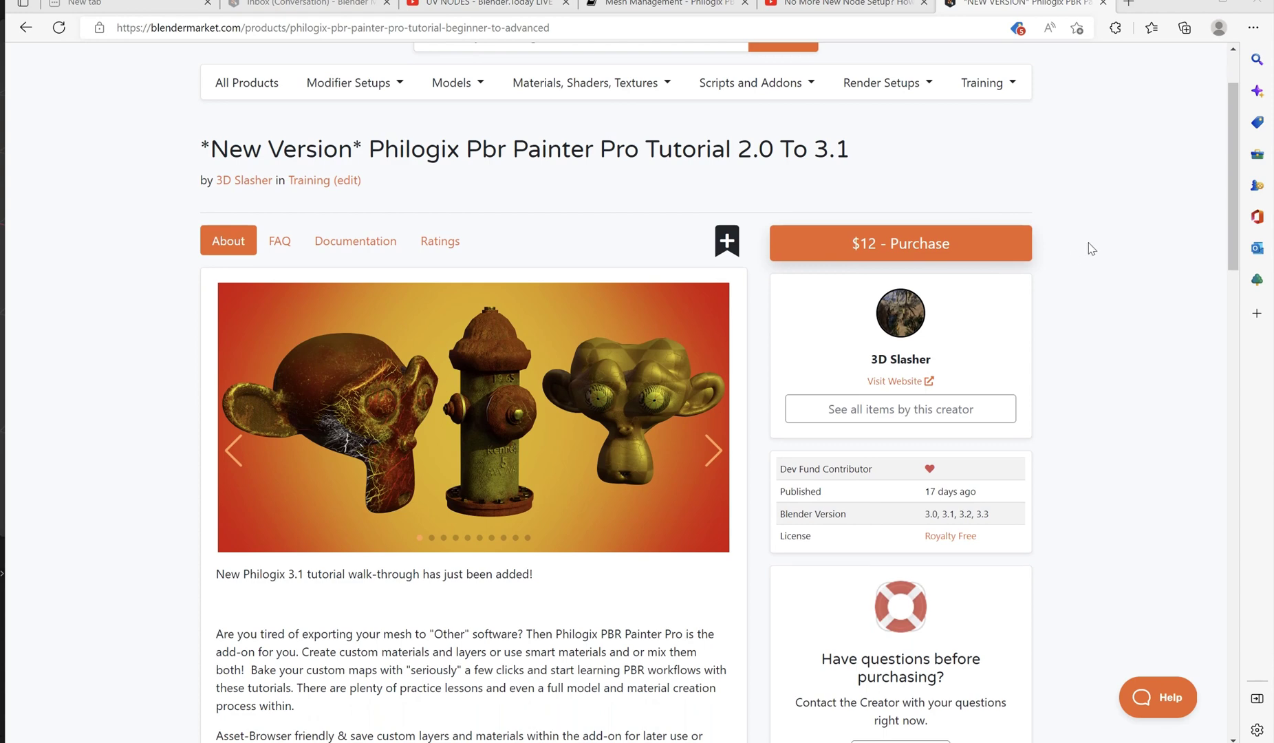
{"action": "scroll", "coordinate": [1089, 249], "scroll_direction": "down", "scroll_amount": 2}
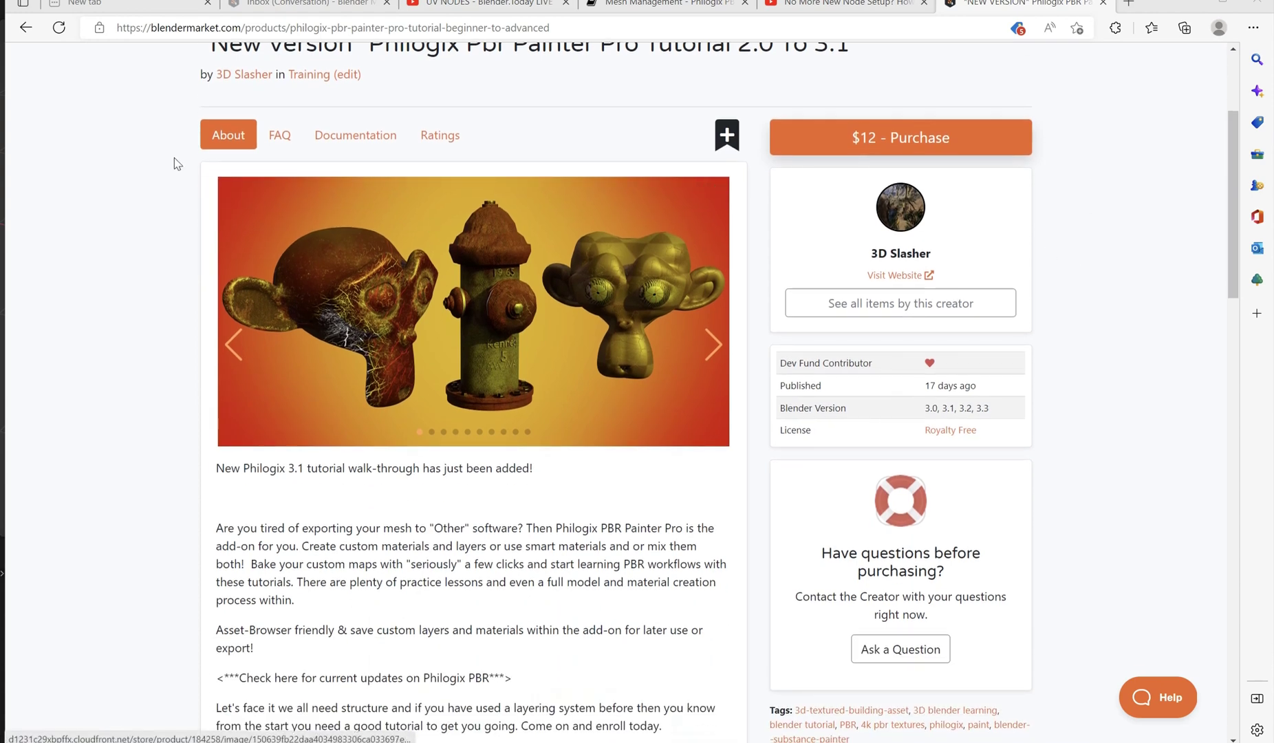
{"action": "scroll", "coordinate": [562, 235], "scroll_direction": "up", "scroll_amount": 4}
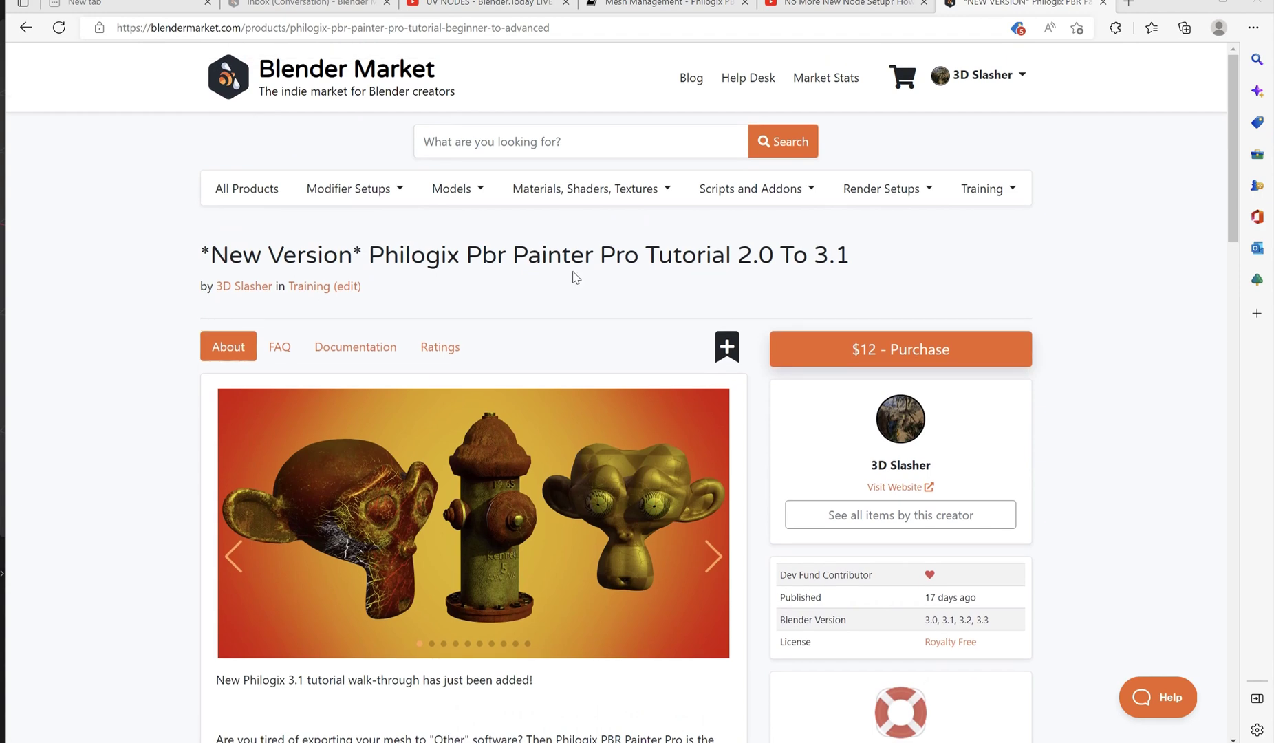
{"action": "scroll", "coordinate": [1162, 227], "scroll_direction": "down", "scroll_amount": 12}
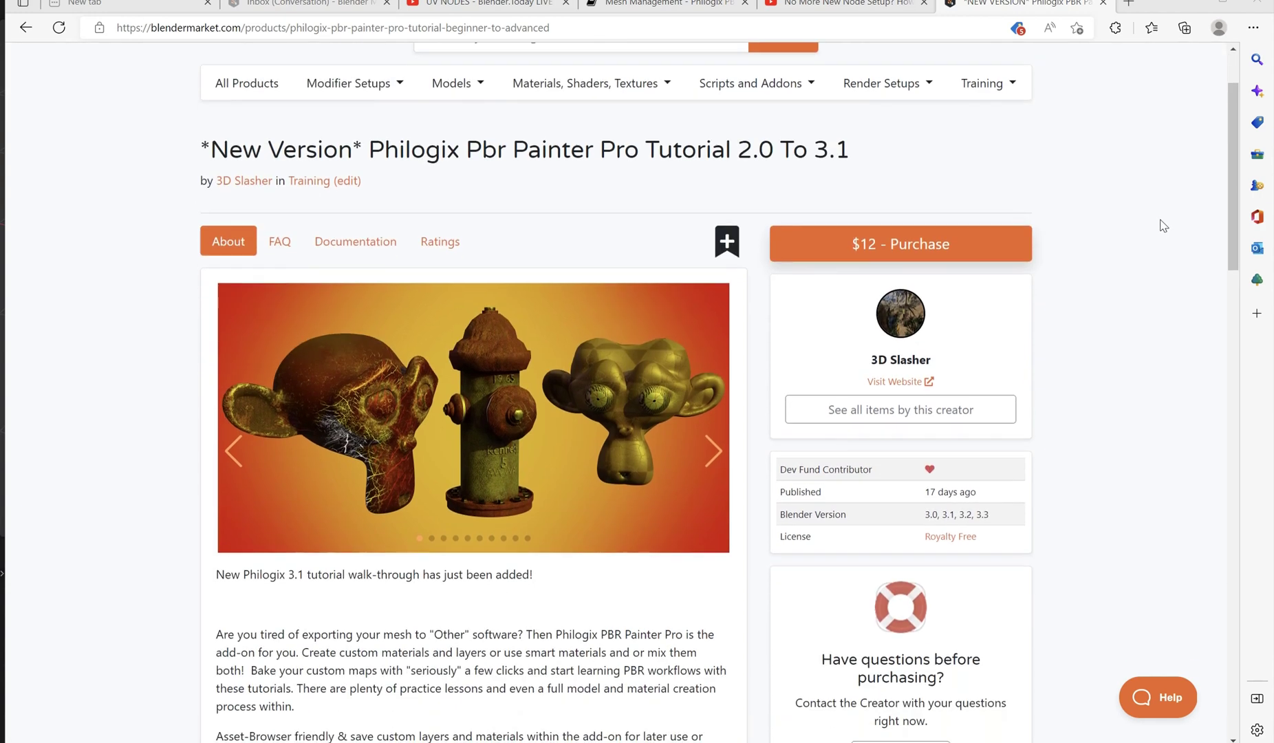
{"action": "scroll", "coordinate": [1161, 226], "scroll_direction": "down", "scroll_amount": 15}
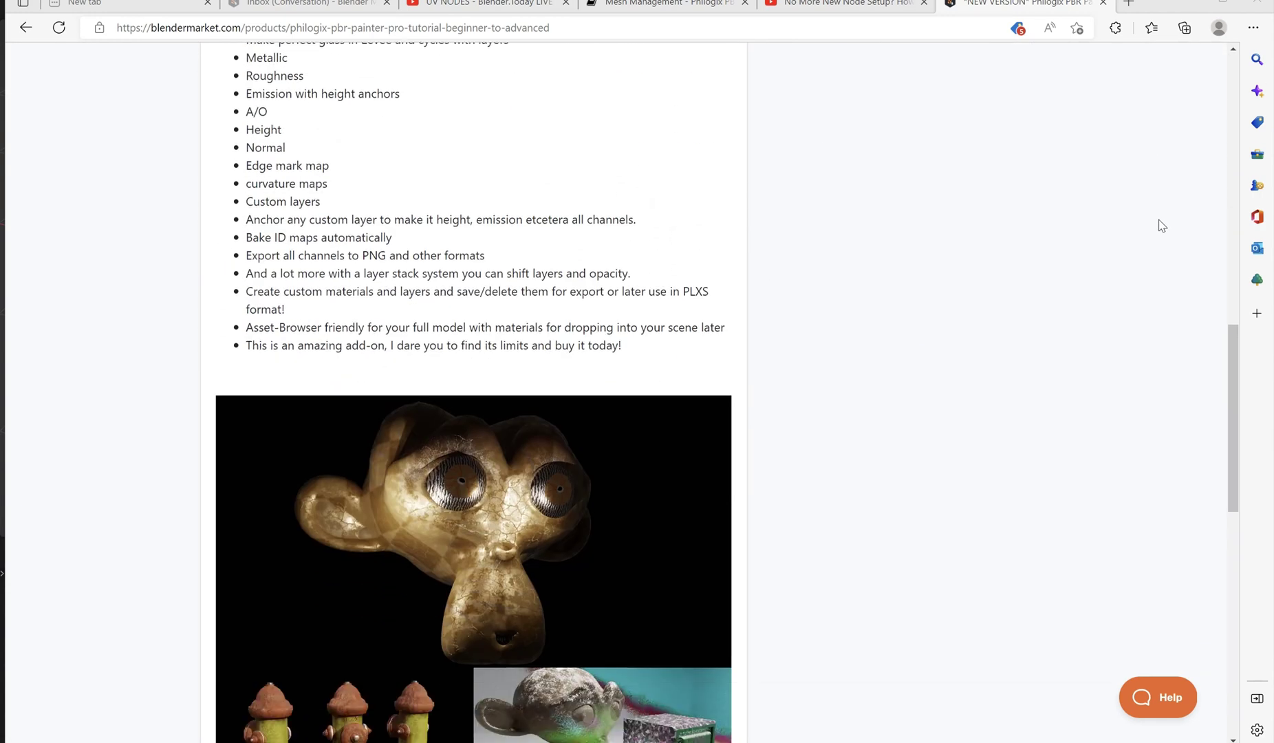
{"action": "scroll", "coordinate": [1075, 225], "scroll_direction": "up", "scroll_amount": 20}
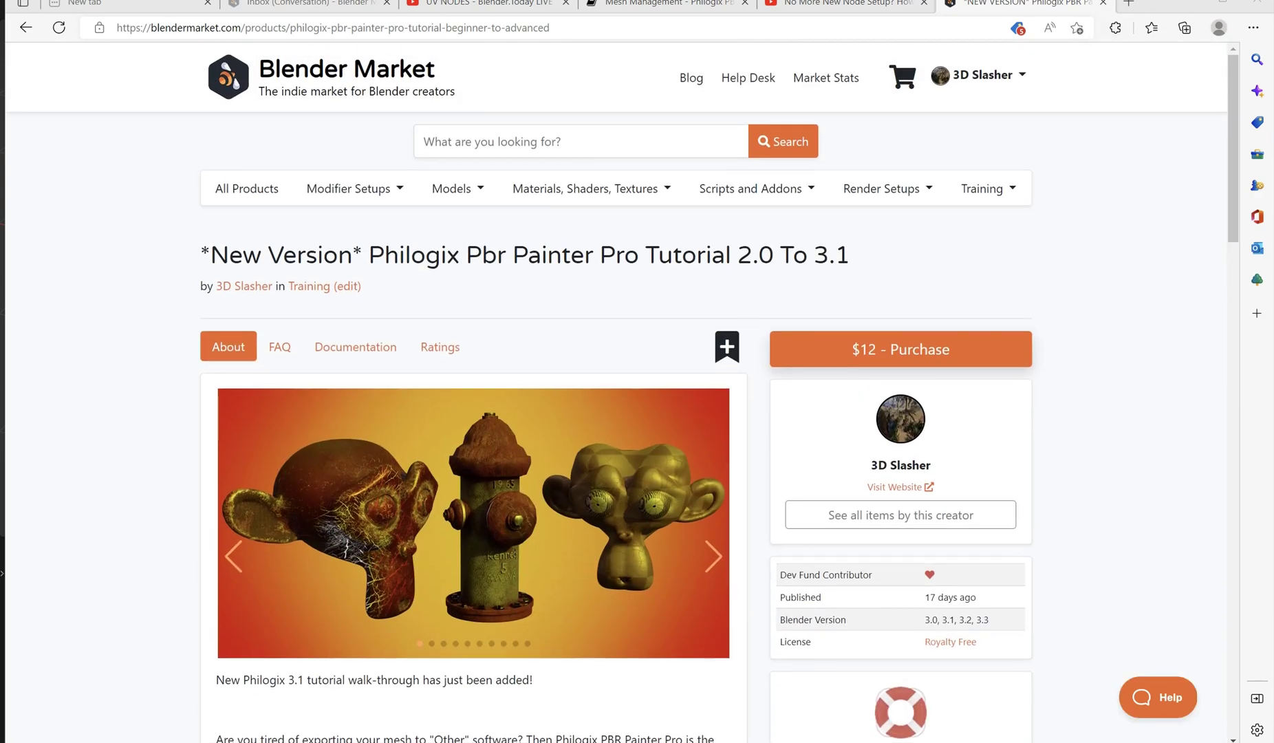
Switch back to Blender, get close to the packed UV faces and set the NodeGroup's second Margin to 0.301.
{"action": "left_click", "coordinate": [710, 741]}
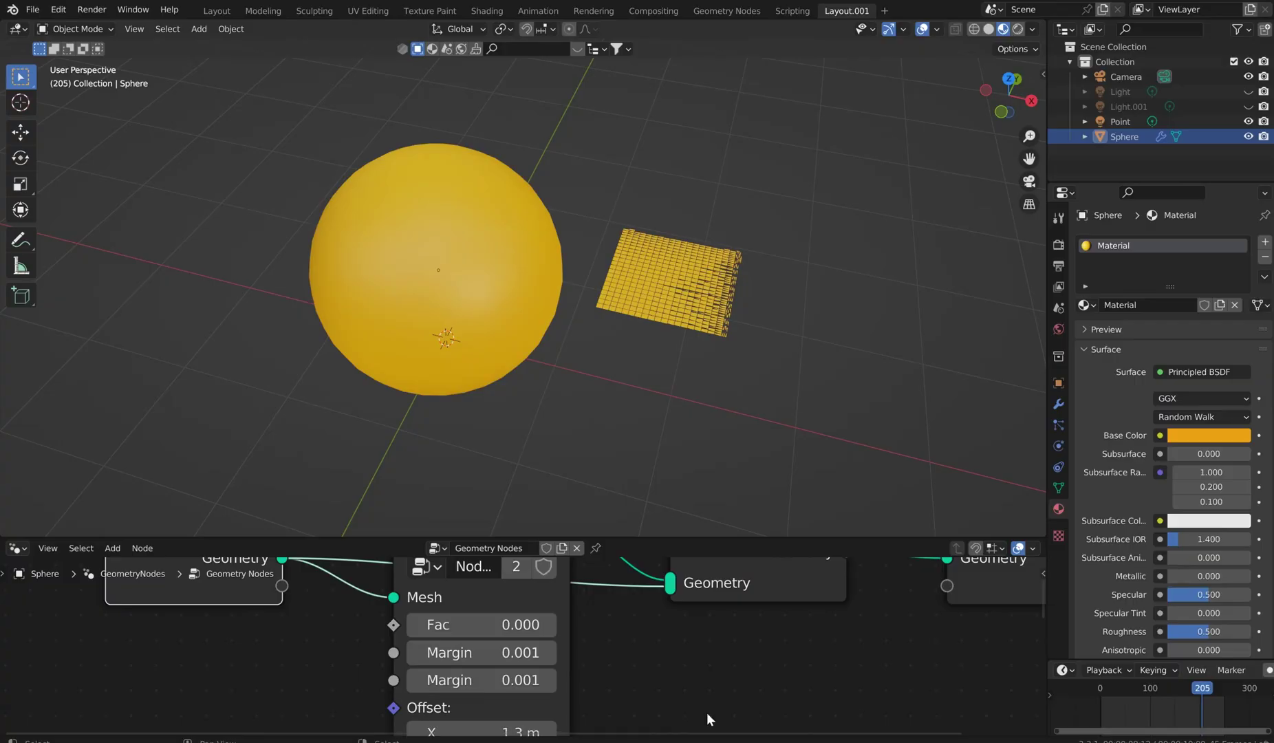
{"action": "middle_click_drag", "start_coordinate": [486, 468], "coordinate": [560, 443]}
{"action": "middle_click_drag", "start_coordinate": [693, 368], "coordinate": [540, 380], "text": "shift"}
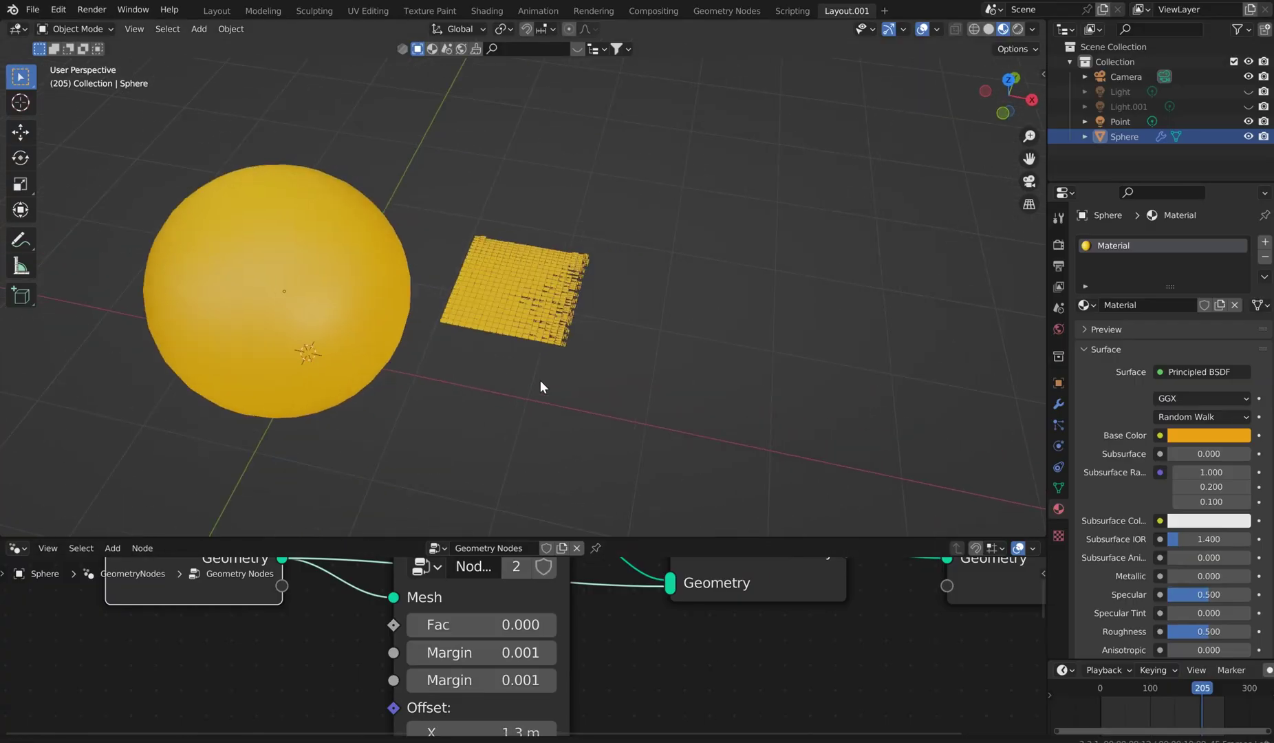
{"action": "scroll", "coordinate": [530, 358], "scroll_direction": "up", "scroll_amount": 1}
{"action": "scroll", "coordinate": [539, 302], "scroll_direction": "up", "scroll_amount": 12}
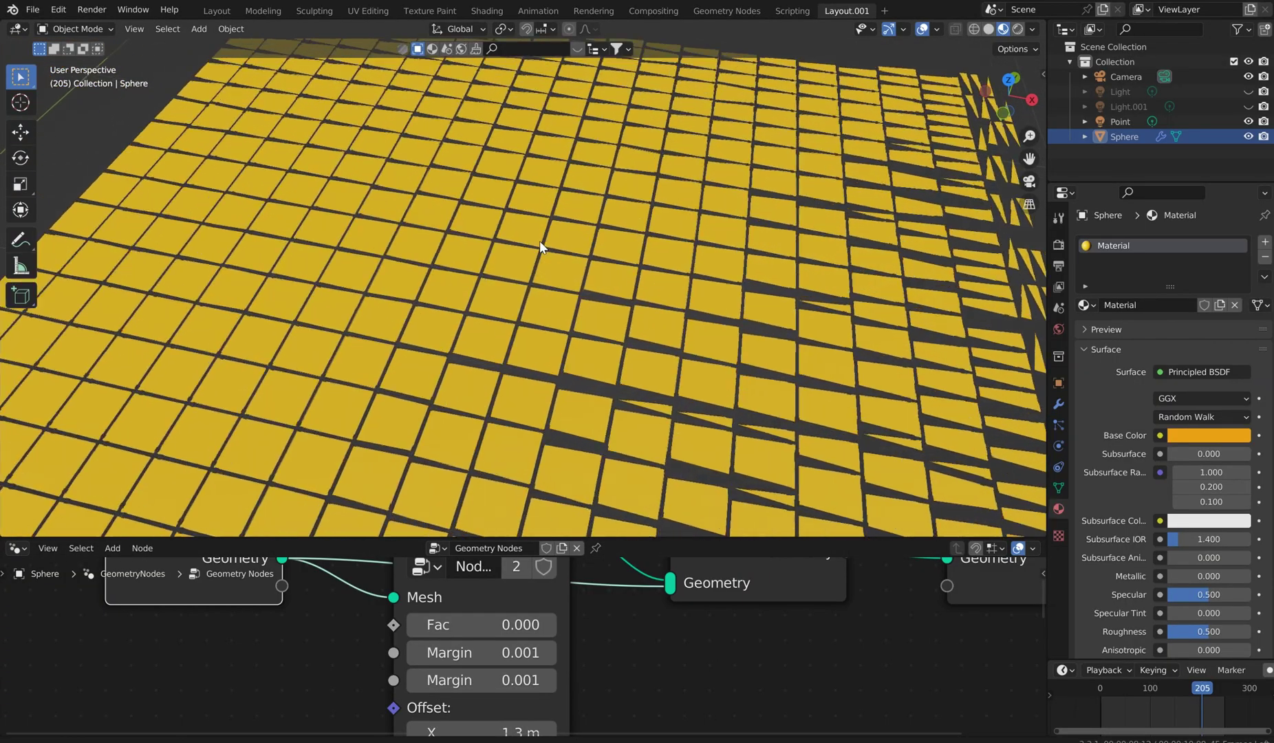
{"action": "scroll", "coordinate": [541, 227], "scroll_direction": "up", "scroll_amount": 6}
{"action": "mouse_move", "coordinate": [454, 625]}
{"action": "left_mouse_down"}
{"action": "mouse_move", "coordinate": [517, 624]}
{"action": "mouse_move", "coordinate": [440, 625]}
{"action": "left_mouse_up"}
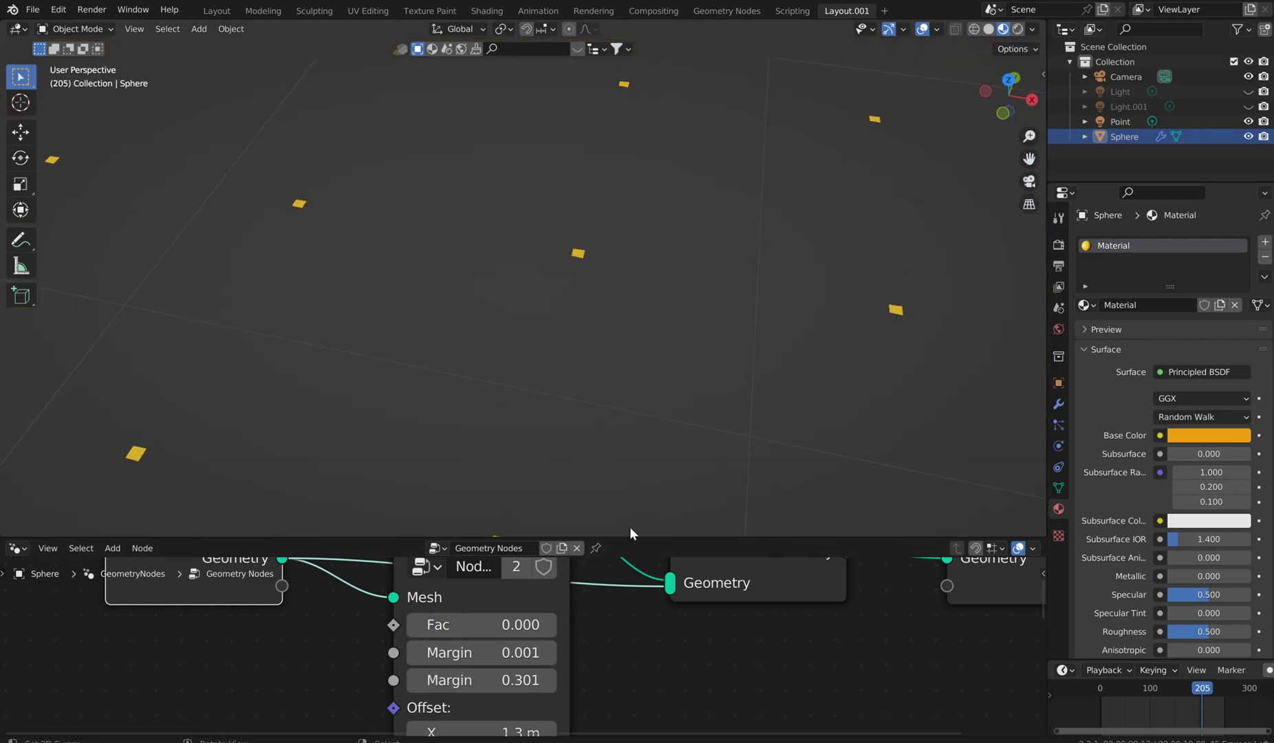